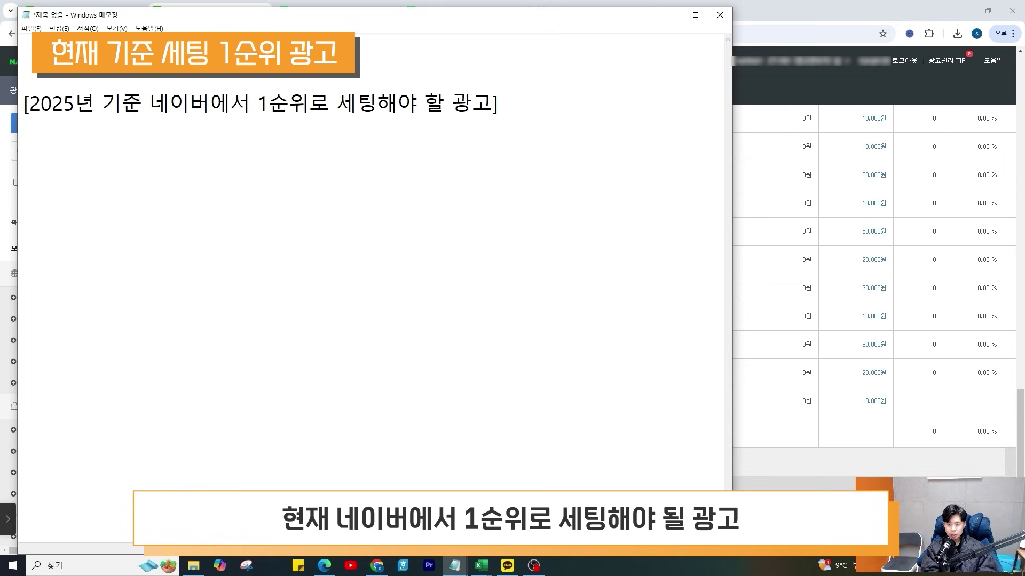
Add the first list item "01. 쇼핑광고 (CPC)" below the heading
type("01. 쇼핑광고")
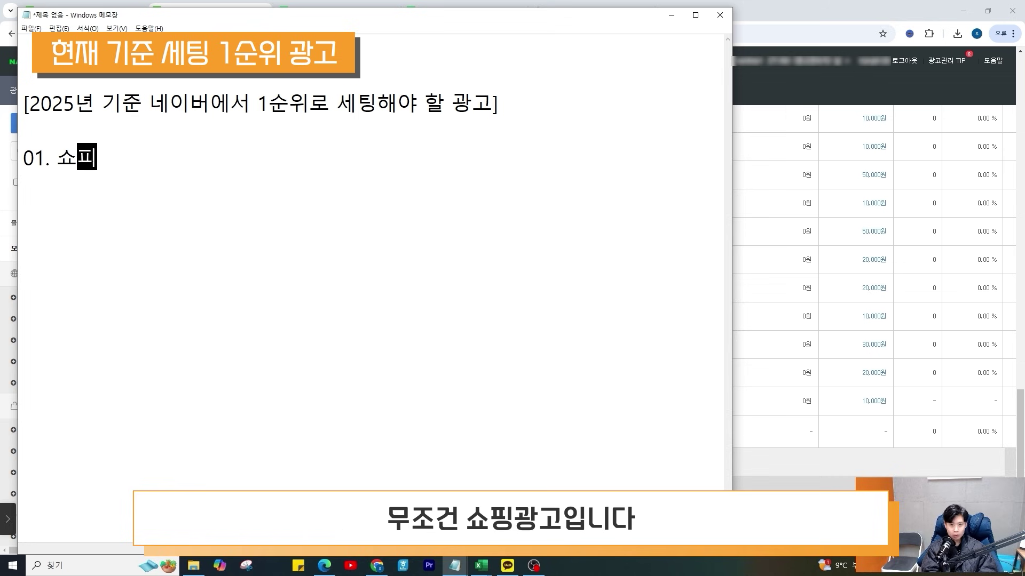
type(" (CPC)")
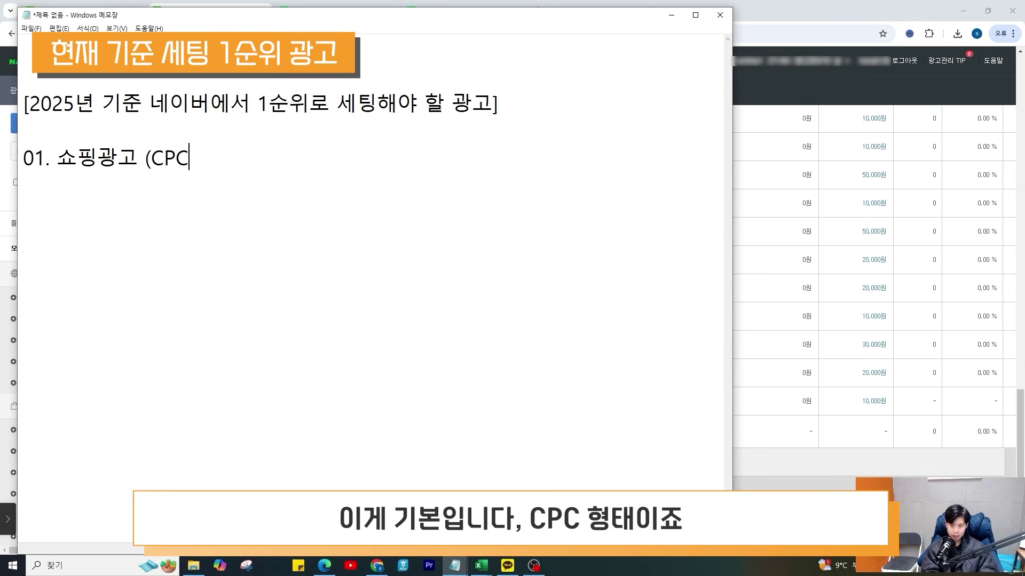
key("Return")
Replace "(CPC)" at the end of list item 01 with "_ 검색"
key("Up")
key("Right")
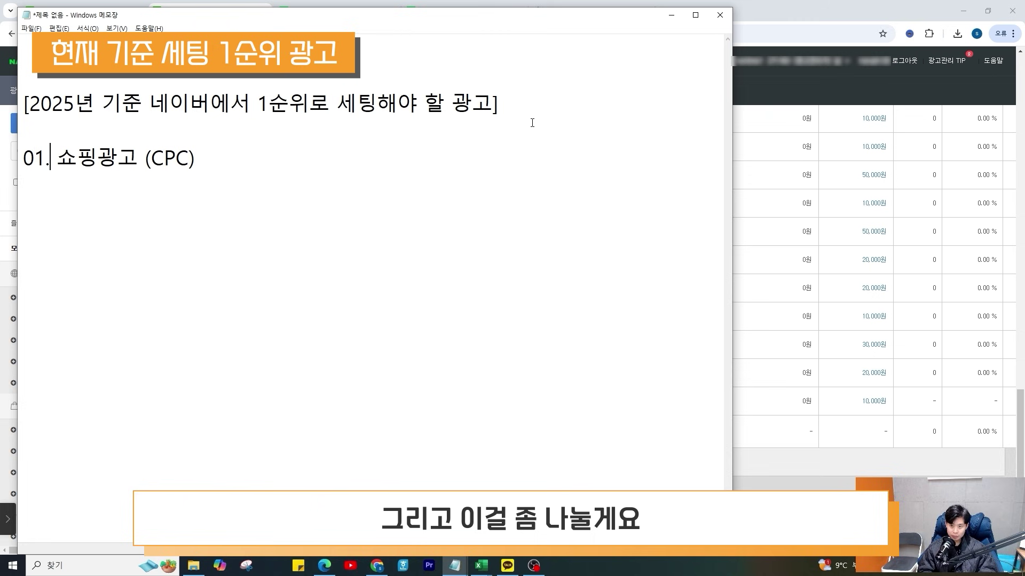
key("Right")
key("Right")
key("Right")
key("Right")
key("Right")
key("Right")
key("Right")
key("Right")
key("Right")
key("Right")
key("Right")
key("BackSpace")
key("BackSpace")
key("BackSpace")
key("BackSpace")
key("BackSpace")
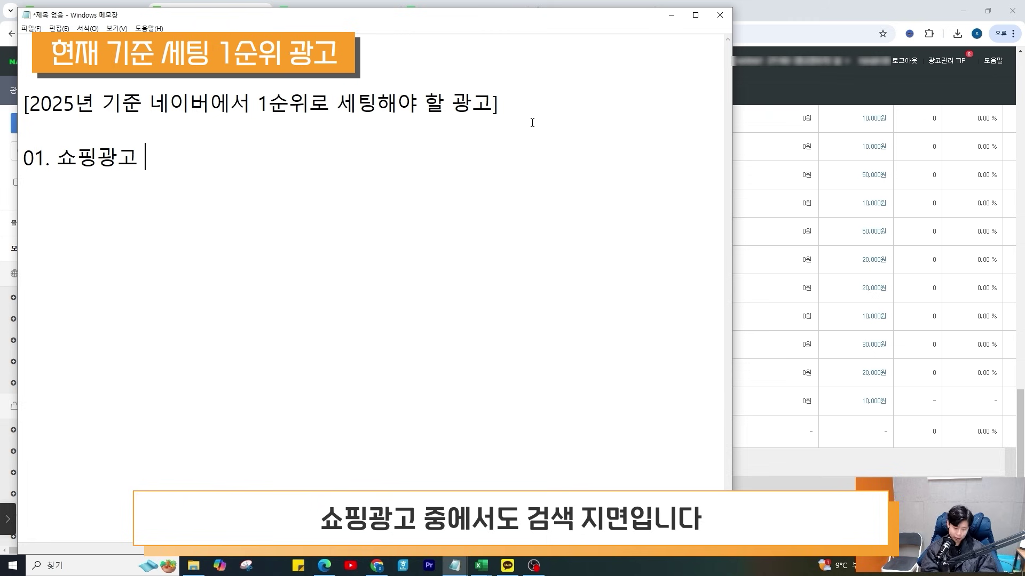
type("_ 검색")
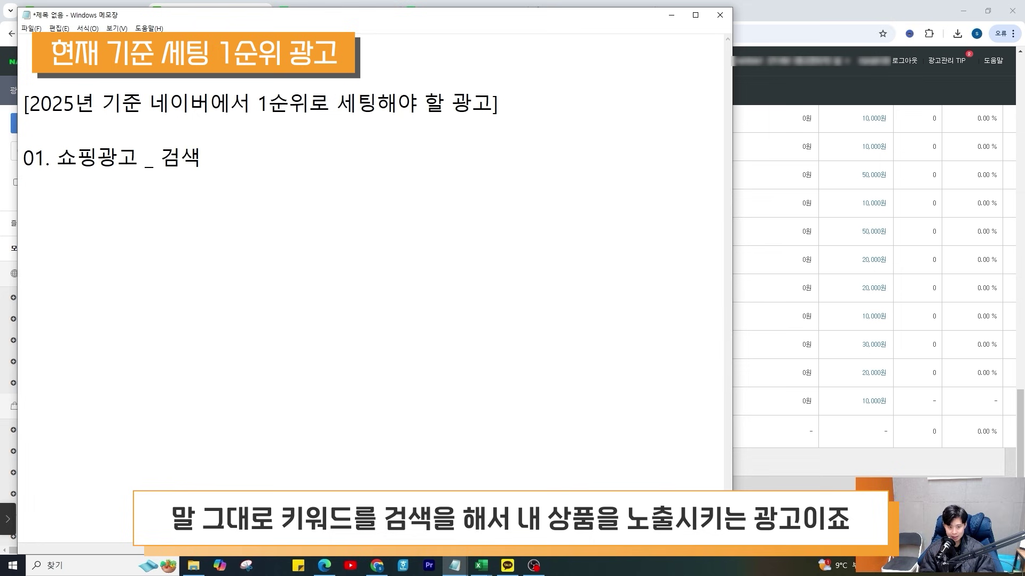
Add list item "02. 쇼핑광고 _ 컨텐츠 지면 중 일부" and extend item 01 with "지면"
key("Return")
type("02. 쇼핑광고 ")
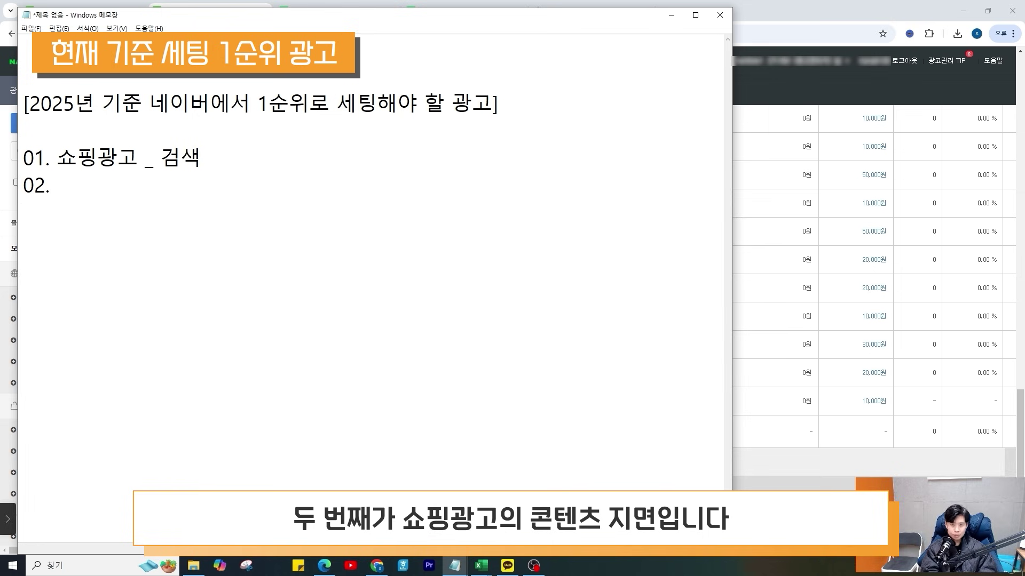
type("_ 컨텐츠 지면")
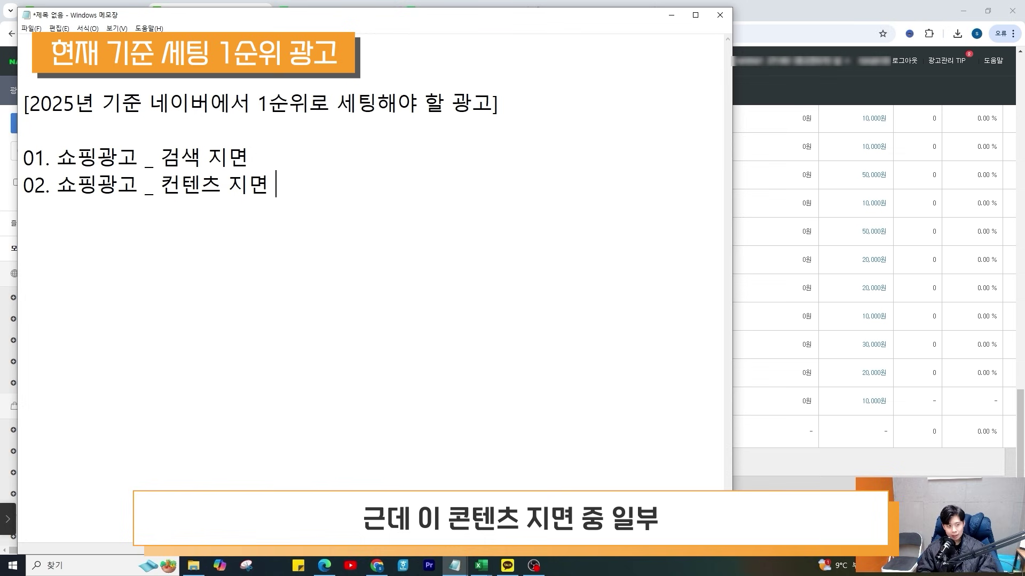
type("(")
key("BackSpace")
type("중 일부")
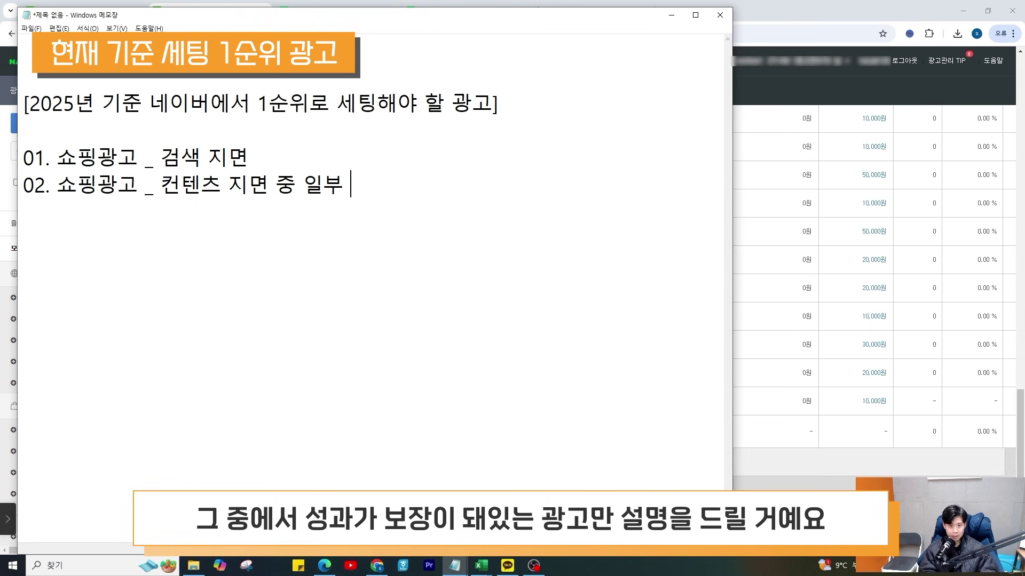
Add list item "03. GFA광고 _ 카탈로그 지면" followed by a new line
key("Return")
type("03. ")
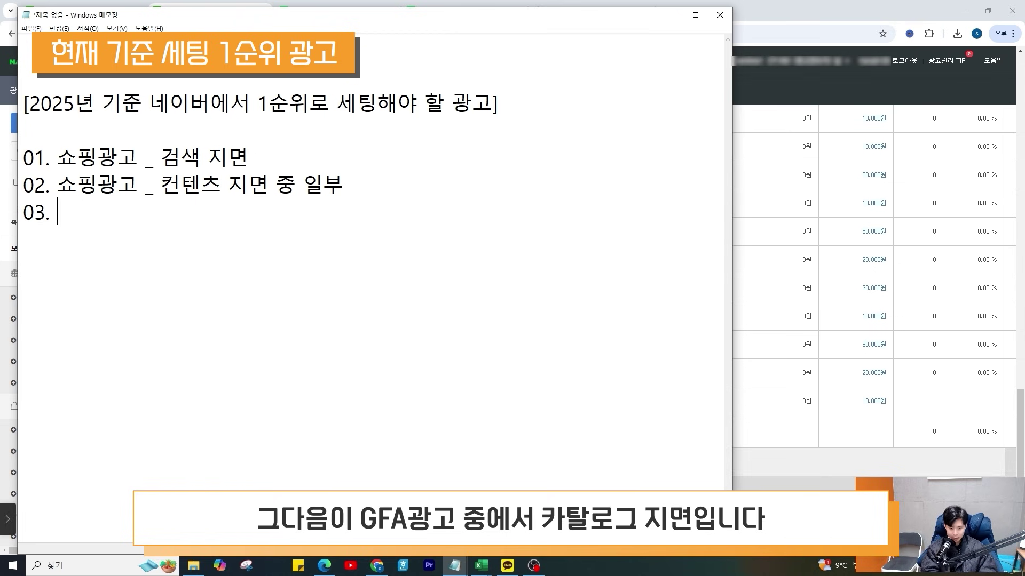
type("GFA광고 _ 카")
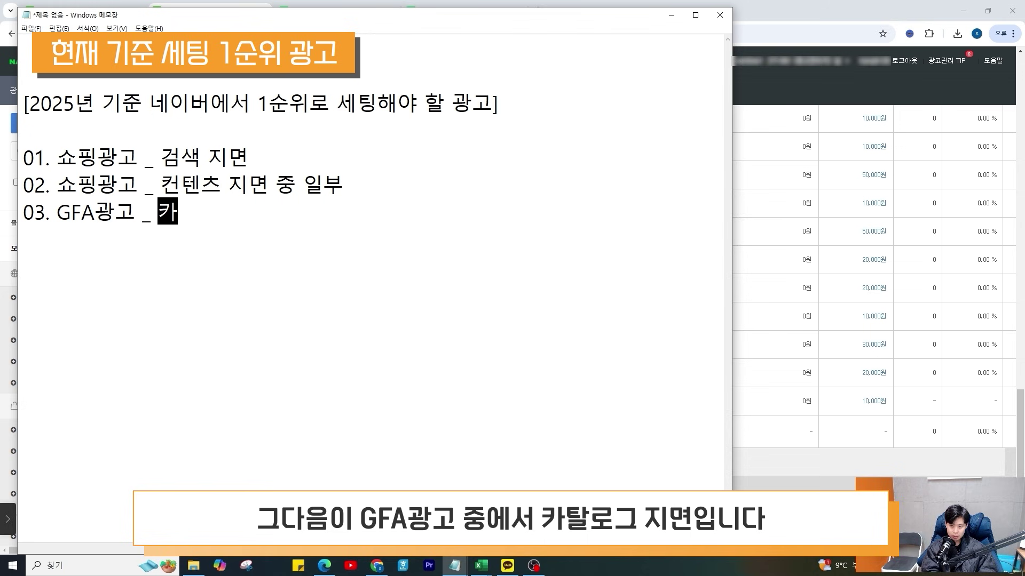
type("탈로그 지면")
key("Return")
Add list item "04. GFA광고 _ 리타게팅 타겟을 잡는 광고" below item 03
type("04")
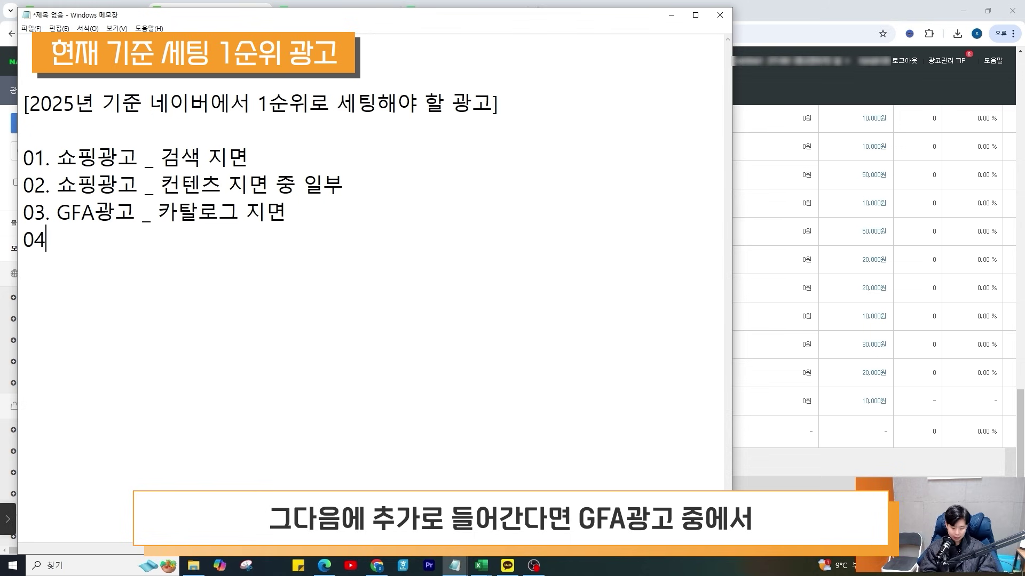
type(". GFA광고 ")
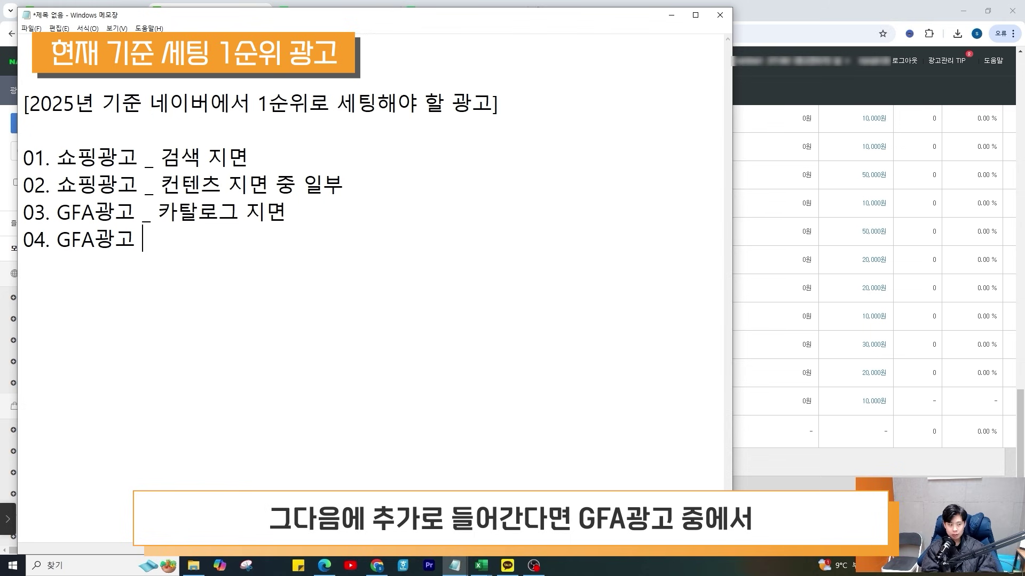
type("_ 리타게팅 ")
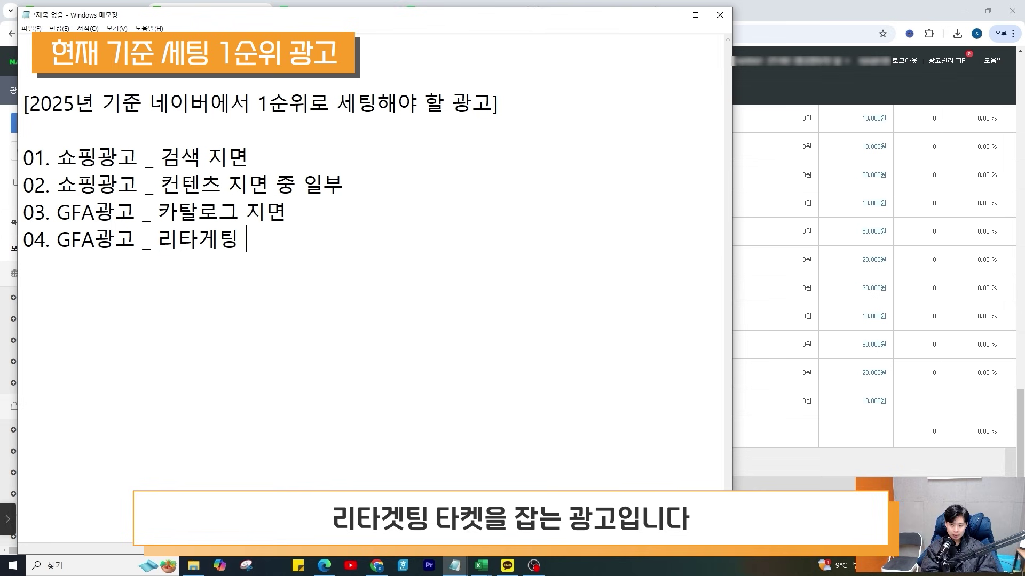
type("타겟을 잡ㅇ는 광고")
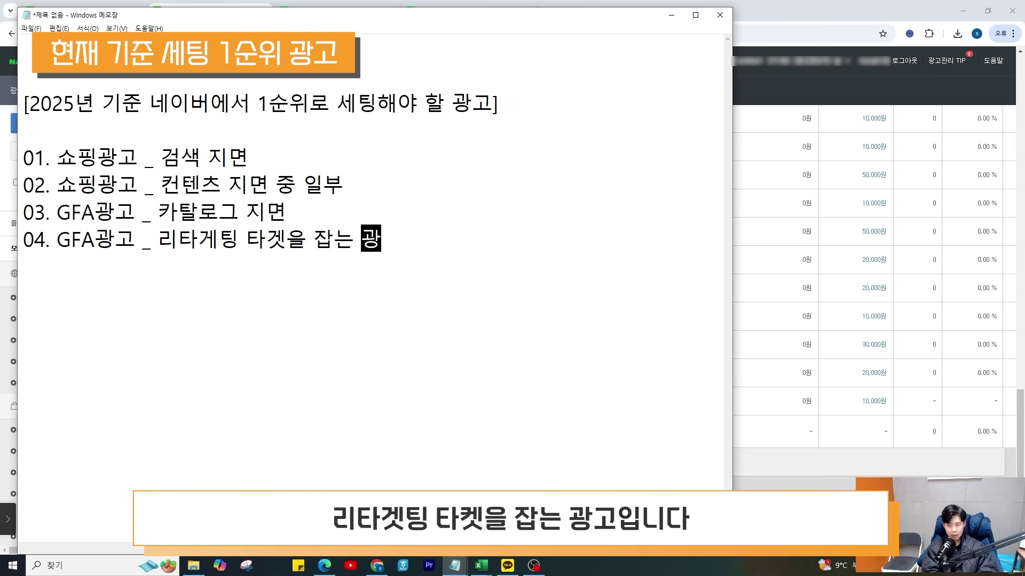
Delete the whole text of list item 04 about retargeting
key("shift+Left")
key("shift+Left")
key("shift+Left")
key("shift+Left")
key("shift+Left")
key("shift+Left")
key("shift+Left")
key("shift+Left")
key("shift+Left")
key("shift+Left")
key("shift+Left")
key("shift+Left")
key("shift+Left")
key("shift+Left")
key("shift+Left")
key("shift+Left")
key("shift+Left")
key("shift+Left")
key("shift+Left")
key("shift+Left")
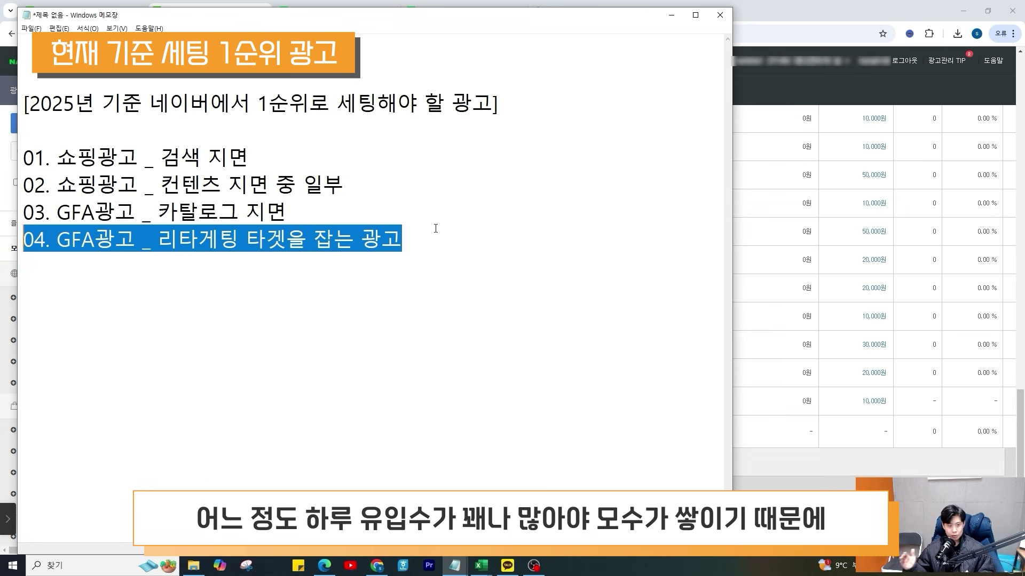
left_click(580, 277)
key("shift+Up")
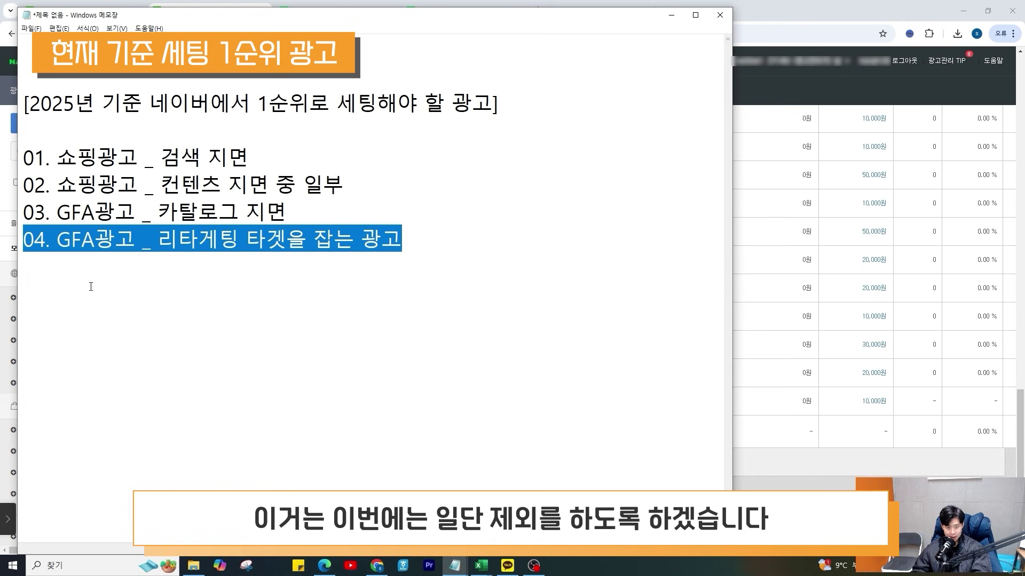
key("BackSpace")
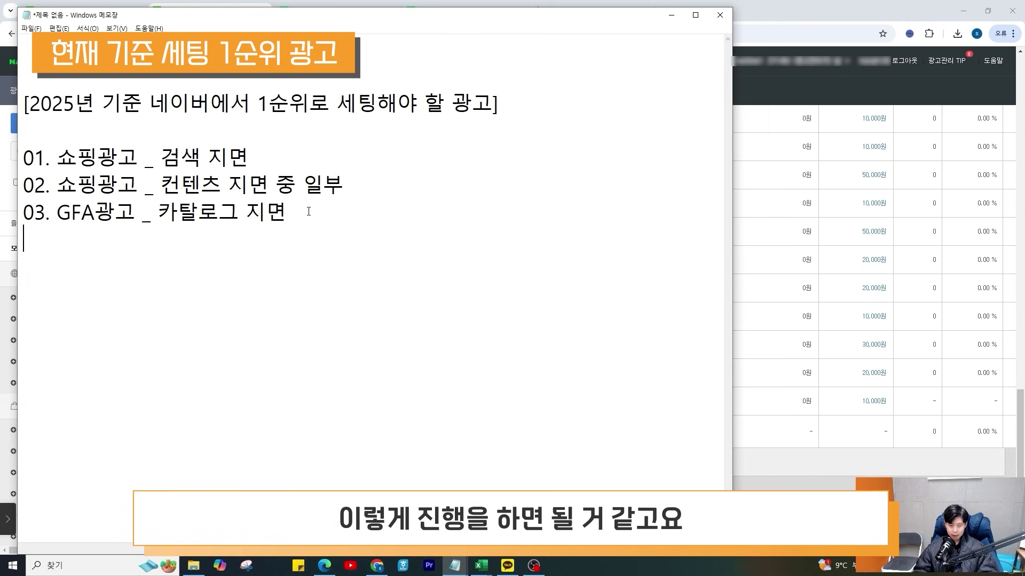
Add a dashed divider line below the three-item list and a "<예전>" subheading beneath it
left_click_drag(29, 154, 283, 224)
left_click(278, 239)
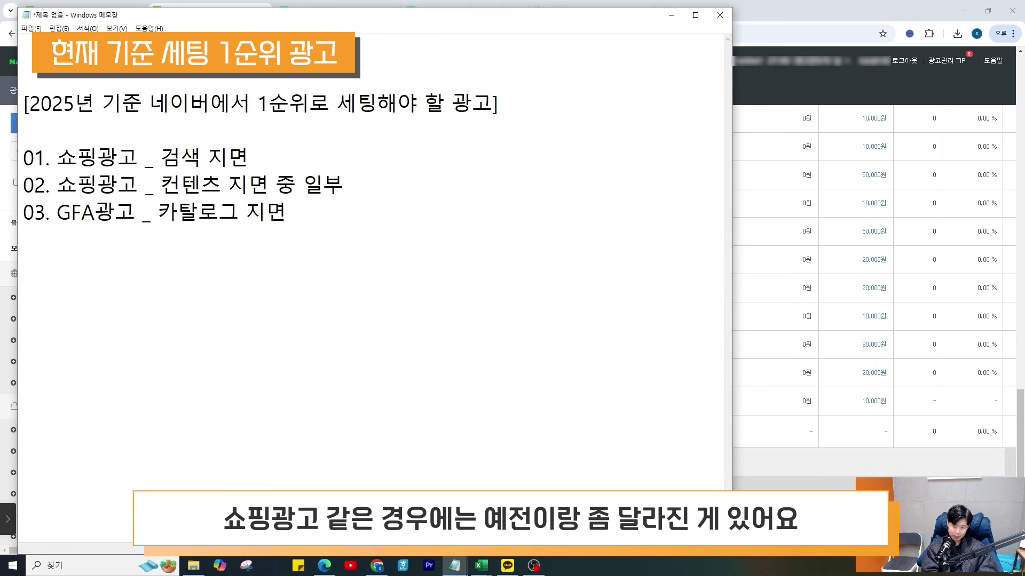
type("------------------------------------------  ")
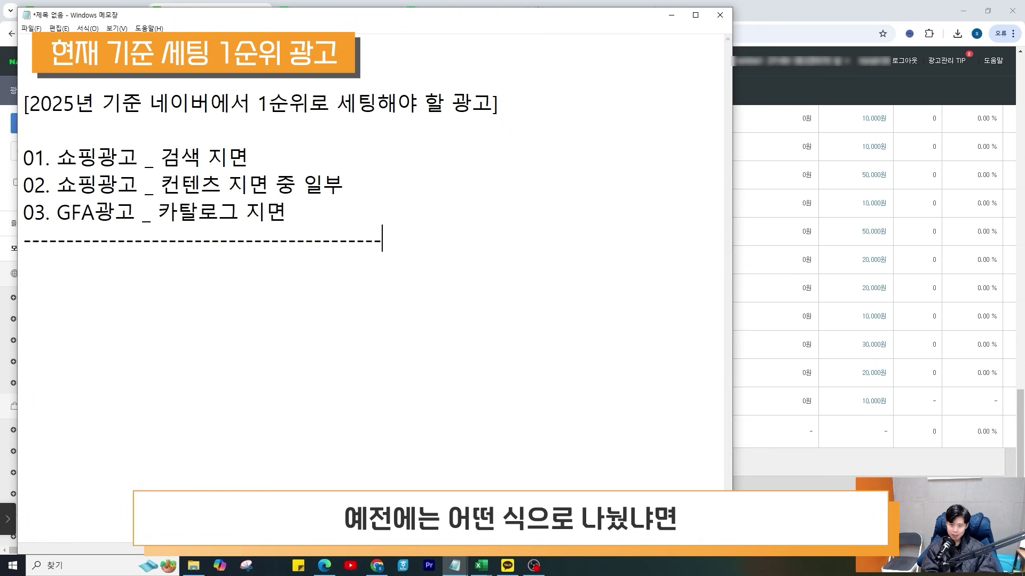
type("<예전>")
key("Return")
key("Return")
Write two lines under the "<예전>" subheading: "PC 모바일 그룹 분리" and "키워드별 그룹 분리"
type("P")
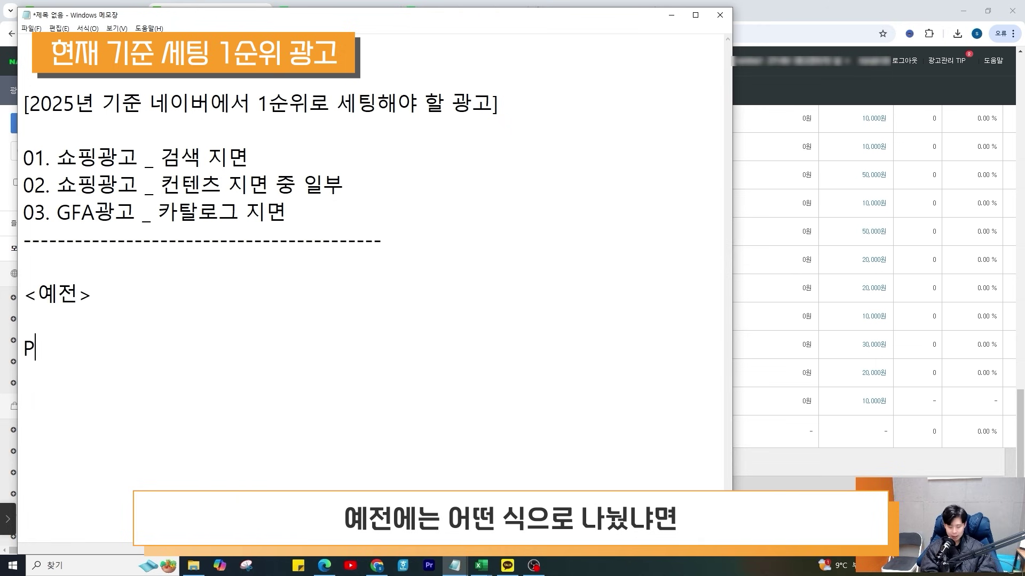
type("C 모바일 그룹 분리")
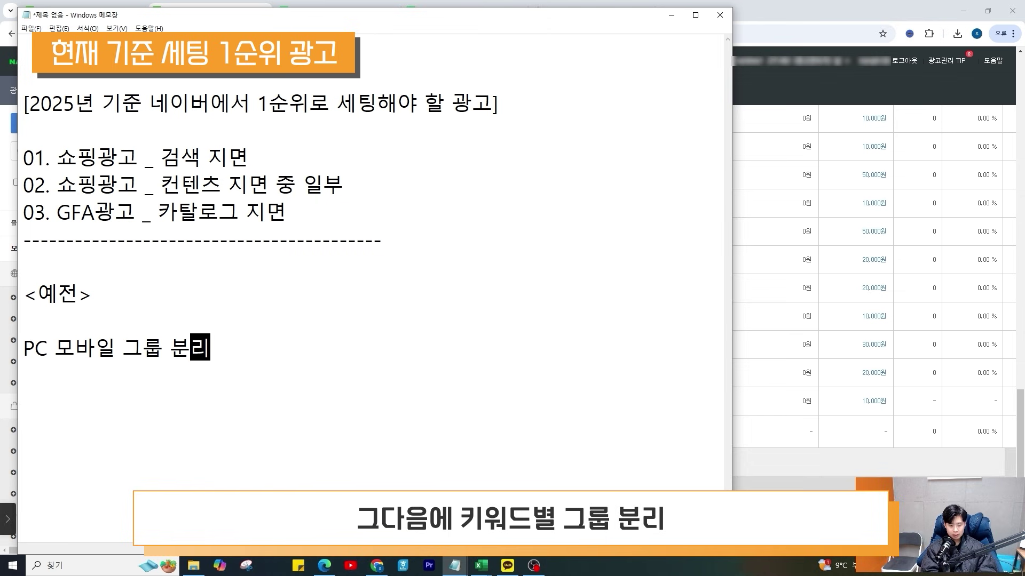
key("Return")
type("키워드별 그룹 분리")
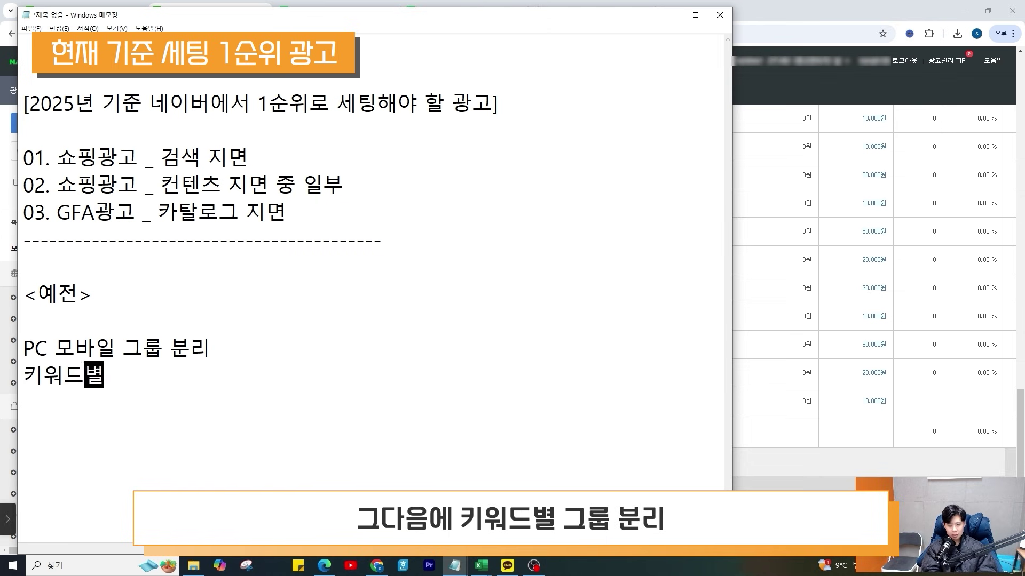
Insert the line "특정 1개상품에 대해서" between "<예전>" and the two group-split lines, separated by blank lines
left_click_drag(199, 375, 4, 353)
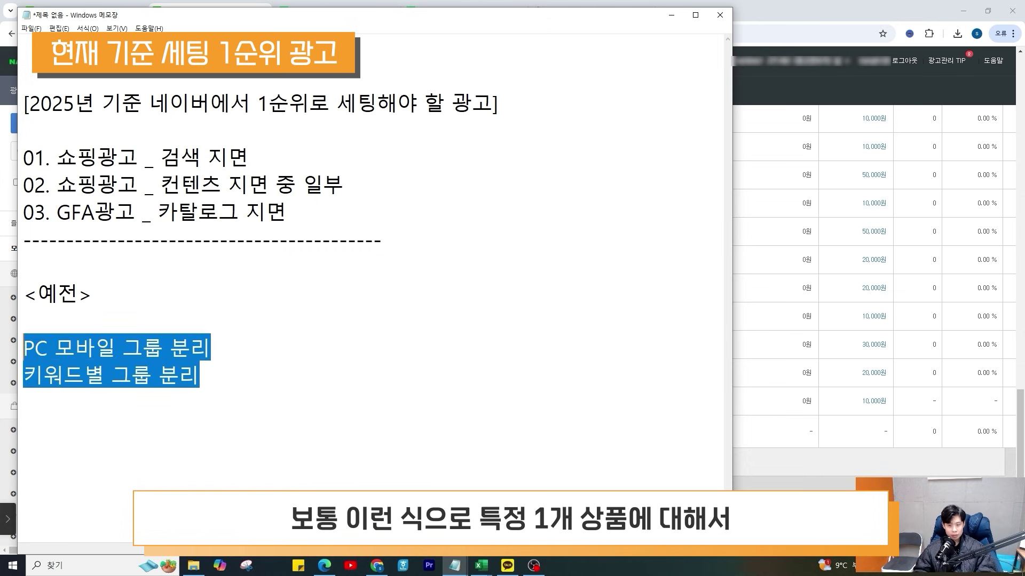
type("특정 1개상품")
type("에 대해")
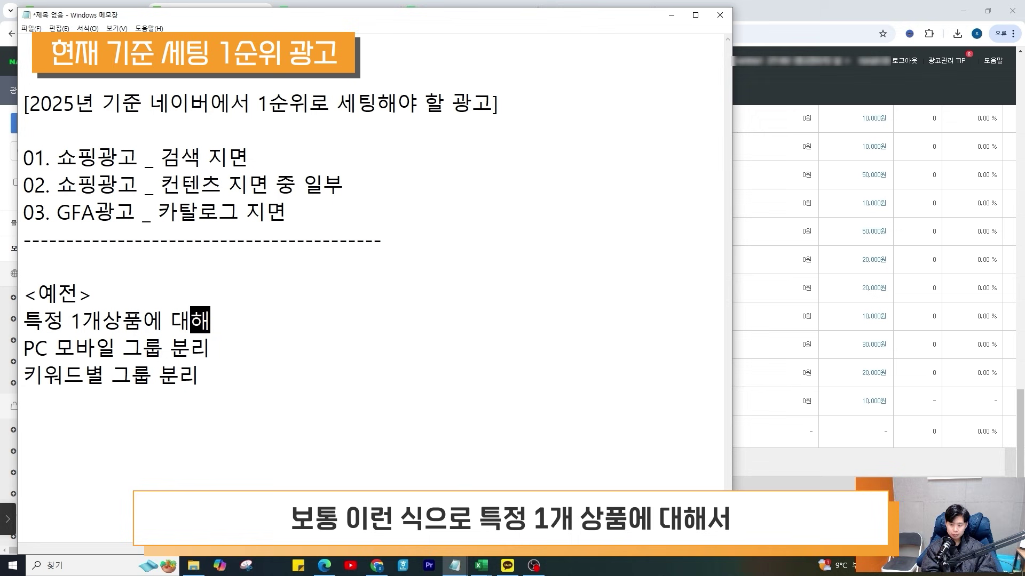
type("서")
key("Up")
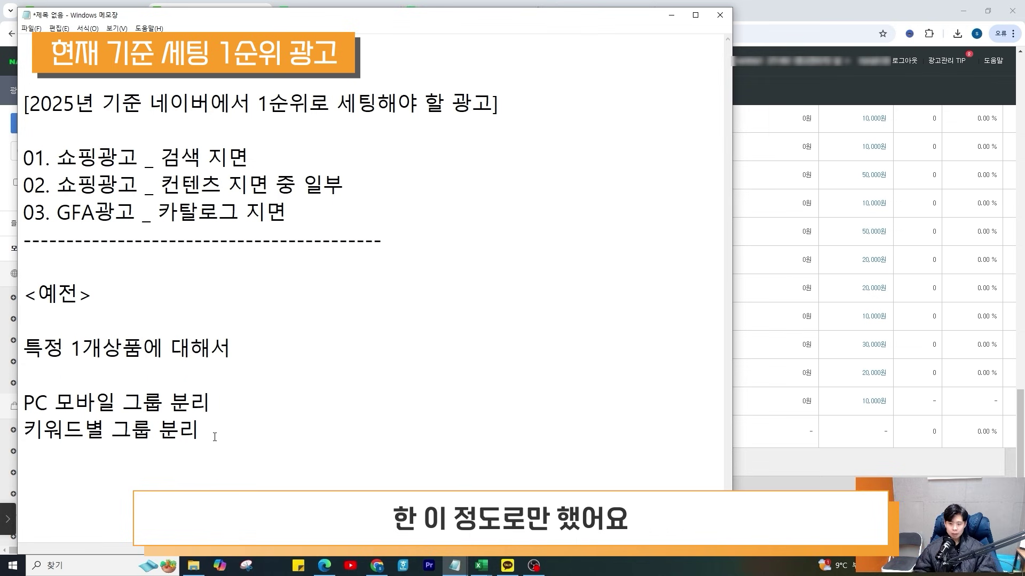
Add the note "1개 상품이 최대 노출되는 그룹 개수는 10개" below the group-split lines after a blank line
left_click_drag(215, 433, 23, 404)
left_click(273, 428)
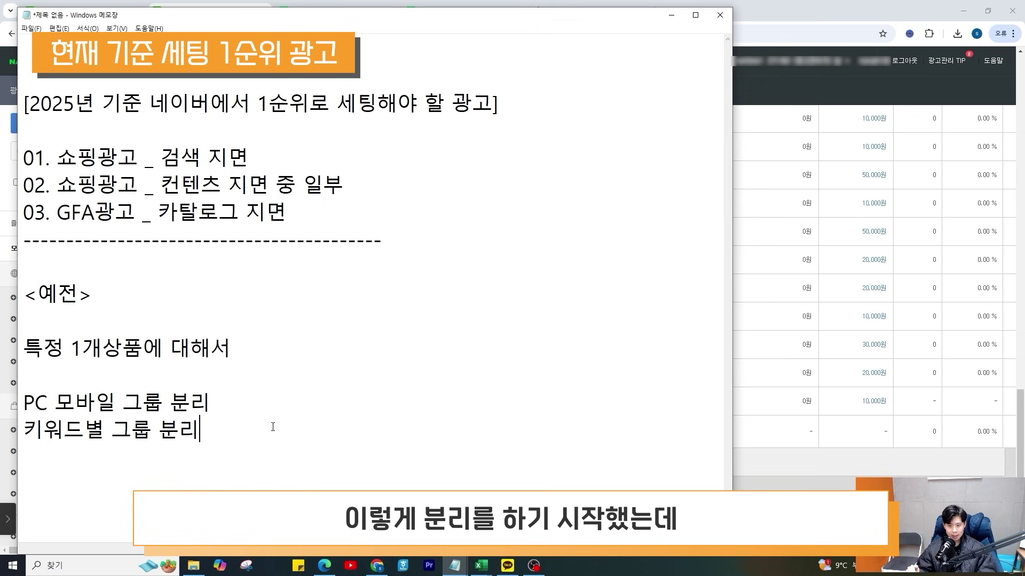
key("Return")
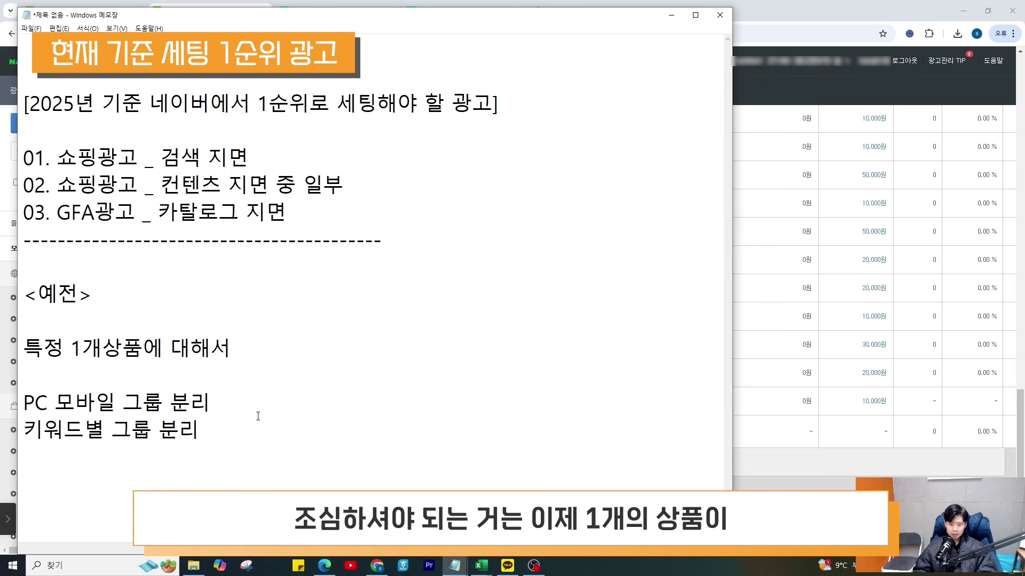
key("Return")
type("1개 상품")
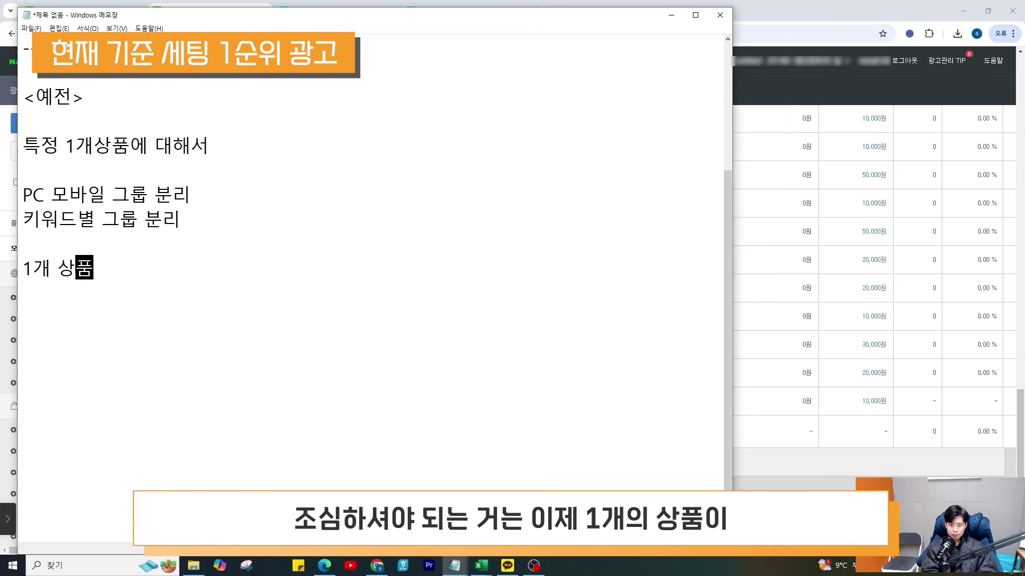
type("이 최대 노출되는 그")
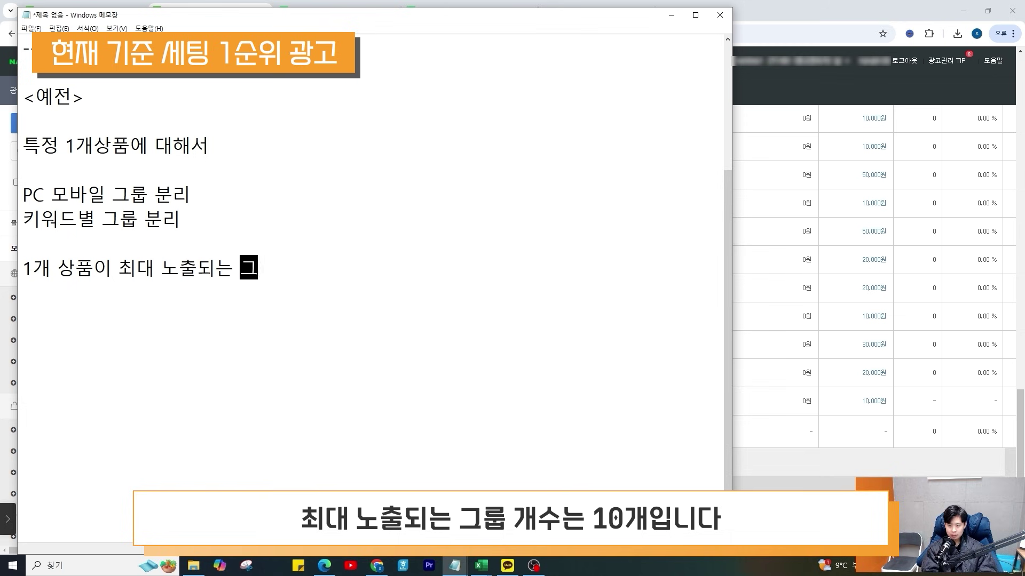
type("룹 갯수는 10개")
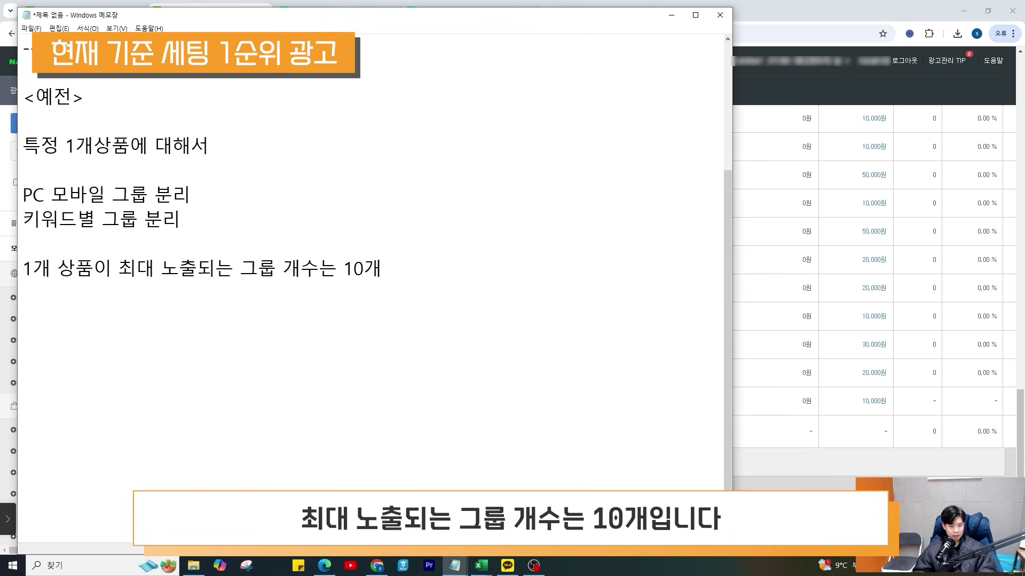
Review the group limit note, the two group-split lines and list item 02 by highlighting each
left_click_drag(383, 269, 85, 251)
left_click_drag(181, 224, 3, 174)
scroll(267, 267, "up", 3)
left_click_drag(311, 170, 27, 170)
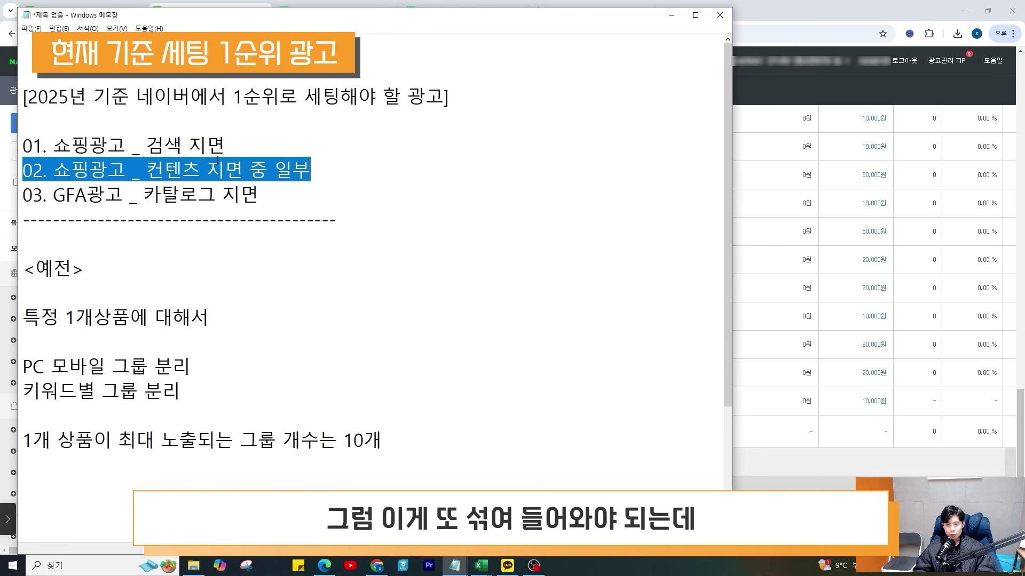
left_click_drag(313, 169, 39, 170)
scroll(164, 286, "down", 2)
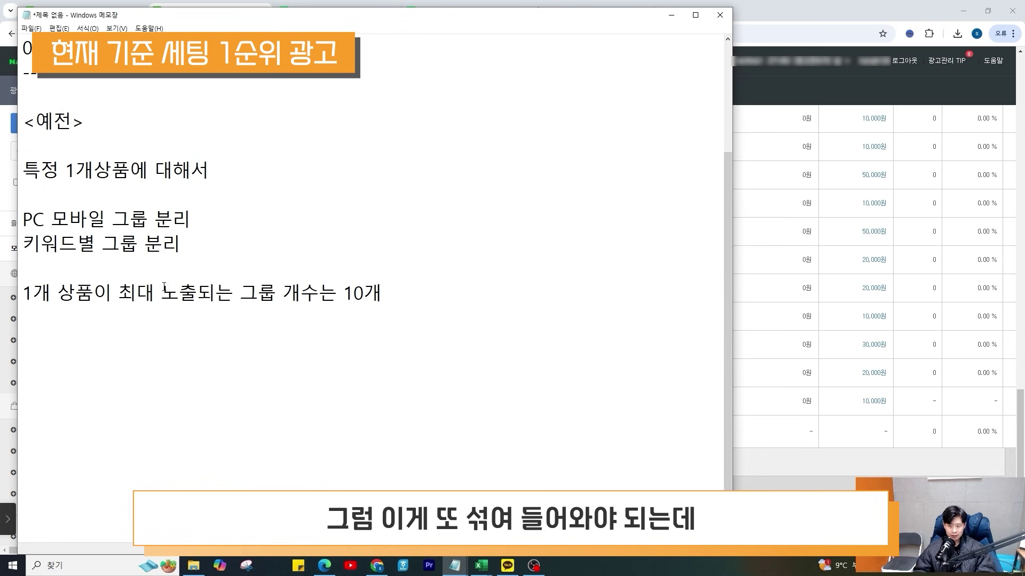
left_click_drag(196, 256, 15, 248)
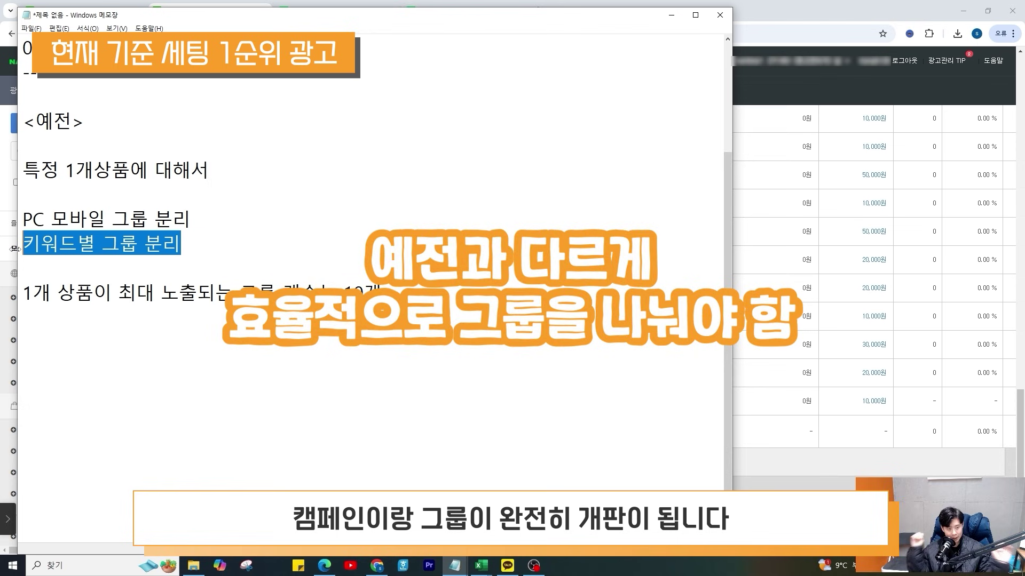
Append "-> 가중치로 이제 조절" to the "PC 모바일 그룹 분리" line under "<예전>"
left_click(385, 293)
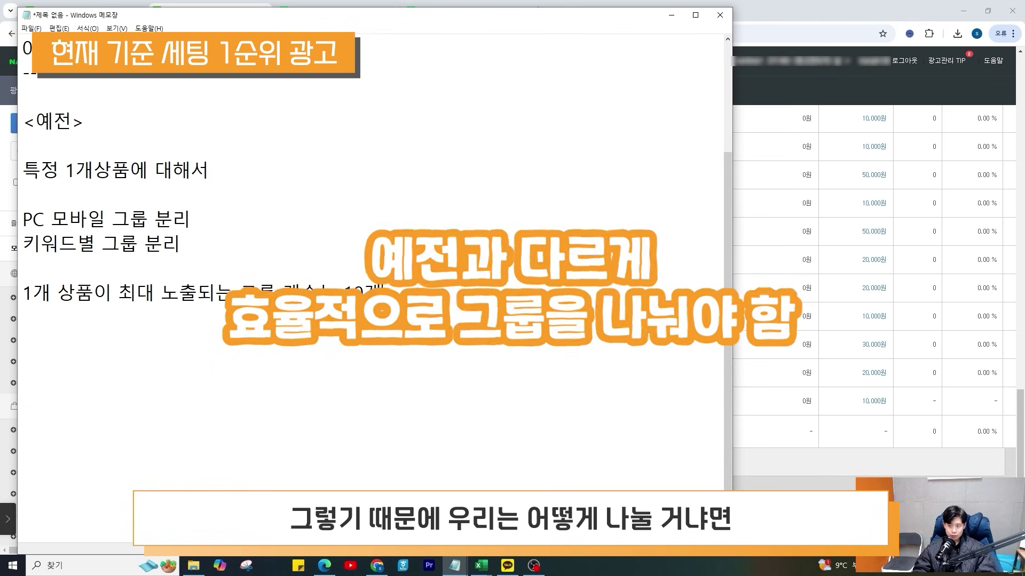
key("Return")
key("Return")
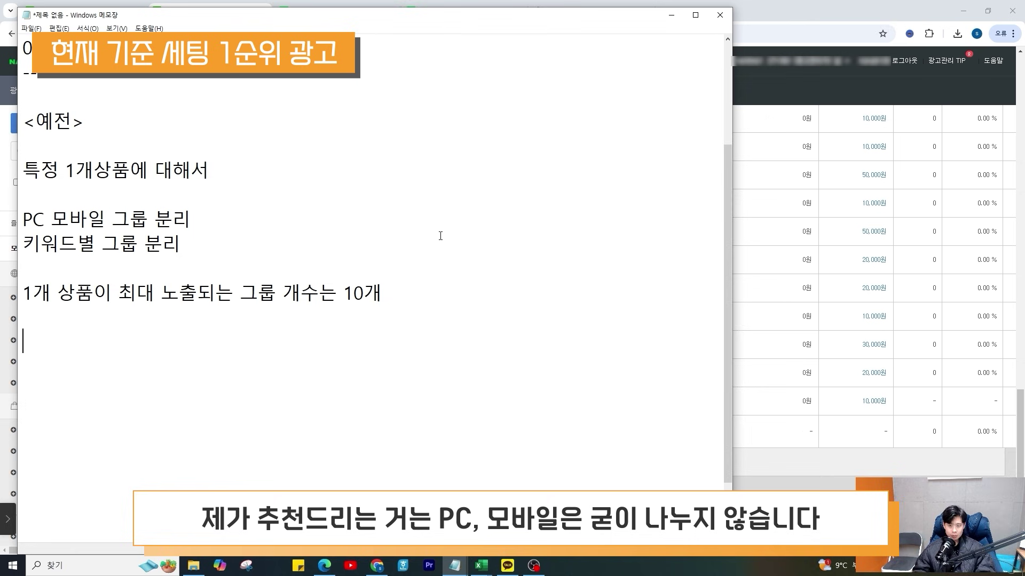
left_click_drag(200, 220, 22, 220)
left_click(216, 220)
type("-> 가중")
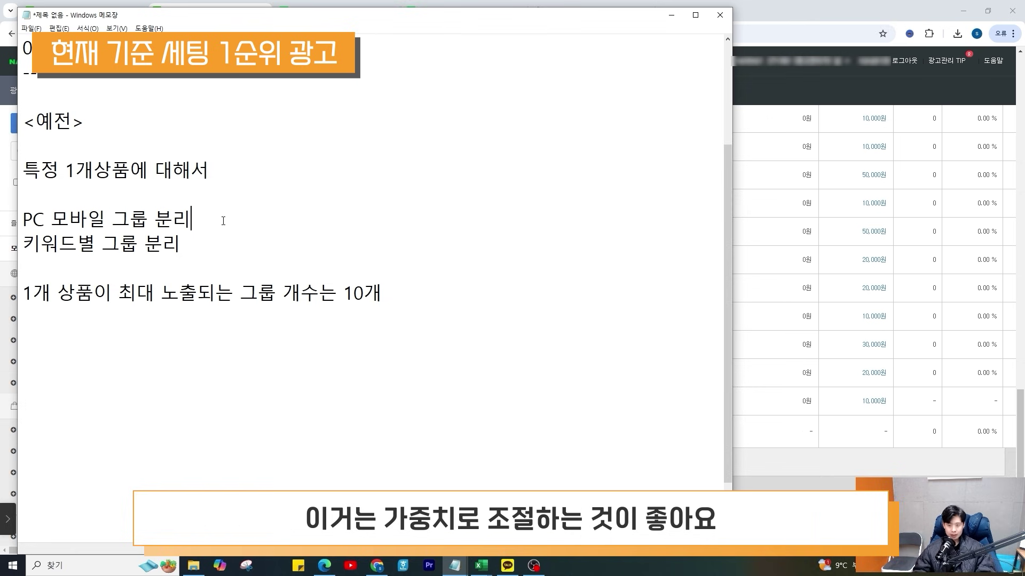
type("치로 이제 조절")
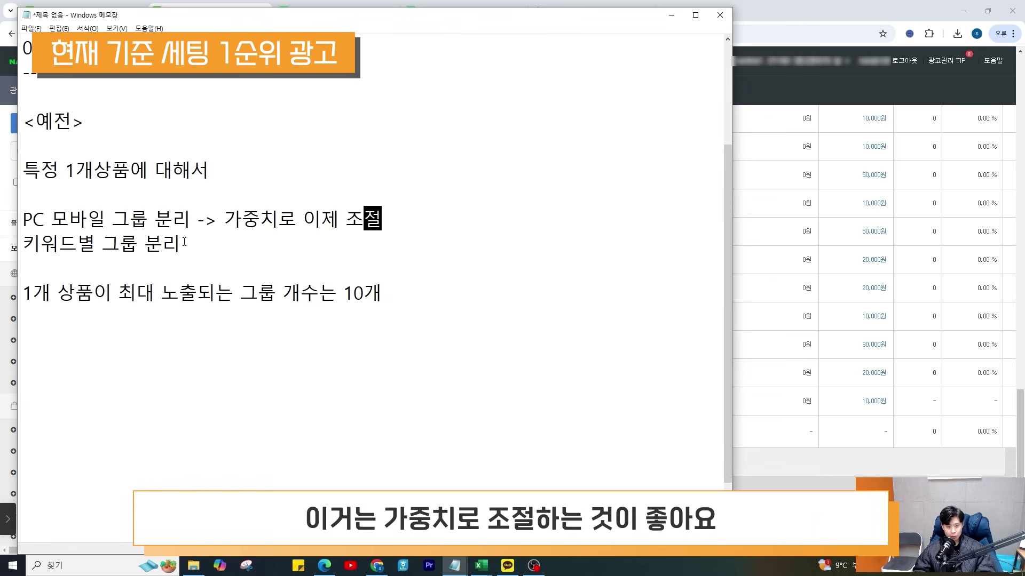
Add the line "01. 네이버쇼핑 _ 검색 (메인키워드)" below the maximum group count note, after a blank line
left_click_drag(382, 299, 228, 299)
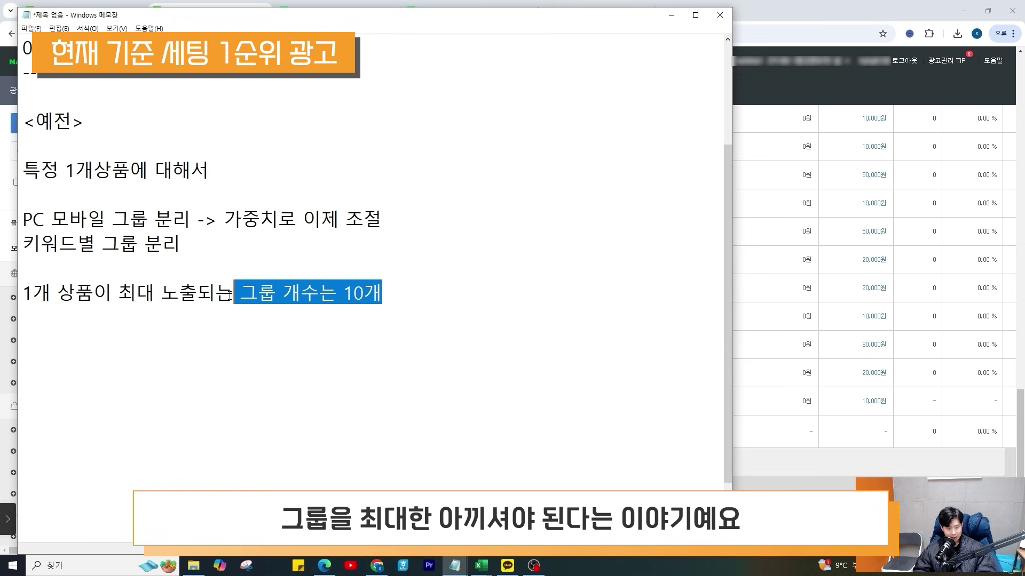
left_click(284, 303)
key("End")
key("Return")
key("Return")
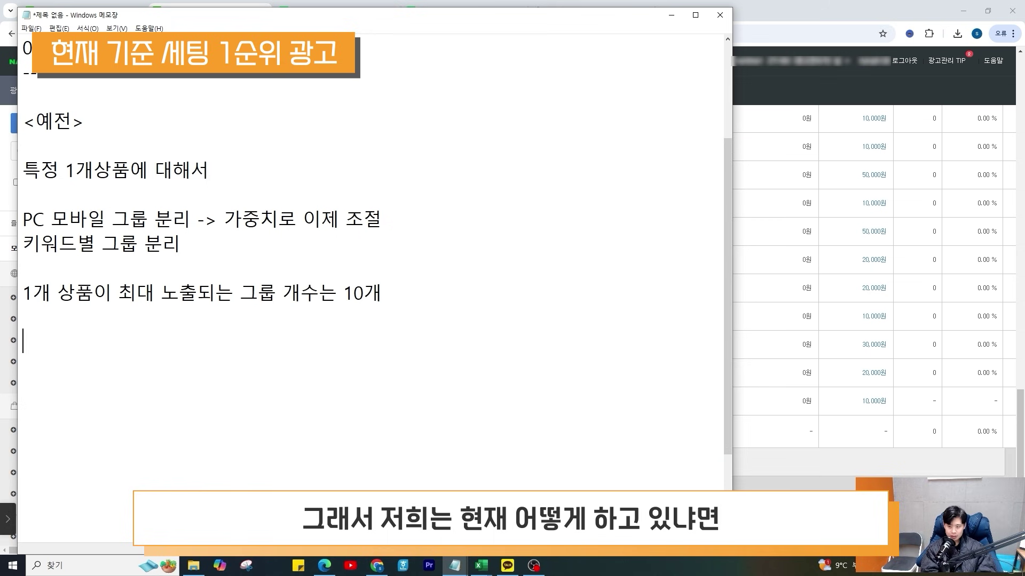
type("01.")
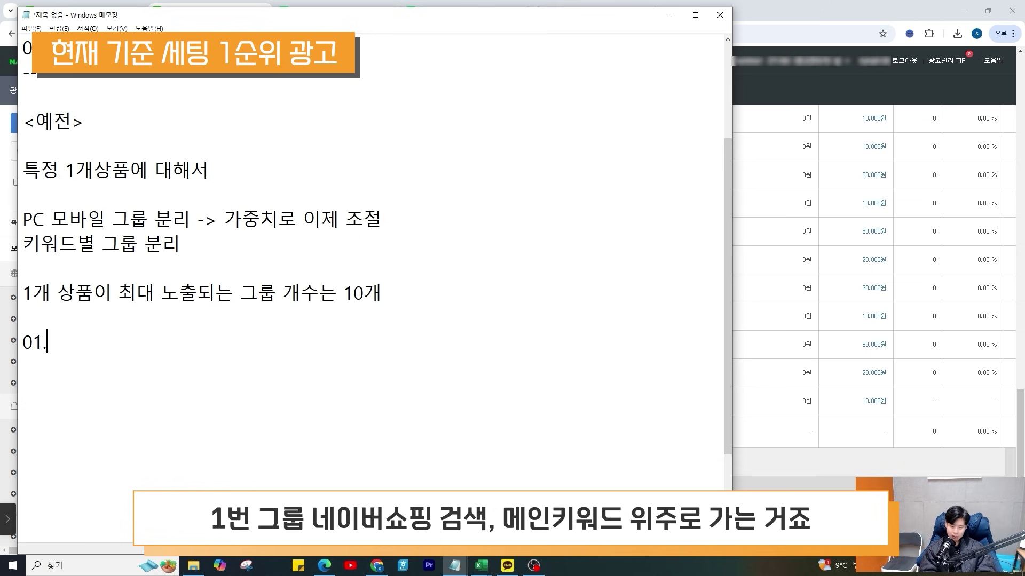
type(" 네이버쇼핑 ")
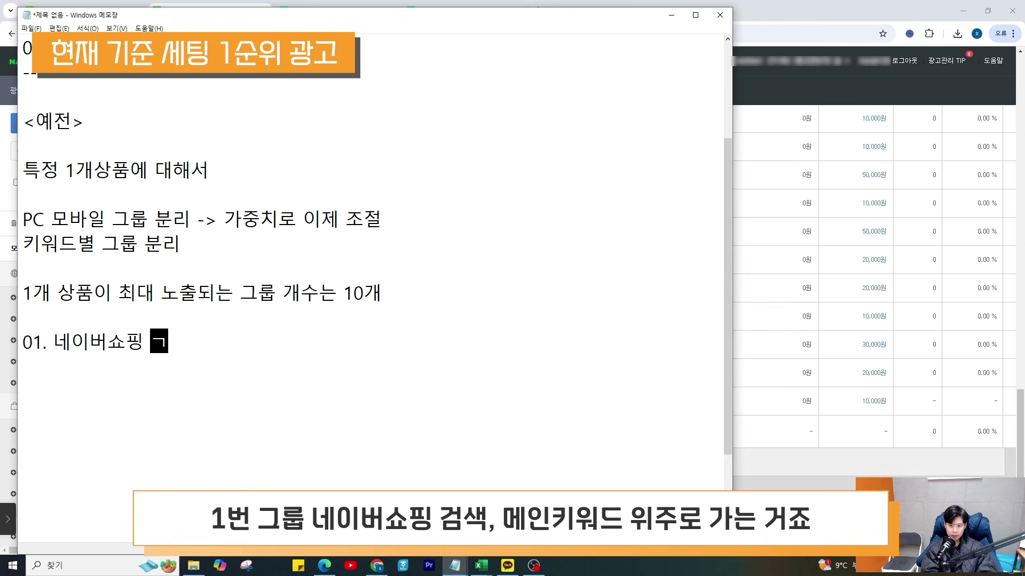
type("_ 검색 (메인키워드)")
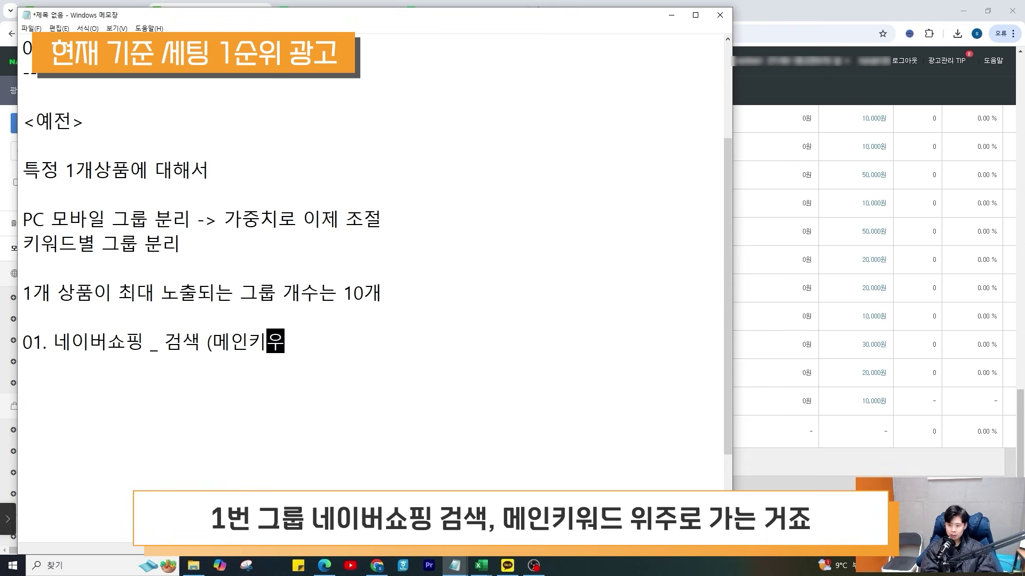
Add the second group line "02. 네이버쇼핑 _ 검색 (전환율 높은 키워드)" directly under line 01
key("Return")
type("02. 네")
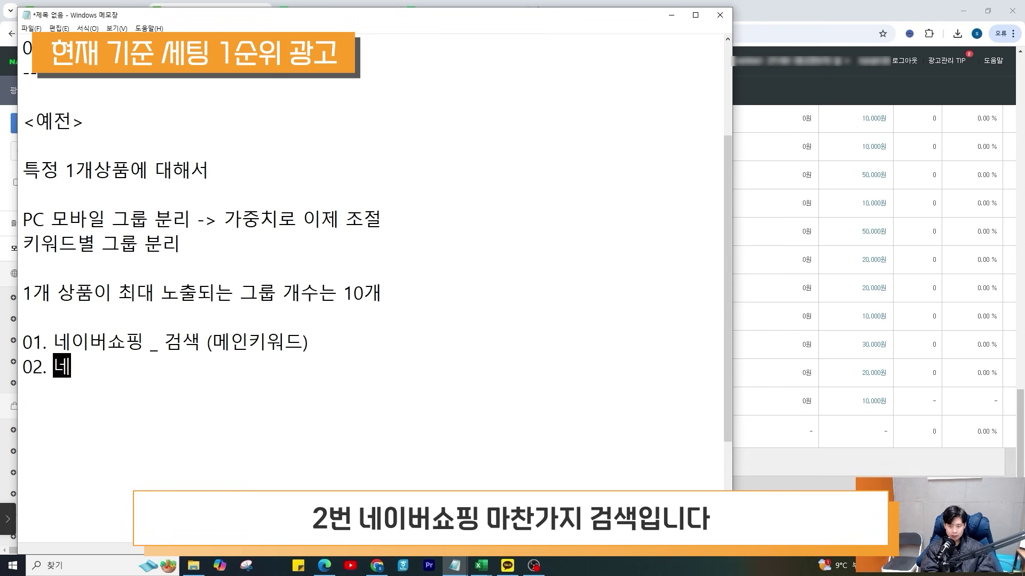
type("이버쇼핑 _ 검색 ")
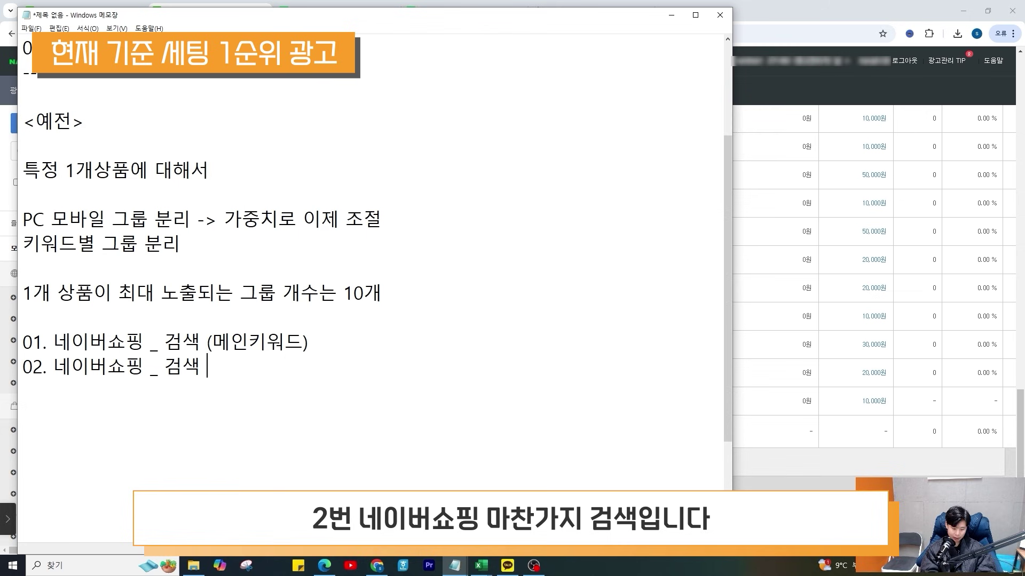
type("(전환율 노높은 키워드)")
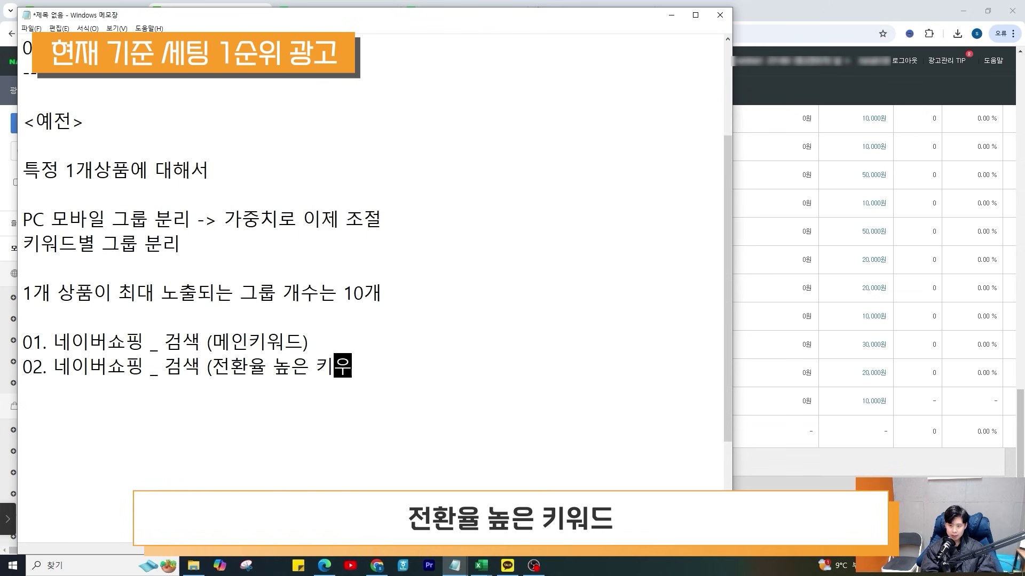
Review the main-keyword group in line 01 and the high-conversion group in line 02 by highlighting them
left_click_drag(376, 368, 148, 342)
left_click(261, 390)
left_click_drag(309, 341, 154, 340)
left_click(202, 368)
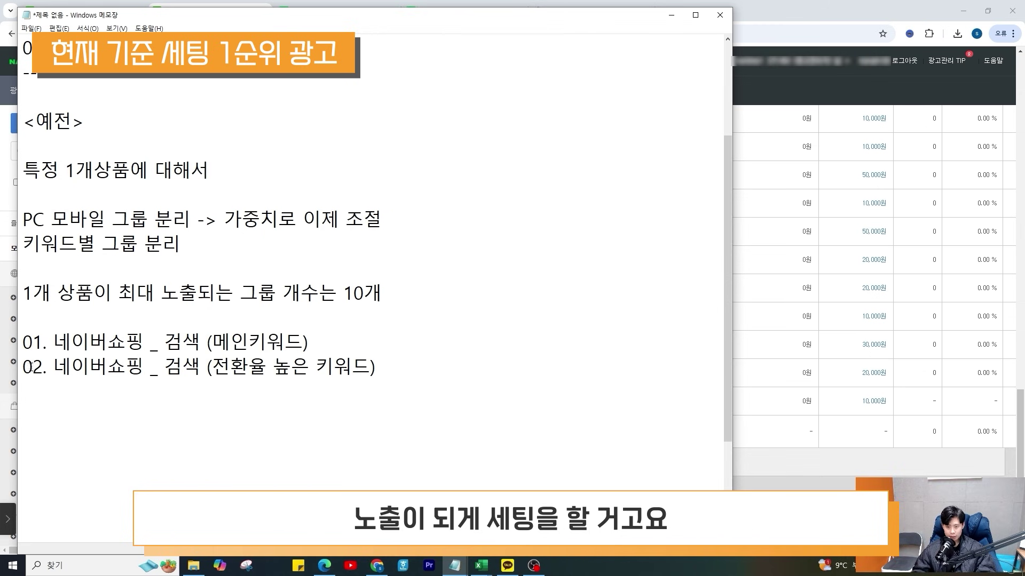
left_click_drag(30, 367, 54, 367)
left_click(316, 367)
left_click_drag(352, 367, 121, 367)
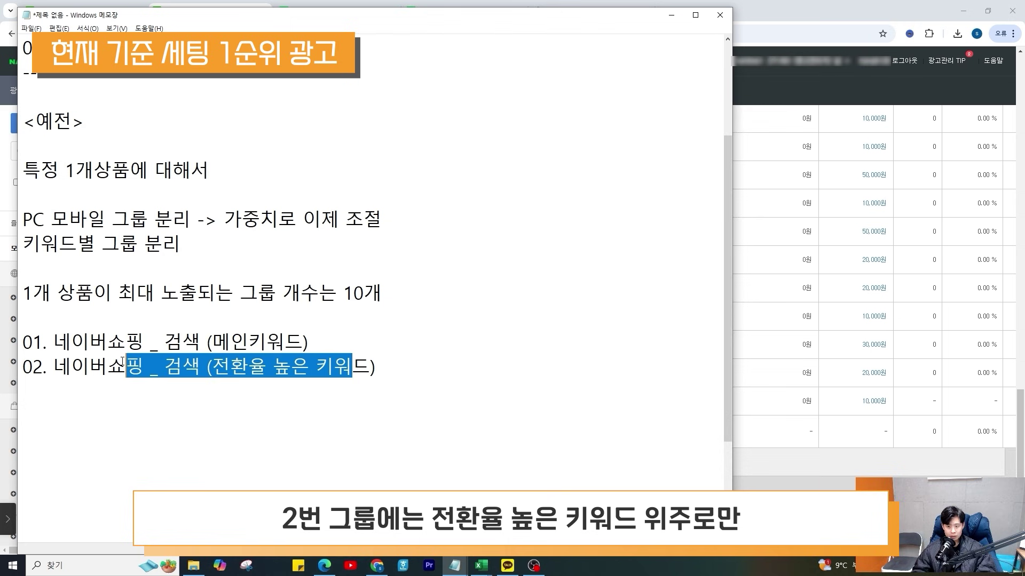
left_click(394, 365)
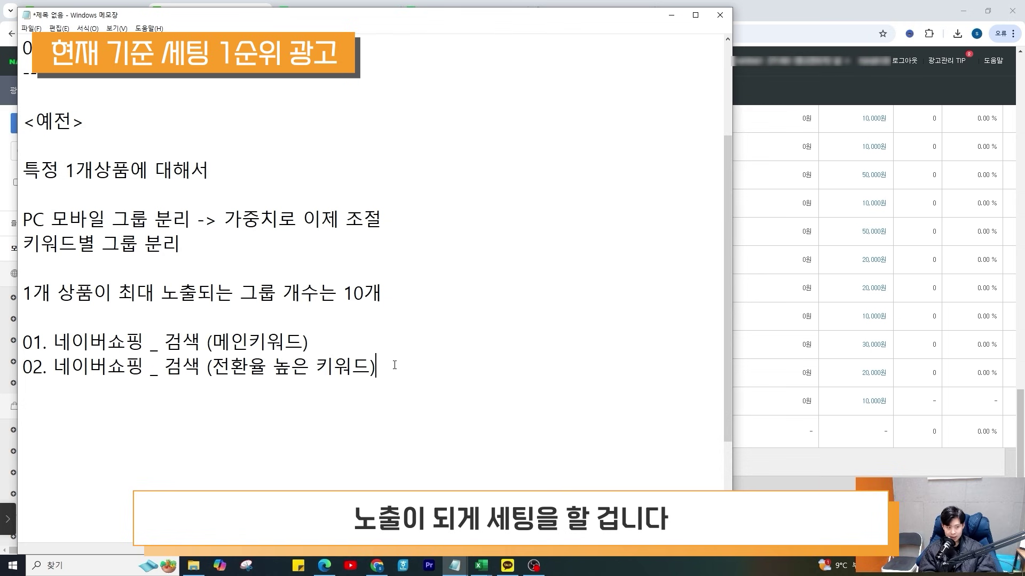
Add the third group line "03. 네이버쇼핑 _ 검색 (세부키워드)" directly under line 02
key("Return")
type("03. 네이버쇼핑 _ 검ㅅ")
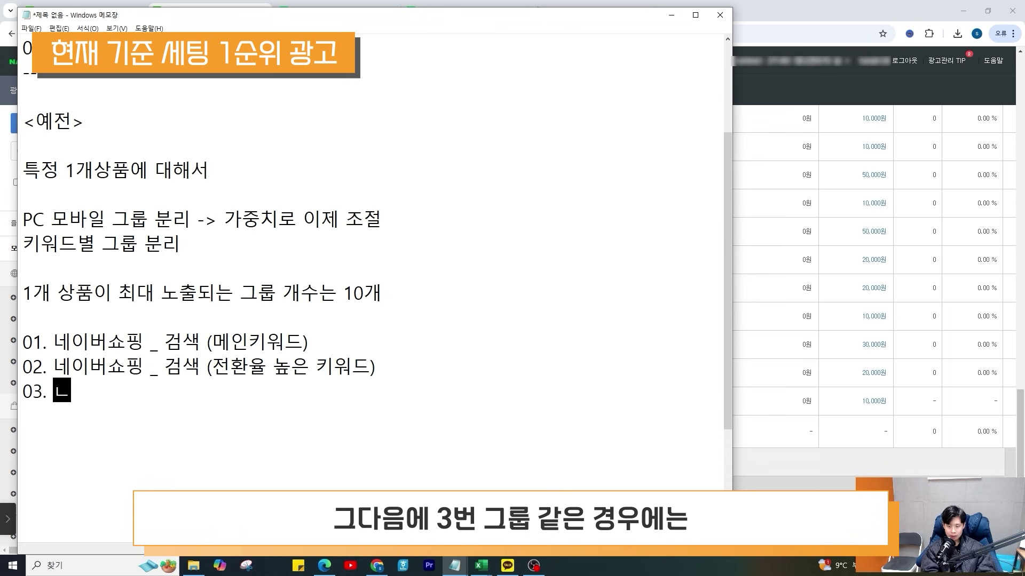
type("ㅐㄱ ")
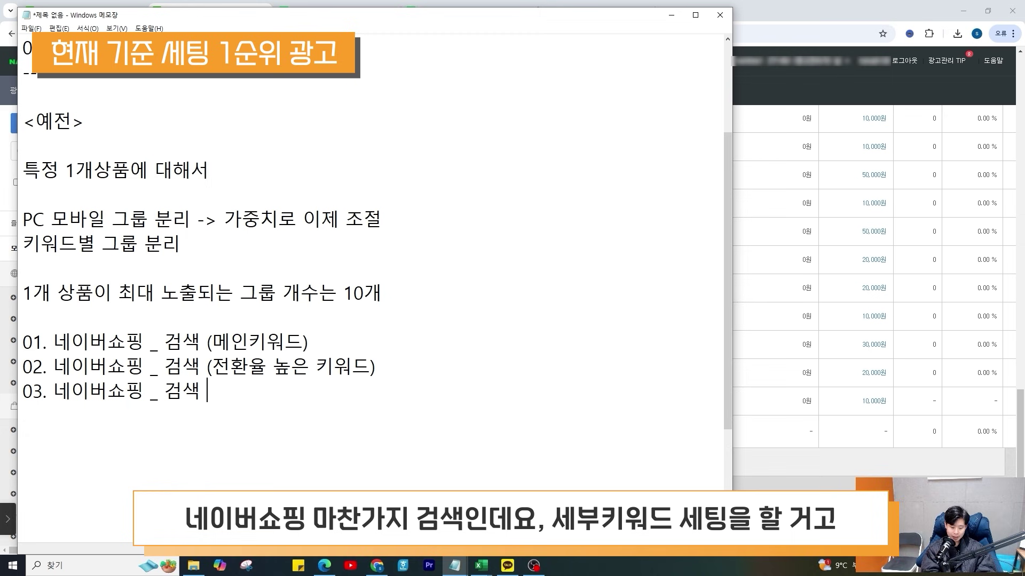
type("(세부키워드)")
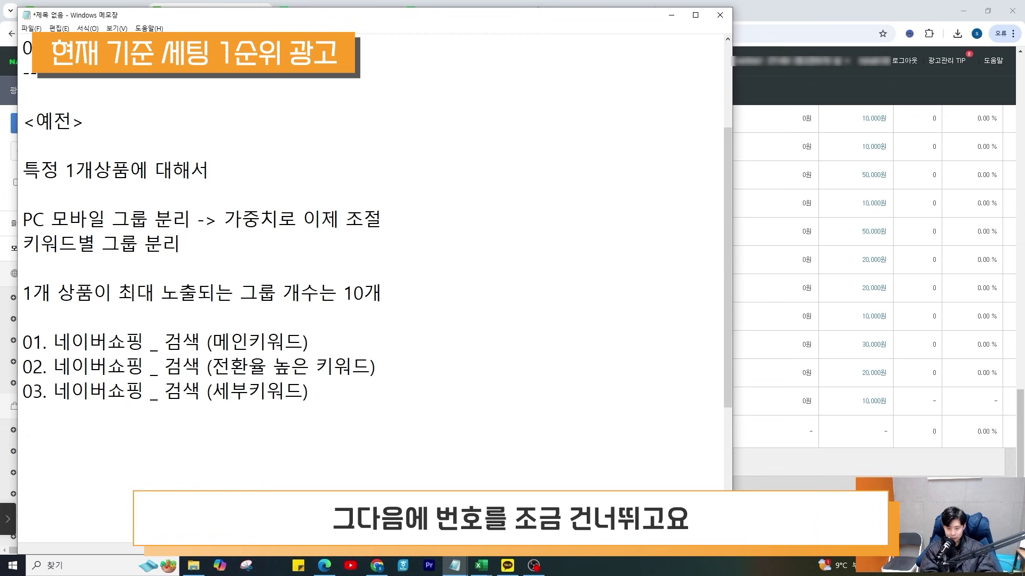
After a blank line, add content placement groups 06, 07 and 08 as "네이버쇼핑 _ 컨텐츠지면" followed by 1, 2 and 3
type("06.")
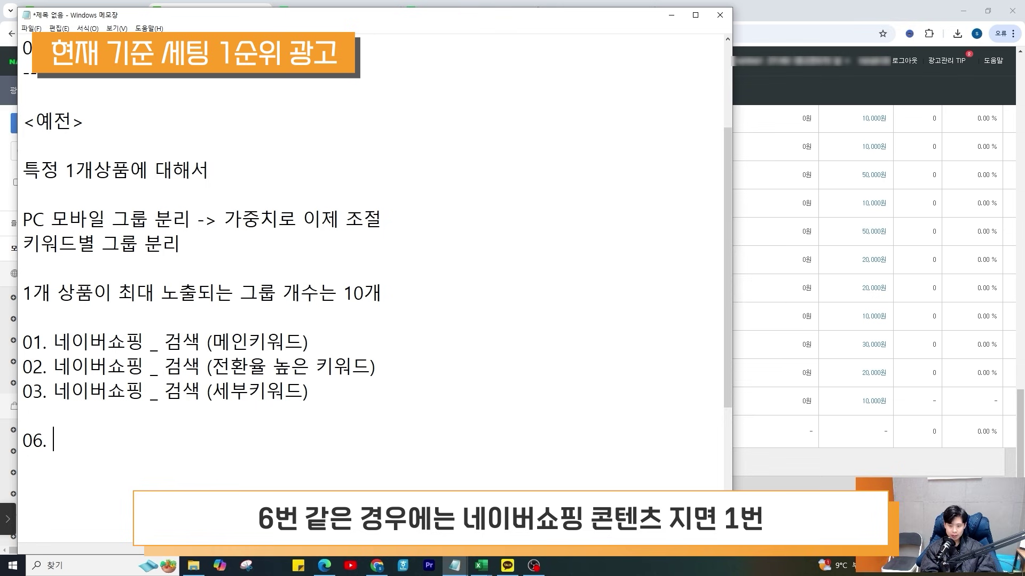
type(" 네이버쇼핑 _ 컨텐츠지면")
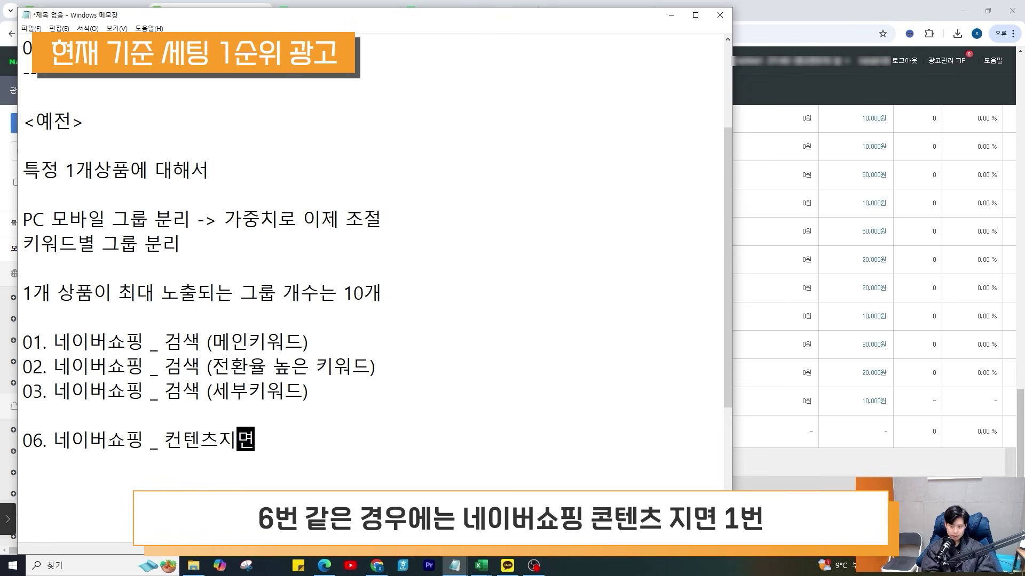
type(" 1")
key("Return")
type("07. 네이버쇼핑 _ 컨텐츠")
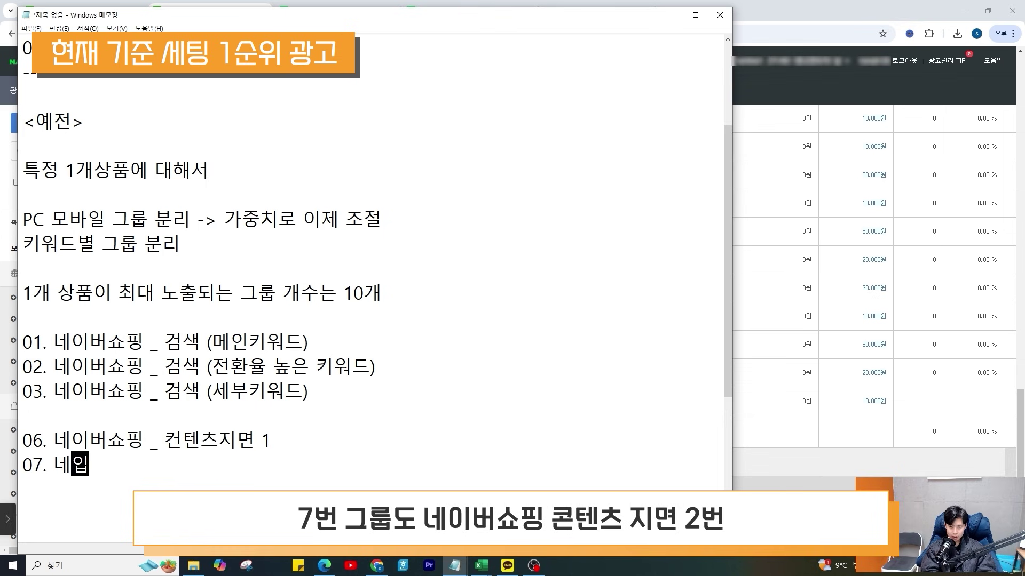
type("지면 2")
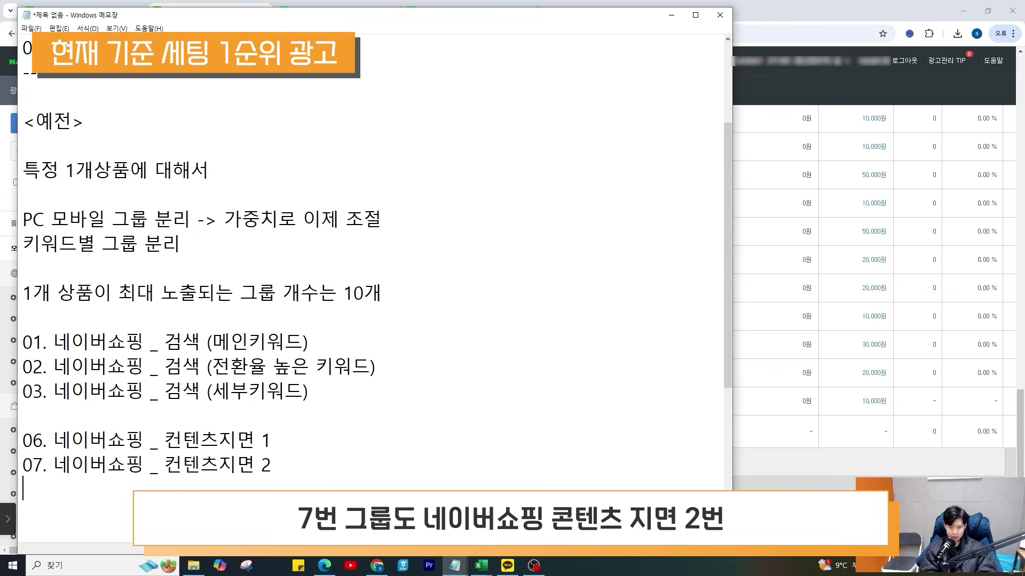
key("Return")
type("08. 네이버")
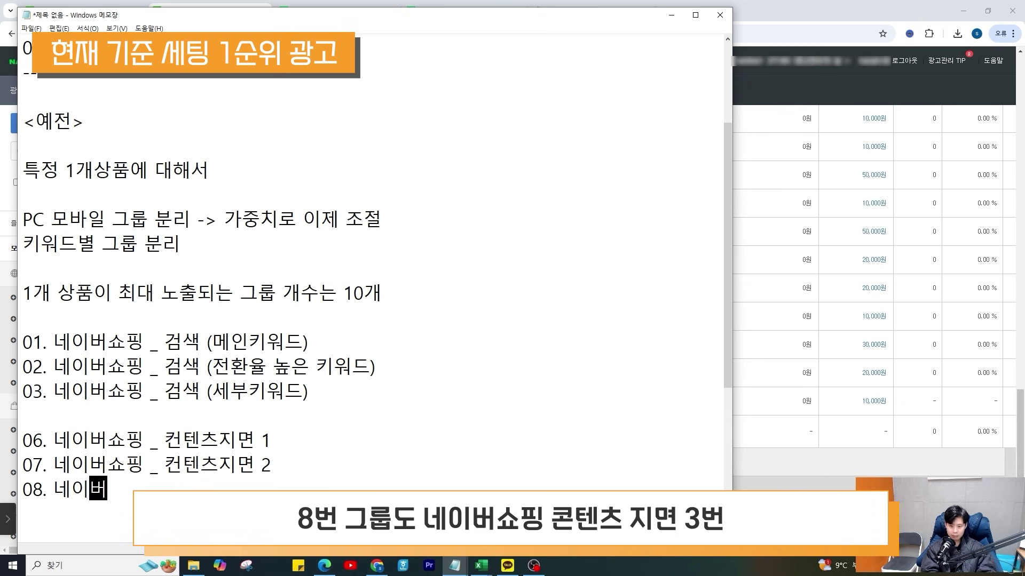
type("쇼핑 _ 컨텐츠지면 3")
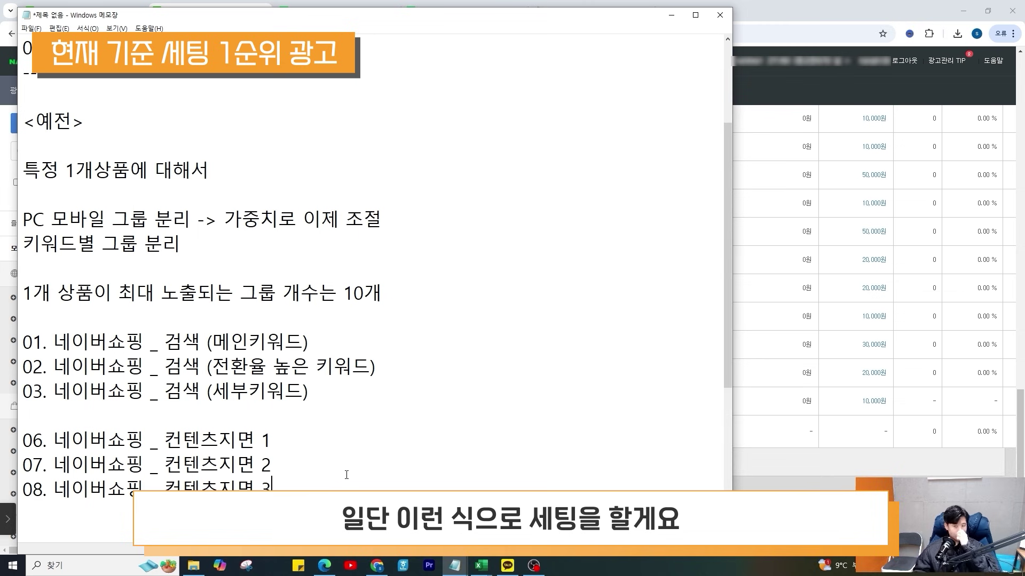
Label the content placement lines: append "(다양한상품추천)" to 06, "(네이버메인)" to 07 and "(홈피드)" to 08
left_click_drag(272, 489, 13, 348)
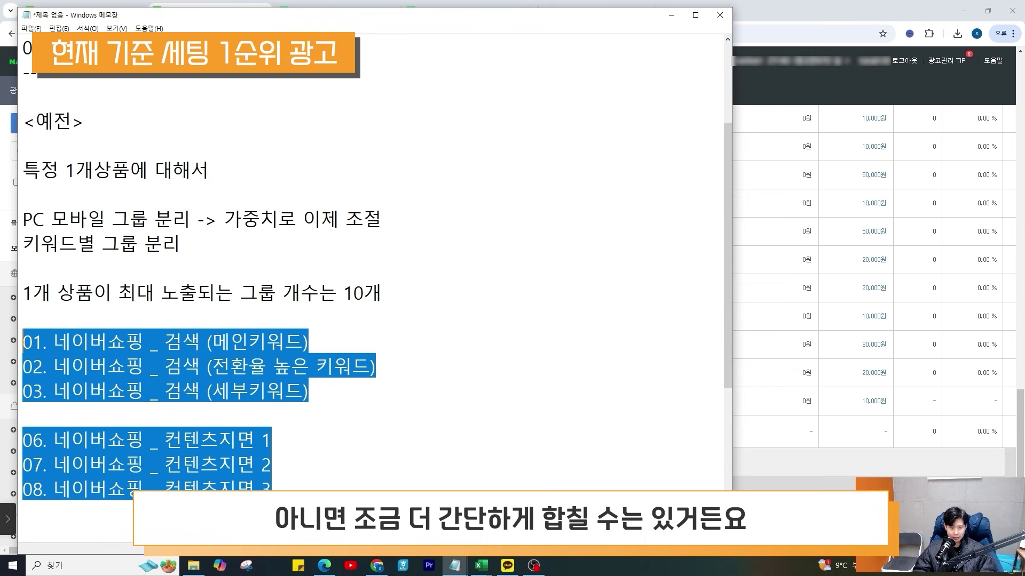
left_click(289, 490)
left_click_drag(317, 490, 36, 336)
left_click(275, 440)
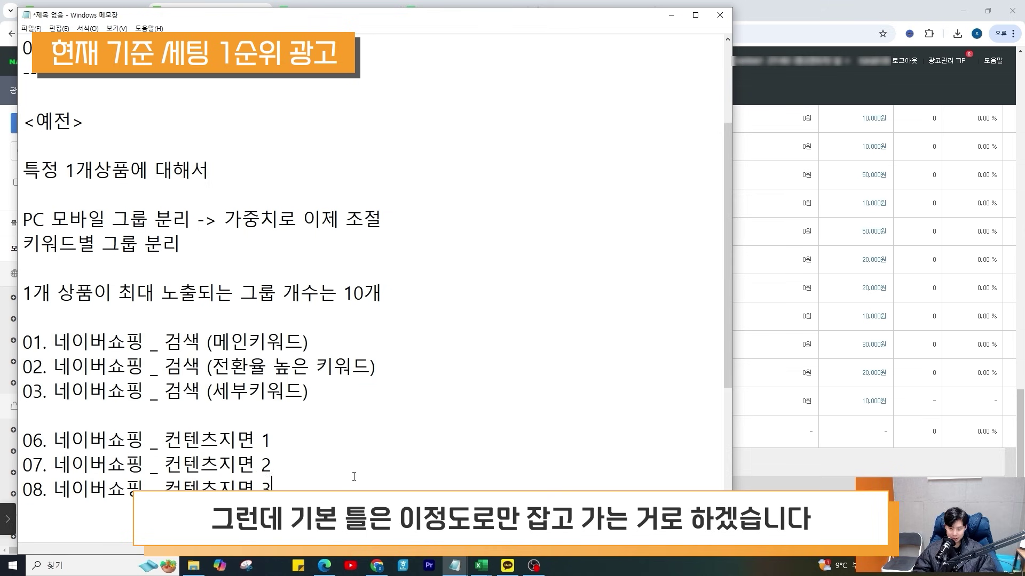
type("(")
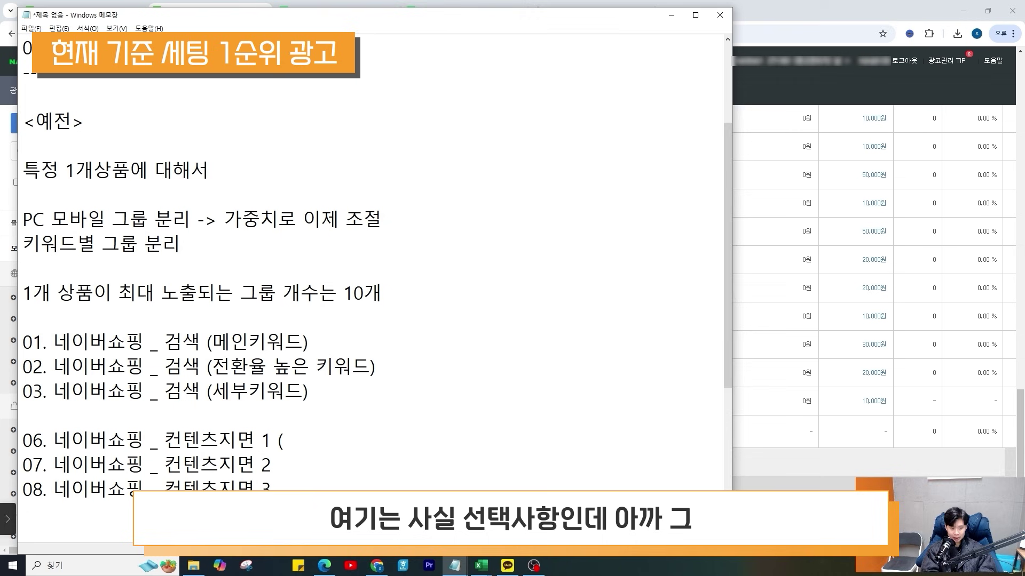
type("다양한상")
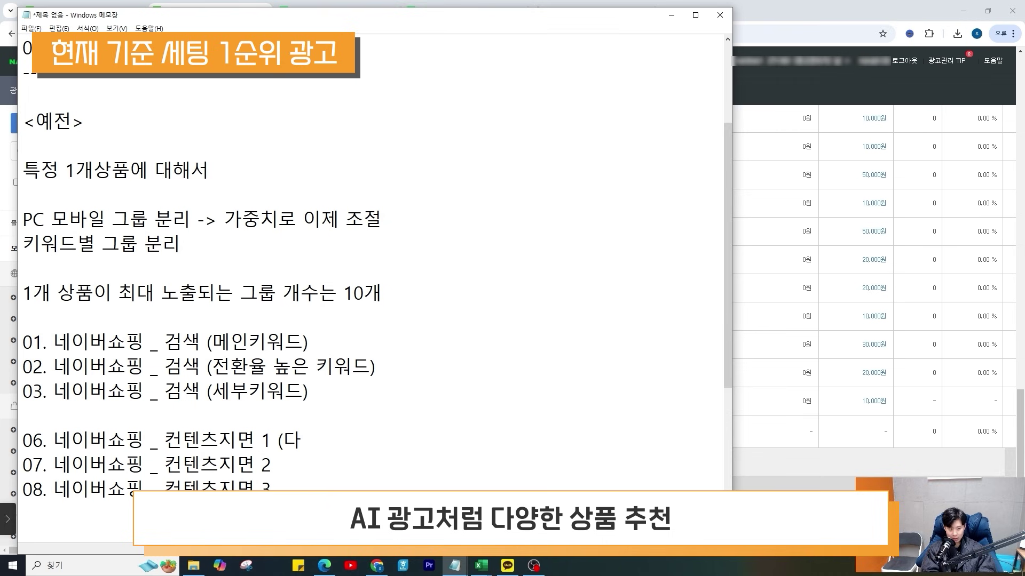
type("품추천)")
key("Down")
type("(네이버메인)")
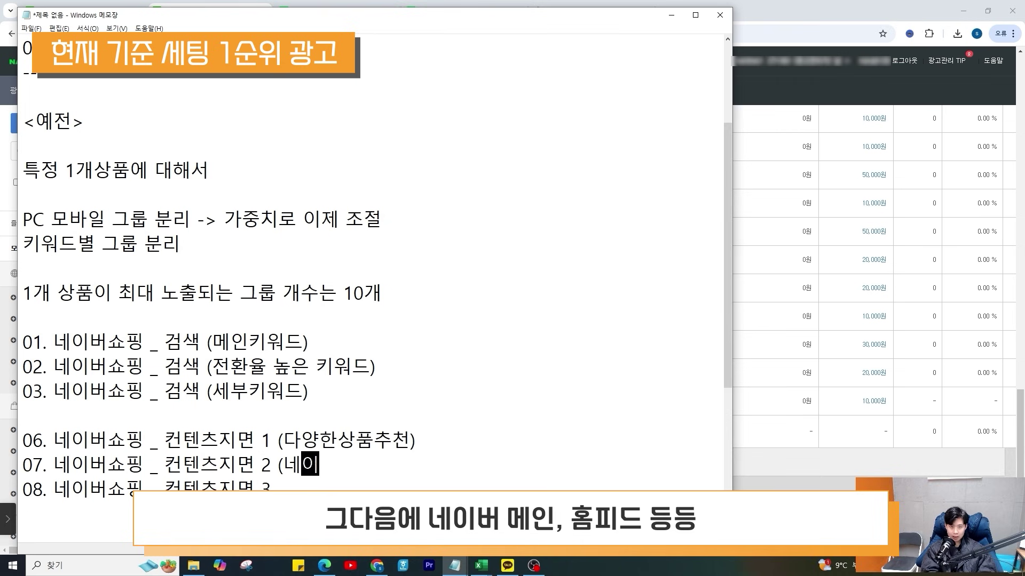
key("Down")
type("(홈피")
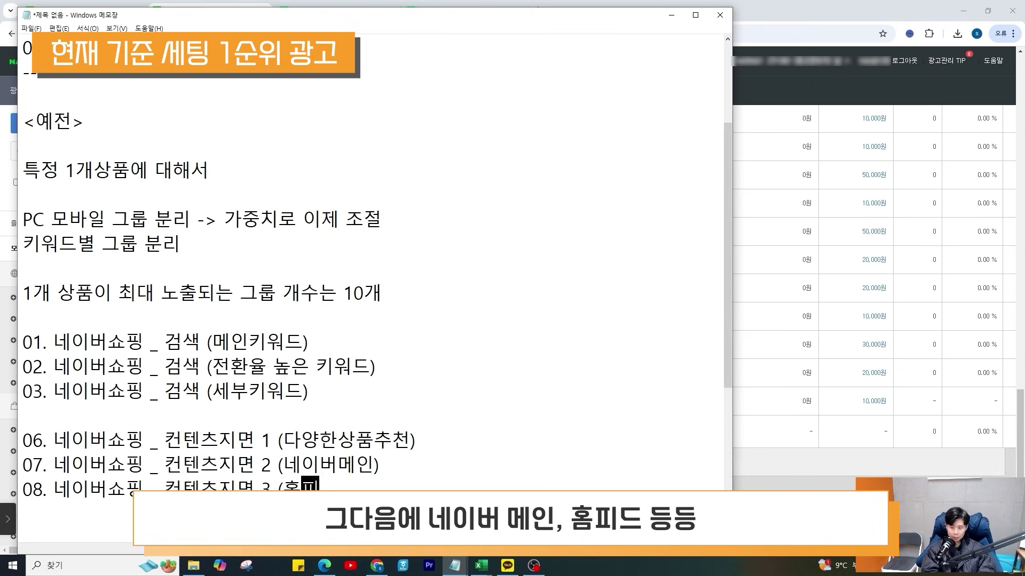
type("드)")
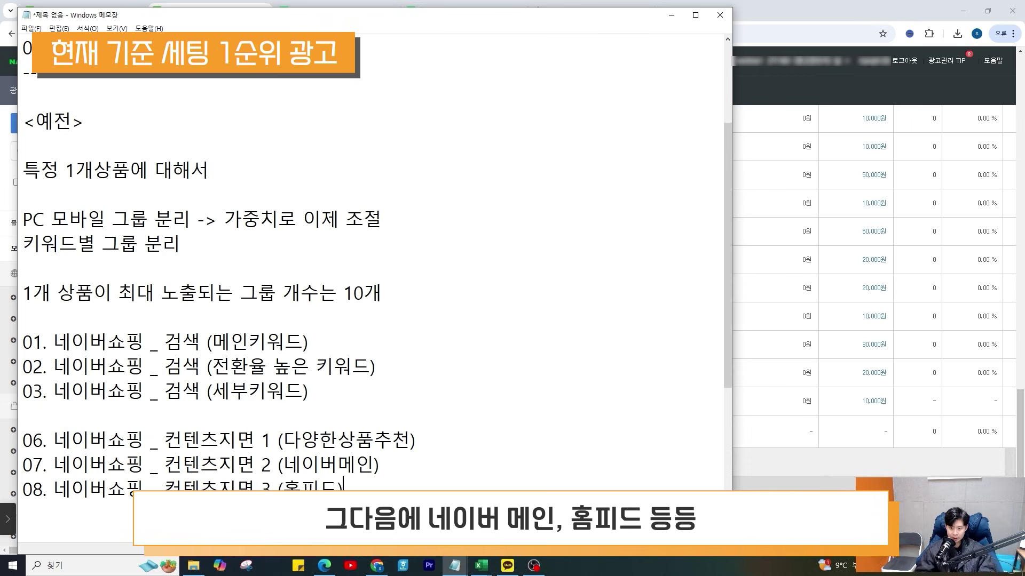
Highlight the content placement lines and examine the ad group performance table in the image 08.AI전체.jpg in the photo viewer
key("shift+Up")
key("shift+Up")
key("shift+Home")
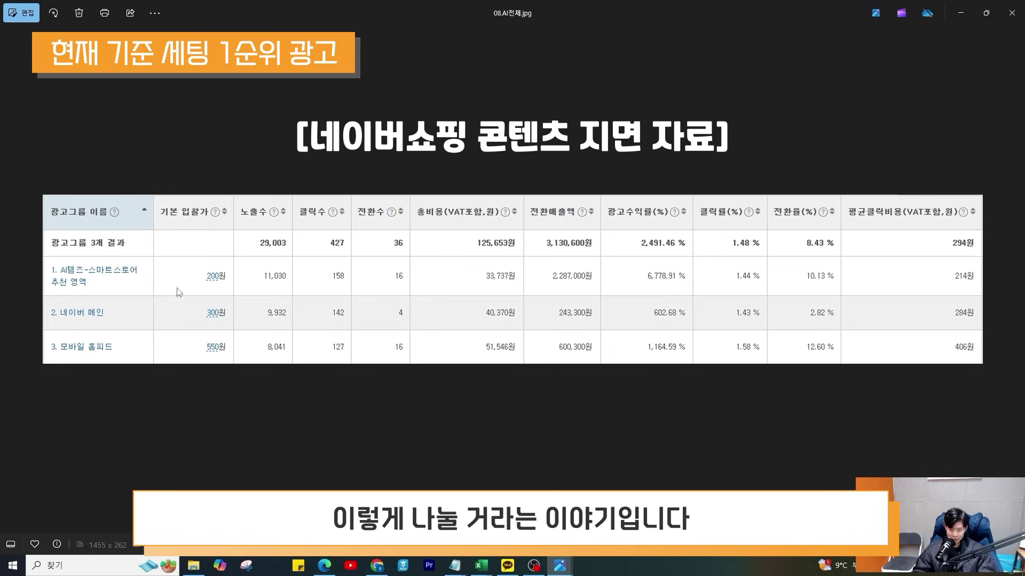
scroll(107, 274, "up", 1)
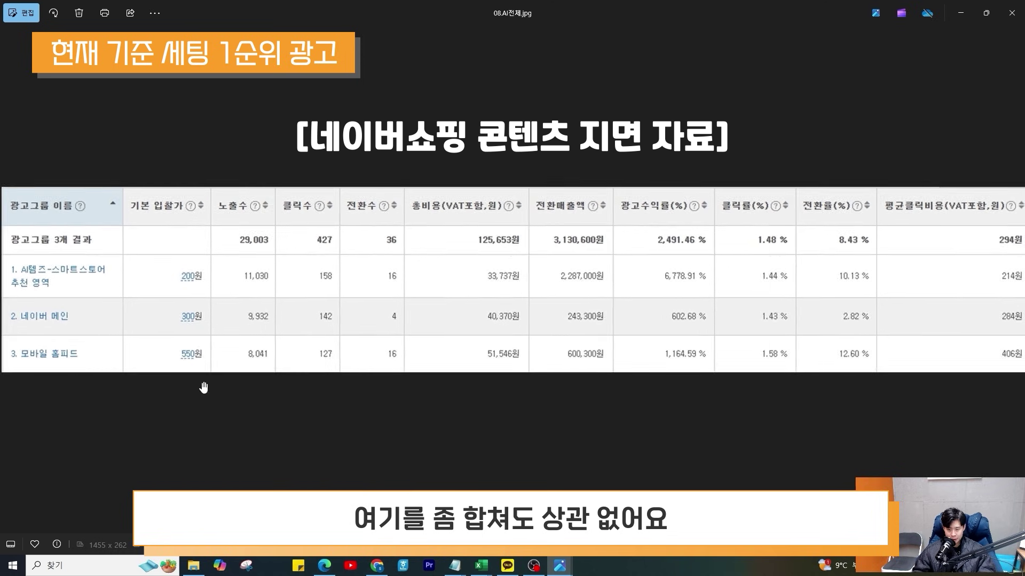
scroll(100, 387, "down", 1)
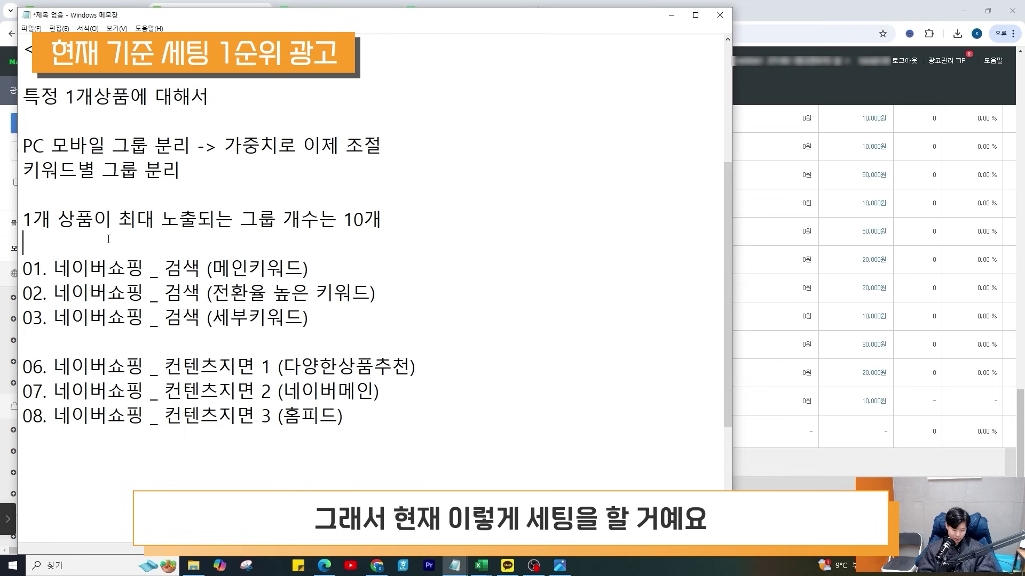
Back in Notepad, insert the subheading "<현재>" directly above line 01, keeping a blank line before it
key("Return")
type("<현재>")
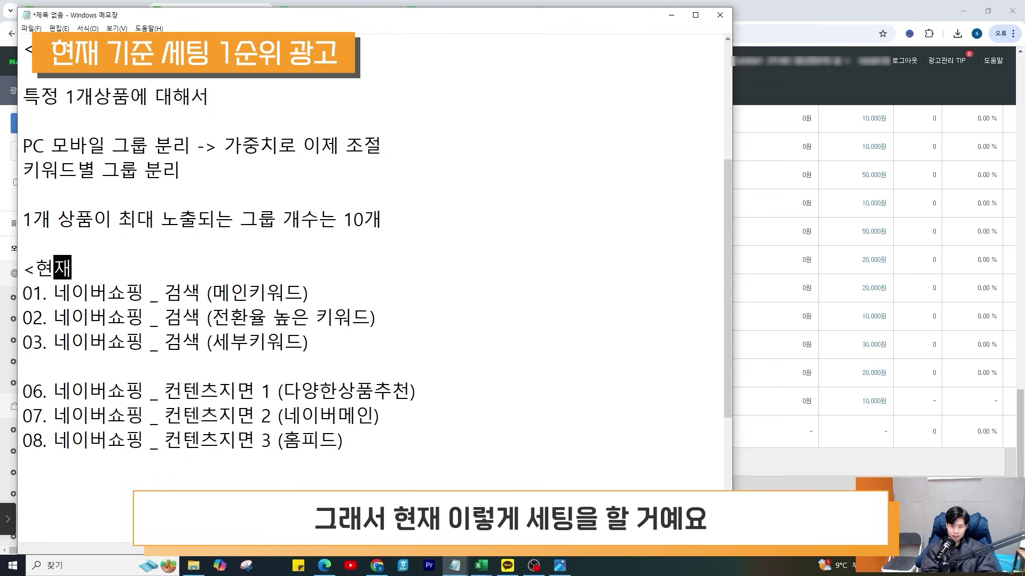
Complete the subheading "<현재>" and leave a blank line between it and line 01
key("Return")
scroll(93, 247, "down", 1)
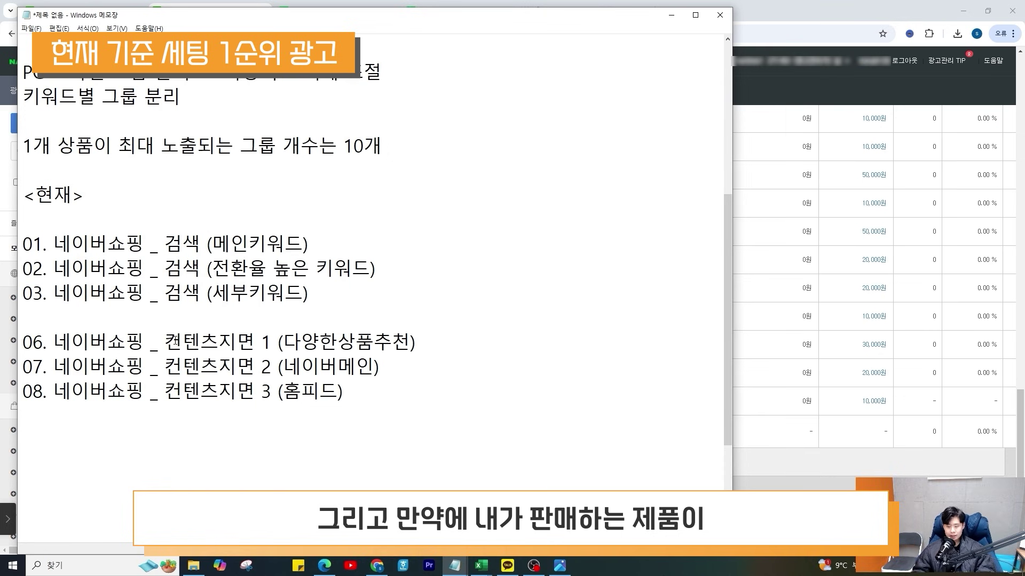
left_click_drag(309, 295, 183, 294)
left_click(190, 298)
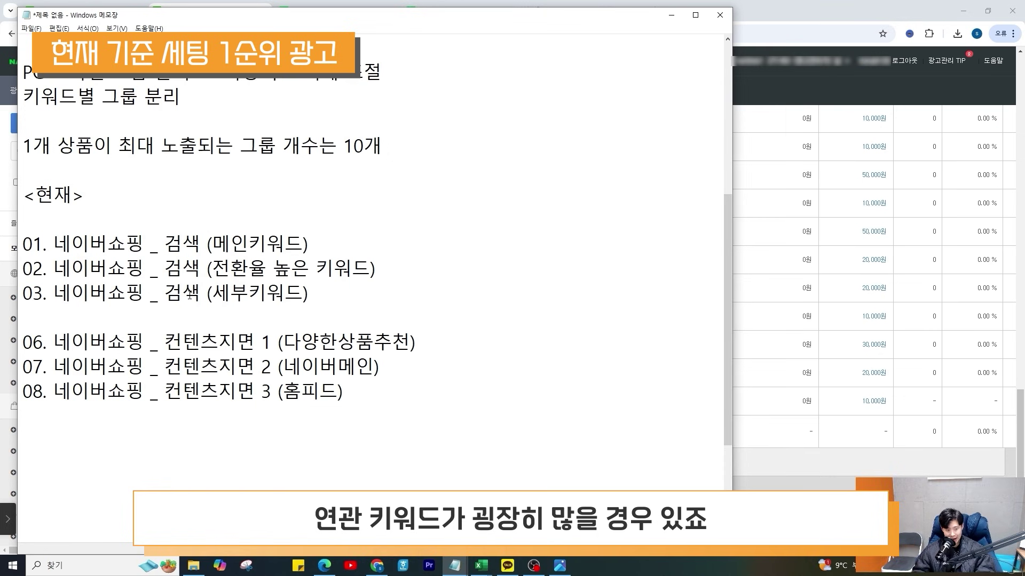
Below line 03, add line 04 by copying its text, and label it "네이버쇼핑 _ 검색 (세부키워드2)"
left_click(338, 292)
key("Return")
type("04.")
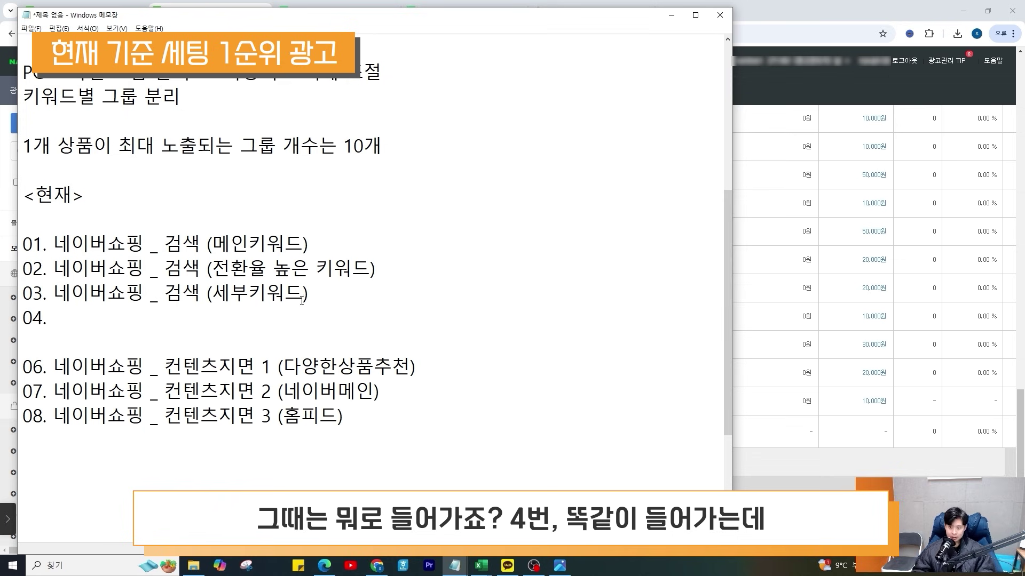
left_click_drag(311, 298, 46, 295)
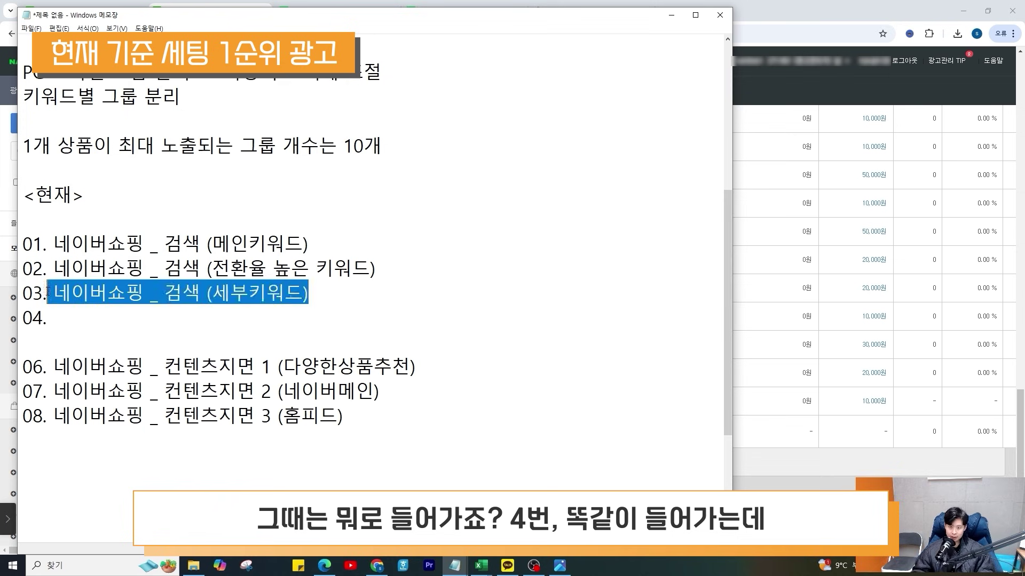
key("ctrl+c")
left_click(330, 322)
key("ctrl+v")
key("Left")
type("2")
Duplicate line 04 below itself as line 05 and change its label to "(세부키워드3)"
left_click_drag(341, 315, 23, 319)
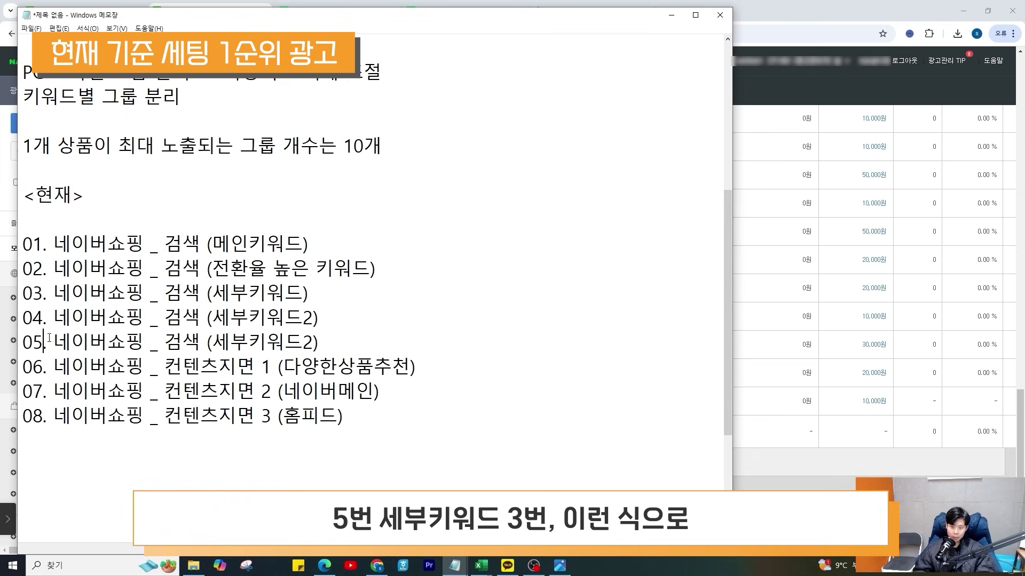
left_click(306, 342)
key("Delete")
type("3")
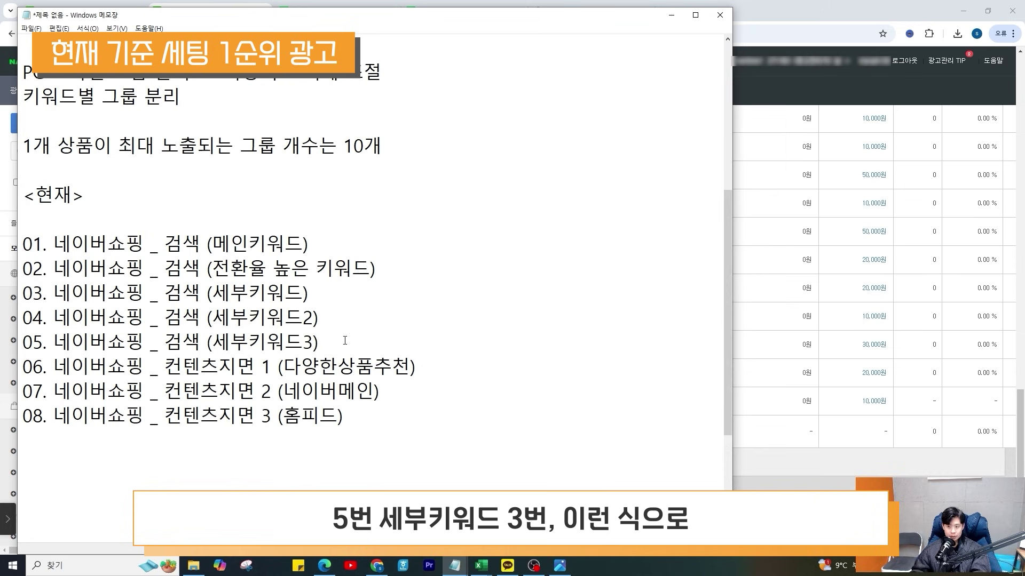
Insert a divider line of twelve hyphens below line 05 and another one below line 08
key("Right")
key("Return")
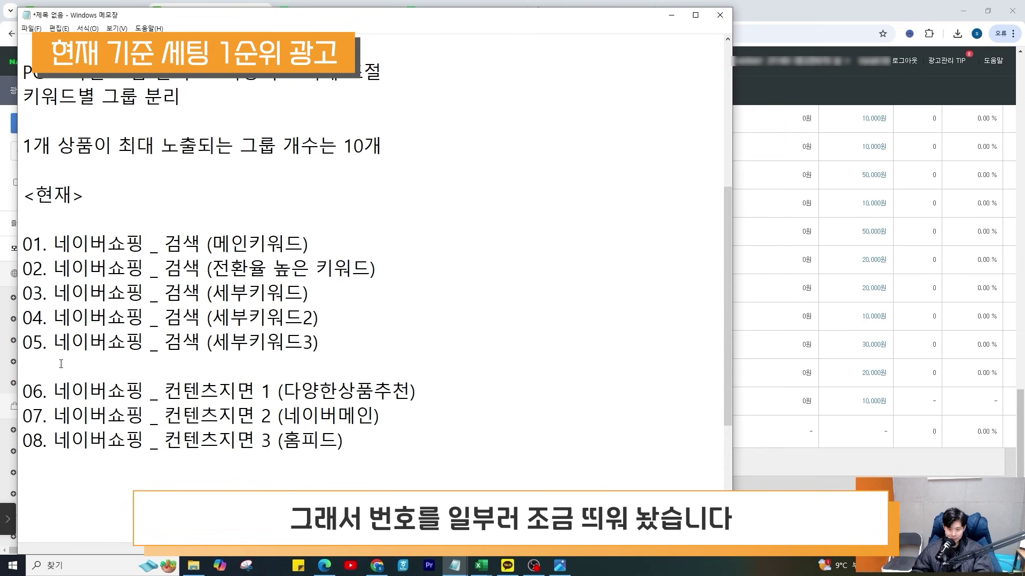
type("------------")
left_click(171, 454)
type("------------")
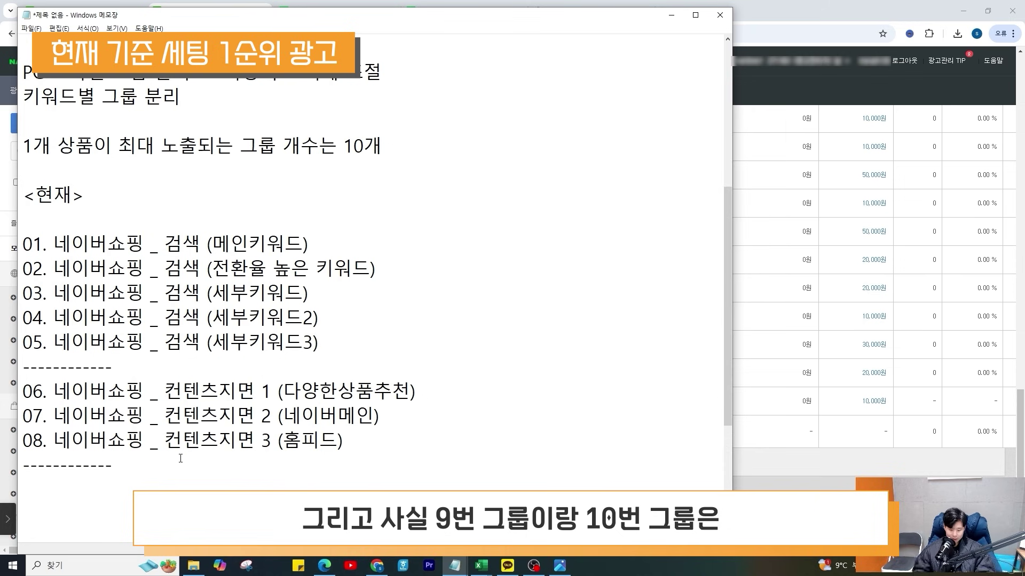
Below the last divider, add lines "09. 편법" and "10. 편법"
key("Return")
type("0-9")
key("BackSpace")
key("BackSpace")
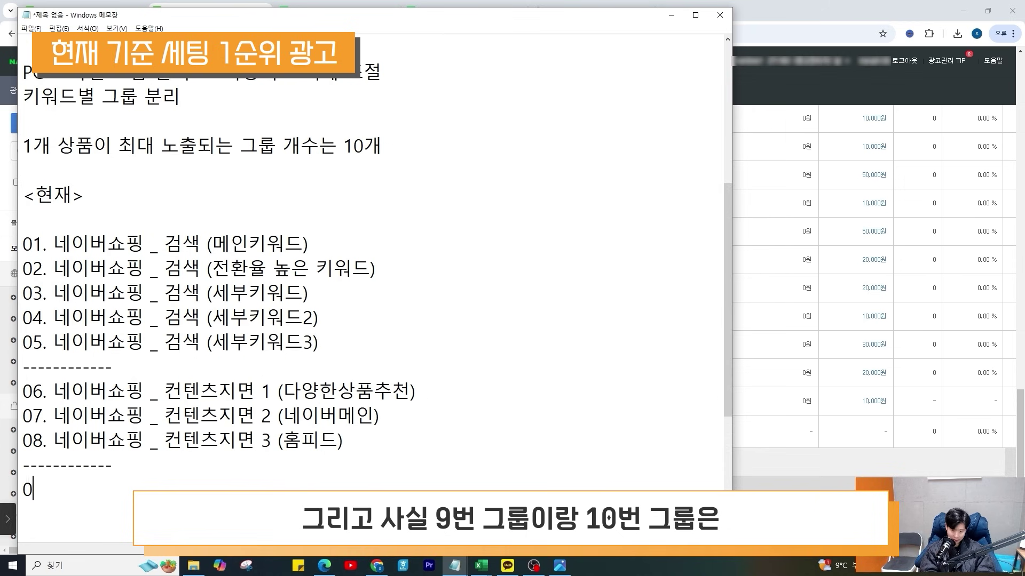
type("9.")
key("Return")
type("10. 편법")
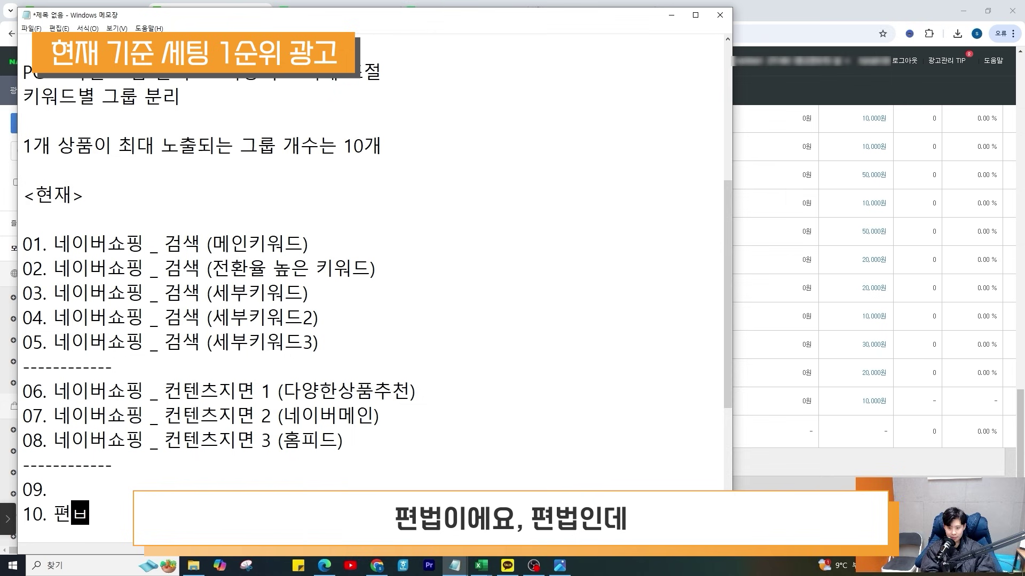
key("Up")
type("편법")
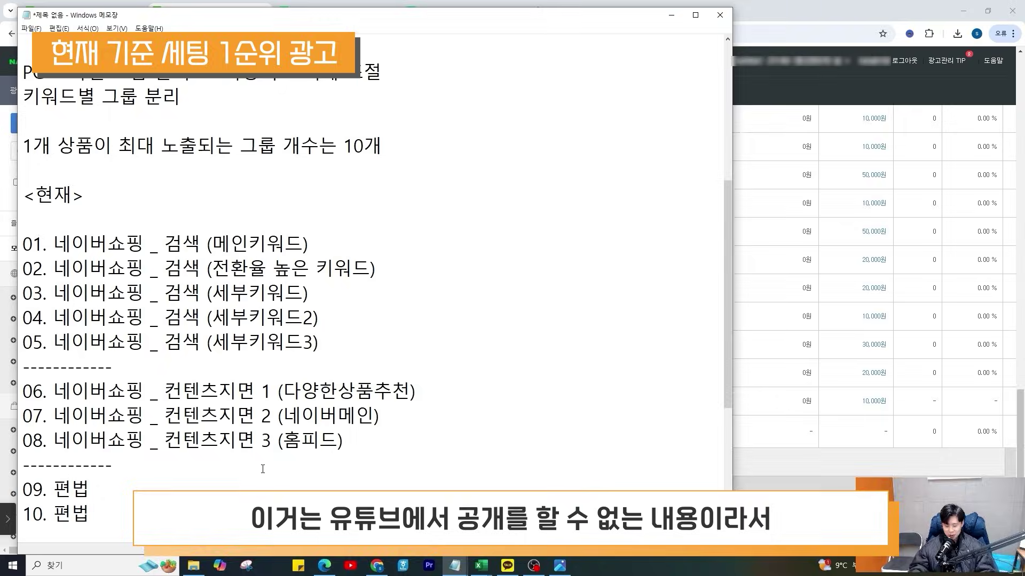
Highlight lines 09 and 10 and the block of lines 01 to 08 for review
left_click_drag(95, 516, 24, 489)
left_click(94, 516)
left_click_drag(347, 442, 8, 236)
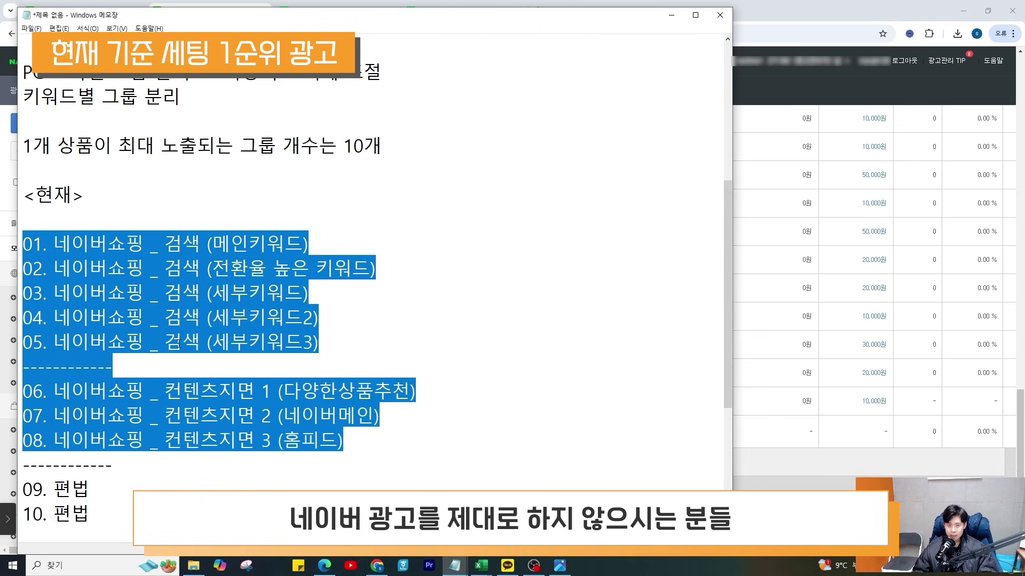
In the Naver search ad platform, set the new campaign to 쇼핑검색 유형, named "01.상품키워드 아무거나", with a daily budget of 50,000원
key("super+e")
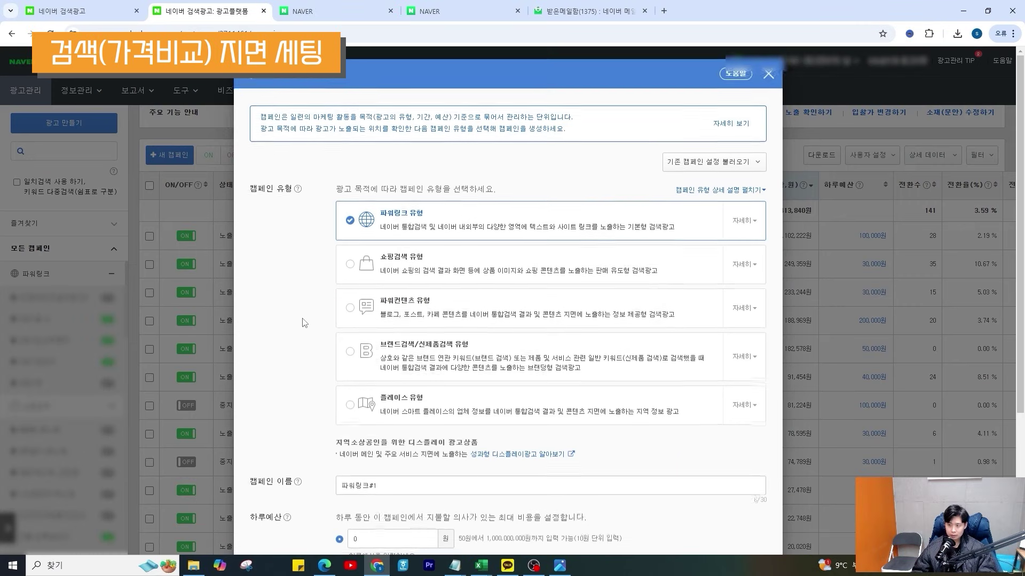
left_click(350, 266)
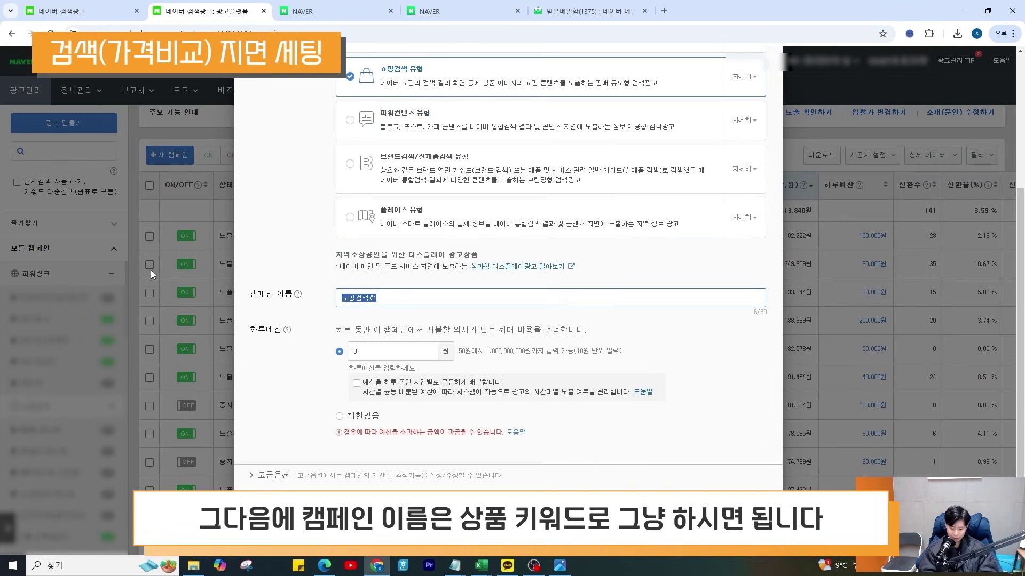
type("01.샤")
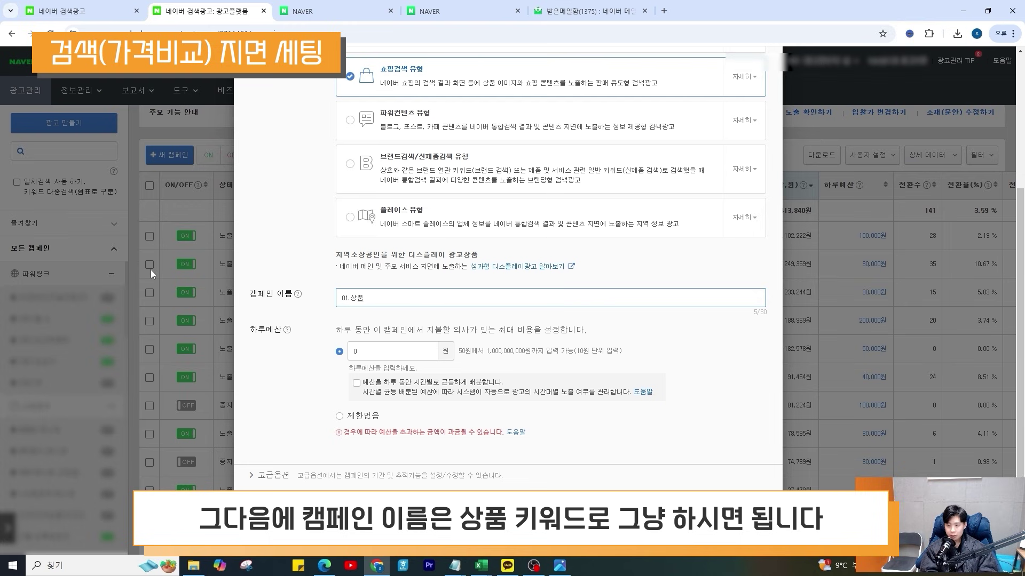
type("품키워드 아무거나")
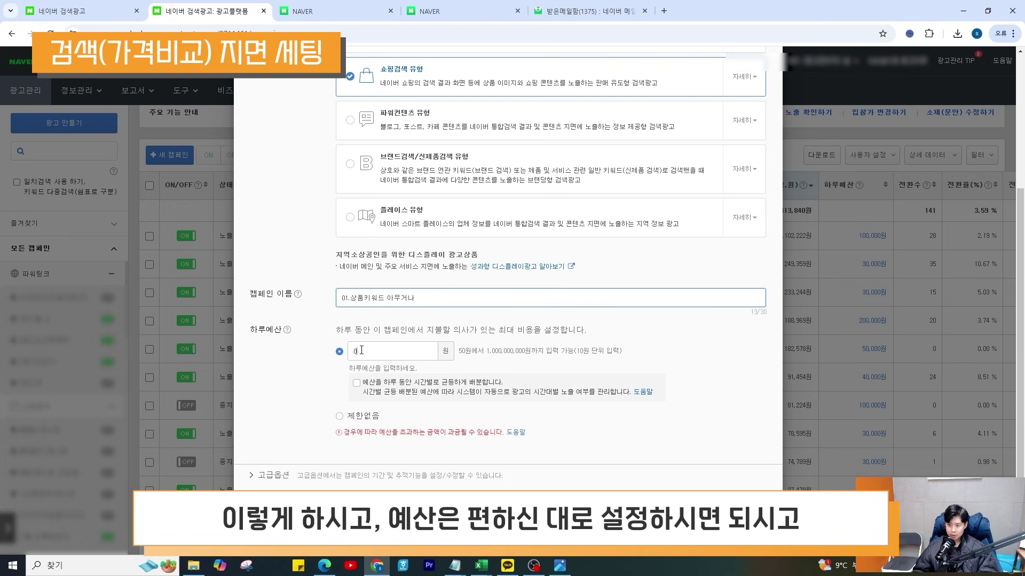
key("Tab")
type("50,000")
In the campaign's advanced options, choose 자동 추적URL 파라미터 for tracking and save the campaign
left_click(270, 475)
scroll(376, 416, "down", 4)
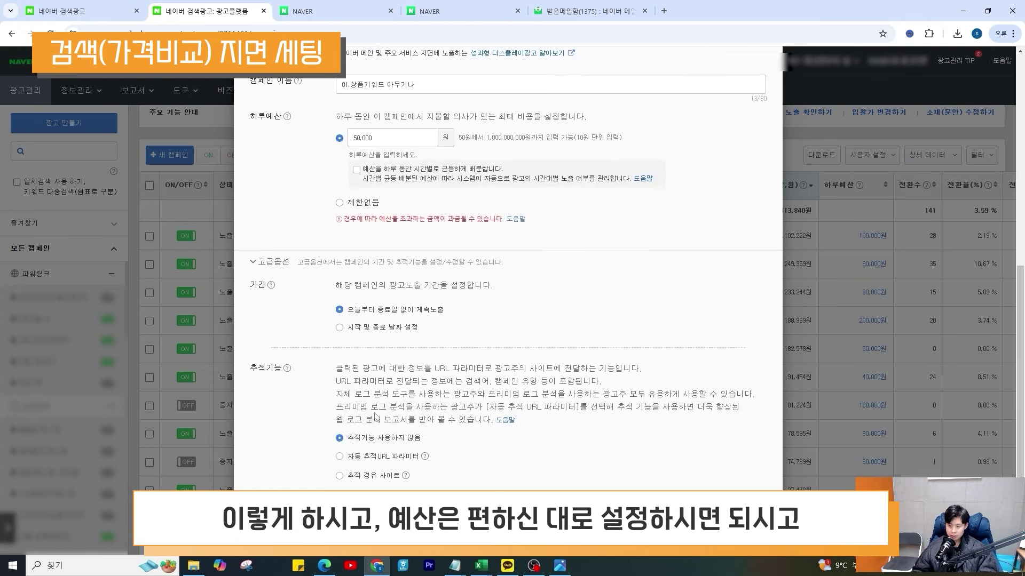
left_click(350, 459)
scroll(398, 463, "down", 2)
left_click(441, 512)
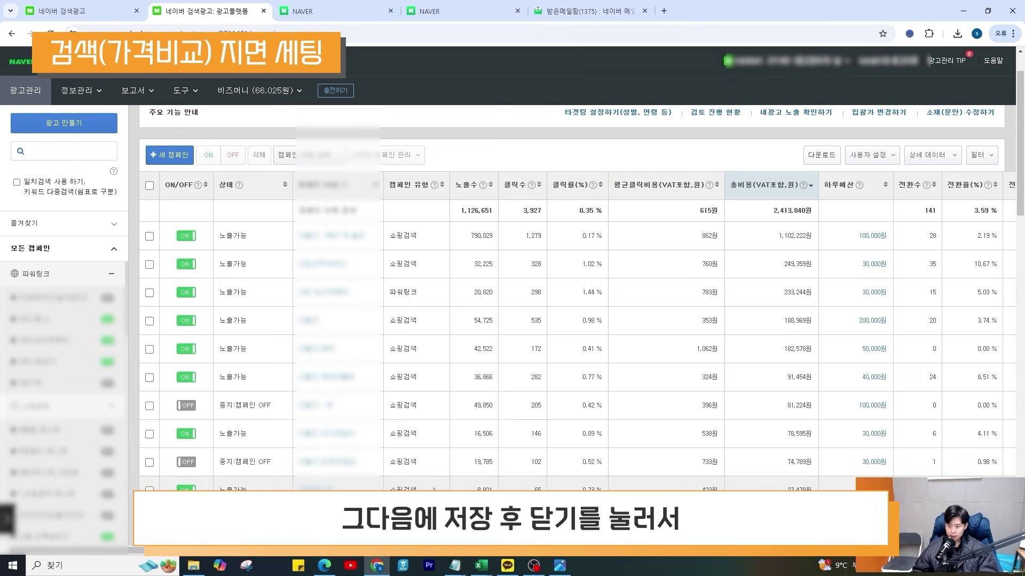
Open the campaign "01.상품키워드 아무거나" and start a new ad group of type 쇼핑몰 상품형
scroll(434, 486, "down", 8)
scroll(435, 485, "down", 5)
left_click(343, 460)
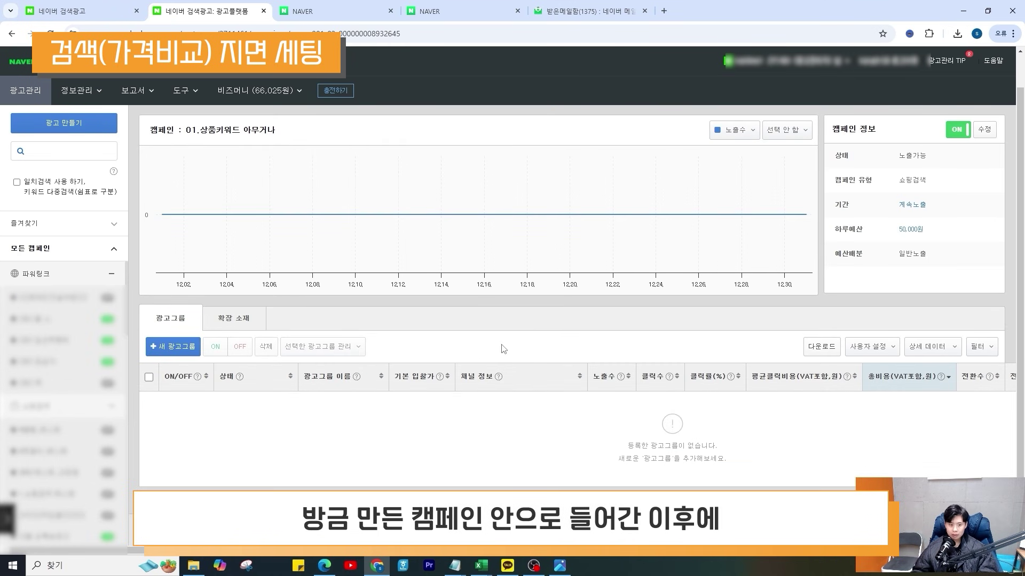
left_click(181, 345)
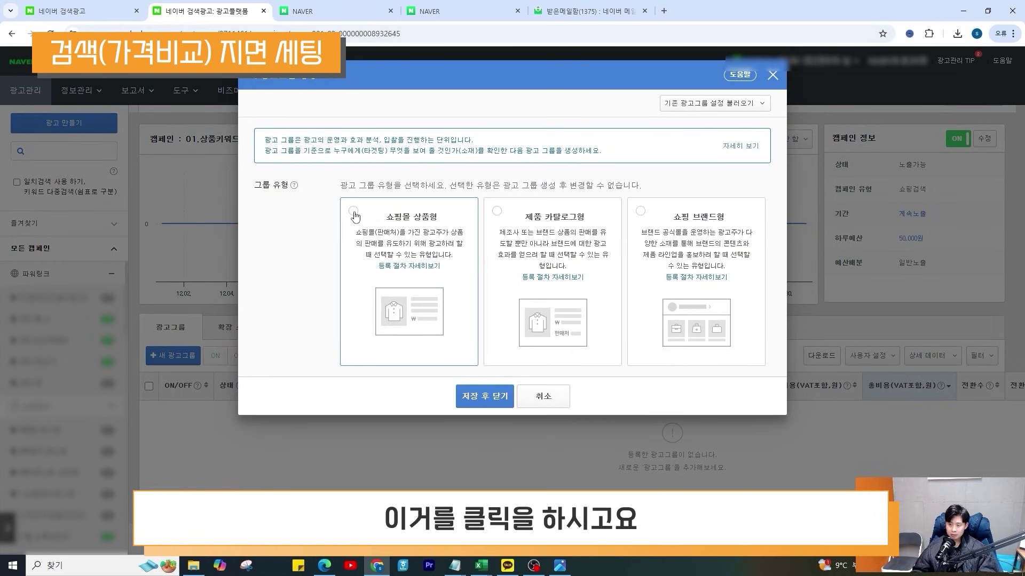
left_click(354, 212)
Name the ad group "01. 네이버쇼핑 _ 검색 (오징어)", reusing the text of line 01 from the notes
left_click_drag(0, 145, 590, 92)
left_click(517, 412)
left_click_drag(506, 317, 184, 318)
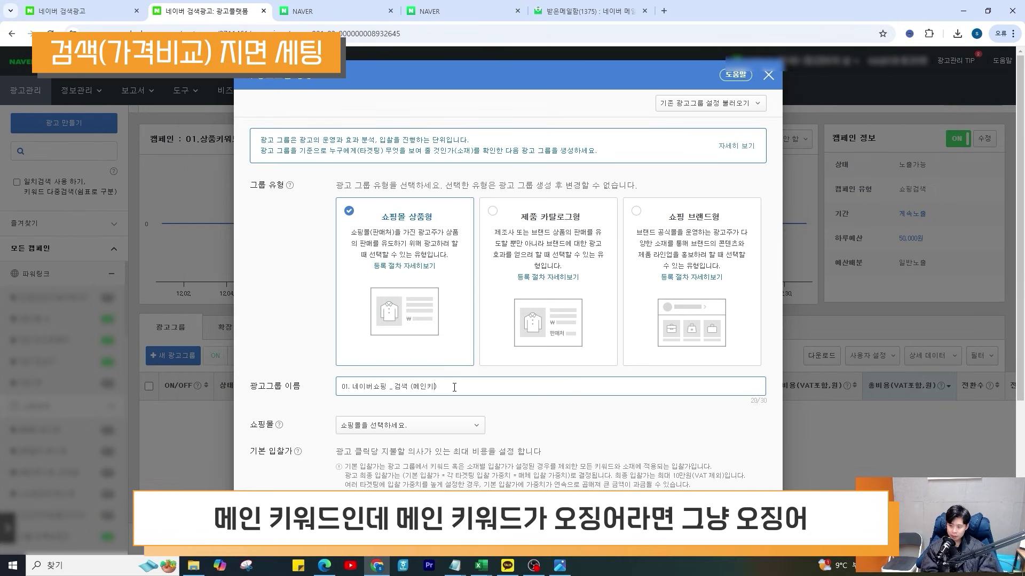
key("BackSpace")
key("BackSpace")
key("BackSpace")
type("오징어")
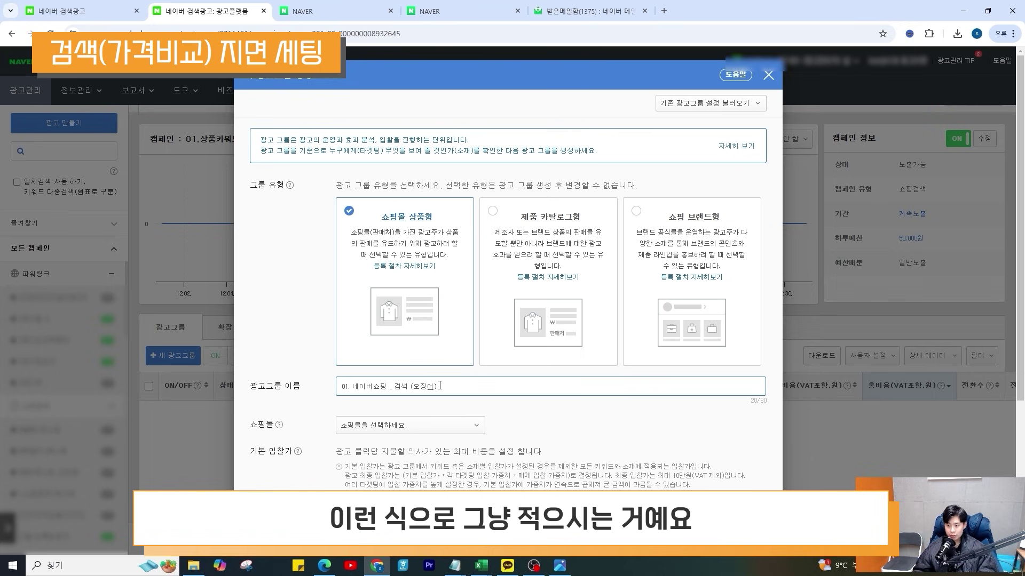
scroll(417, 409, "down", 2)
left_click_drag(373, 279, 385, 281)
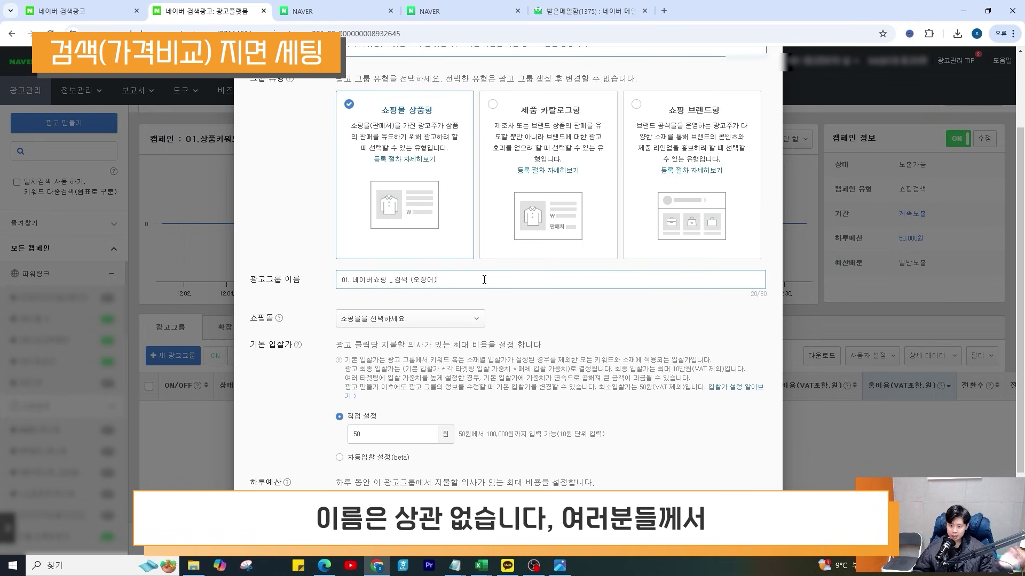
Choose the third registered shopping mall for the ad group and set its daily budget to 30,000원
left_click(471, 319)
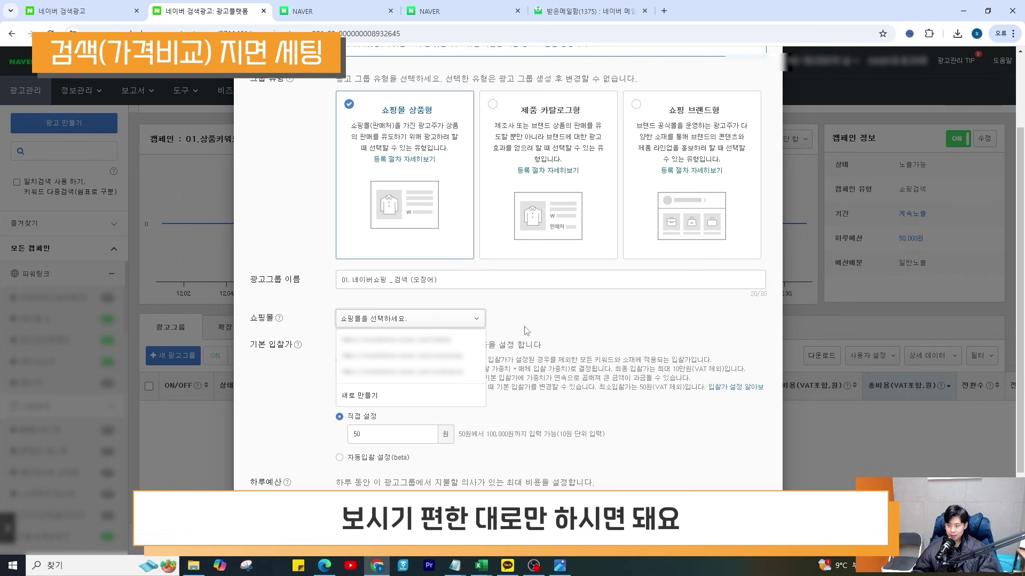
left_click(456, 372)
type("30,0")
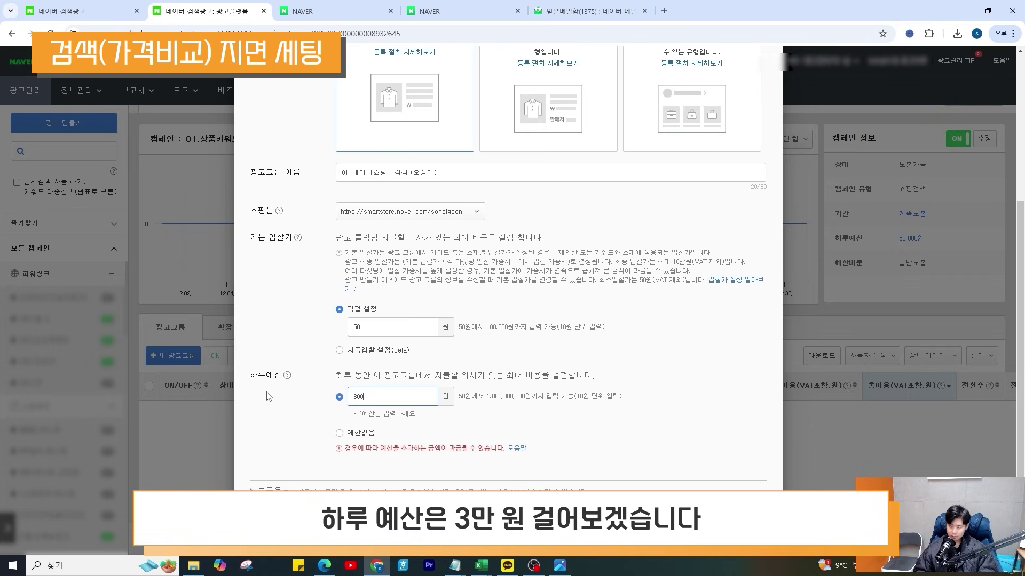
type("00")
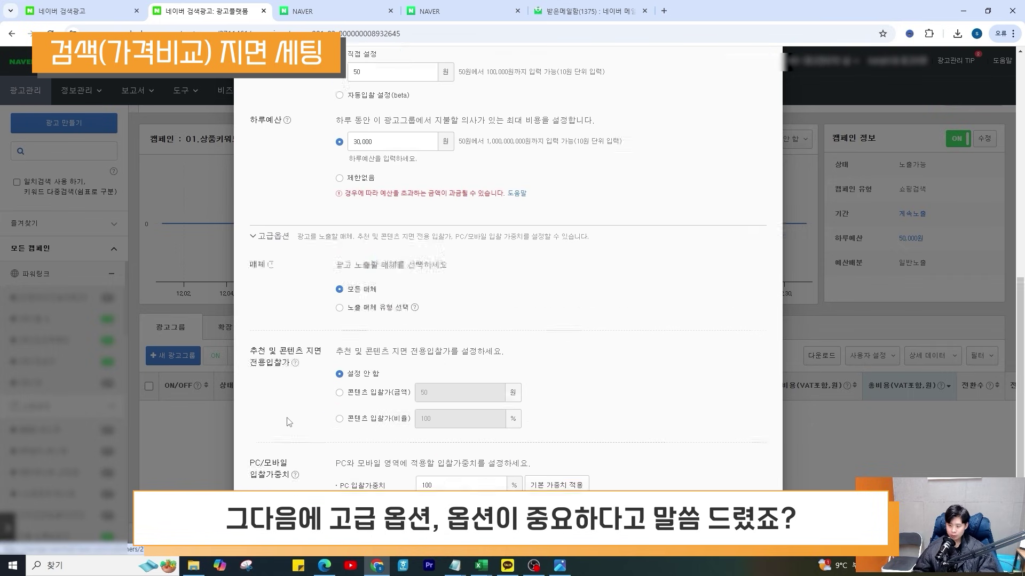
Set the ad group's media option to 노출 매체 유형 선택, and highlight search group lines 01 to 05 in Notepad
scroll(291, 448, "down", 5)
left_click(339, 297)
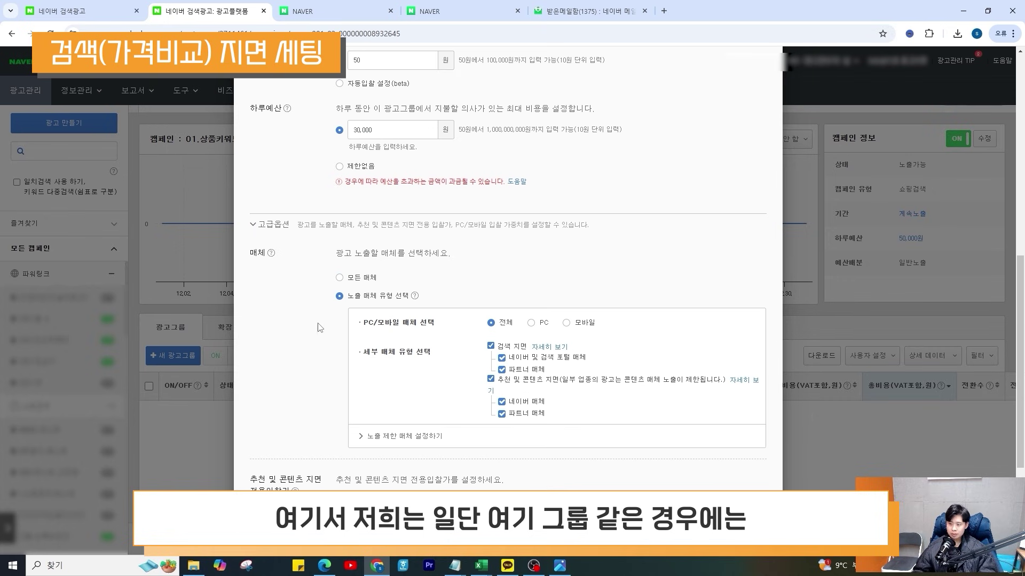
key("alt+Tab")
left_click_drag(542, 398, 196, 295)
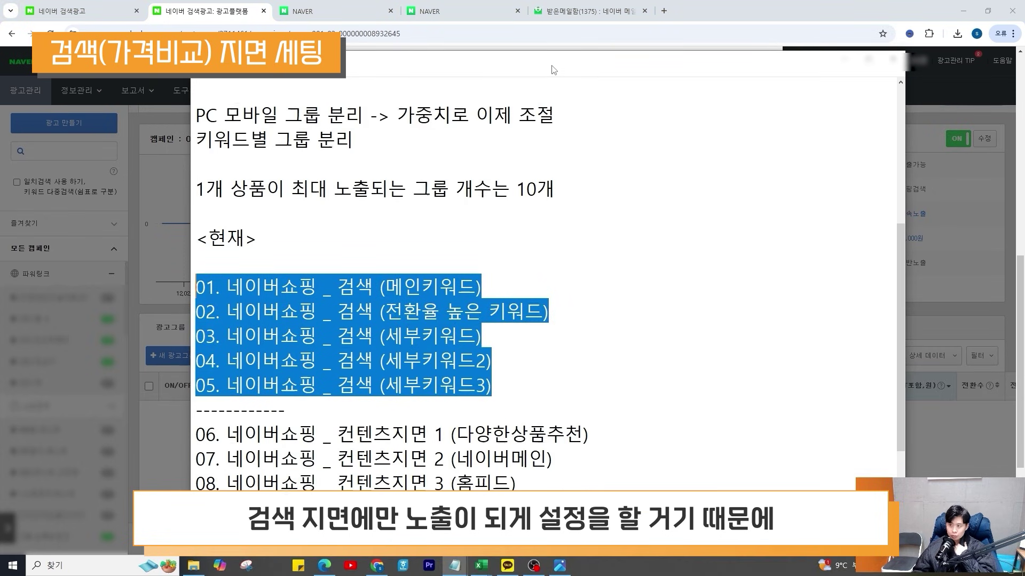
Back in the ad group form, exclude 파트너 매체 under 검색 지면 and all of 추천 및 콘텐츠 지면, pointing out 네이버 및 검색 포털
key("alt+Tab")
left_click(525, 370)
left_click(534, 378)
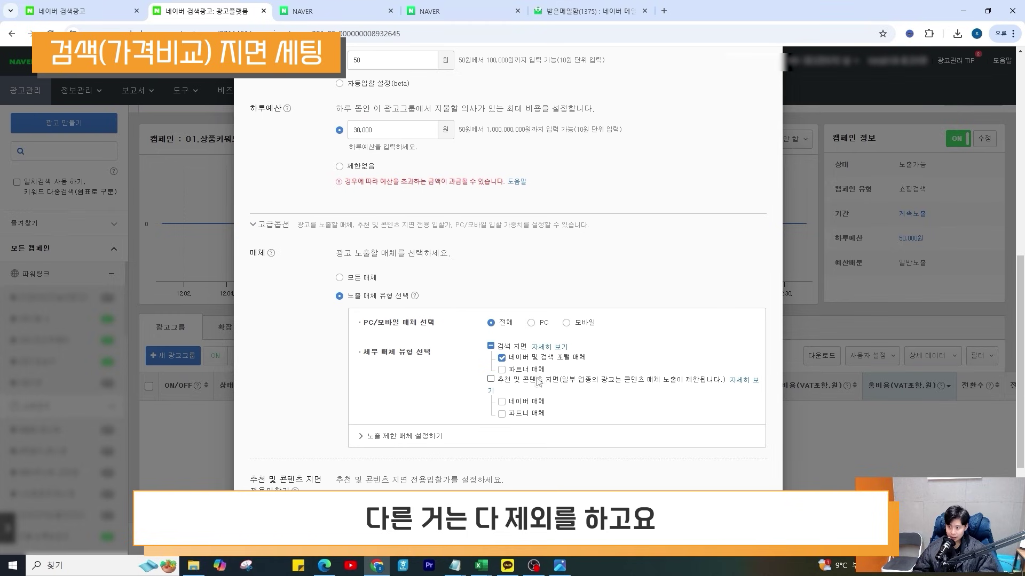
left_click_drag(580, 358, 515, 360)
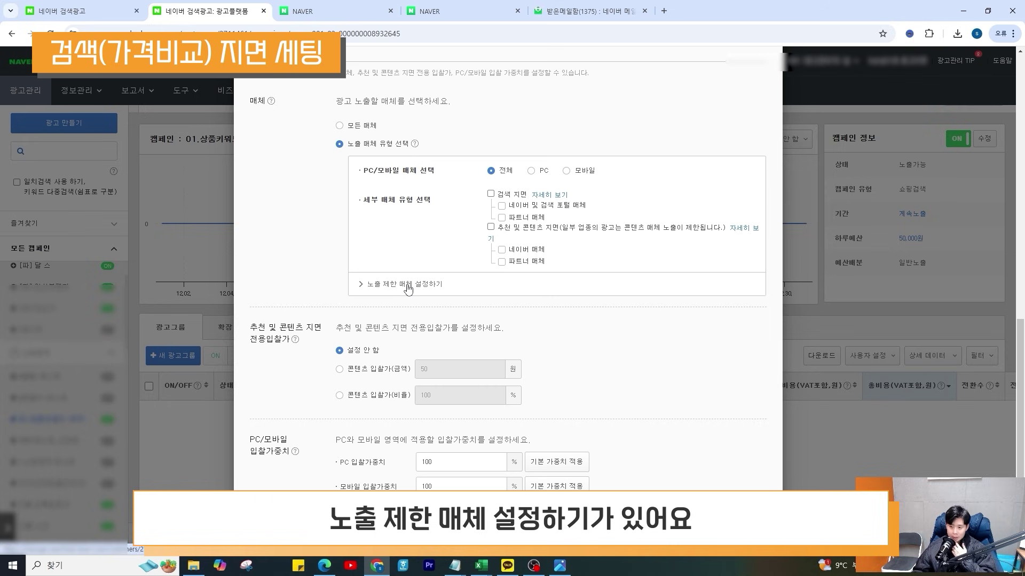
Expand 노출 제한 매체 설정하기 and examine the placement description of ZUM - 모바일 in the media list
left_click(407, 289)
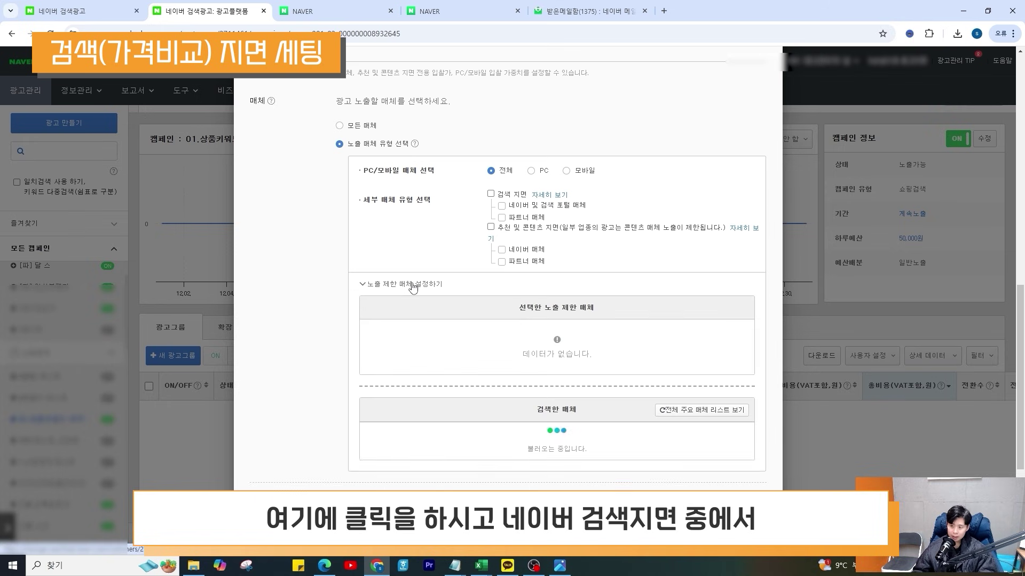
scroll(474, 346, "down", 2)
scroll(474, 346, "down", 2)
left_click_drag(549, 352, 597, 352)
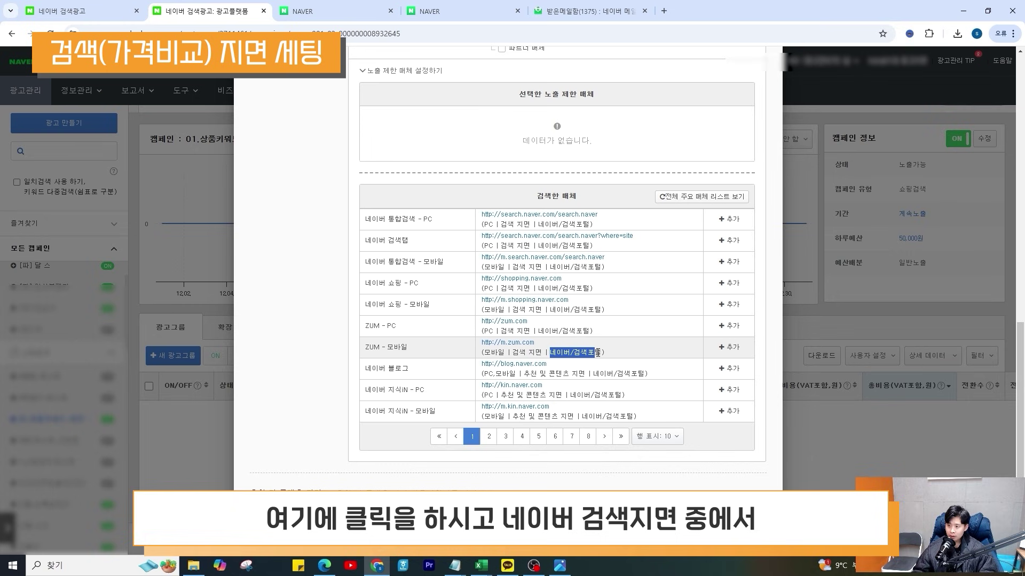
left_click_drag(519, 352, 559, 352)
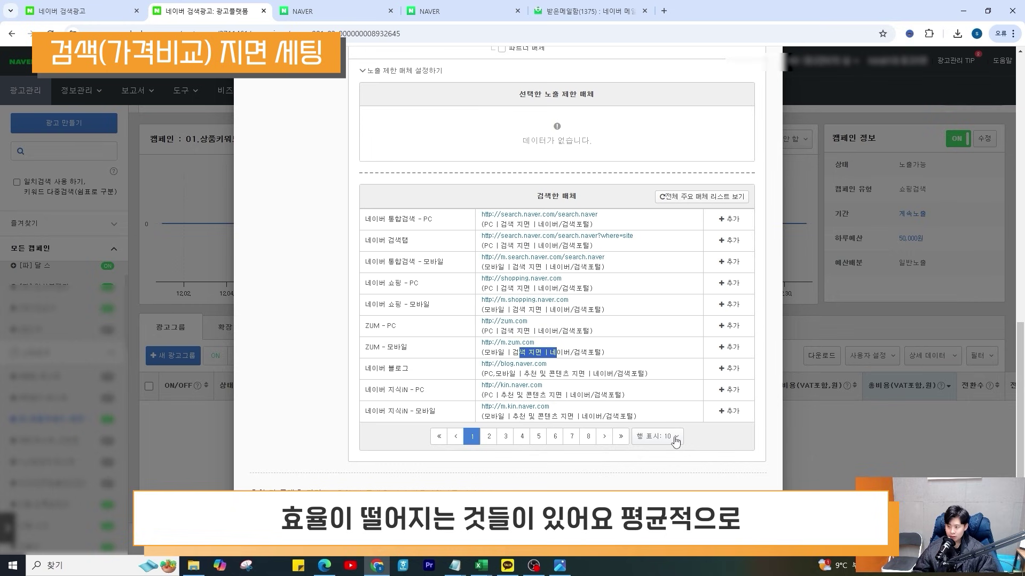
Show more rows in the media list and add ZUM - PC and ZUM - 모바일 to the restricted media
left_click(657, 436)
left_click(654, 468)
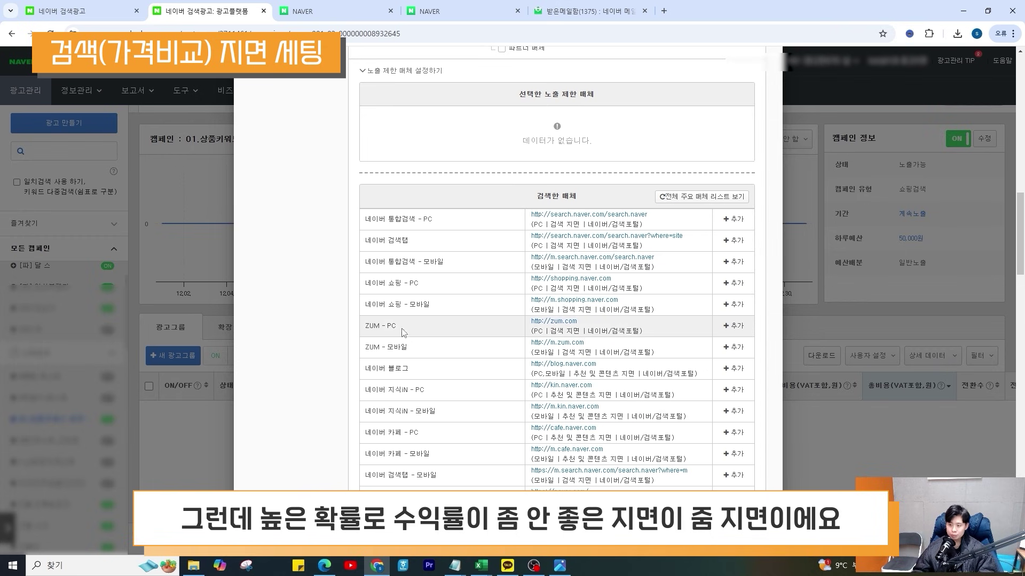
left_click(737, 329)
left_click(737, 330)
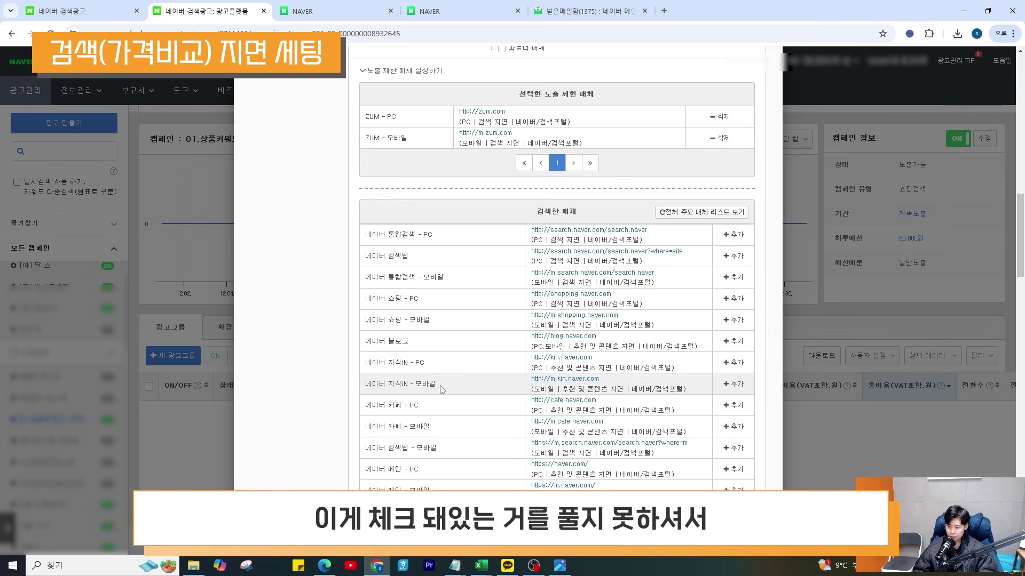
Try a different mobile bid weight (모바일 입찰가중치), set it back to 100%, and save the ad group
scroll(459, 393, "down", 1)
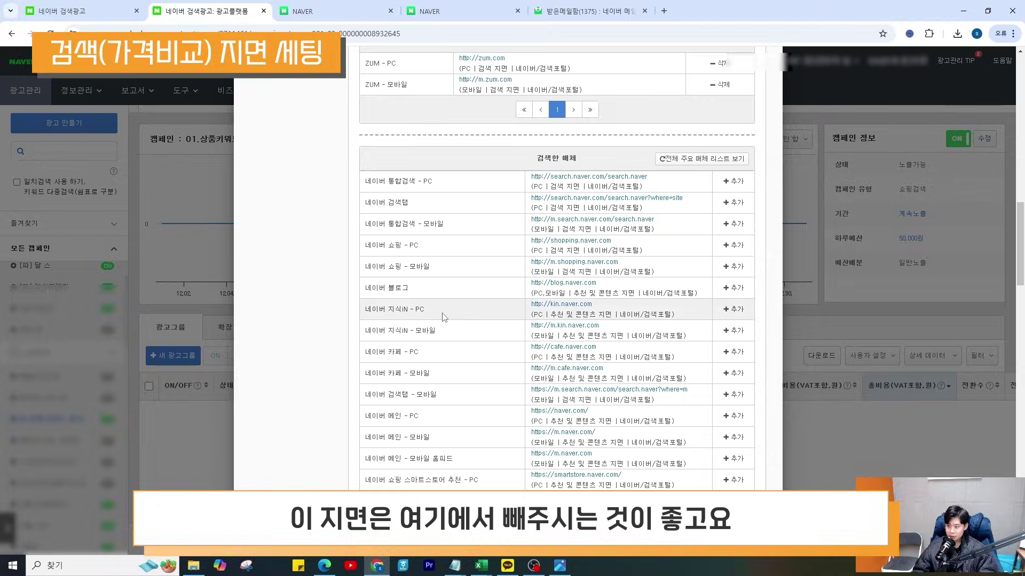
scroll(437, 315, "down", 2)
scroll(437, 316, "down", 10)
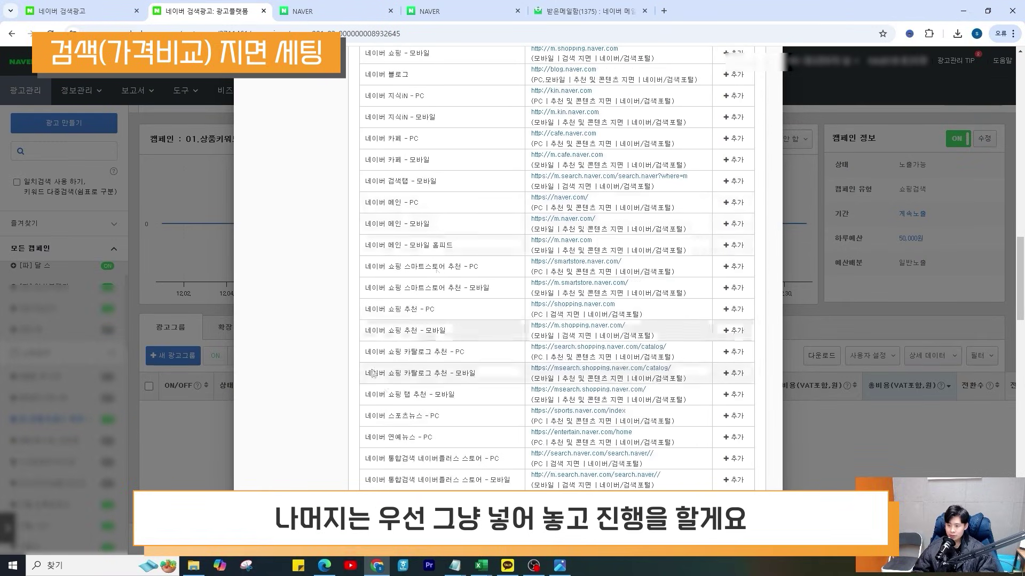
scroll(335, 413, "down", 10)
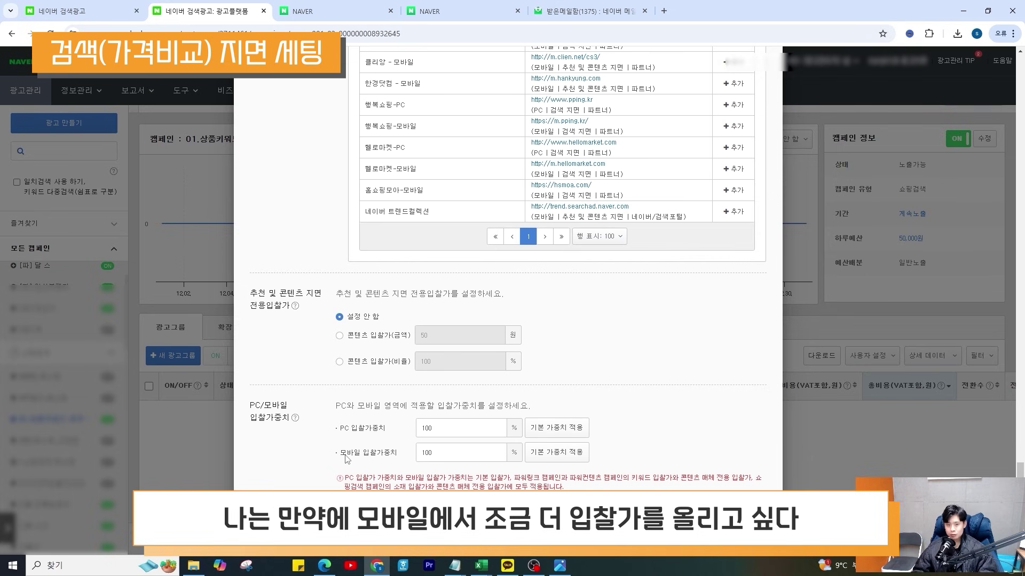
left_click(426, 452)
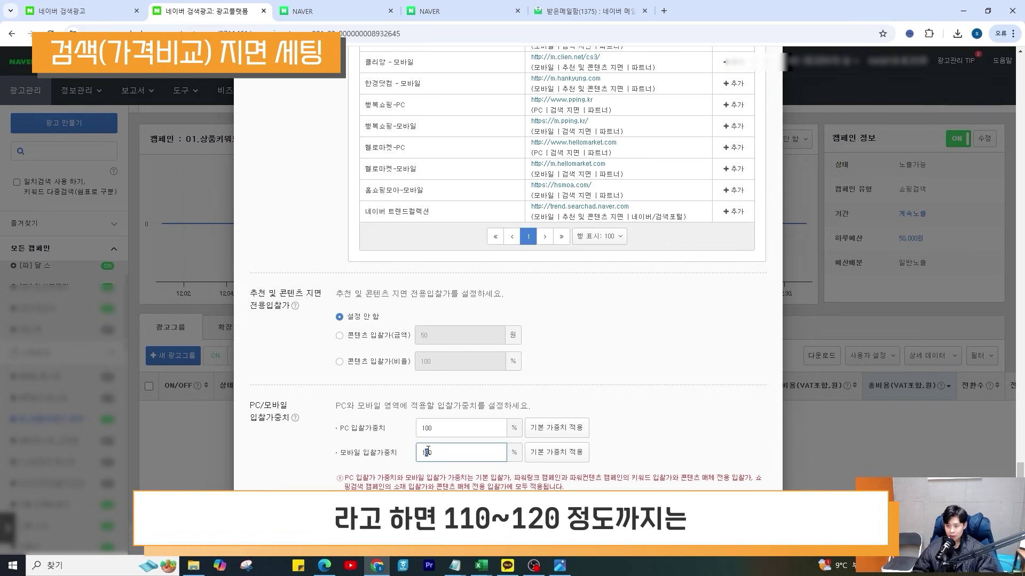
key("BackSpace")
type("2")
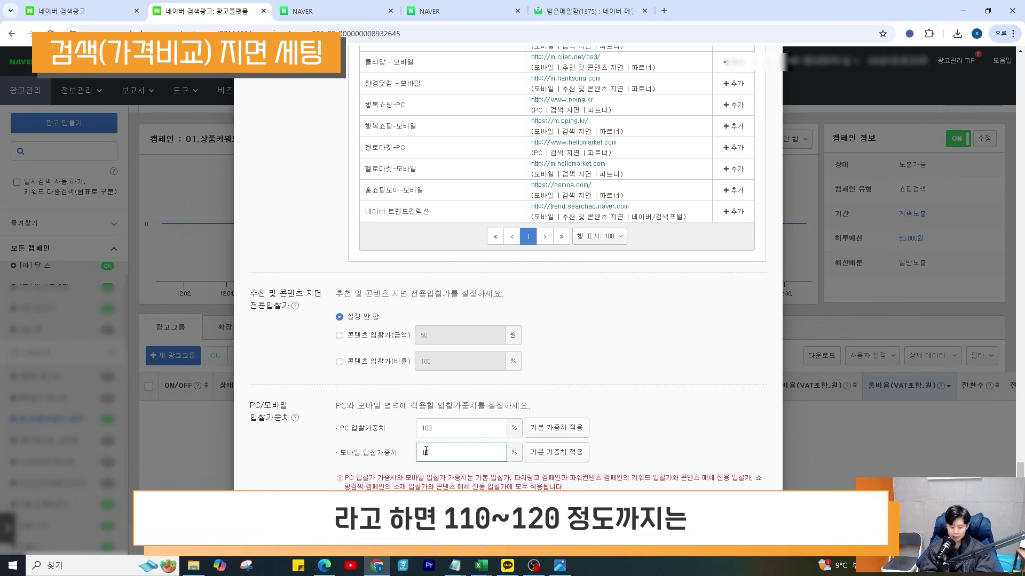
key("BackSpace")
type("00")
scroll(428, 453, "down", 1)
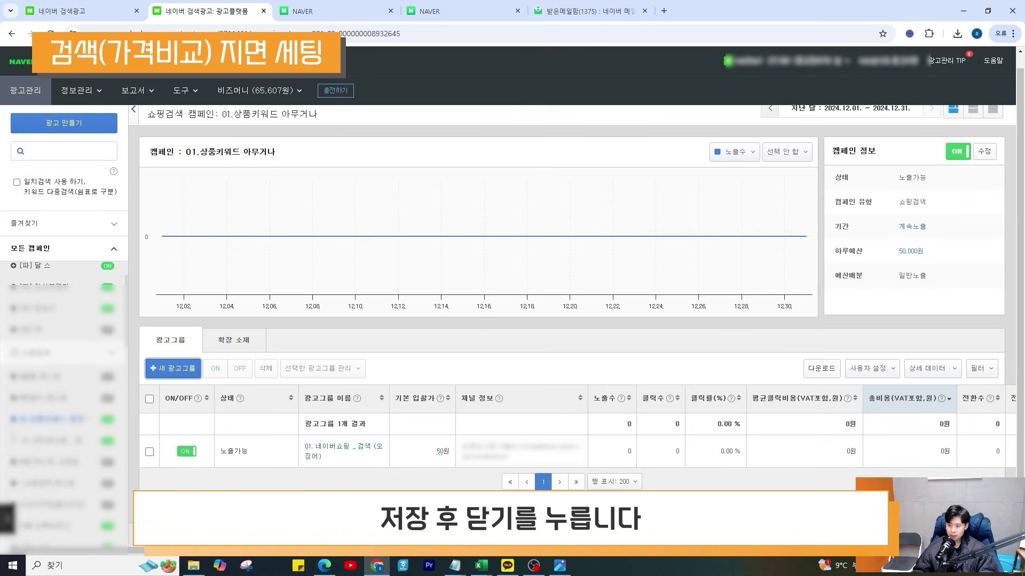
Open the new ad group 01. 네이버쇼핑 _ 검색 (오징어) and register the 16,900-won ski glove product as its ad
left_click_drag(326, 458, 292, 451)
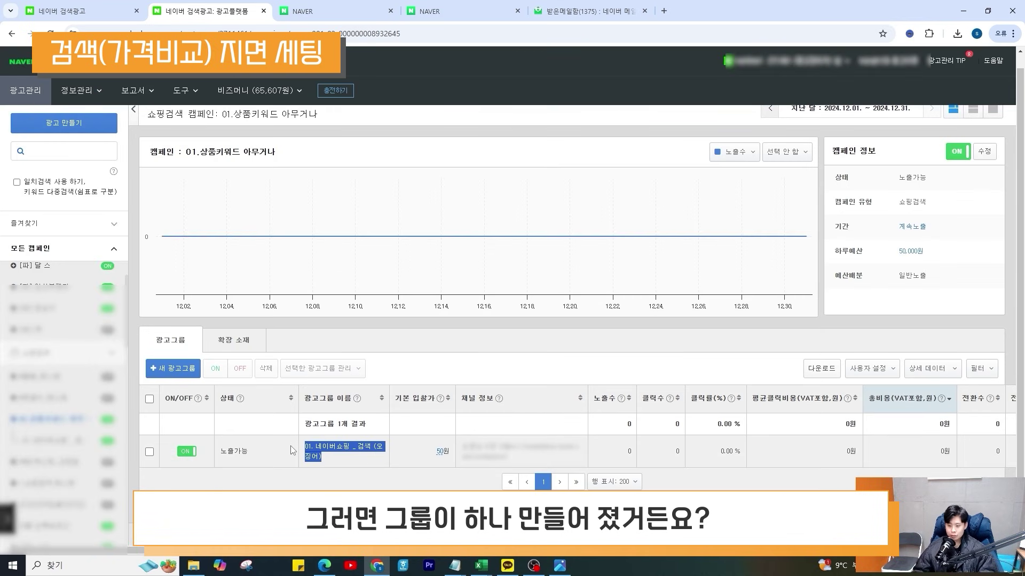
left_click(336, 451)
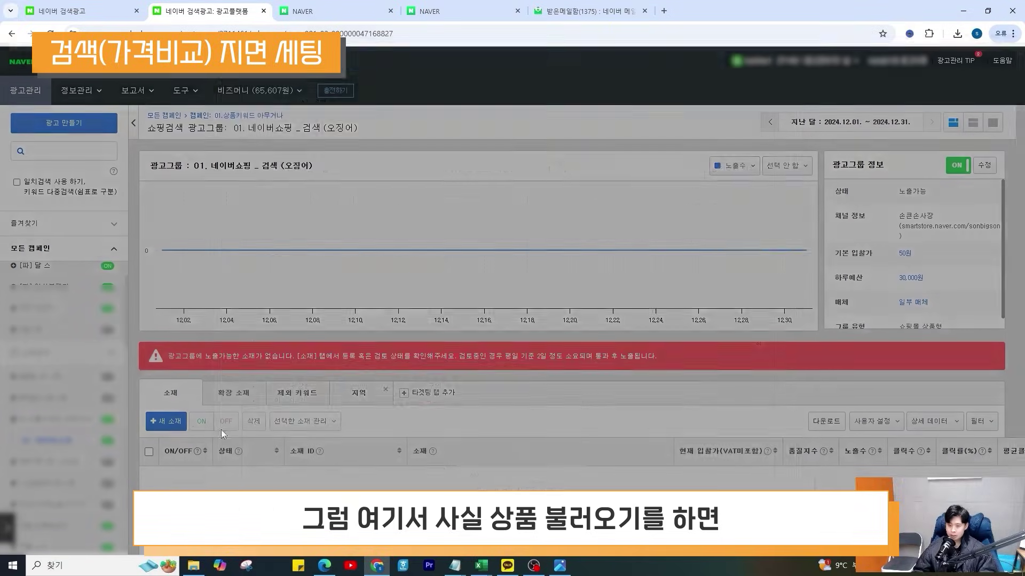
left_click(166, 421)
scroll(507, 267, "down", 5)
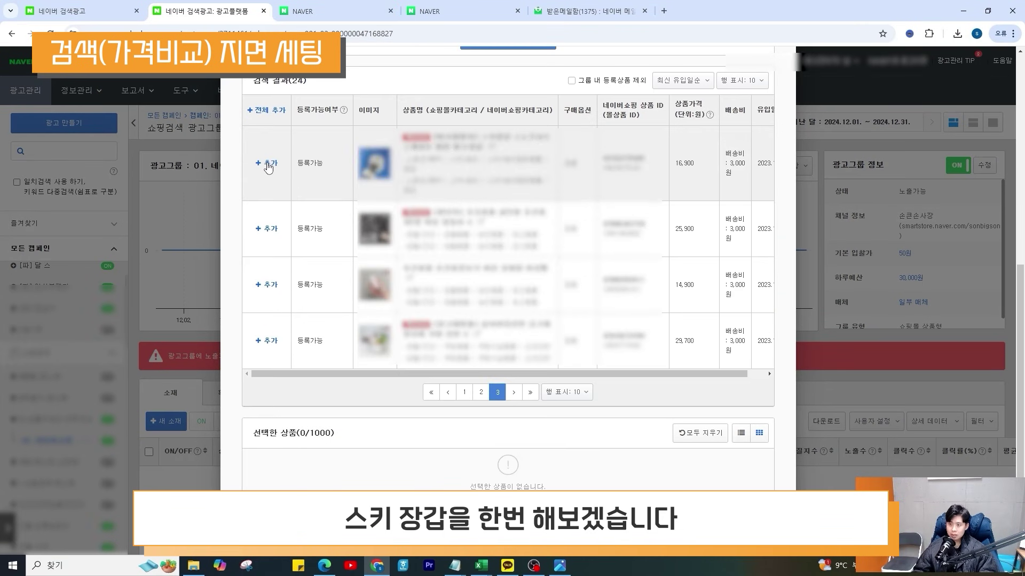
left_click(266, 168)
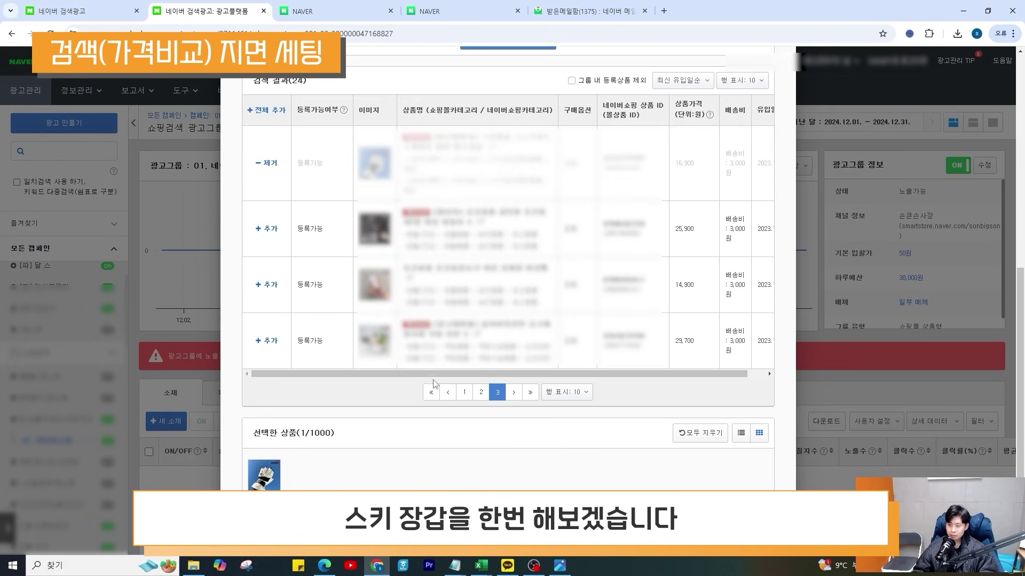
scroll(466, 443, "down", 1)
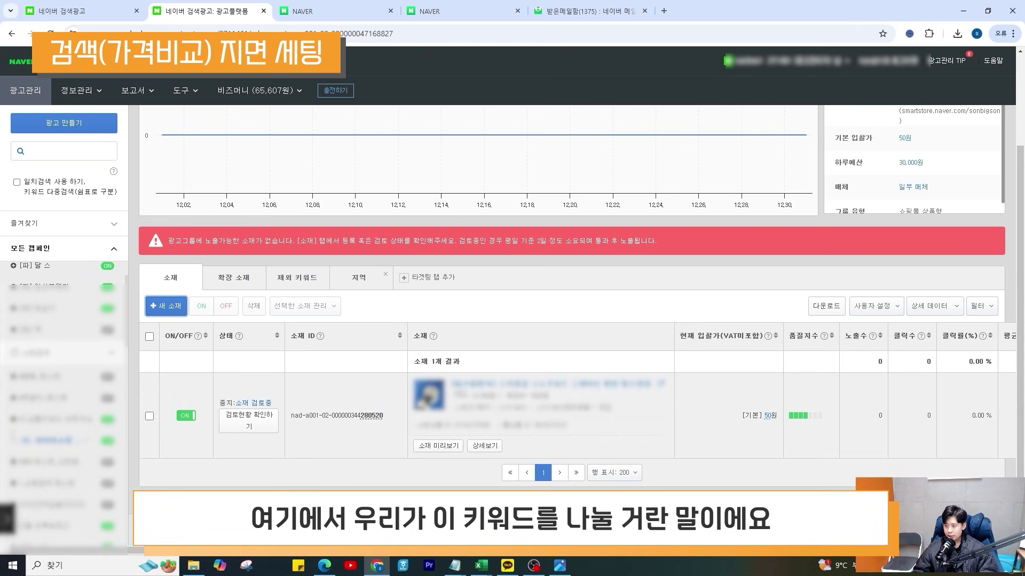
In Notepad, point out the keyword types of search groups 01 to 04, then return to the ad group page
left_click(455, 566)
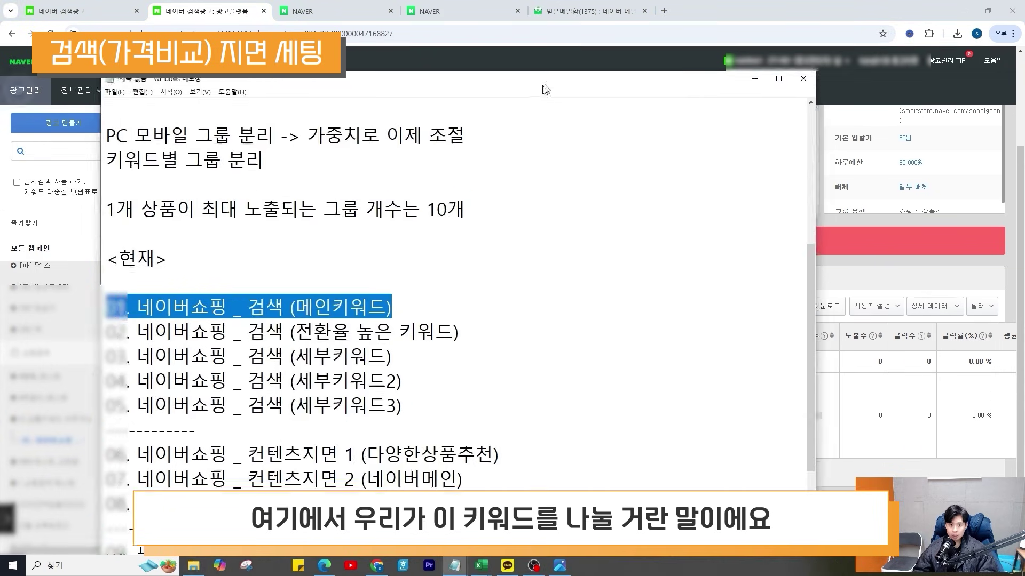
left_click_drag(545, 89, 643, 77)
left_click_drag(412, 294, 498, 320)
left_click_drag(412, 344, 485, 344)
left_click_drag(412, 369, 431, 369)
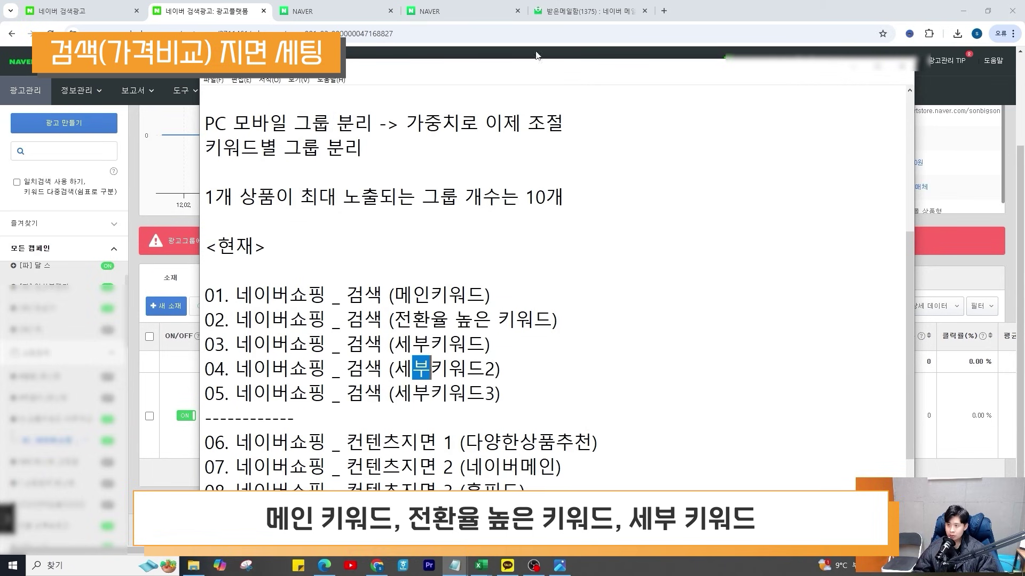
left_click_drag(538, 69, 0, 101)
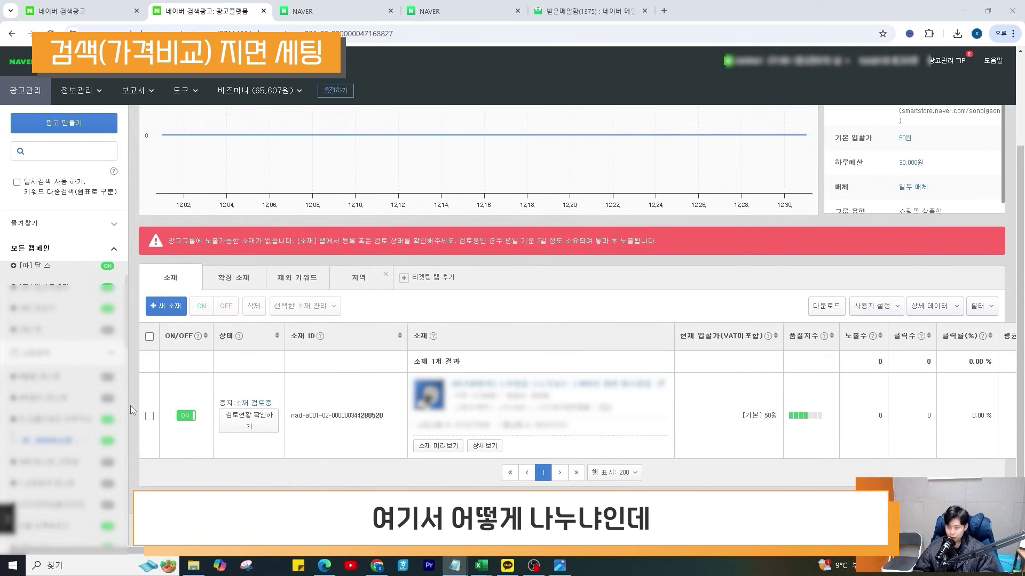
From the campaign's ad group list, copy group 01. 네이버쇼핑 _ 검색 (오징어) into campaign 01.상품키워드 아무거나
left_click(80, 419)
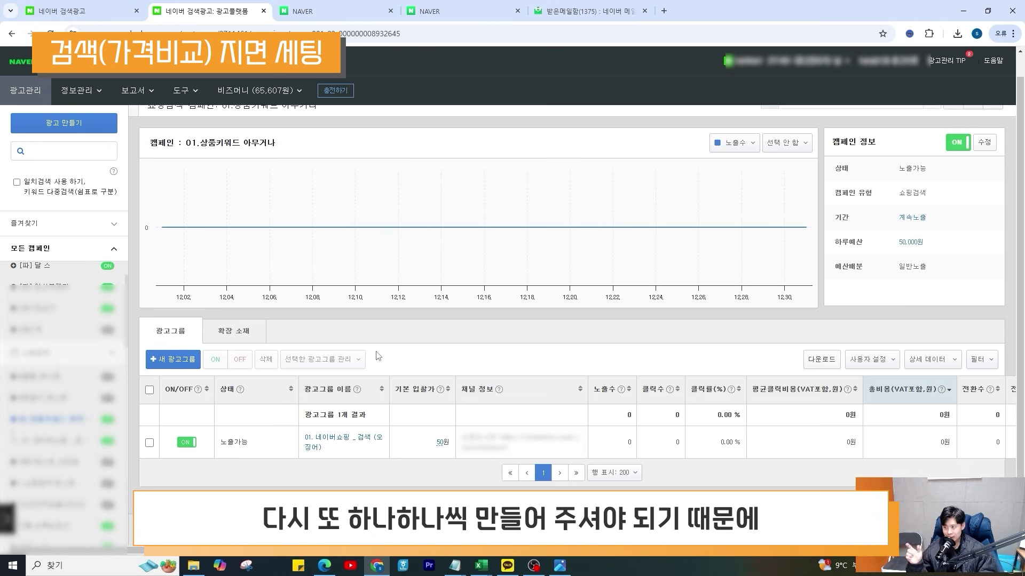
left_click(150, 390)
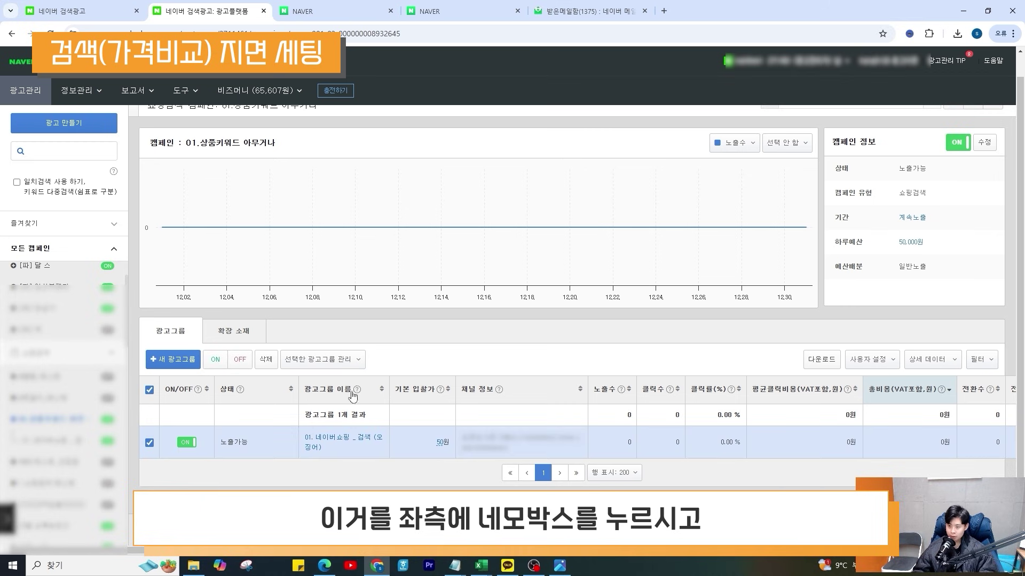
left_click(351, 361)
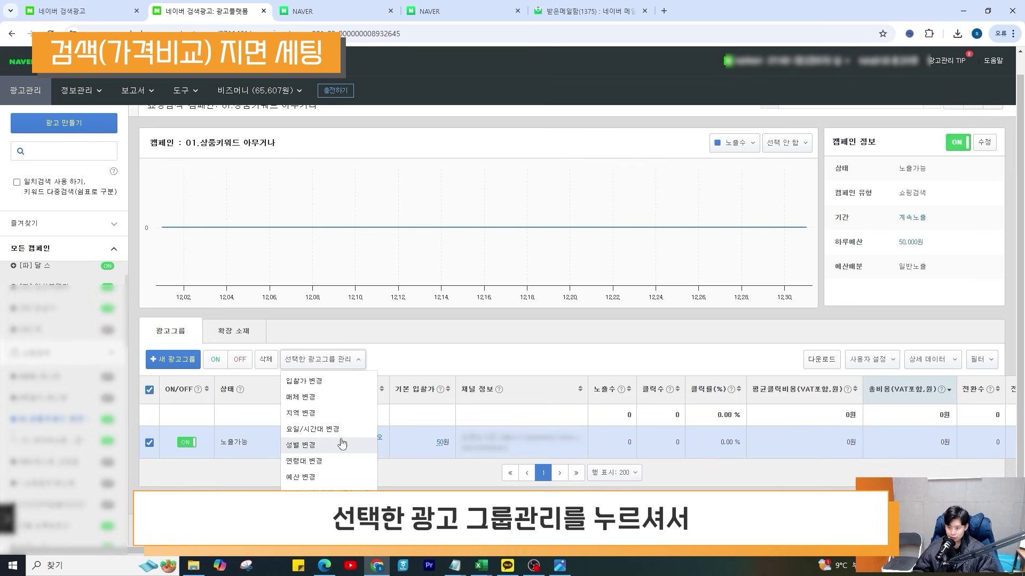
scroll(338, 446, "down", 1)
left_click(340, 478)
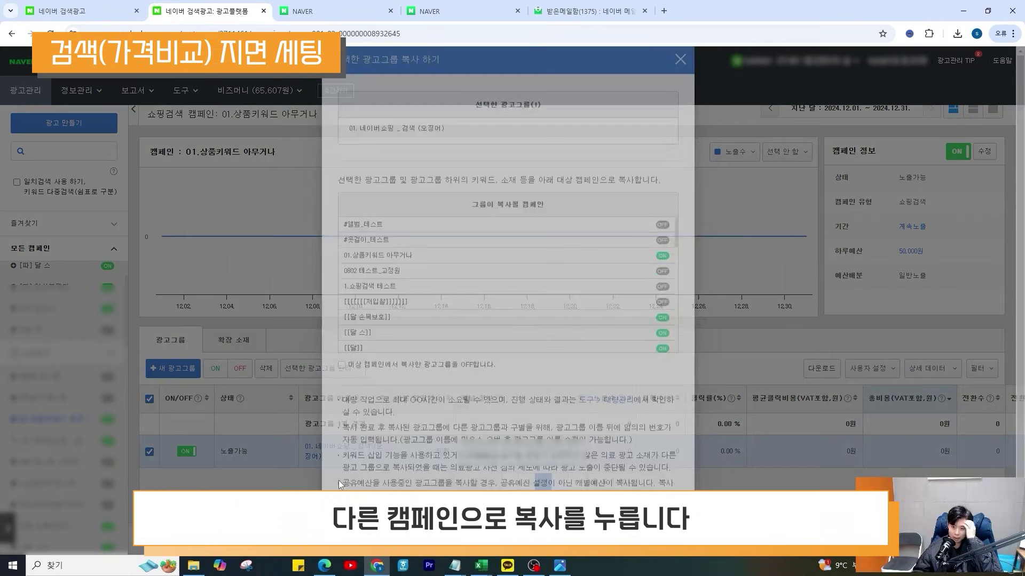
scroll(427, 320, "down", 5)
scroll(427, 320, "up", 10)
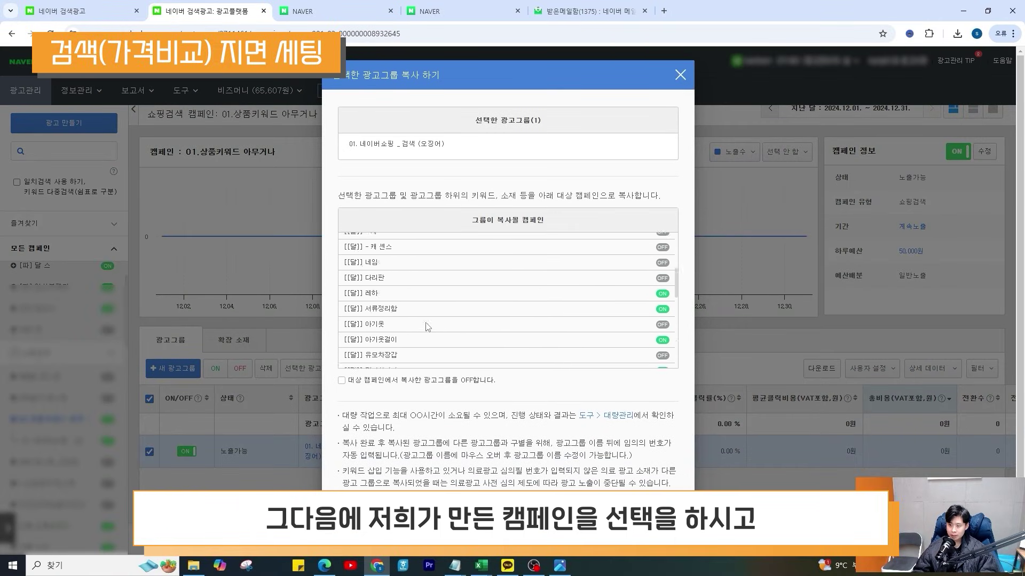
scroll(466, 408, "down", 1)
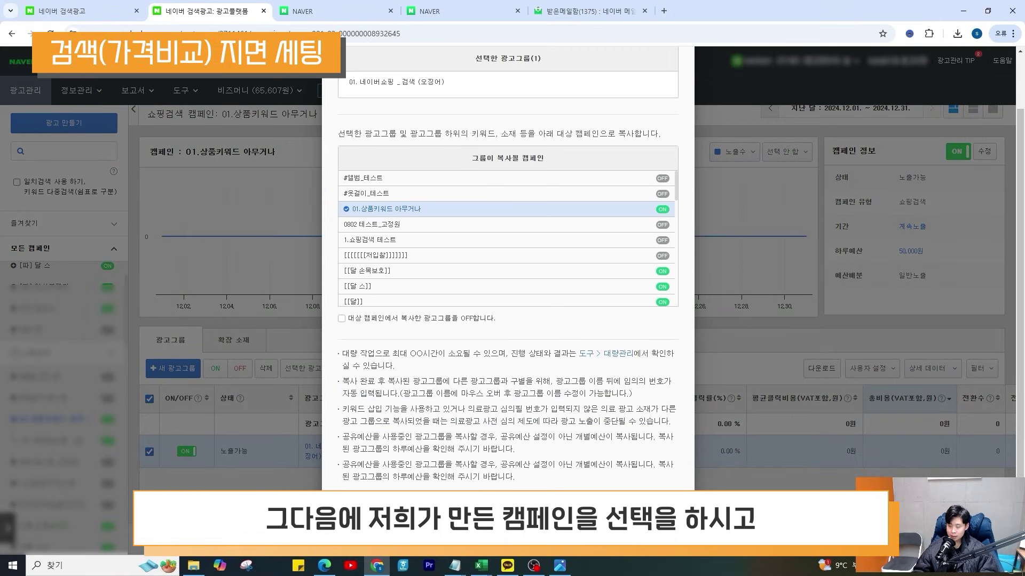
left_click(488, 515)
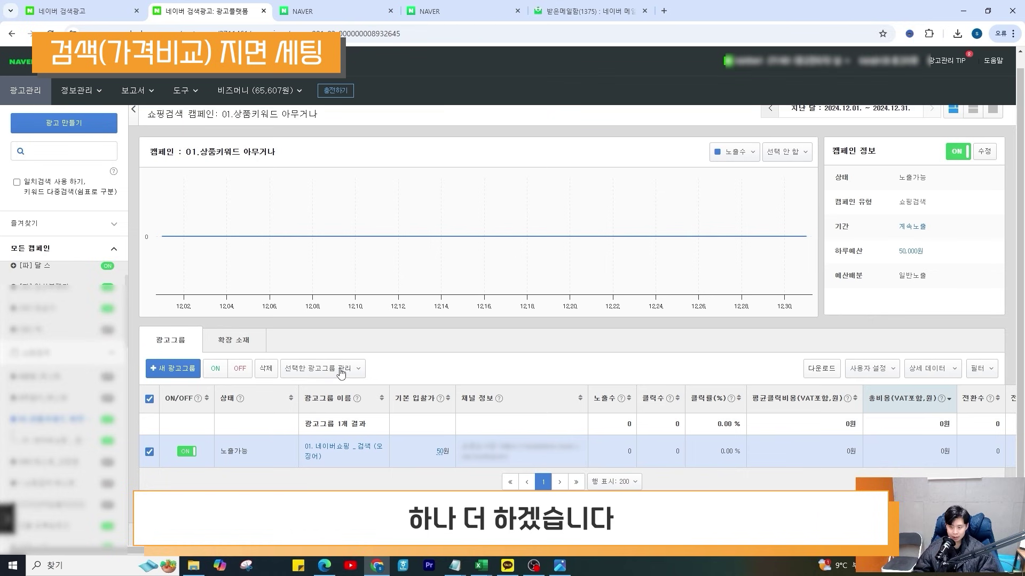
Copy the same ad group into campaign 01.상품키워드 아무거나 a second time
left_click(340, 370)
left_click(310, 501)
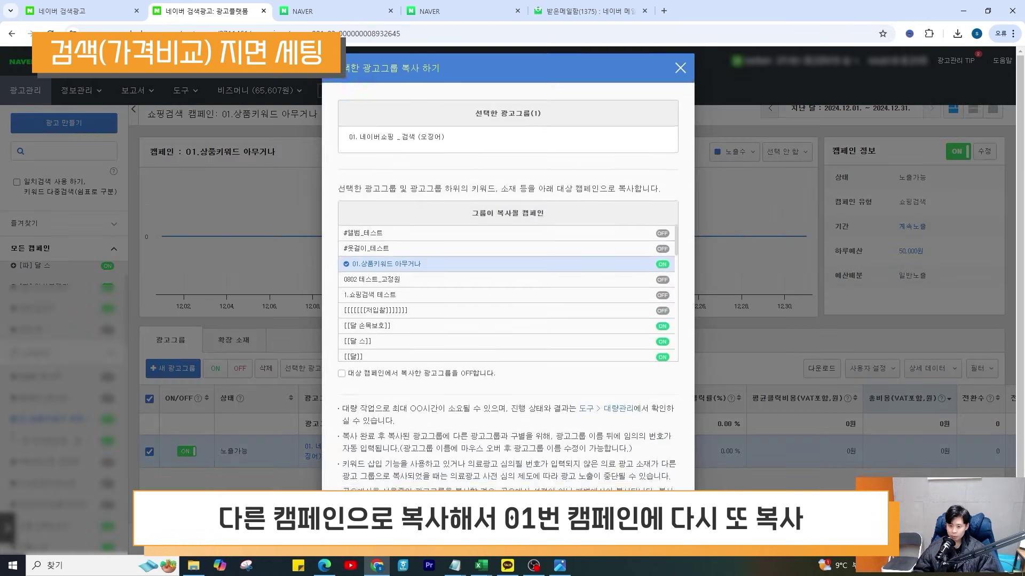
scroll(433, 391, "down", 1)
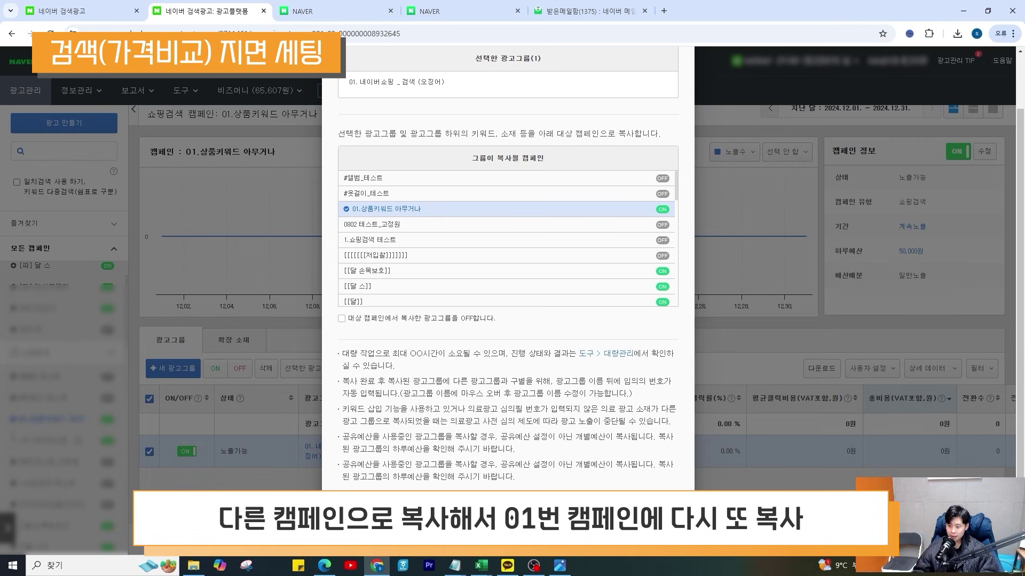
left_click(997, 460)
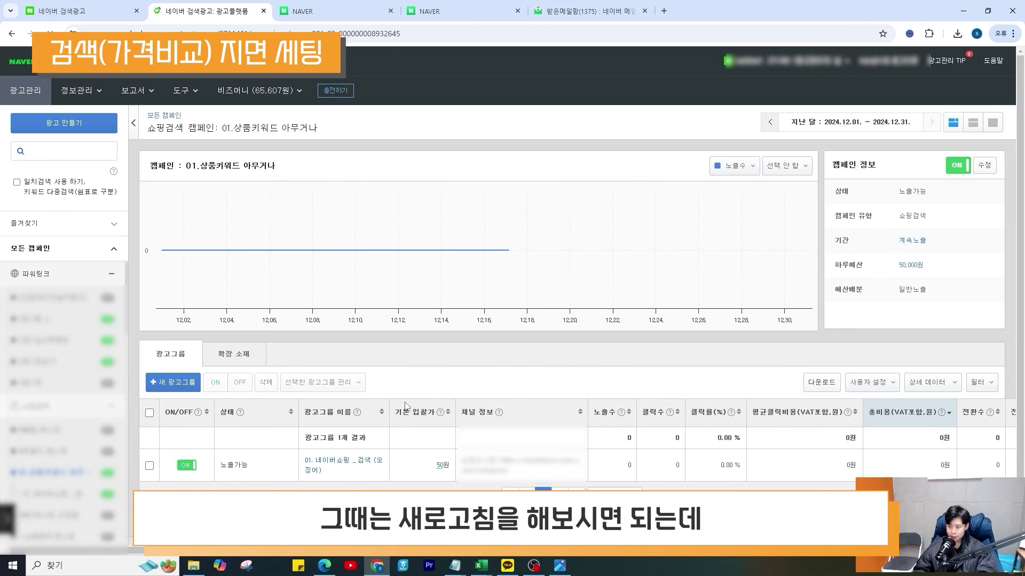
Reload the campaign page until the copied ad groups are listed, and highlight the codes appended to their names
key("F5")
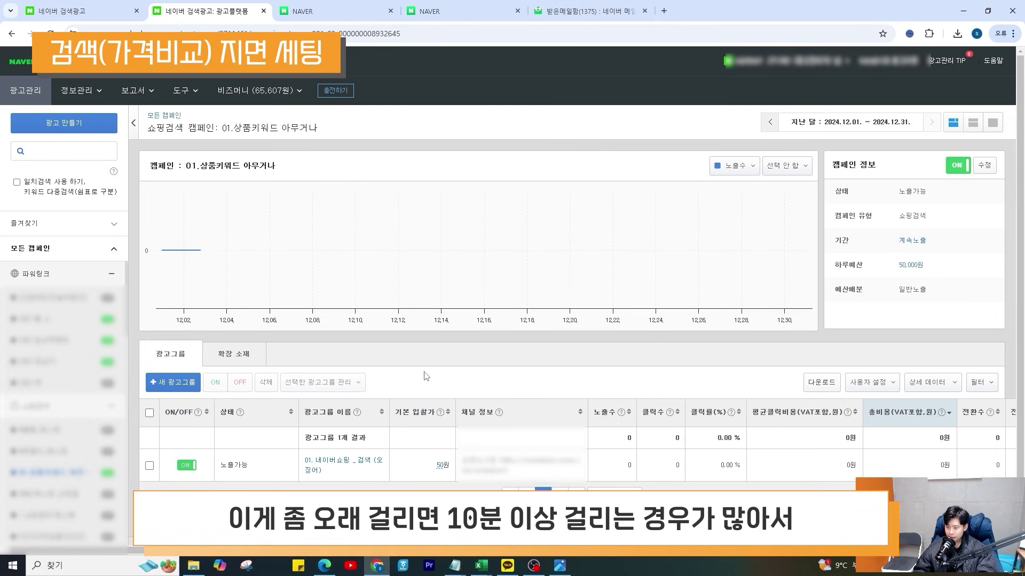
key("F5")
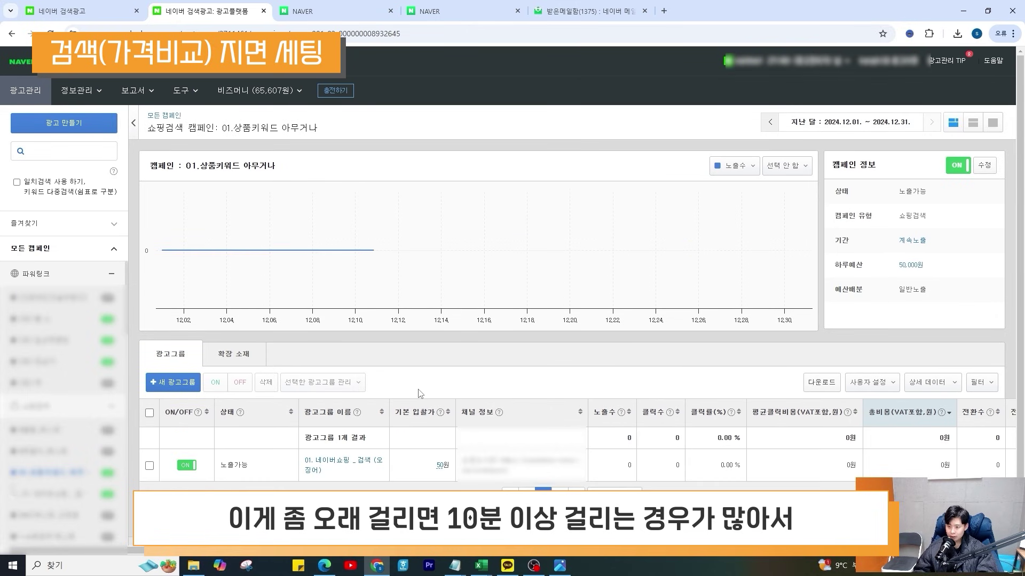
scroll(397, 400, "down", 2)
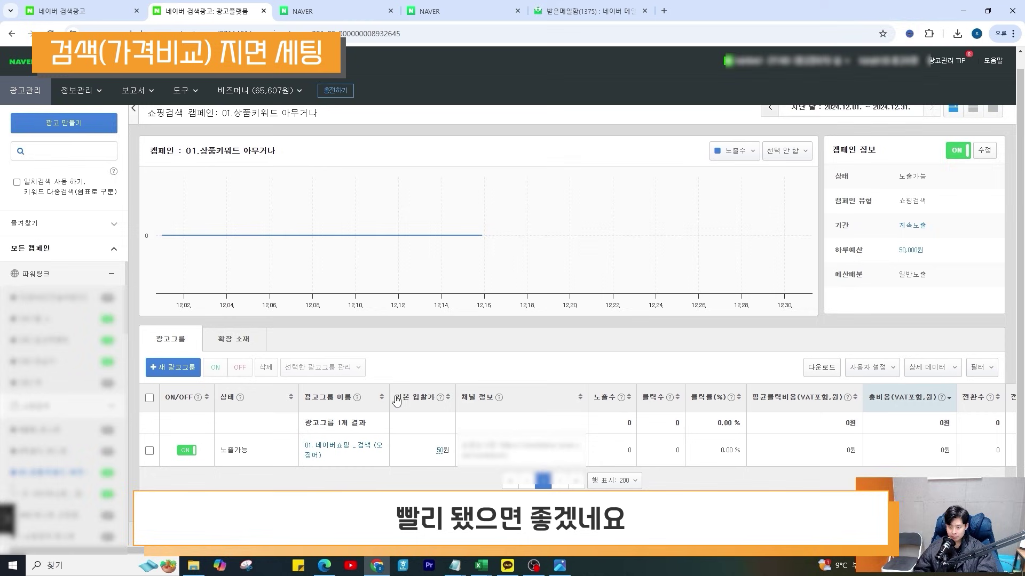
key("F5")
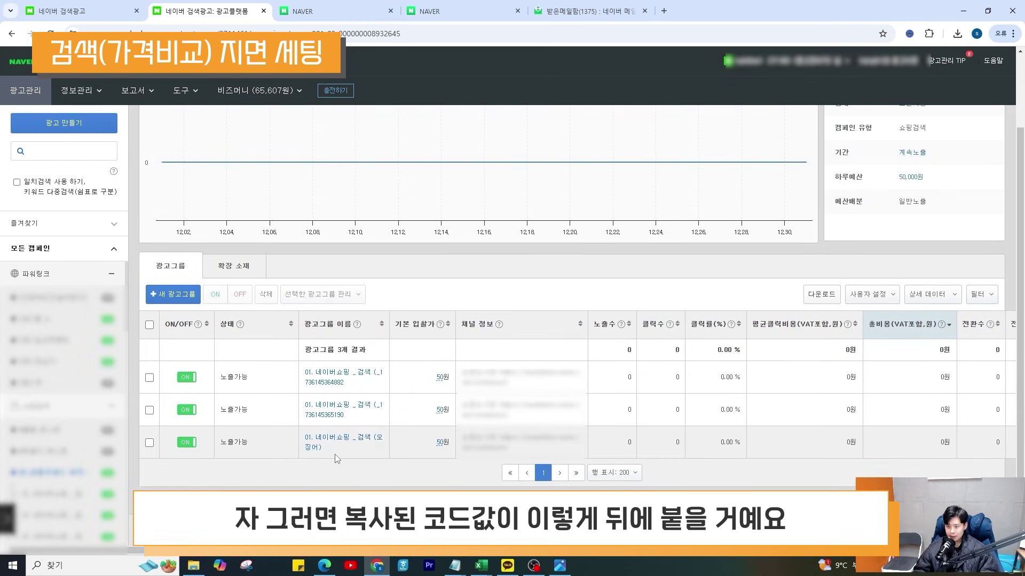
left_click_drag(355, 387, 382, 370)
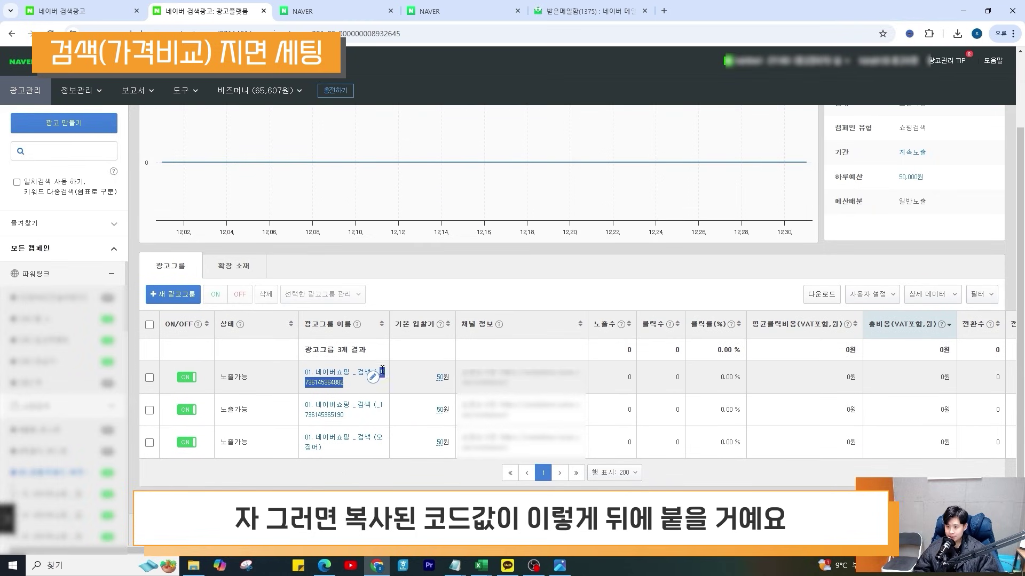
left_click_drag(354, 418, 382, 407)
left_click(378, 410)
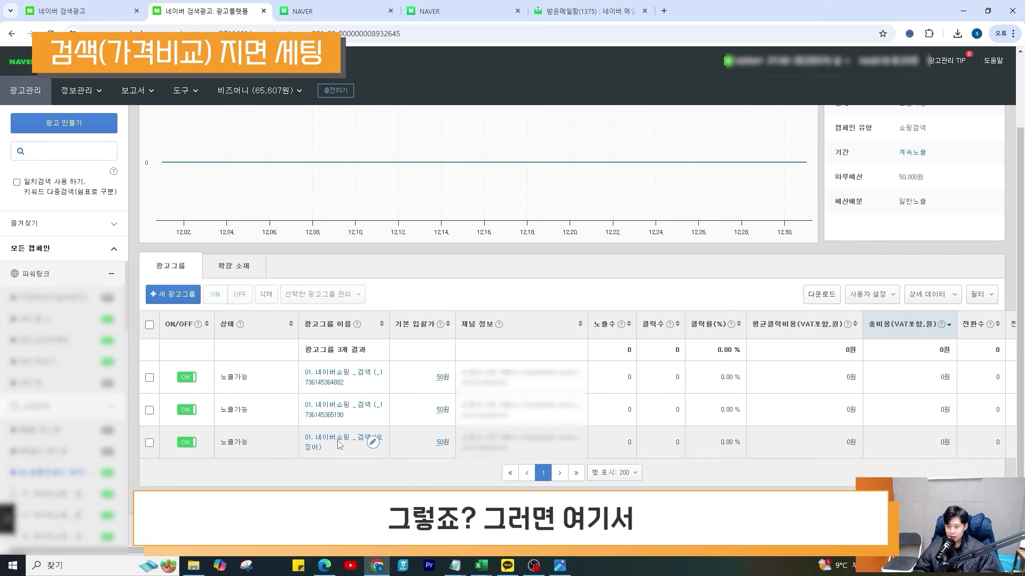
Change the number prefix of the first copied ad group's name to 02 and save it
left_click(373, 378)
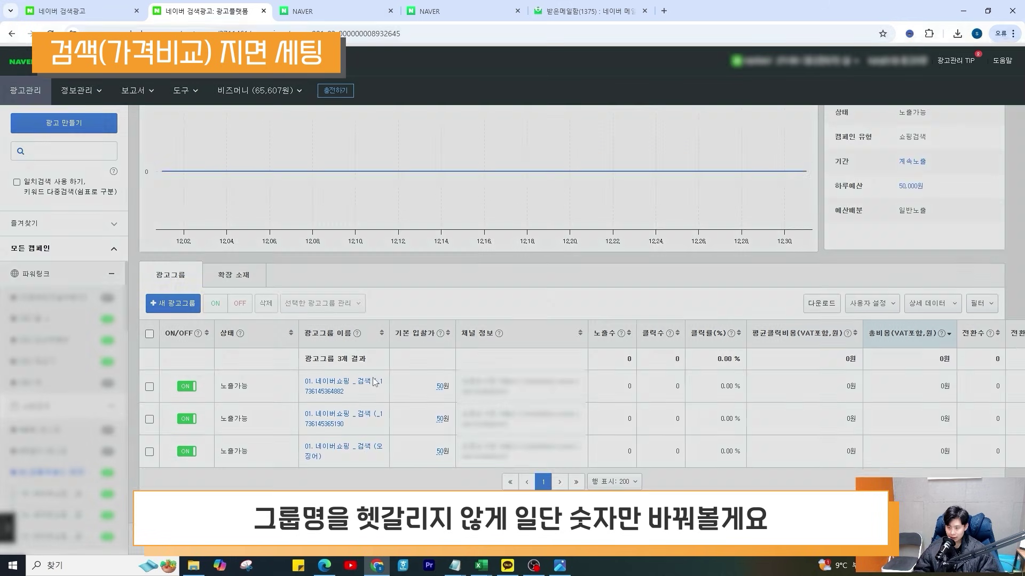
left_click(347, 195)
key("BackSpace")
type("2")
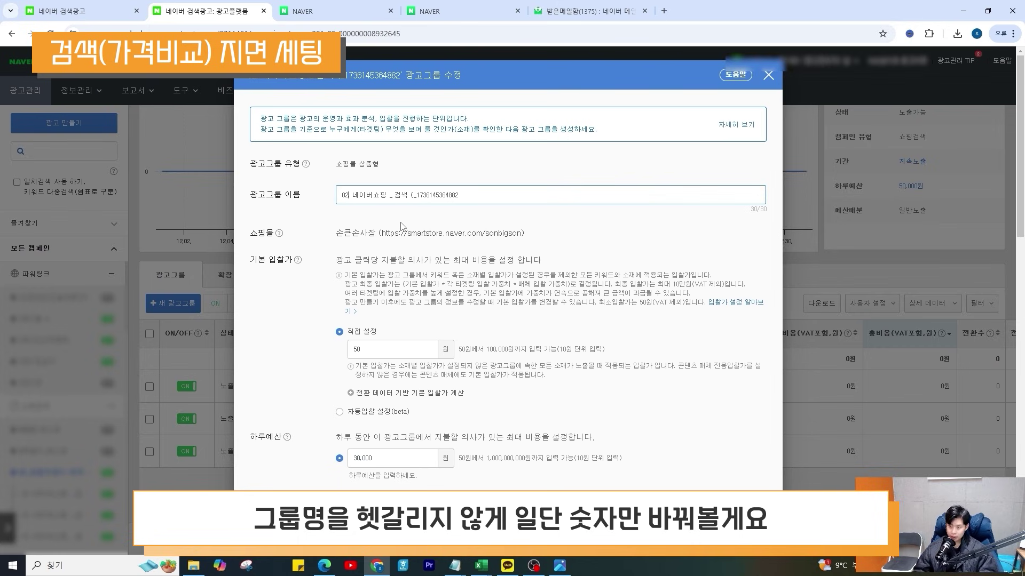
key("Return")
Change the second copied ad group's number prefix to 03, save it, and sort the ad groups by name in ascending order
left_click(374, 422)
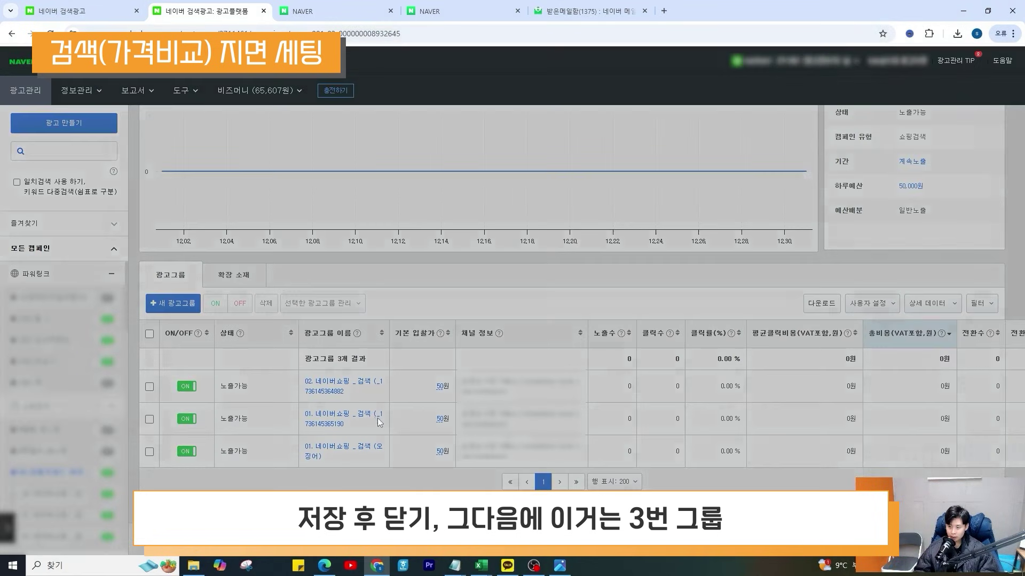
scroll(438, 364, "down", 8)
scroll(438, 364, "down", 1)
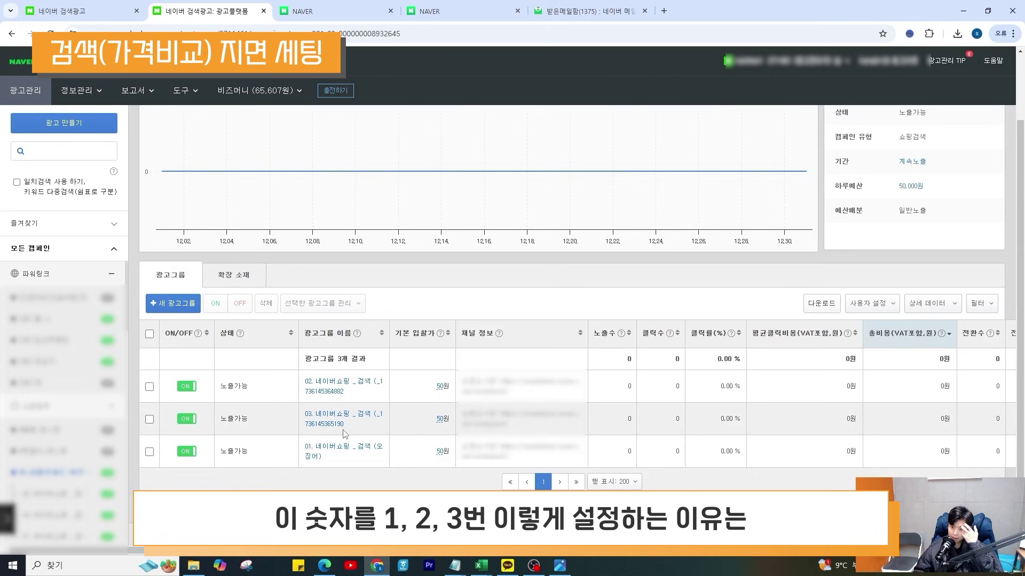
left_click(381, 337)
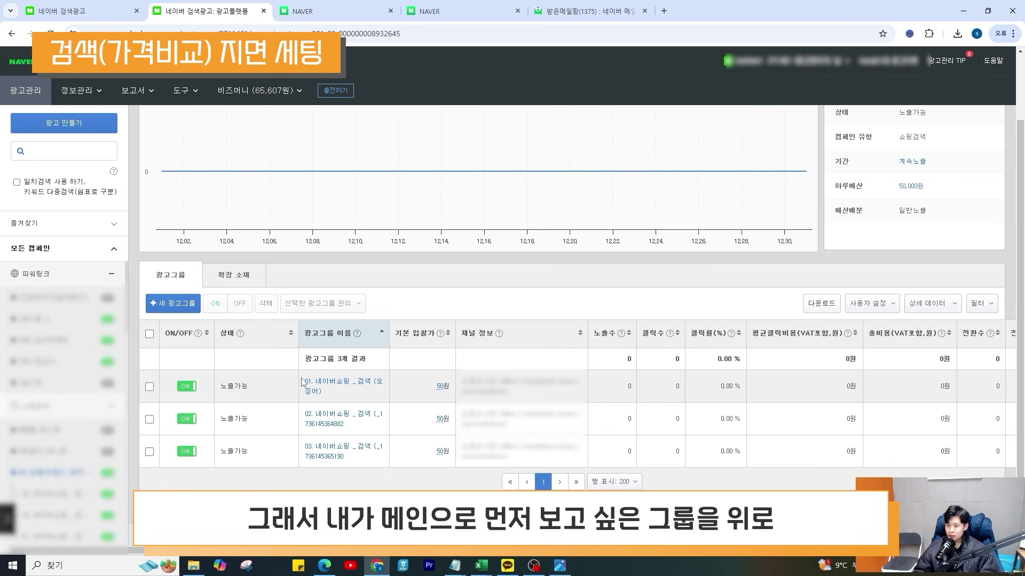
left_click_drag(302, 383, 379, 398)
left_click_drag(300, 413, 382, 427)
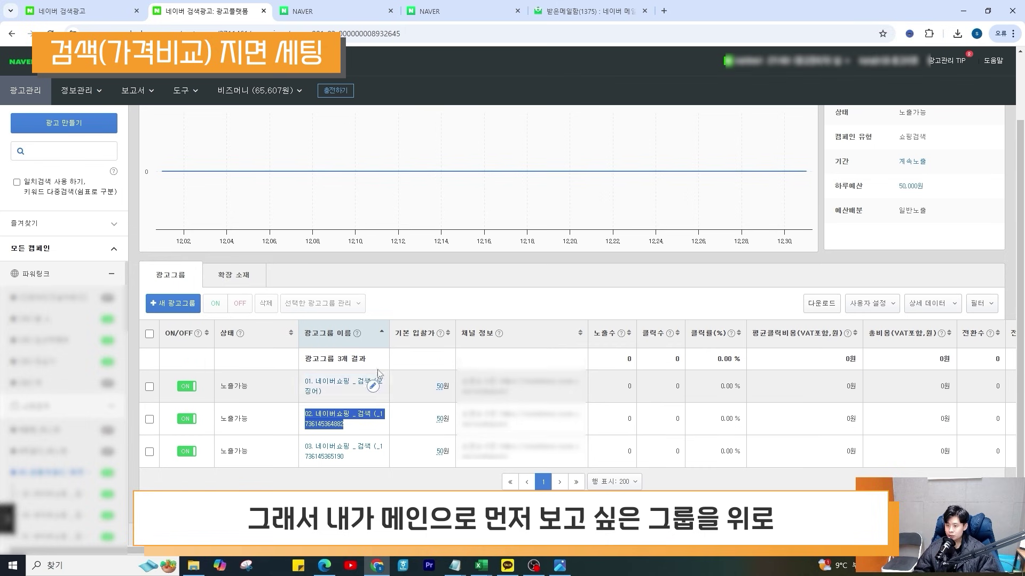
left_click_drag(302, 380, 356, 400)
left_click(443, 310)
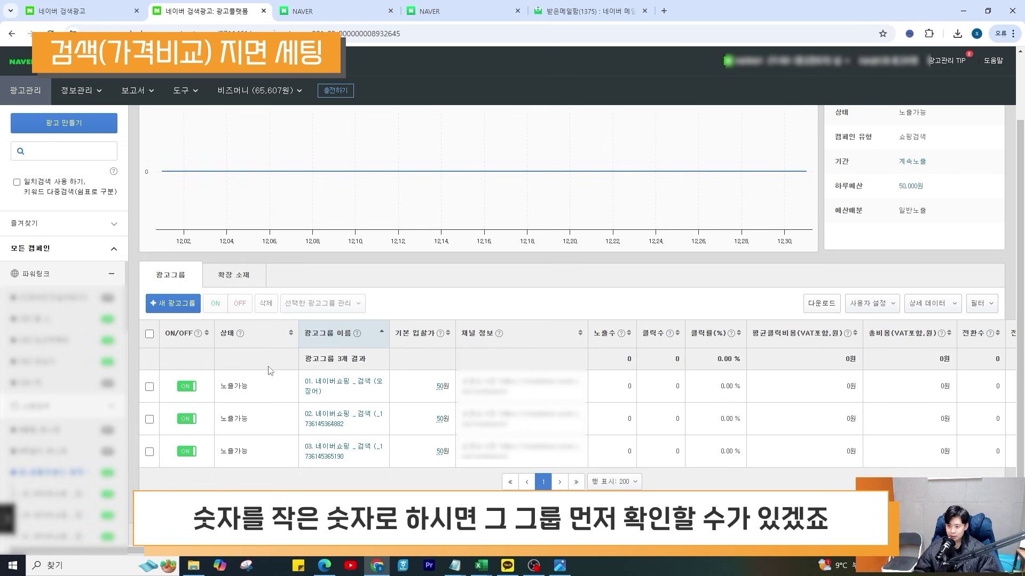
scroll(337, 391, "down", 1)
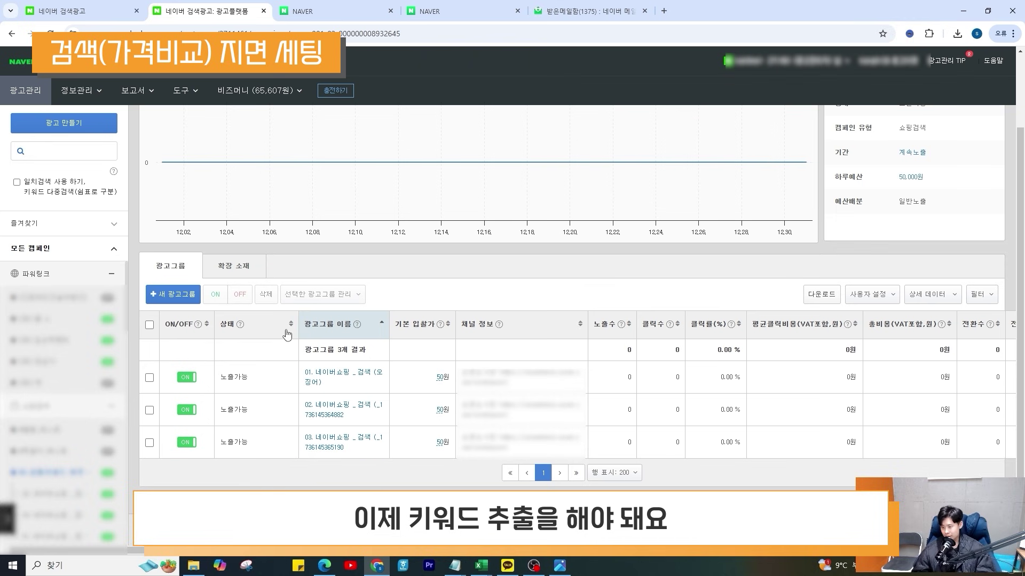
Switch to the Naver home page, search for 아이템스카우트 and open the Itemscout site
left_click(454, 11)
left_click(539, 91)
type("셀링하")
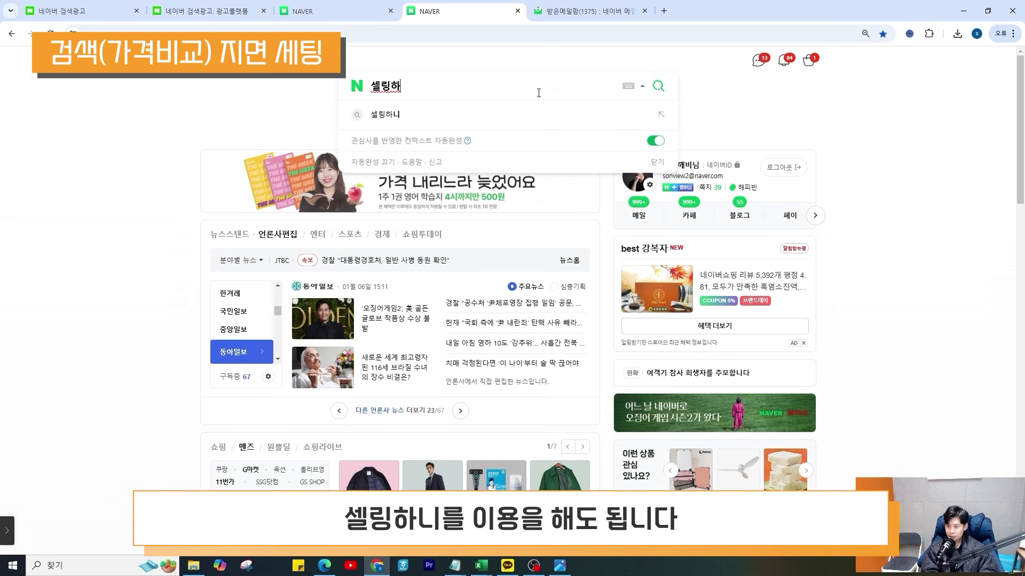
key("BackSpace")
key("BackSpace")
key("BackSpace")
key("BackSpace")
type("ㅇ아이템스카우트")
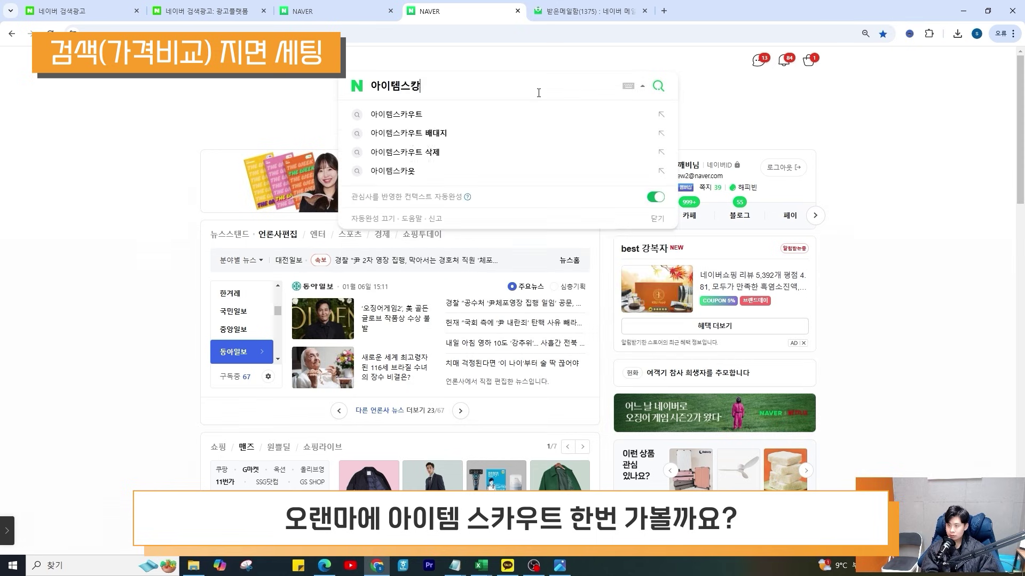
key("Return")
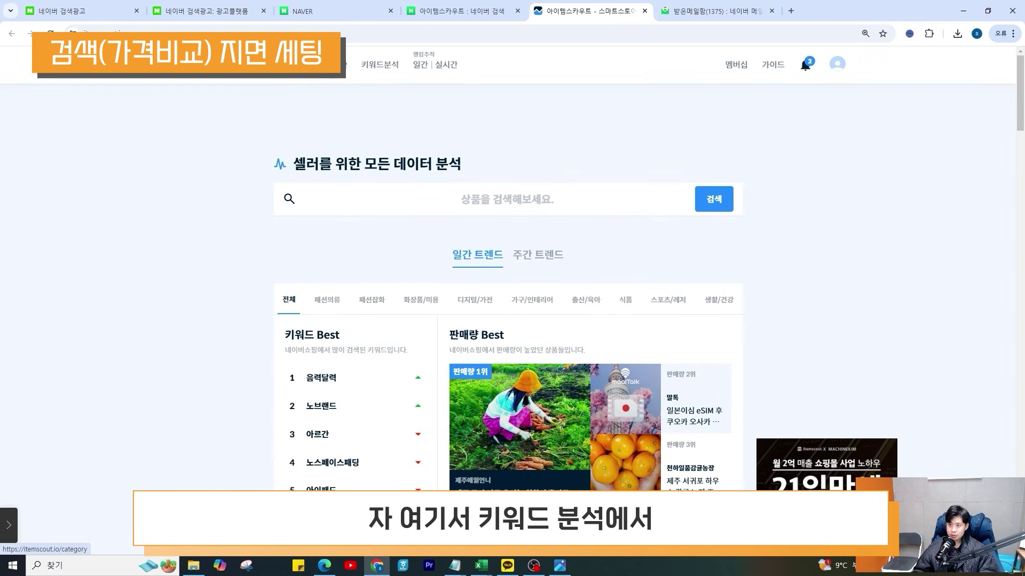
Open Itemscout's keyword analysis (키워드분석) and search for the keyword 스키장갑
left_click(379, 64)
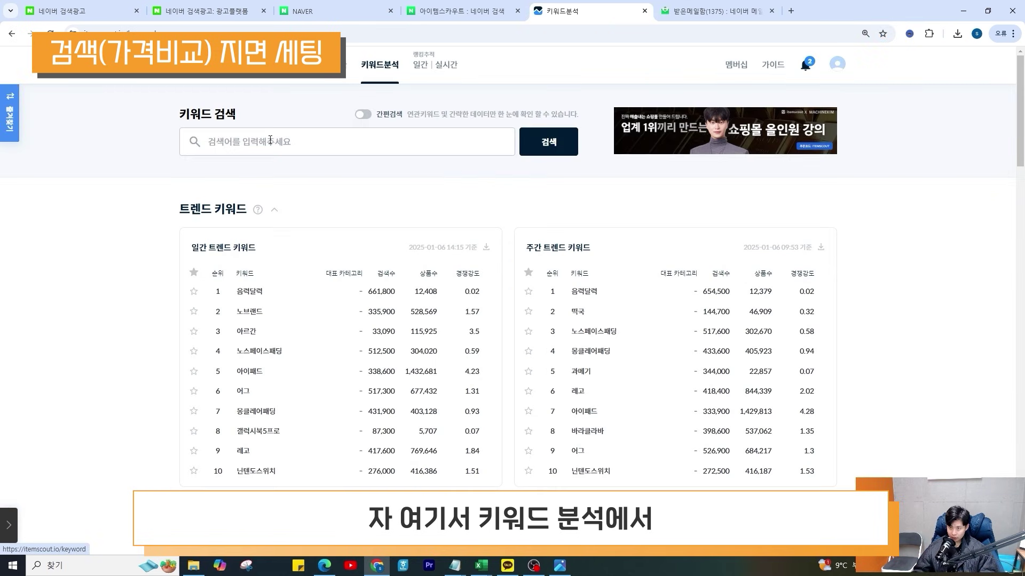
left_click(304, 144)
type("스키장갑")
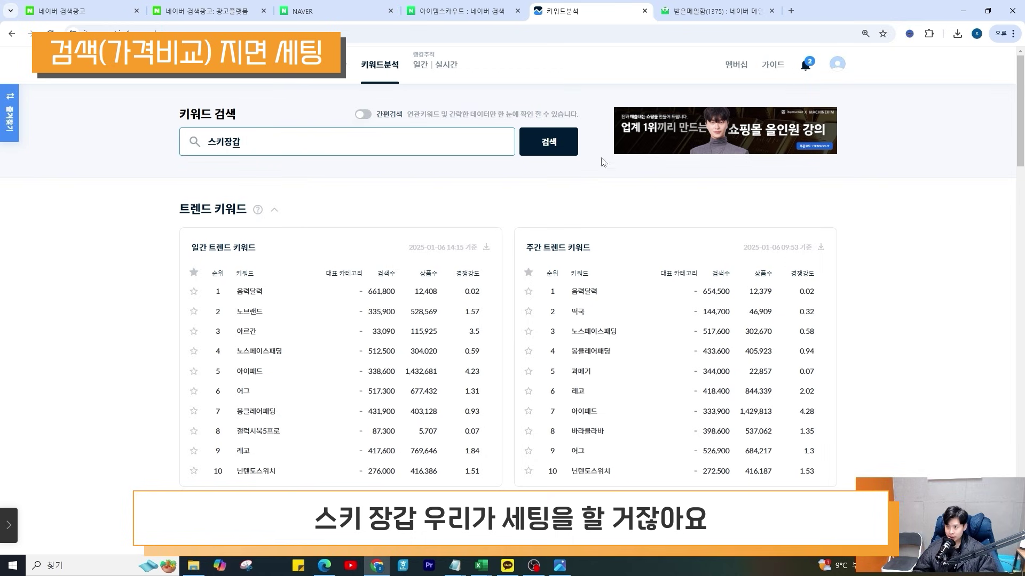
key("Return")
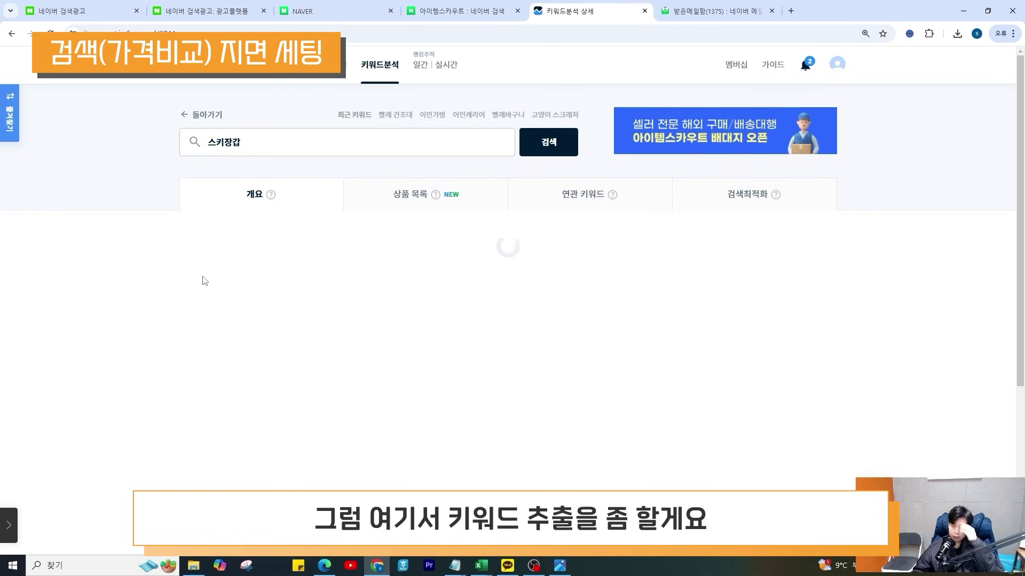
Show the related keywords (연관 키워드) for 스키장갑, download the list as an Excel file and open it in Excel
left_click(583, 194)
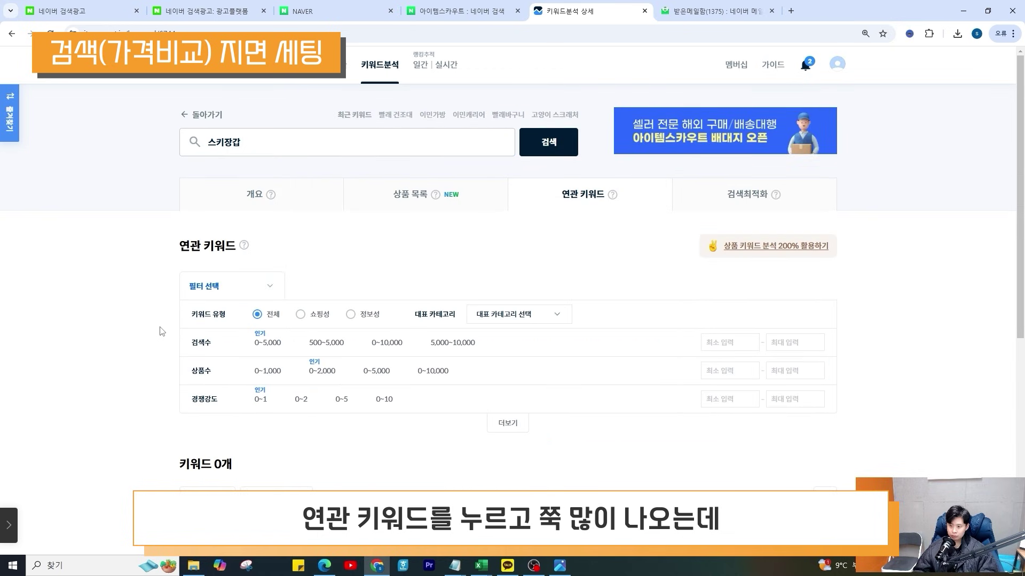
scroll(160, 331, "down", 15)
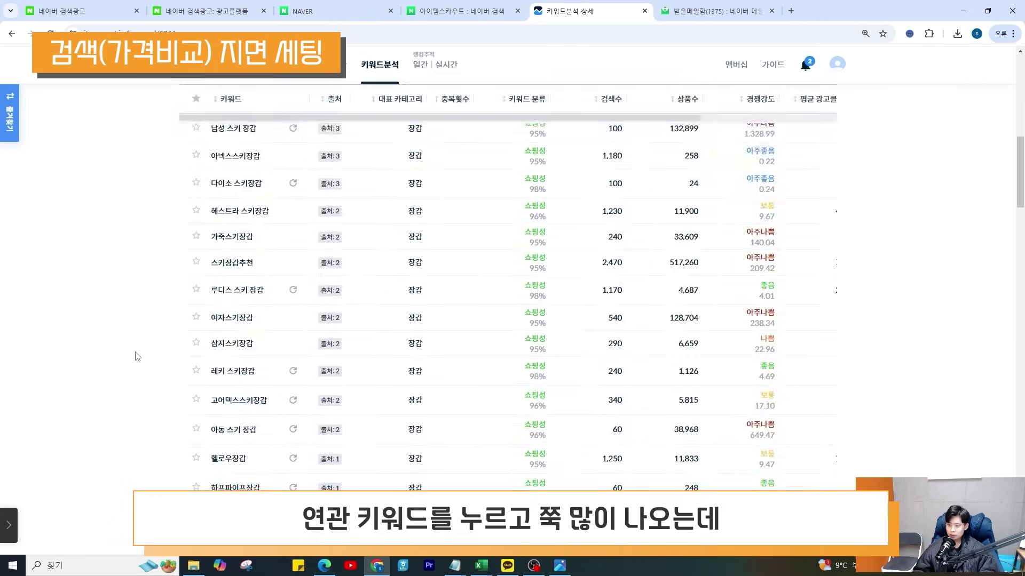
scroll(137, 357, "up", 6)
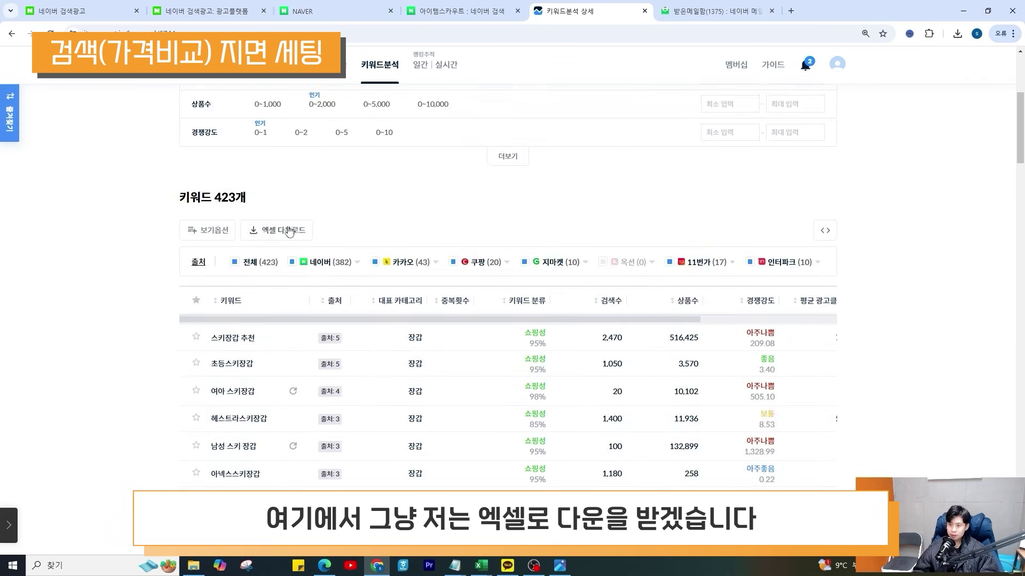
left_click(288, 231)
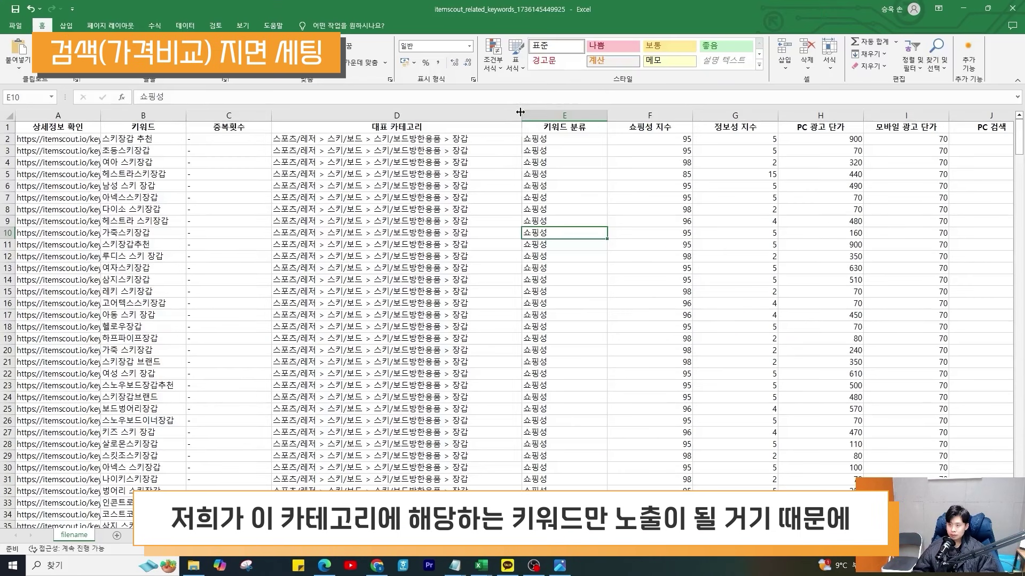
Narrow the 대표 카테고리 column slightly and look through its category entries
left_click_drag(520, 111, 503, 111)
left_click_drag(447, 138, 447, 488)
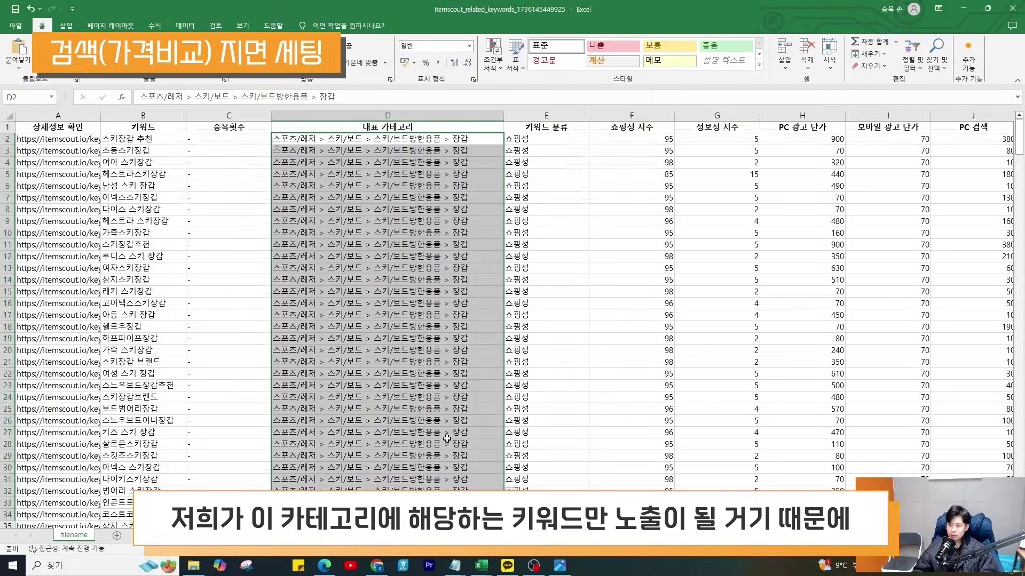
left_click_drag(447, 439, 447, 514)
scroll(434, 411, "down", 6)
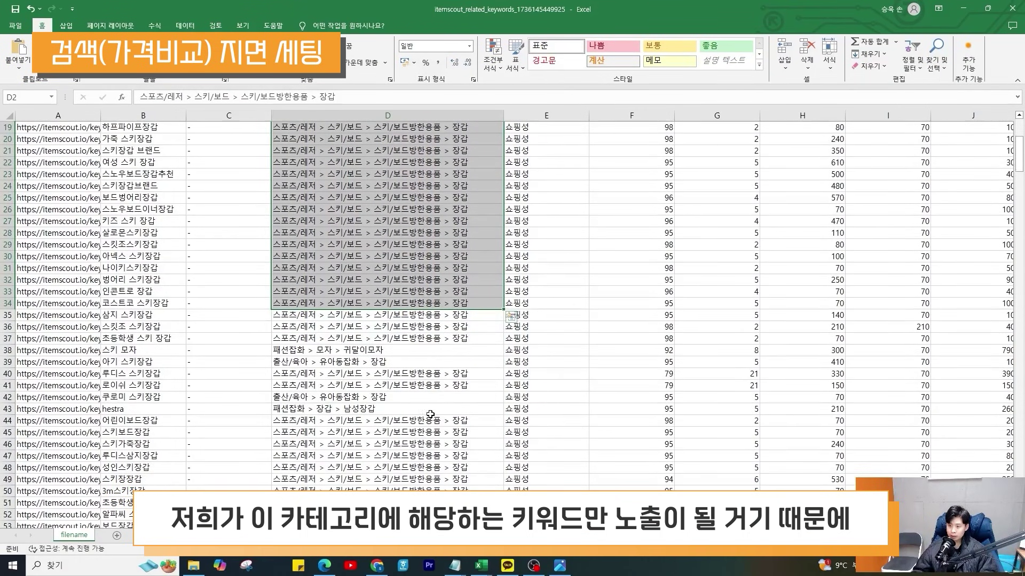
scroll(430, 414, "up", 6)
Add filters to the header row and filter 대표 카테고리 by 장갑 to only the 스포츠/레저 > 스키/보드 glove category
left_click(460, 139)
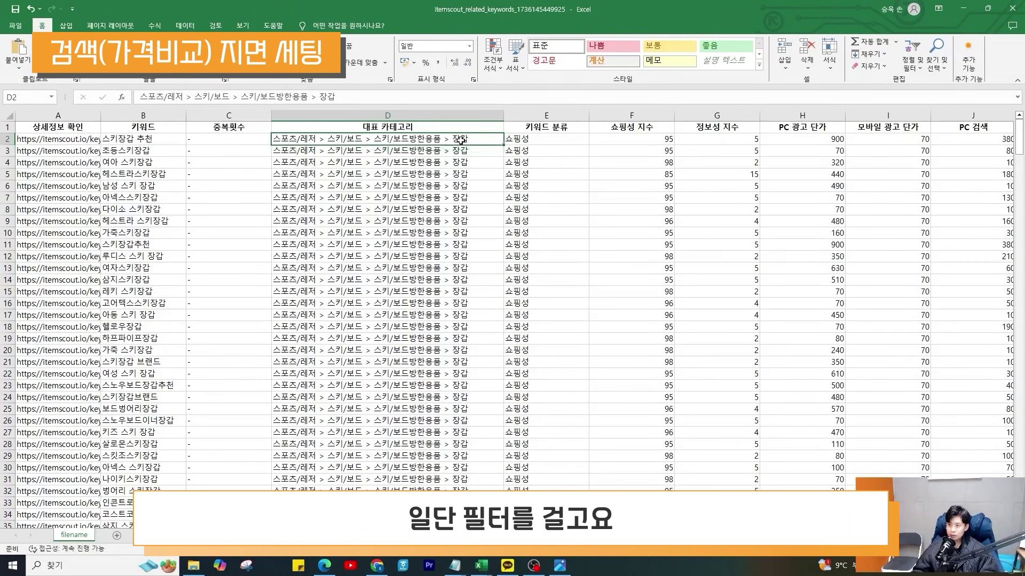
left_click(912, 64)
left_click(928, 122)
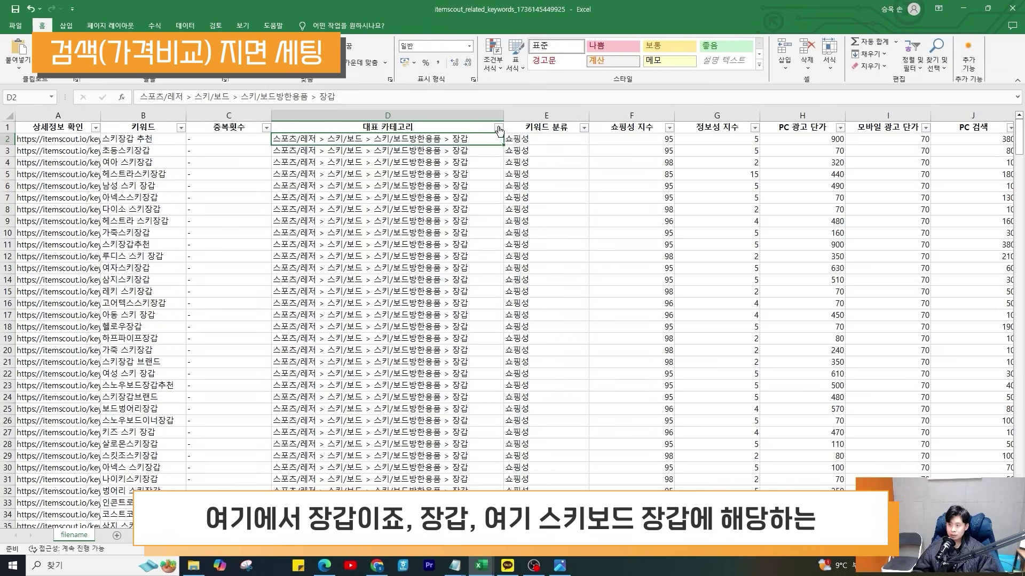
left_click(499, 130)
left_click(411, 233)
type("장갑")
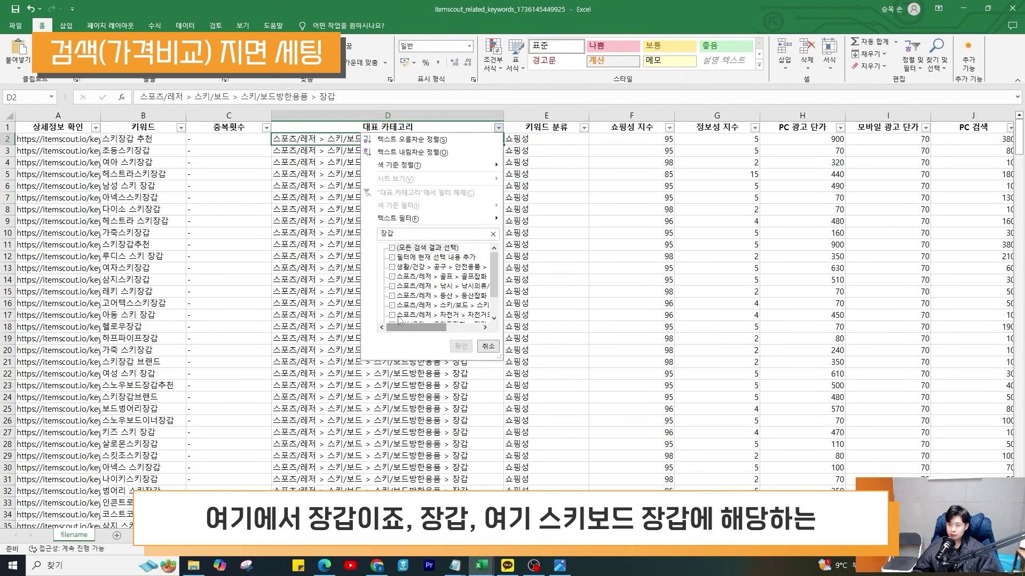
left_click(392, 305)
left_click(460, 346)
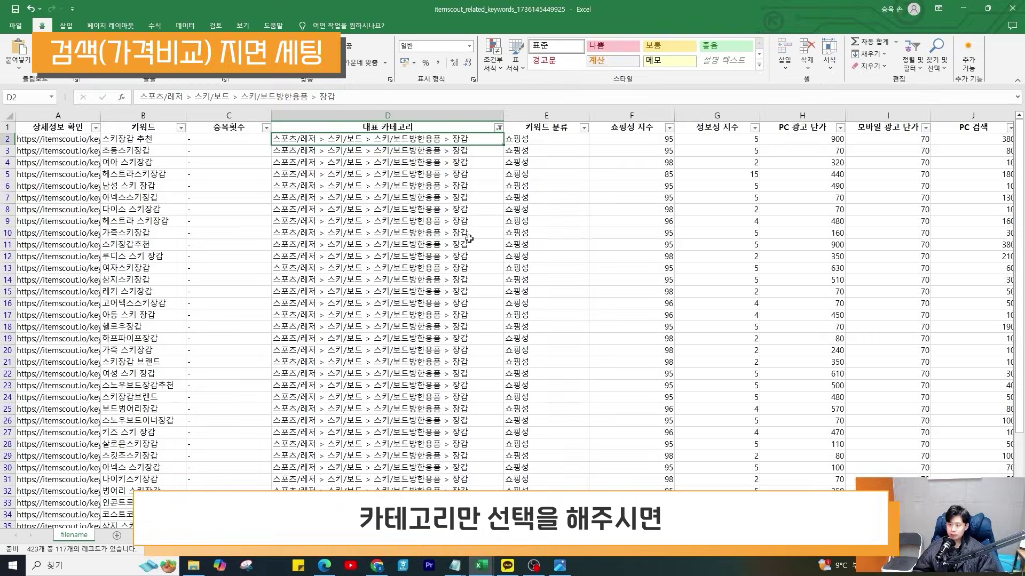
left_click_drag(1020, 193, 1019, 392)
scroll(443, 366, "up", 20)
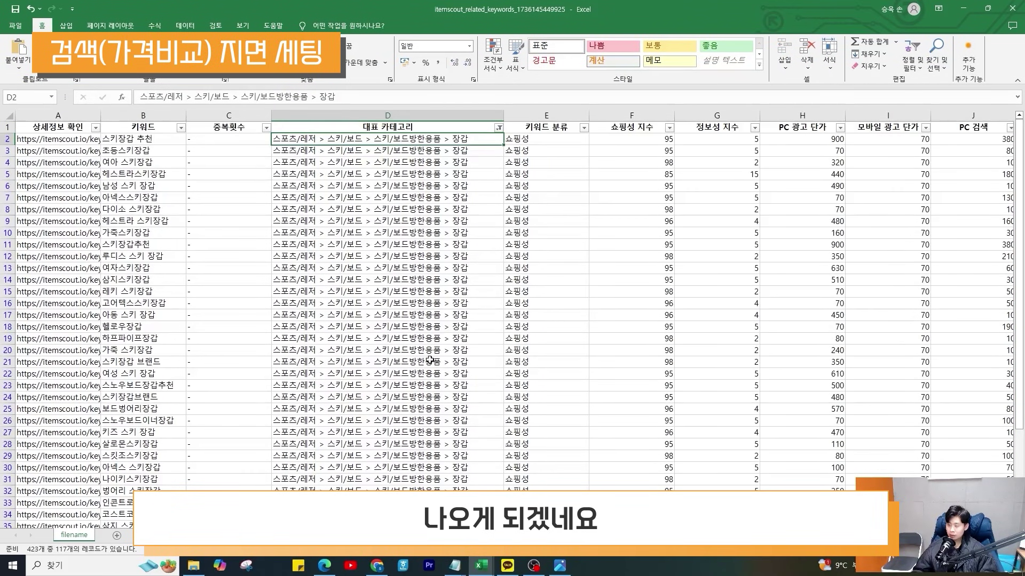
Delete the 중복횟수, 쇼핑성 지수 and 정보성 지수 columns
left_click(250, 114)
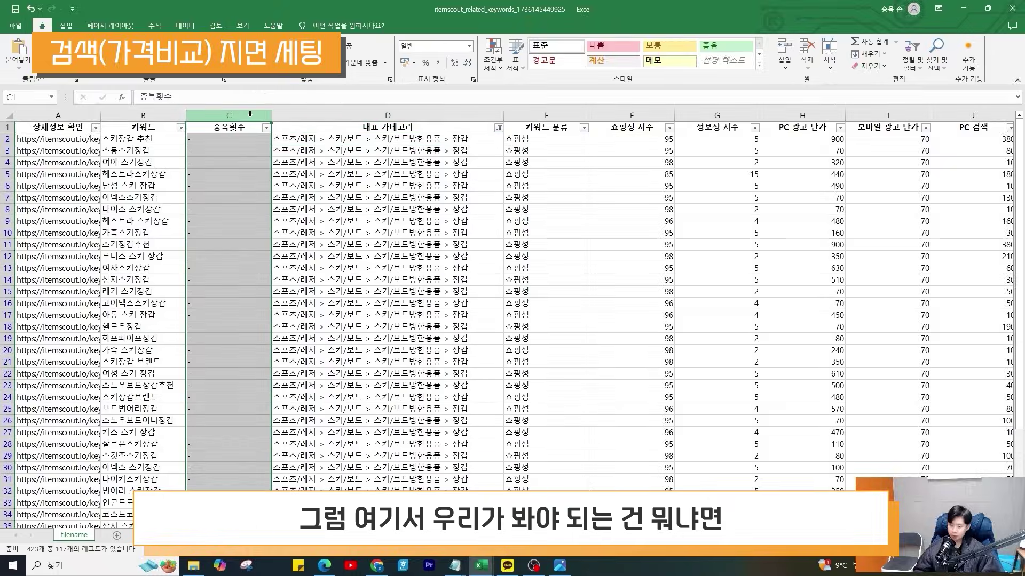
key("ctrl+minus")
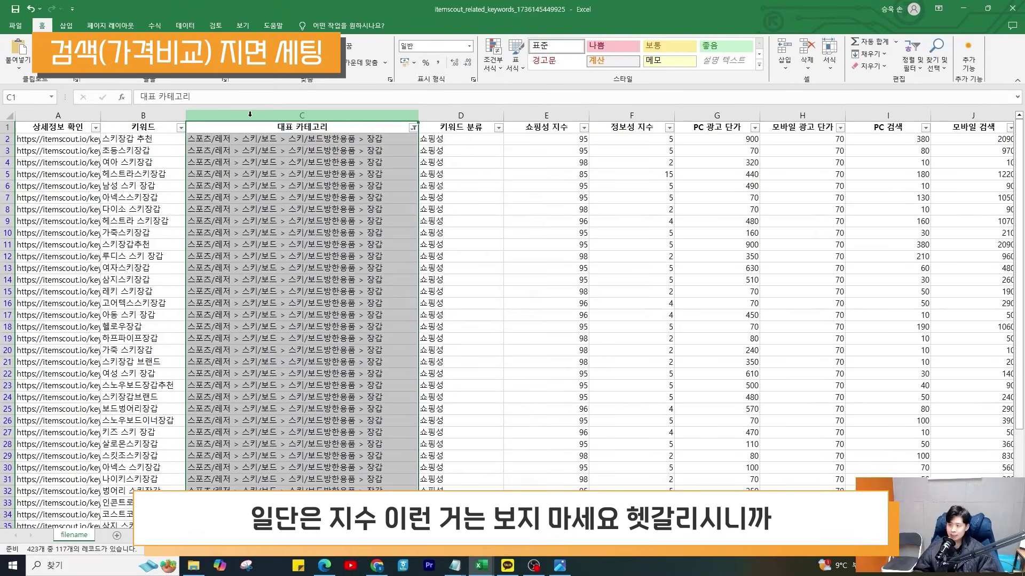
left_click(558, 113)
key("ctrl+minus")
key("ctrl+minus")
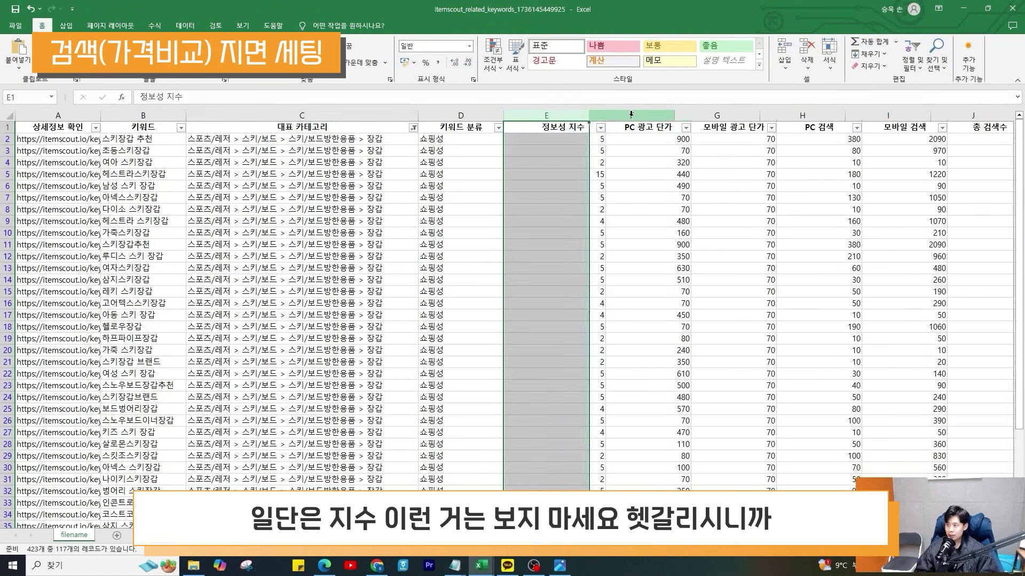
Highlight the ad cost figures, then delete the PC 광고 단가 and 모바일 광고 단가 columns
left_click_drag(546, 139, 654, 464)
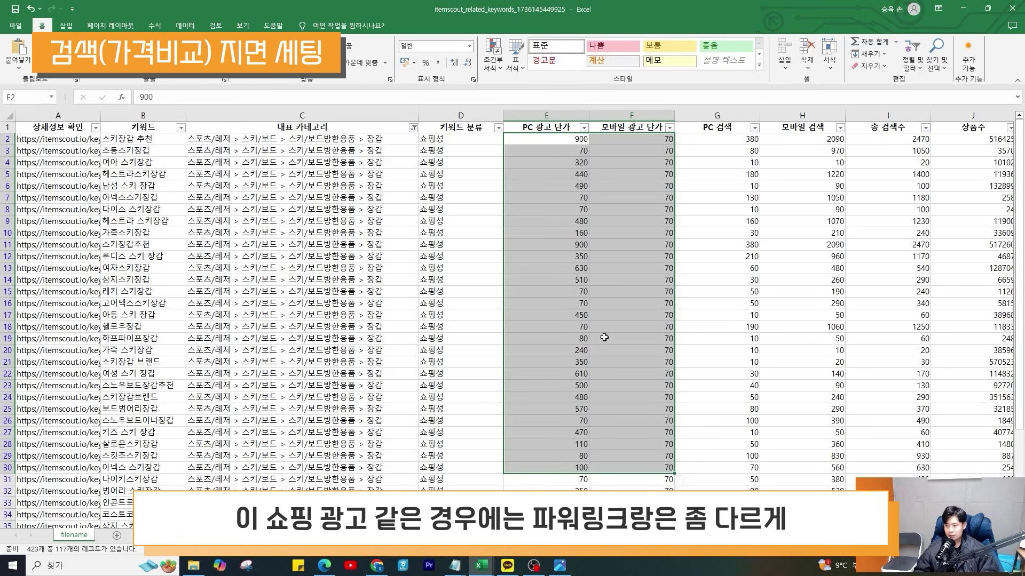
left_click(561, 140)
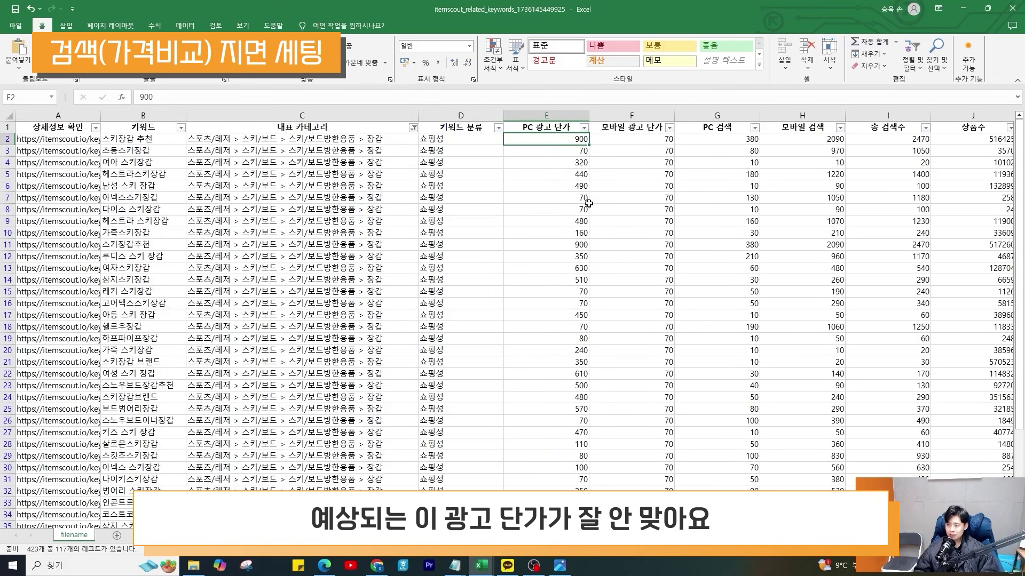
left_click_drag(638, 137, 647, 316)
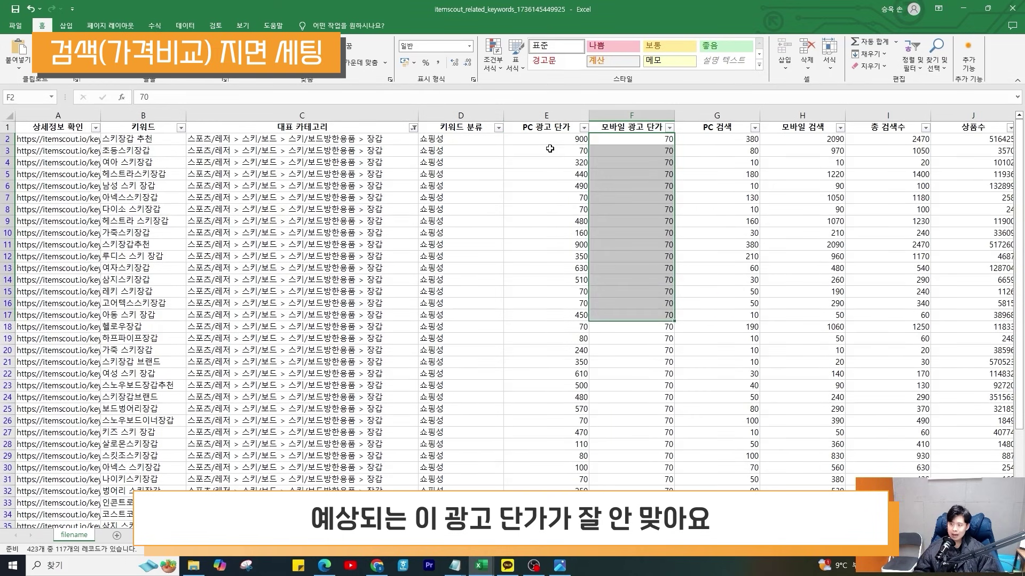
left_click_drag(549, 141, 578, 358)
left_click(567, 245)
left_click(557, 114)
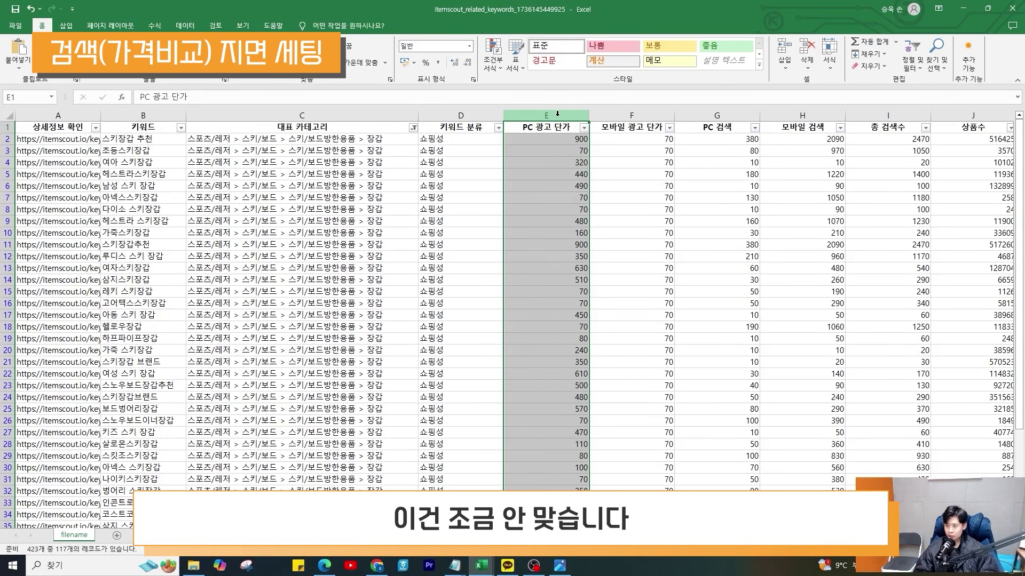
key("ctrl+minus")
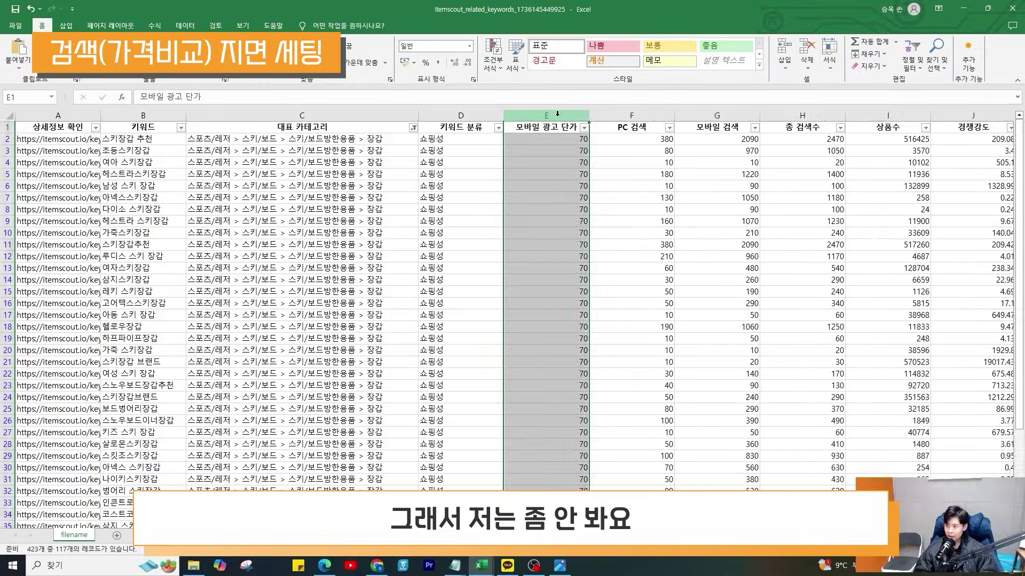
key("ctrl+minus")
Sort the filtered keyword list by 총 검색수 in descending order
left_click(717, 115)
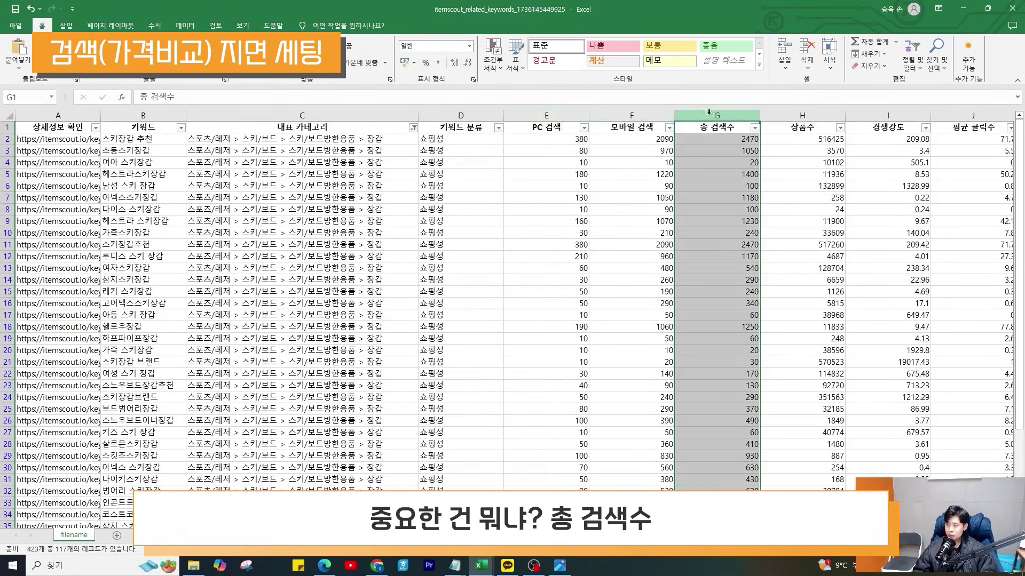
left_click(554, 110)
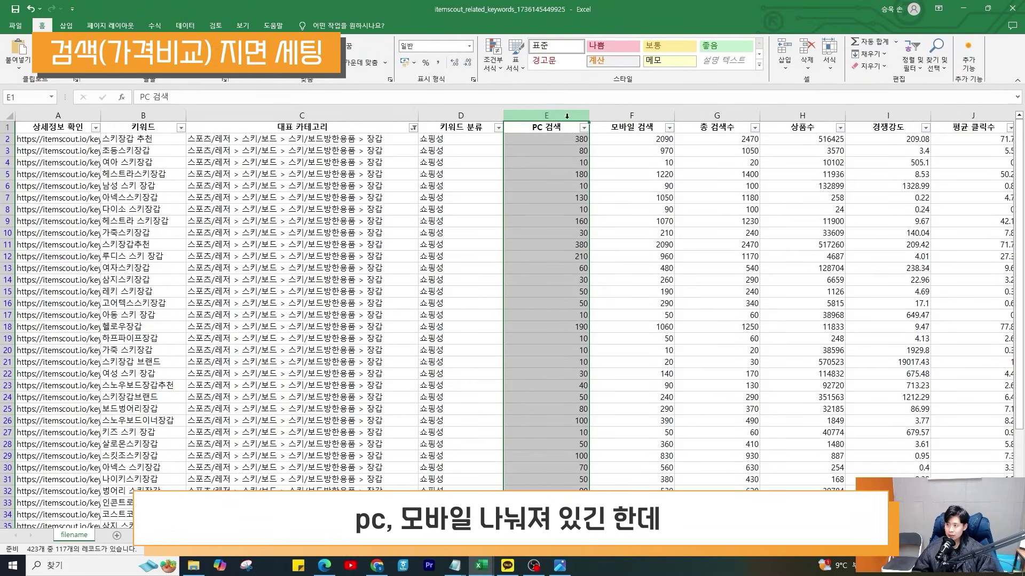
left_click(731, 174)
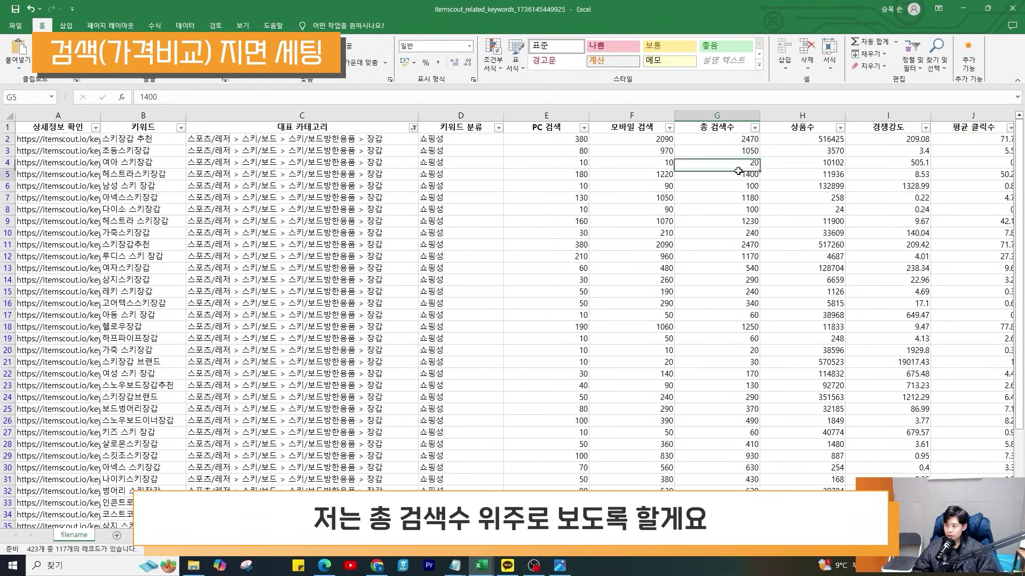
left_click(755, 128)
left_click(719, 156)
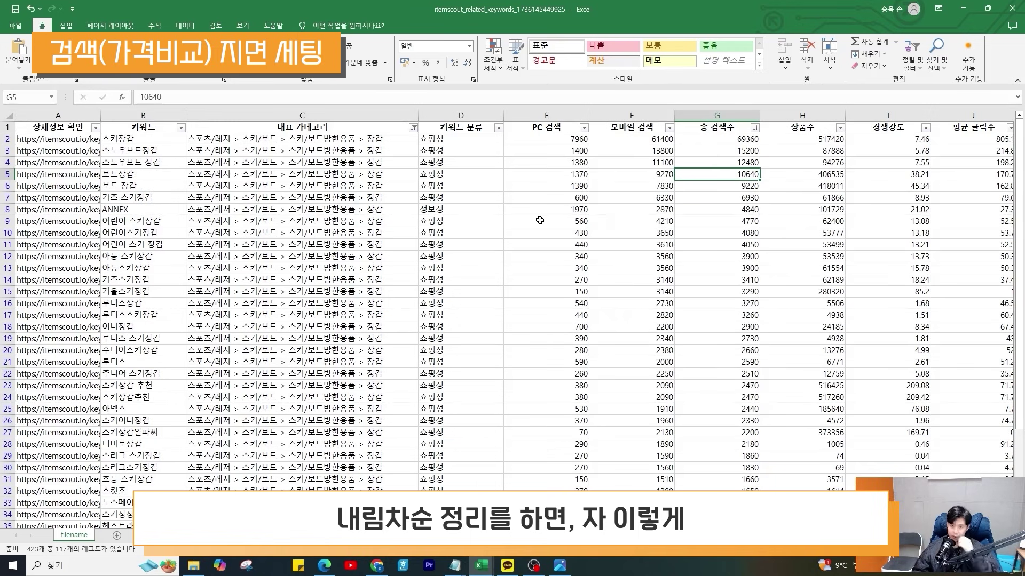
Review the sorted 총 검색수 values and select the first keyword, 스키장갑
left_click(708, 139)
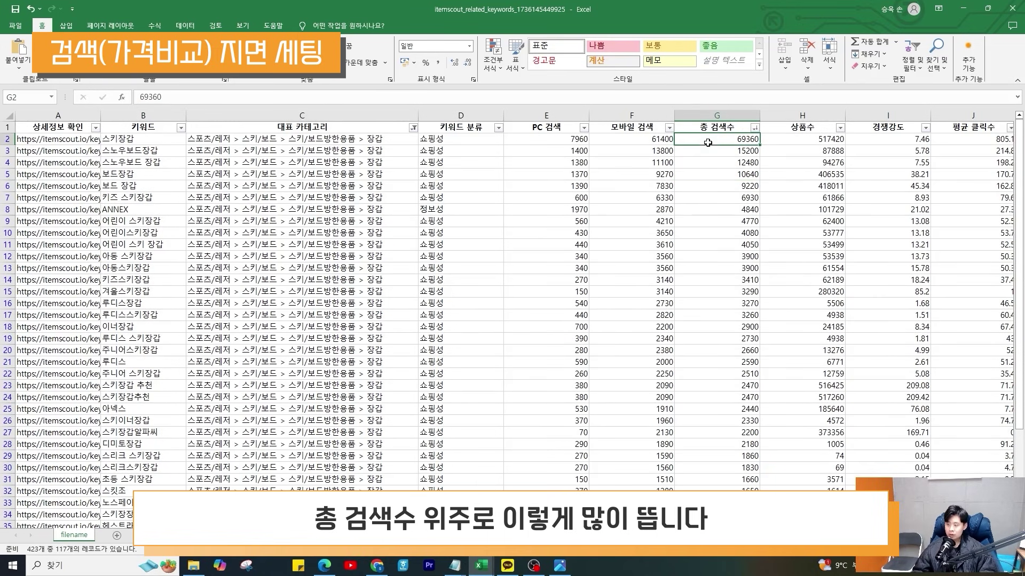
left_click_drag(736, 139, 721, 480)
left_click(802, 397)
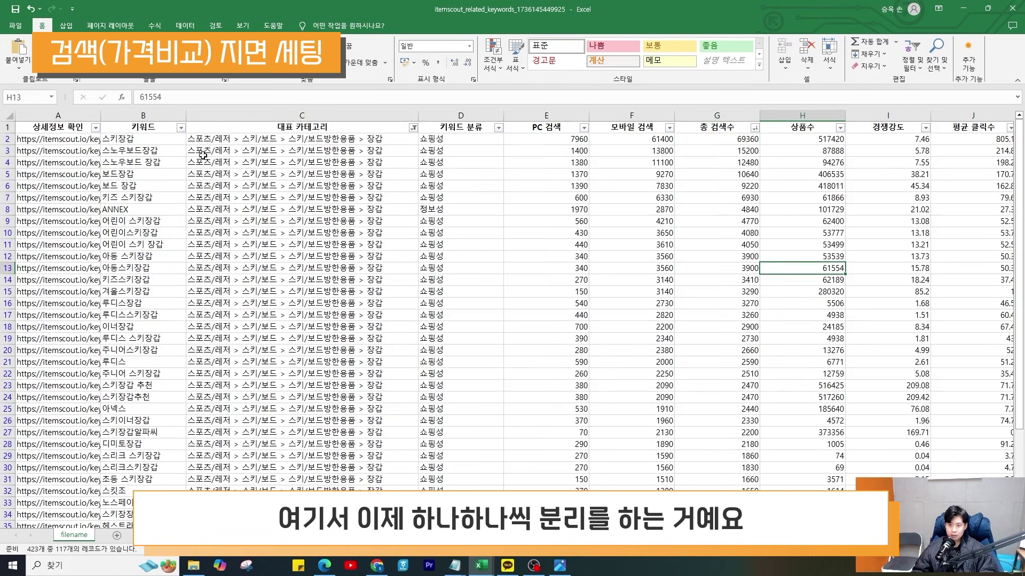
left_click(147, 137)
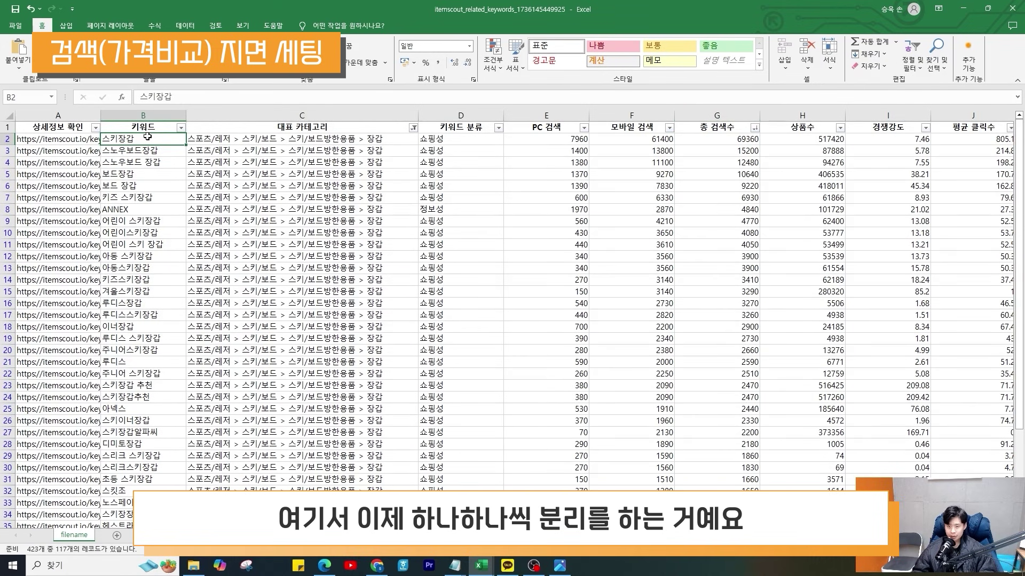
Apply the 좋음 cell style to the keywords 스키장갑, 스노우보드장갑, 스노우보드 장갑, 보드장갑 and 보드 장갑
left_click(721, 48)
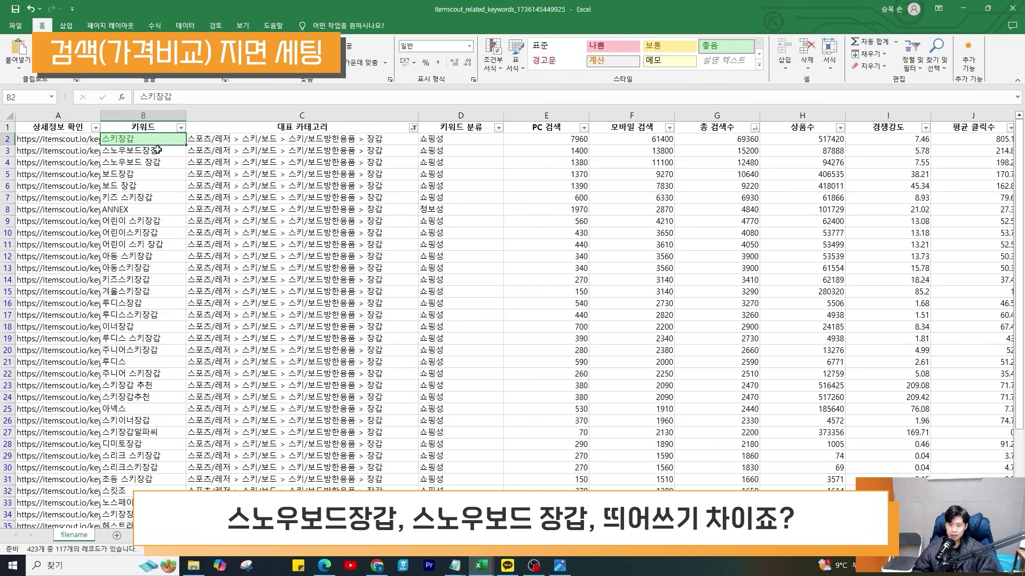
left_click_drag(140, 151, 159, 158)
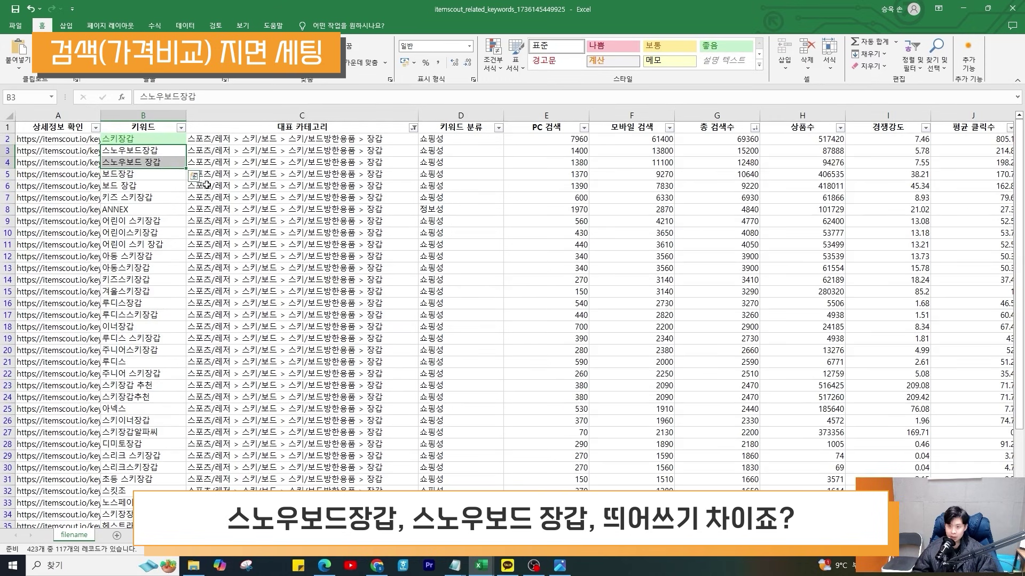
left_click(721, 47)
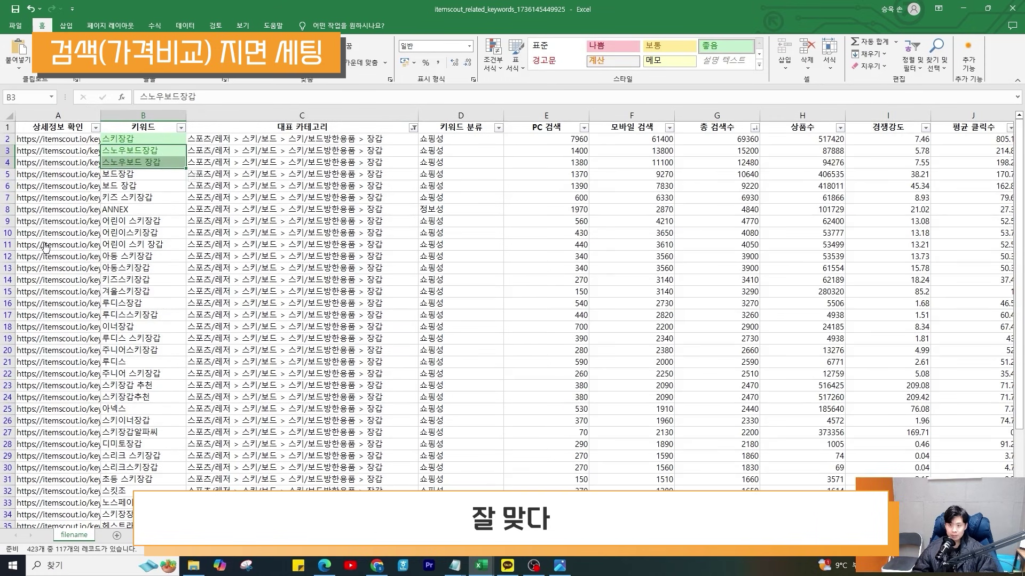
left_click_drag(147, 173, 147, 186)
left_click(721, 47)
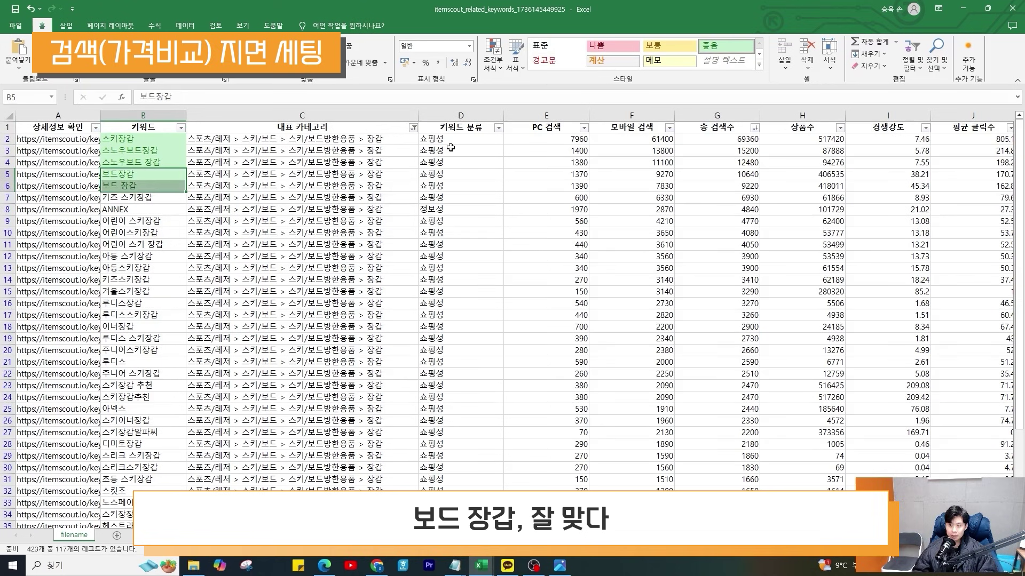
Try the 좋음 style on 키즈 스키장갑, then mark that keyword with the 보통 style instead
left_click(160, 198)
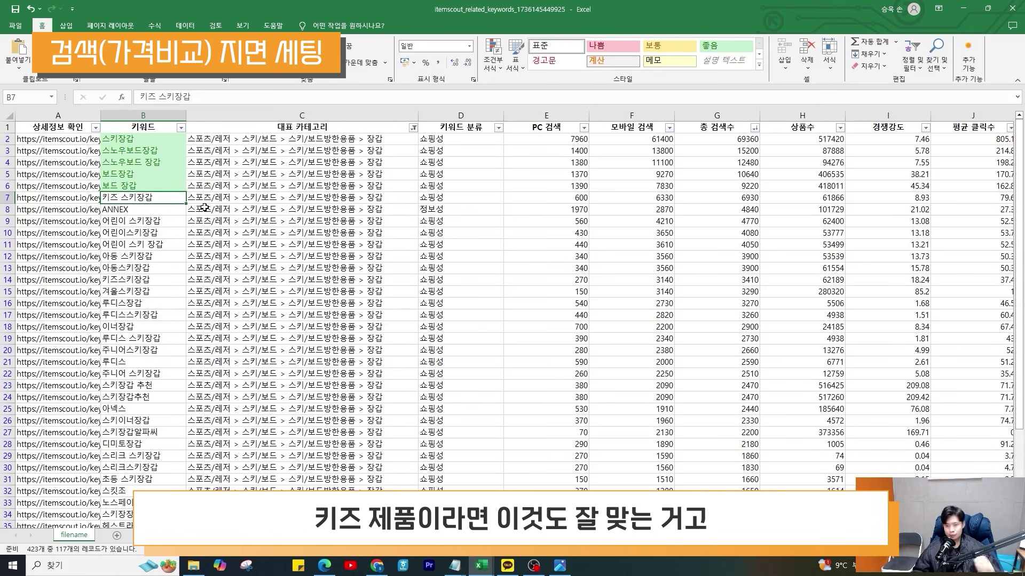
left_click(727, 47)
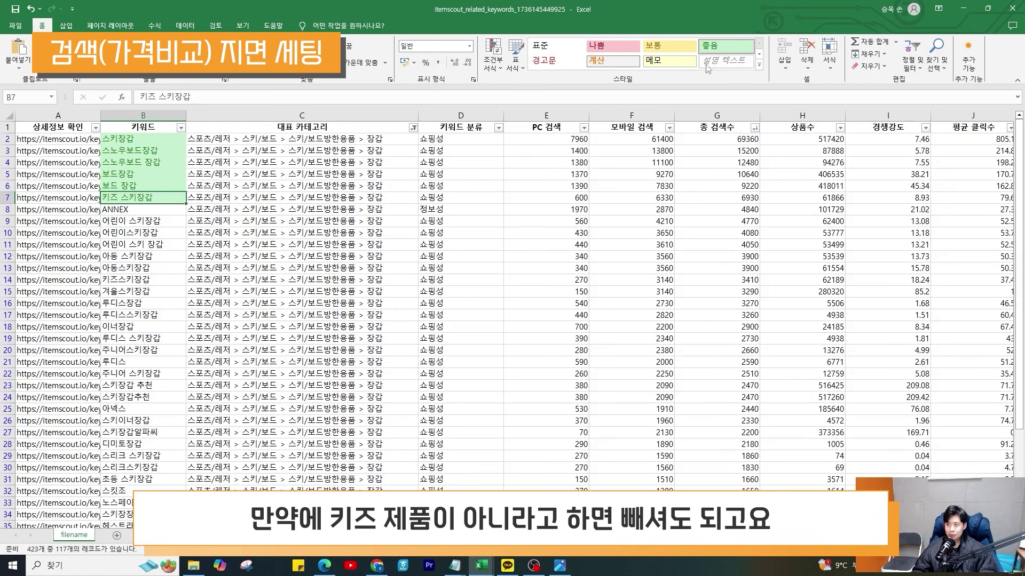
left_click(668, 46)
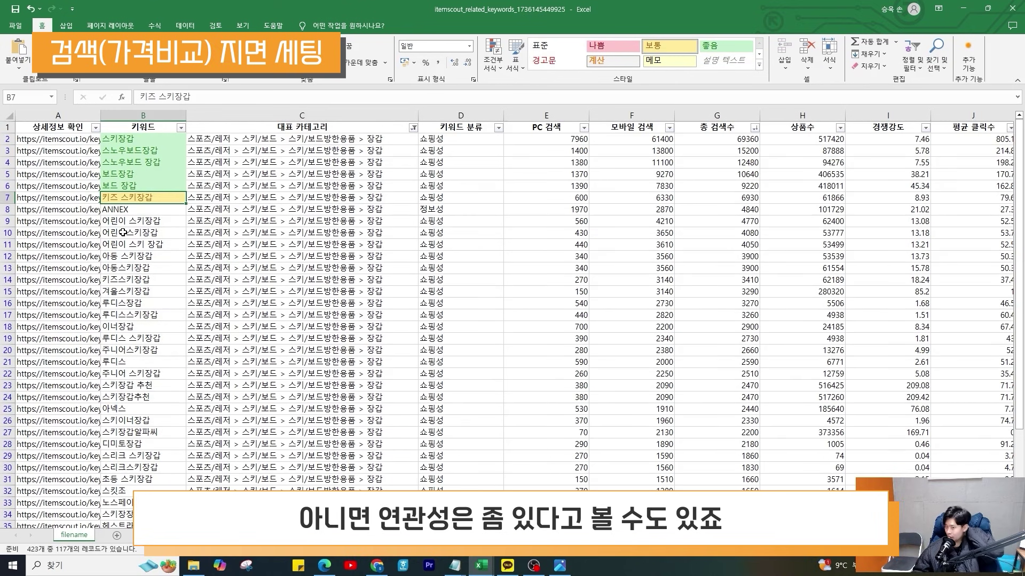
Delete the row of the brand keyword ANNEX
left_click(131, 209)
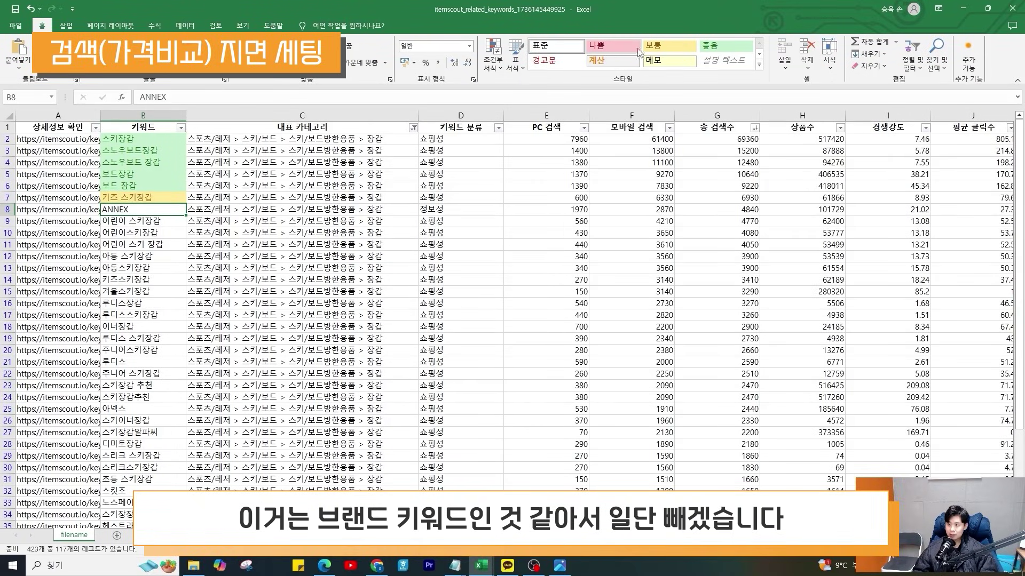
left_click(4, 209)
key("ctrl+minus")
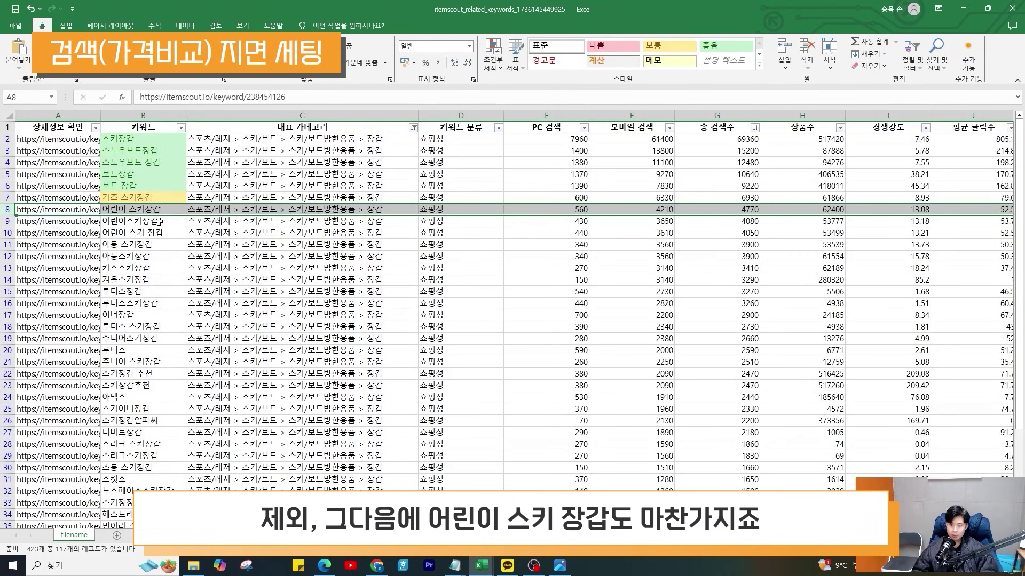
Apply the 보통 style to the children's keywords from 어린이 스키장갑 to 키즈스키장갑, and the 좋음 style to 겨울스키장갑
left_click_drag(158, 224, 156, 268)
left_click(669, 46)
key("F4")
left_click(143, 279)
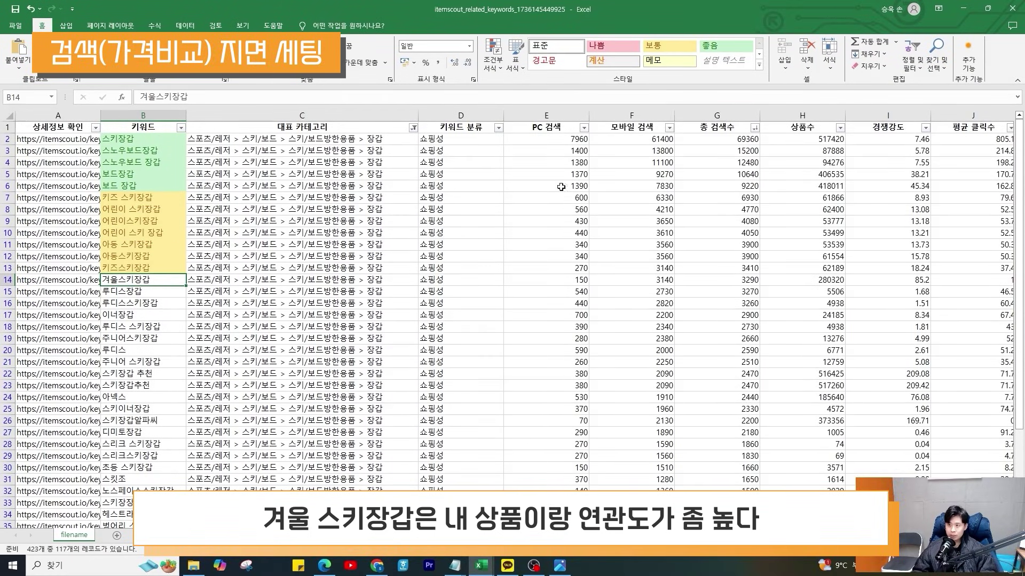
left_click(724, 46)
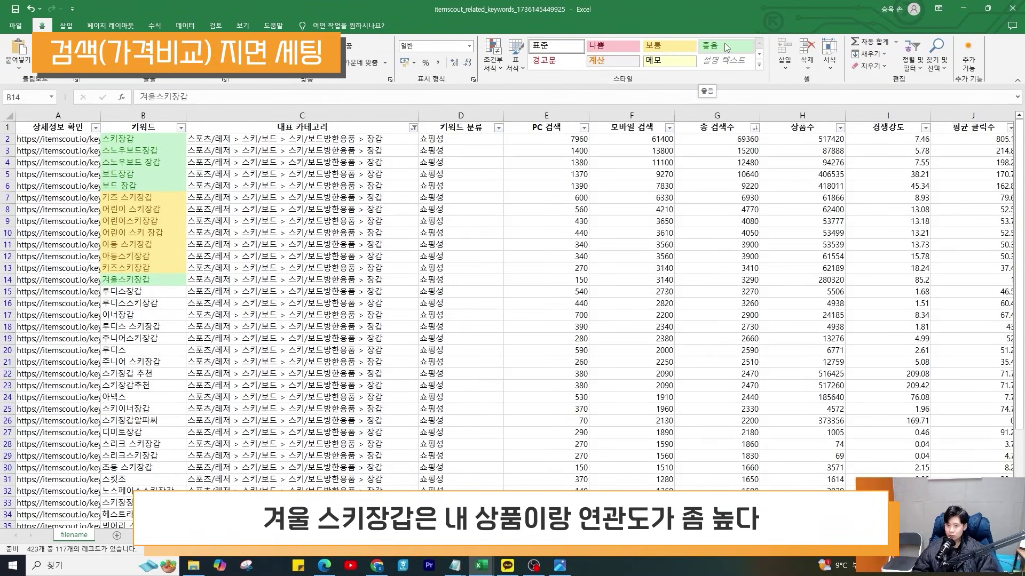
Delete the rows of the brand keywords 루디스장갑 and 루디스스키장갑
left_click(160, 303)
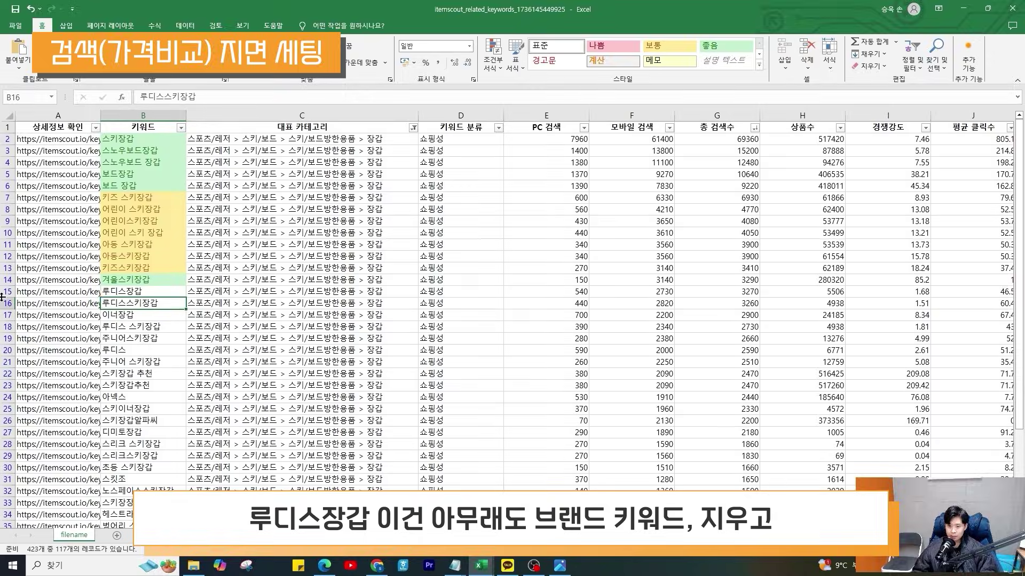
left_click(7, 291)
key("ctrl+minus")
key("ctrl+minus")
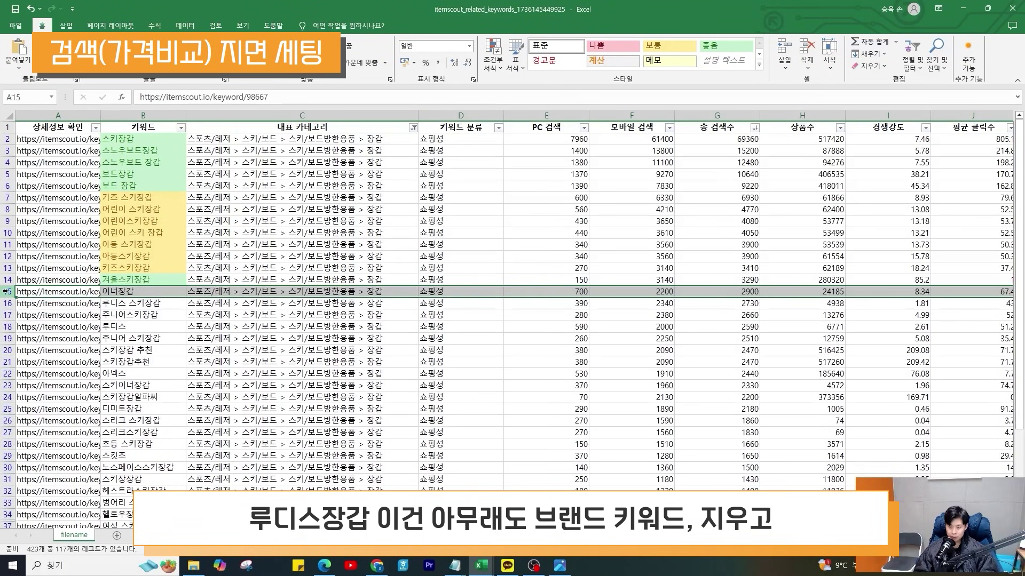
Mark 이너장갑 and the 주니어 ski-glove keywords with the 보통 style, deleting the 루디스 brand rows among them
left_click(146, 295)
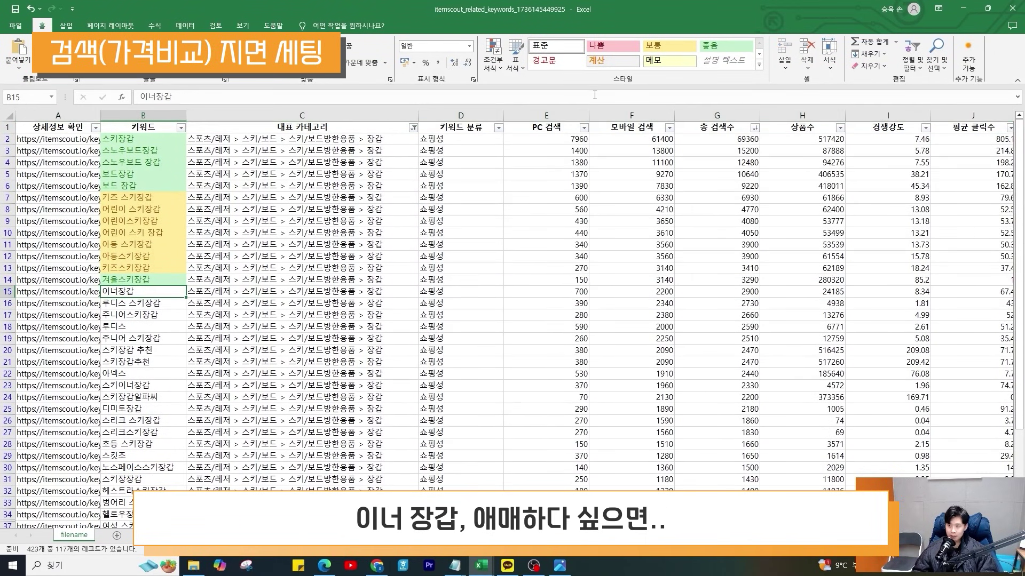
left_click(667, 46)
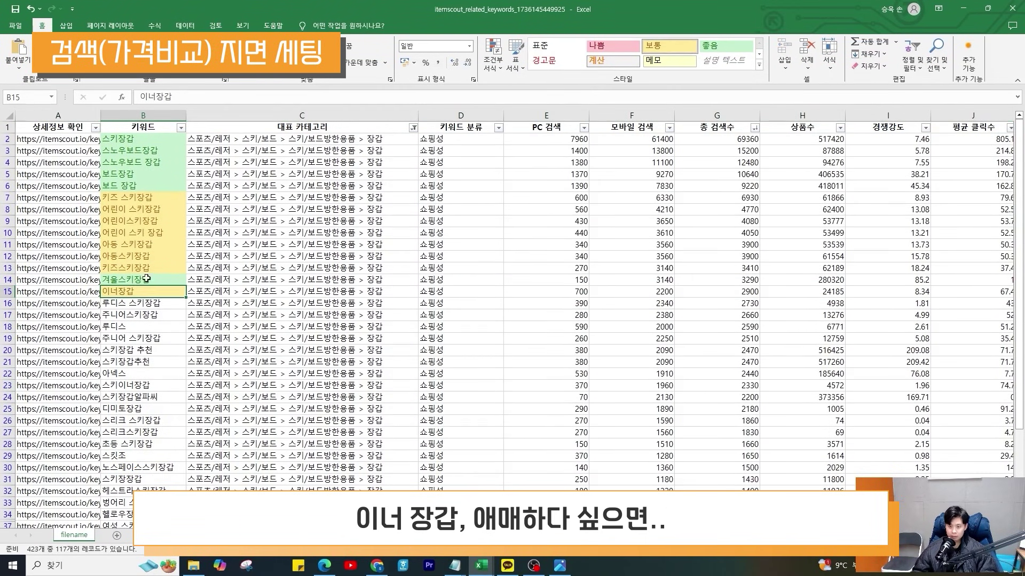
left_click(11, 303)
key("ctrl+minus")
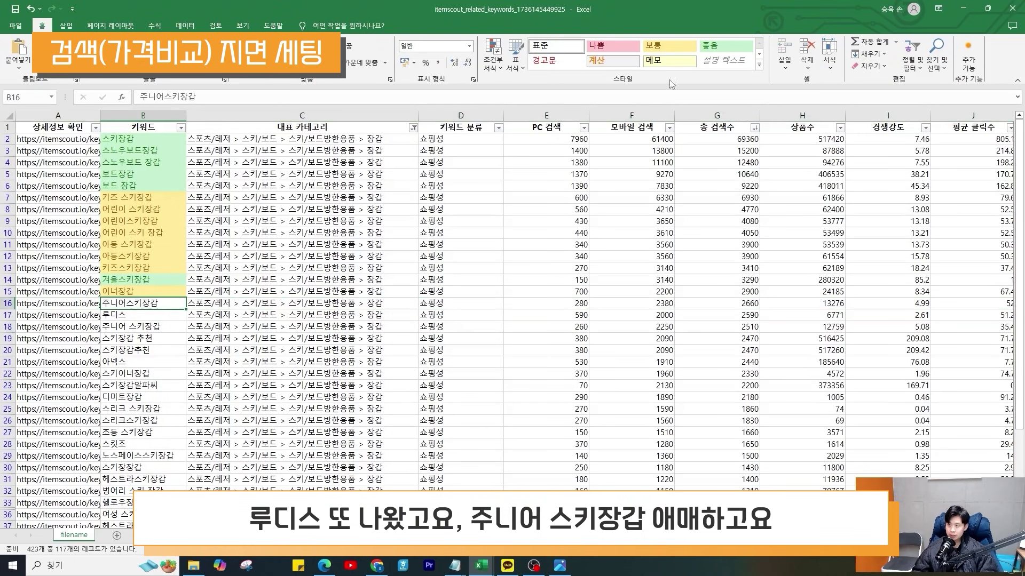
left_click(667, 46)
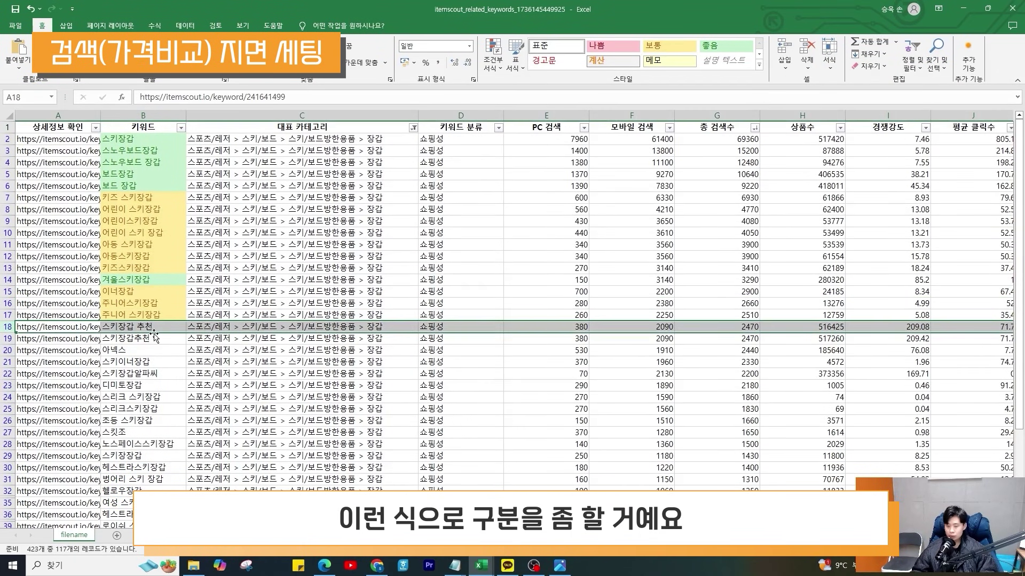
Delete the row of the brand keyword 아넥스 and apply the 좋음 style to 스키이너장갑
left_click(158, 347)
key("shift+space")
key("ctrl+minus")
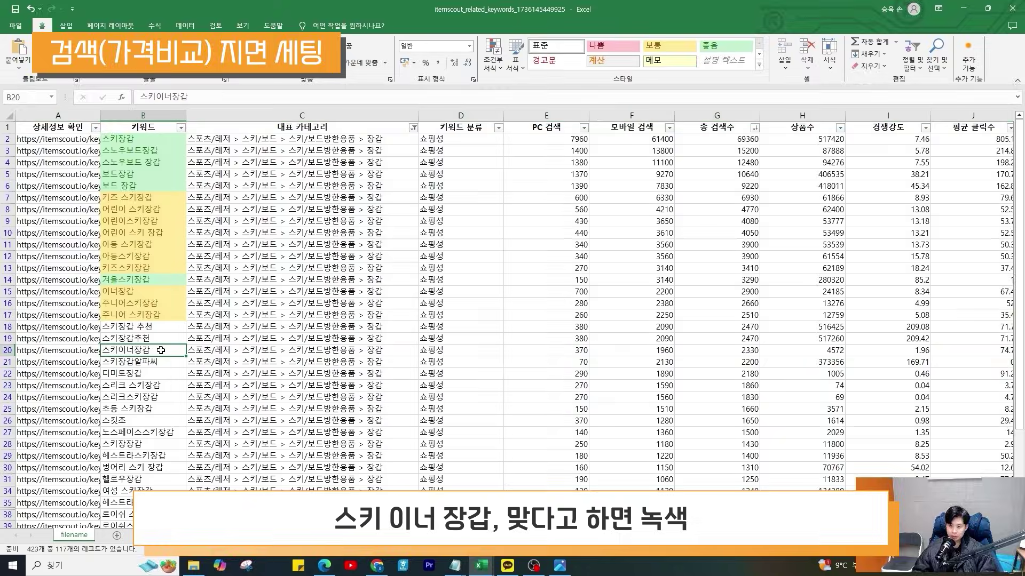
left_click(717, 47)
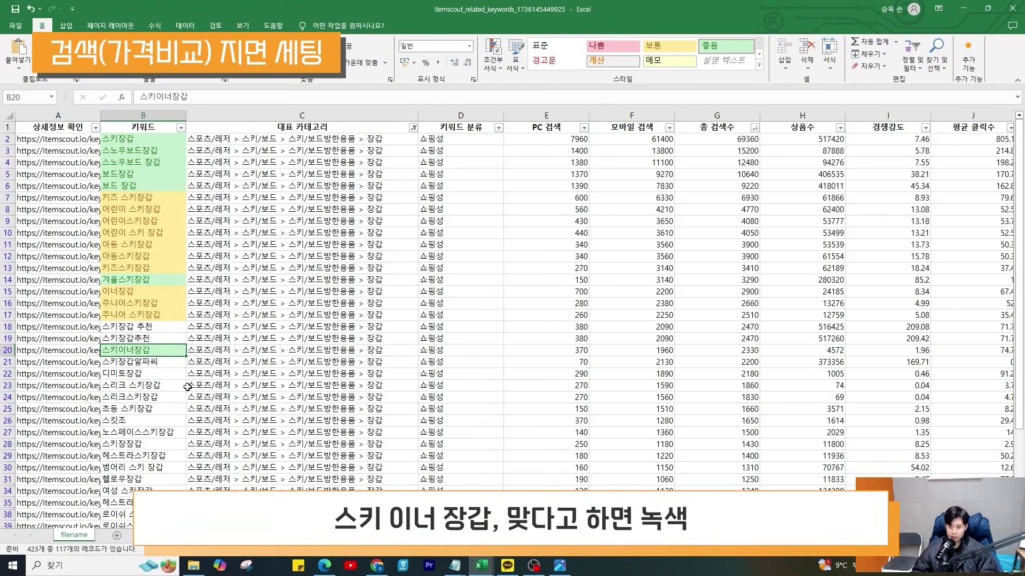
Delete the rows of 스키장갑알파씨, 디미토장갑, 스리크 스키장갑 and 스리크스키장갑
left_click(4, 362)
key("ctrl+minus")
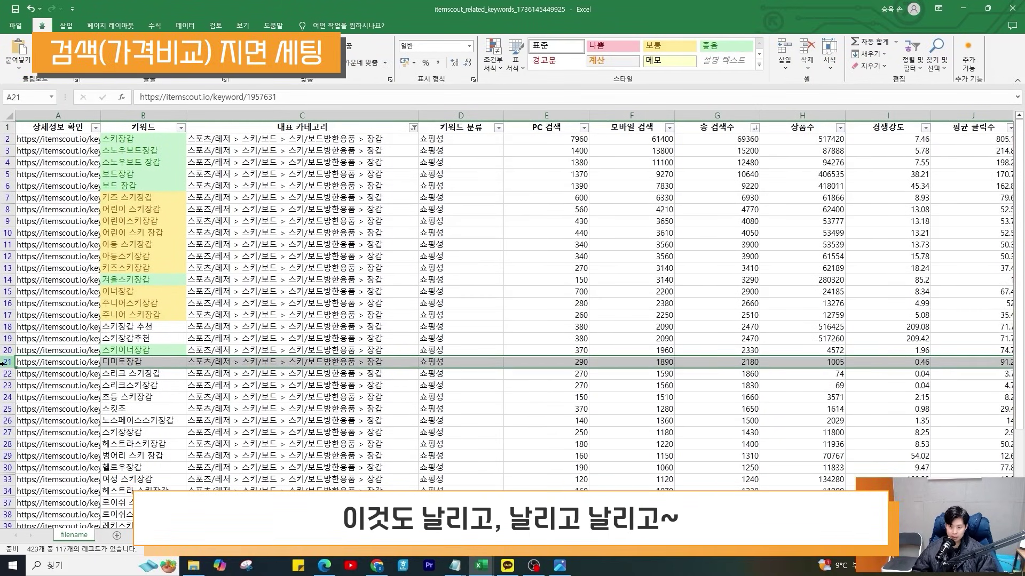
key("ctrl+minus")
key("ctrl+minus")
key("ctrl+minus")
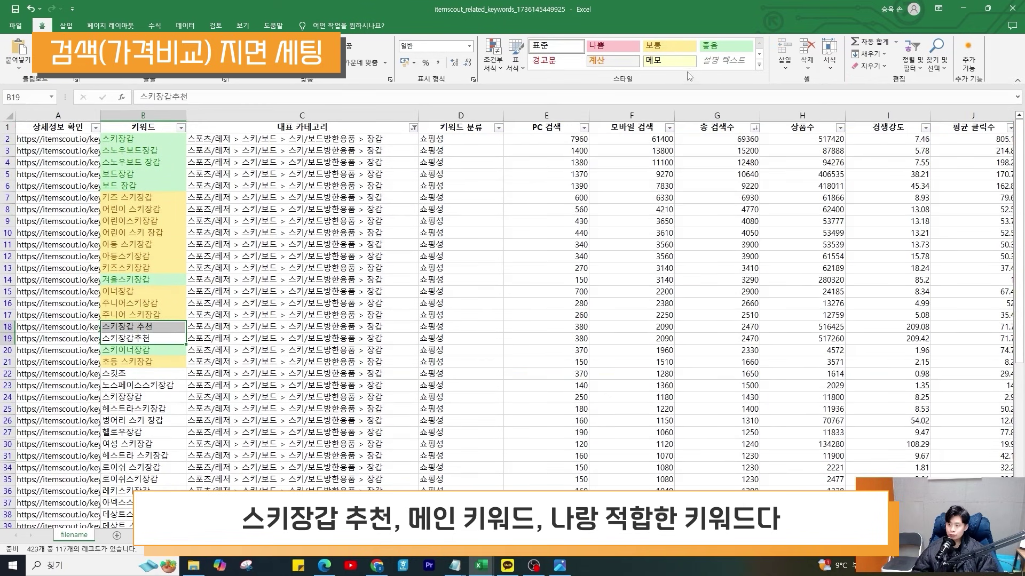
Apply the 좋음 style to 스키장갑 추천, 스키장갑추천 and 벙어리 스키 장갑
left_click(736, 48)
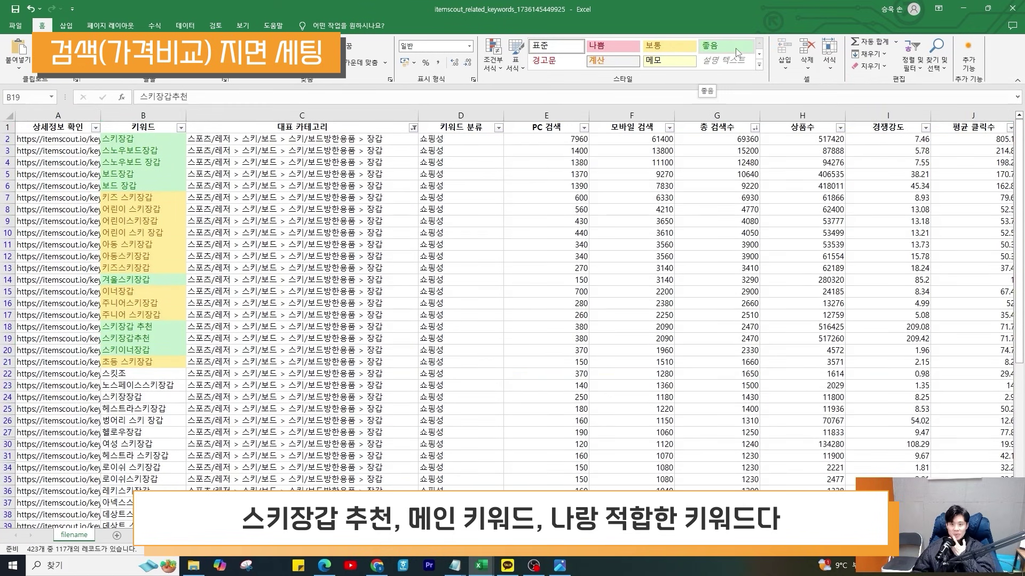
left_click_drag(143, 327, 143, 338)
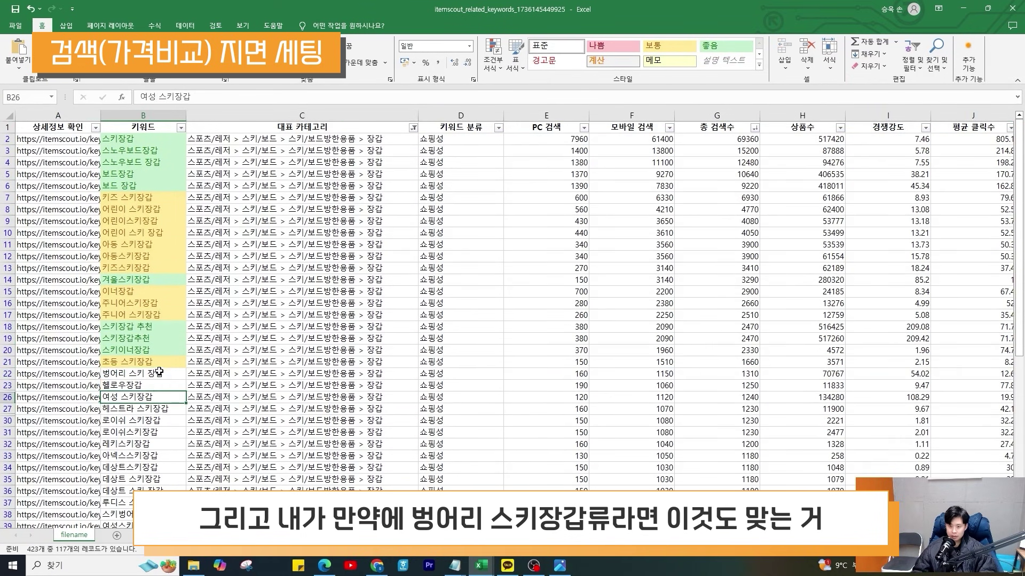
left_click(170, 373)
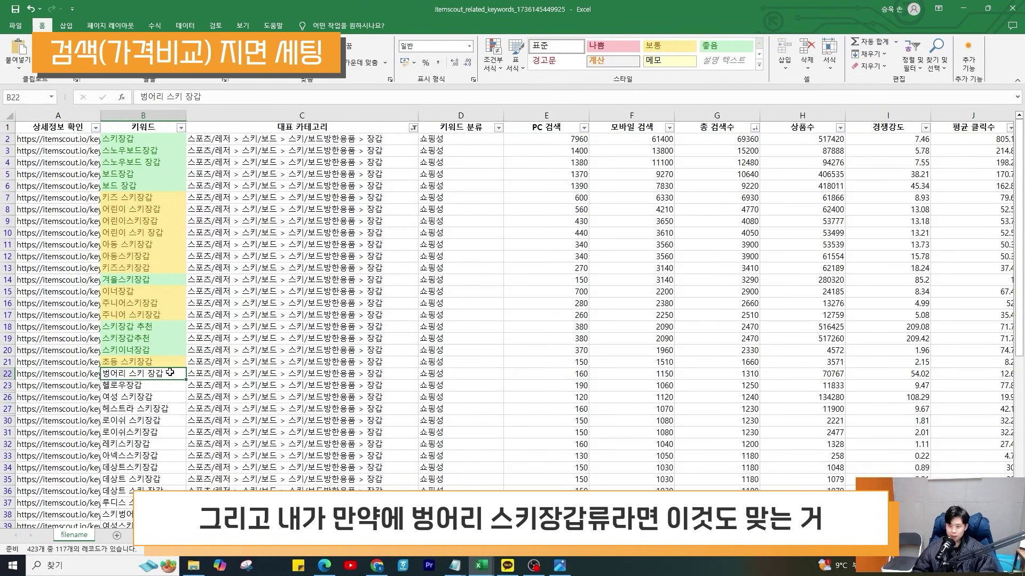
left_click(725, 48)
Delete the row of 헬로우장갑 and mark 여성 스키장갑 with the 좋음 style
key("Down")
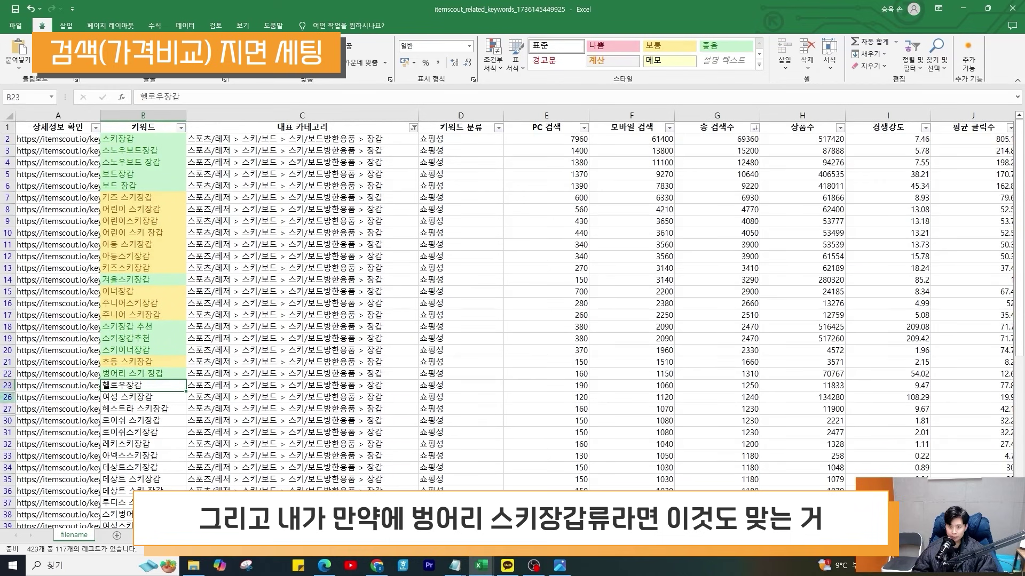
key("ctrl+minus")
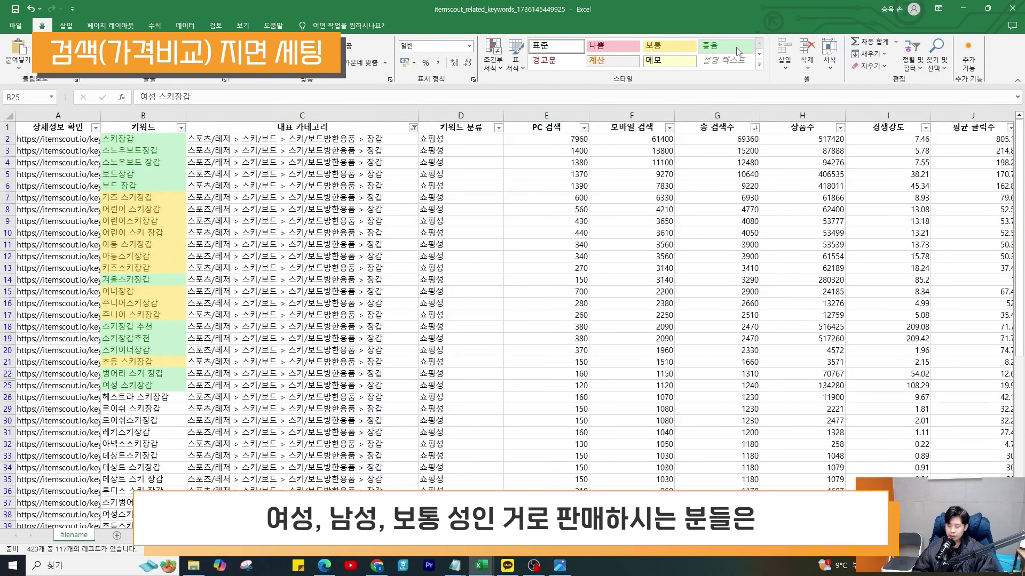
left_click(735, 47)
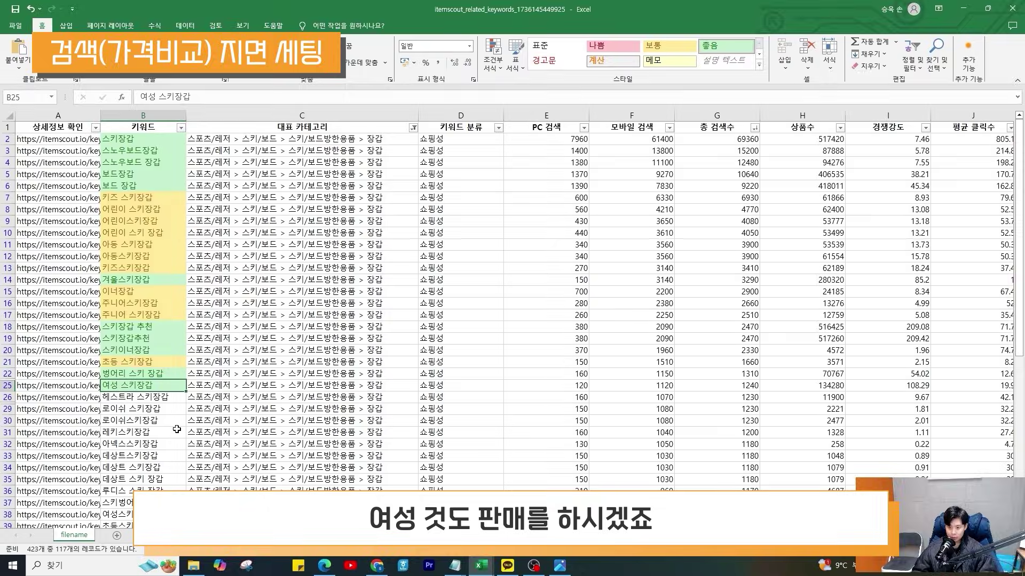
Delete the brand keyword rows from 헤스트라 스키장갑 through 루디스 스키 장갑, including the 로이쉬, 레키, 아넥스 and 데상트 keywords
left_click(7, 397)
key("ctrl+minus")
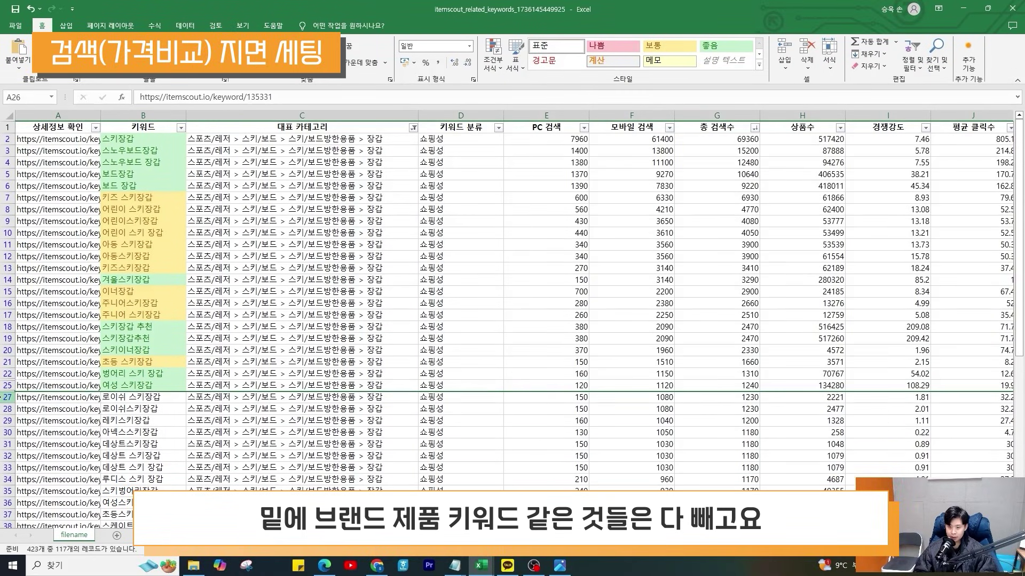
left_click(3, 397)
key("ctrl+minus")
key("ctrl+minus")
key("ctrl+minus")
key("ctrl+minus")
key("ctrl+minus")
key("ctrl+minus")
key("ctrl+minus")
key("ctrl+minus")
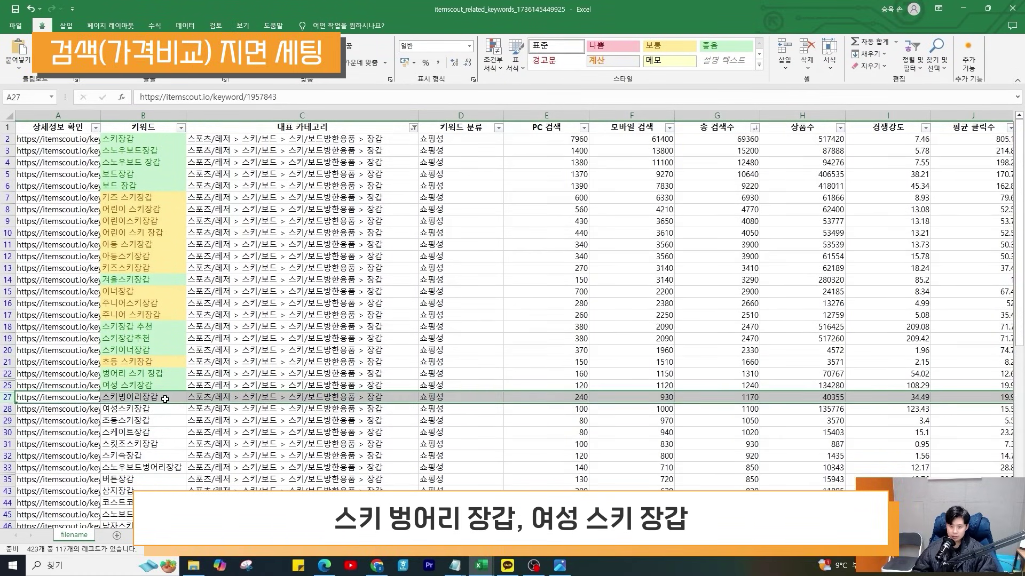
Apply the 좋음 style to the keywords 스키벙어리장갑 and 여성스키장갑
left_click(165, 399)
left_click(739, 47)
left_click(119, 409)
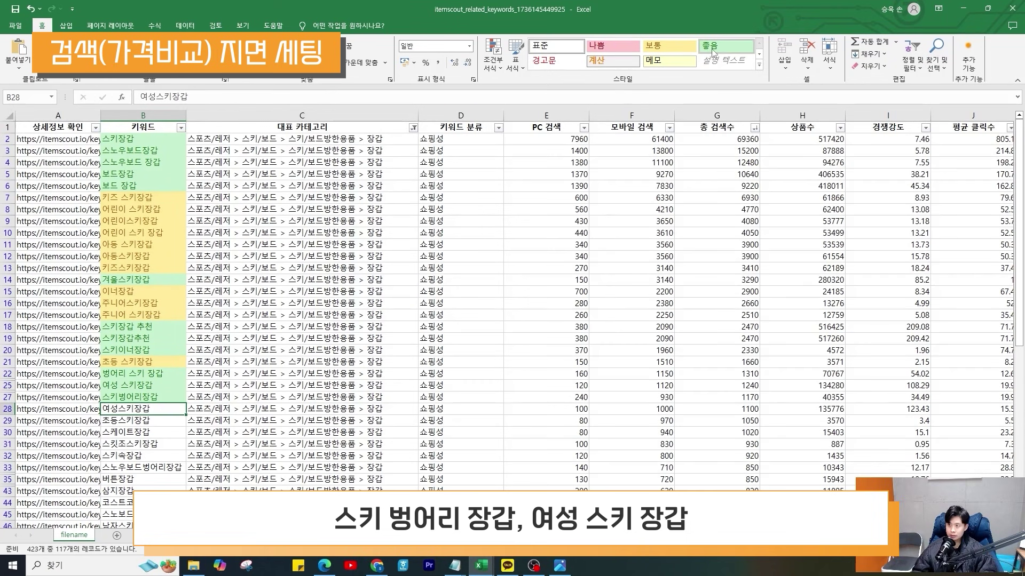
left_click(739, 47)
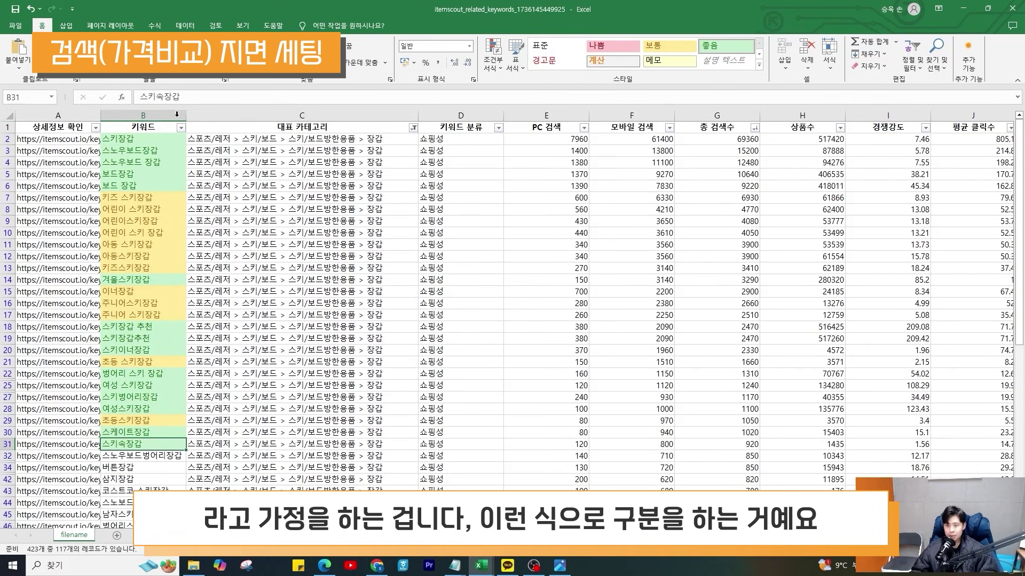
Review the colour-coded keywords by highlighting the green group 스키장갑 to 보드 장갑, 겨울스키장갑, and the yellow group 키즈 스키장갑 to 키즈스키장갑
left_click_drag(128, 139, 145, 435)
left_click(142, 141)
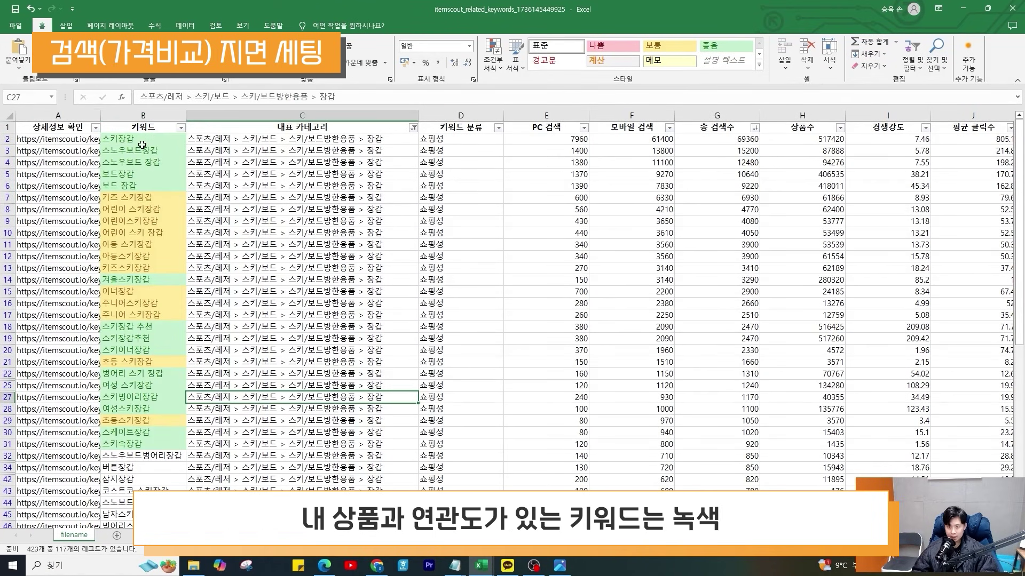
left_click_drag(142, 155, 145, 184)
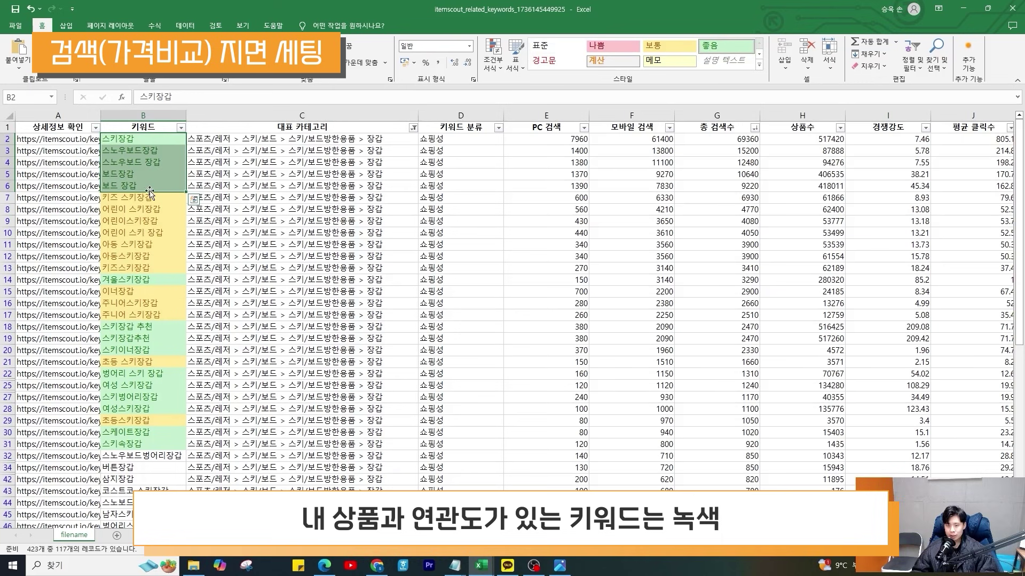
left_click(152, 281)
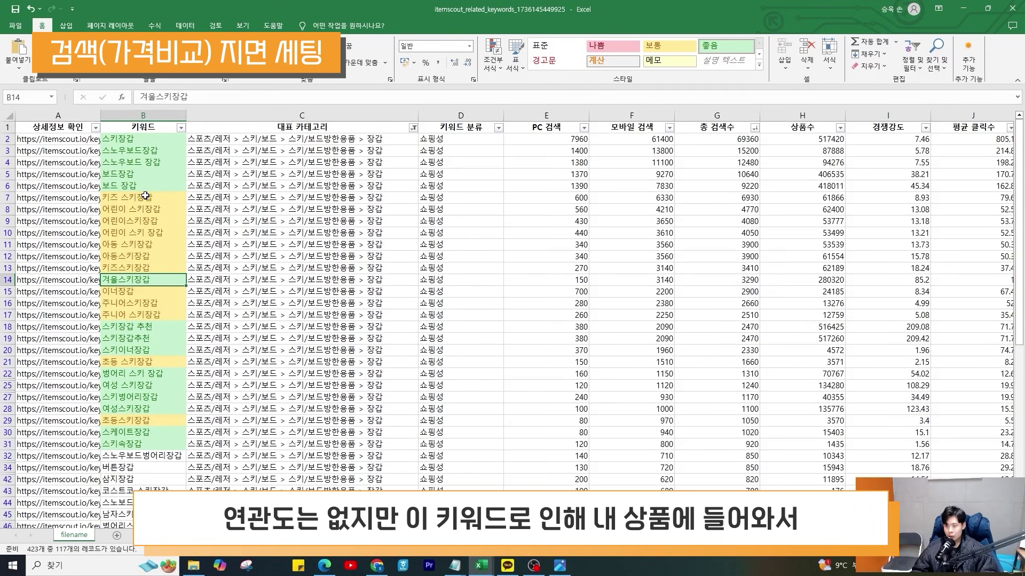
left_click_drag(145, 196, 145, 269)
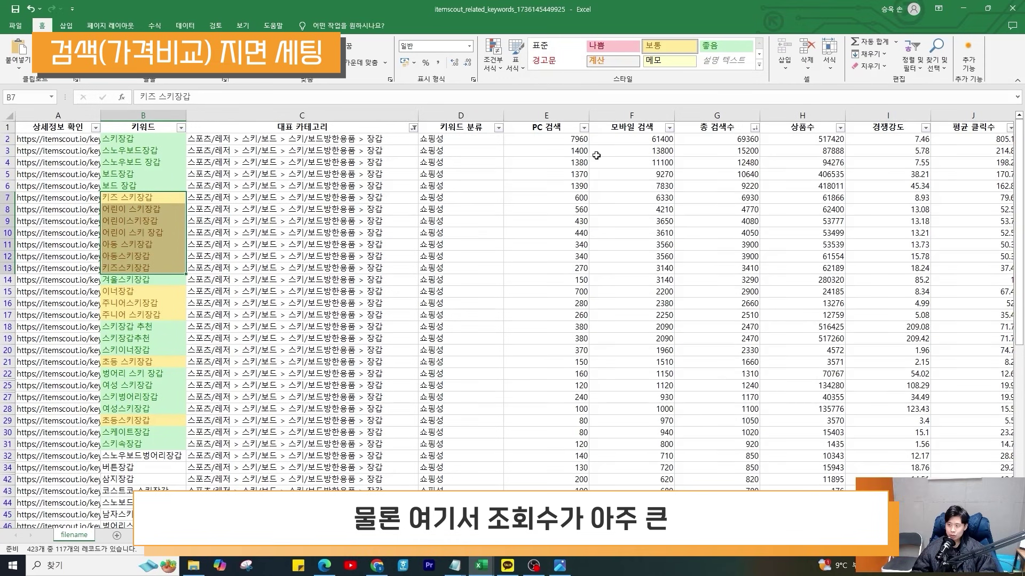
Try marking the three main keywords 스키장갑 to 스노우보드 장갑 with the 나쁨 style, and undo it
left_click(10, 141)
left_click(155, 151)
left_click_drag(150, 164, 150, 139)
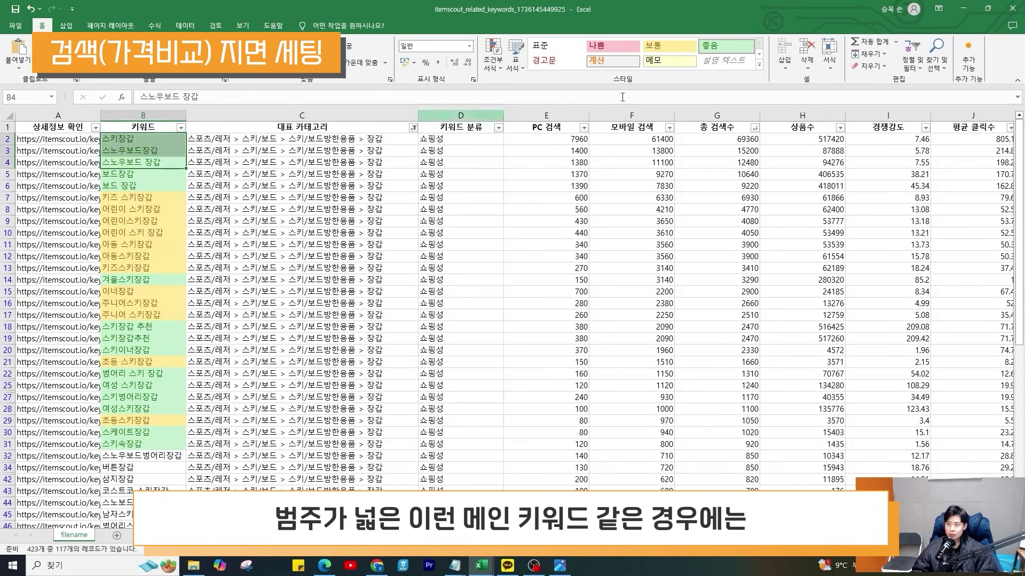
left_click(620, 46)
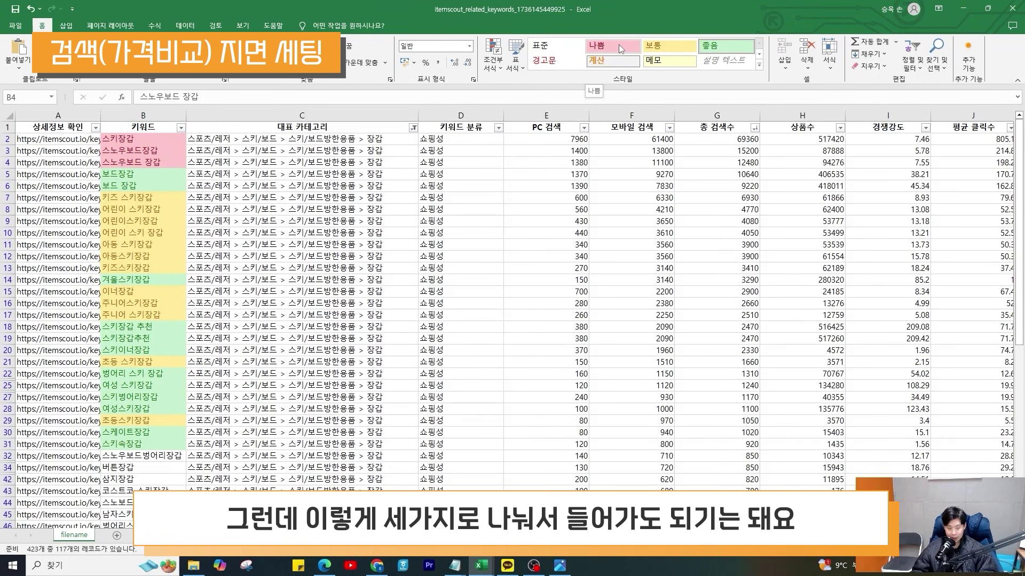
key("ctrl+z")
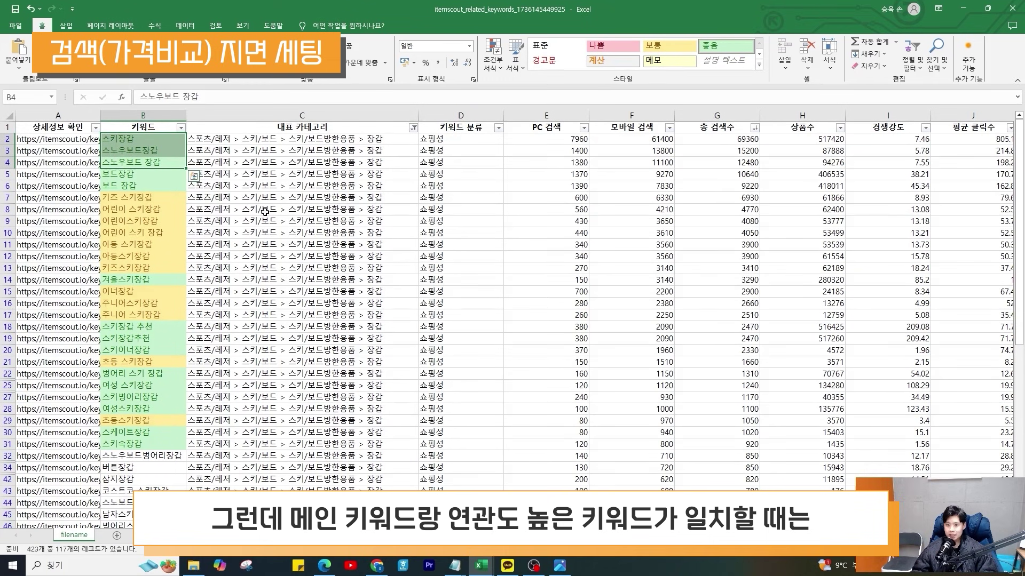
Apply the 좋음 style to the keywords 스노우보드벙어리장갑, 스노보드장갑 and 남자스키장갑
left_click_drag(144, 185, 144, 138)
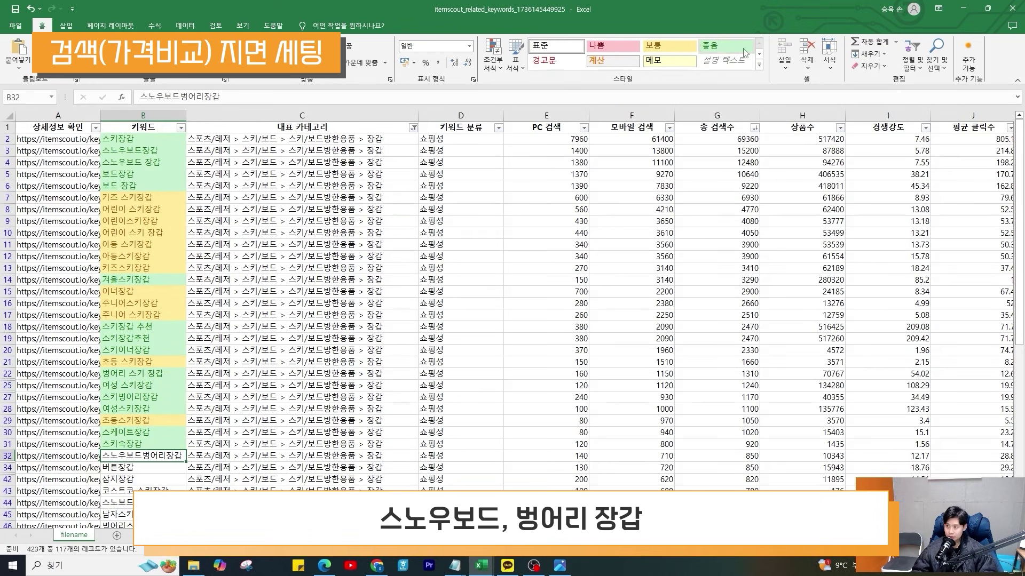
left_click(724, 46)
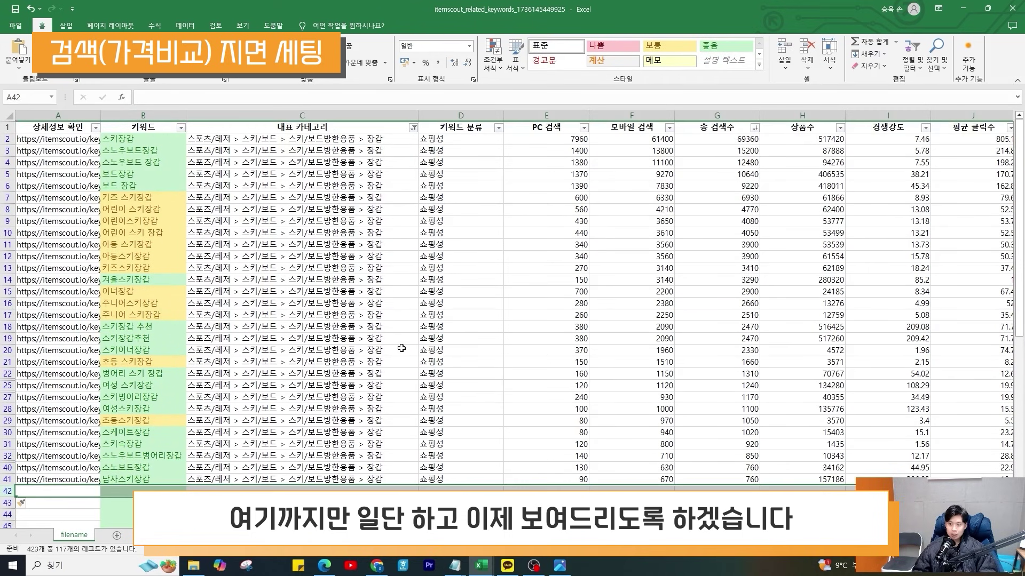
Review the finished keyword list by highlighting 스키장갑 to 보드 장갑 and the whole range from 스키장갑 to 남자스키장갑
left_click_drag(136, 142, 145, 185)
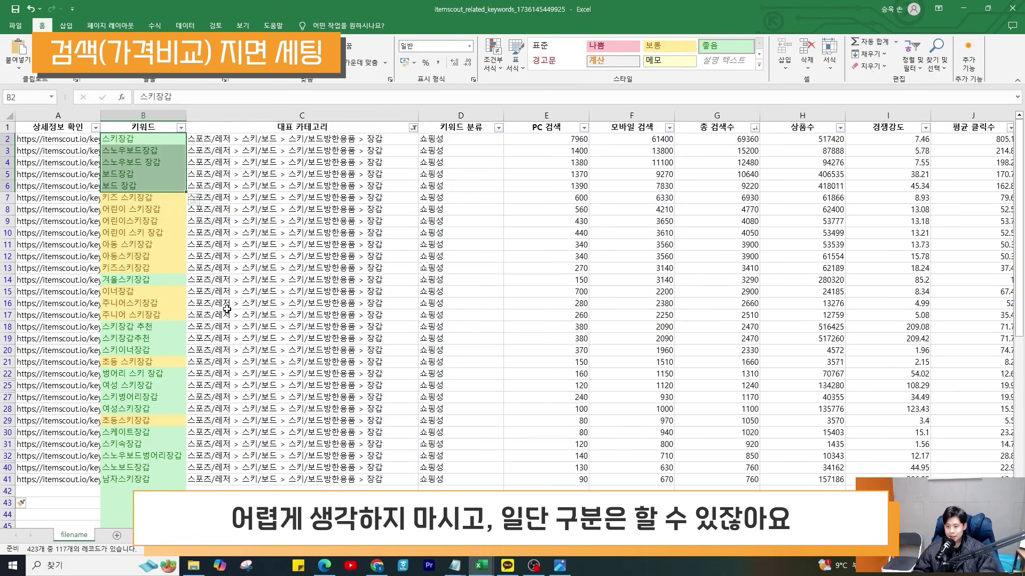
left_click_drag(160, 479, 151, 142)
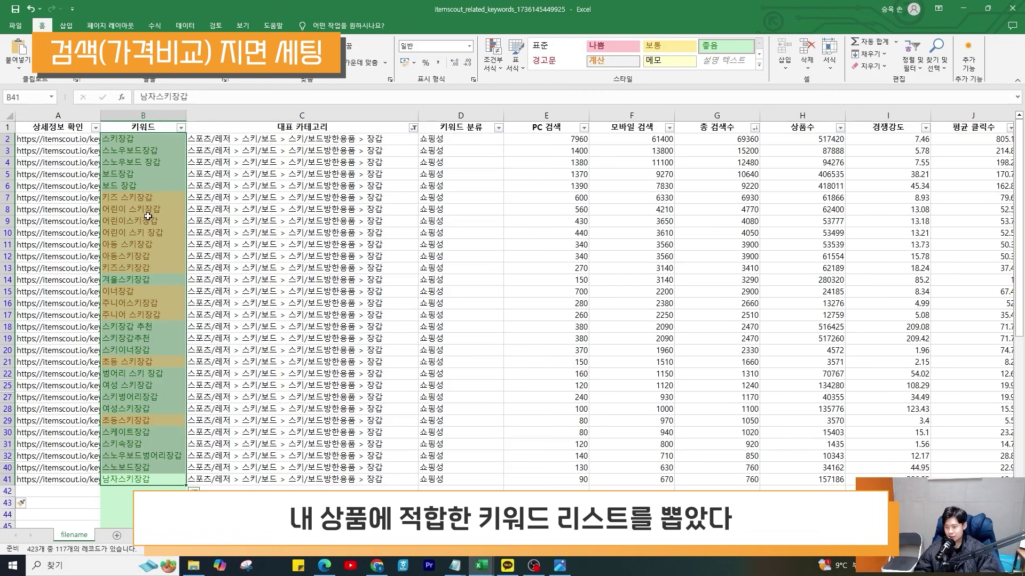
left_click(302, 503)
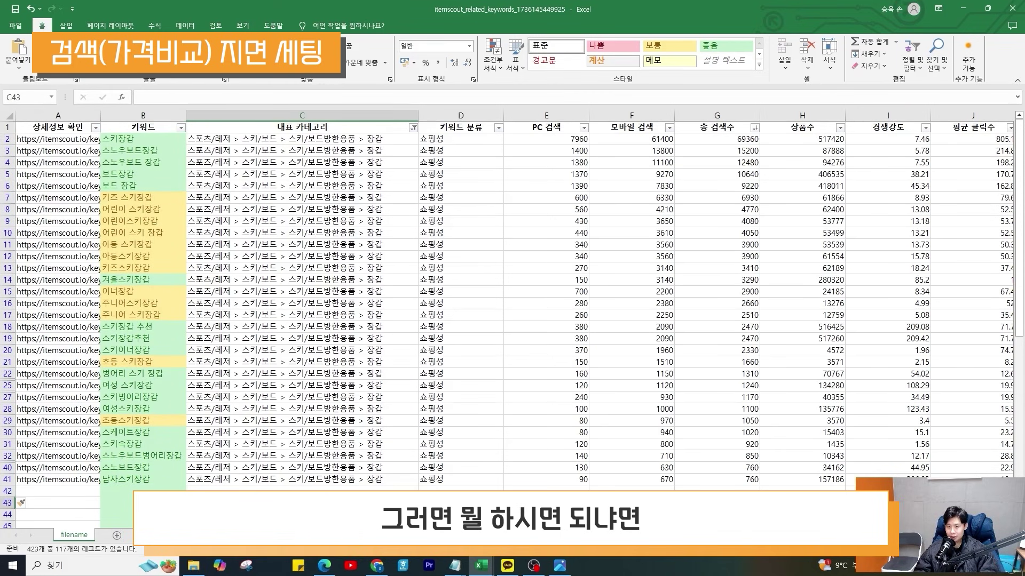
left_click_drag(147, 479, 153, 140)
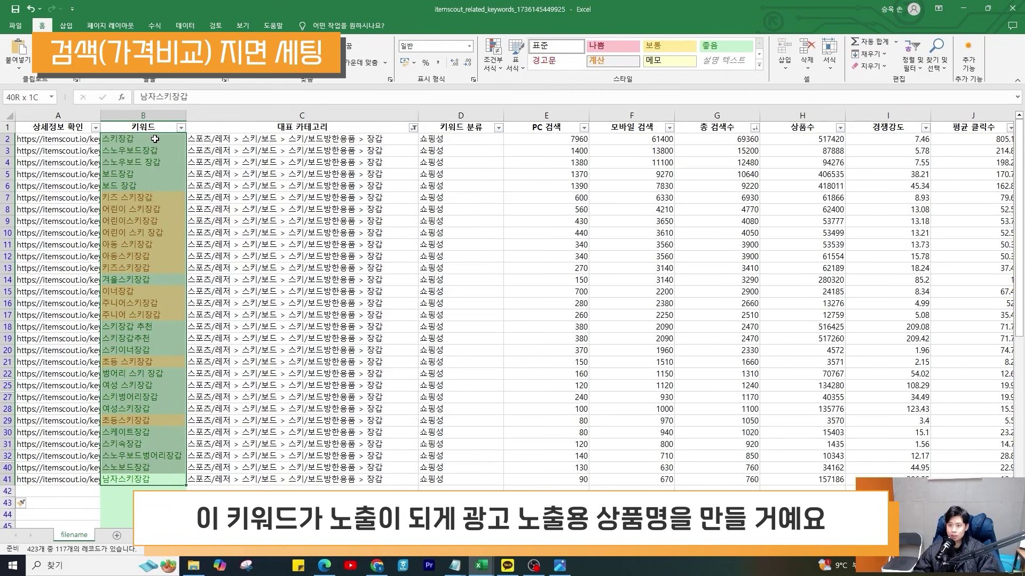
Switch to the Naver search ad page in Chrome and open the glove ad's edit form to examine the 노출용 상품명 field
left_click(376, 565)
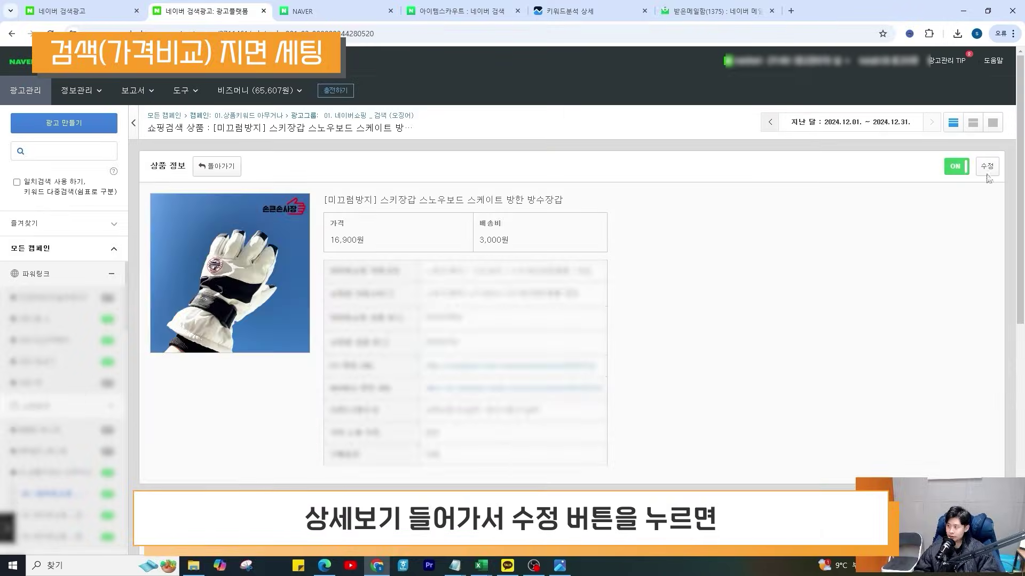
left_click(987, 174)
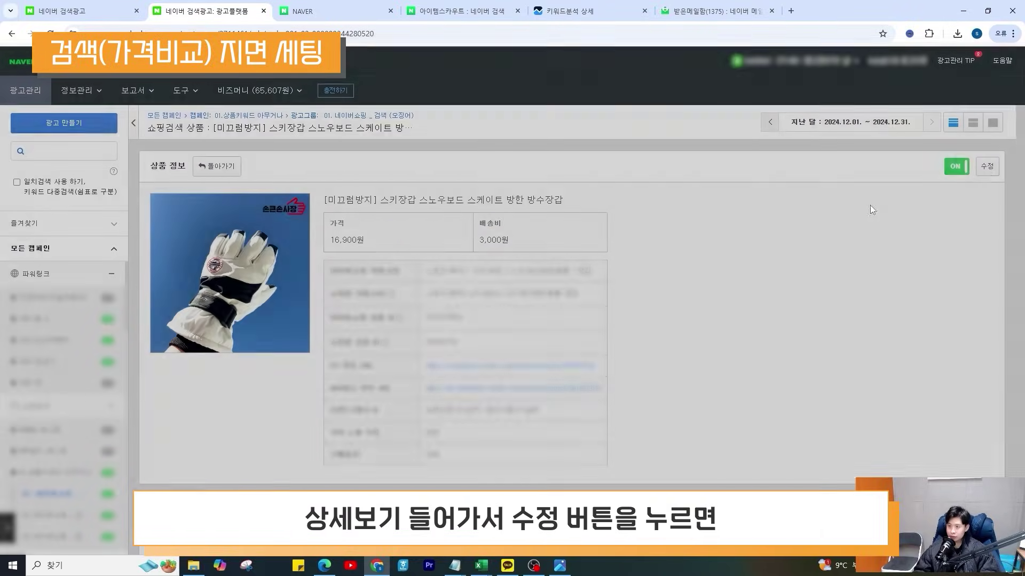
left_click_drag(245, 136, 281, 142)
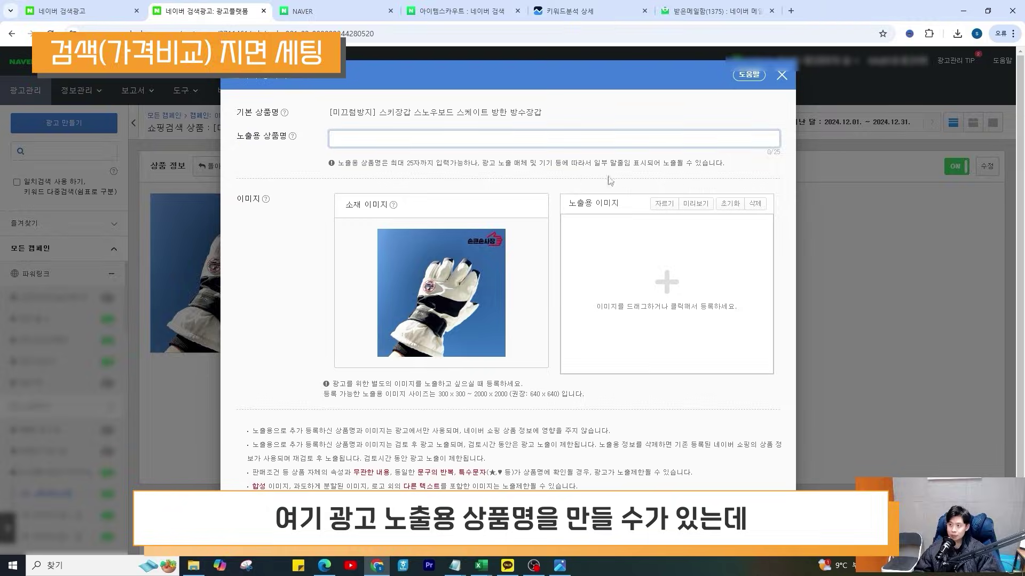
Switch back to the Excel keyword list and highlight the keywords from 스키장갑 to 키즈 스키장갑
left_click(487, 565)
left_click(598, 520)
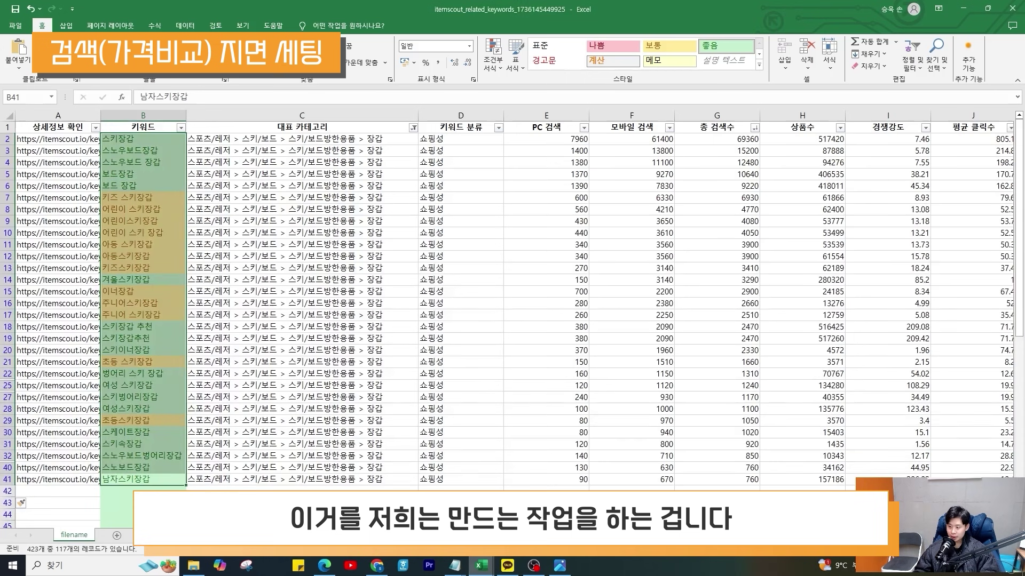
left_click(291, 266)
left_click_drag(129, 140, 131, 197)
left_click(244, 199)
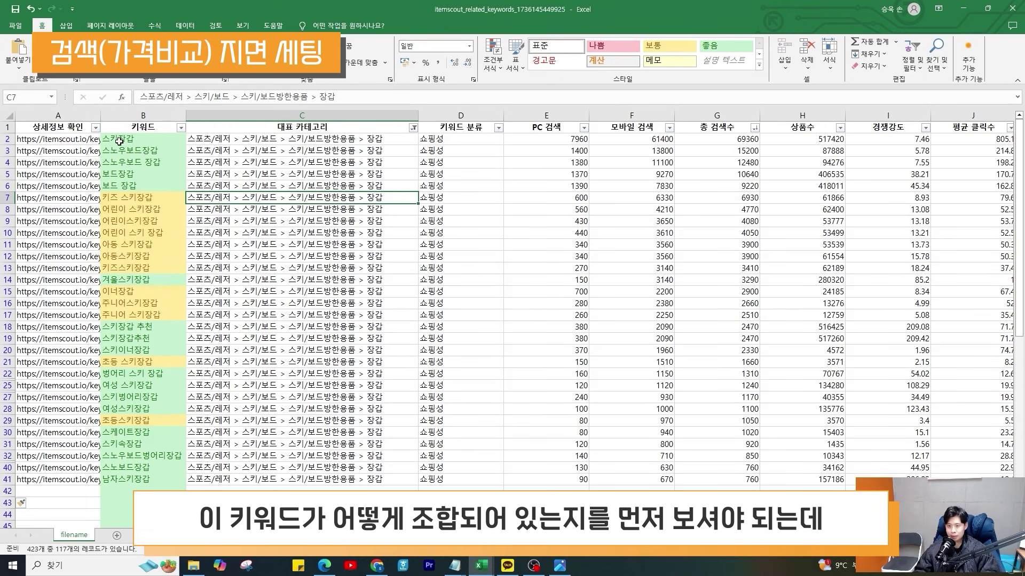
Split the keywords 스키장갑 and 스노우보드장갑 into their component words as 스키+장갑 and 스노우보드+장갑
left_click(119, 141)
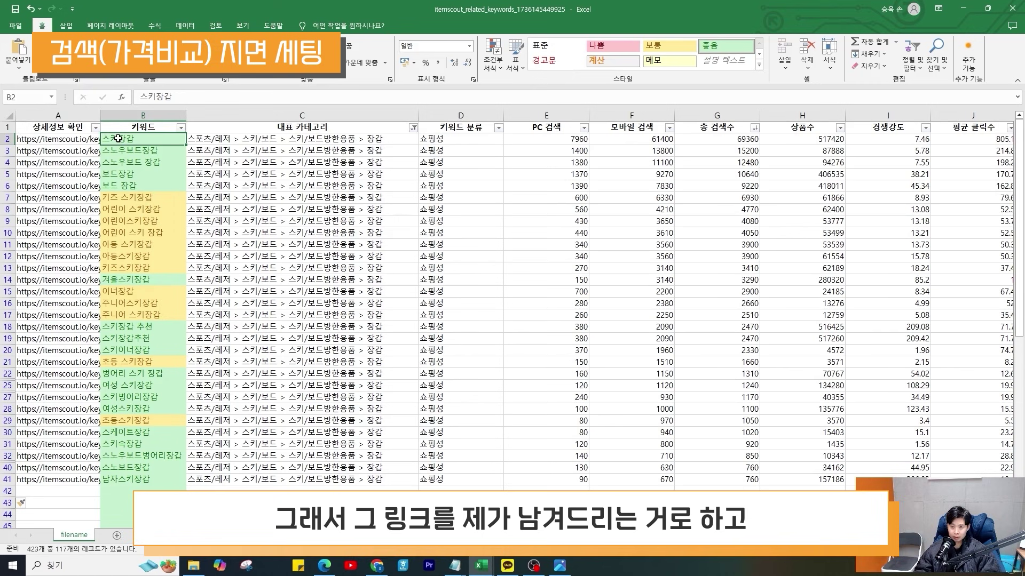
double_click(118, 140)
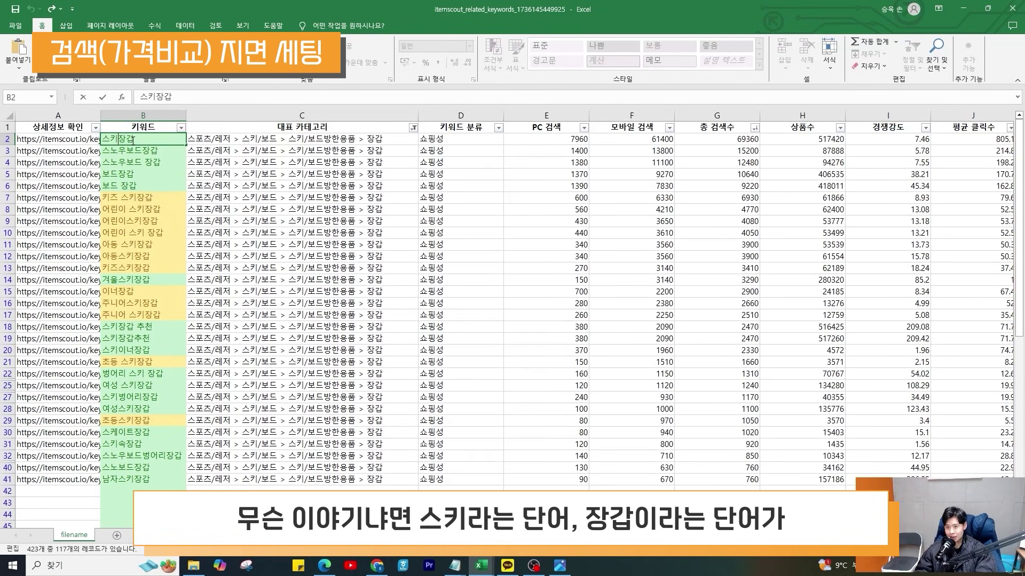
type("+")
left_click(133, 151)
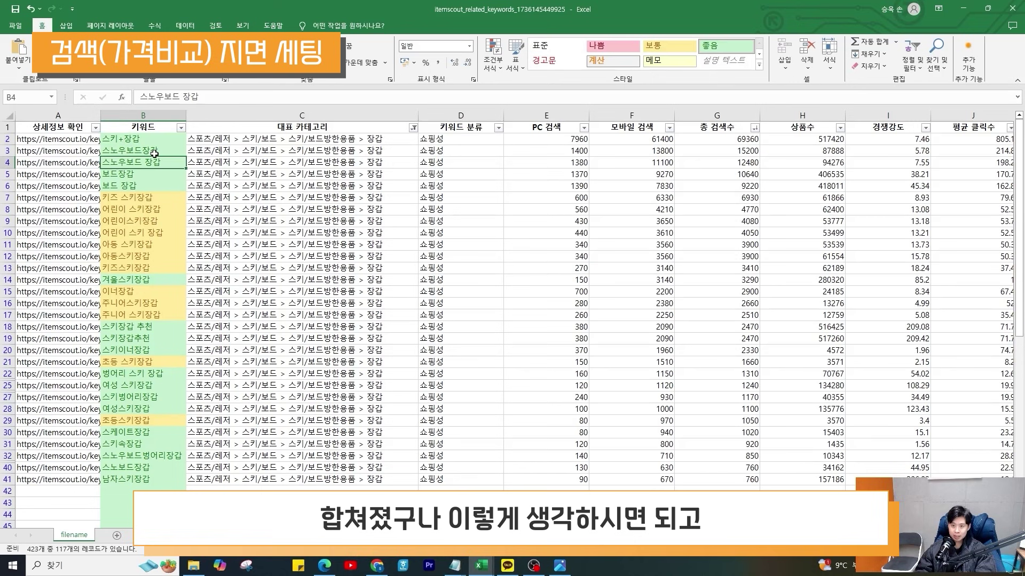
double_click(142, 151)
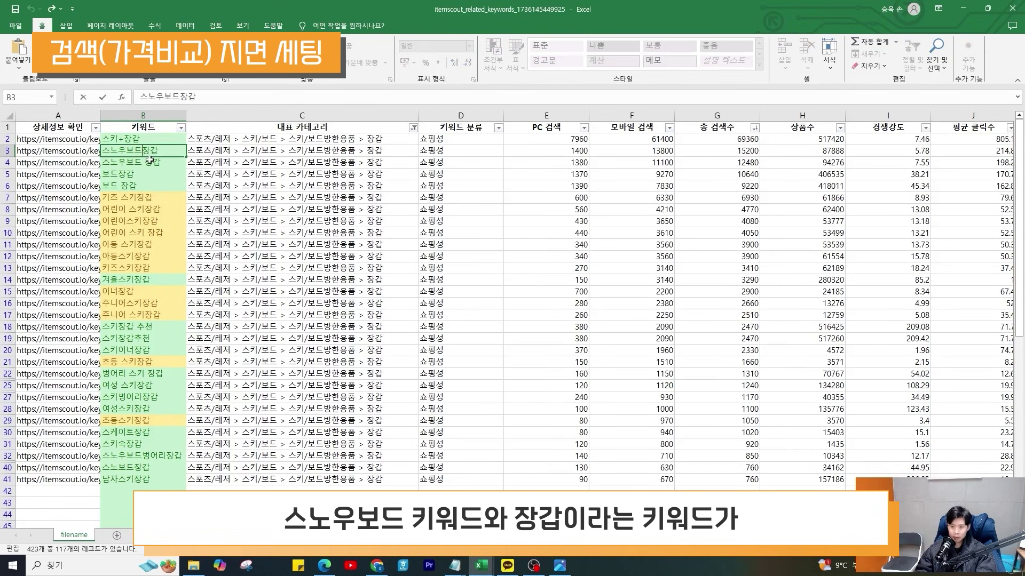
type("+")
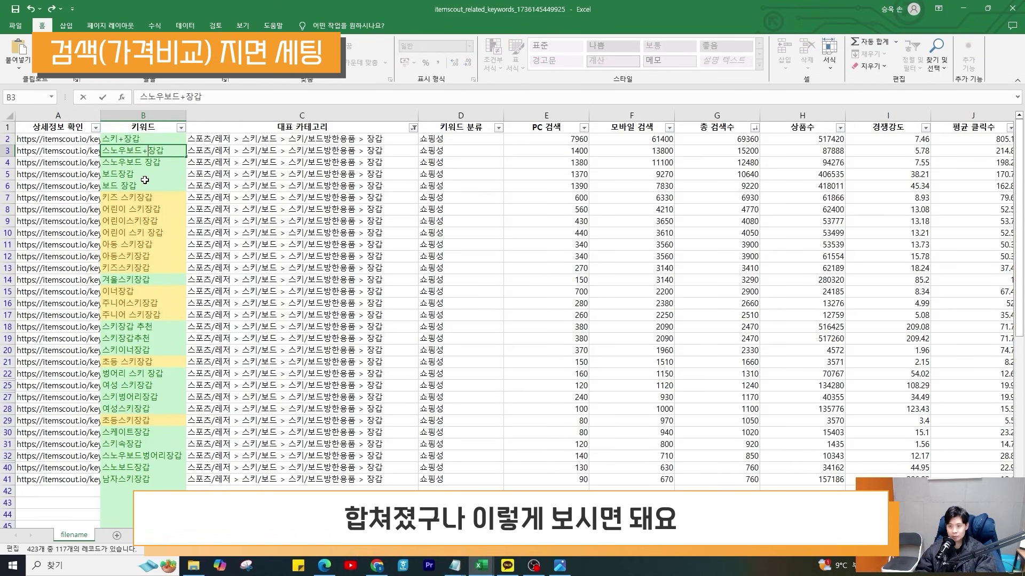
Delete the spaced duplicate row 스노우보드 장갑 and split the keyword above it further into 스노우+보드+장갑
left_click(8, 162)
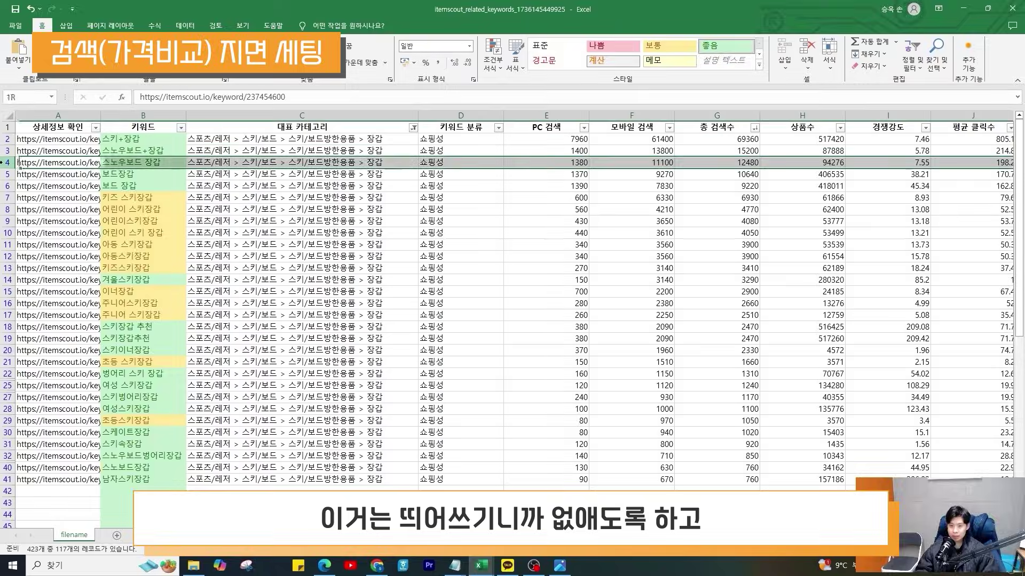
key("ctrl+minus")
left_click(125, 170)
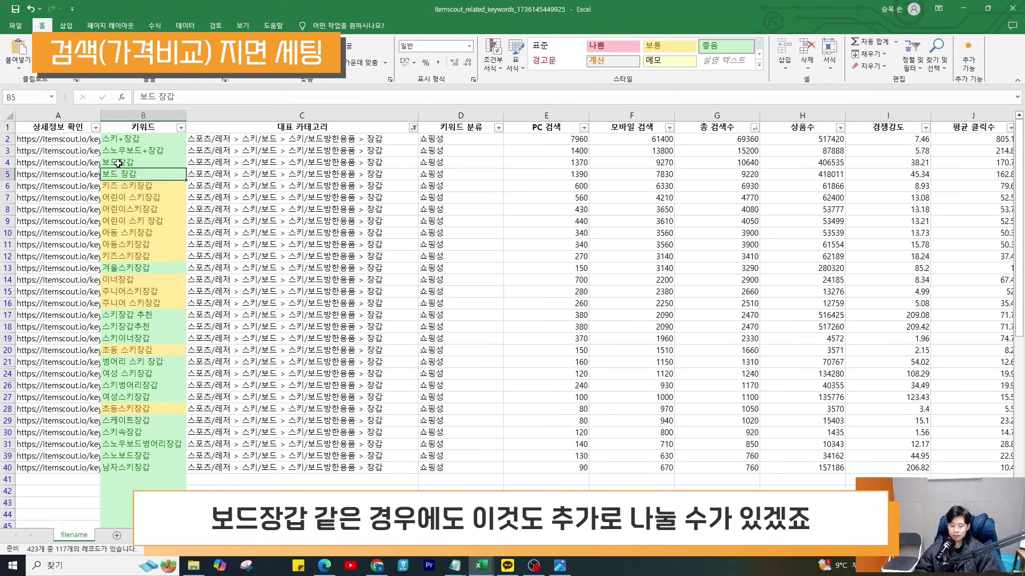
left_click(125, 150)
double_click(129, 150)
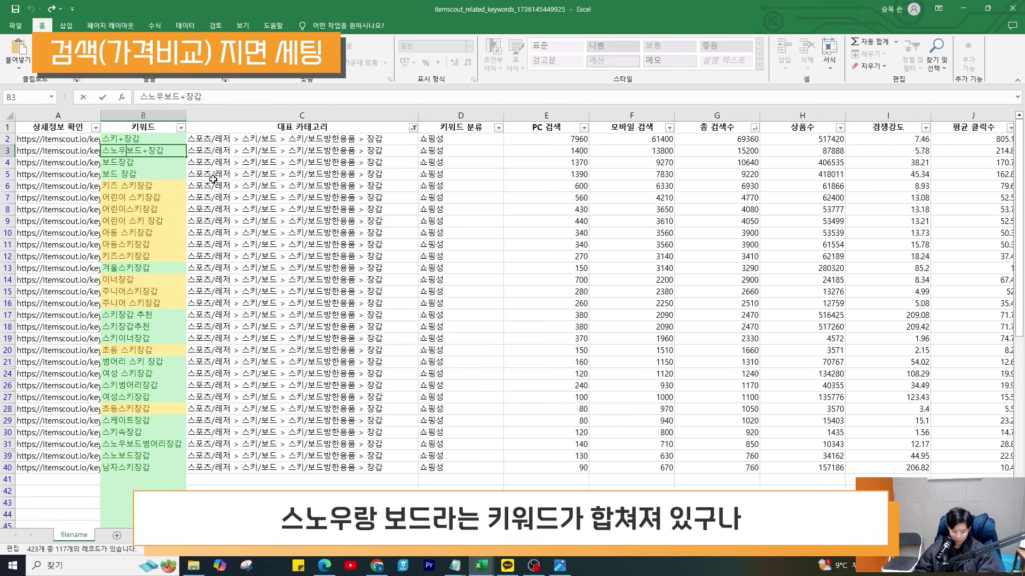
type("+")
Split the keyword 보드장갑 into 보드+장갑 and delete the spaced duplicate row 보드 장갑
double_click(121, 162)
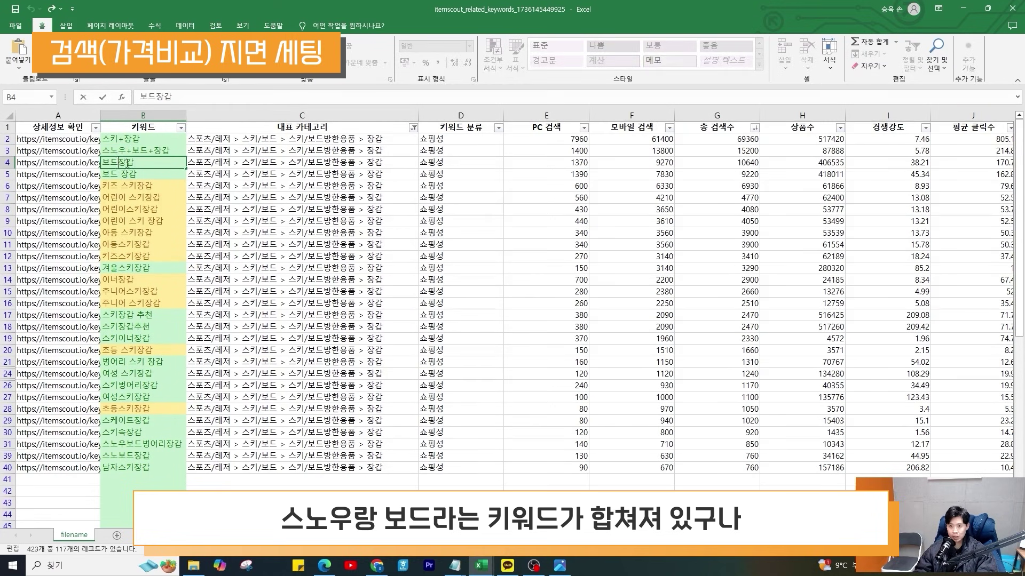
type("+")
left_click(6, 174)
key("ctrl+minus")
Split the keyword 겨울스키장갑 into 겨울+스키+장갑
left_click(129, 260)
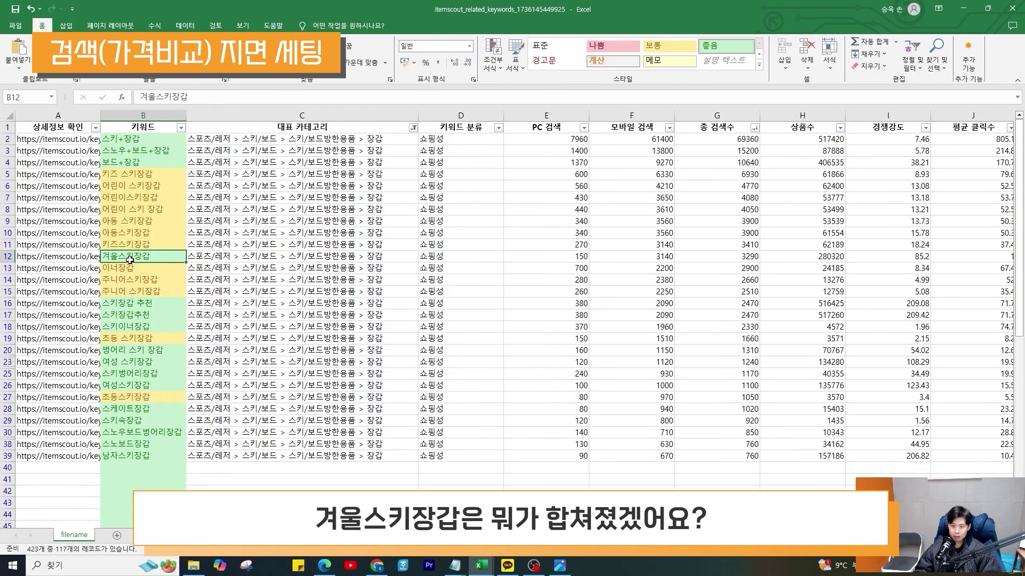
double_click(127, 260)
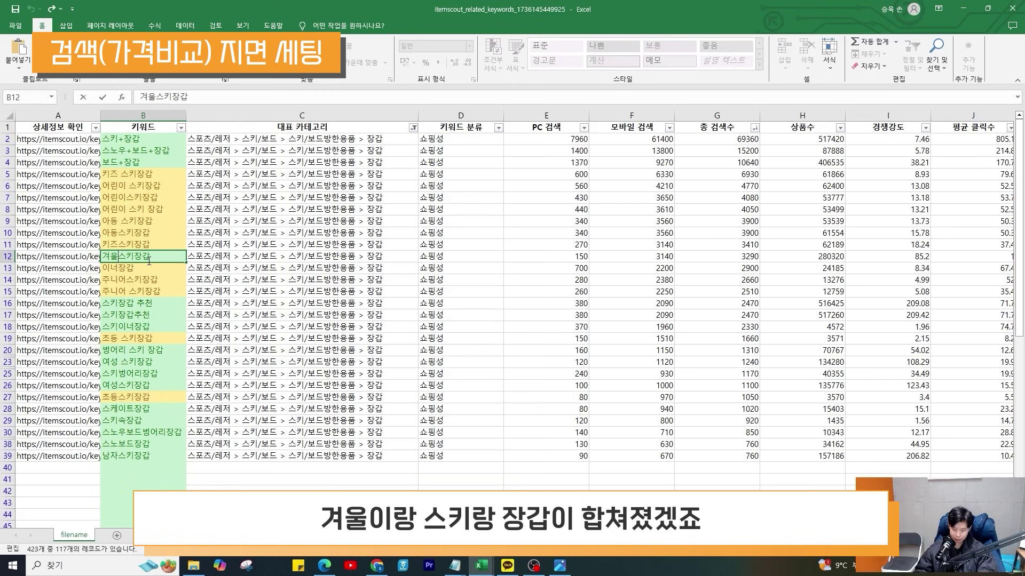
type("+")
left_click(139, 257)
type("+")
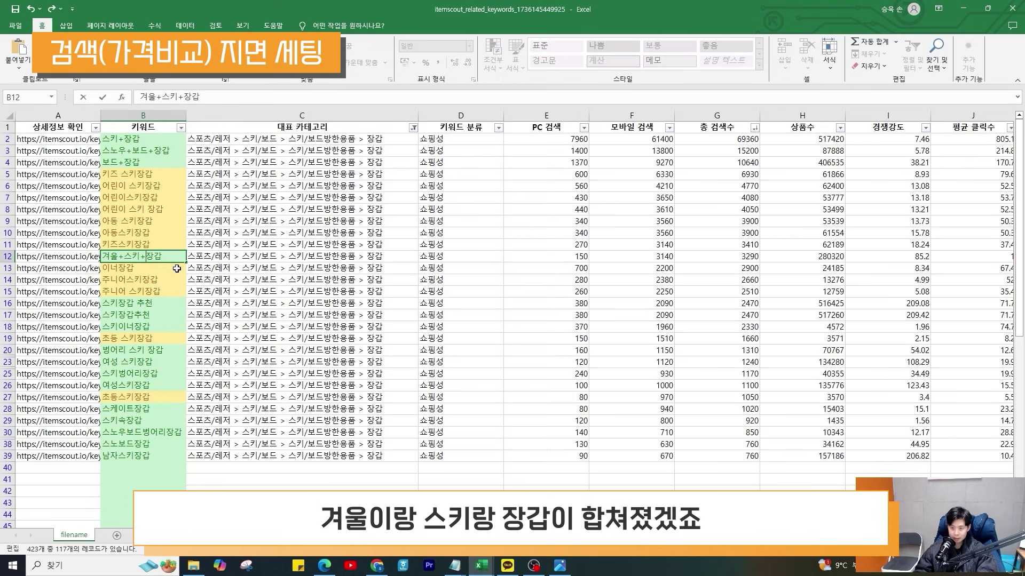
Rewrite the keyword 스키장갑 추천 as 스키+장갑+추천 and delete the duplicate row 스키장갑추천
double_click(120, 304)
type("+")
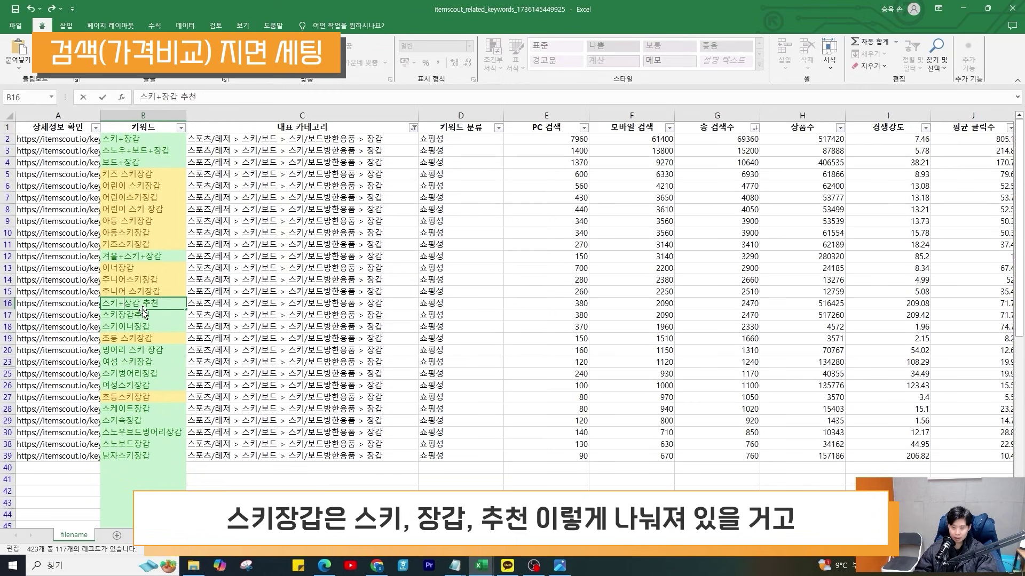
key("Right")
key("Right")
key("Delete")
type("+")
key("Return")
left_click(5, 314)
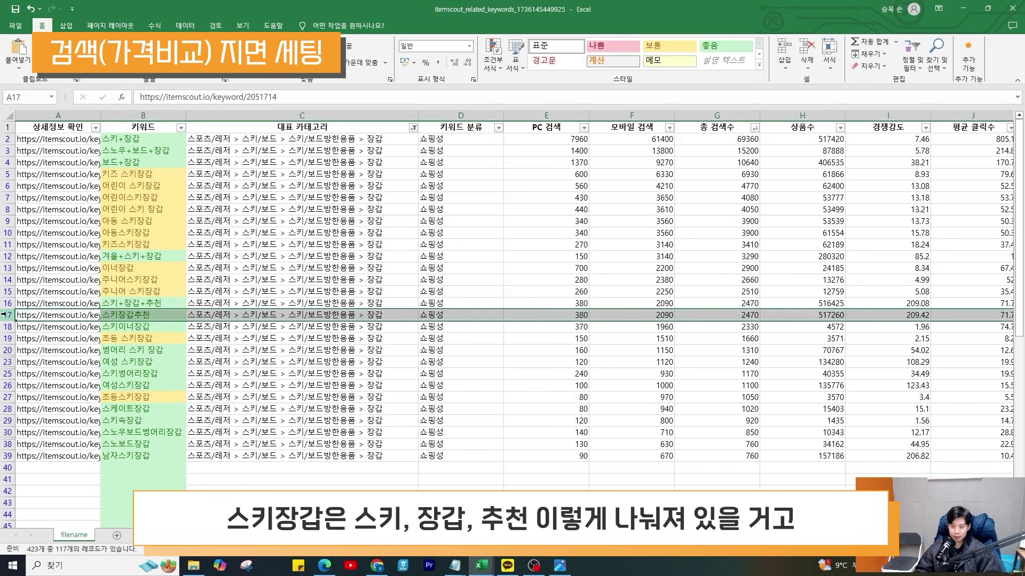
key("ctrl+minus")
Split the keyword 스키이너장갑 into 스키+이너+장갑
double_click(161, 314)
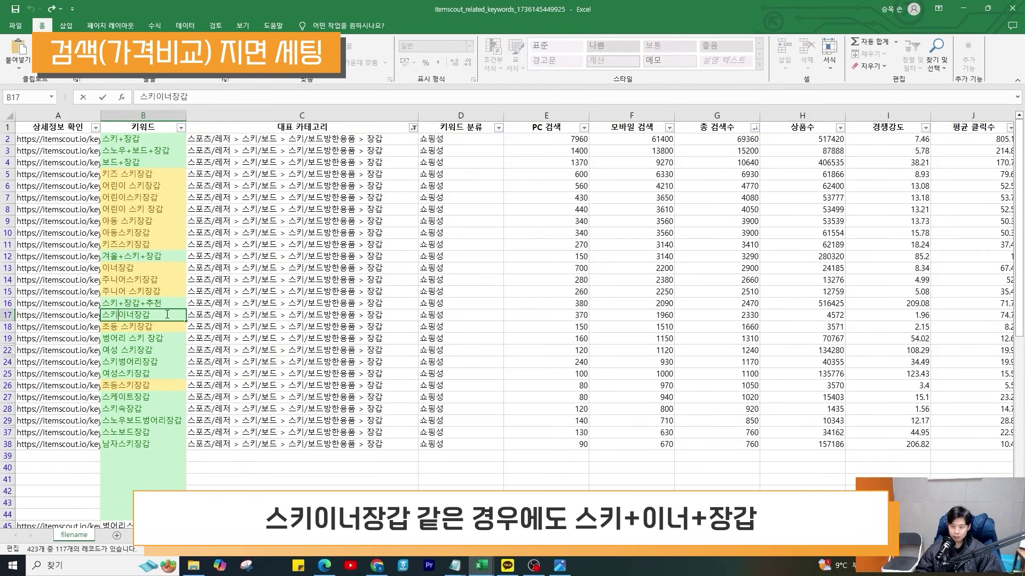
key("Left")
key("Left")
key("Left")
key("Left")
type("+이너")
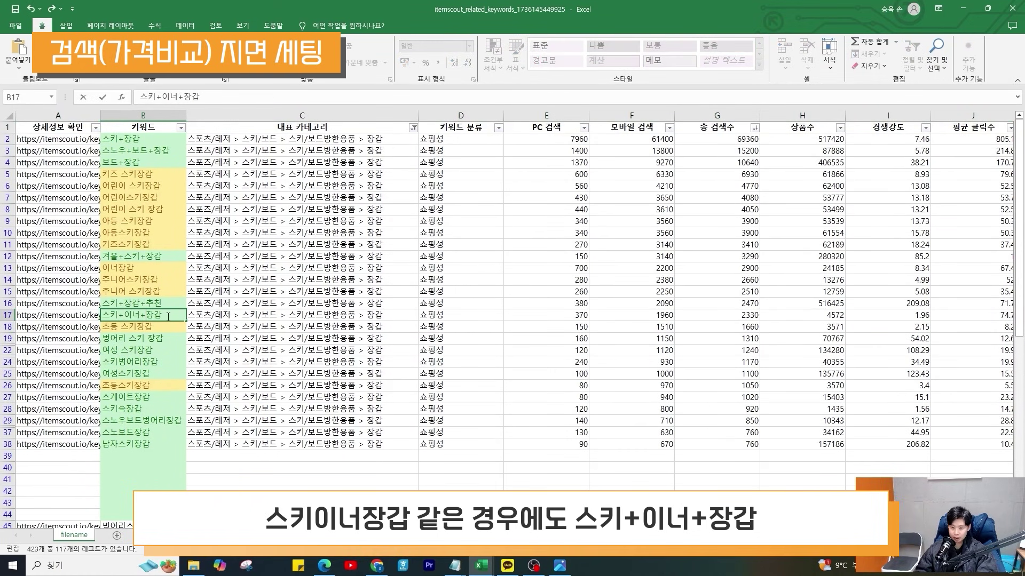
type("+")
Rewrite the keyword 벙어리 스키 장갑 as 벙어리+스키+장갑, replacing its spaces with plus signs
double_click(130, 338)
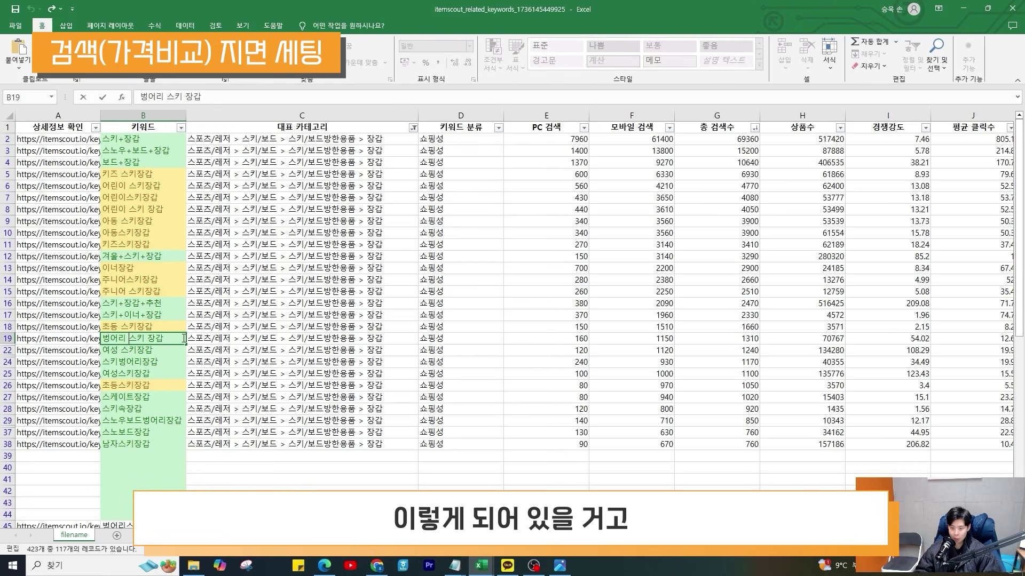
key("BackSpace")
type("+")
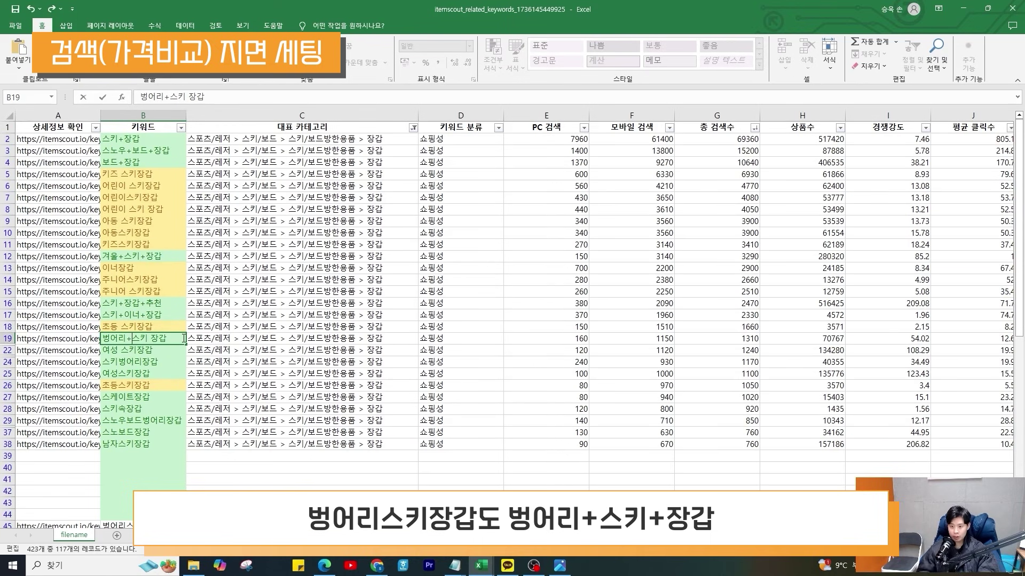
left_click(151, 340)
key("BackSpace")
type("+")
Rewrite the keyword 여성 스키장갑 as 여성+스키+장갑
double_click(120, 351)
type("+")
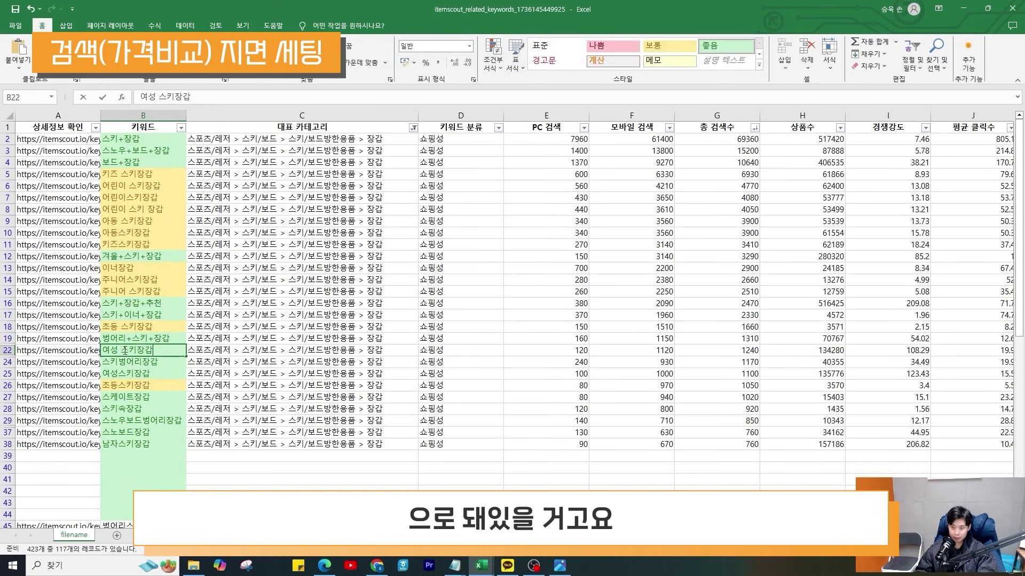
left_click(145, 351)
type("+스키+")
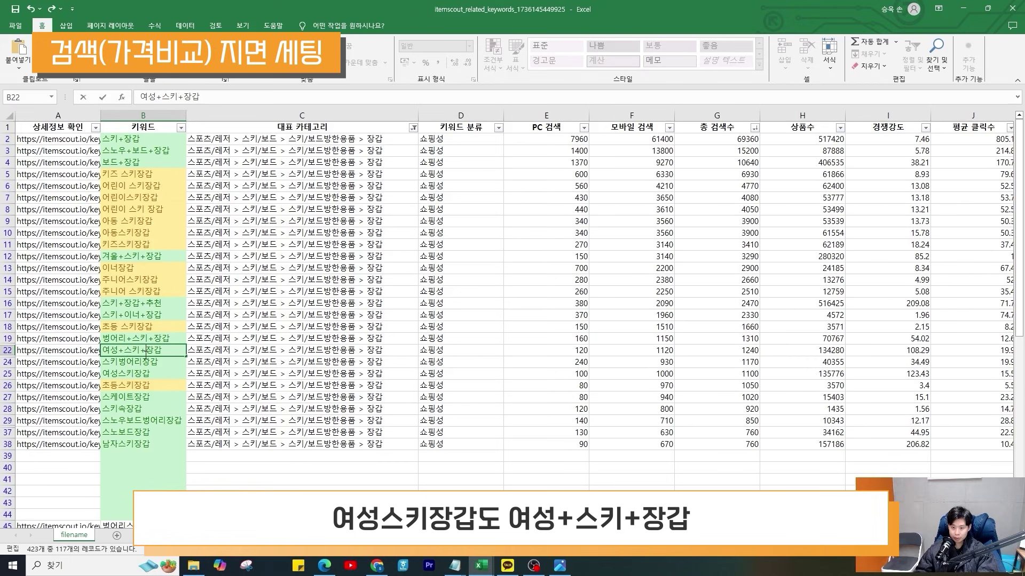
Split the keyword 스키벙어리장갑 into 스키+벙어리+장갑, and 여성스키장갑 into 여성+스키+장갑
double_click(117, 363)
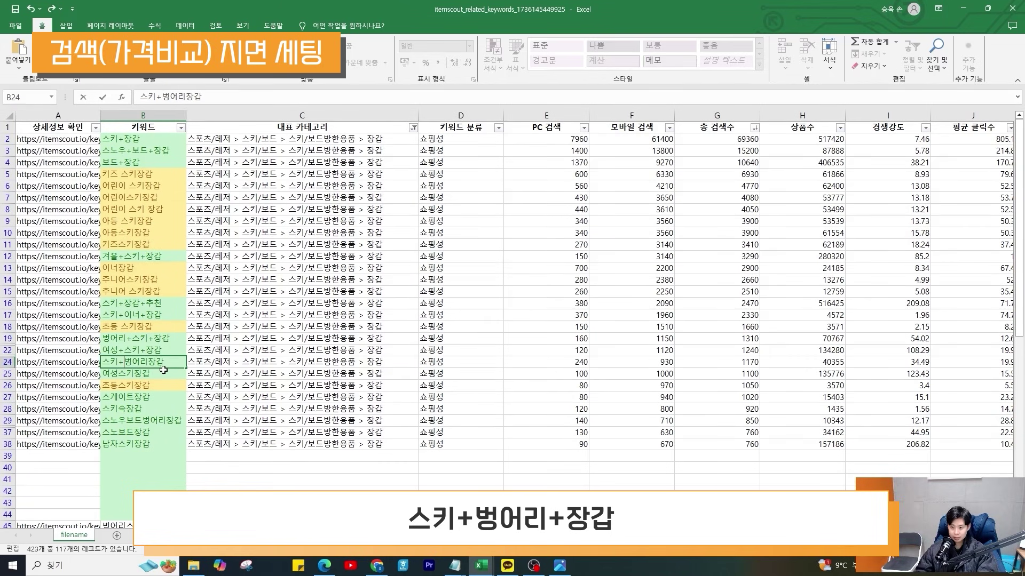
left_click(141, 363)
type("+")
left_click(118, 362)
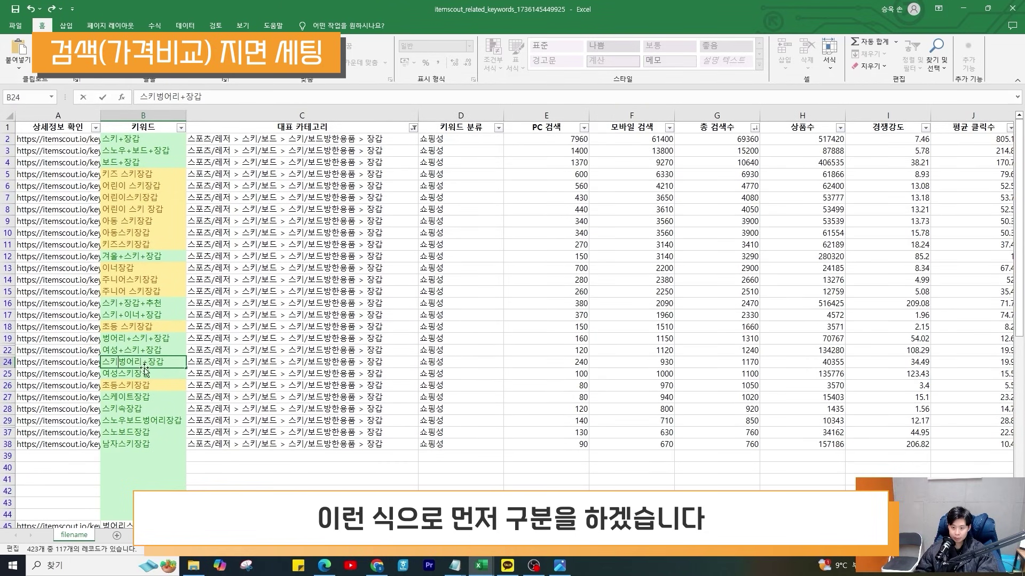
type("+")
key("Return")
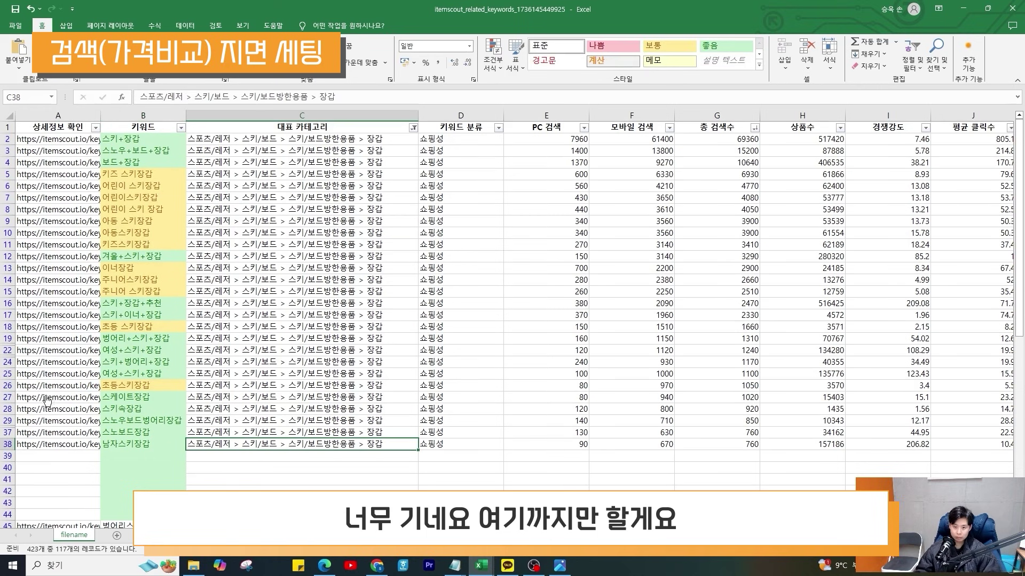
Insert a block of blank rows above the 초등스키장갑 row and go over the plus-separated keywords
left_click(6, 385)
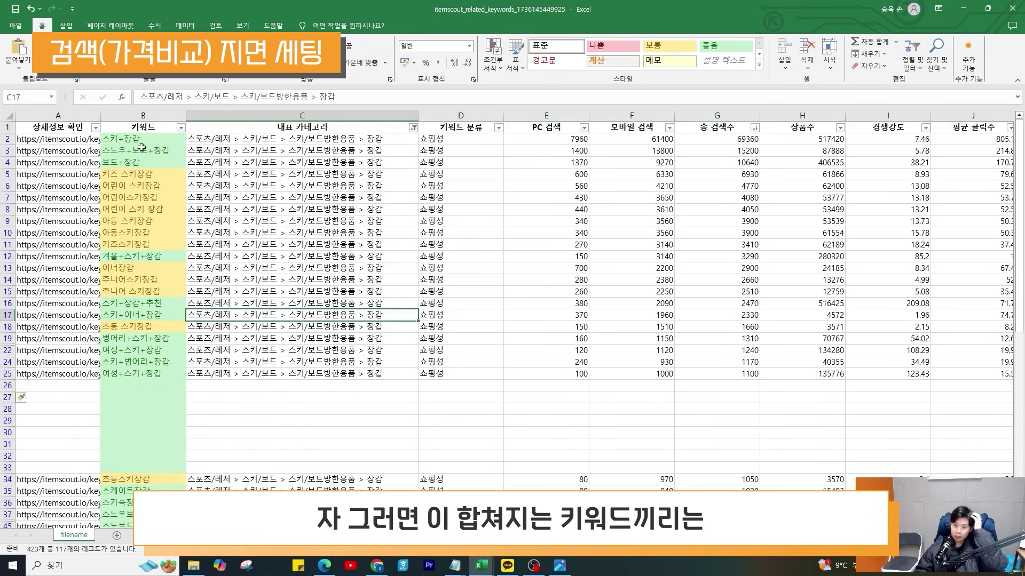
left_click_drag(136, 139, 140, 163)
left_click(135, 256)
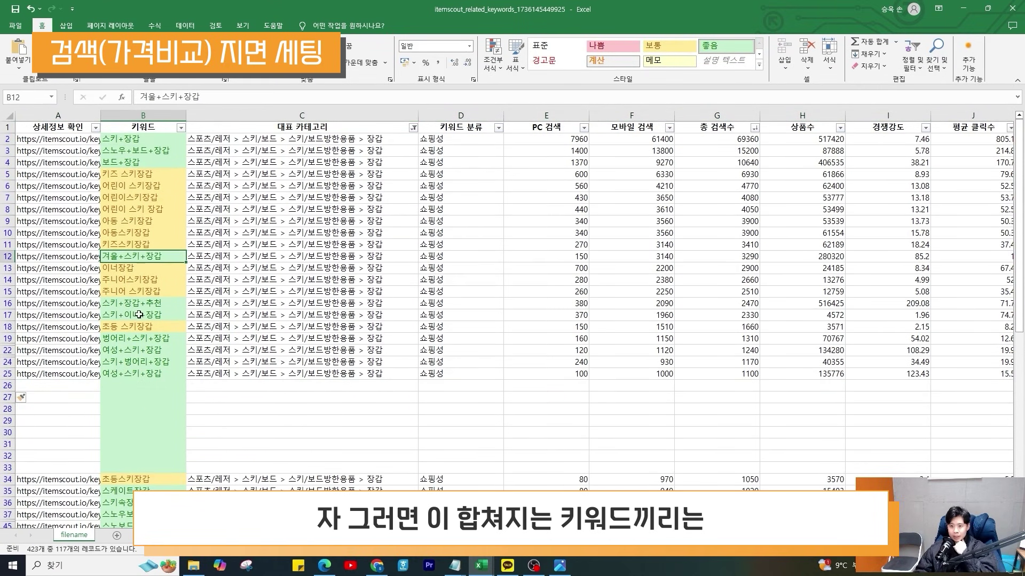
left_click_drag(144, 303, 151, 373)
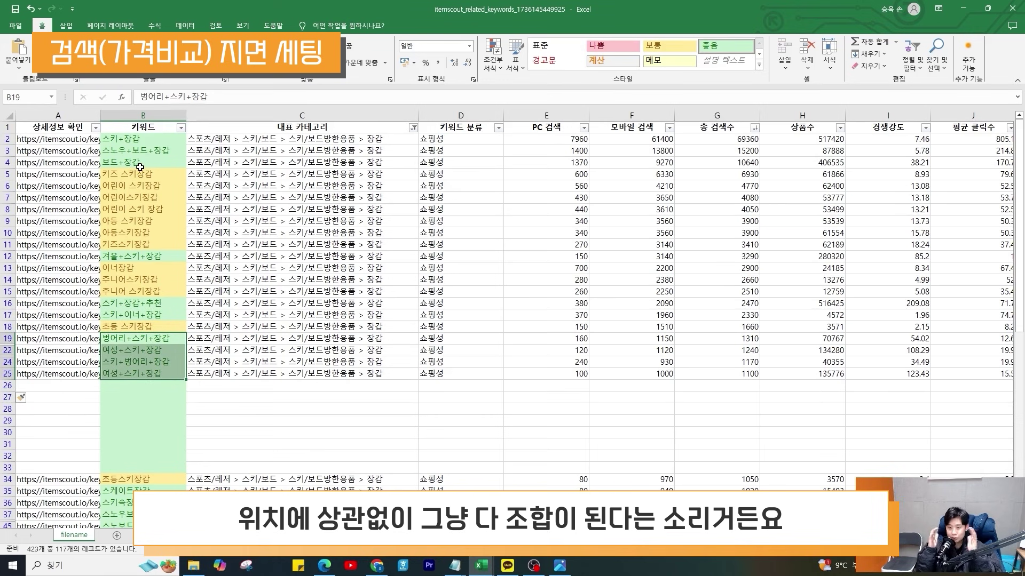
left_click_drag(135, 139, 138, 159)
left_click(148, 259)
Start a combined word list in cell C27 with 스키 장갑 스노우 보드, covering the keywords down to 보드+장갑
left_click(232, 395)
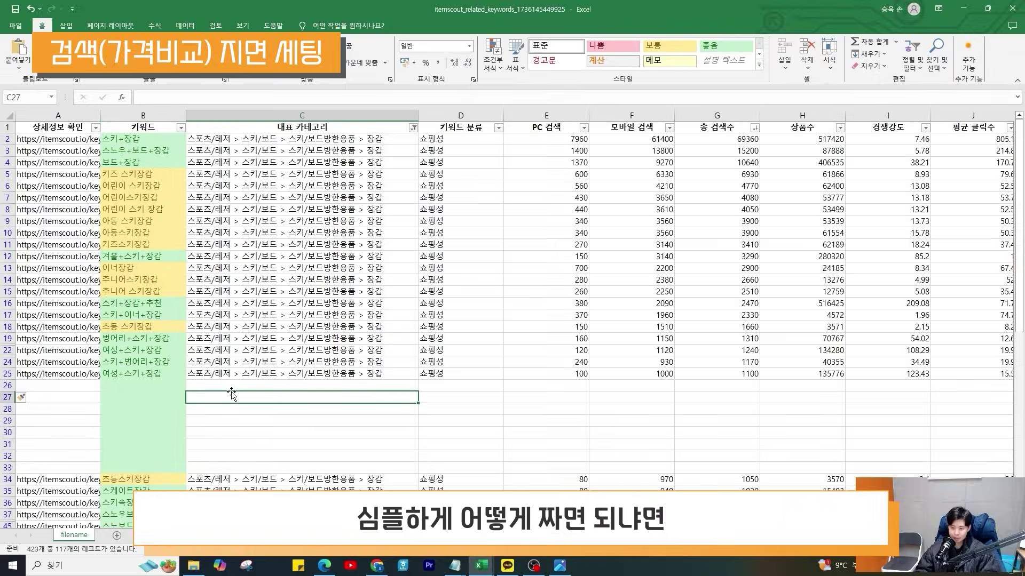
scroll(230, 395, "up", 1)
type("스키 장갑")
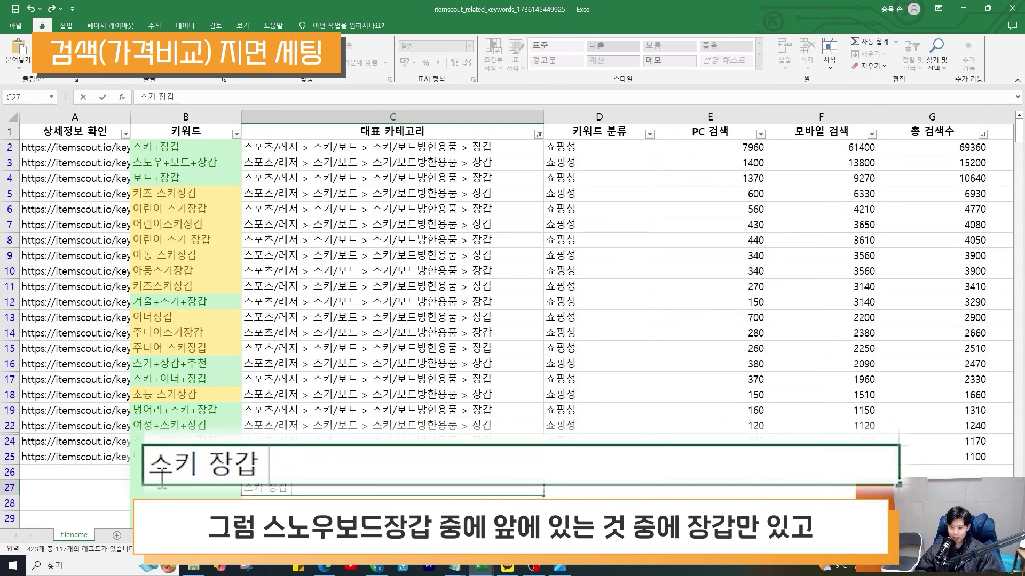
type(" 스농")
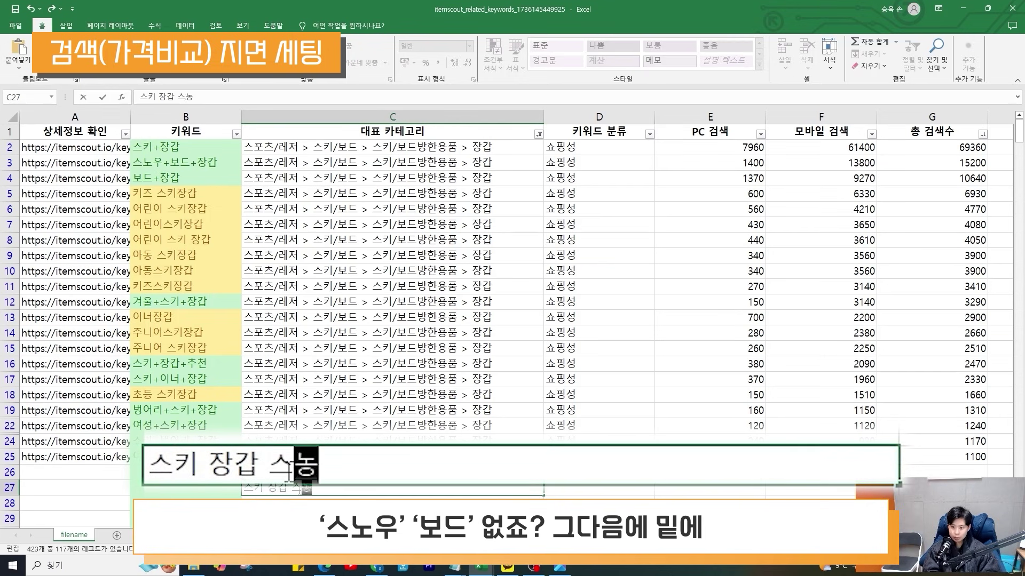
type("우 보드")
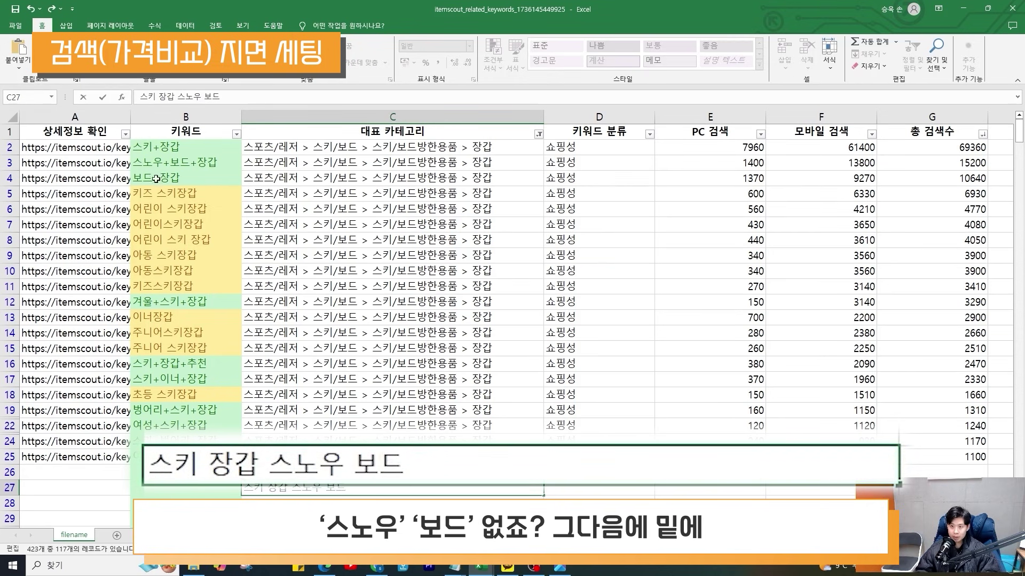
left_click_drag(326, 487, 357, 487)
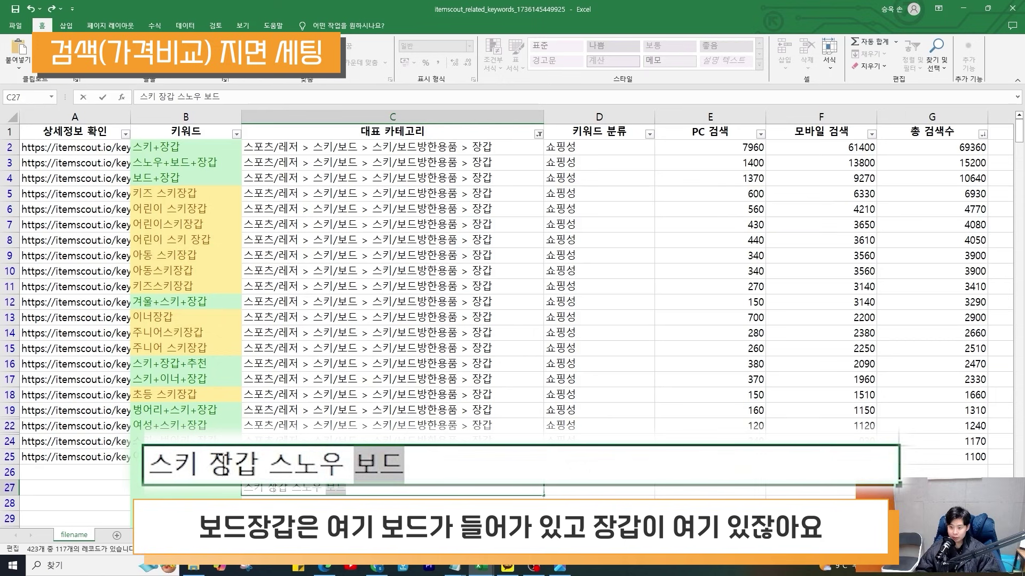
left_click(159, 176)
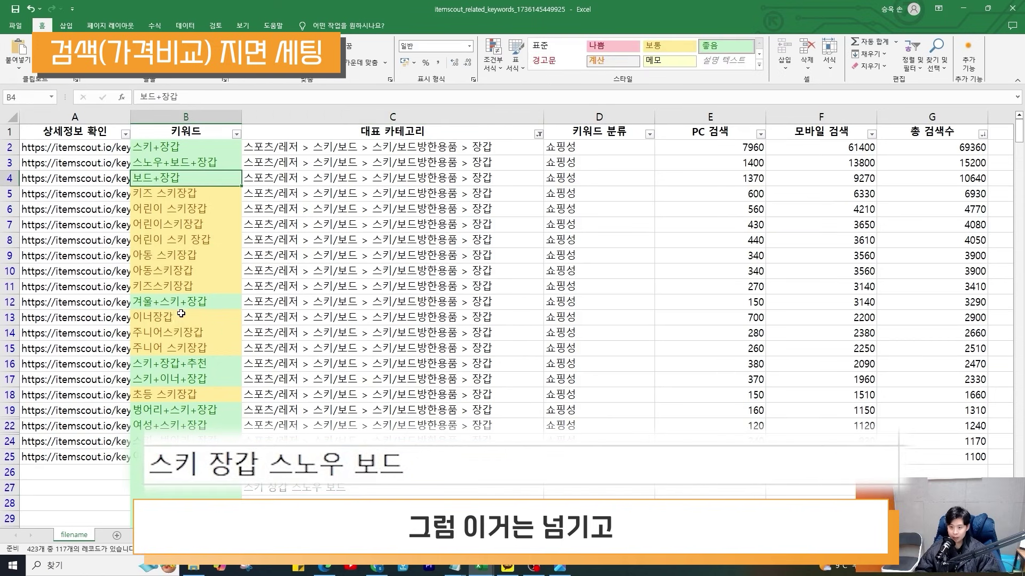
Append the words 겨울 추천 이너 벙어리 여성 to the combined word list in C27
double_click(362, 488)
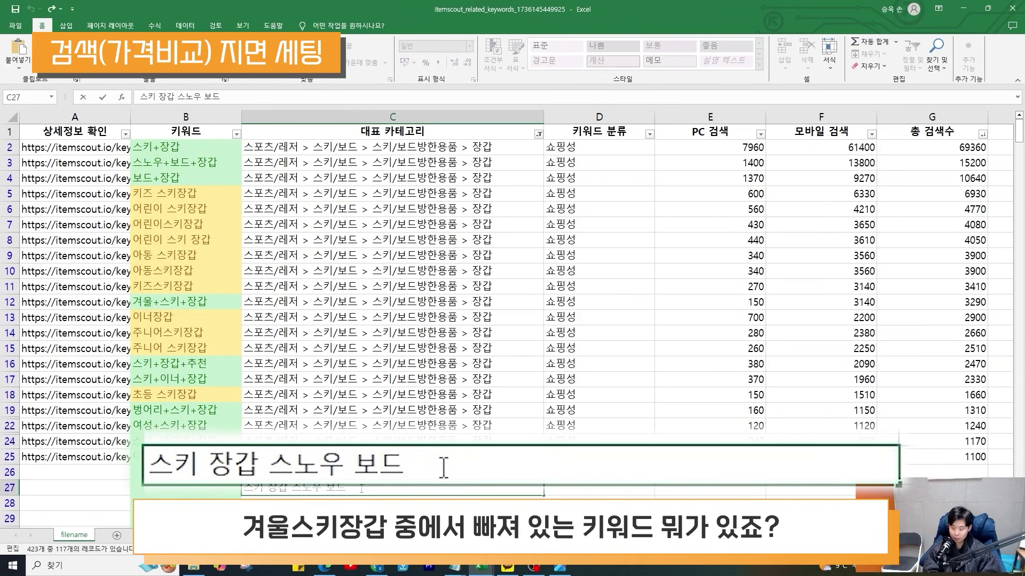
type("겨울")
left_click(160, 380)
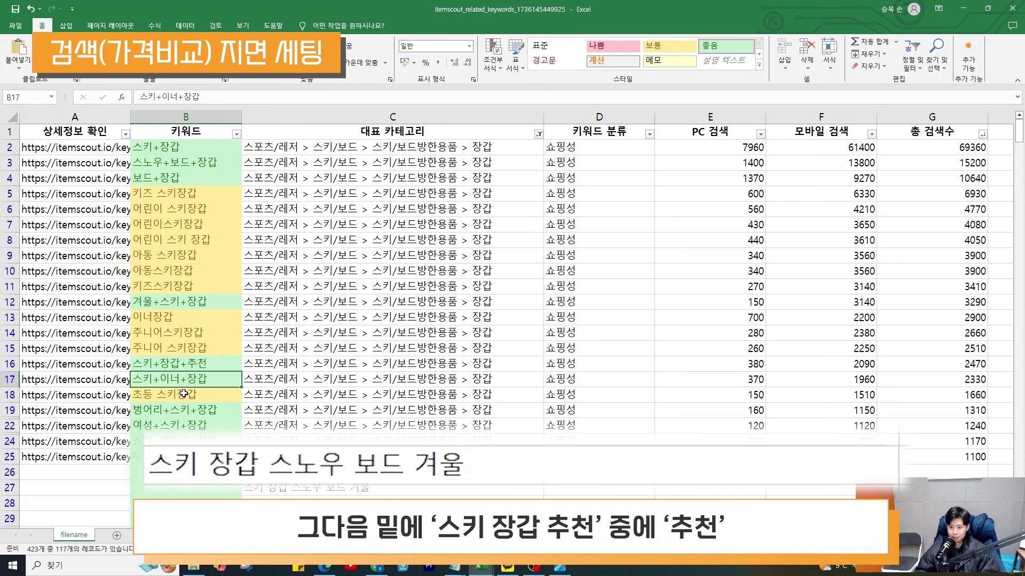
double_click(396, 492)
type("추천")
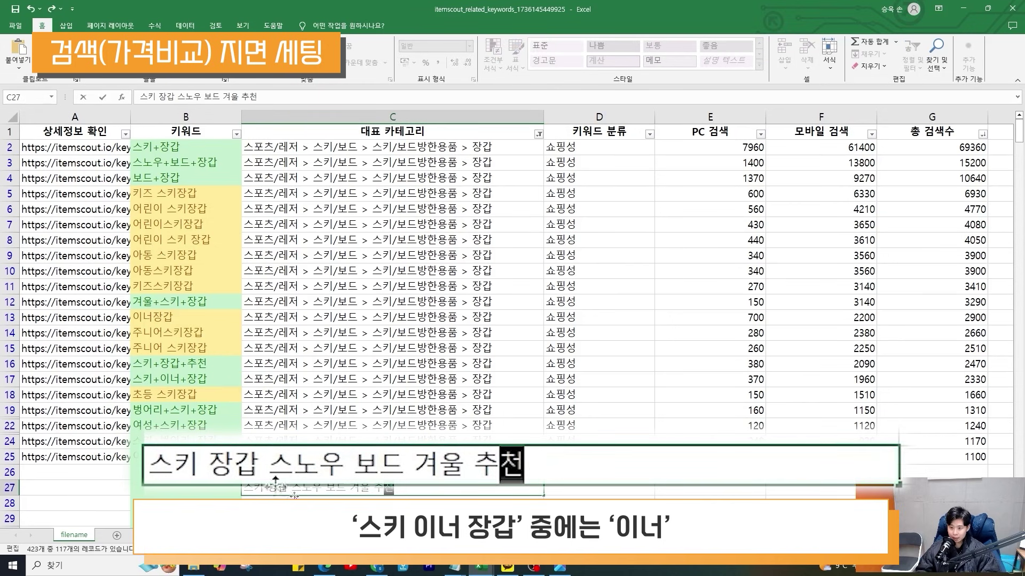
type(" 이너")
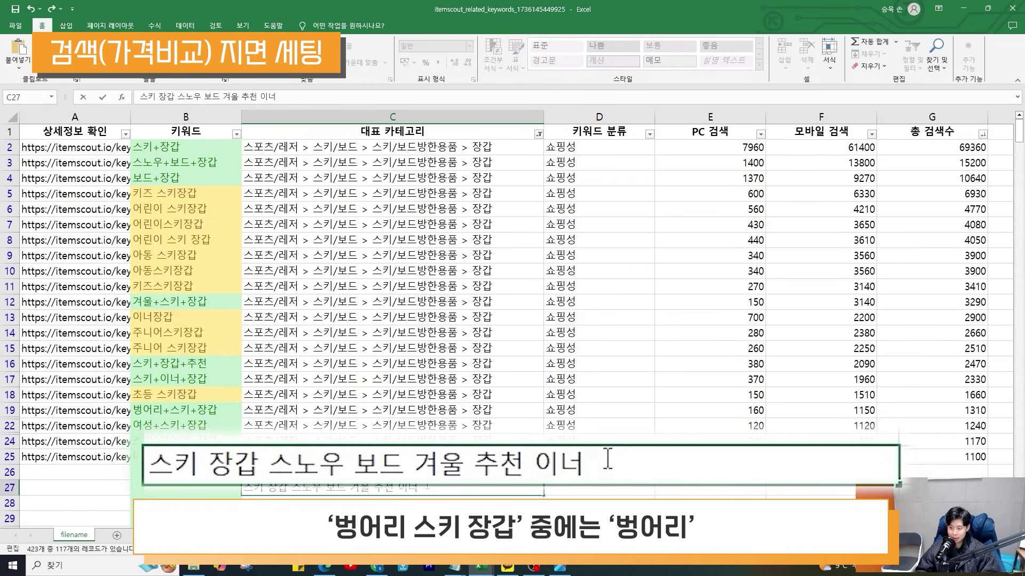
type(" 벙어리")
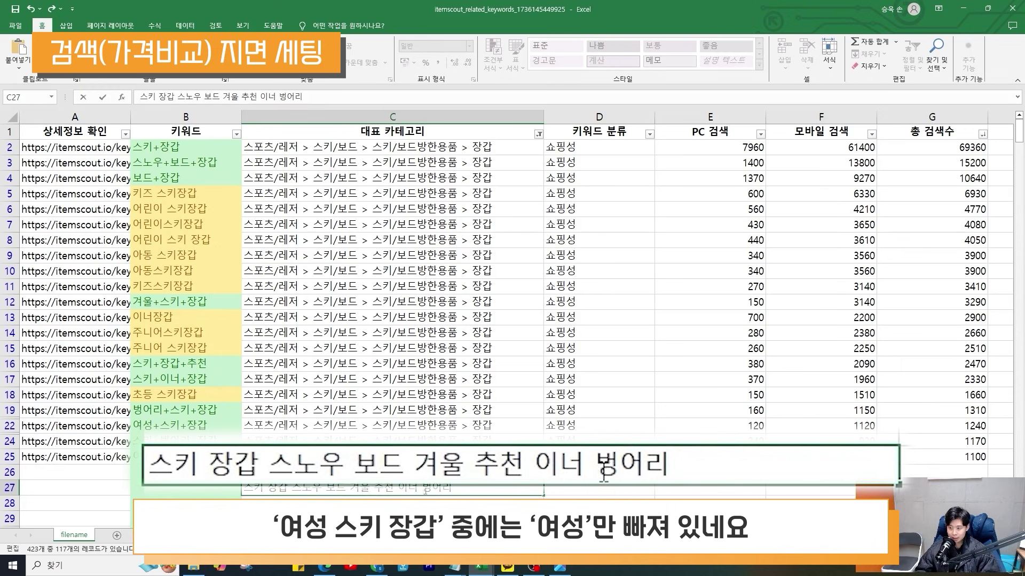
type(" 여성")
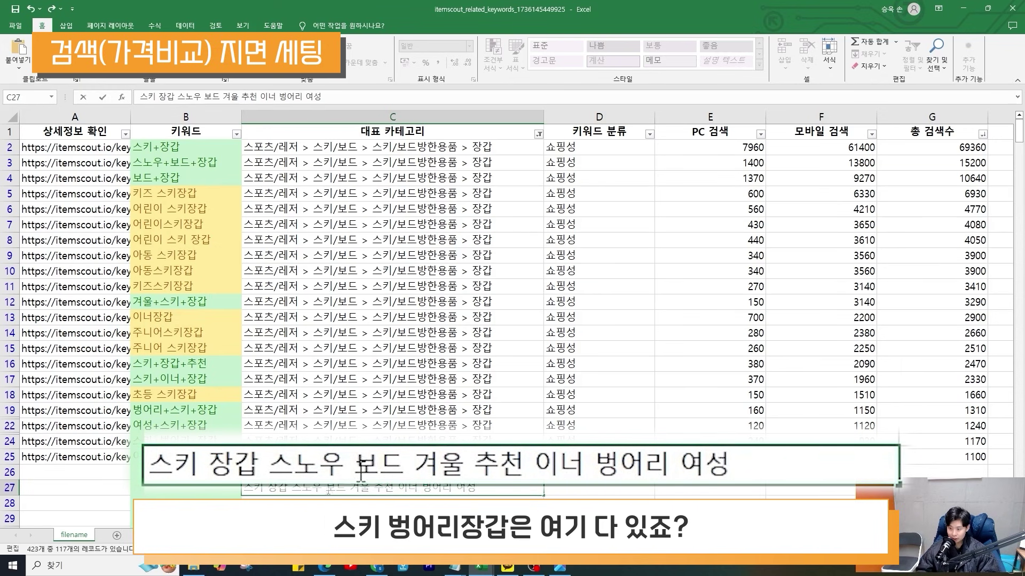
Check that the word list in C27 covers the components of 스키+벙어리+장갑 and 여성+스키+장갑
left_click_drag(263, 486, 242, 487)
left_click_drag(452, 488, 423, 488)
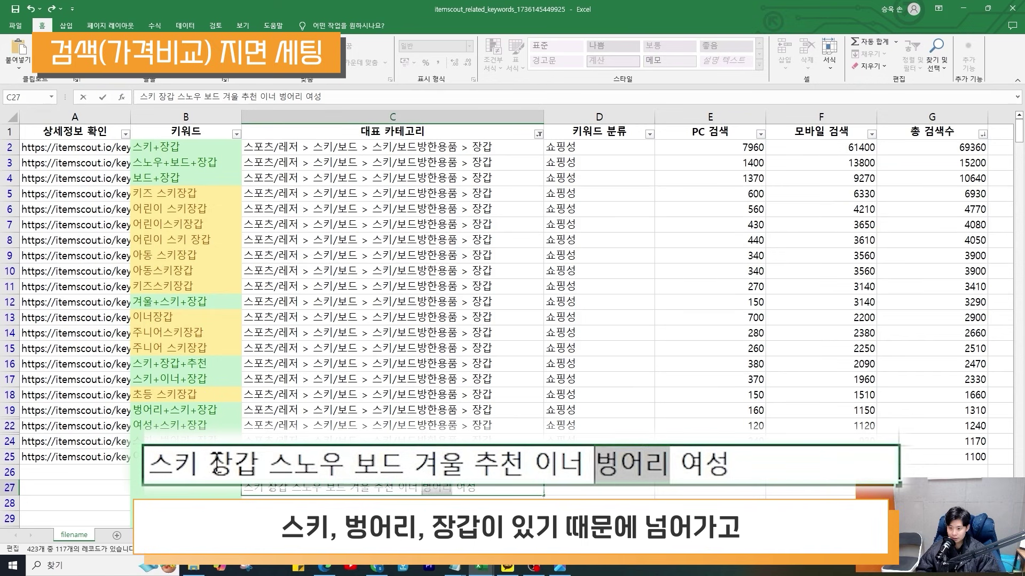
left_click_drag(268, 488, 288, 488)
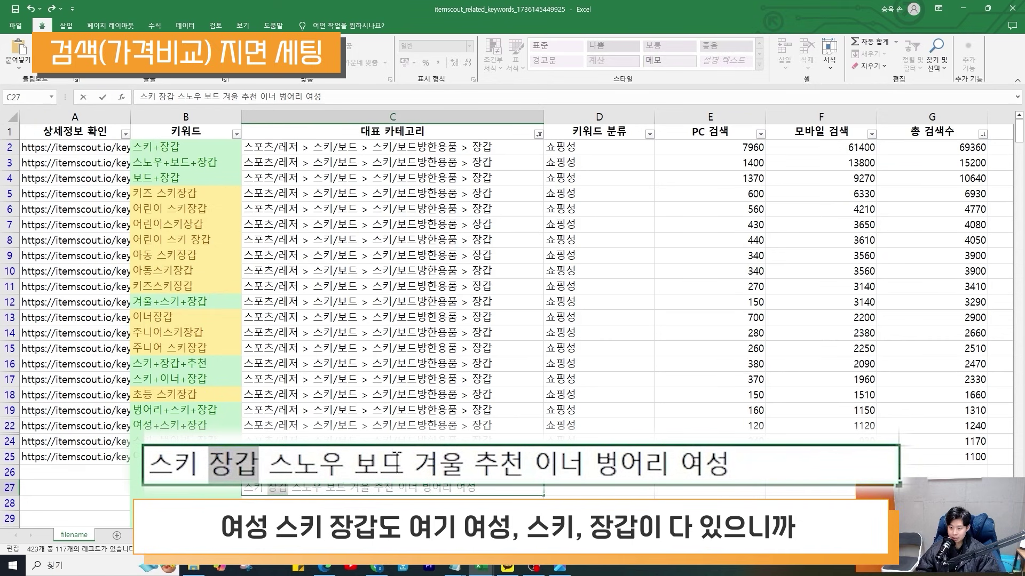
left_click(343, 488)
left_click_drag(457, 488, 476, 487)
left_click(264, 488)
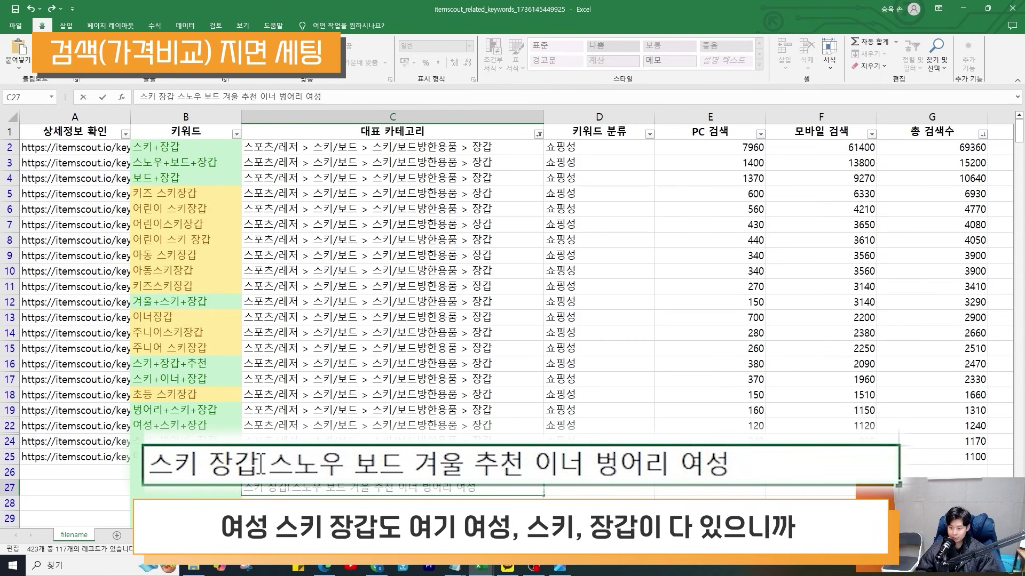
key("Escape")
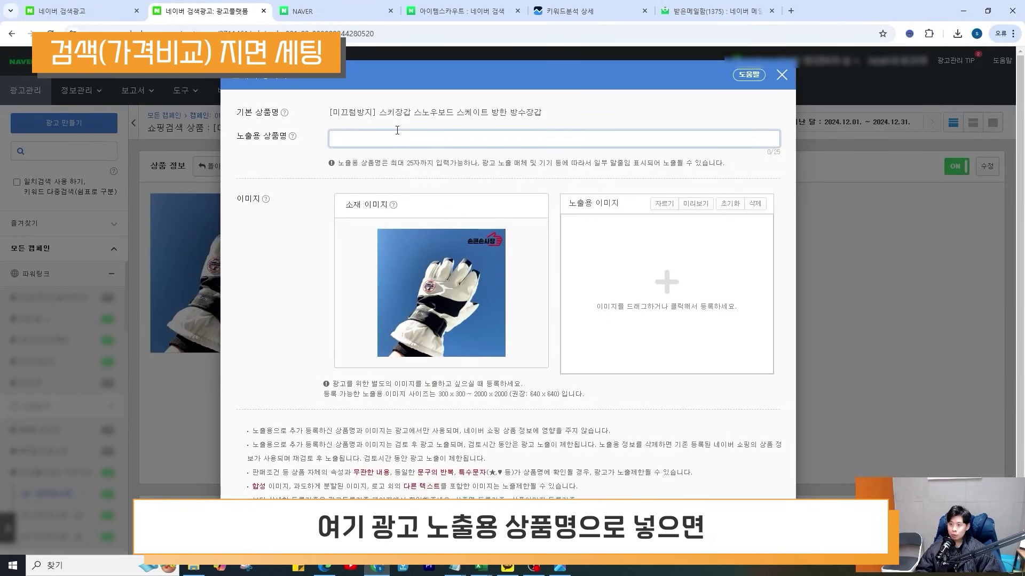
In the Naver ad's product settings, save 스키 장갑 스노우 보드 겨울 추천 이너 벙어리 as the 노출용 상품명, then reopen it for editing
type("스키 장갑 스노우 보드 겨울 추천 이너 벙어리")
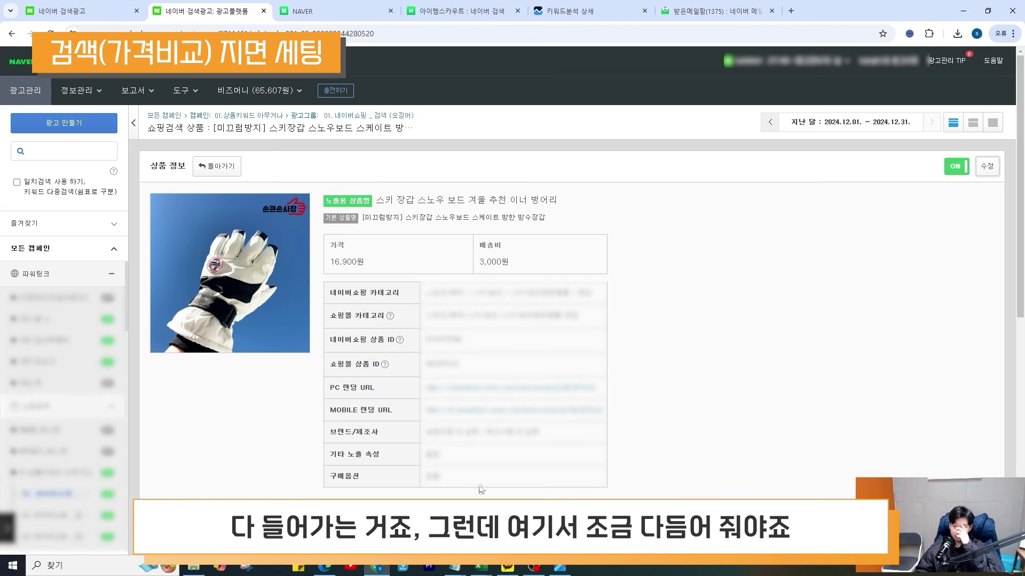
left_click(994, 169)
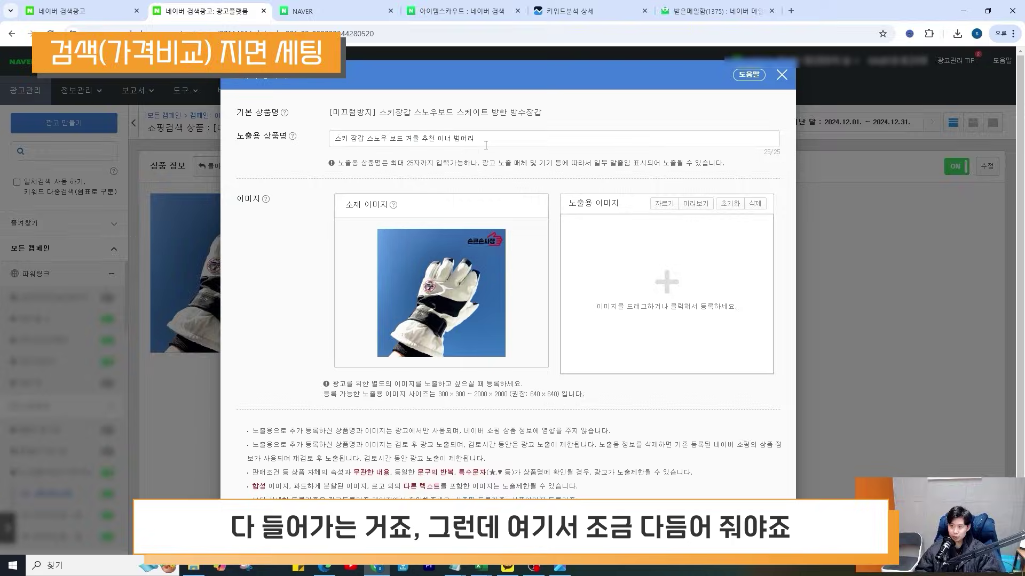
left_click_drag(486, 142, 73, 137)
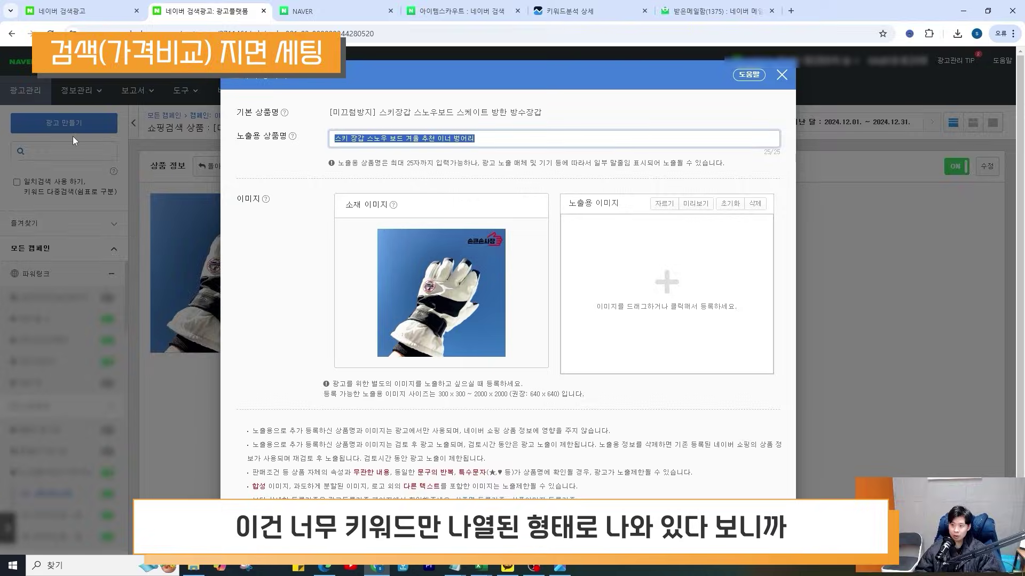
Switch back to Excel and enter the reordered product name 여성 벙어리 스키장갑 겨울 스노우보드 이너 장갑 추천 in C28
left_click(483, 566)
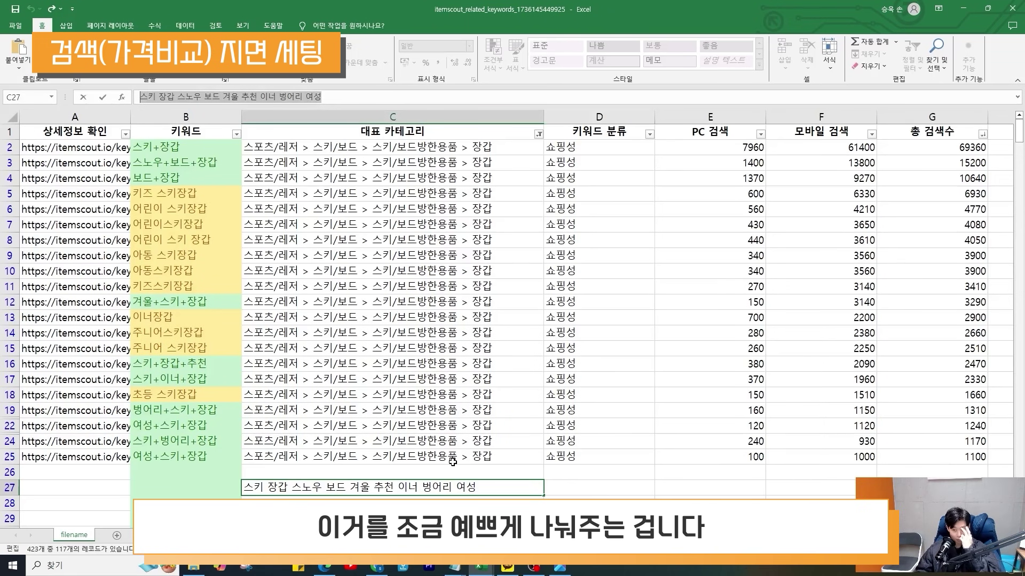
scroll(416, 449, "down", 2)
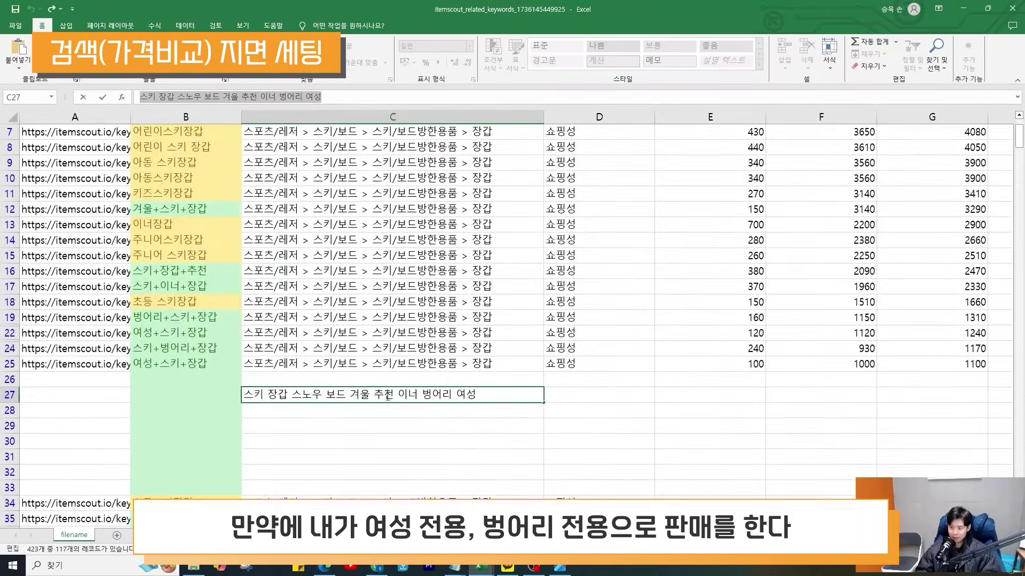
scroll(382, 425, "up", 1)
left_click_drag(493, 445, 452, 444)
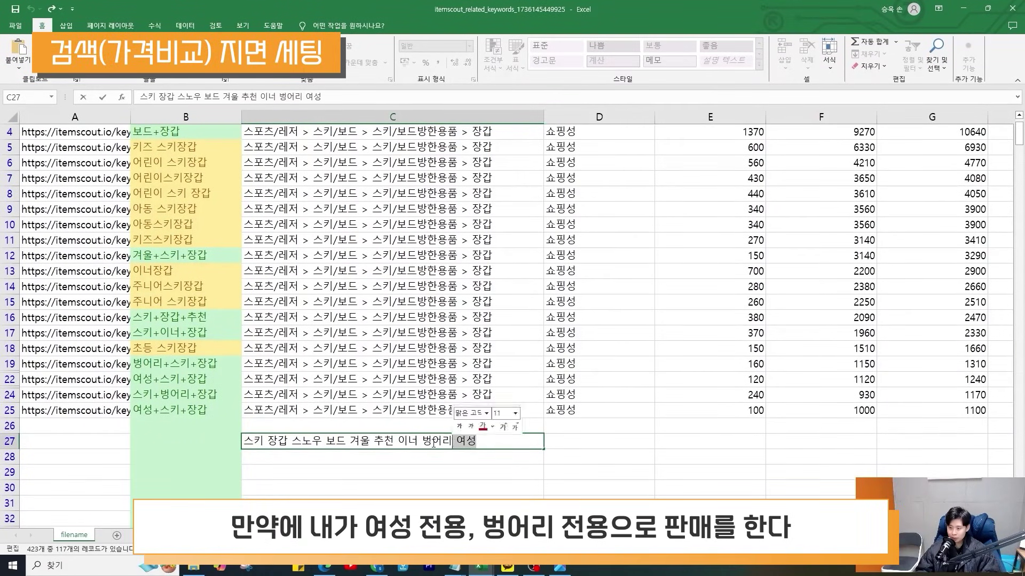
left_click(466, 444)
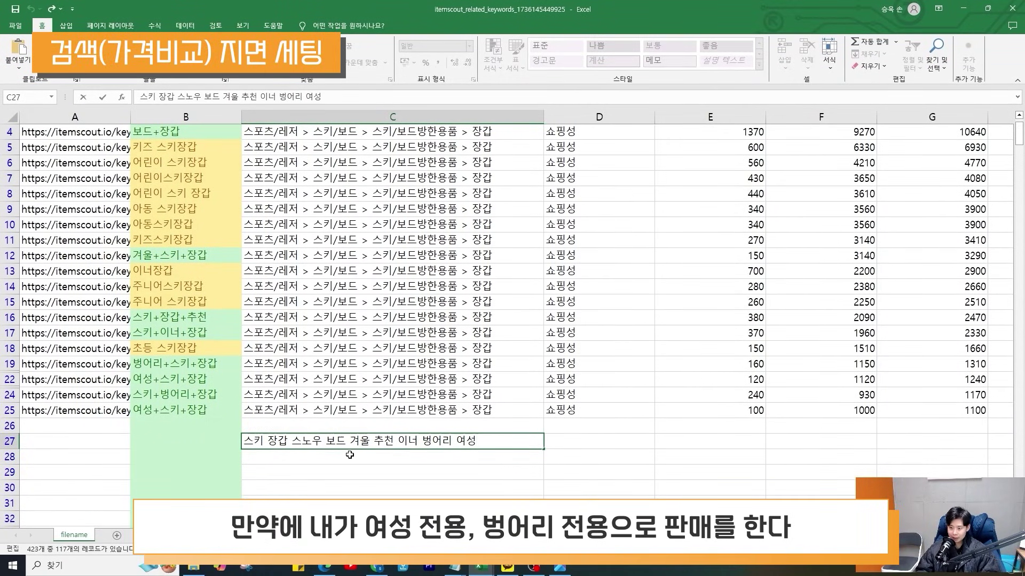
key("Return")
type("여서 ")
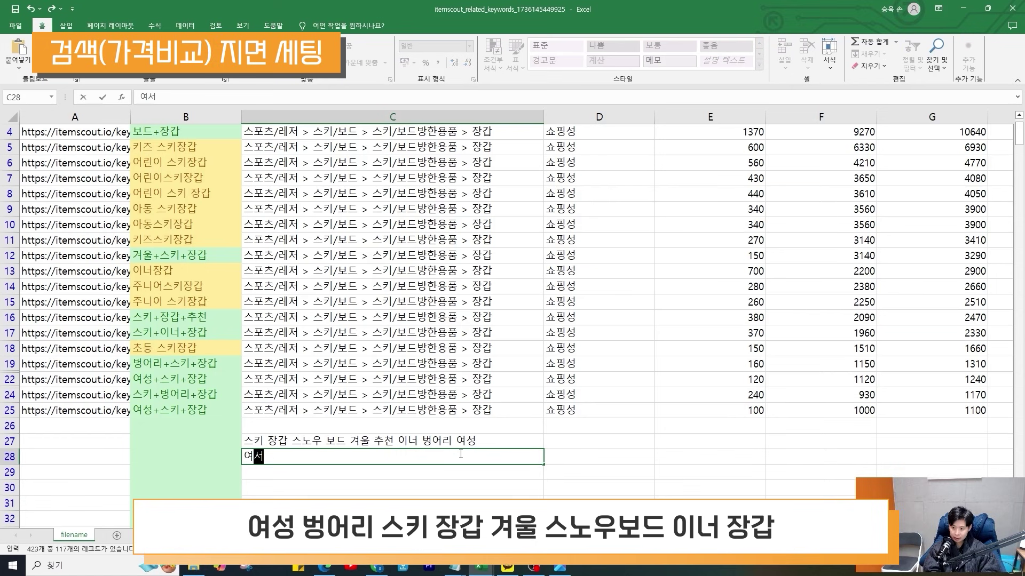
type("벙어리 스키")
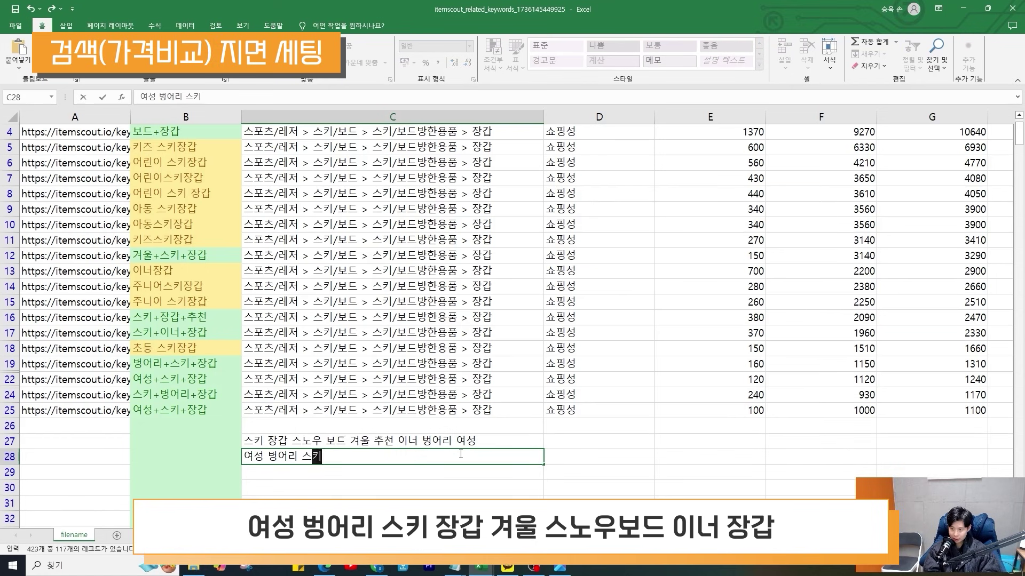
type("장갑 겨울 스노")
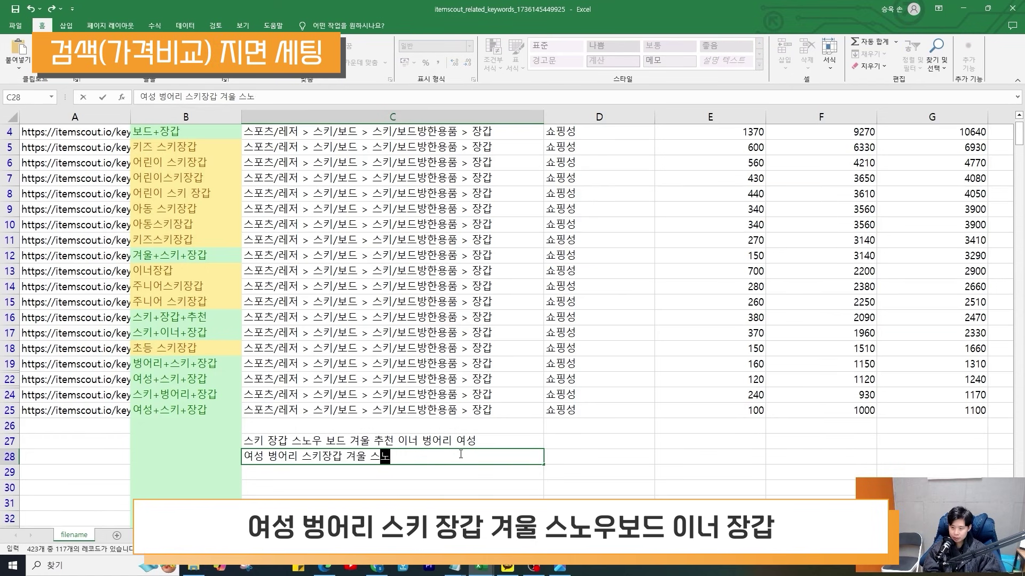
type("우보드 이너 장갑")
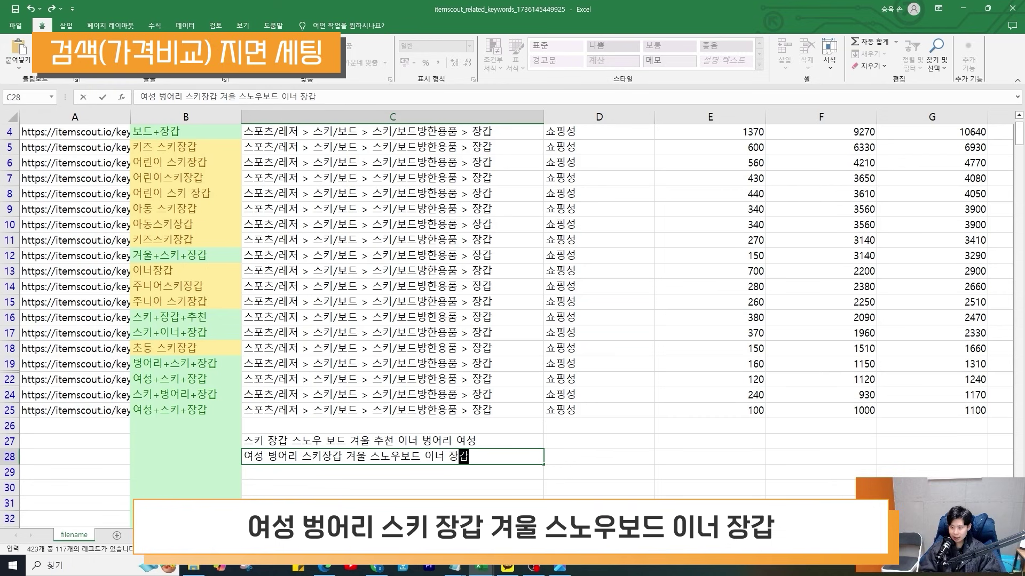
type(" 추천")
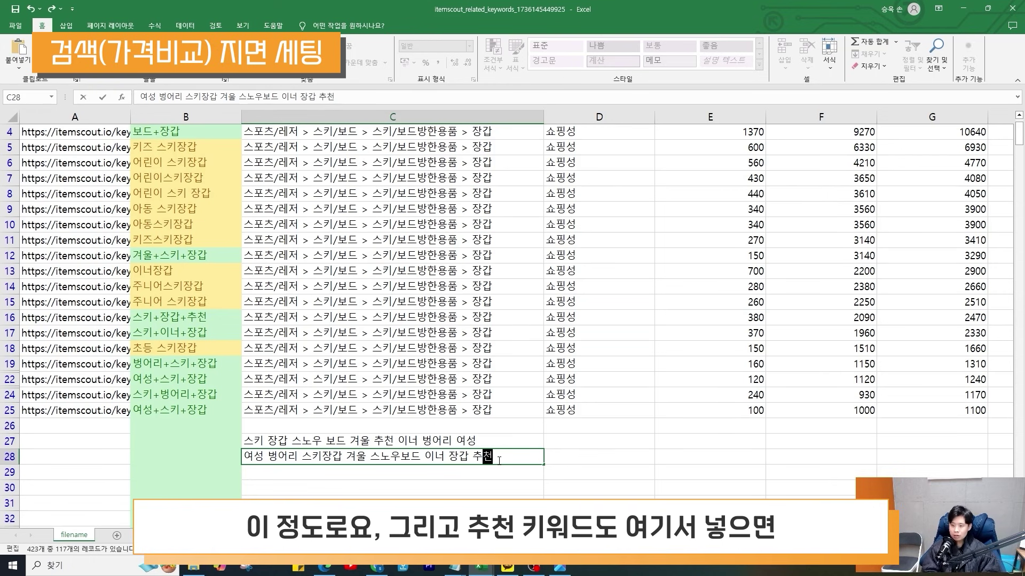
left_click(387, 436)
left_click(469, 463)
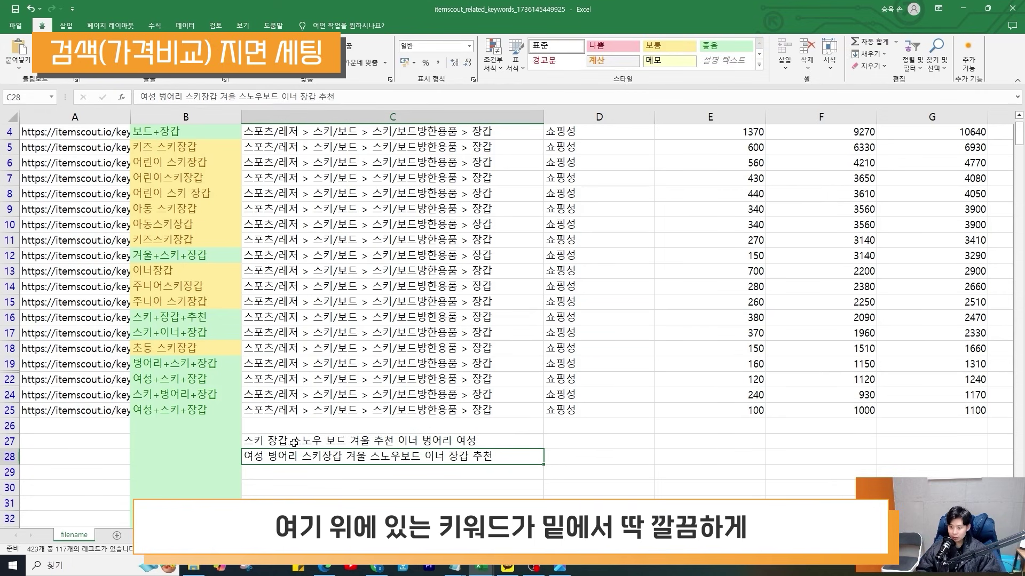
Remove the word 추천 from the end of the product name in C28
left_click(361, 442)
left_click(365, 456)
double_click(292, 458)
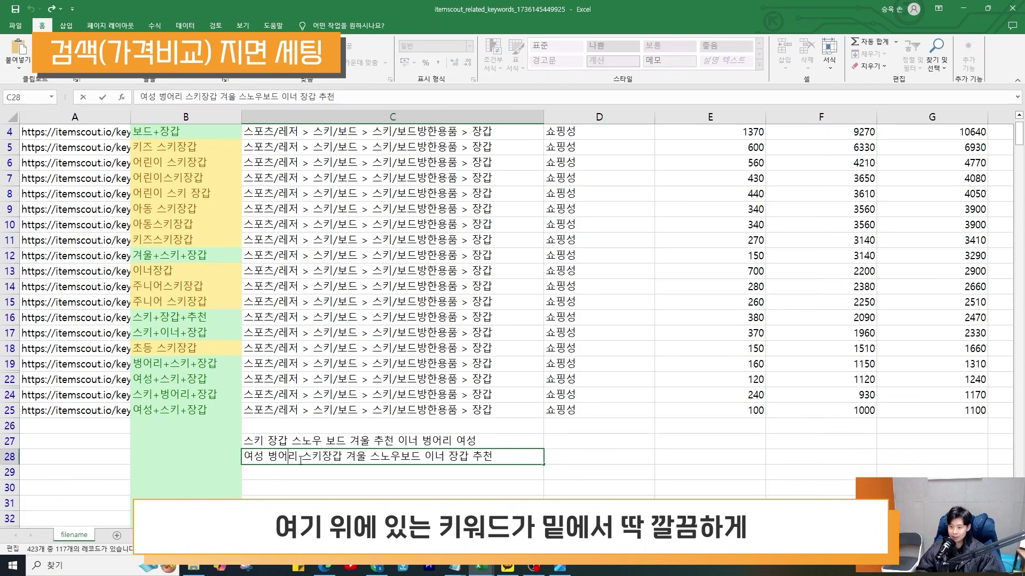
left_click_drag(498, 459, 239, 447)
double_click(506, 457)
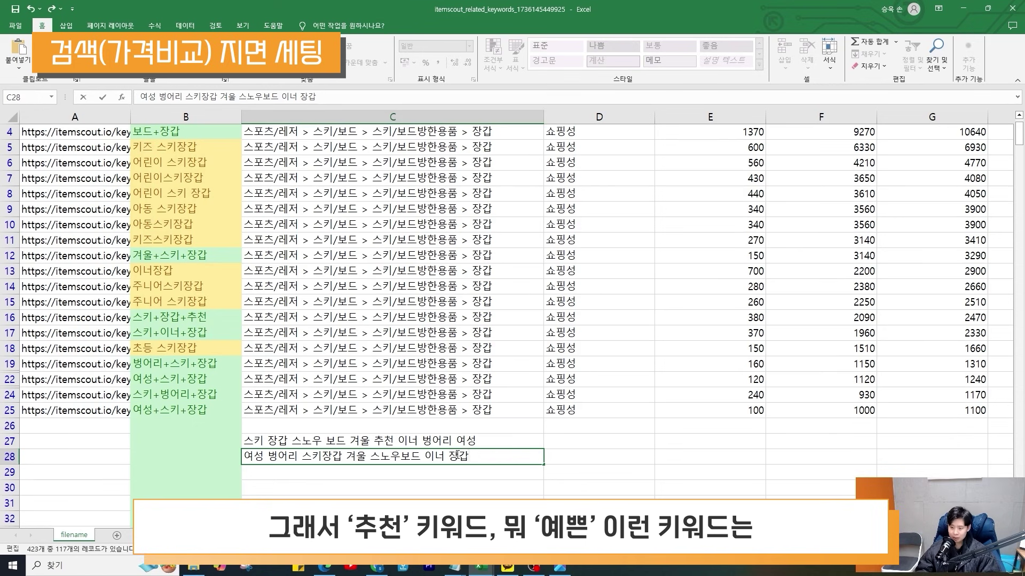
key("Escape")
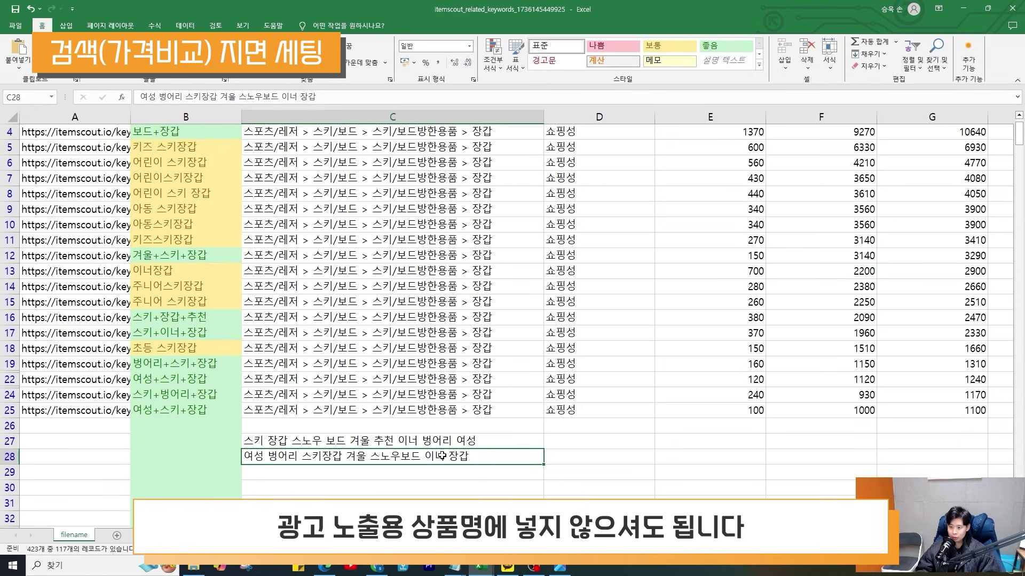
Close the space in 이너 장갑 so the product name in C28 ends with 이너장갑
double_click(382, 460)
left_click_drag(342, 457, 322, 458)
left_click_drag(472, 456, 450, 458)
left_click(451, 459)
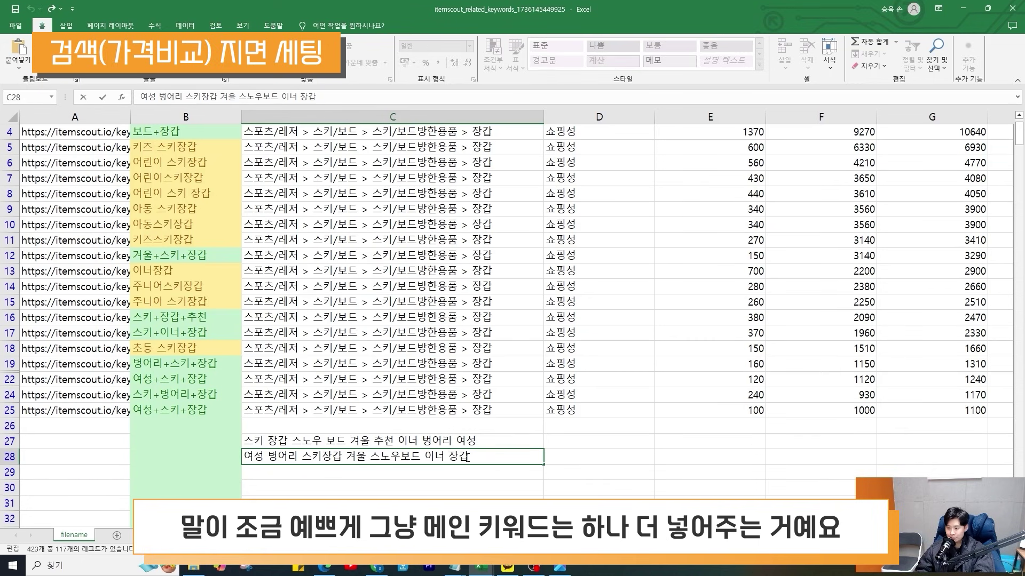
key("BackSpace")
left_click_drag(468, 458, 412, 458)
left_click(331, 456)
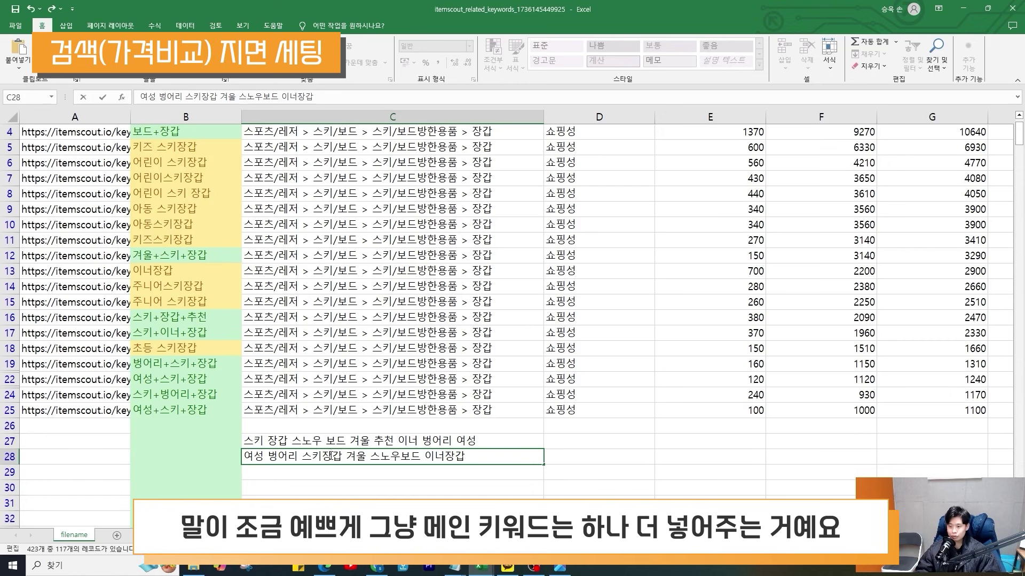
Copy the C28 text into the Naver ad's 노출용 상품명 as 여성 벙어리 스키장갑 겨울 스노우보드 이너장갑 and save it
left_click_drag(341, 456, 245, 456)
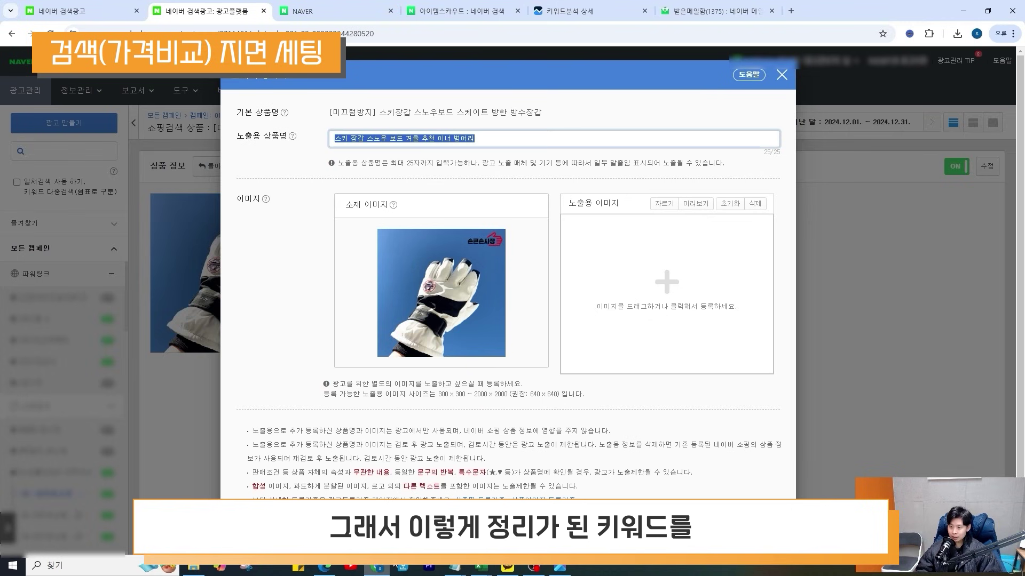
type("여성 벙어리 스키장갑 겨울 스노우보드 이너장갑")
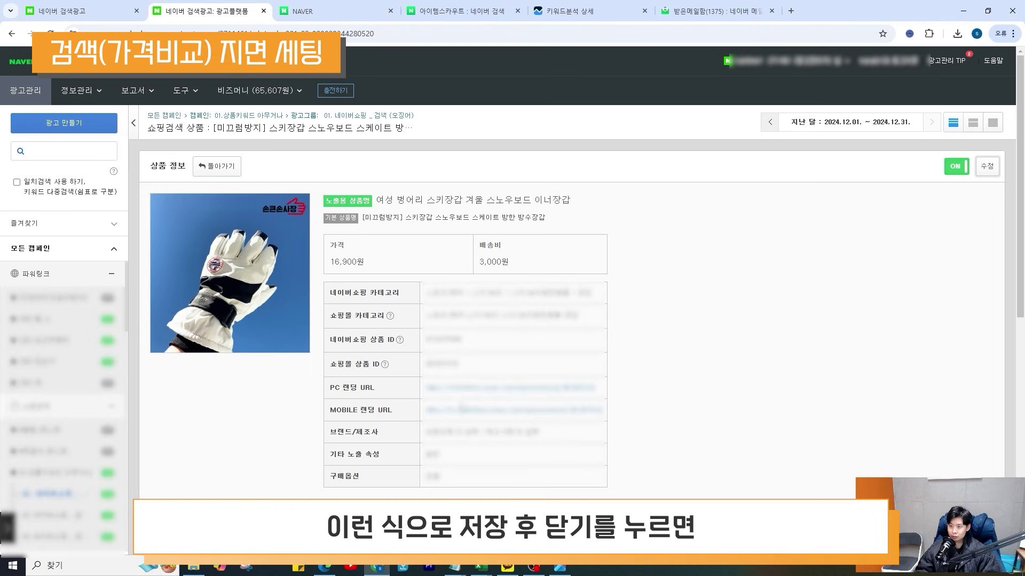
scroll(462, 408, "down", 3)
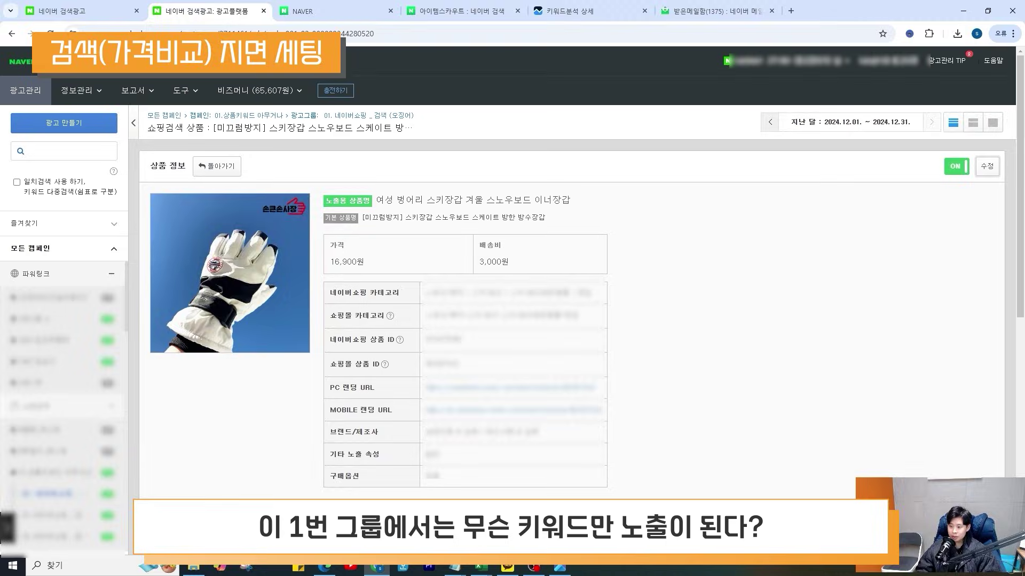
Switch back to Excel and review the green-marked keywords for the first ad group in B2:B25
mouse_move(486, 565)
left_click(595, 487)
scroll(224, 232, "up", 1)
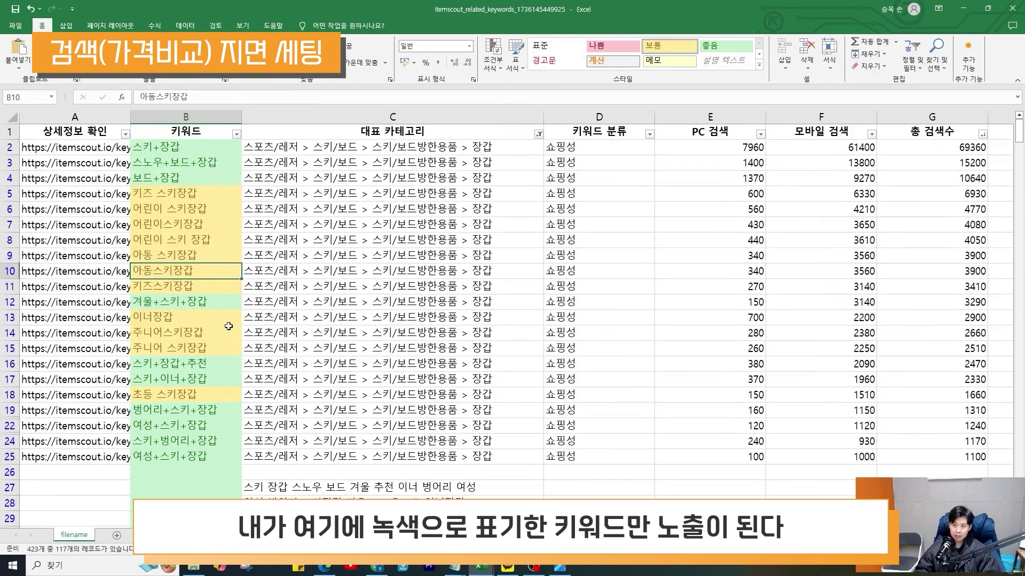
left_click(160, 147)
left_click_drag(160, 146, 216, 460)
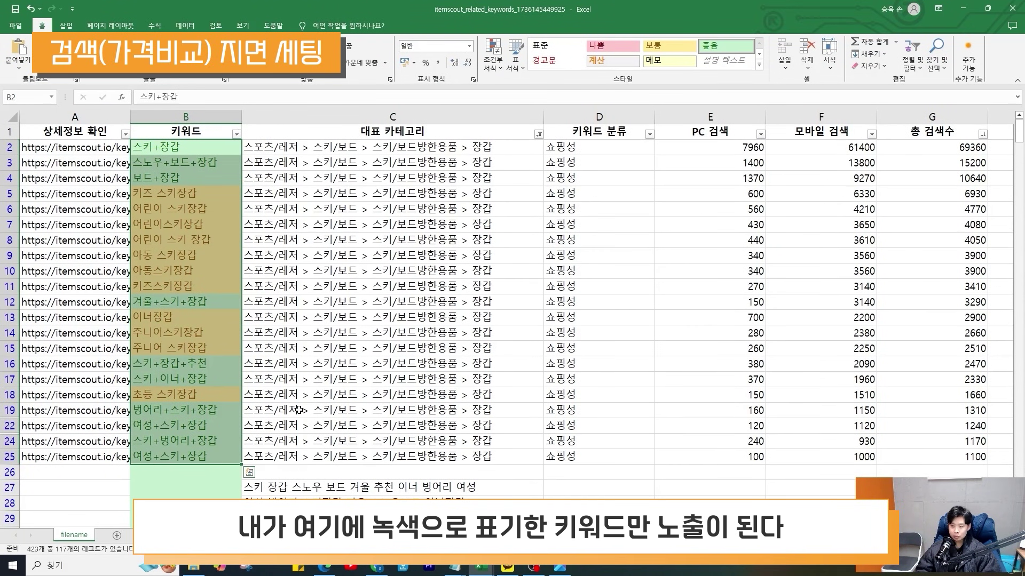
Clear the word list and product name from C27:C28
left_click(359, 414)
left_click_drag(306, 488, 410, 501)
key("Delete")
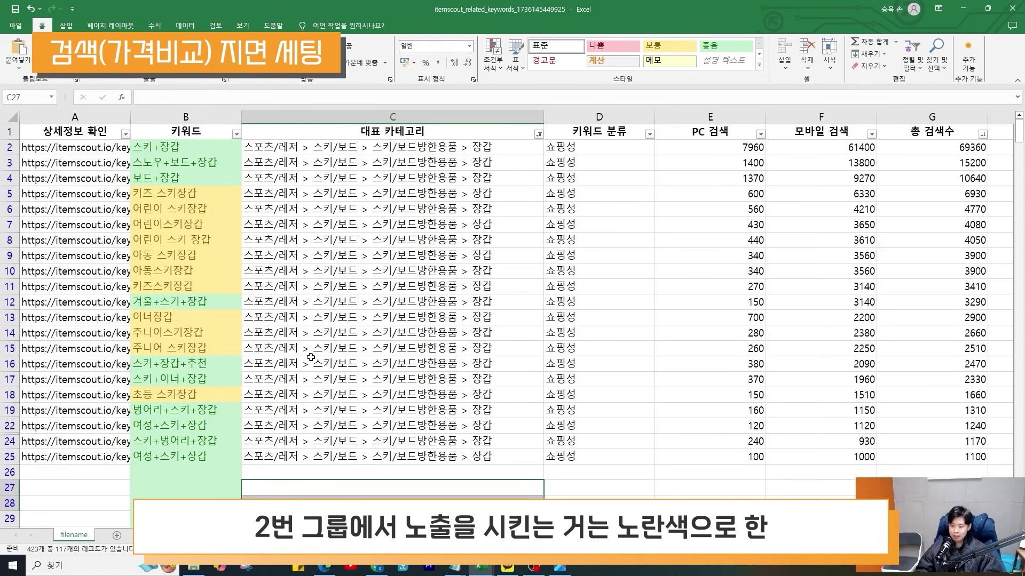
Split the first yellow-marked kids' keyword in B5 as 키즈+스키장갑
left_click_drag(206, 199, 210, 279)
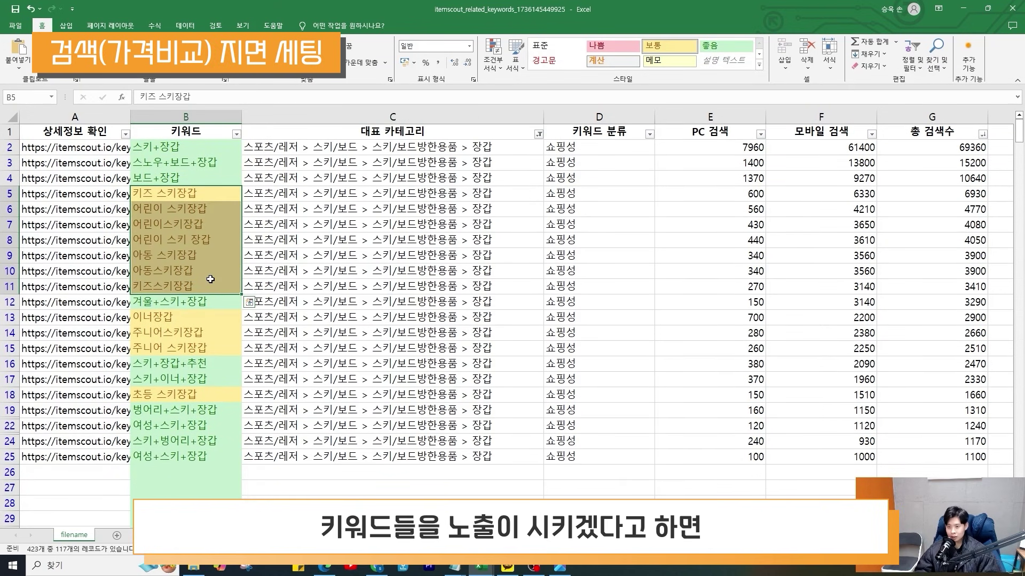
left_click(172, 228)
double_click(159, 194)
key("BackSpace")
type("+")
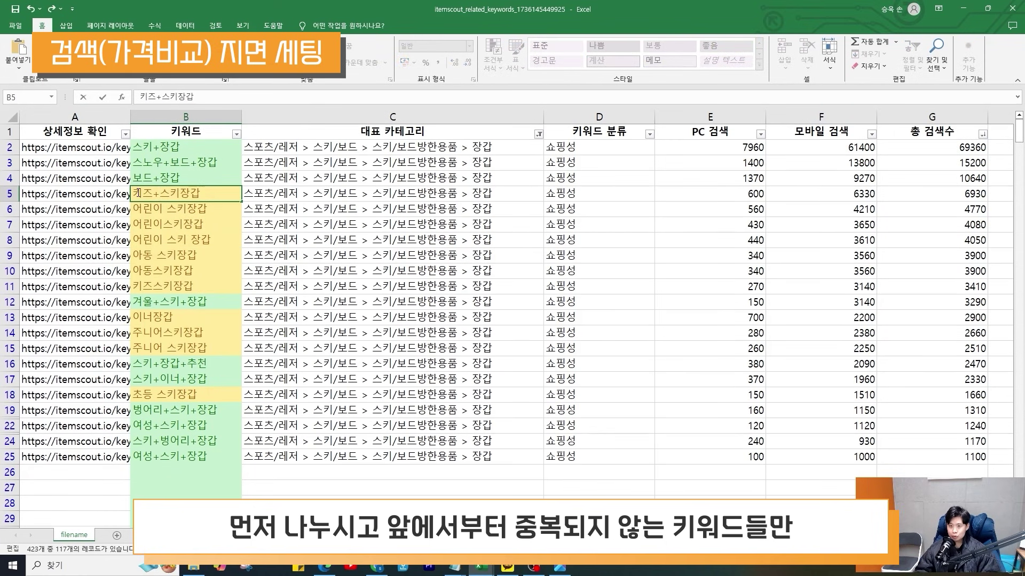
left_click_drag(138, 192, 146, 205)
left_click(278, 487)
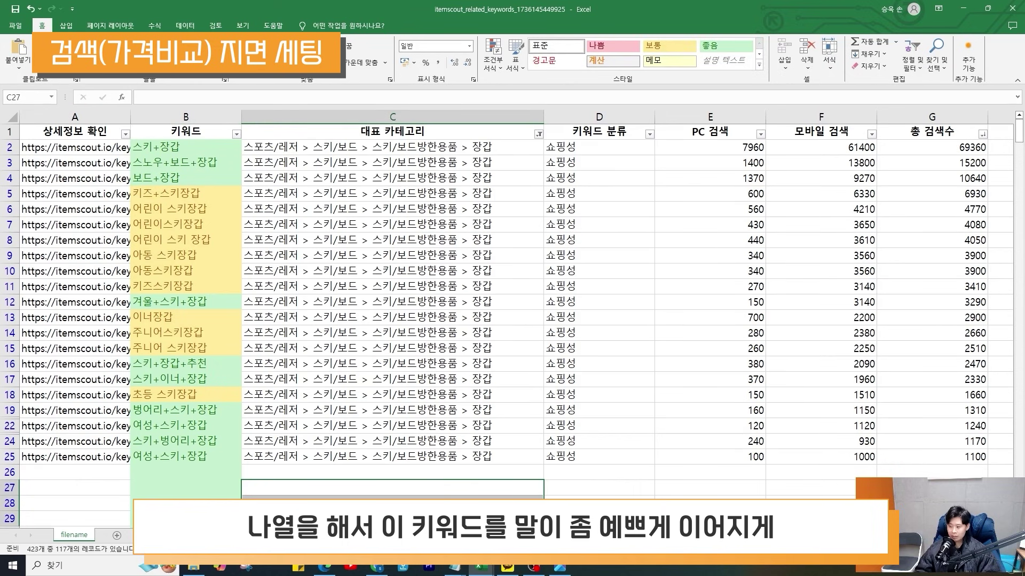
Switch to the Naver ad page and open a new 추가홍보문구 extension to examine its 문구 1 and 문구 2 fields
left_click(382, 566)
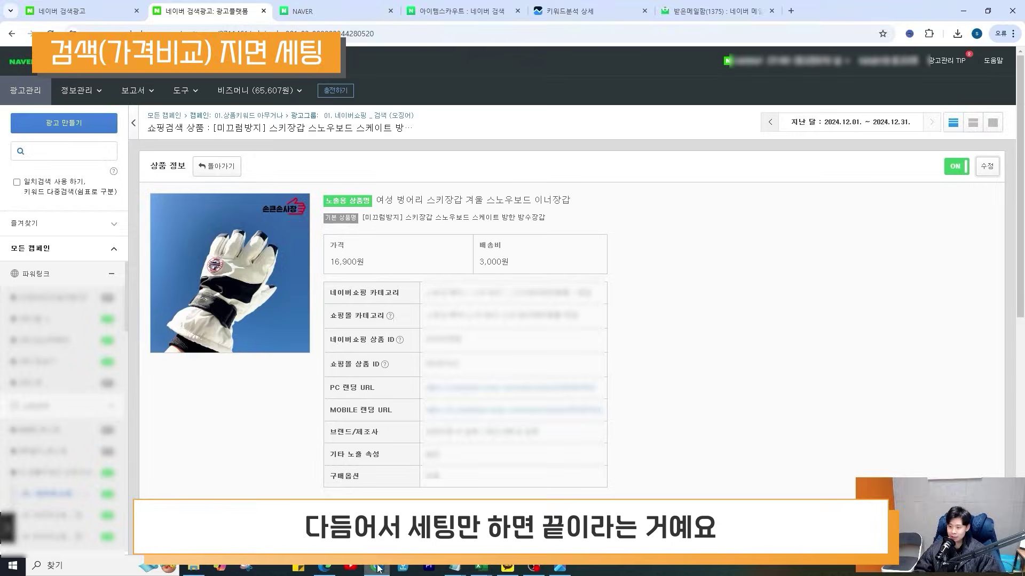
left_click_drag(548, 218, 372, 218)
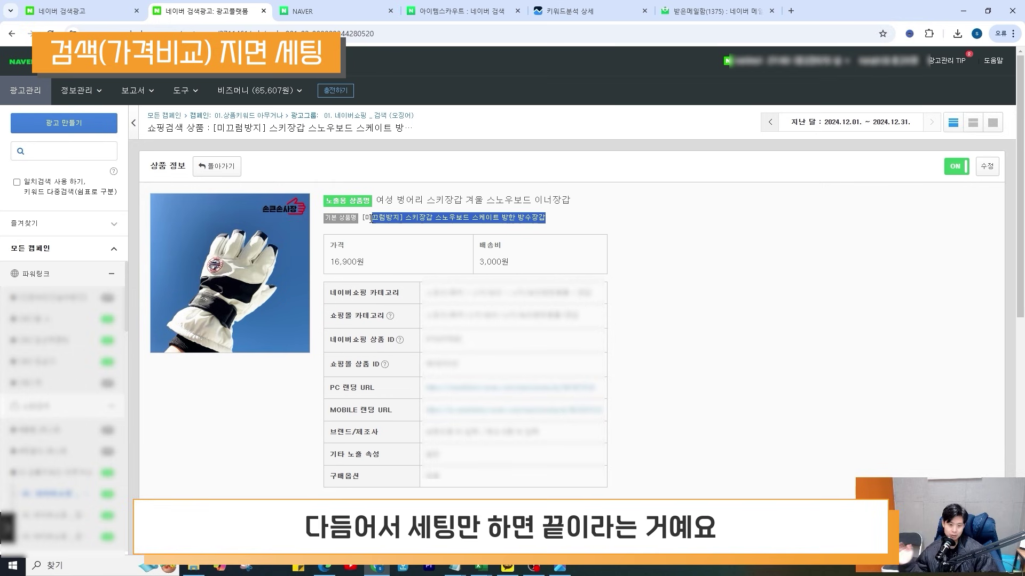
scroll(427, 302, "down", 7)
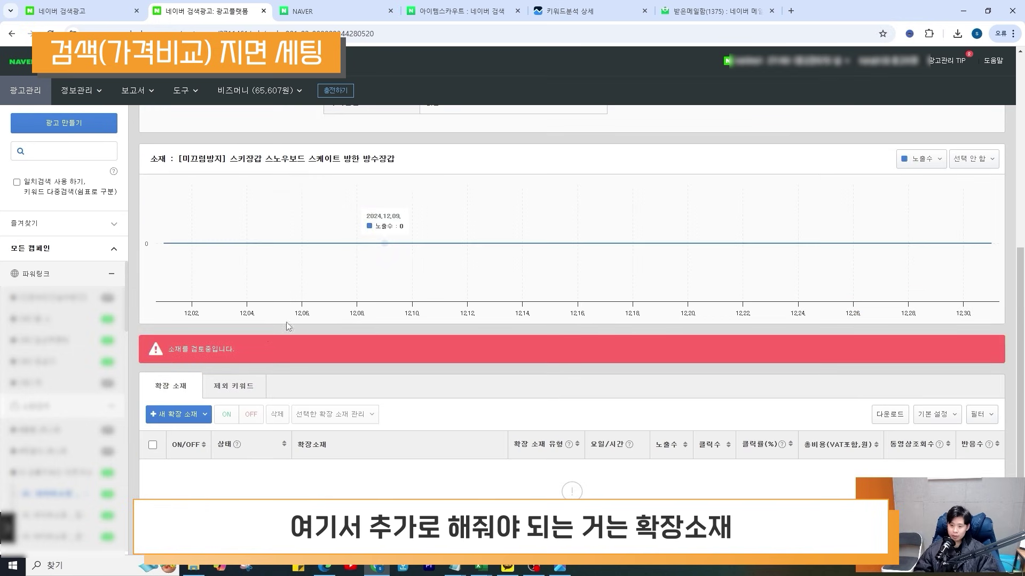
left_click(192, 419)
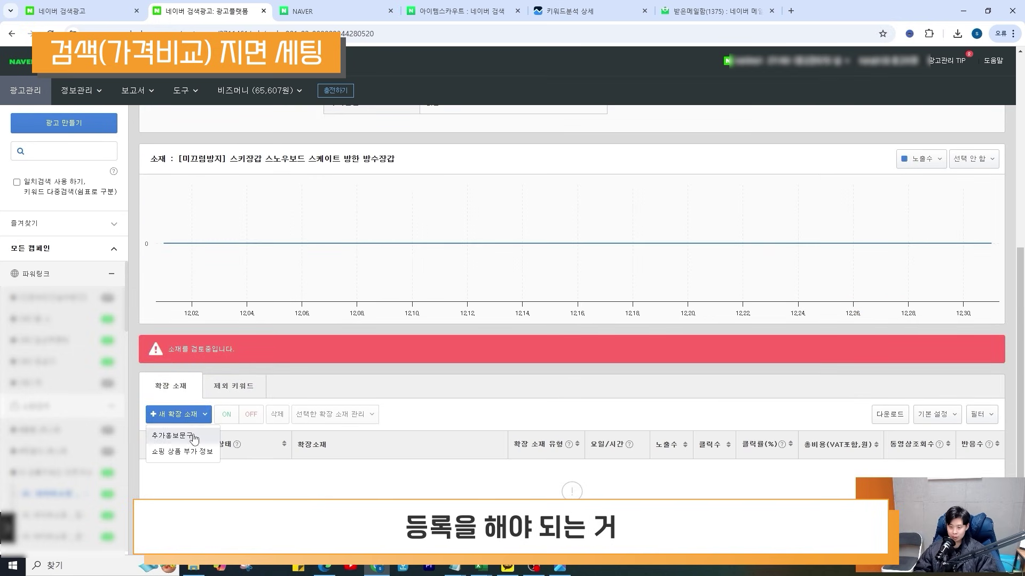
left_click(191, 436)
left_click(389, 117)
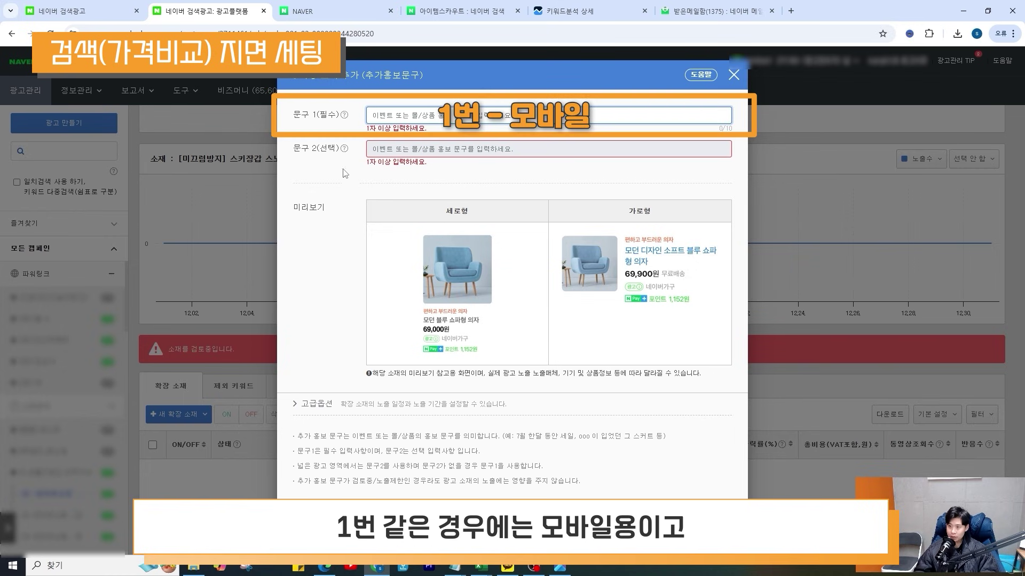
left_click(397, 149)
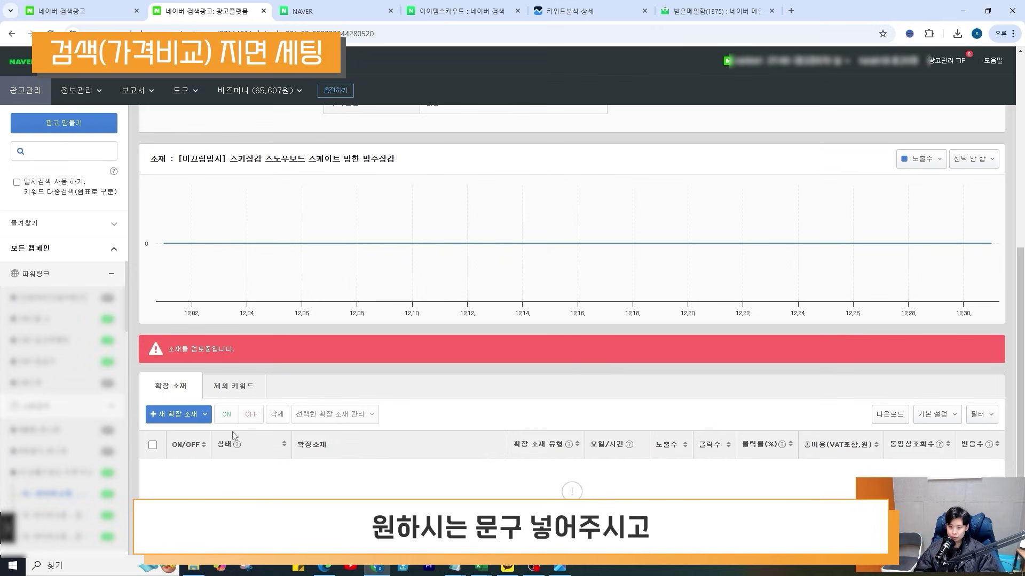
Open a new 쇼핑 상품 부가 정보 extension to examine its review and purchase information preview, and close it unsaved
left_click(178, 414)
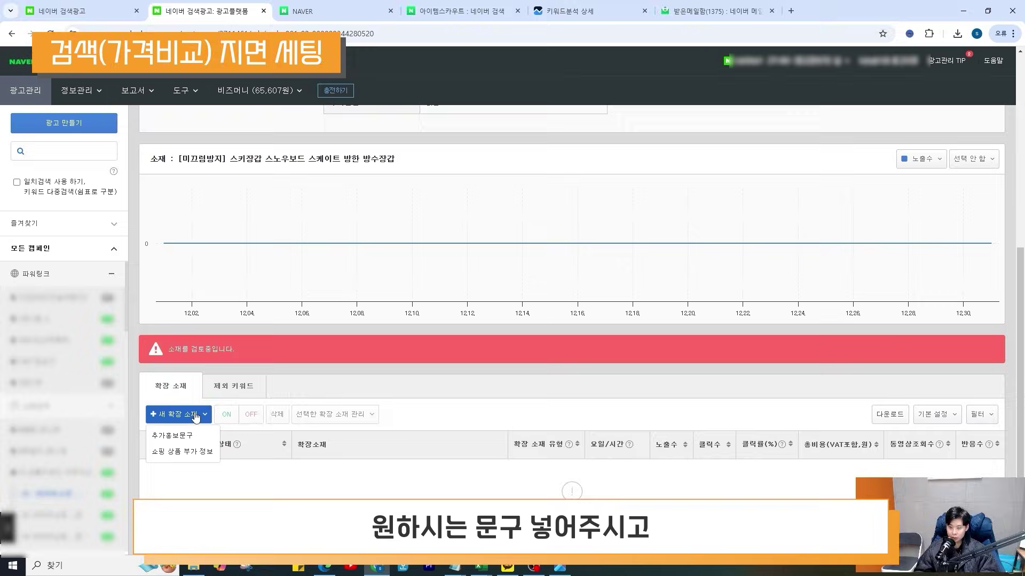
left_click(180, 452)
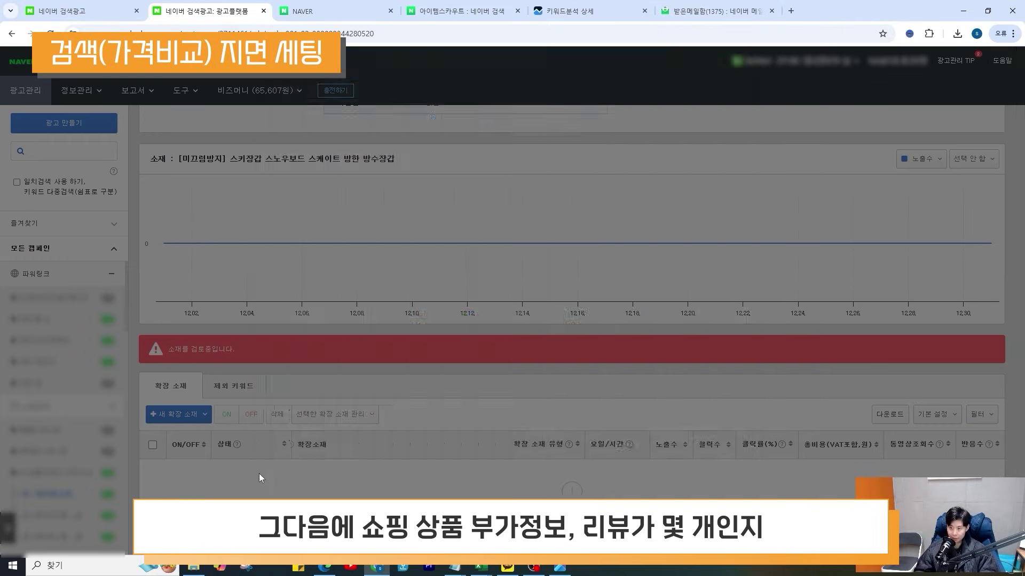
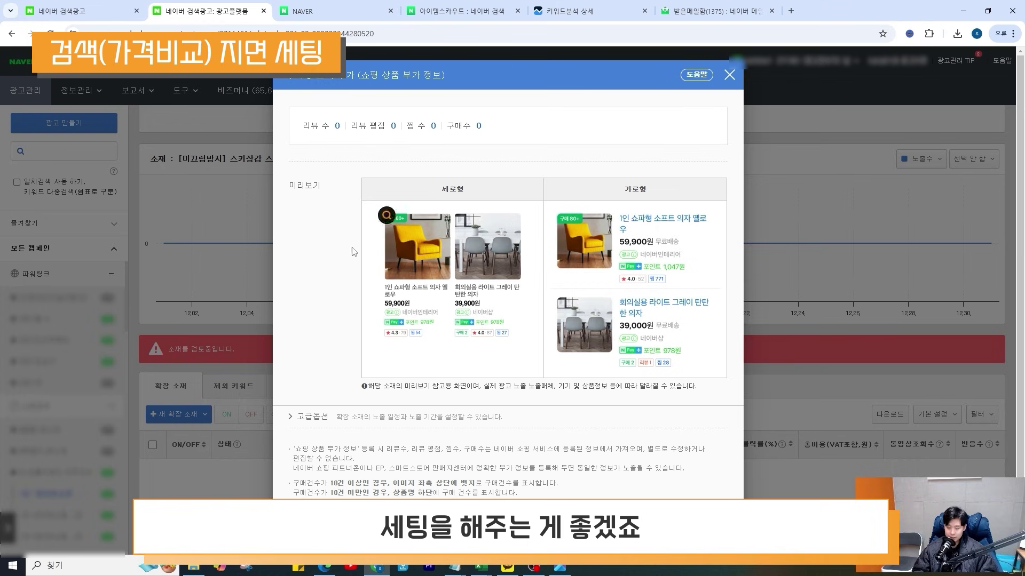
left_click(227, 447)
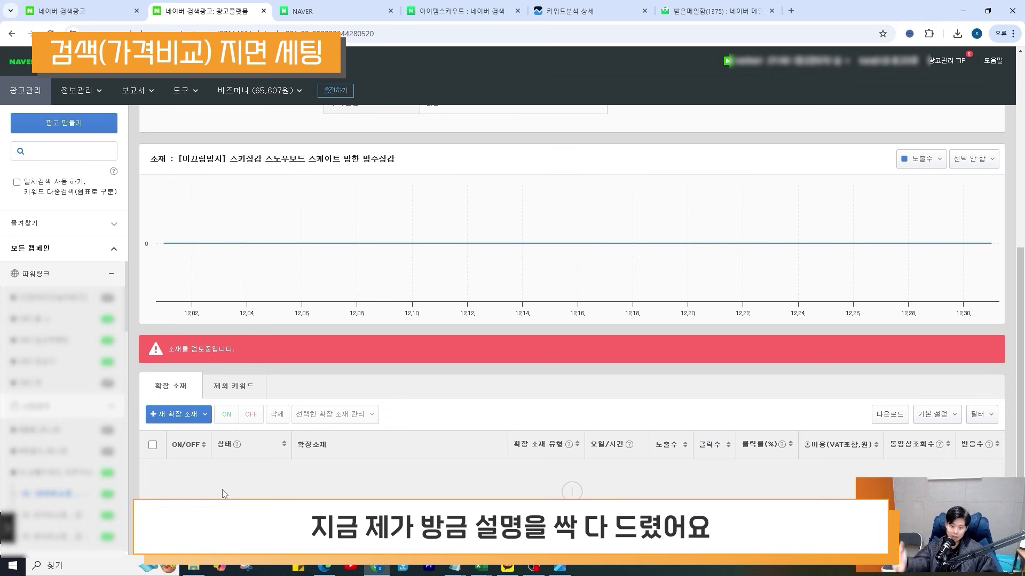
Open the campaign 01.상품키워드 아무거나 and rename its first ad group as 01. 네이버쇼핑 _ 검색 (보드관련)
left_click(75, 474)
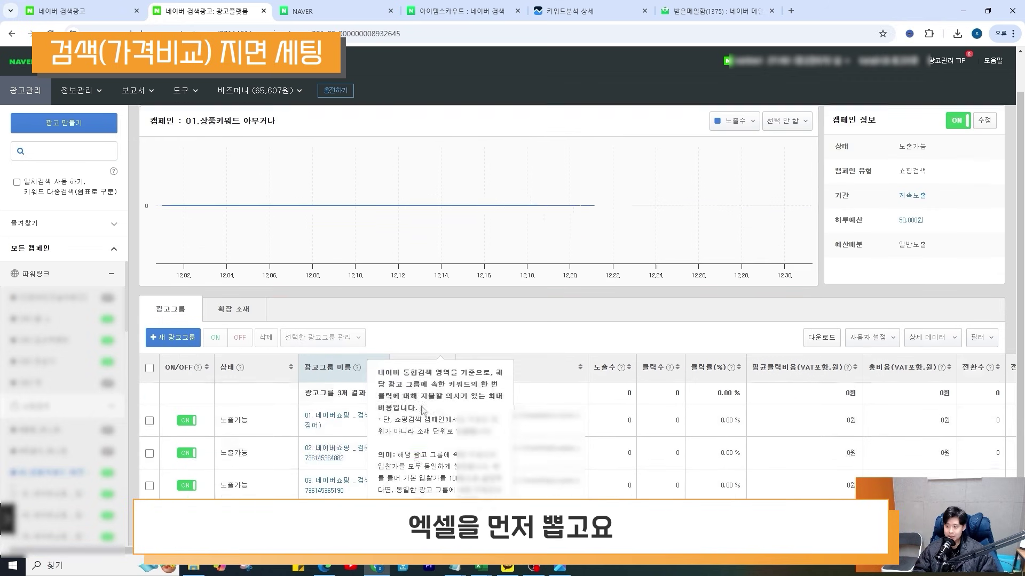
scroll(357, 387, "down", 2)
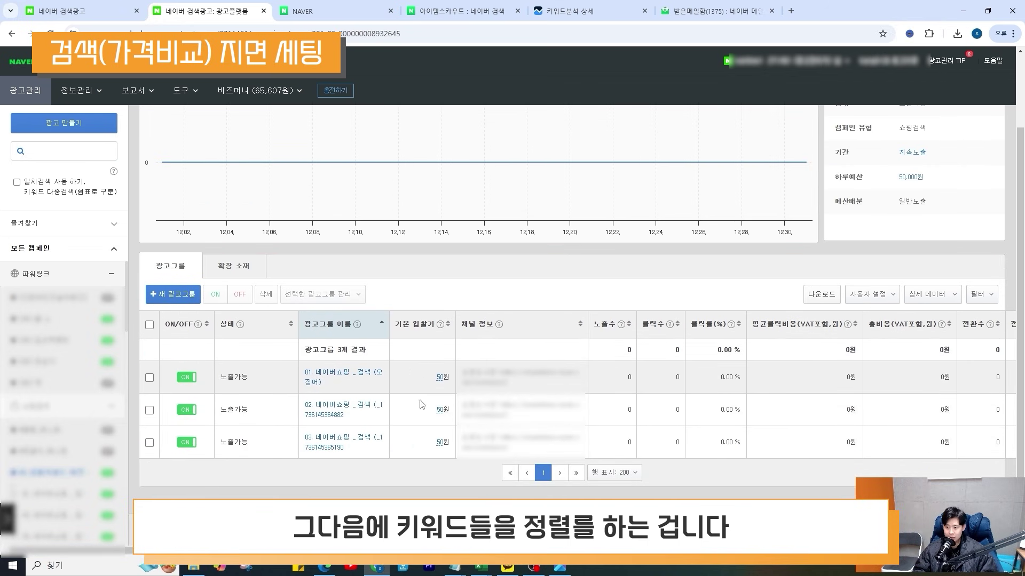
left_click(372, 379)
left_click_drag(437, 195, 415, 197)
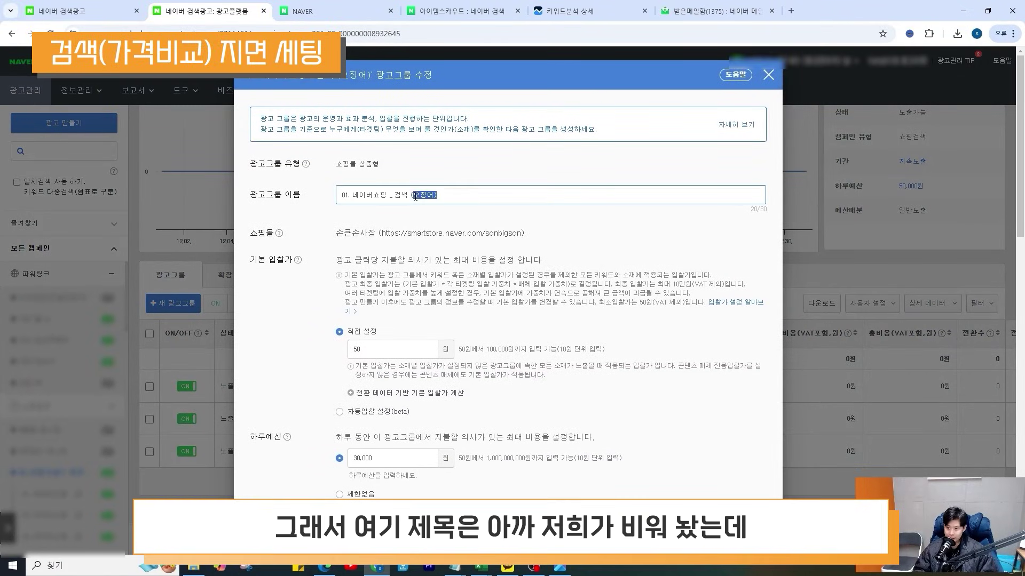
type("보드관련)")
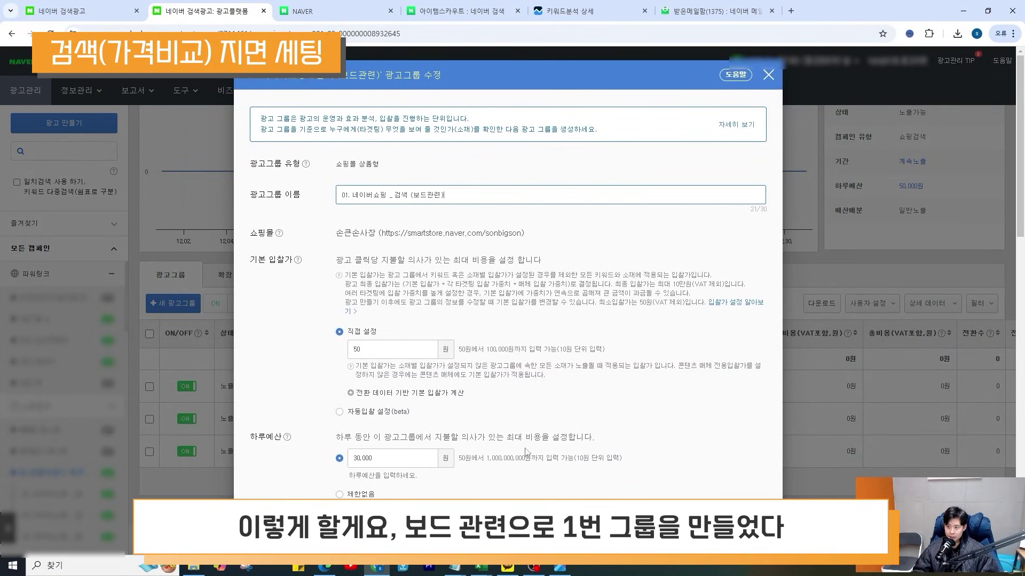
scroll(528, 452, "down", 5)
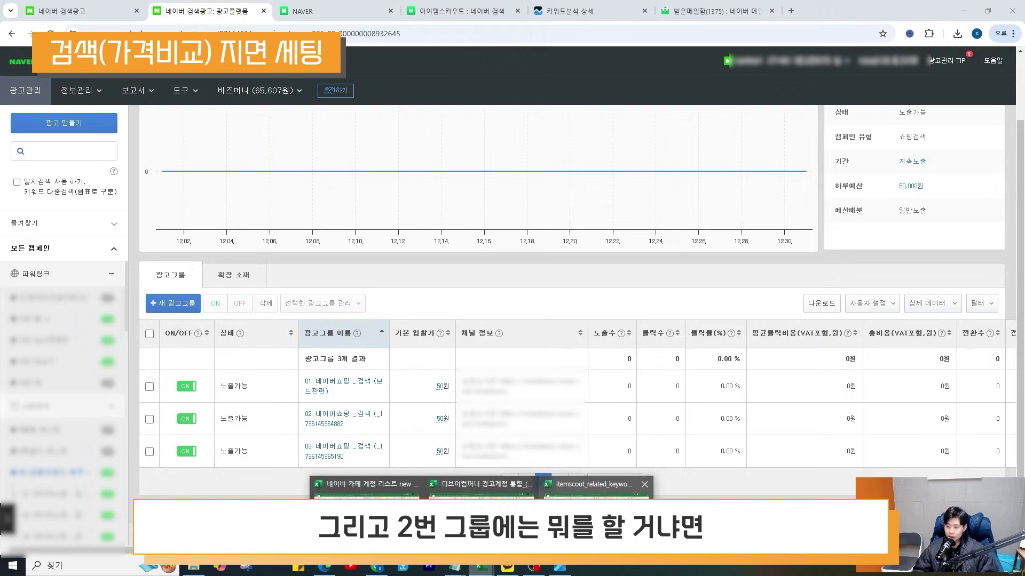
Check the kids' keywords in B5:B11 in Excel and rename the second Naver ad group as 02. 네이버쇼핑 _ 검색 (키즈)
left_click(606, 490)
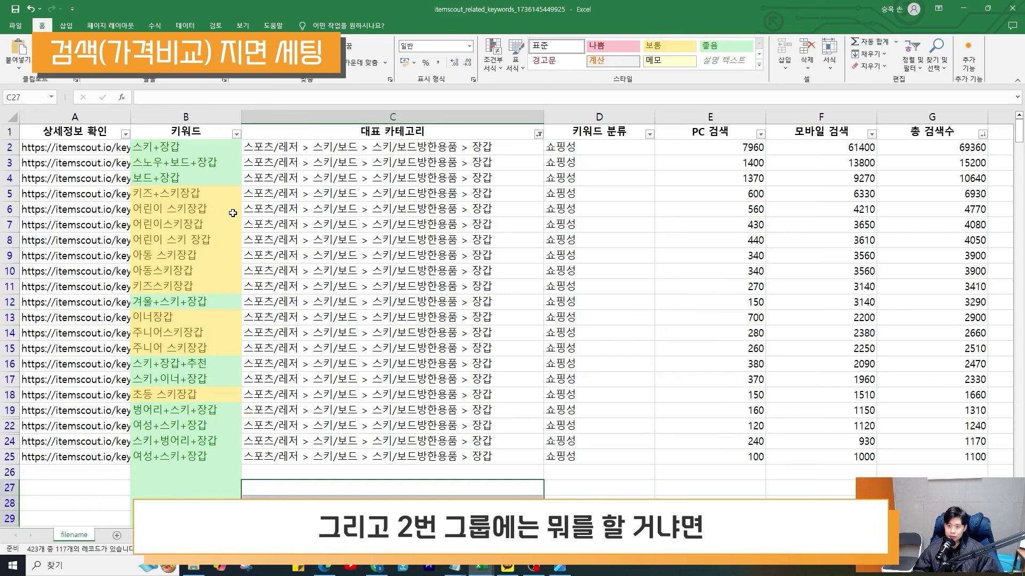
left_click_drag(184, 193, 181, 291)
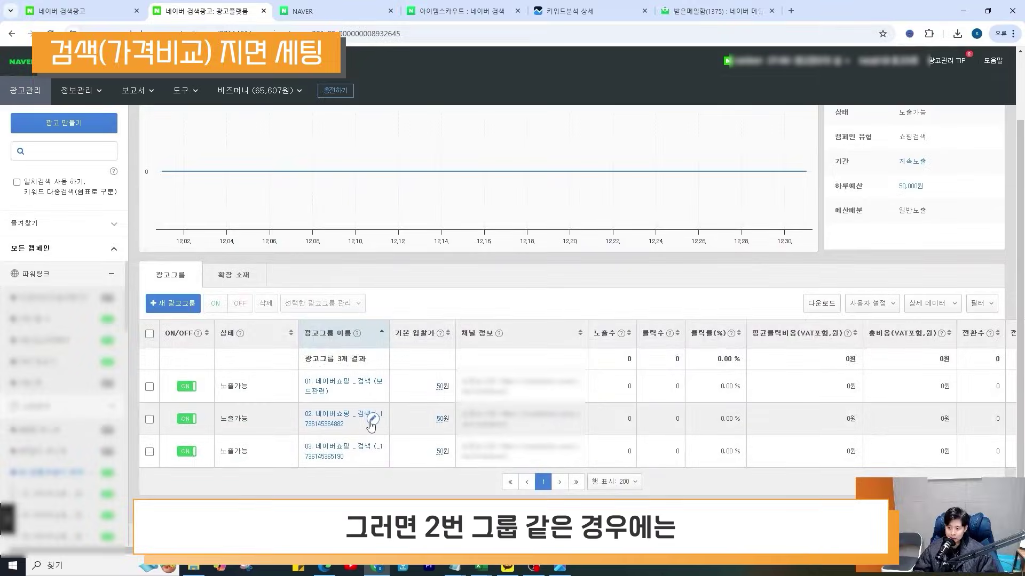
left_click(373, 420)
left_click_drag(458, 194, 416, 194)
key("BackSpace")
type("키즈")
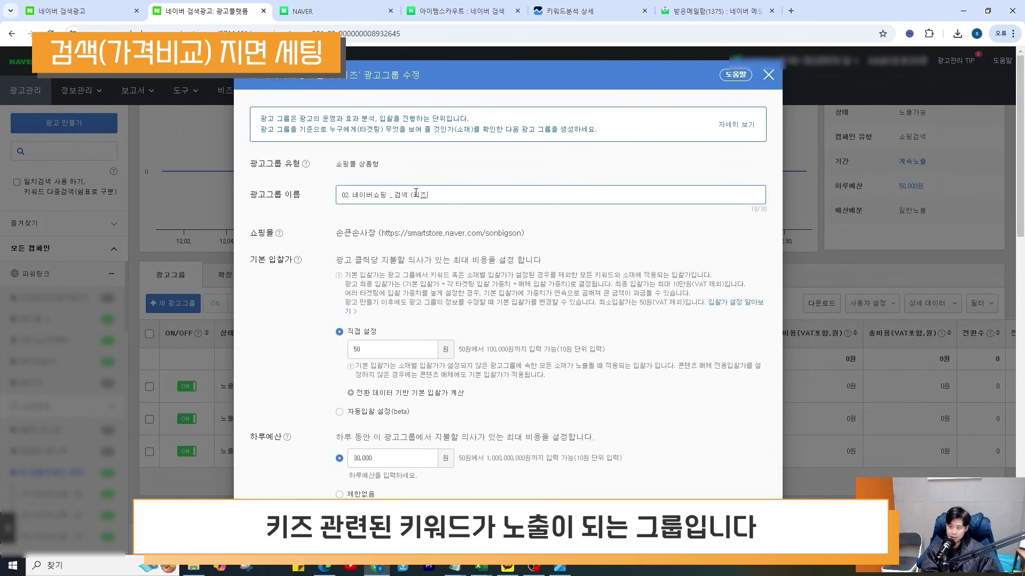
scroll(469, 418, "down", 15)
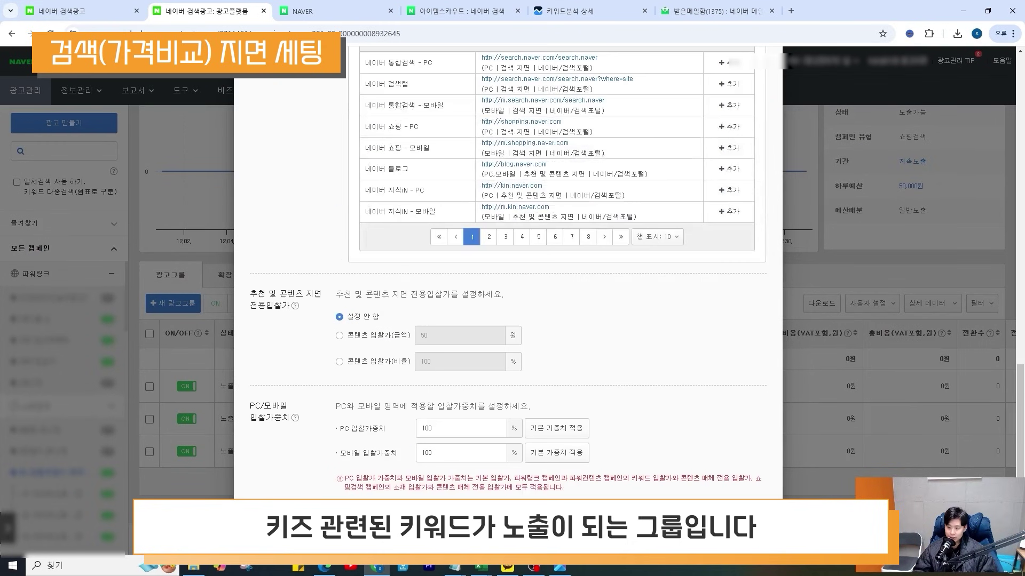
left_click(486, 528)
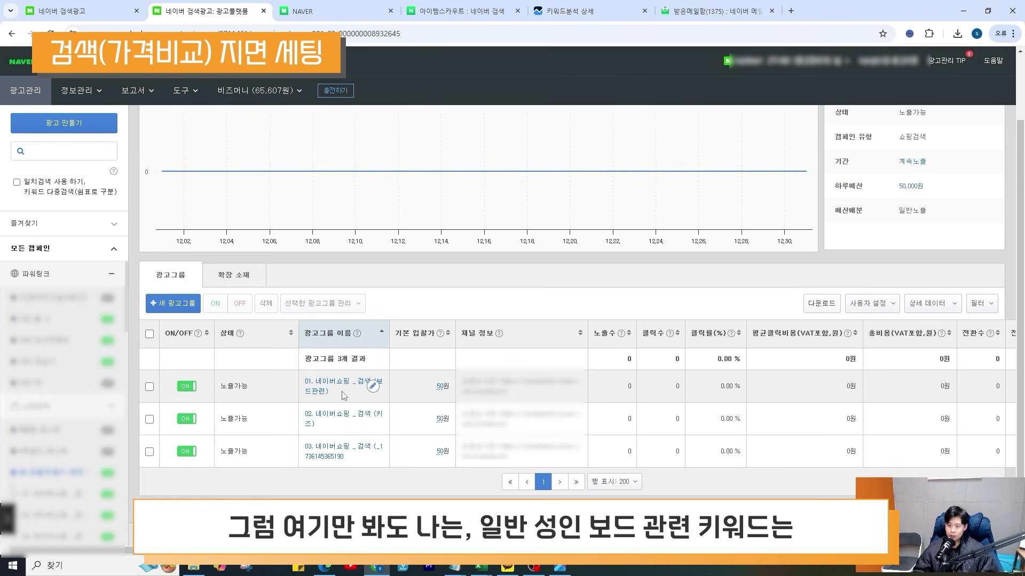
left_click_drag(343, 393, 370, 392)
triple_click(334, 394)
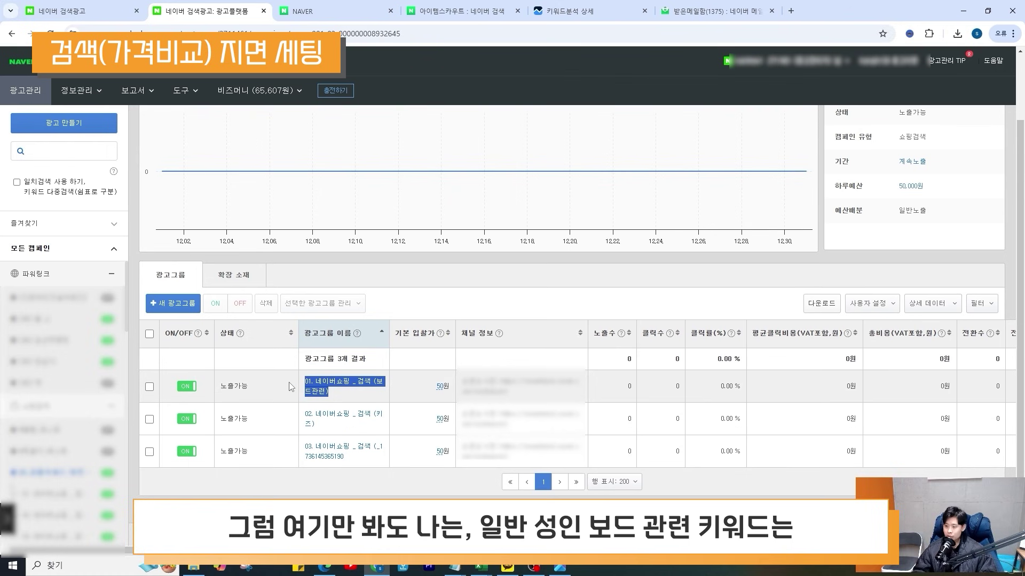
Compare the click cost and total cost entries of the 보드관련 and 키즈 ad groups
left_click_drag(835, 391, 964, 392)
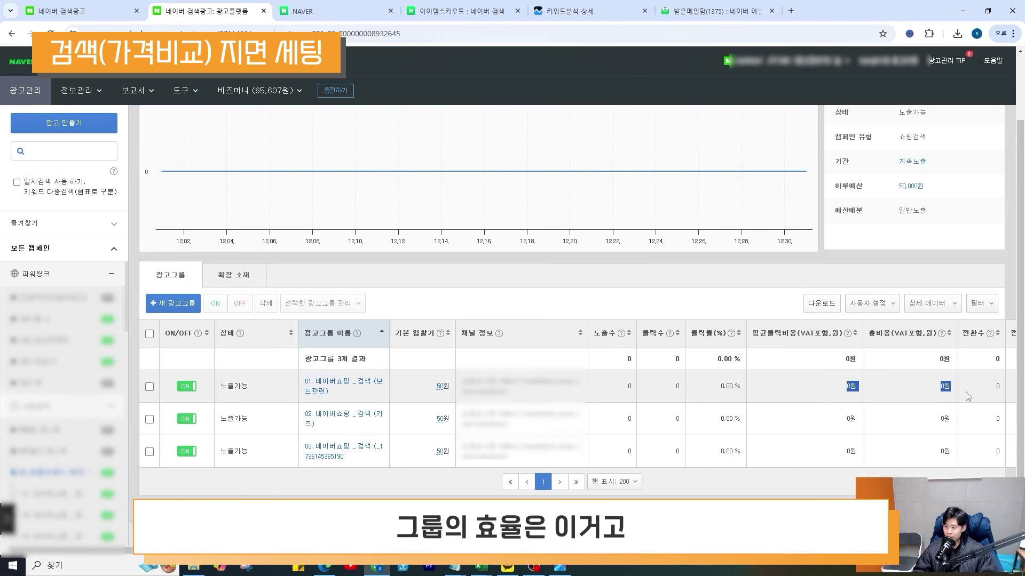
left_click_drag(356, 422, 289, 415)
left_click(795, 418)
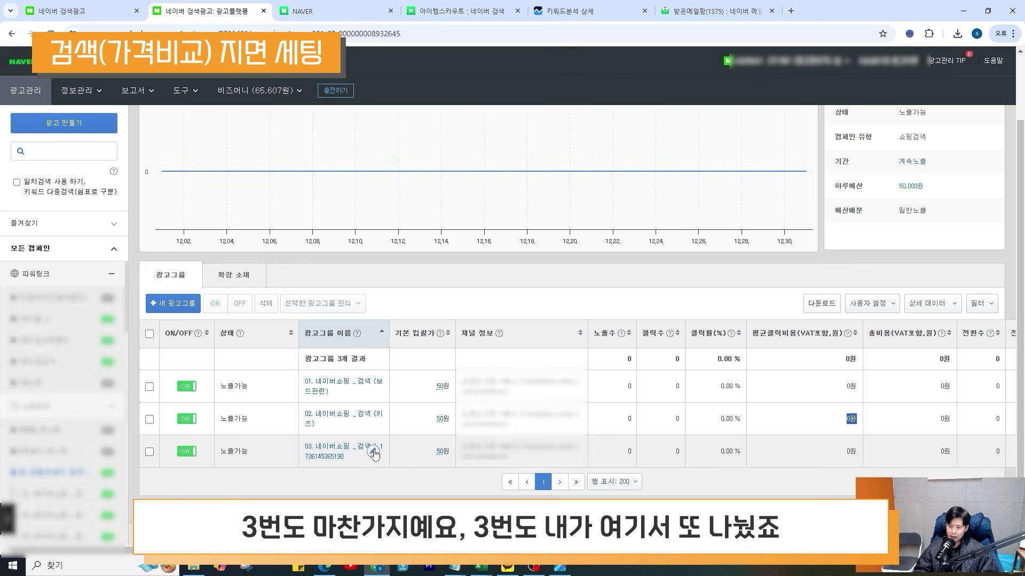
Switch to the Excel keyword sheet, examine the top three keywords and their search volumes in B2:G4, and return to the Naver ad page
left_click(481, 568)
left_click(593, 526)
left_click(283, 240)
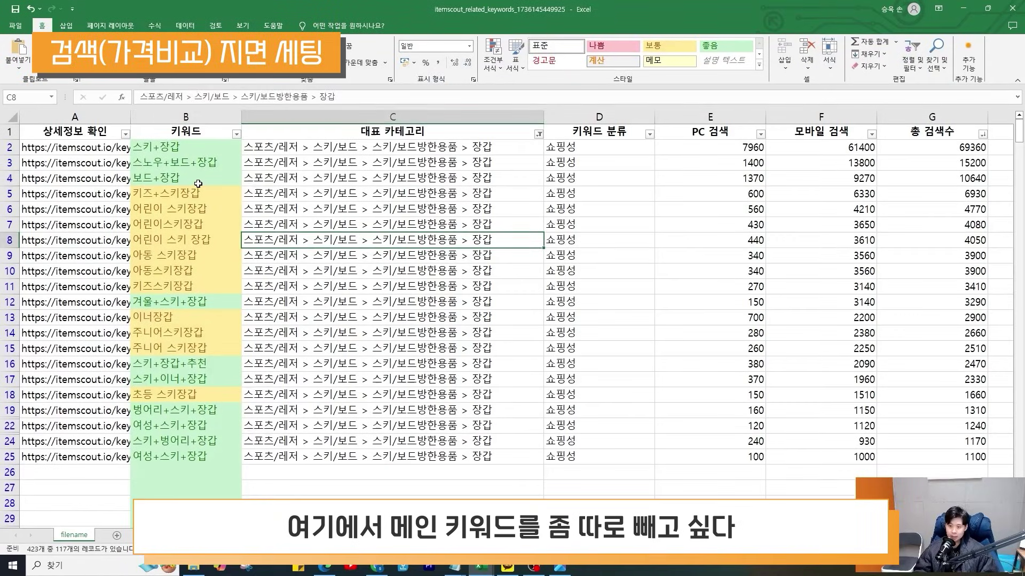
left_click_drag(199, 182, 205, 151)
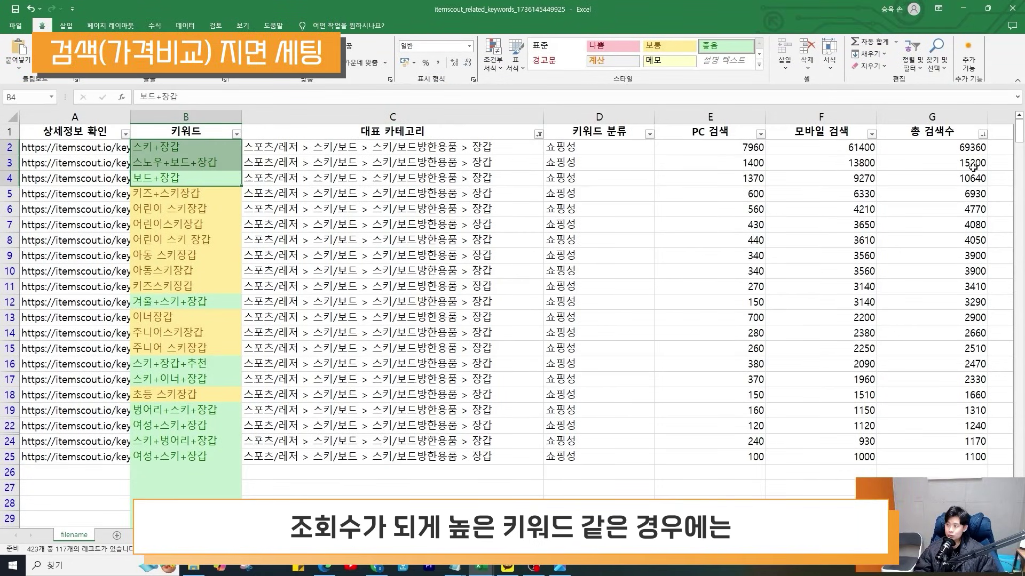
left_click_drag(965, 149, 154, 178)
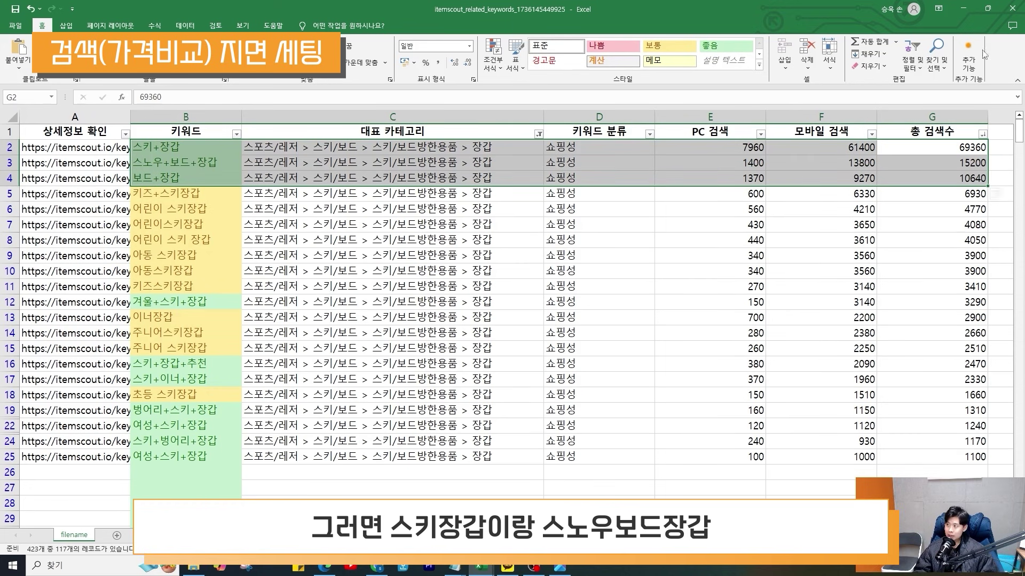
key("alt+Tab")
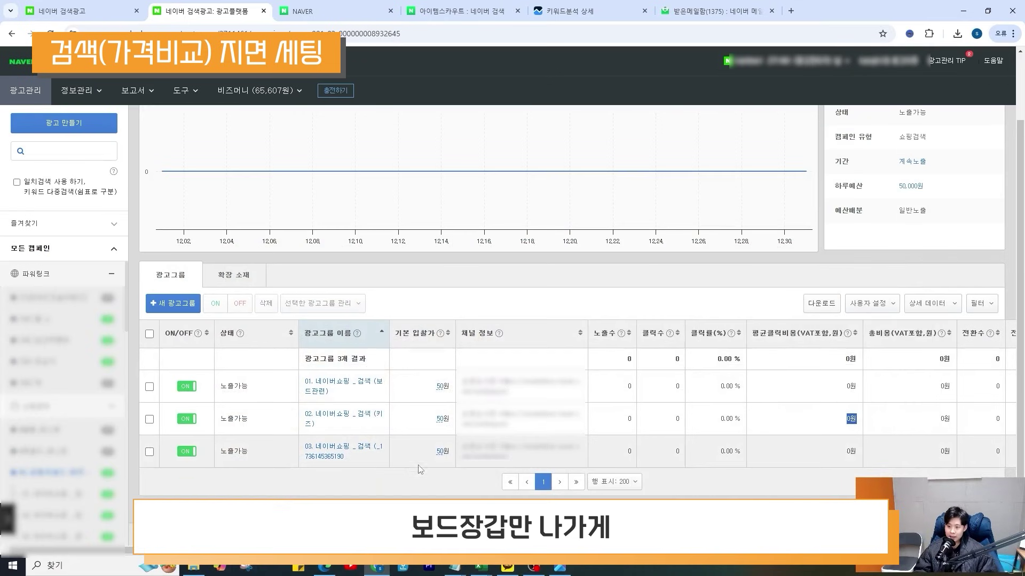
Rename the third ad group to "03. 네이버쇼핑 _ 검색 (보드메인)" and save the change
left_click(373, 452)
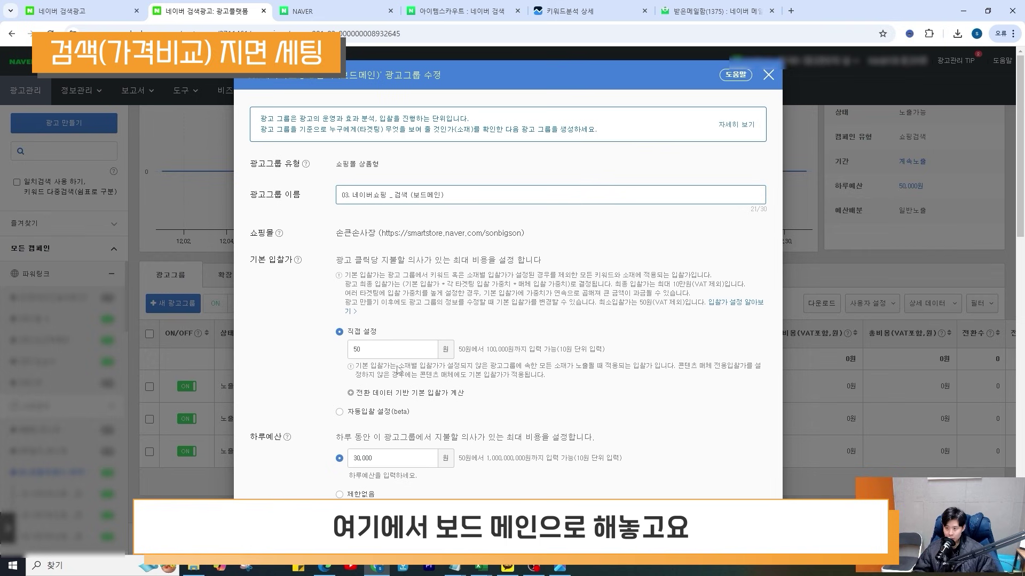
scroll(398, 368, "down", 15)
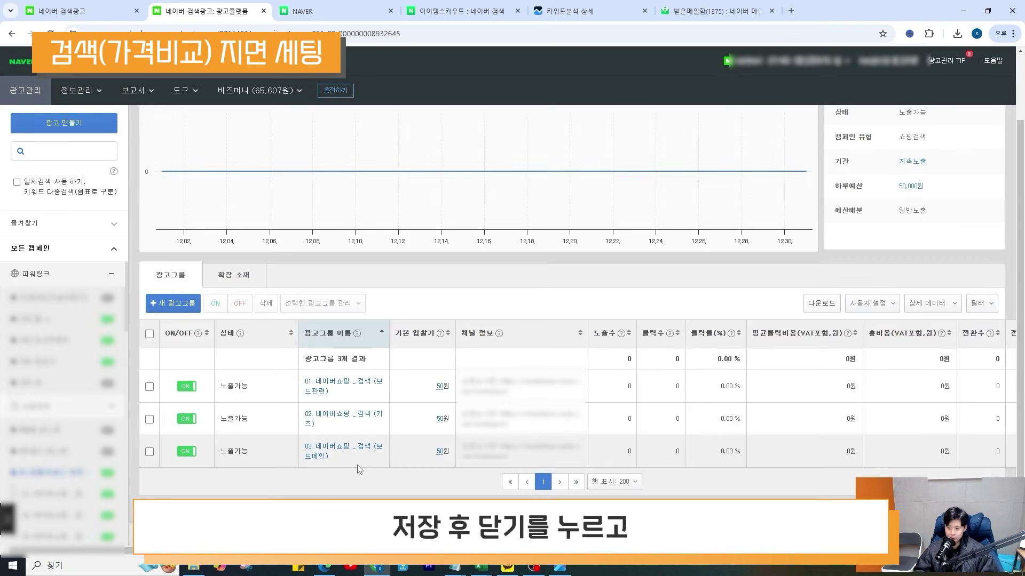
mouse_move(376, 463)
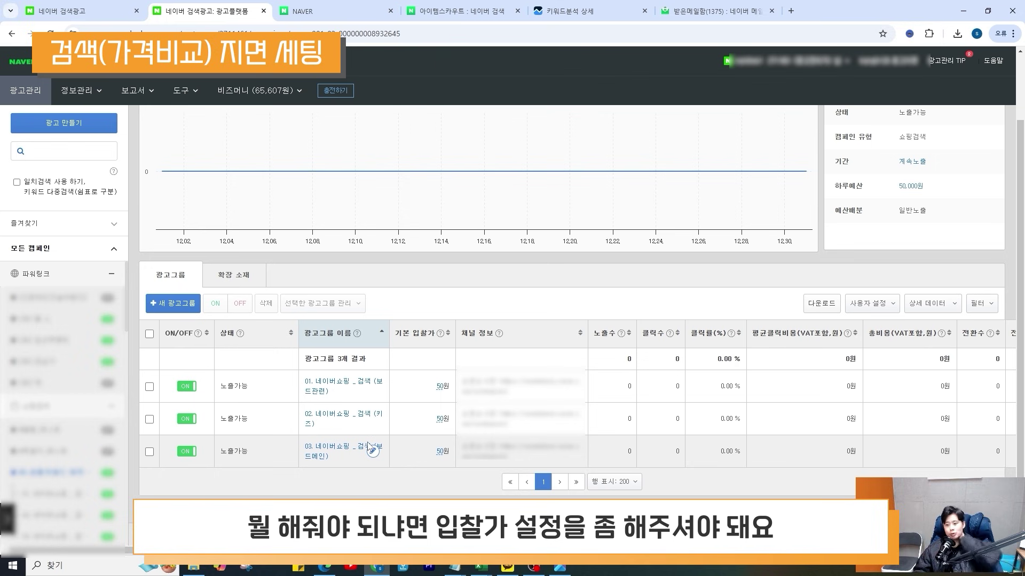
mouse_move(359, 432)
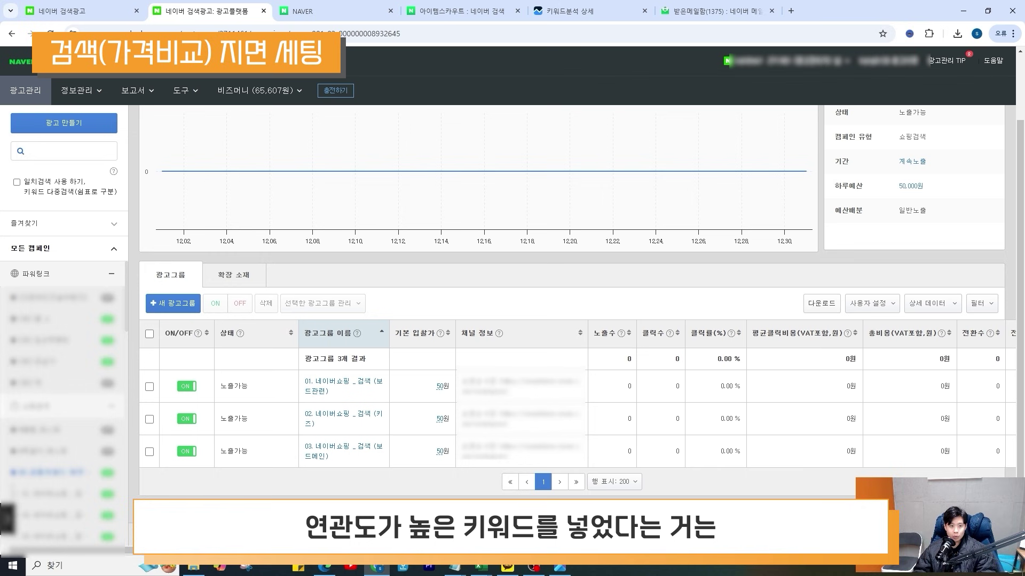
Switch to the Notepad notes and renumber the 메인키워드 line as 03, 전환율 높은 키워드 as 01 and 세부키워드 as 02
key("alt+Tab")
left_click(479, 340)
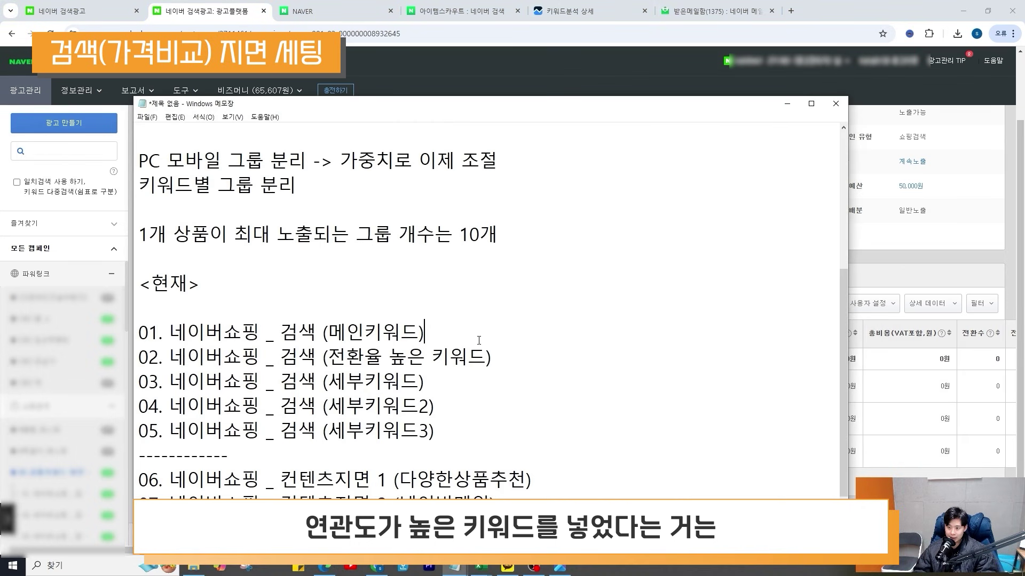
scroll(424, 382, "up", 1)
left_click(383, 384)
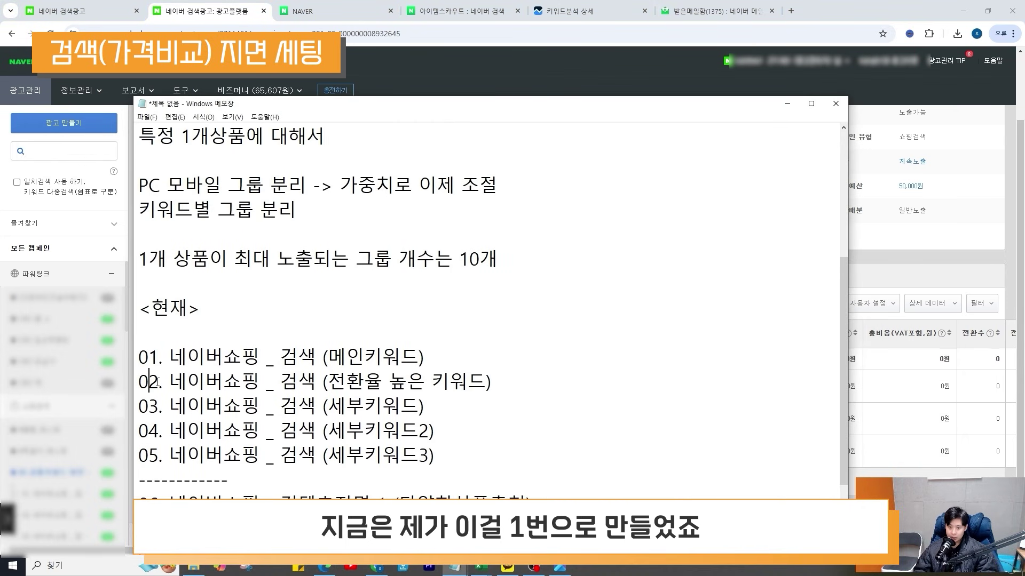
key("Delete")
type("1")
key("Up")
key("BackSpace")
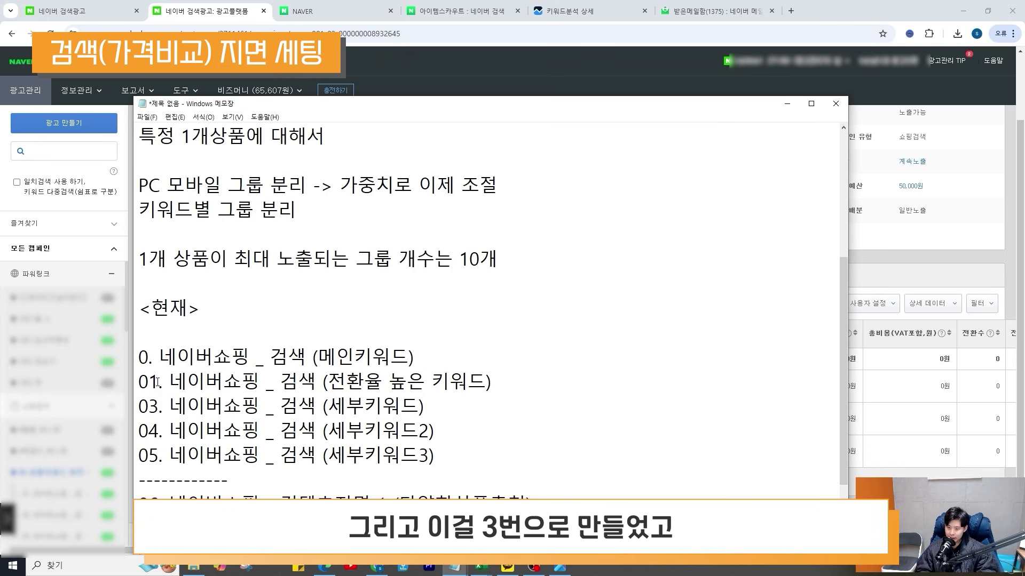
type("3")
key("Down")
key("Down")
key("BackSpace")
type("2")
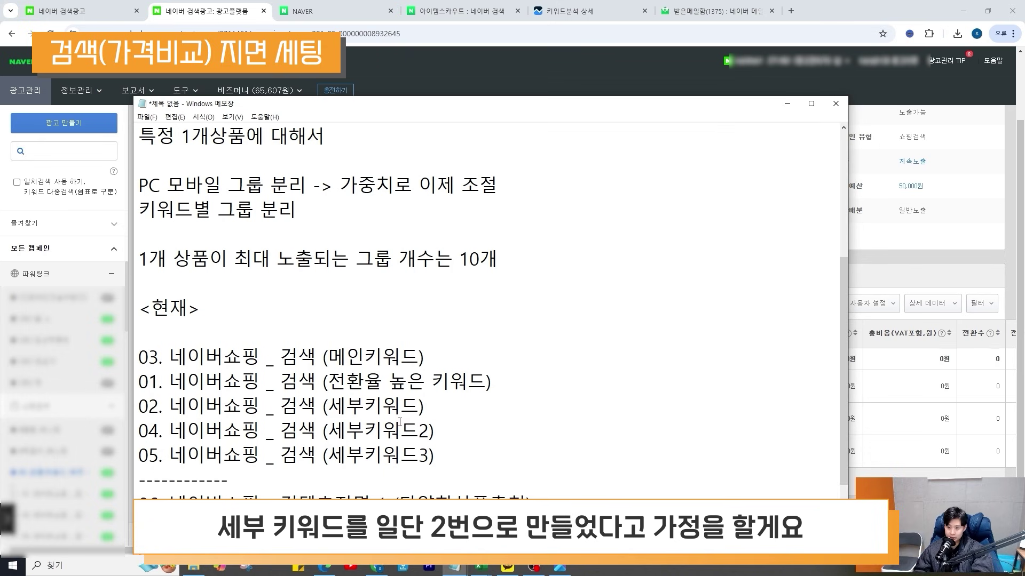
Insert two blank lines below the 02 (세부키워드) line to separate it from the remaining groups
key("End")
key("Return")
key("Return")
Append "-> 전환율이 가장 높을 수 있음" to the 01 (전환율 높은 키워드) line
key("Up")
key("Up")
key("Up")
key("End")
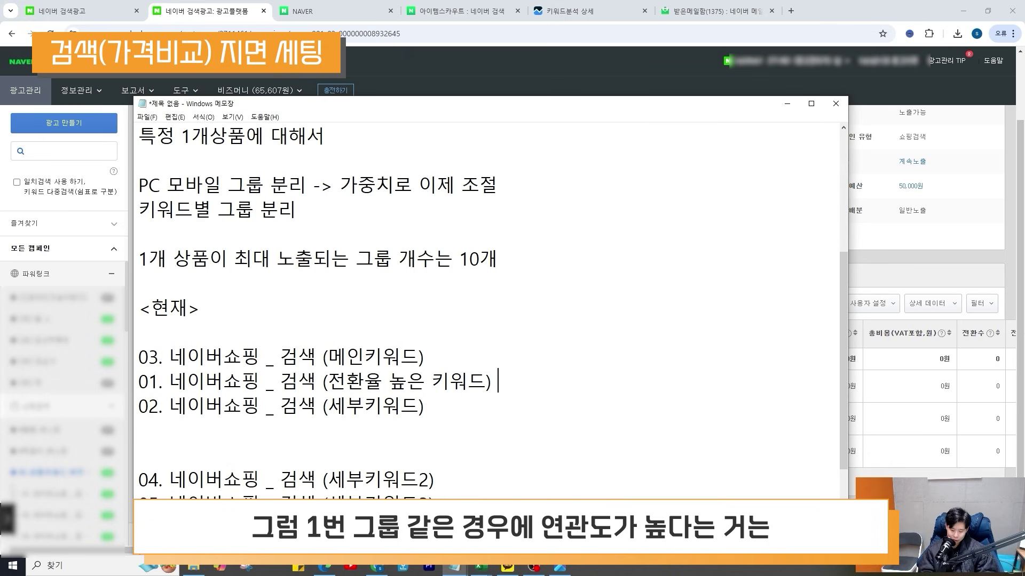
type("->")
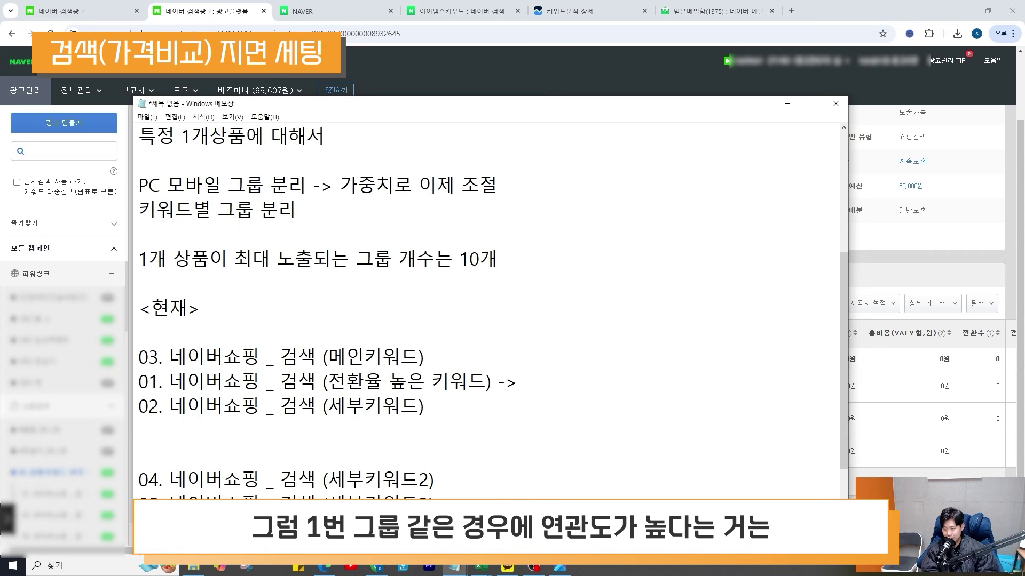
type(" 전환율이 가장 높")
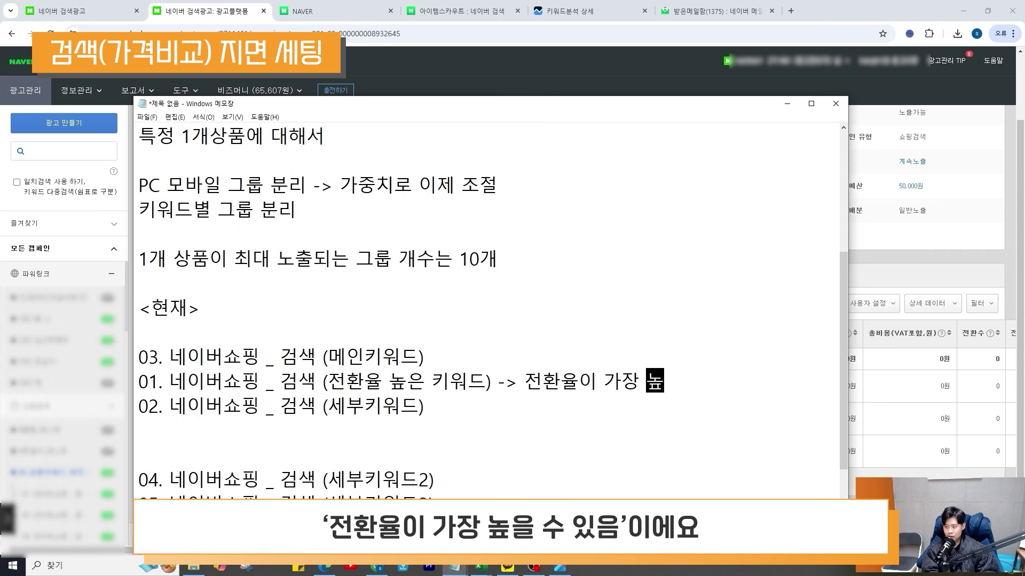
type("을 수 있음")
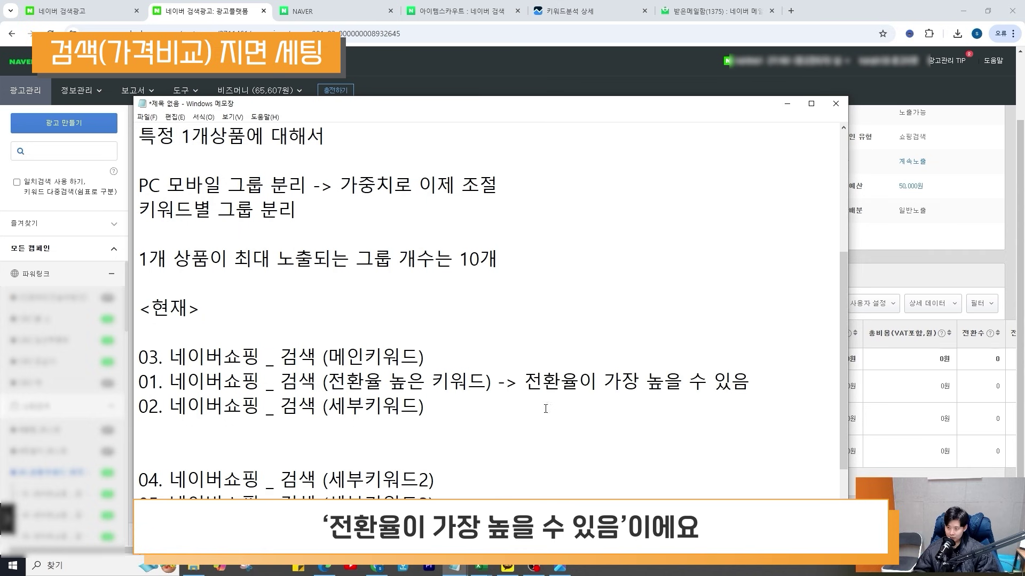
left_click_drag(543, 381, 731, 381)
left_click(730, 381)
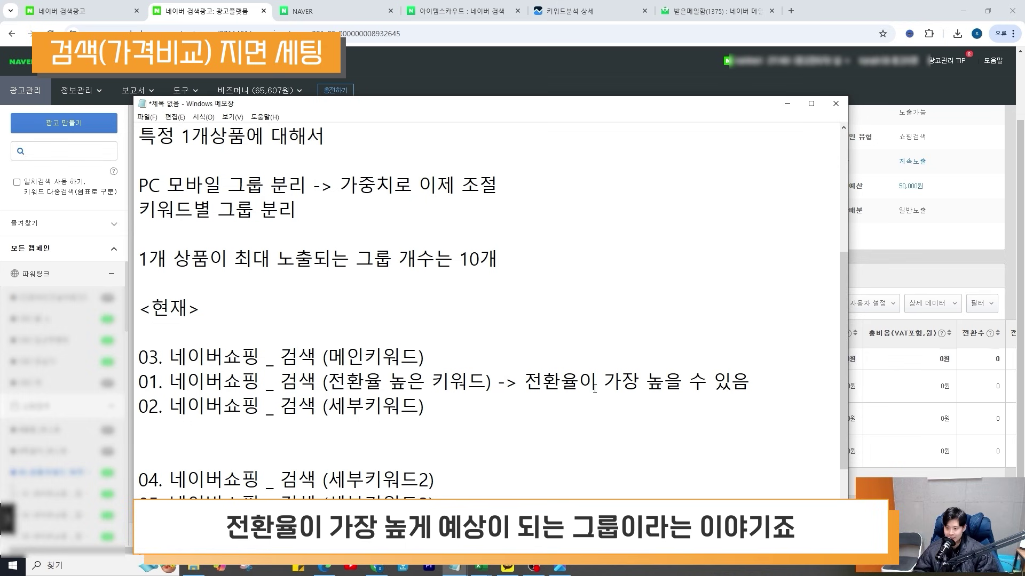
left_click_drag(293, 381, 683, 381)
Append "-> 매출이 가장 높을 수 있음" to the 03 (메인키워드) line
left_click(472, 359)
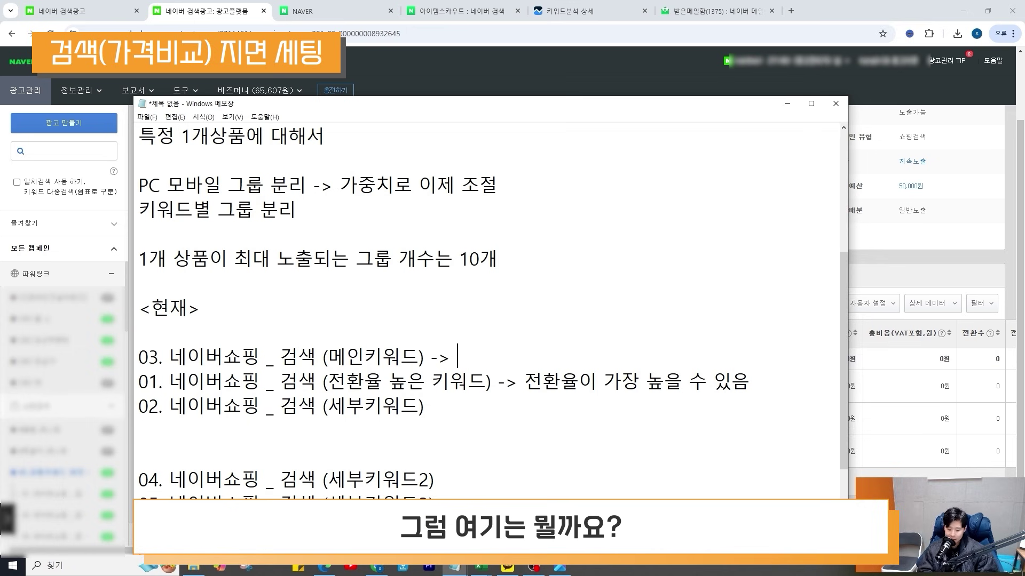
type("ㅁ")
type("이 가장 높을 수 잇ㅇ")
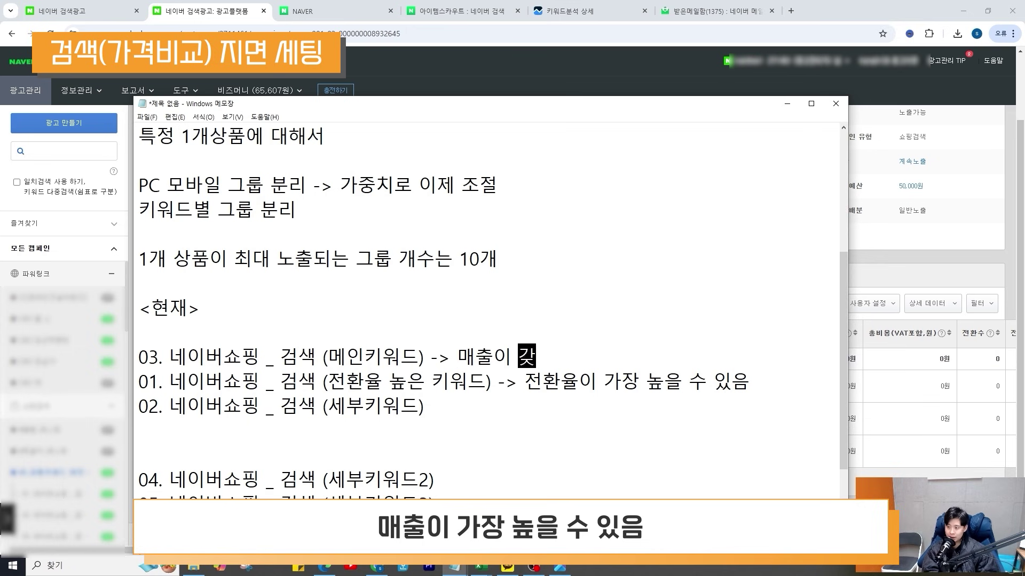
key("BackSpace")
key("BackSpace")
type("있음")
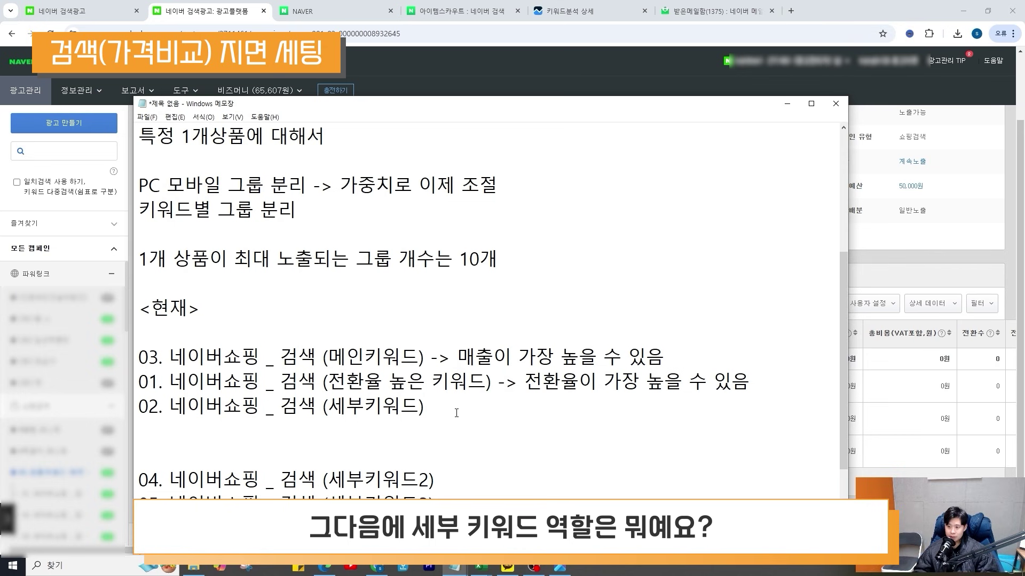
Append "-> 추가 매출을 잡을 수 있음" to the 02 (세부키워드) line
left_click(455, 414)
type("-> 추가")
type(" 매출을 잡을 수 있음")
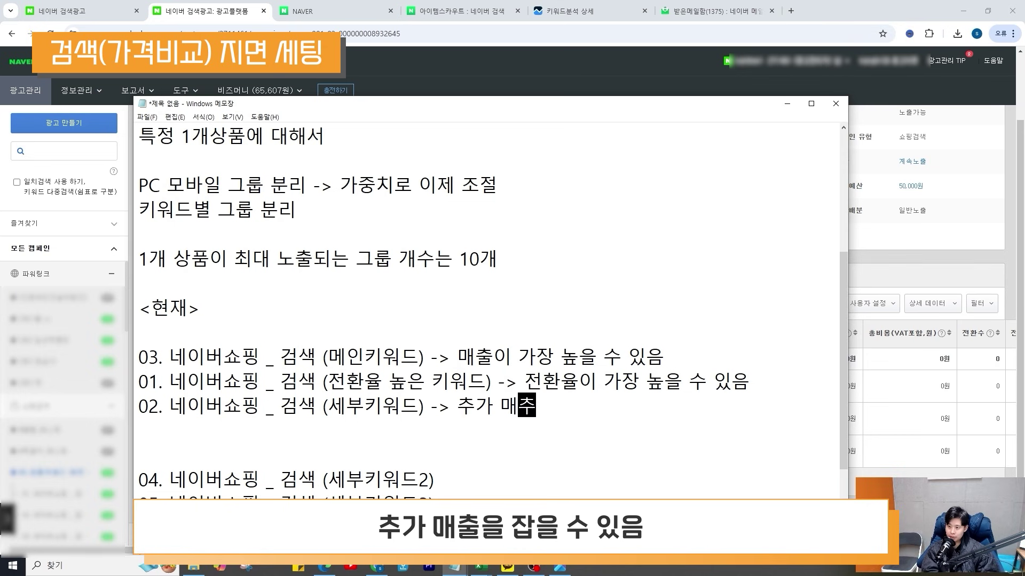
left_click_drag(678, 408, 126, 363)
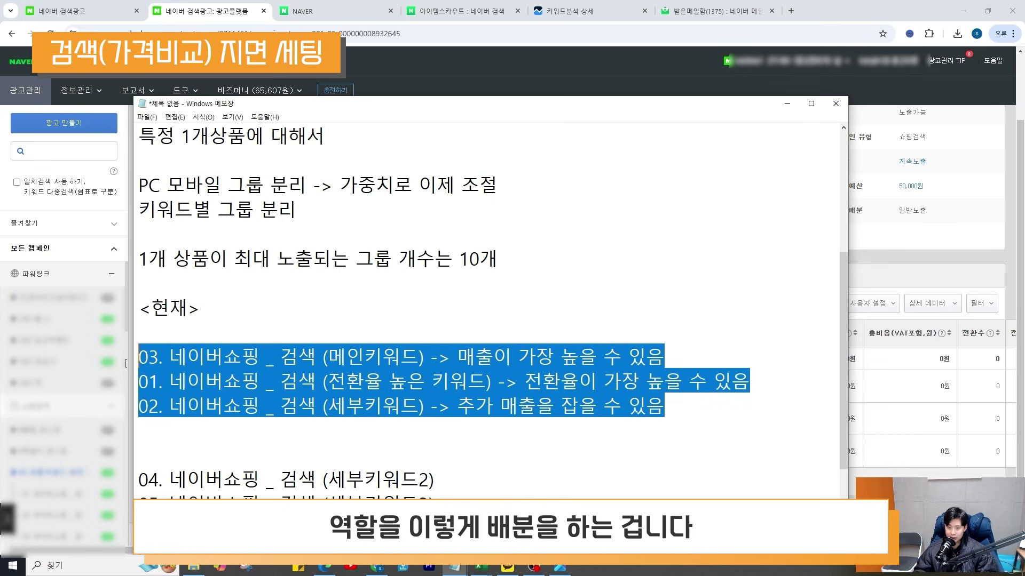
left_click(640, 381)
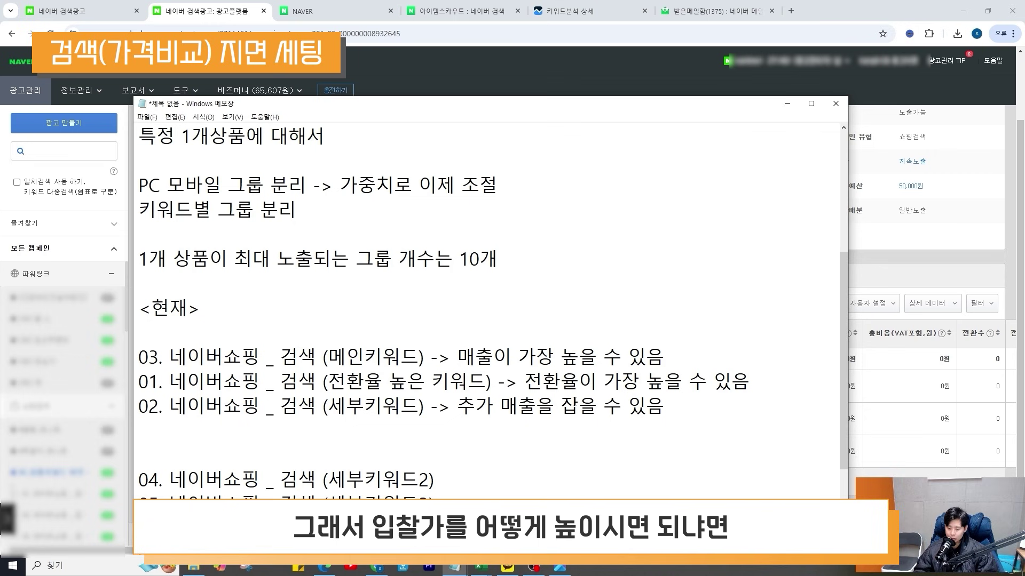
left_click_drag(713, 382, 582, 383)
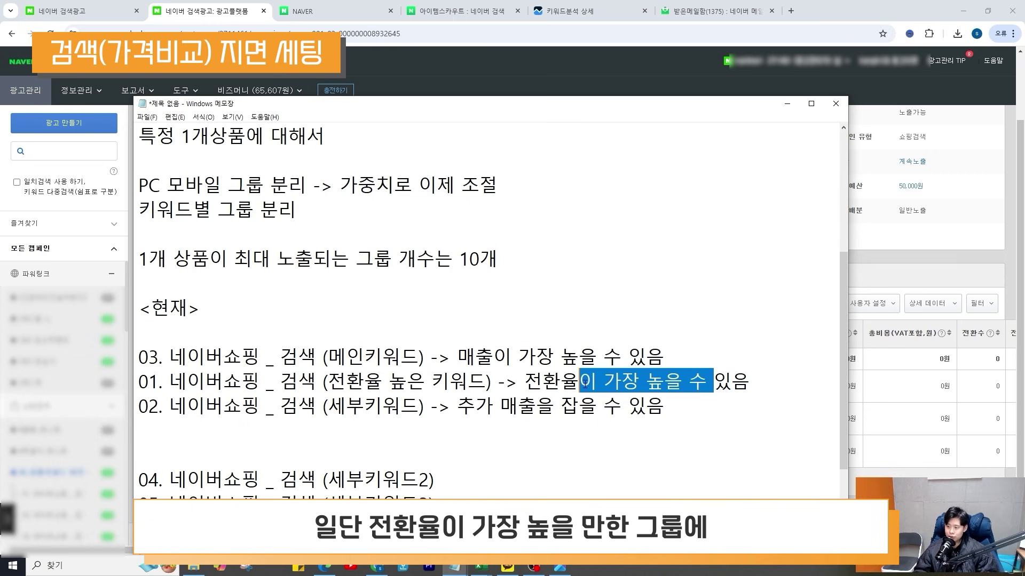
Return to the Naver ad platform and set the default bid of ad group 01 (보드관련) to 1,000 won
left_click(787, 104)
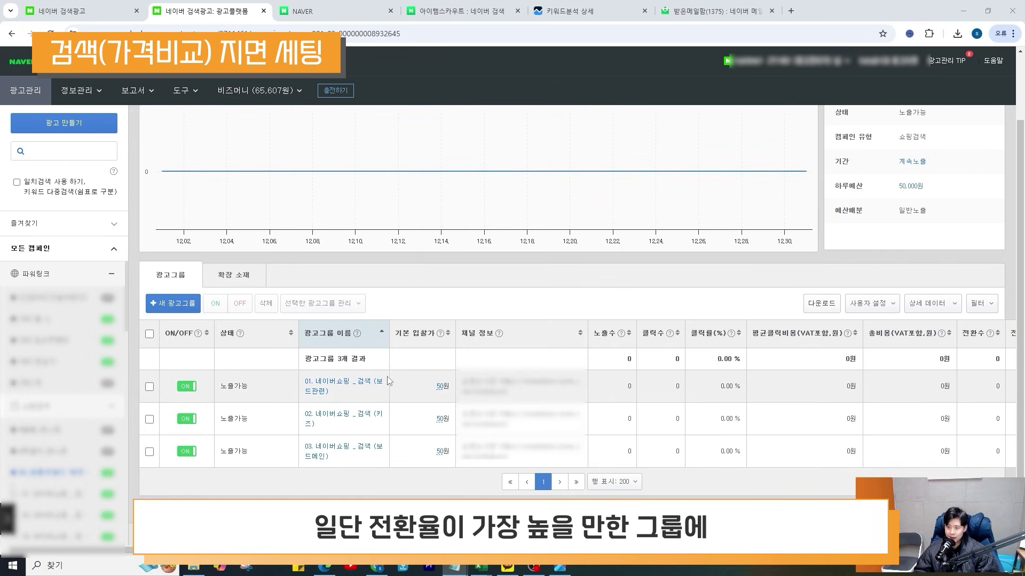
left_click(441, 386)
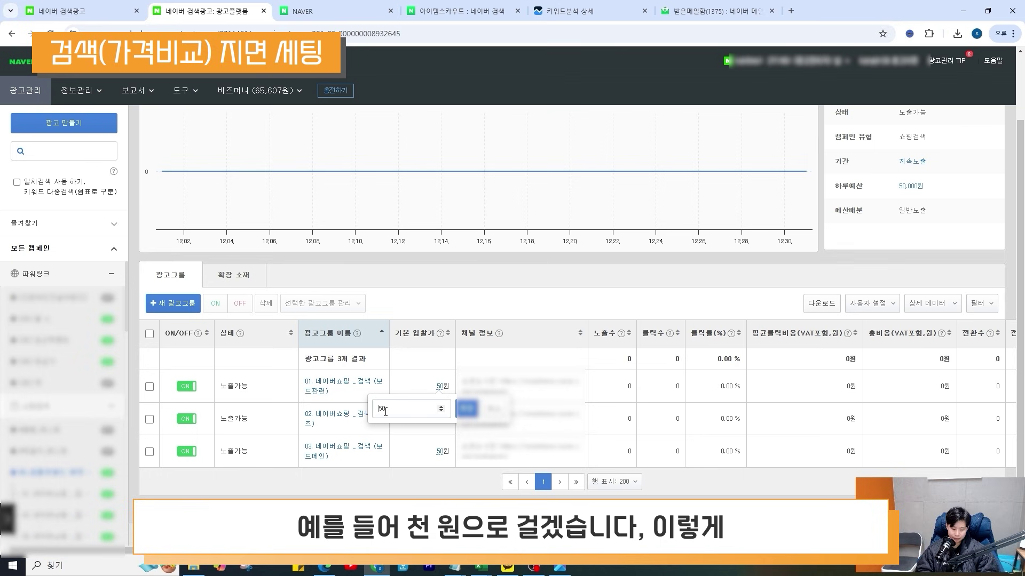
type("10")
key("Delete")
key("Delete")
type("00")
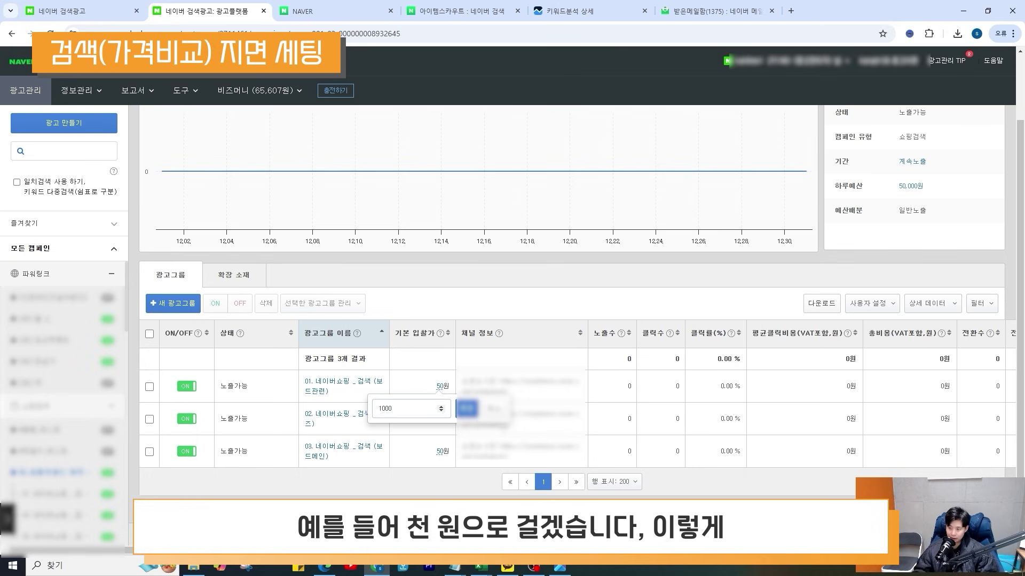
key("Return")
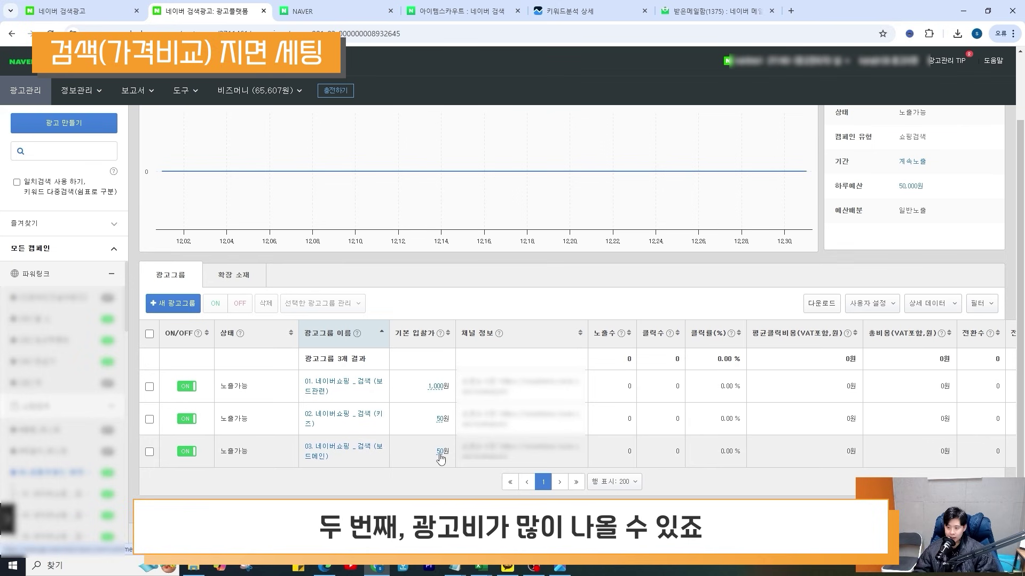
Set the default bid of ad group 03 (보드메인) to 500 won and dismiss the bid-change notice
left_click(442, 452)
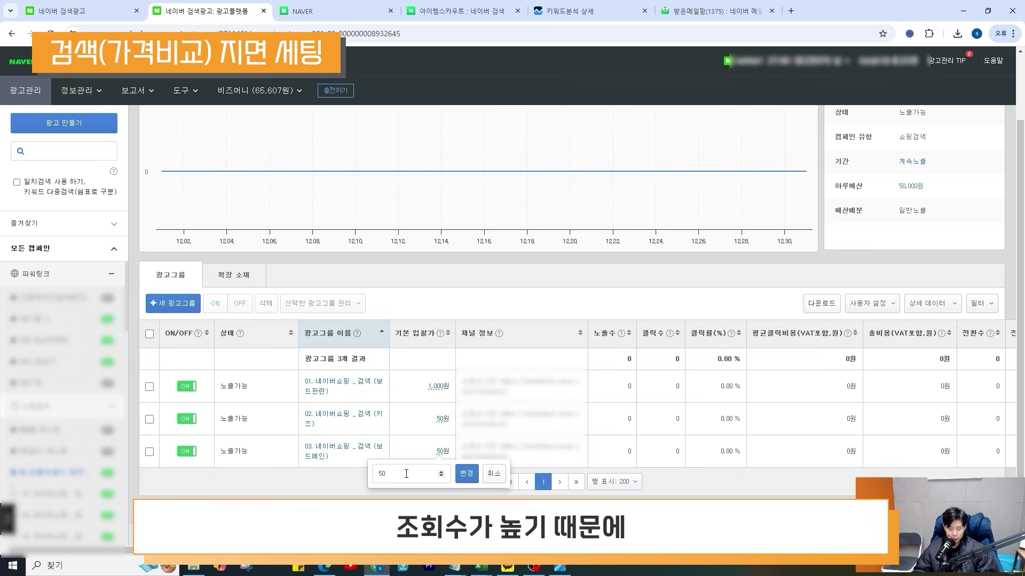
double_click(379, 473)
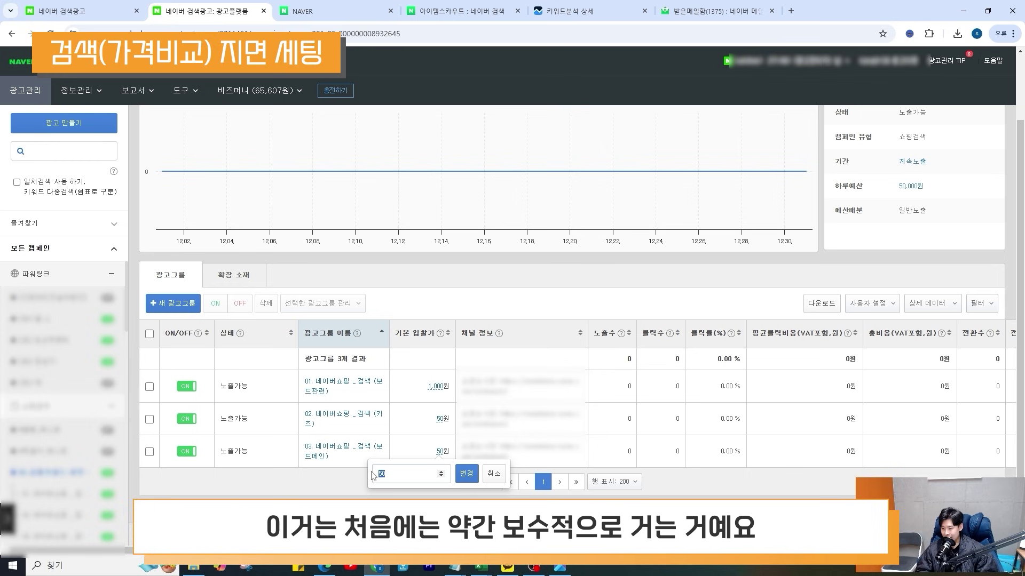
type("500")
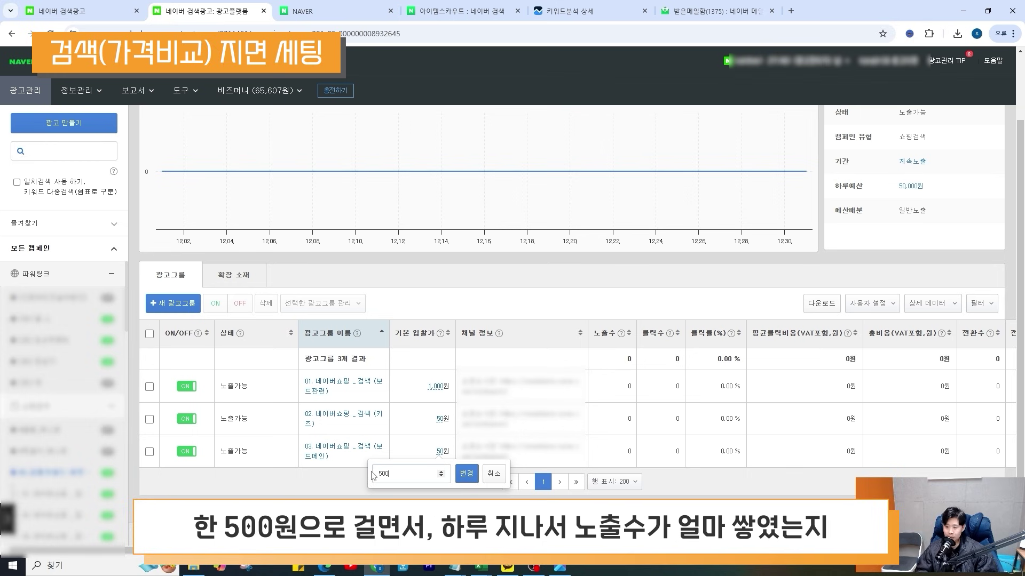
key("Return")
left_click(514, 308)
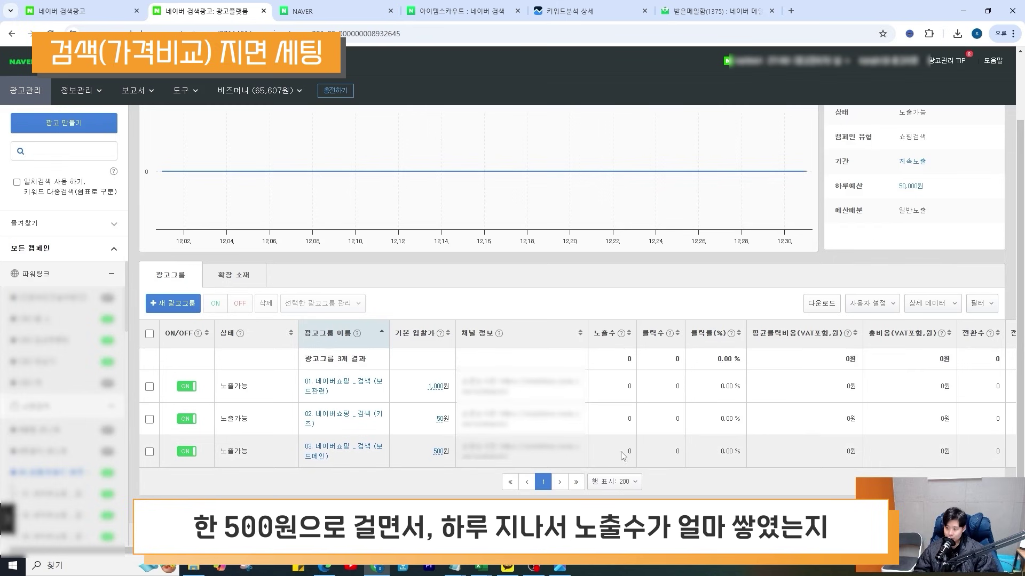
left_click(670, 461)
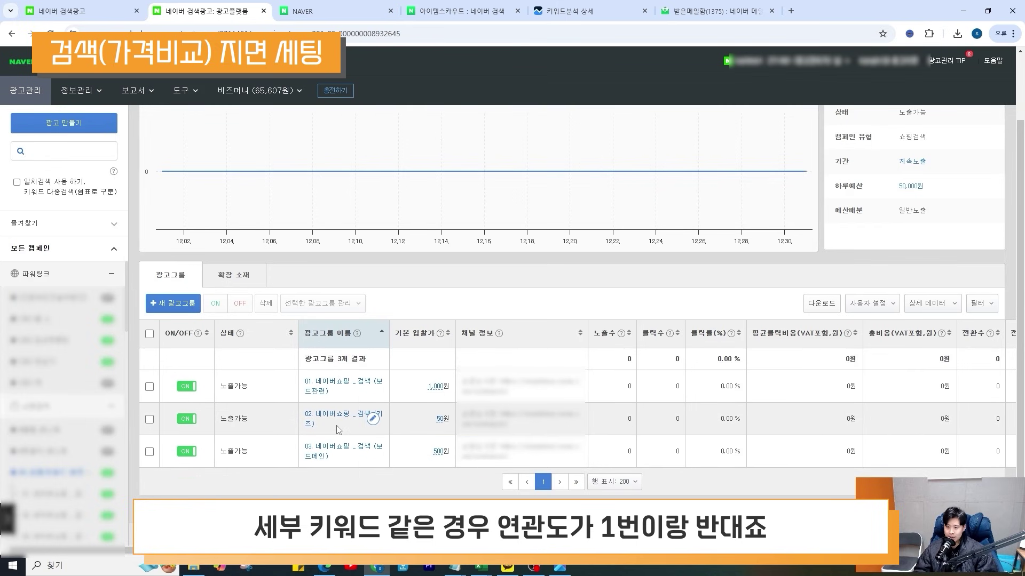
Set the default bid of ad group 02 (키즈) to 300 won and dismiss the bid-change notice
left_click_drag(384, 425, 302, 416)
left_click_drag(380, 393, 302, 381)
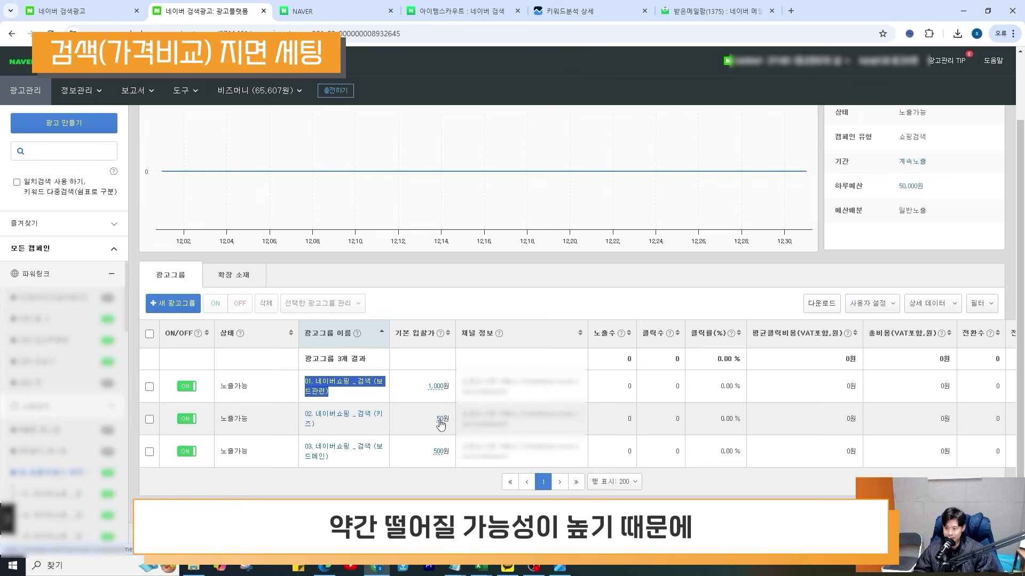
left_click(440, 421)
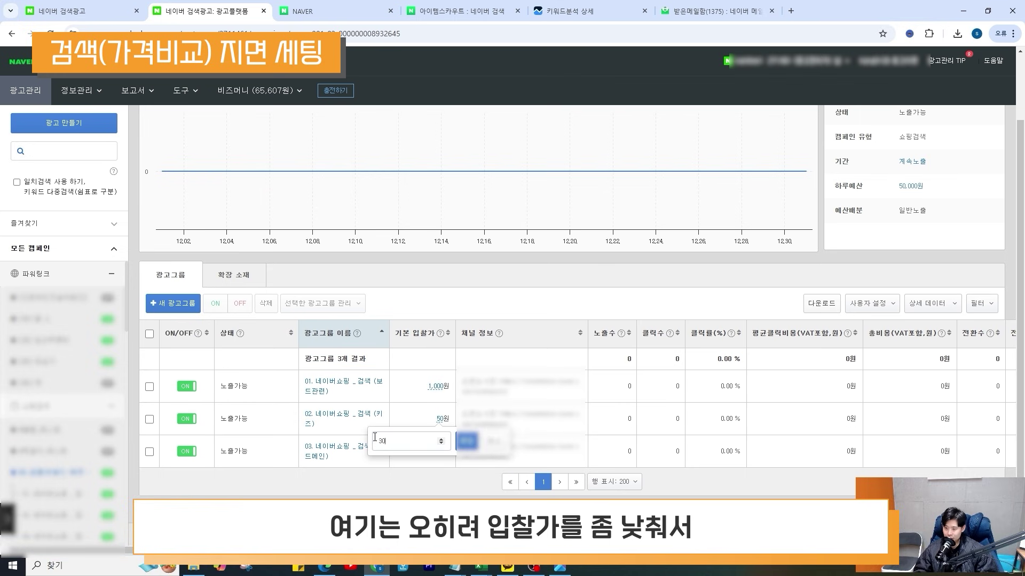
type("300")
left_click(467, 440)
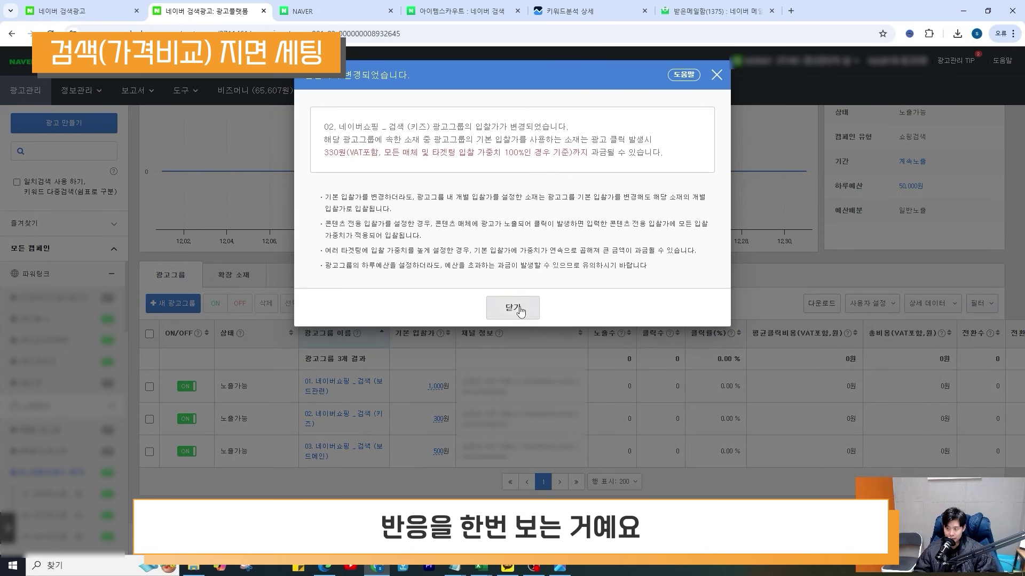
left_click(513, 308)
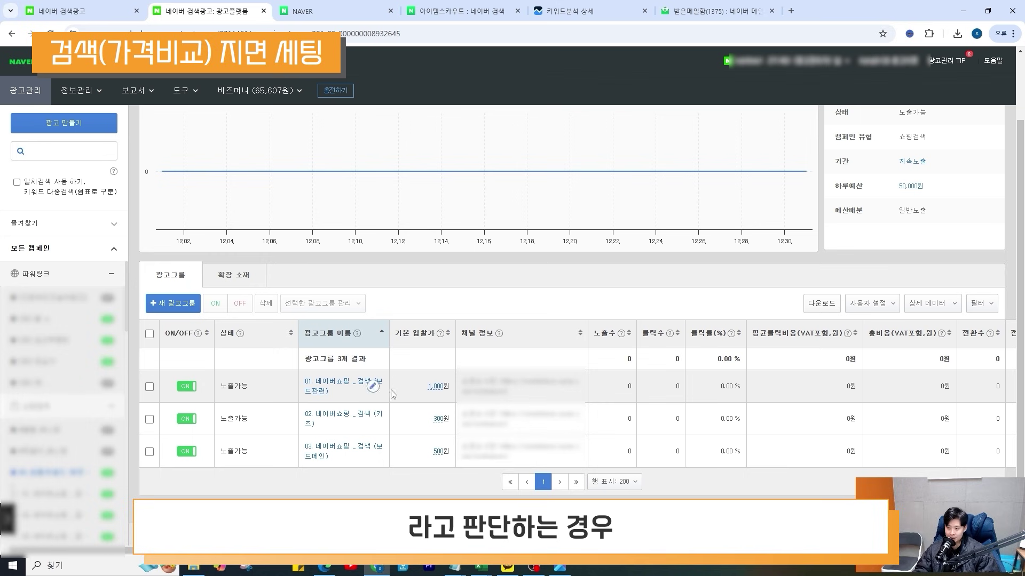
left_click(437, 391)
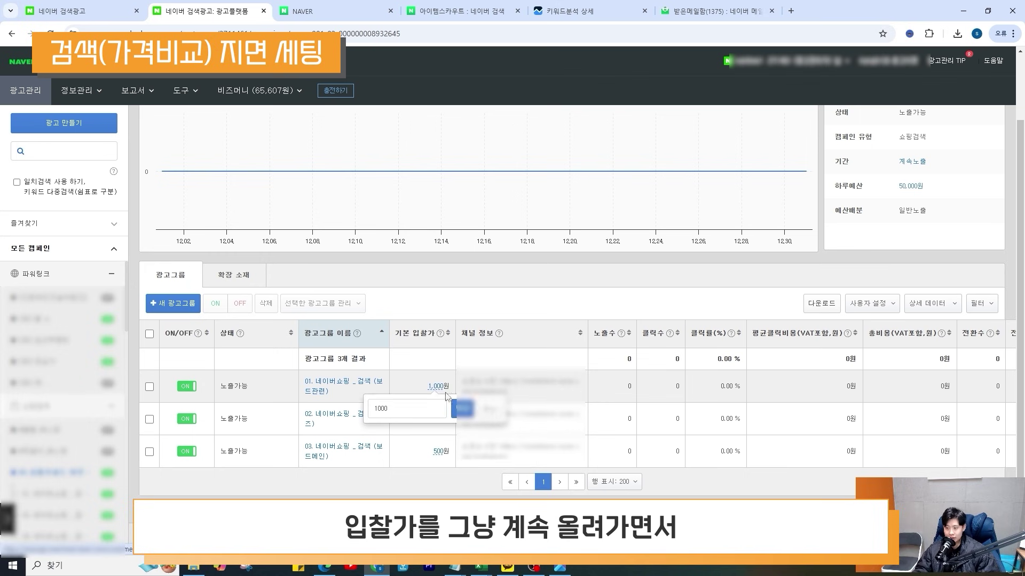
left_click(489, 410)
left_click_drag(847, 386, 872, 394)
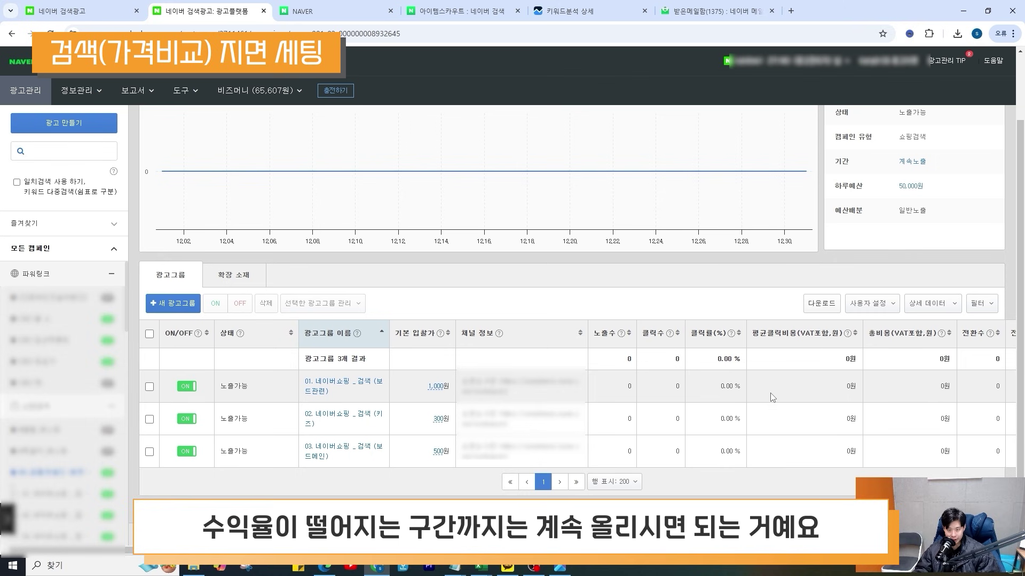
Set the default bid of ad group 03 (보드메인) to 1,500 won and dismiss the bid-change notice
left_click_drag(329, 457, 307, 454)
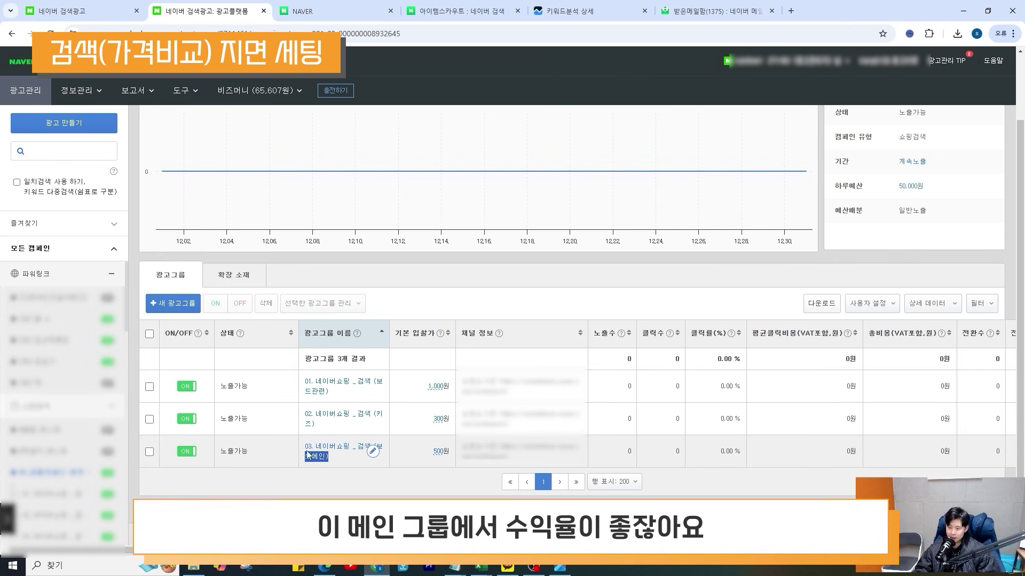
left_click(769, 456)
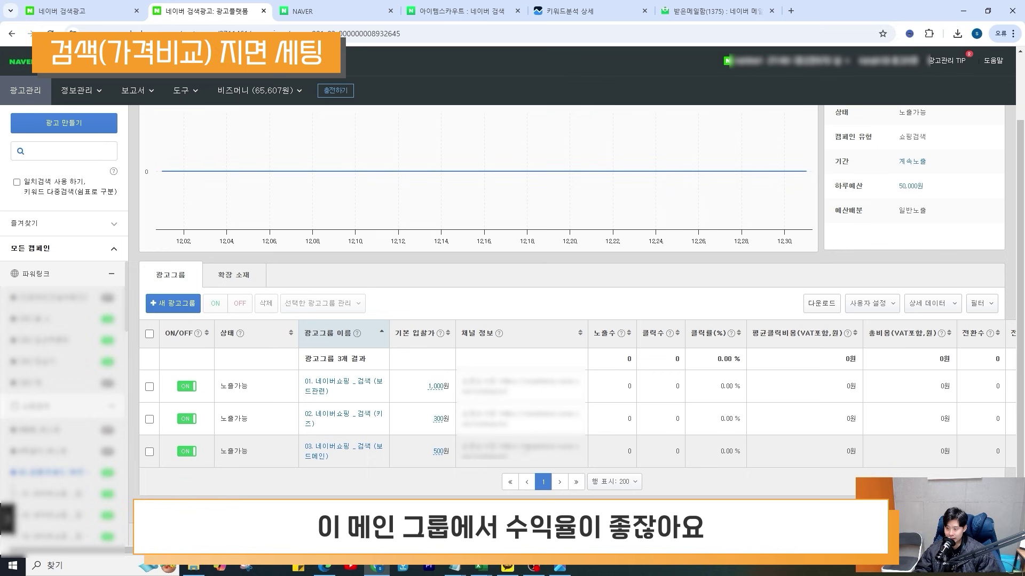
left_click(441, 452)
left_click(464, 467)
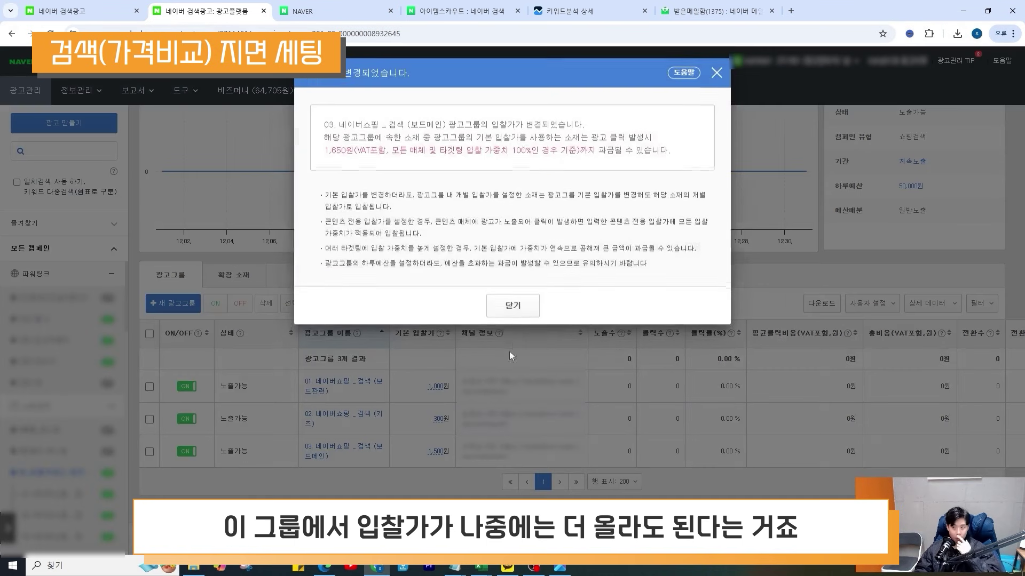
left_click(512, 428)
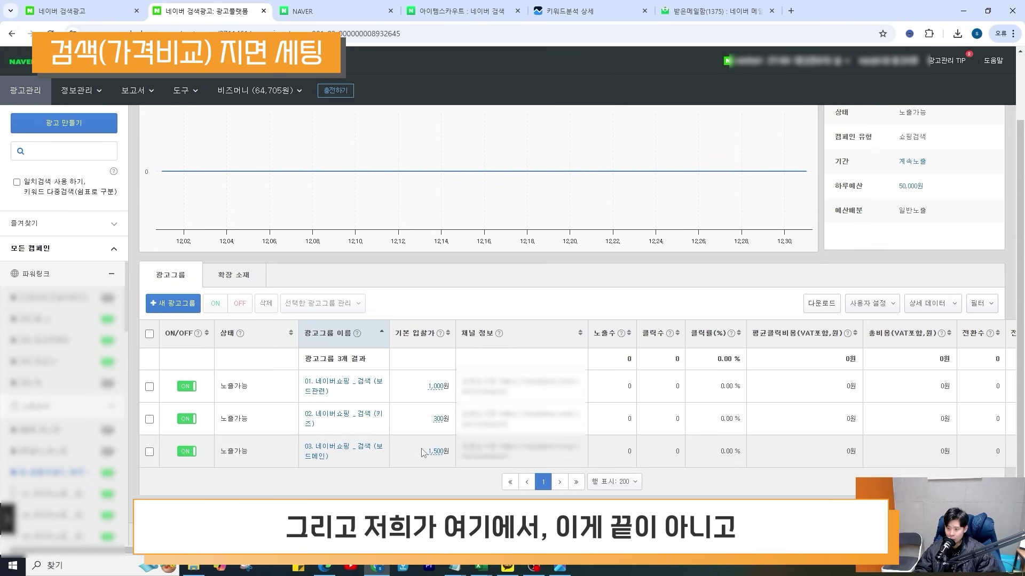
left_click_drag(334, 466, 295, 387)
left_click(353, 466)
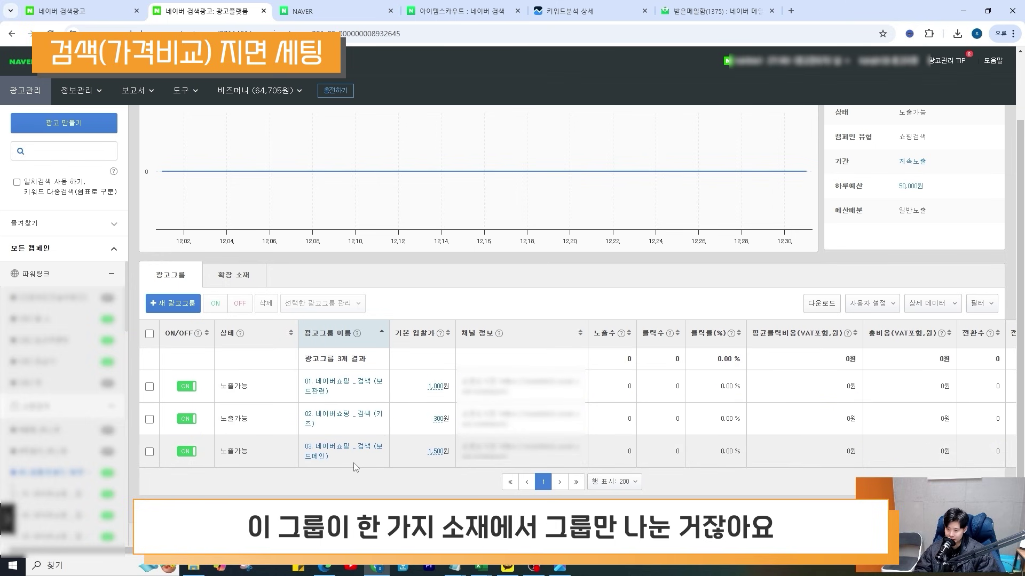
mouse_move(480, 566)
left_click(485, 485)
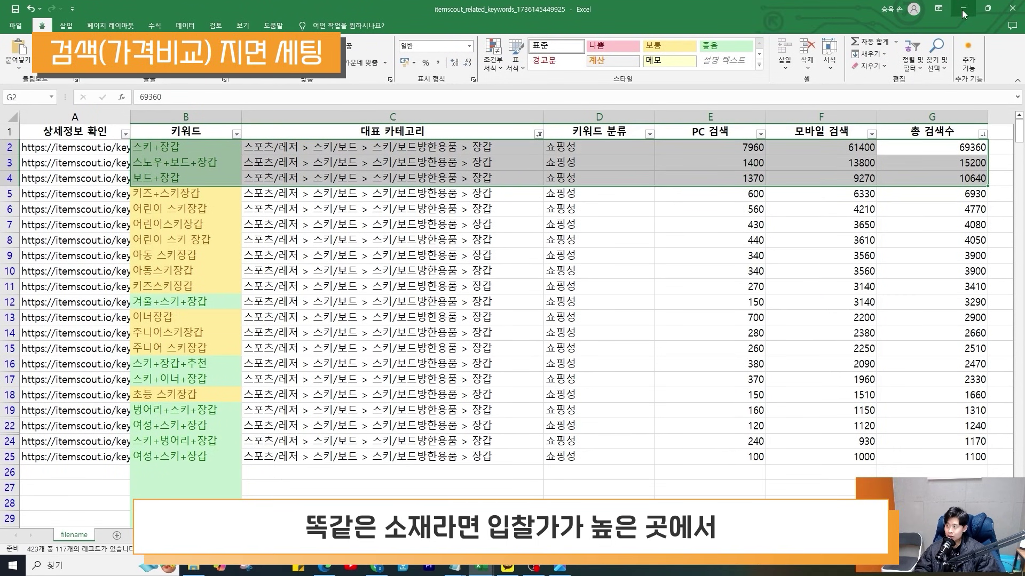
left_click(964, 9)
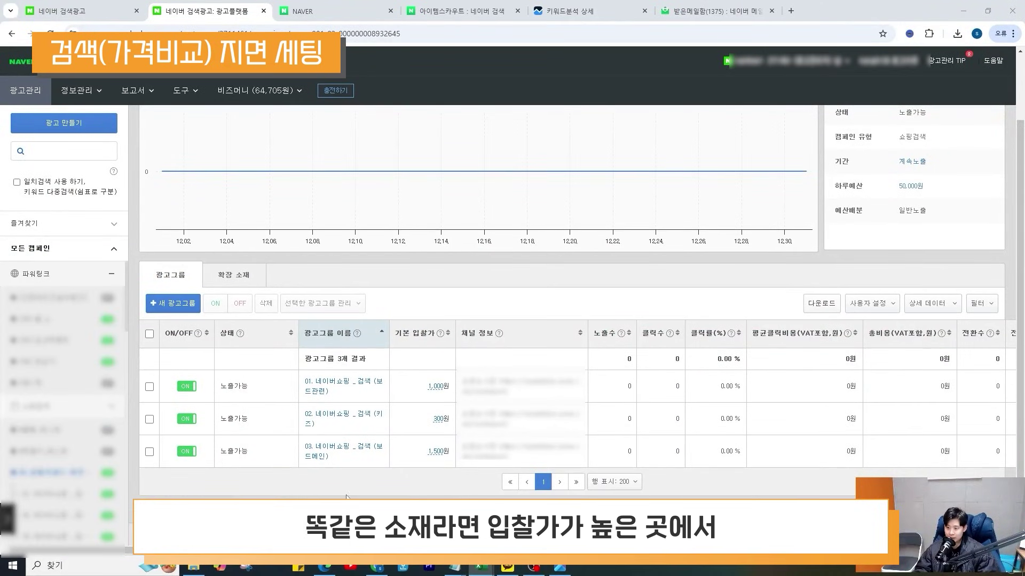
left_click_drag(423, 454, 456, 459)
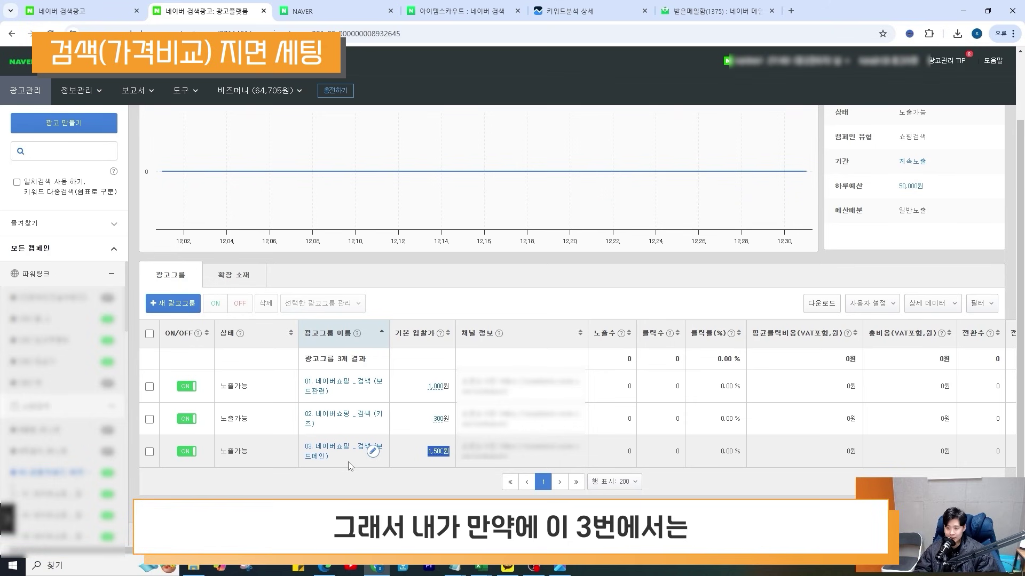
left_click(328, 466)
Switch to the Notepad notes and list 스키장갑, 스노우보드장갑 and 보드장갑 on separate lines under the 03 (메인키워드) line
key("alt+Tab")
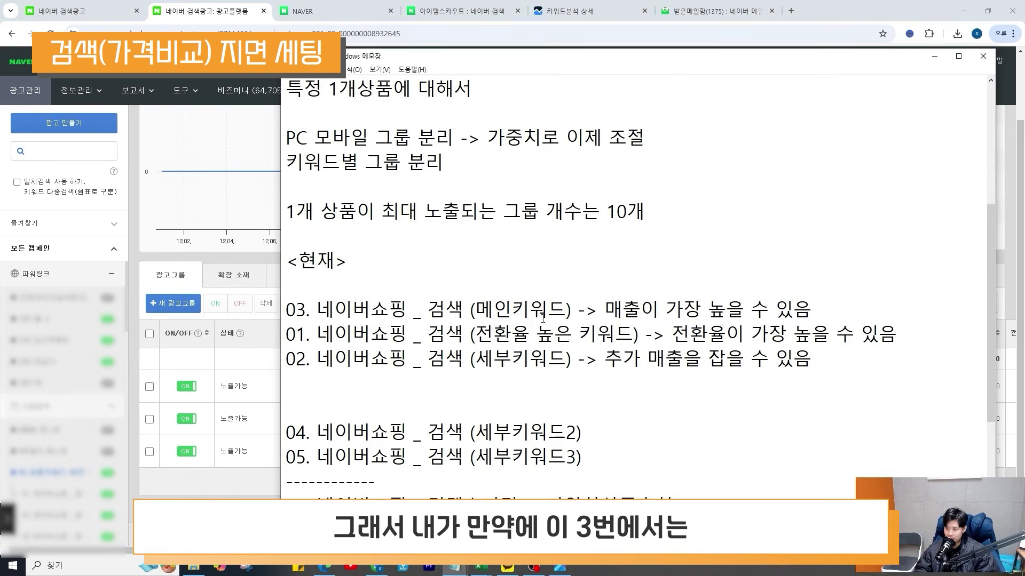
key("Return")
key("Return")
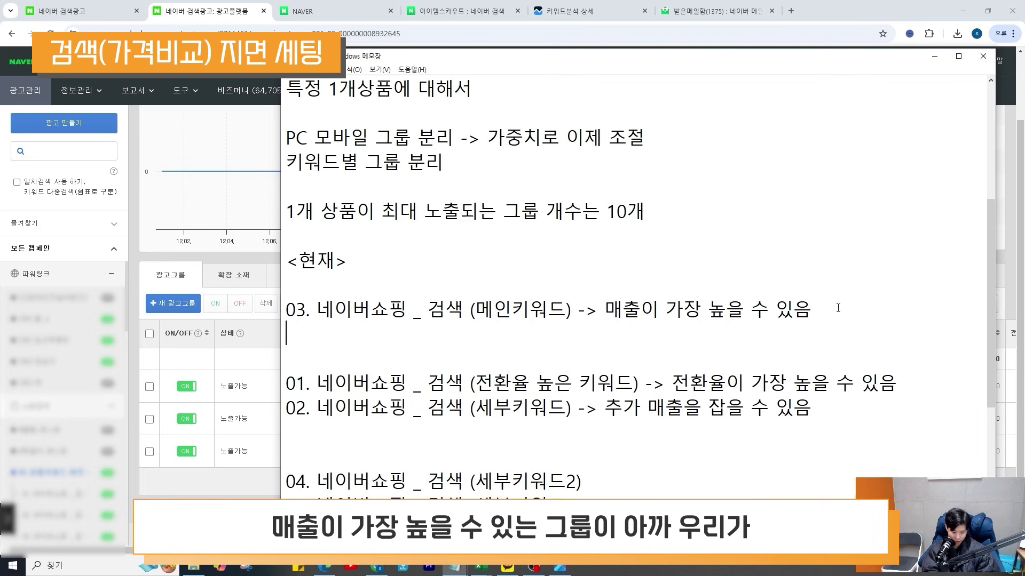
type("스키장갑")
key("Return")
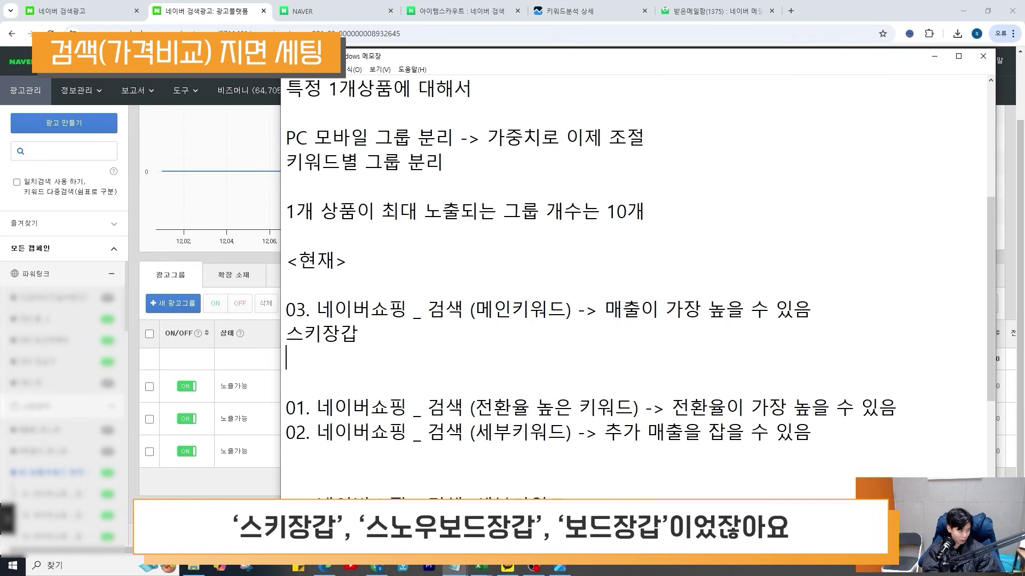
type("스노우보드장갑")
key("Return")
type("보드장갑")
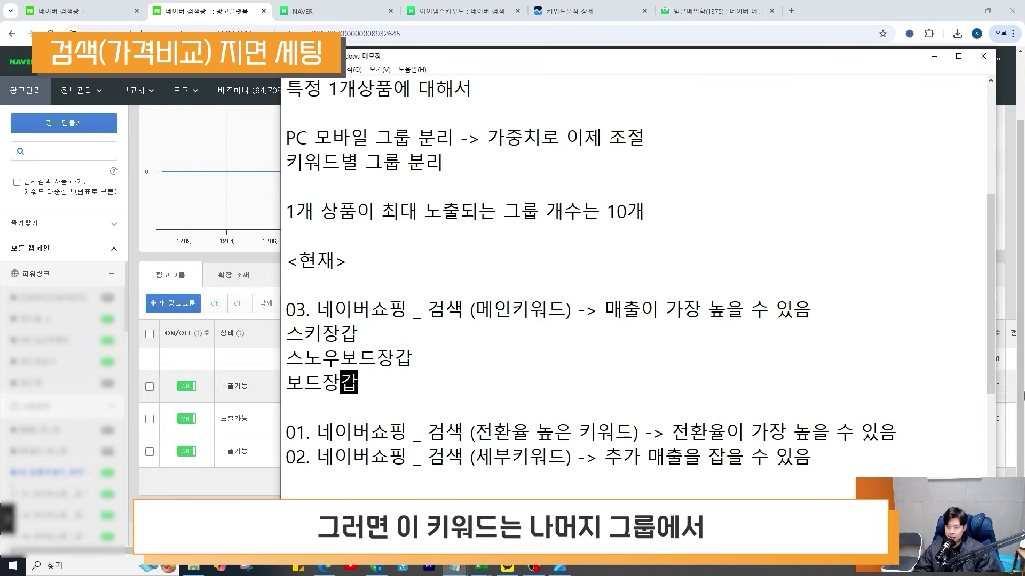
Copy the three main keywords from the notes and register them as excluded keywords in ad group 01 (보드관련) on the Naver ad platform
left_click_drag(375, 385, 287, 335)
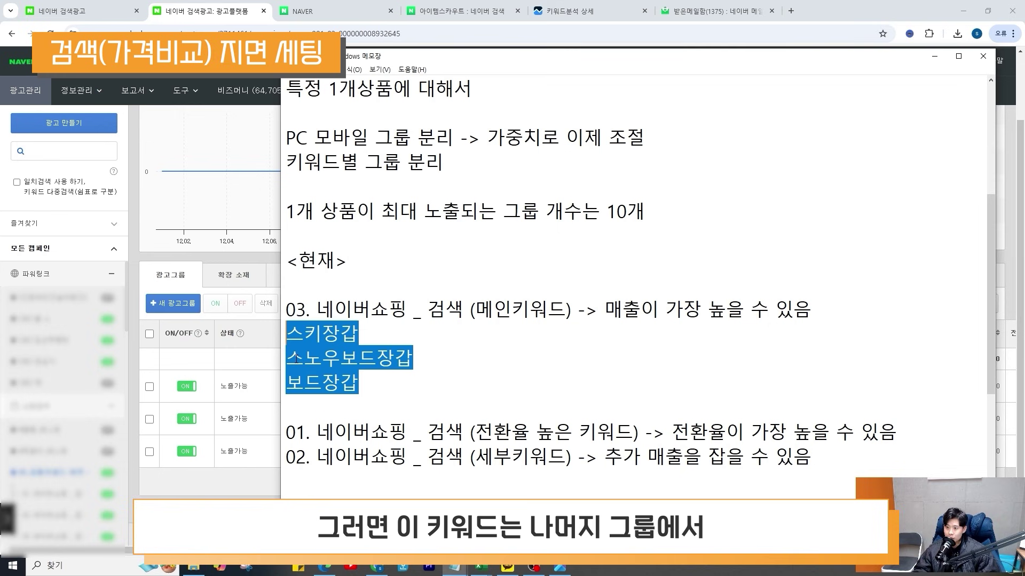
key("alt+Tab")
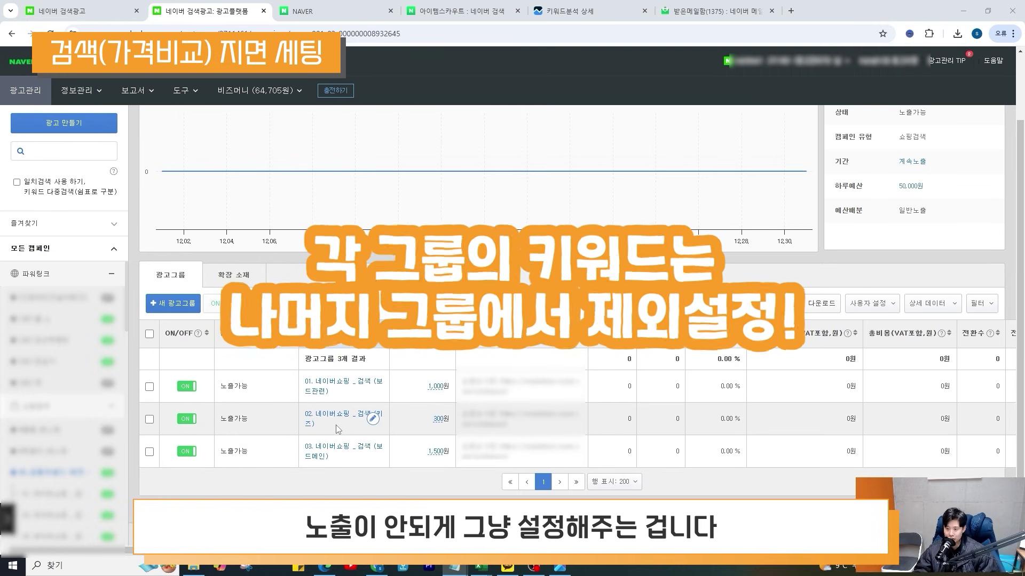
left_click(343, 381)
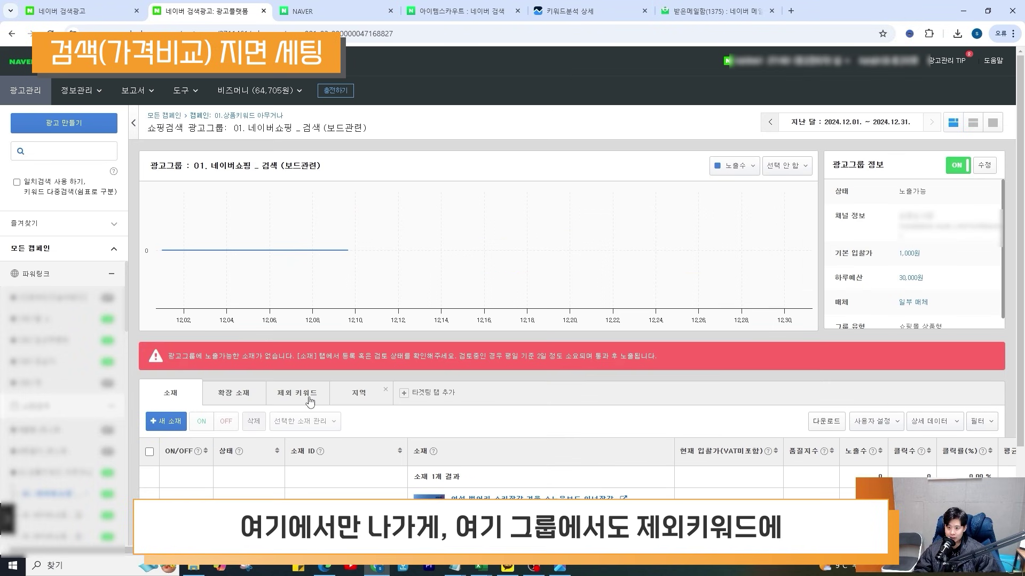
left_click(292, 394)
left_click(206, 421)
left_click(469, 218)
key("ctrl+v")
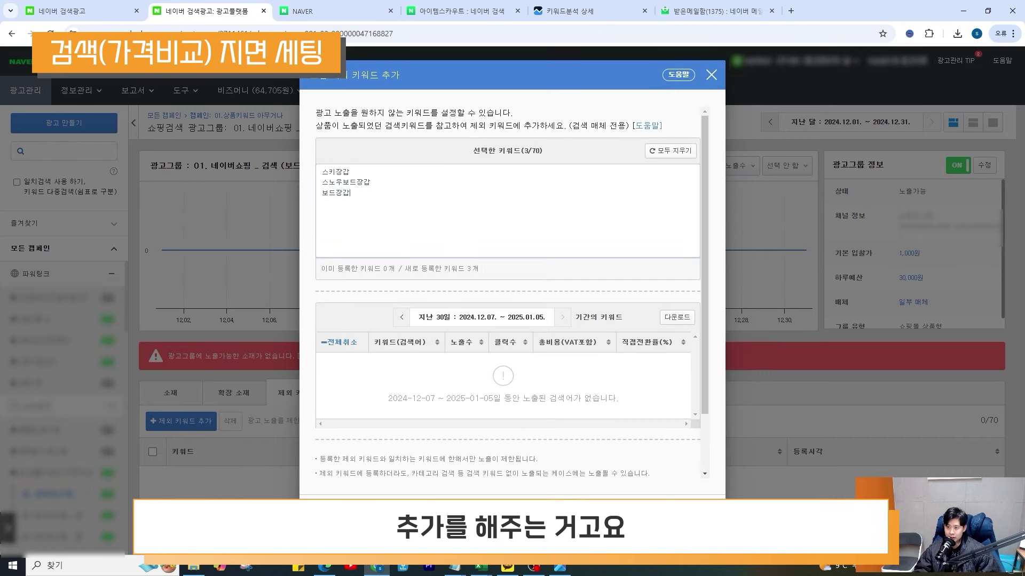
left_click(490, 525)
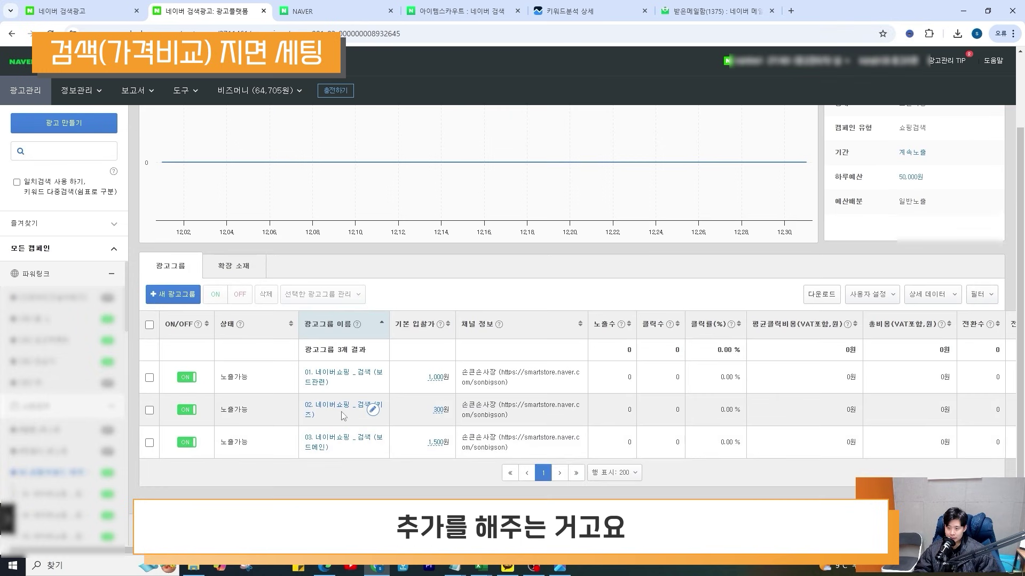
Register 스키장갑, 스노우보드장갑 and 보드장갑 as excluded keywords in ad group 02 (키즈)
left_click(340, 408)
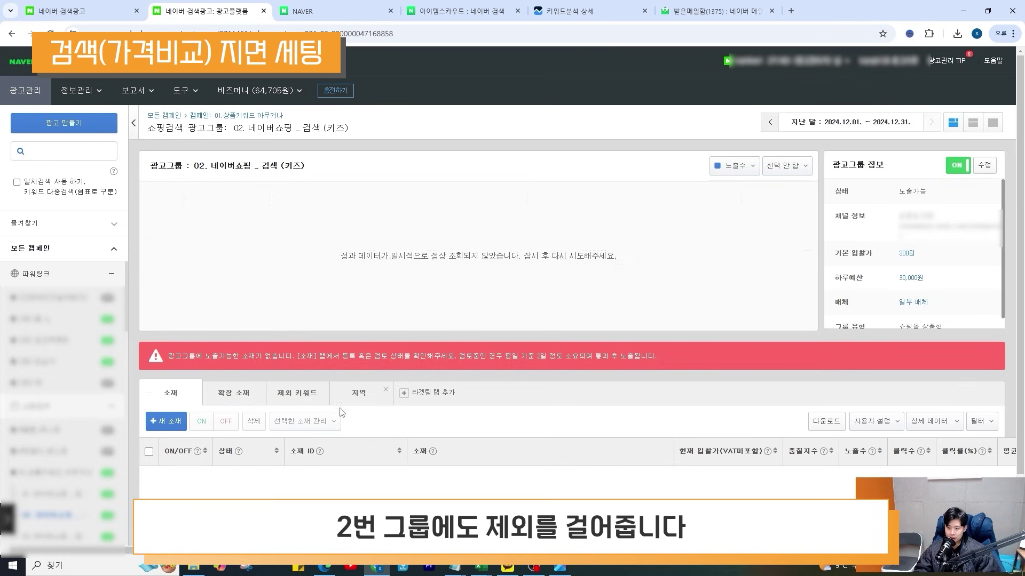
left_click(299, 395)
left_click(168, 421)
left_click(409, 231)
key("ctrl+v")
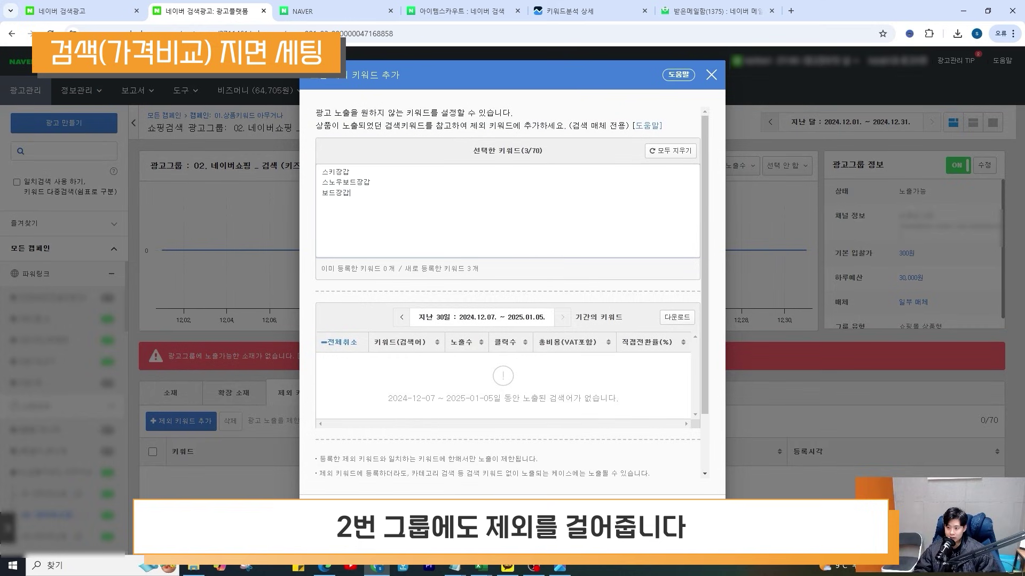
left_click(489, 526)
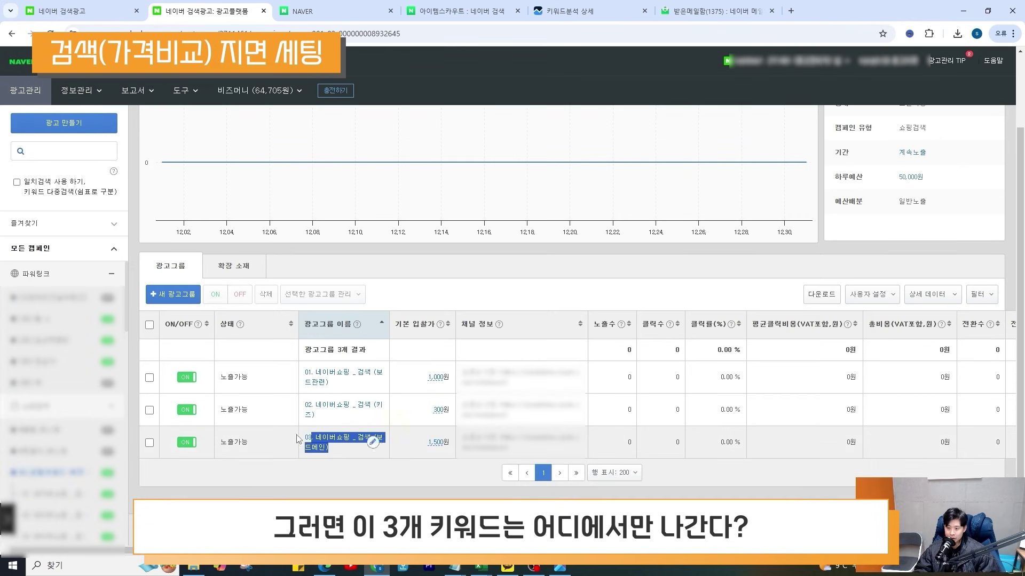
Switch to the Excel keyword sheet and enter "메인 그룹에서만 노출" in the merged category cell beside the three main keywords
left_click_drag(296, 435, 274, 433)
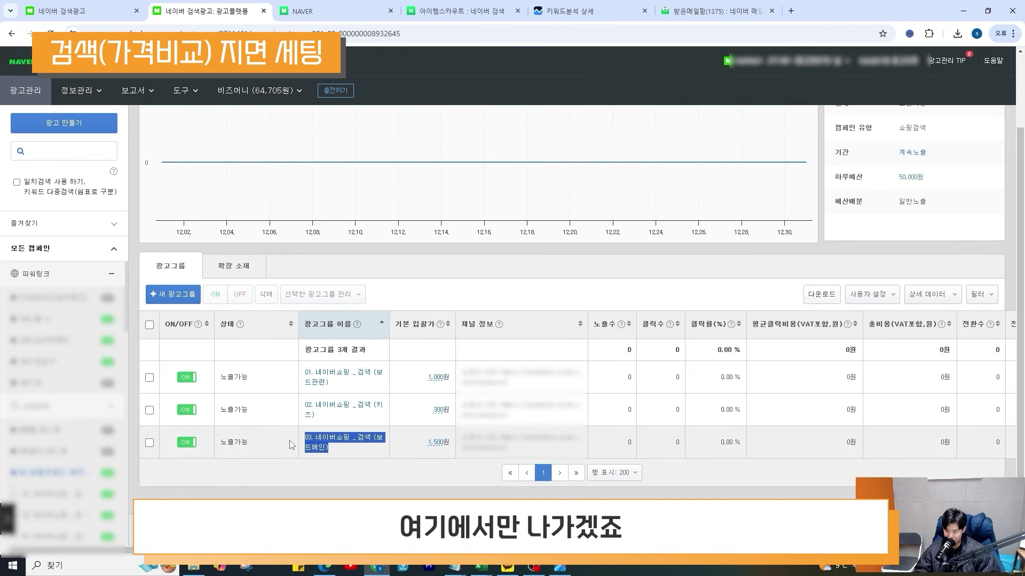
left_click_drag(302, 372, 329, 382)
key("alt+Tab")
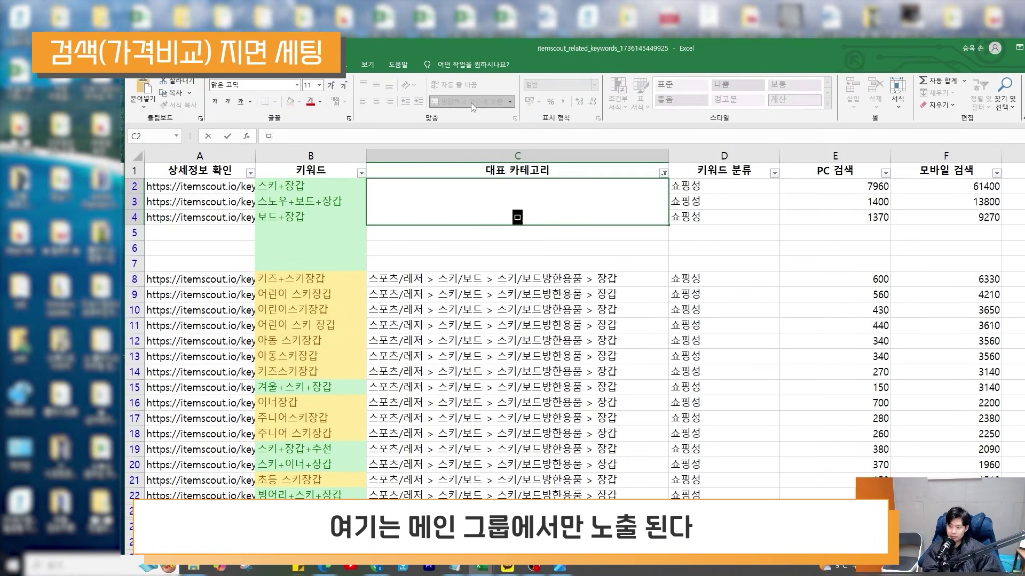
type("인 그룹에서만 노출")
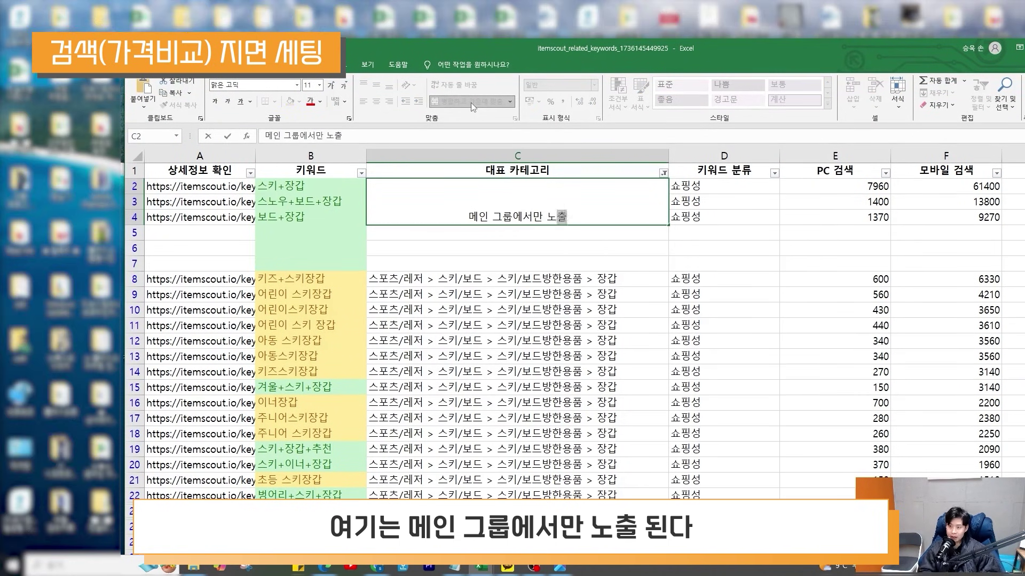
left_click(834, 264)
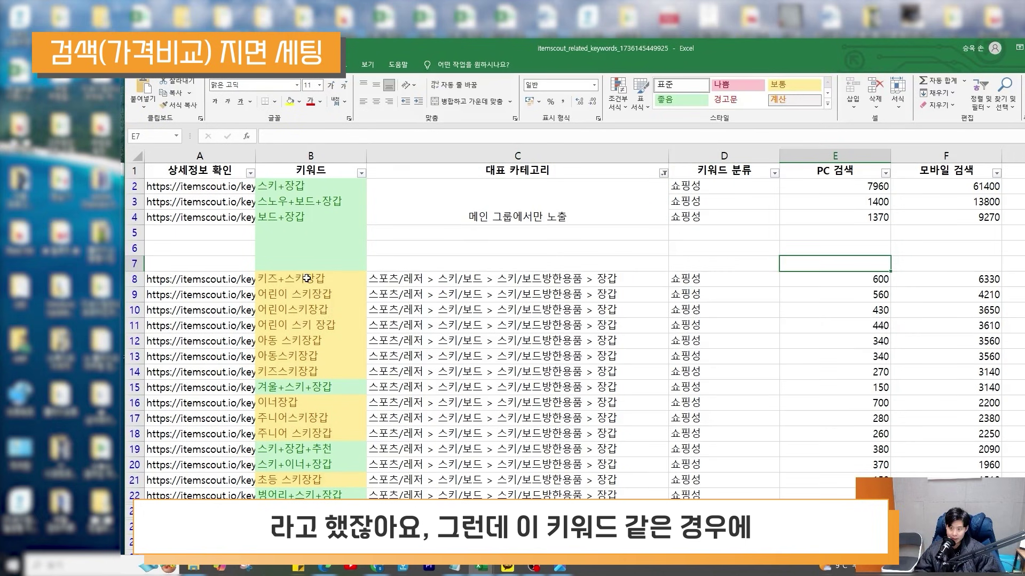
Change keyword B8 to 키즈스키장갑 and enter "세부 그룹에서만 노출" in the merged category cell beside the kids keywords in rows 8–14
left_click_drag(307, 278, 334, 375)
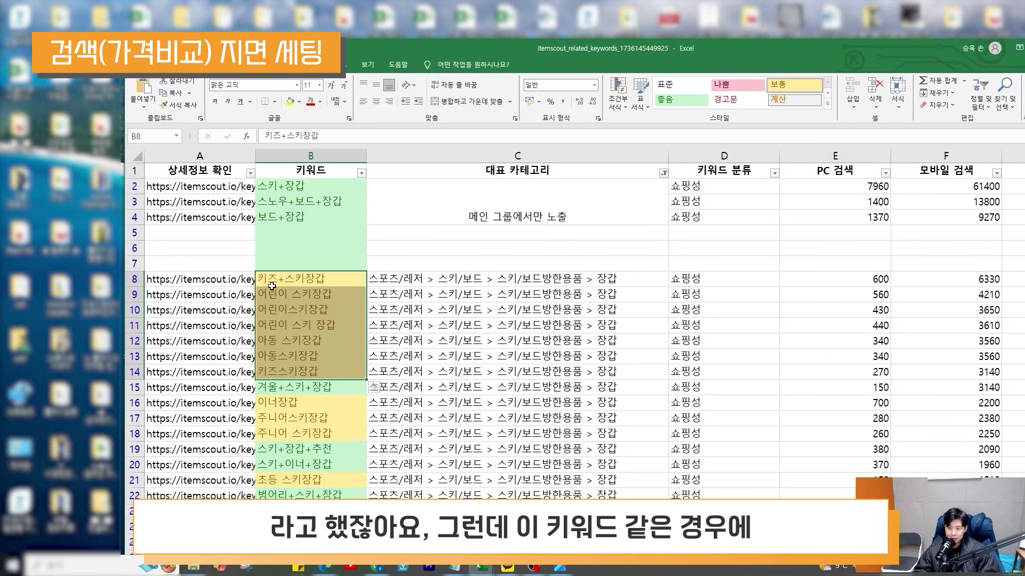
double_click(277, 281)
type("세부")
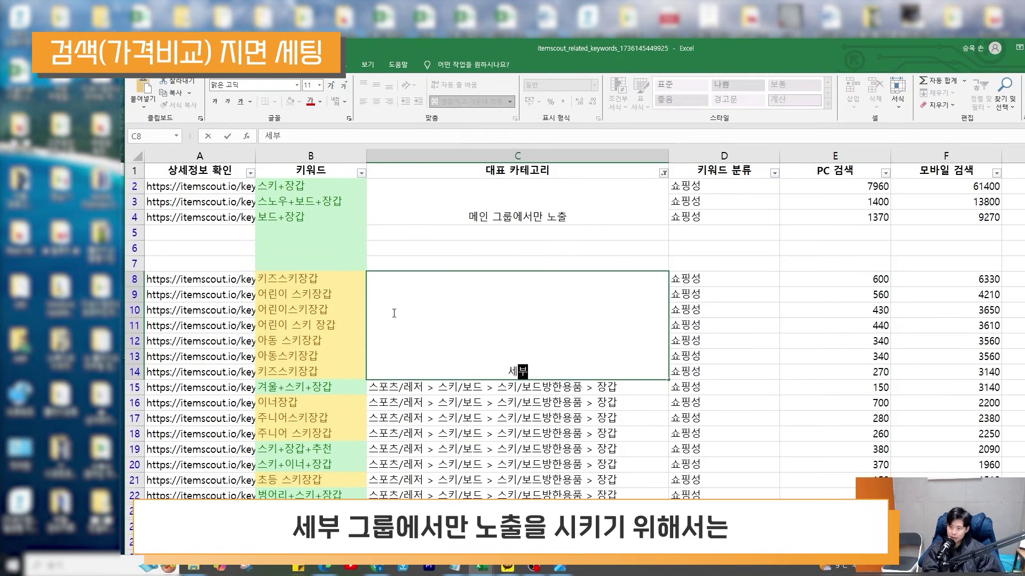
type(" ㄱ그룹에서만 노출")
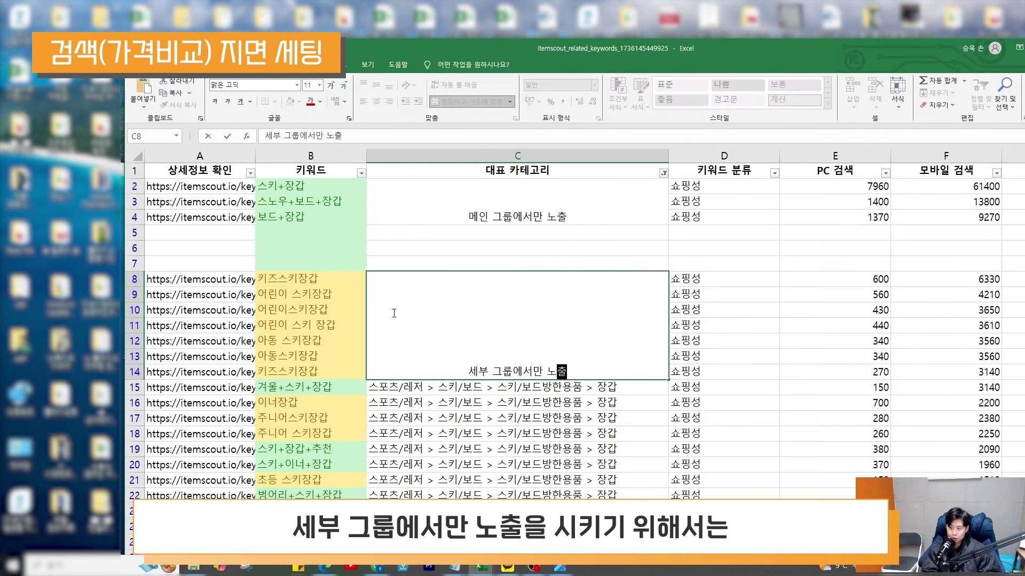
left_click(747, 365)
Copy the kids keywords in B8:B14 and paste them into the excluded-keyword entry of ad group 01 (보드관련) on the Naver ad platform
left_click_drag(335, 372, 322, 293)
key("ctrl+c")
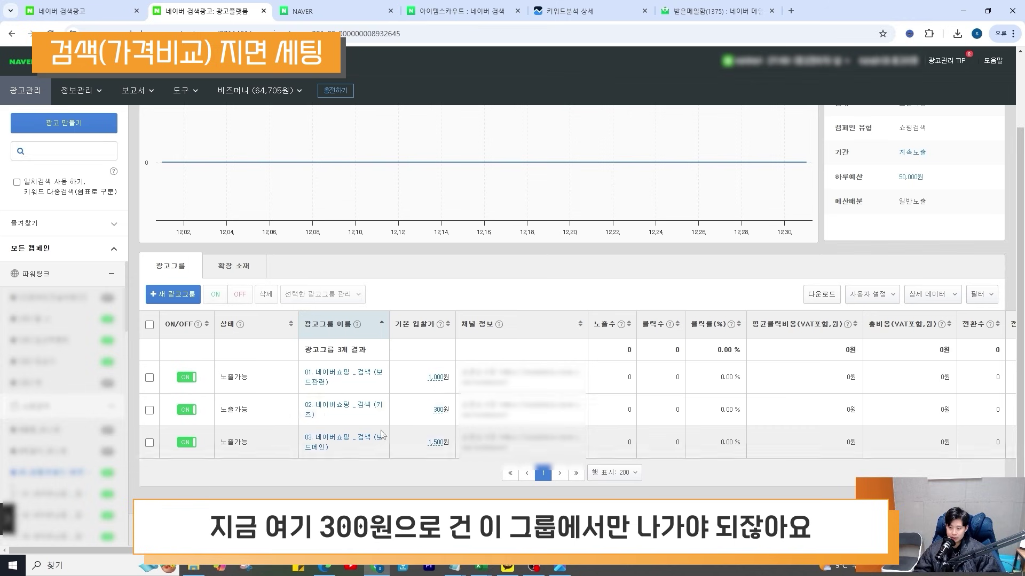
left_click_drag(337, 427, 281, 402)
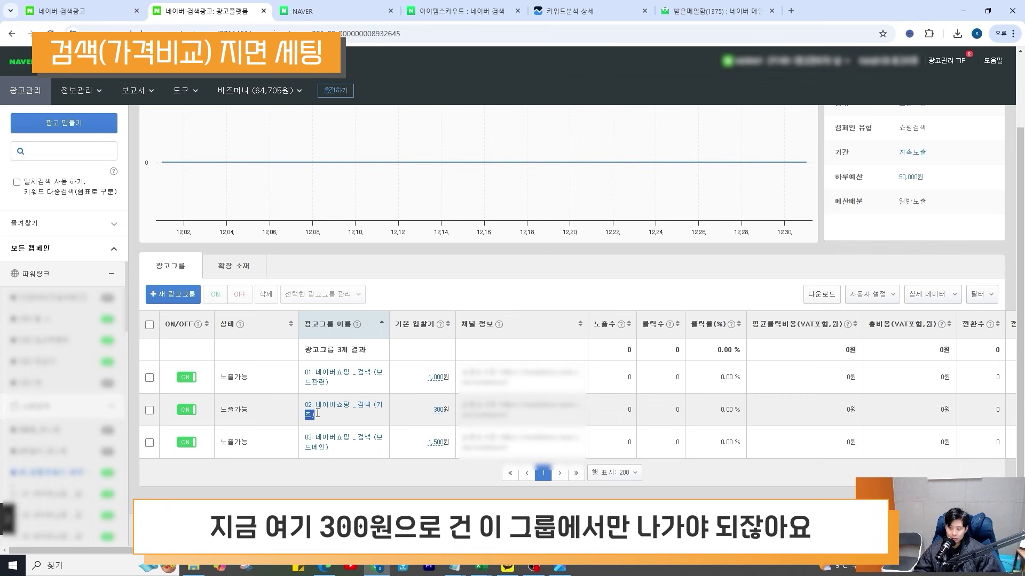
left_click(417, 410)
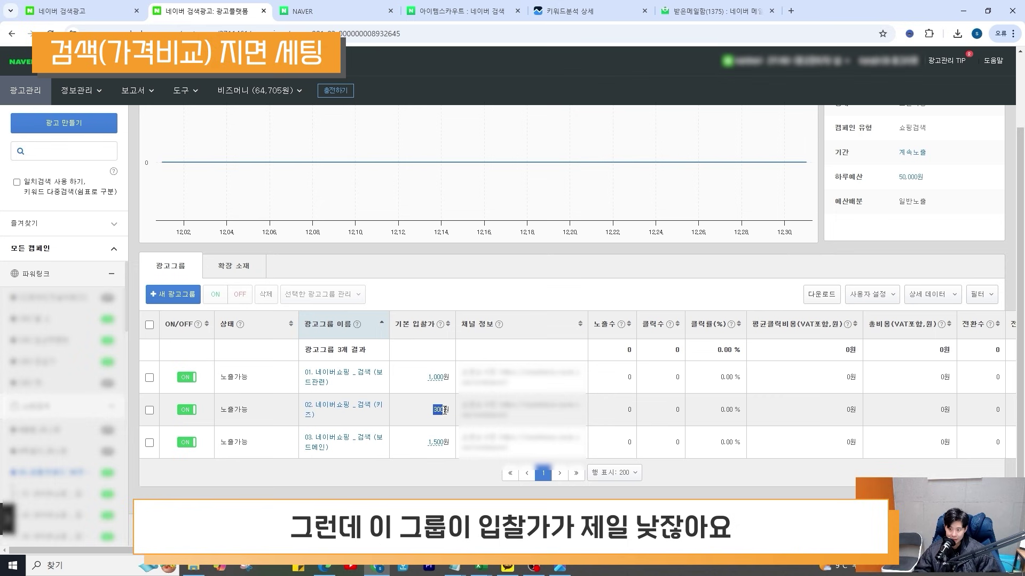
left_click_drag(347, 383, 287, 370)
left_click_drag(340, 451, 281, 441)
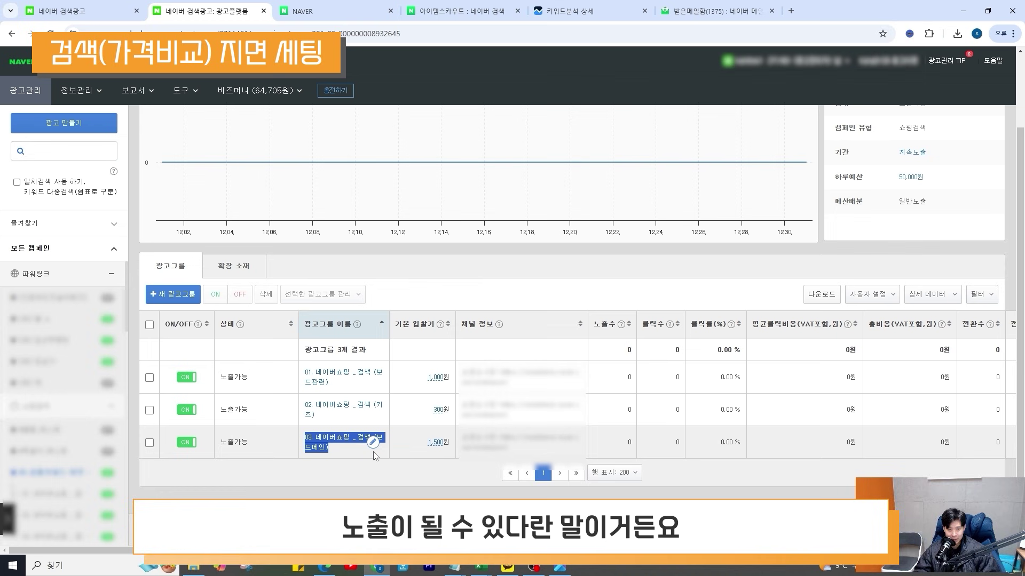
left_click(341, 371)
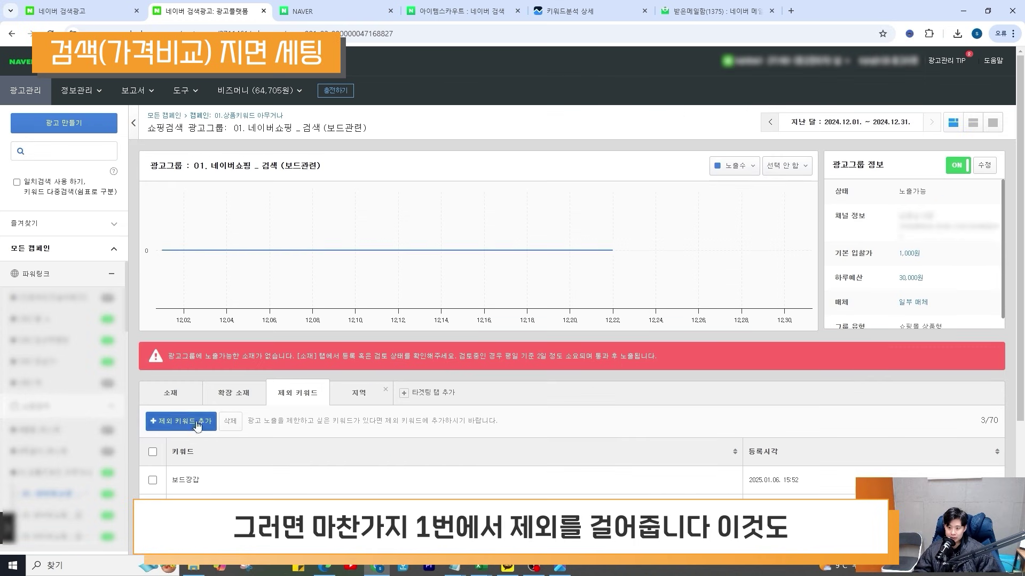
key("ctrl+v")
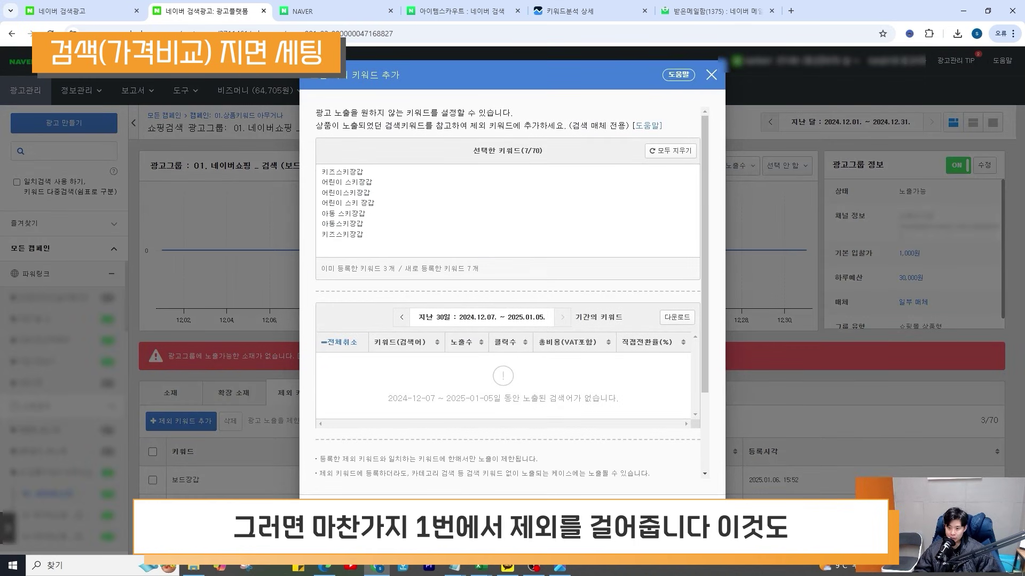
Remove the duplicate kids keywords, register 키즈스키장갑, 어린이 스키장갑 and 아동 스키장갑 as excluded keywords in ad group 01, and copy them
left_click_drag(370, 193, 319, 188)
key("BackSpace")
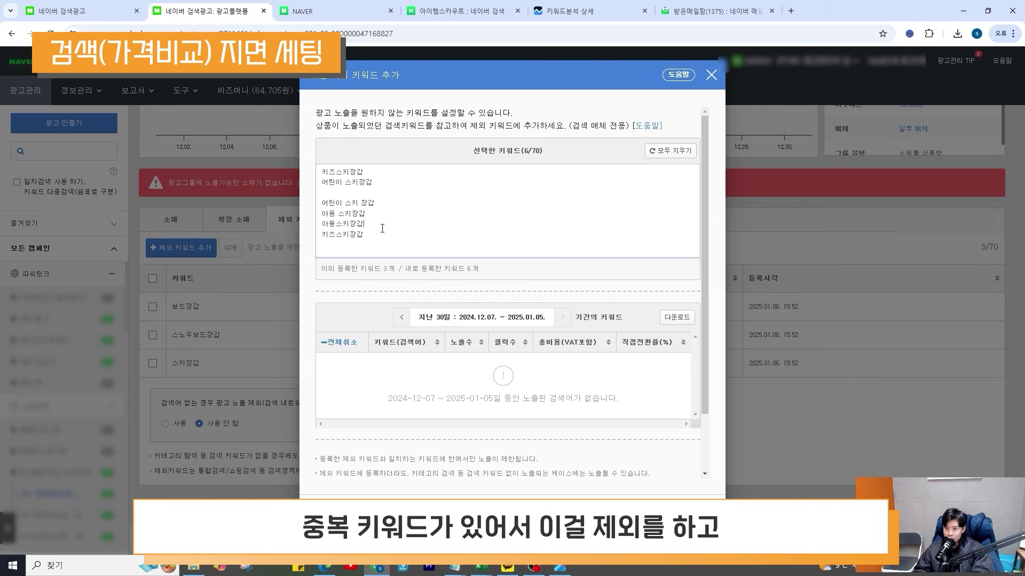
left_click_drag(365, 224, 321, 224)
key("BackSpace")
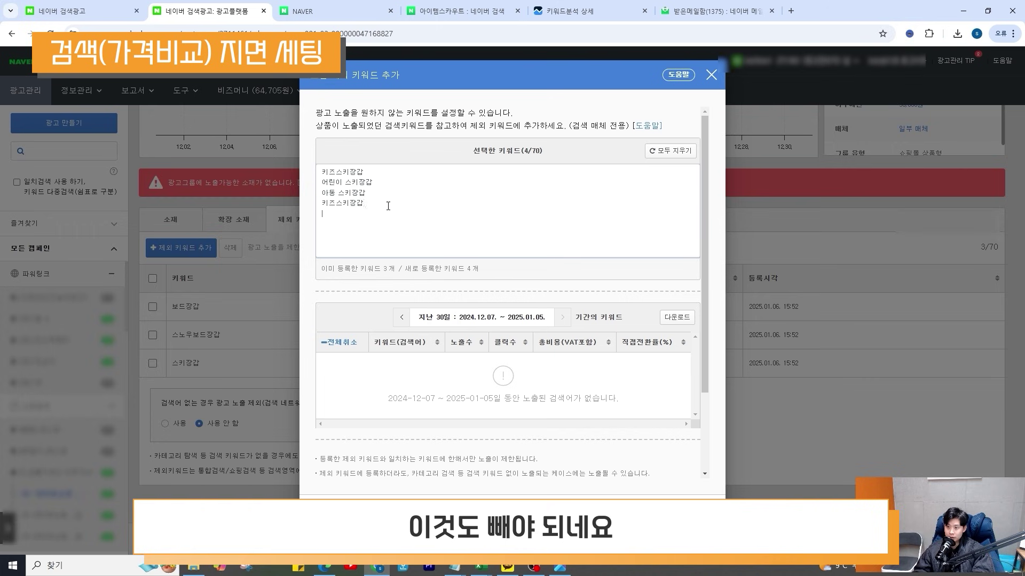
left_click_drag(388, 209, 288, 209)
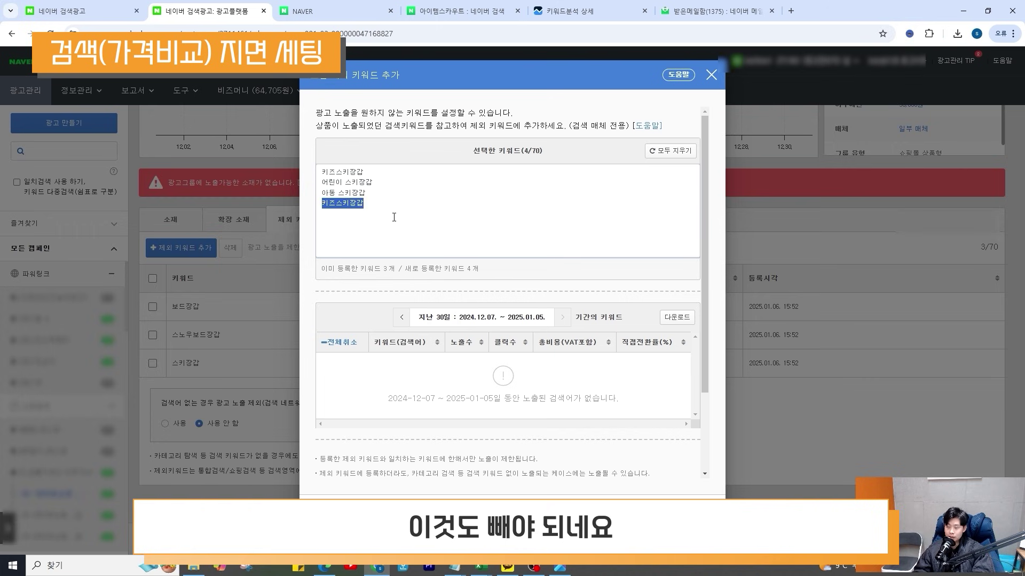
key("BackSpace")
left_click_drag(376, 196, 257, 177)
key("ctrl+c")
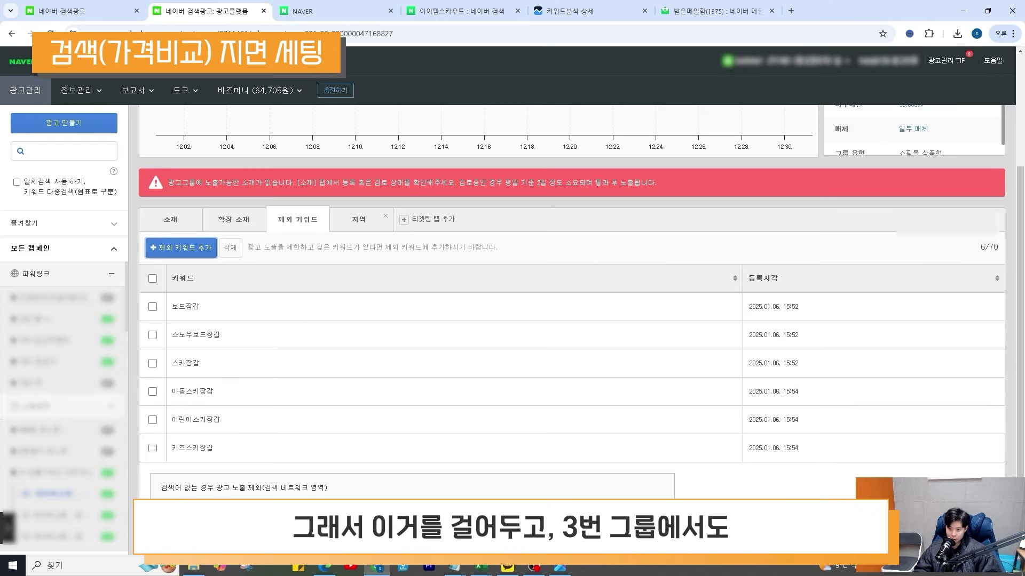
Open ad group 03 (보드메인) and add the copied kids keywords as its excluded keywords
left_click(64, 514)
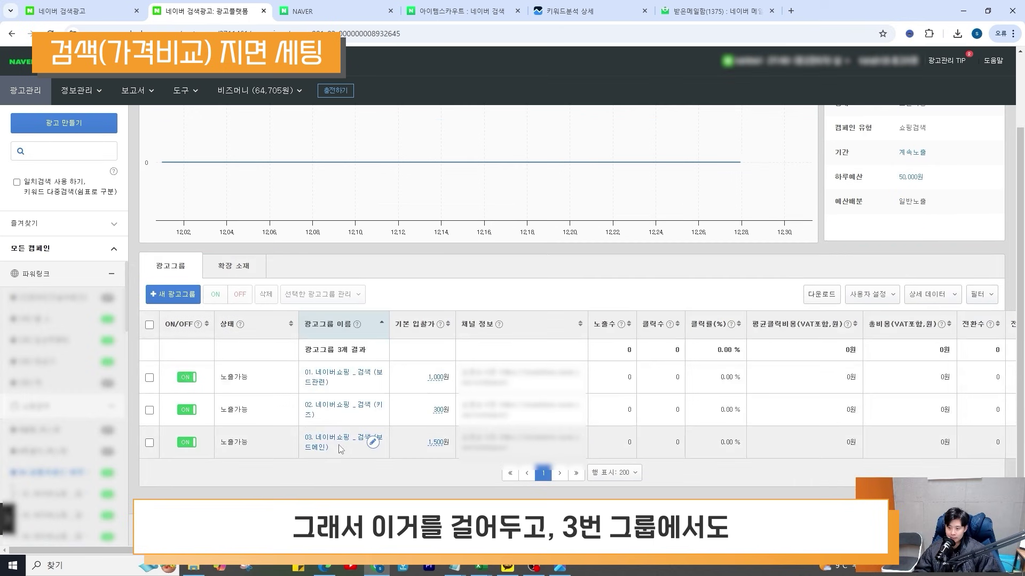
left_click(334, 441)
left_click(293, 353)
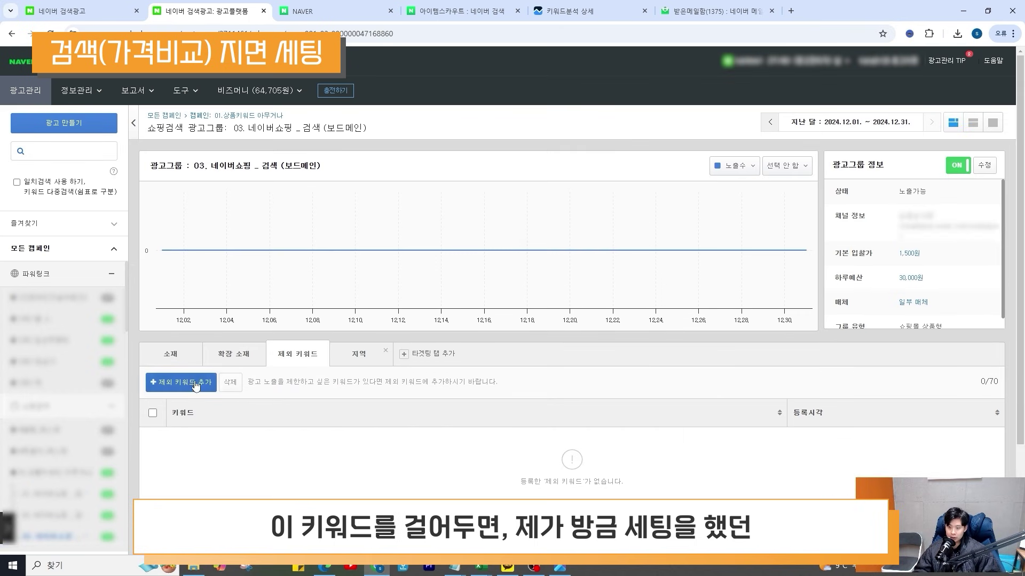
left_click(181, 382)
key("ctrl+v")
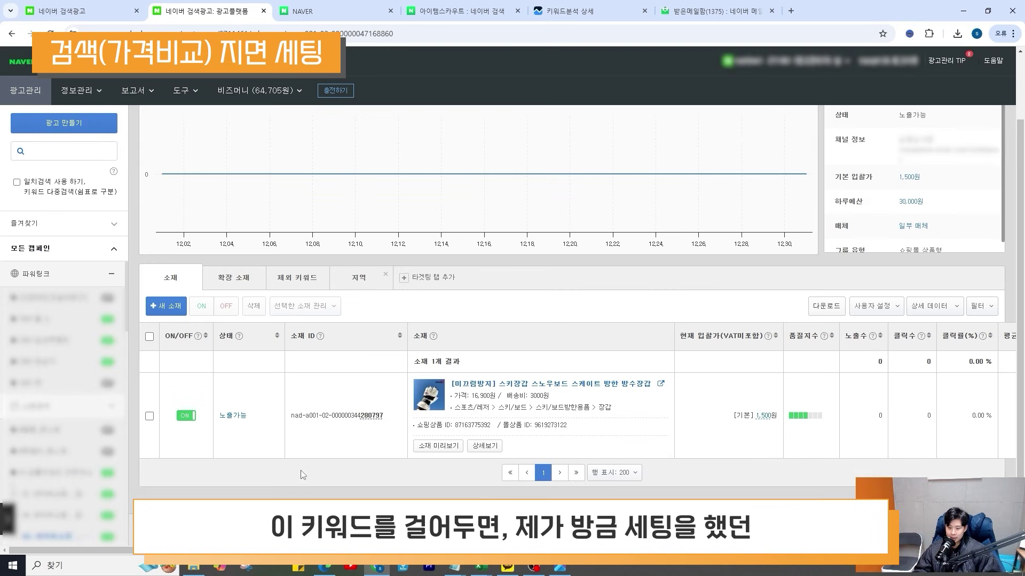
Compare the Notepad list of kids keywords under group 02 with the campaign's ad groups 01 and 03
left_click(454, 567)
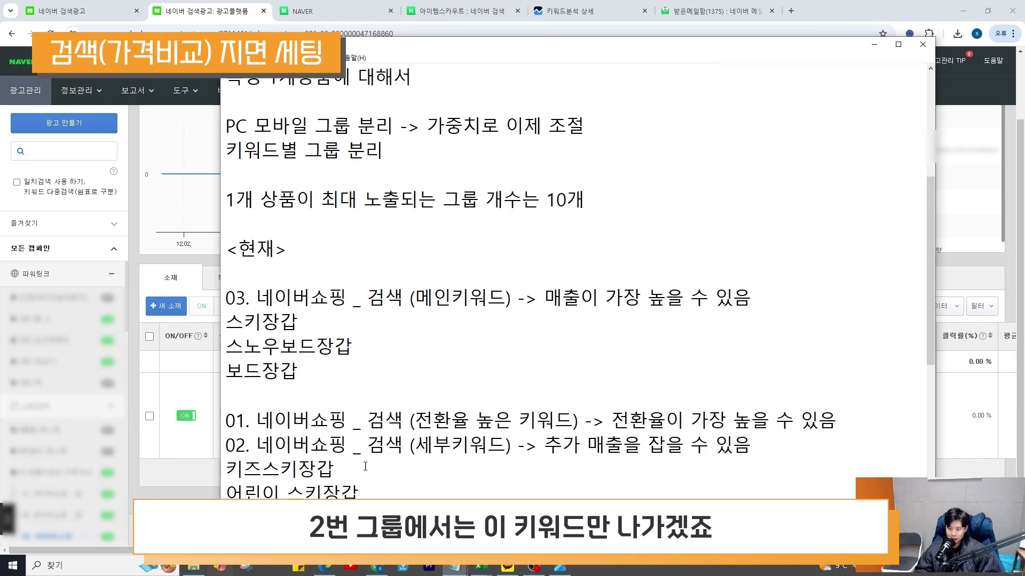
left_click_drag(359, 492, 225, 468)
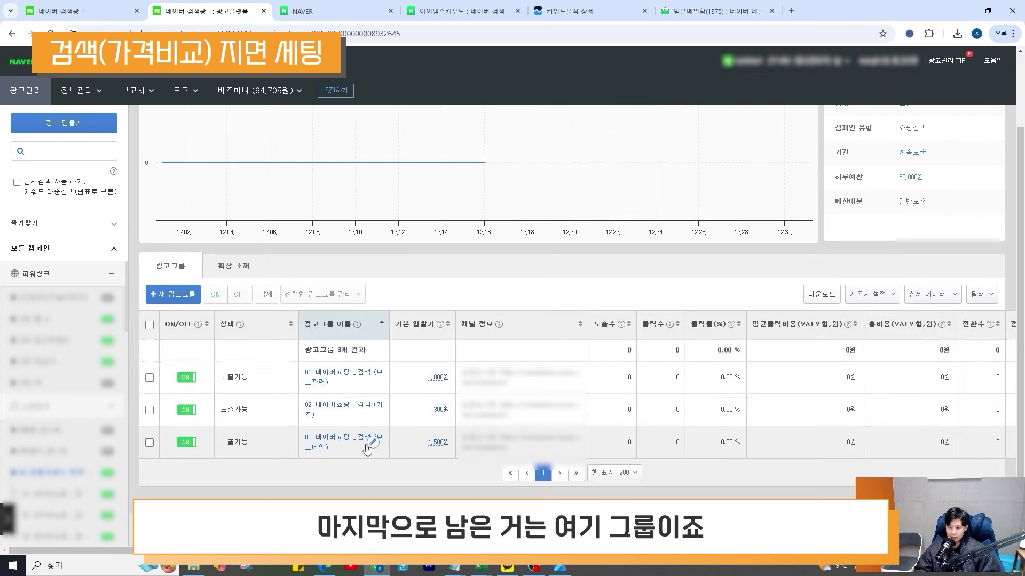
triple_click(321, 377)
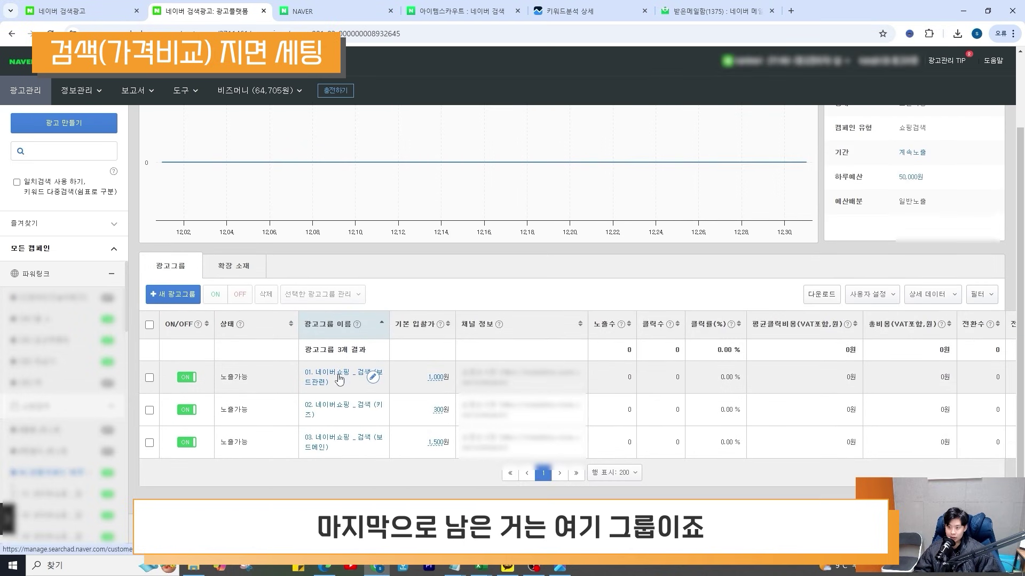
left_click(454, 567)
scroll(465, 449, "down", 3)
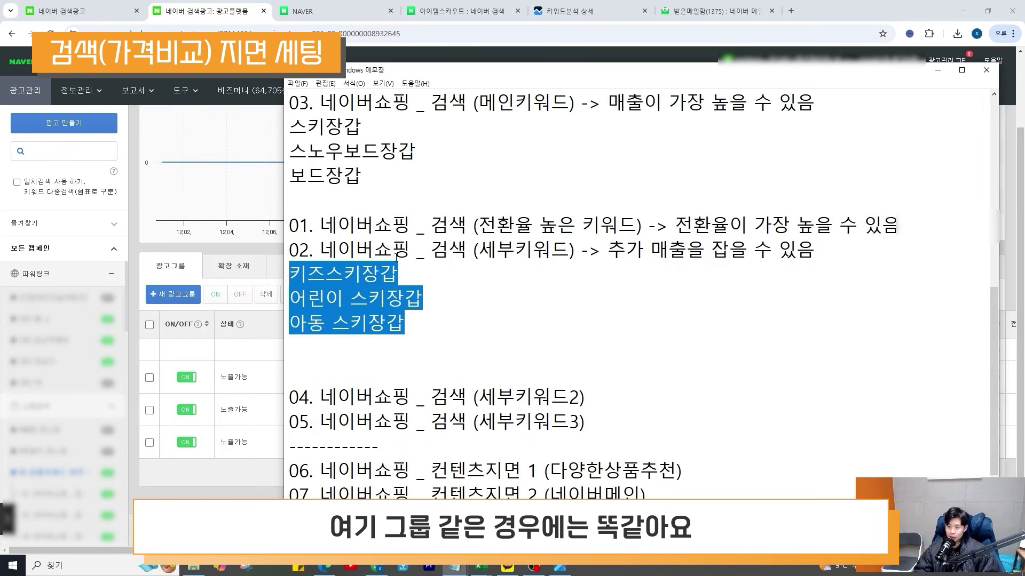
scroll(465, 449, "up", 2)
scroll(430, 419, "down", 1)
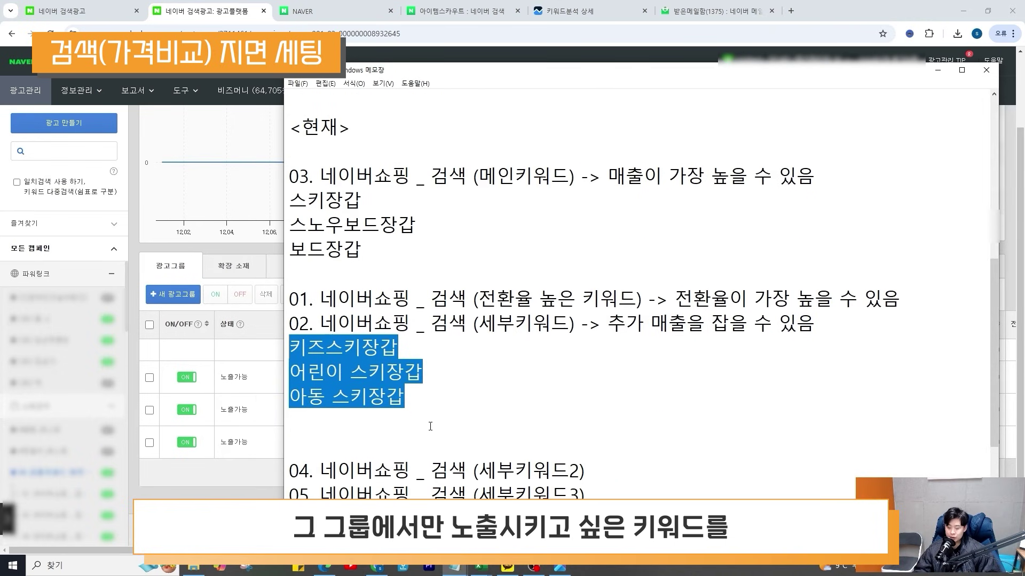
left_click_drag(422, 415, 289, 347)
left_click(188, 431)
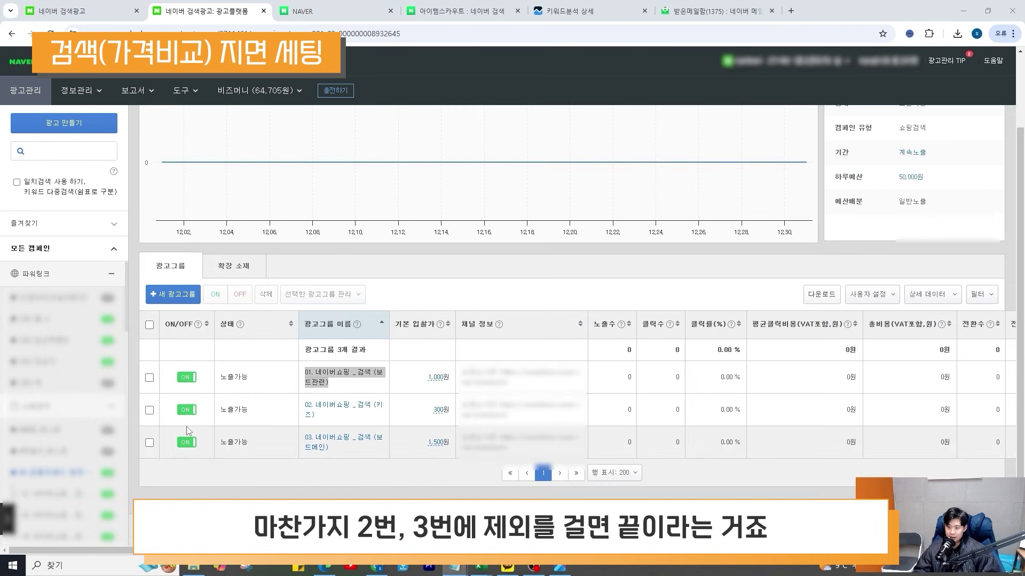
left_click_drag(384, 449, 288, 441)
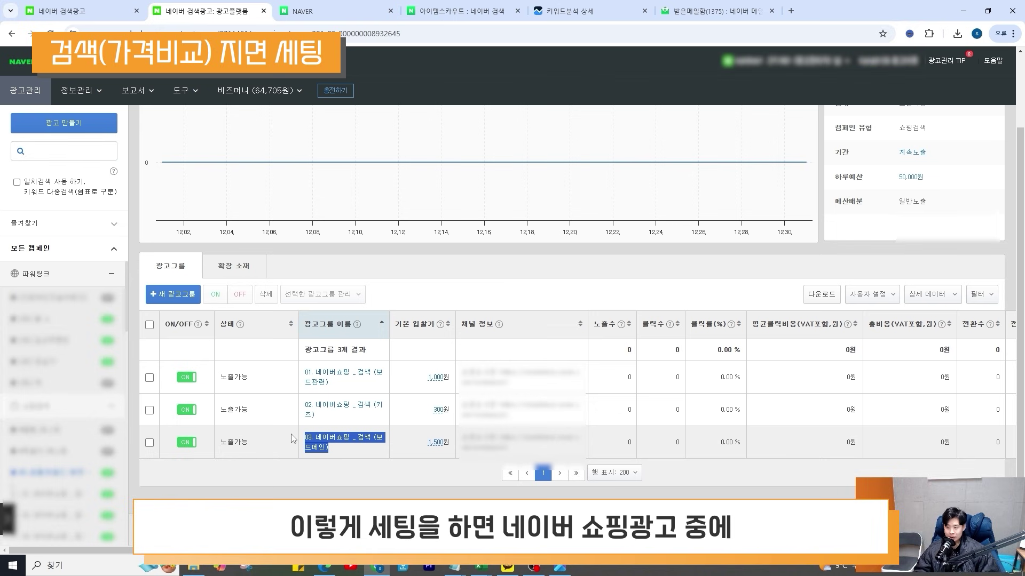
In the Notepad outline, remove the example keywords under groups 03 and 02 and the surplus blank lines above group 04
left_click(454, 565)
scroll(521, 397, "down", 2)
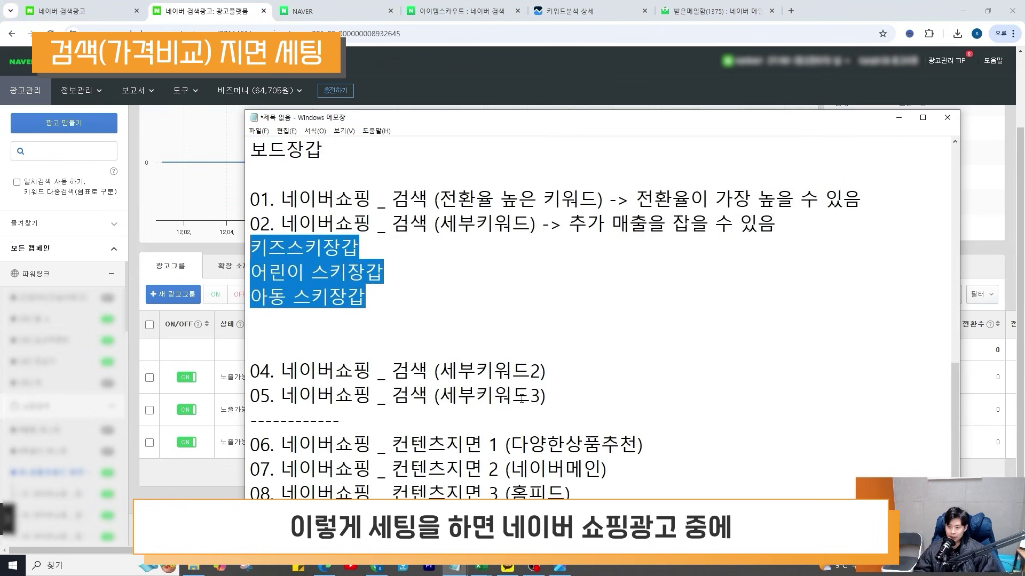
scroll(521, 397, "up", 2)
left_click_drag(776, 370, 250, 223)
left_click_drag(409, 346, 410, 370)
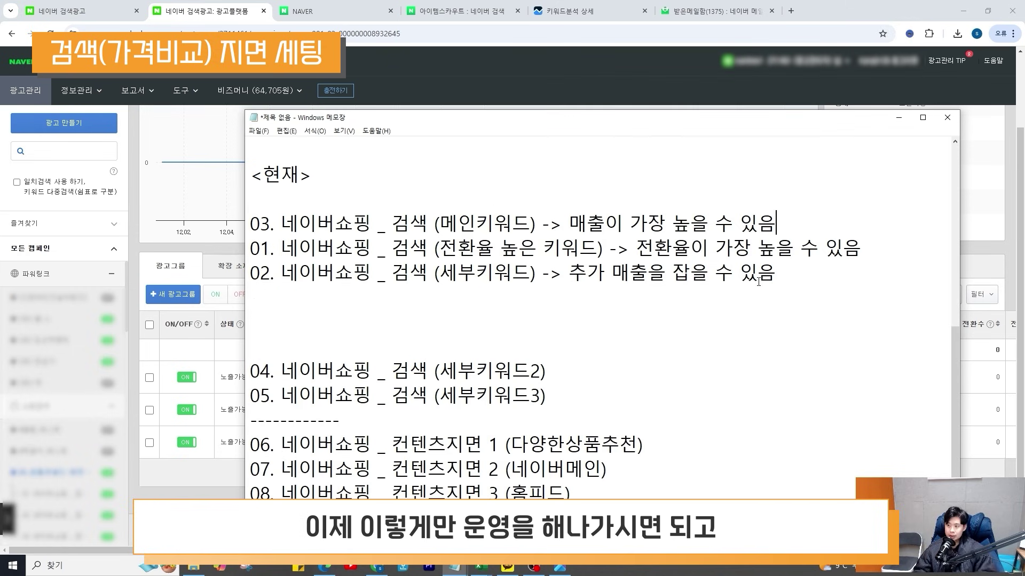
left_click_drag(777, 273, 171, 230)
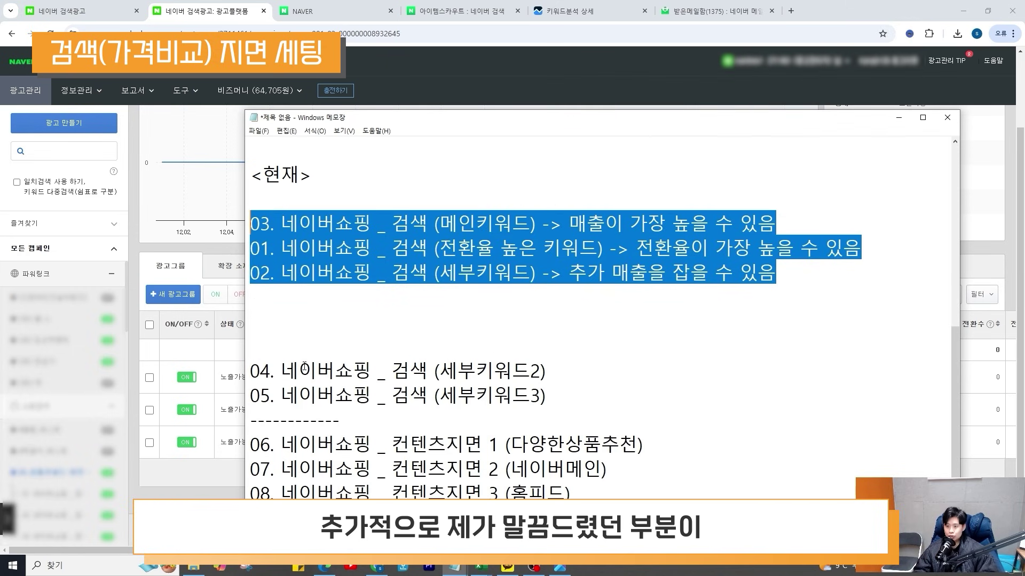
left_click(290, 356)
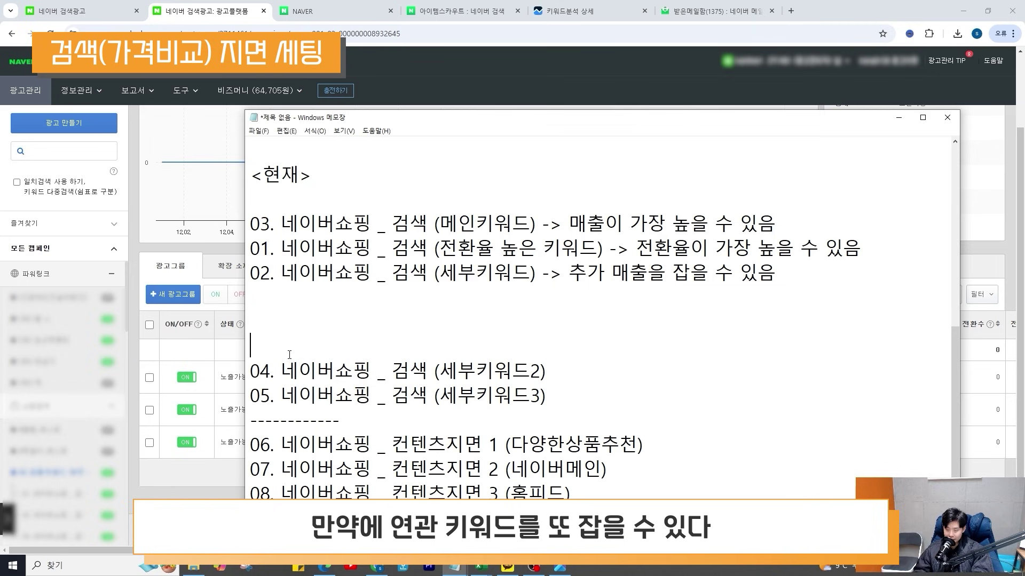
key("BackSpace")
key("BackSpace")
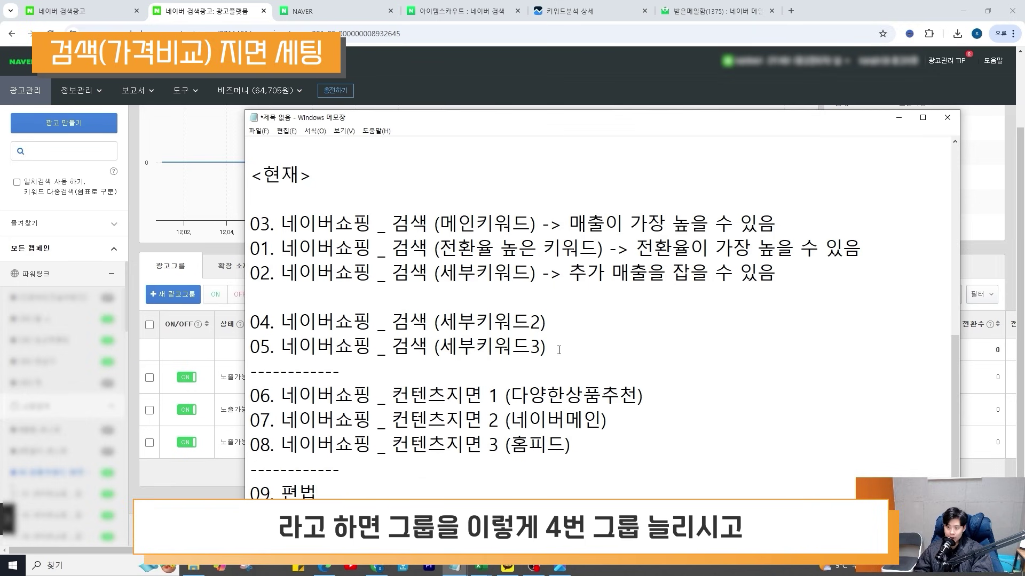
Review the planned detail-keyword groups 04–05 and the content-placement groups 06–08 in the Notepad outline
type("3)")
key("shift+Home")
key("shift+Up")
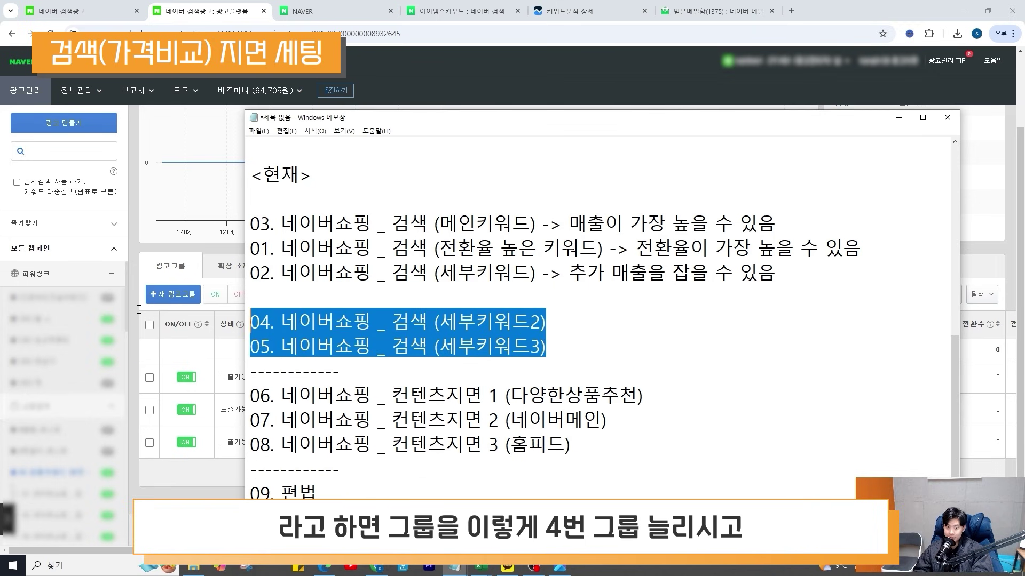
left_click(435, 337)
left_click(554, 354)
key("shift+Home")
key("shift+Up")
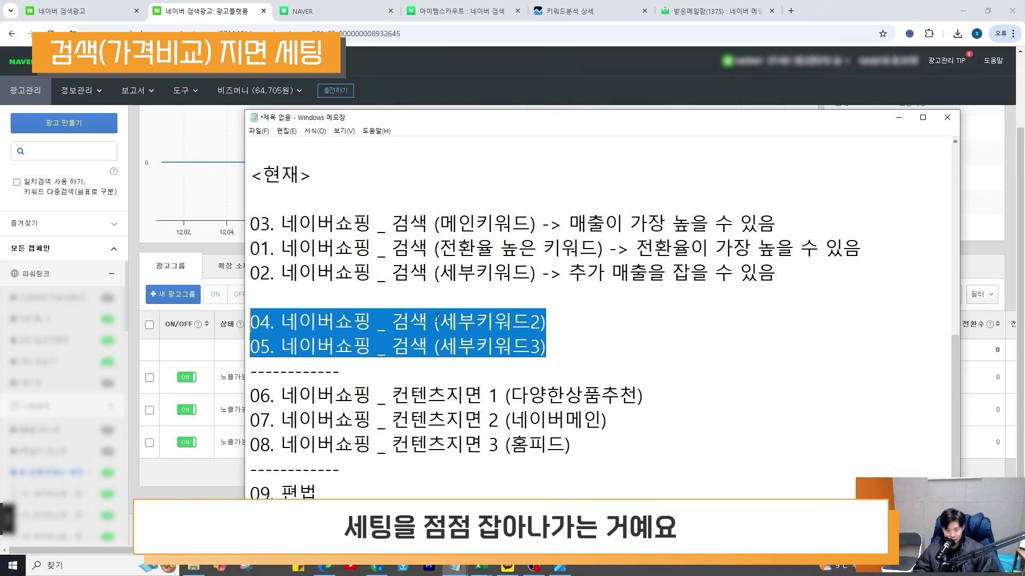
left_click(686, 403)
left_click_drag(697, 125, 586, 75)
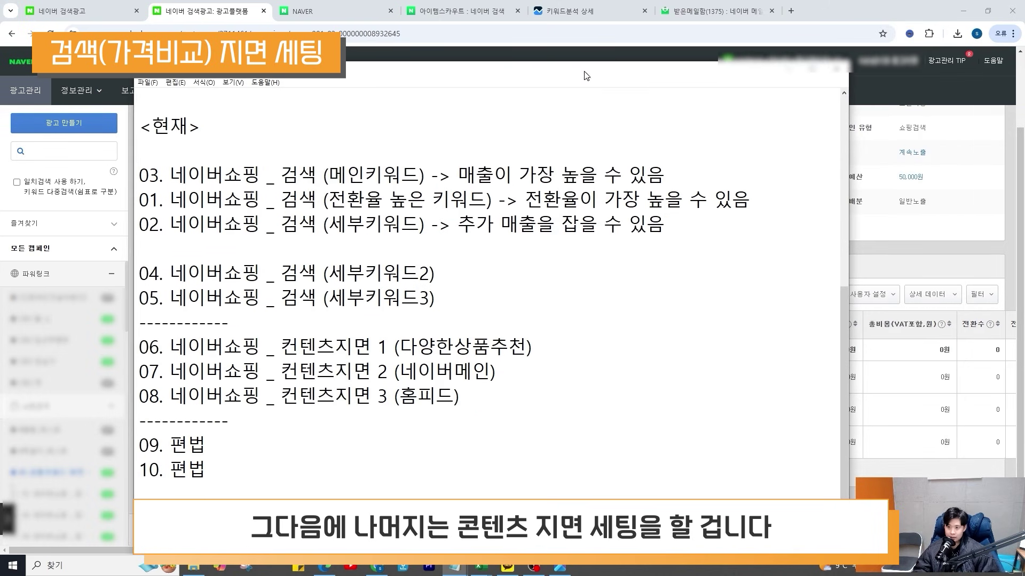
left_click_drag(299, 348, 353, 349)
left_click(355, 376)
left_click_drag(282, 373, 318, 375)
left_click(298, 401)
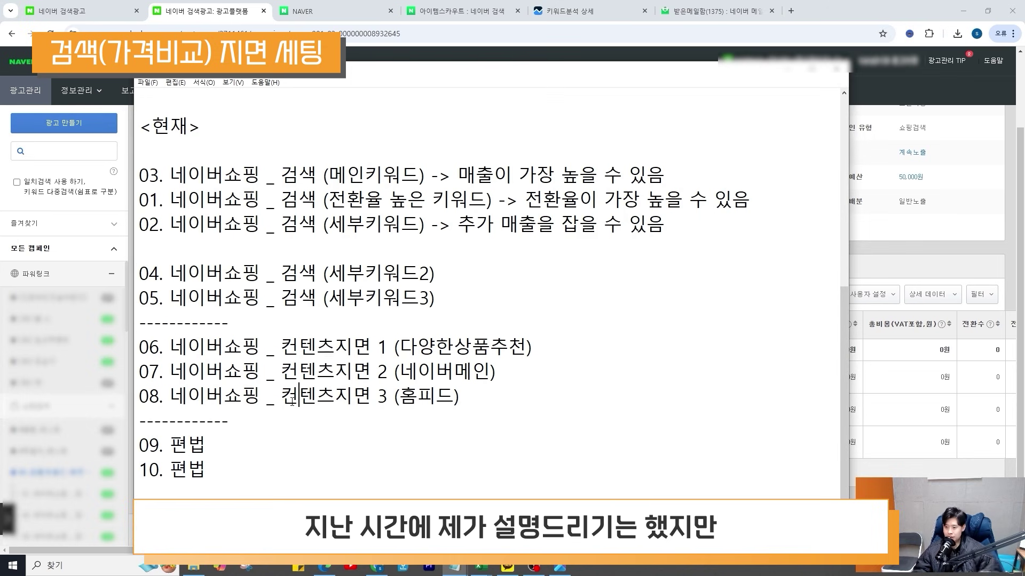
left_click(518, 405)
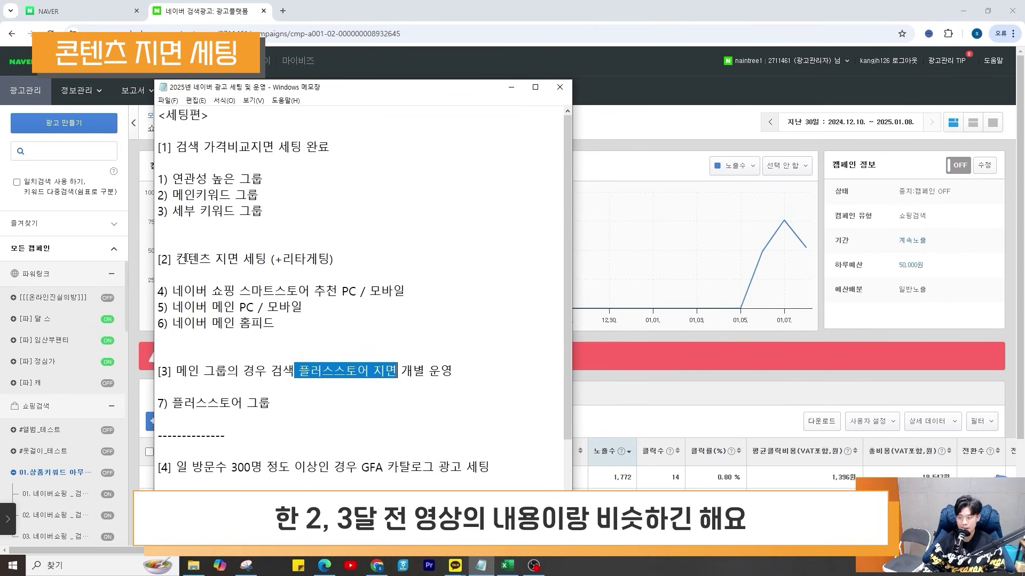
Review items 4 to 6 under the content placement heading in the 2025년 네이버 광고 세팅 및 운영 notes
left_click(277, 302)
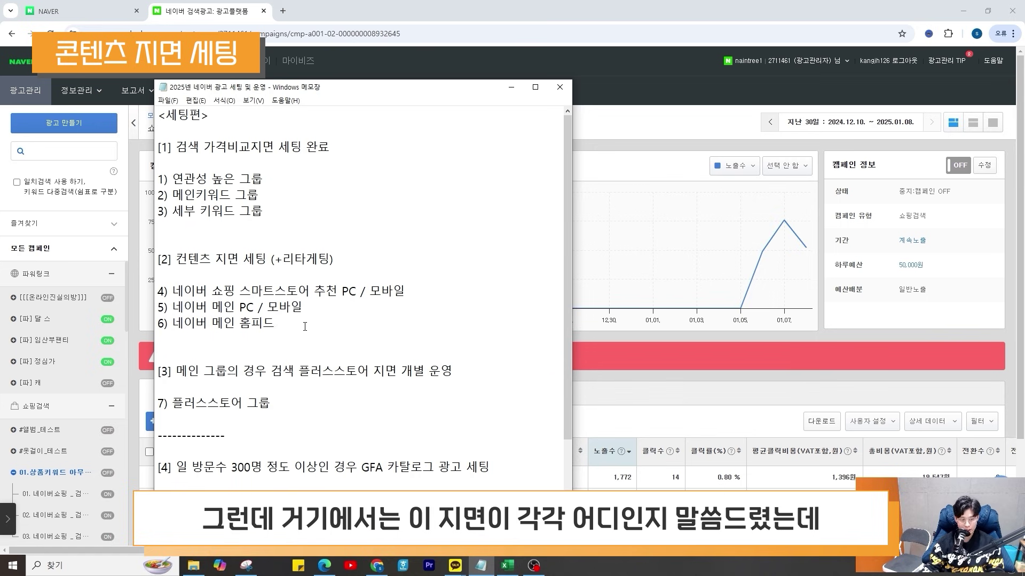
left_click_drag(310, 327, 160, 291)
left_click(306, 299)
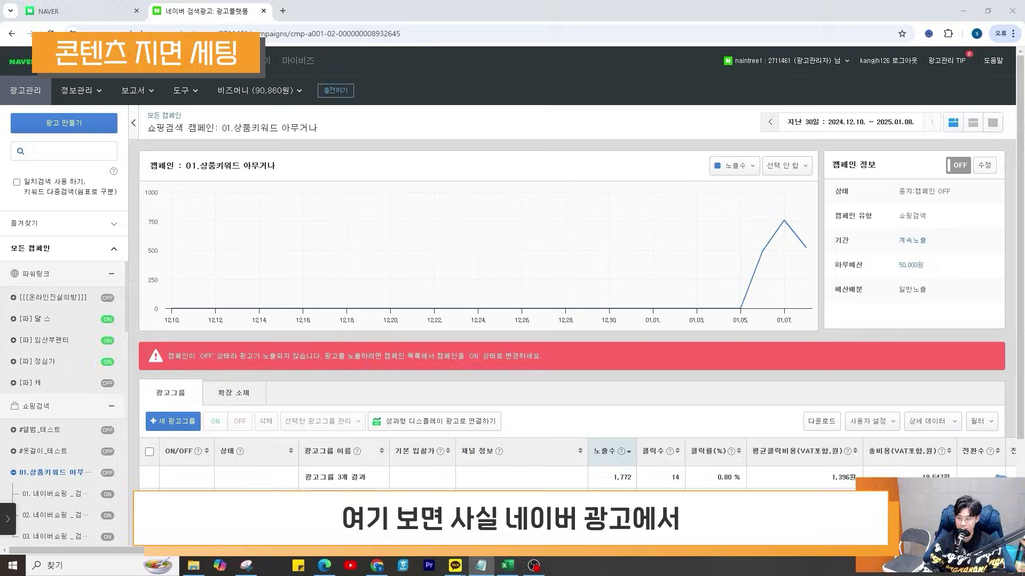
On the Naver ad platform, open the settings of ad group 01 (보드관련) and examine its media selection and restricted-media list
scroll(382, 320, "down", 2)
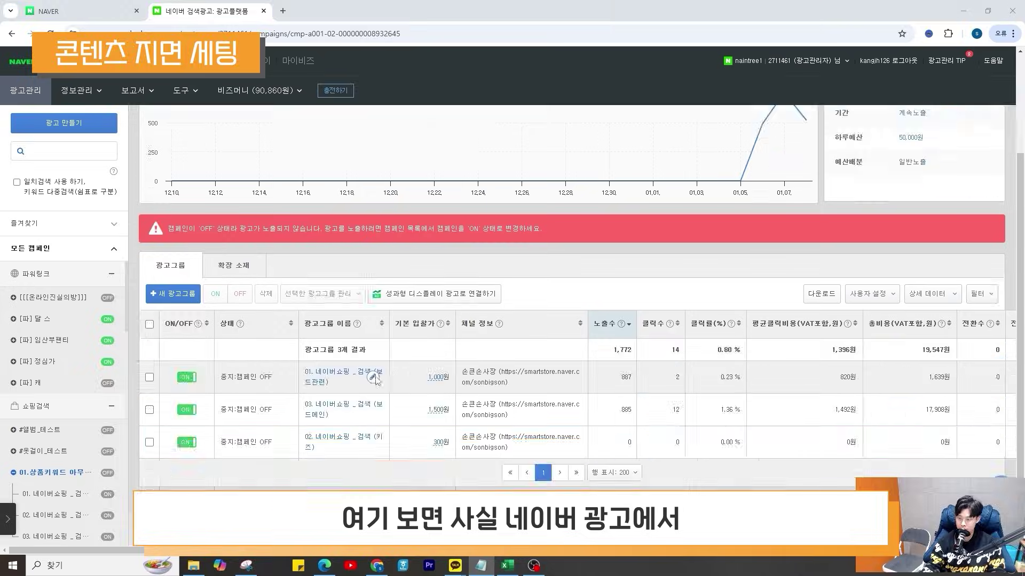
left_click(382, 377)
scroll(382, 377, "down", 7)
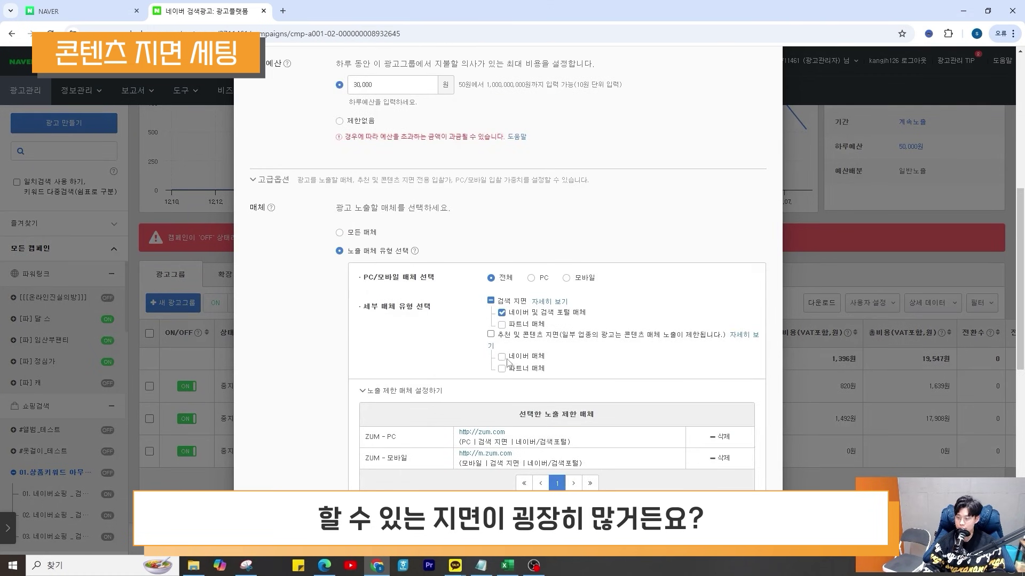
scroll(507, 361, "down", 8)
Search the ad group settings for 콘텐츠 and look through the recommendation and content placements in the media list
left_click(667, 308)
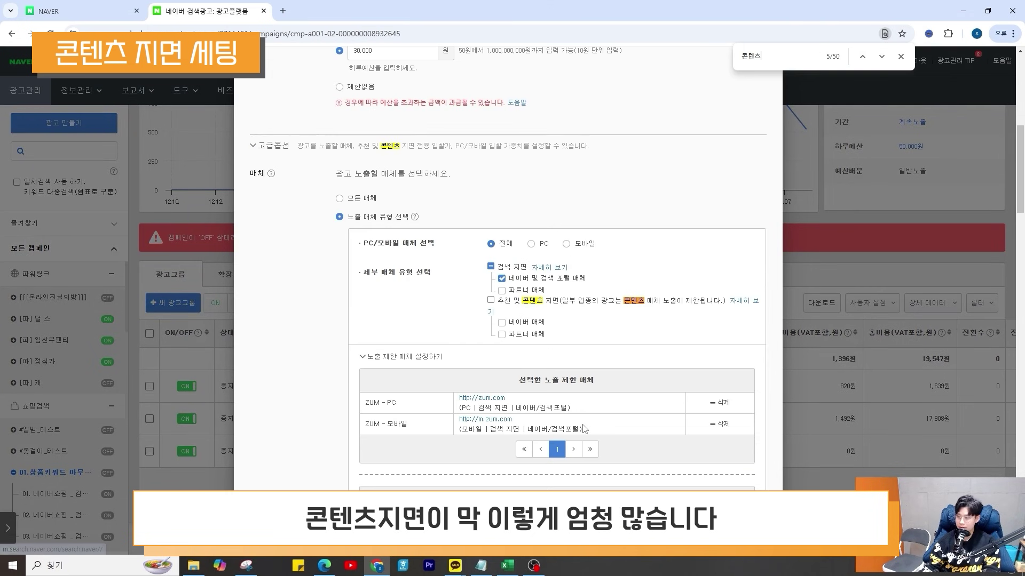
key("Return")
key("Return")
key("Return")
key("Return")
key("Return")
key("Return")
key("Return")
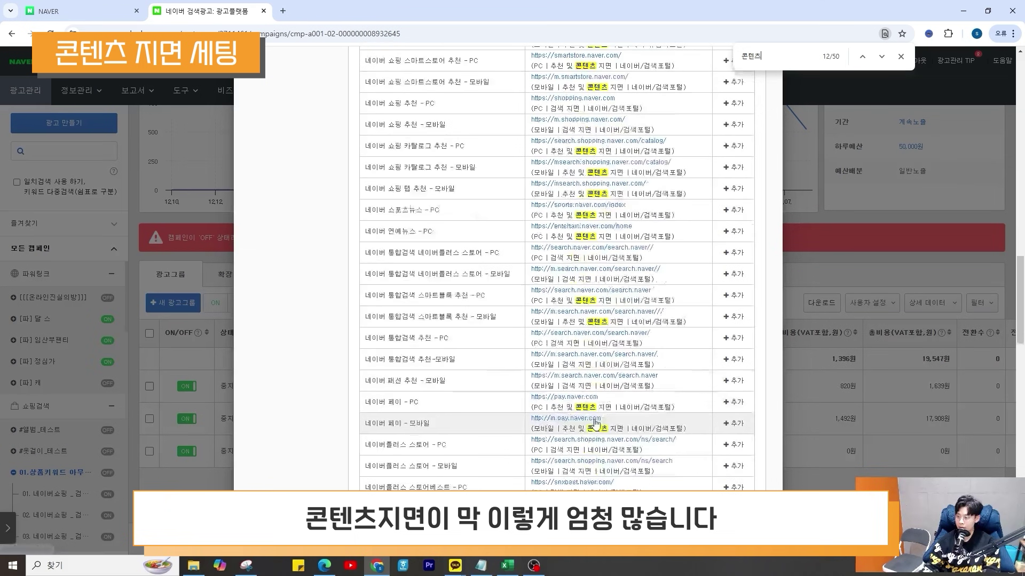
scroll(596, 424, "down", 15)
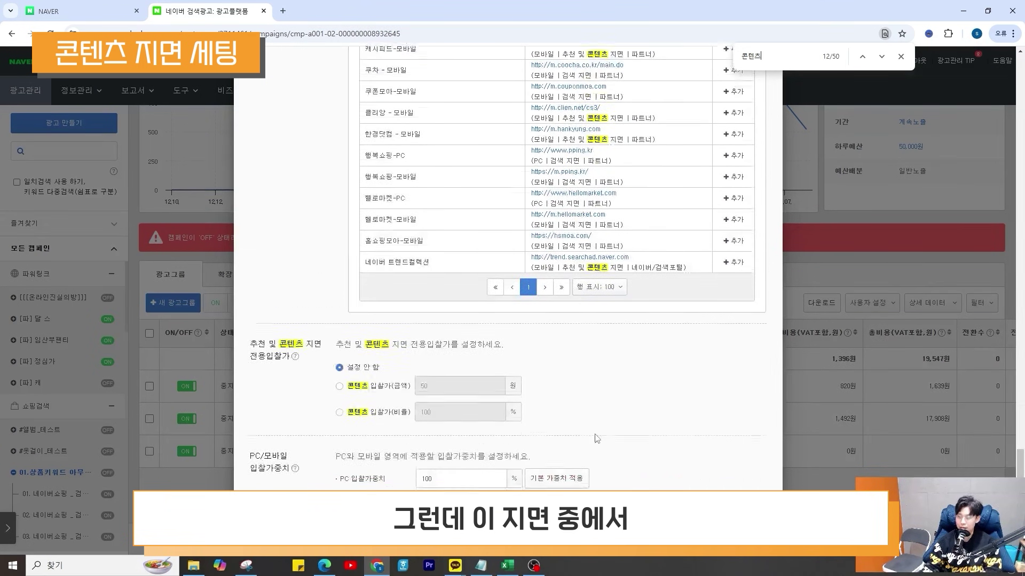
scroll(482, 413, "up", 8)
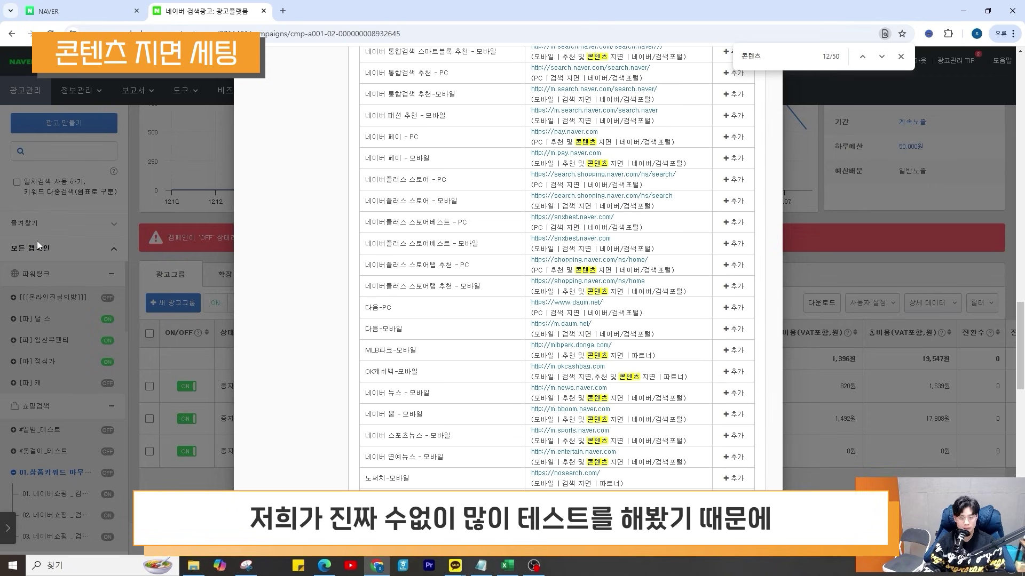
scroll(486, 347, "up", 4)
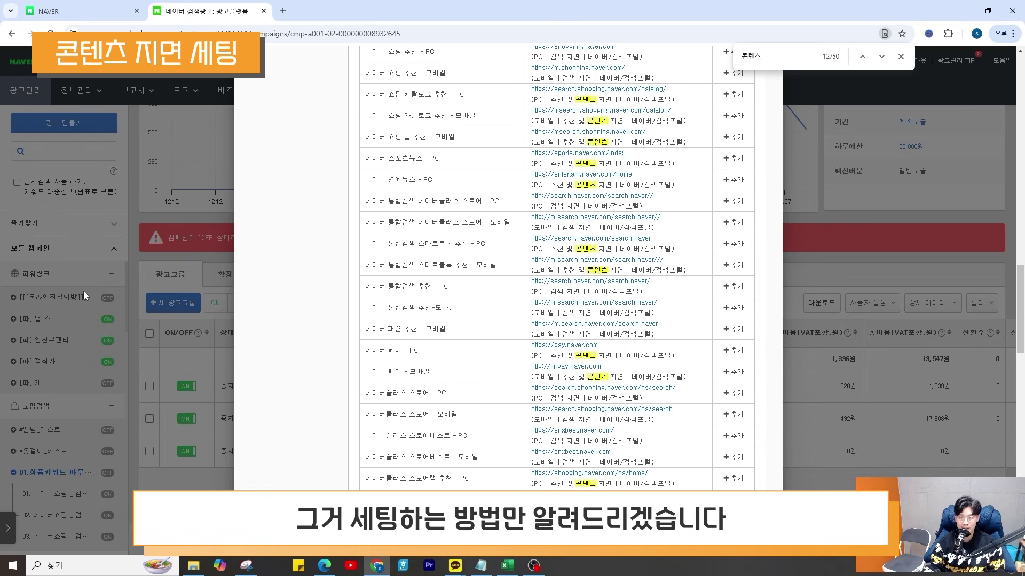
Switch to the Notepad notes and highlight "+리타게팅" in the content placement heading
key("alt+Tab")
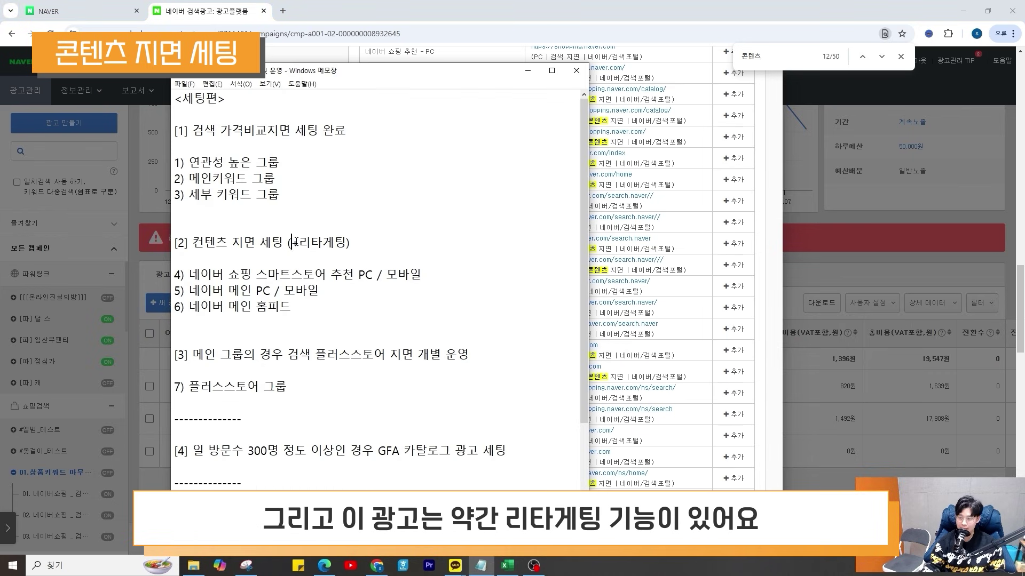
left_click_drag(292, 242, 346, 242)
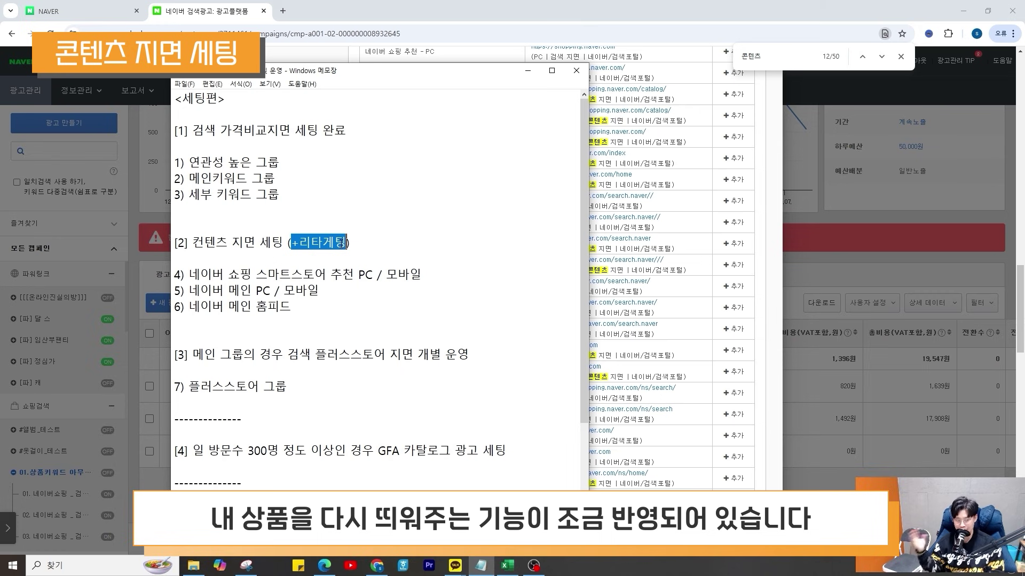
Review the "[2] 컨텐츠 지면 세팅" section of the notes and add "(리타게팅)" after "GFA 카탈로그" in item [4]
left_click(333, 268)
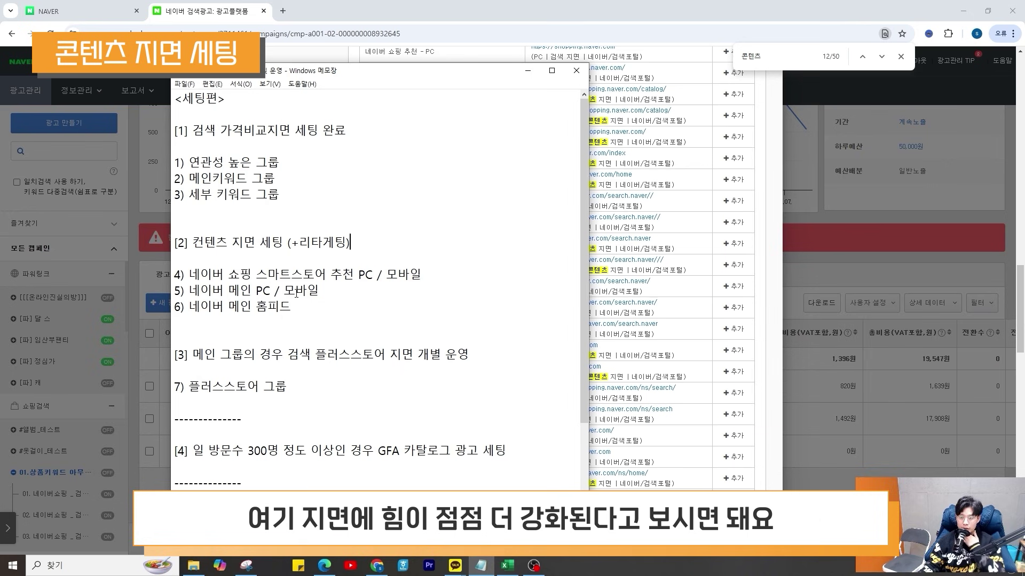
left_click_drag(298, 307, 129, 237)
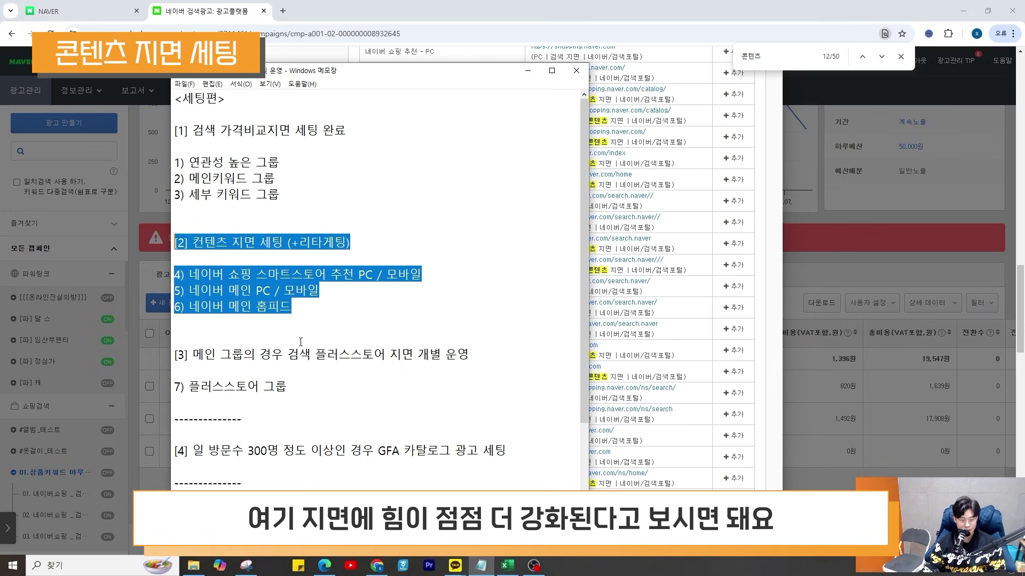
left_click_drag(178, 242, 314, 305)
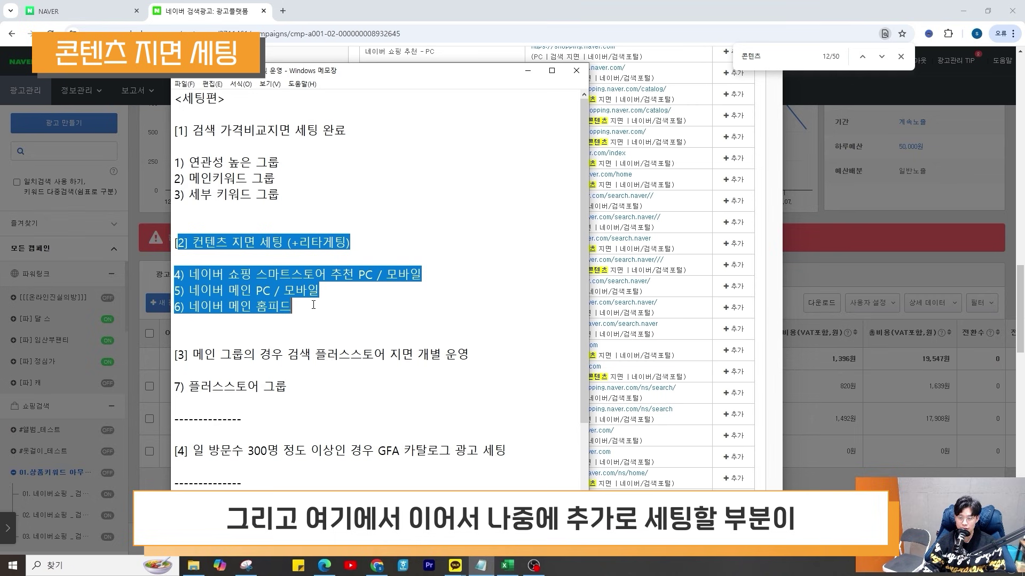
left_click_drag(374, 451, 467, 450)
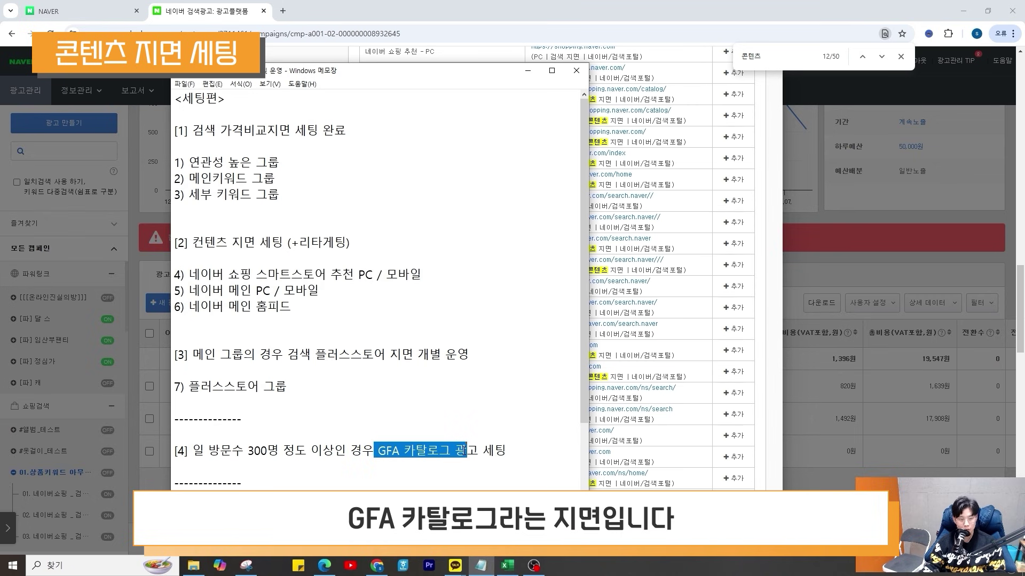
left_click(451, 451)
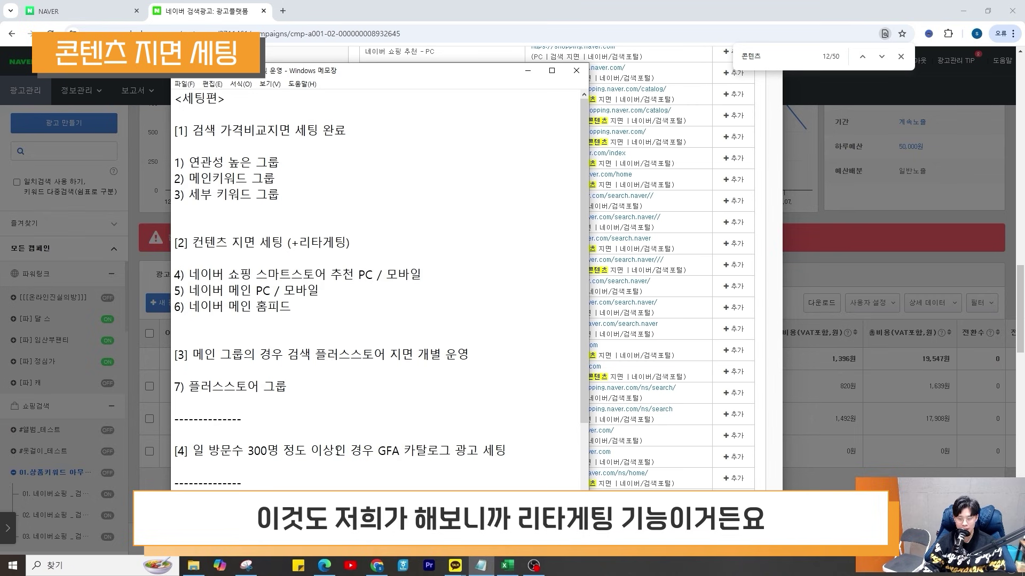
type("(리타게팅)")
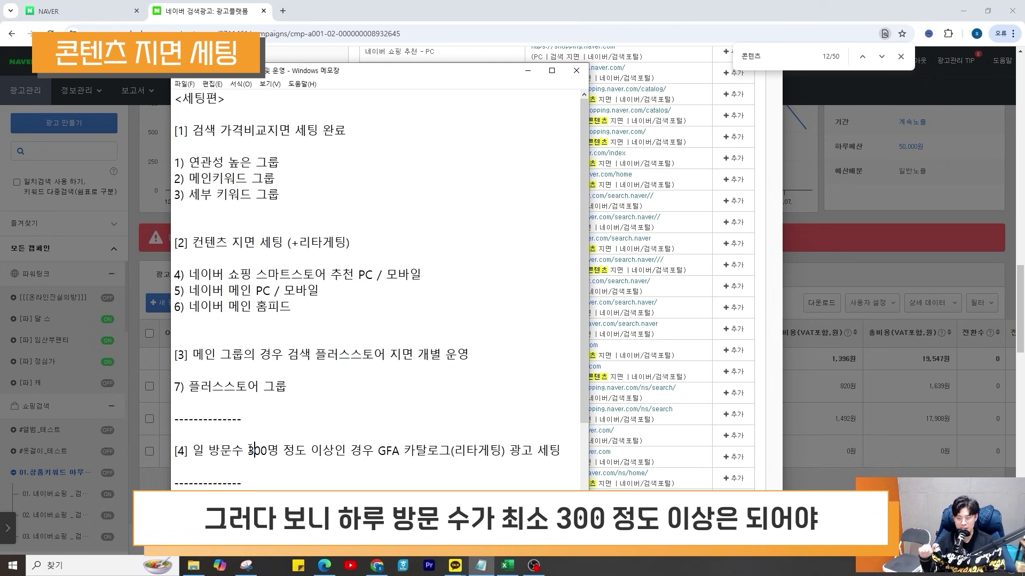
left_click_drag(346, 451, 510, 451)
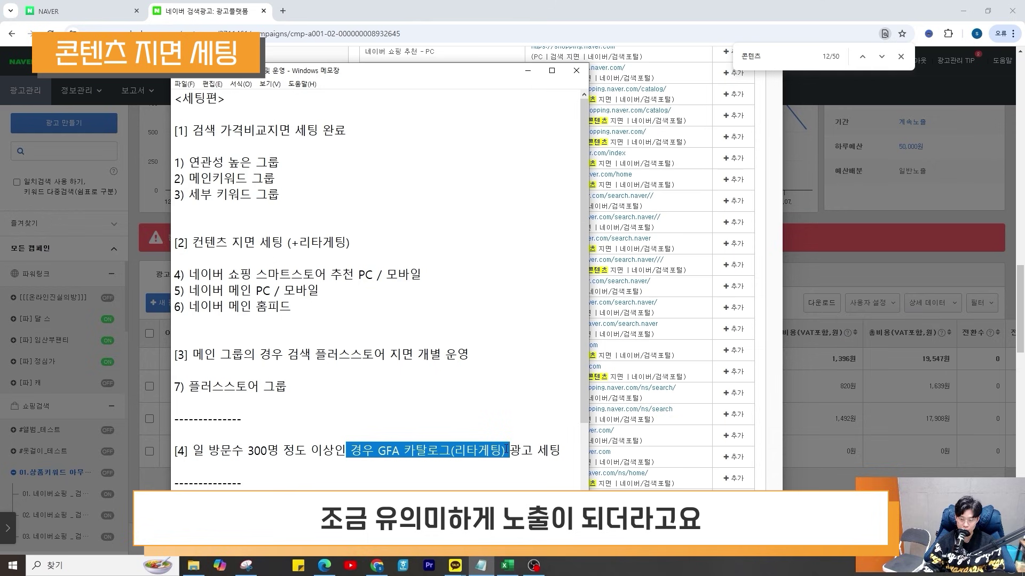
left_click(490, 451)
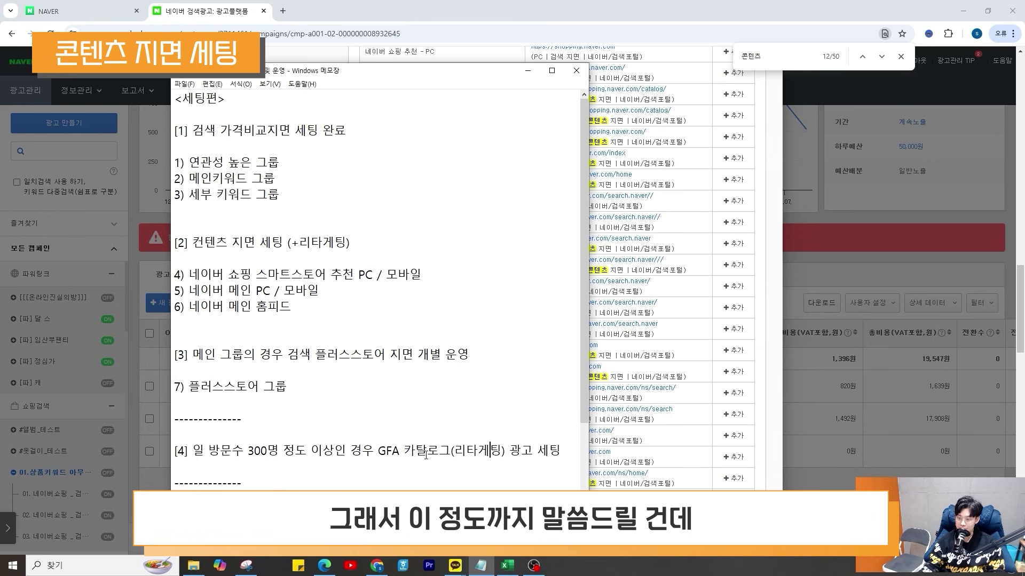
left_click_drag(451, 453, 323, 453)
left_click_drag(311, 243, 233, 244)
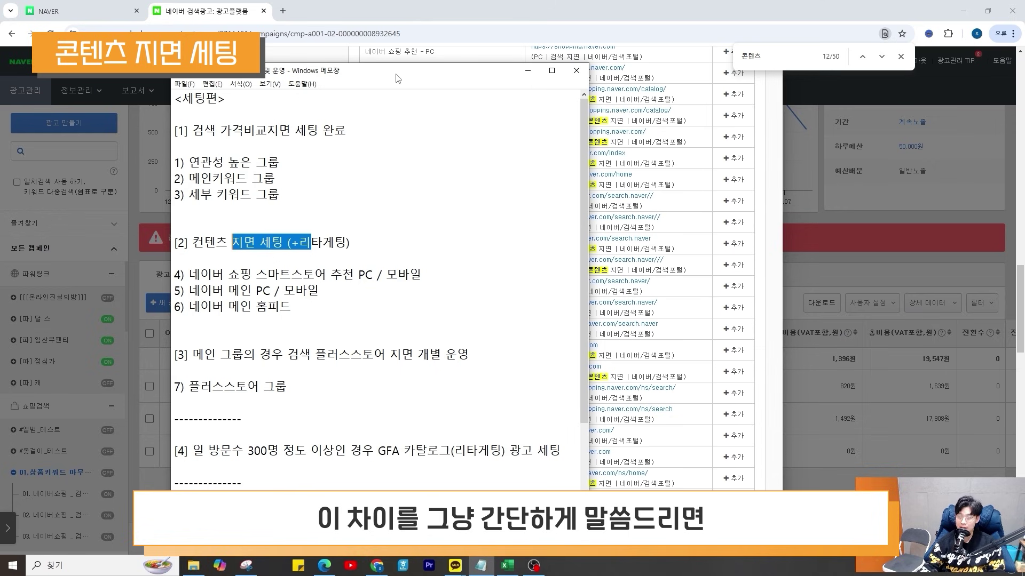
Switch to the NAVER homepage and examine the 최근 본 관심 상품 추천 carousel and the 스마트폰 거치대 전문 브랜드 catalog ad
left_click_drag(396, 75, 0, 102)
left_click(88, 12)
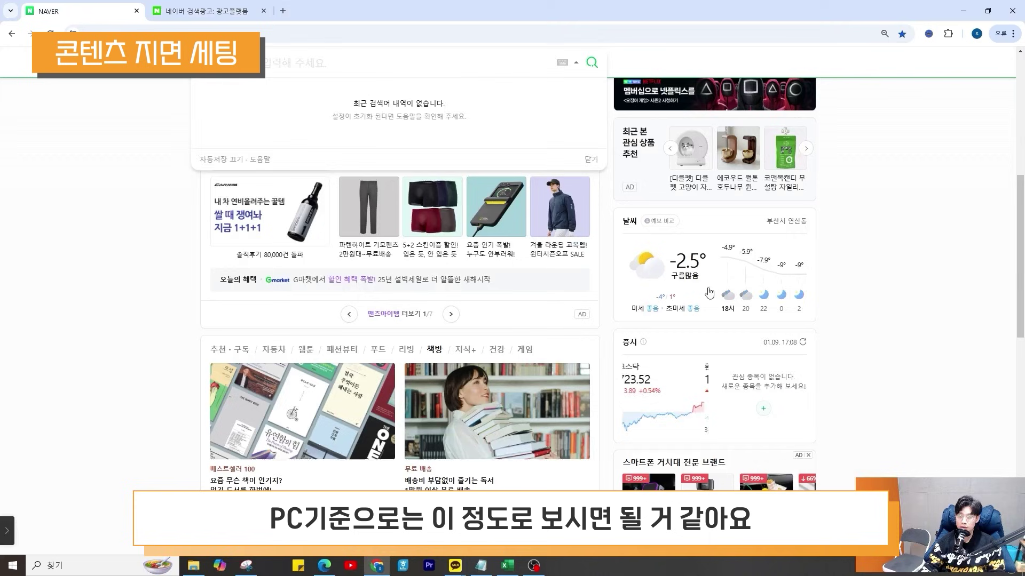
left_click(909, 382)
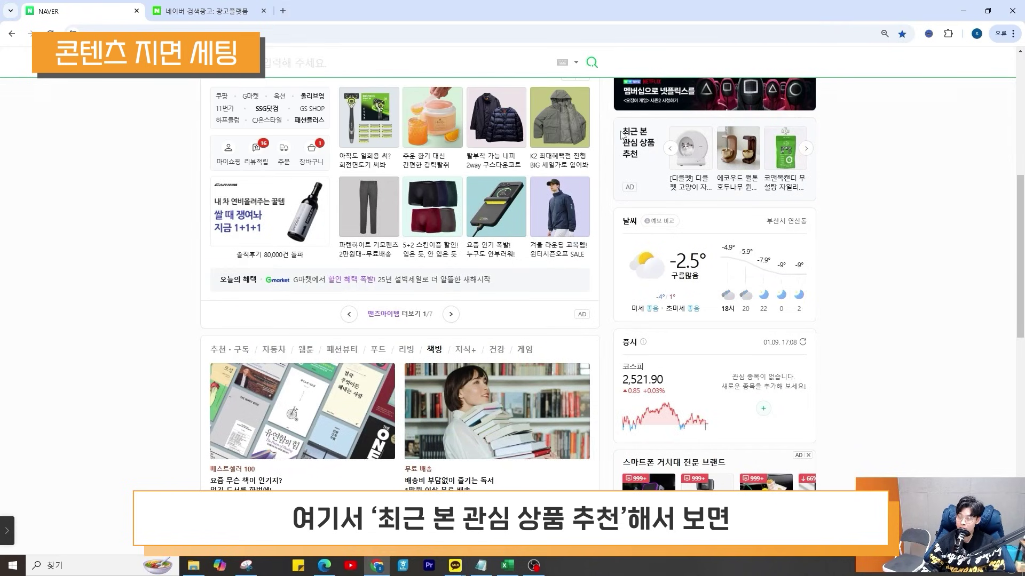
left_click_drag(620, 131, 666, 170)
left_click(897, 221)
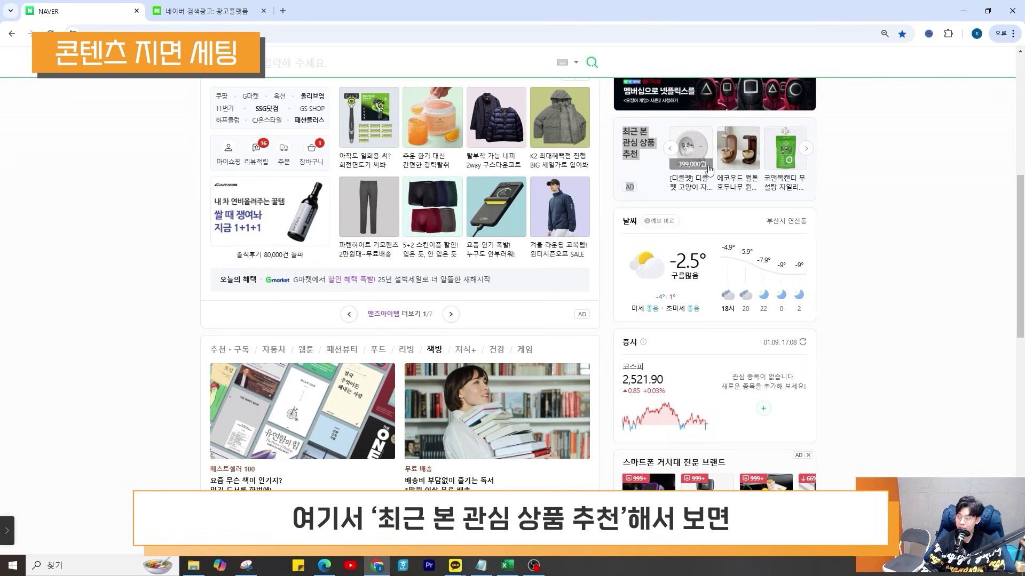
left_click(806, 149)
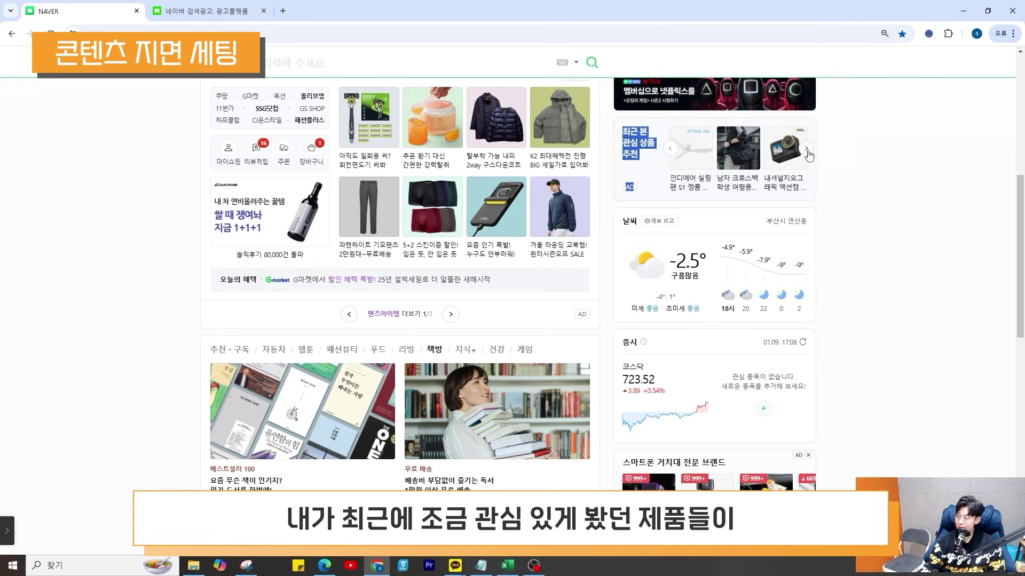
left_click(806, 150)
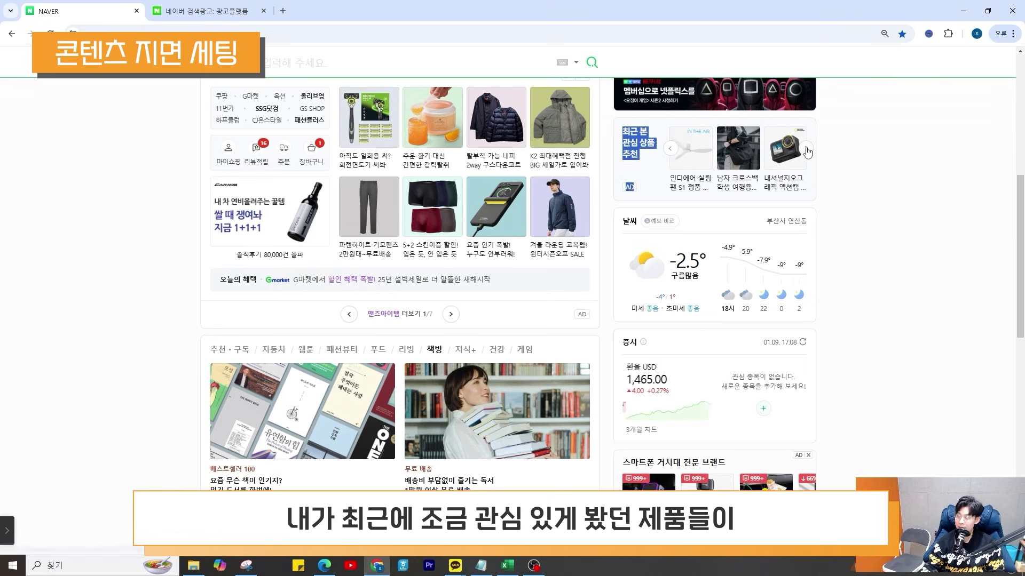
left_click(877, 312)
scroll(877, 312, "down", 5)
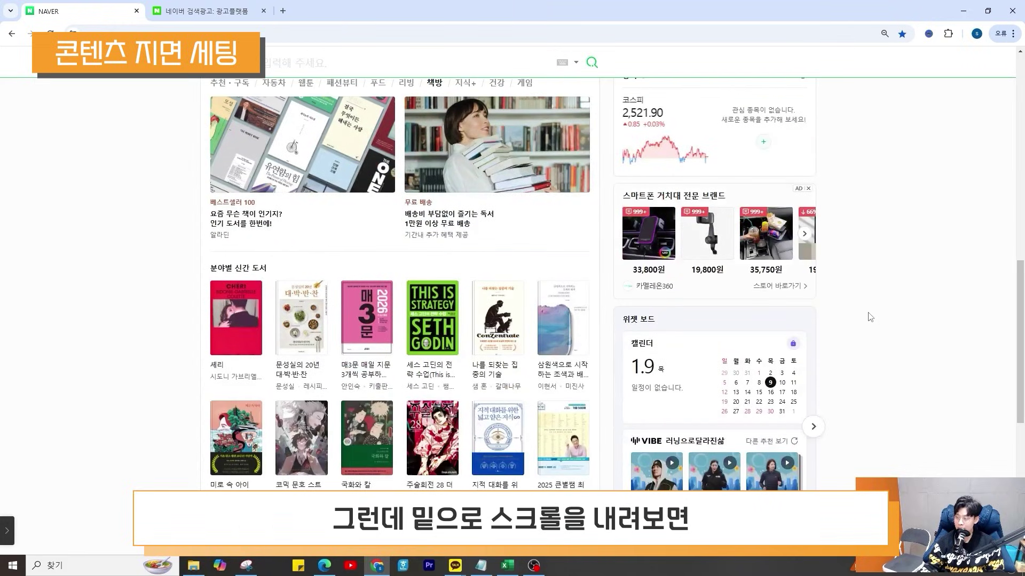
left_click_drag(612, 193, 894, 262)
left_click(894, 262)
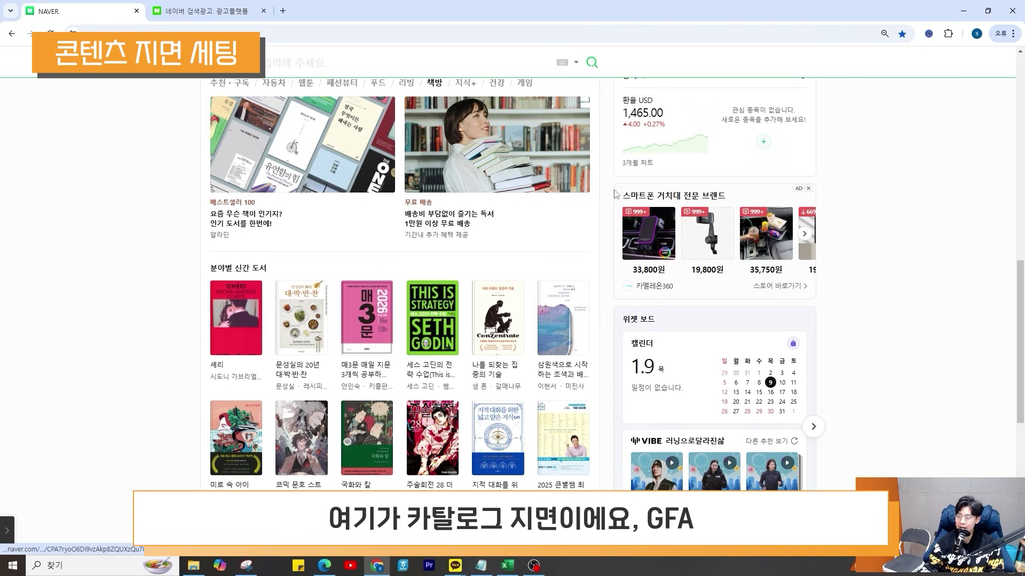
scroll(747, 240, "up", 5)
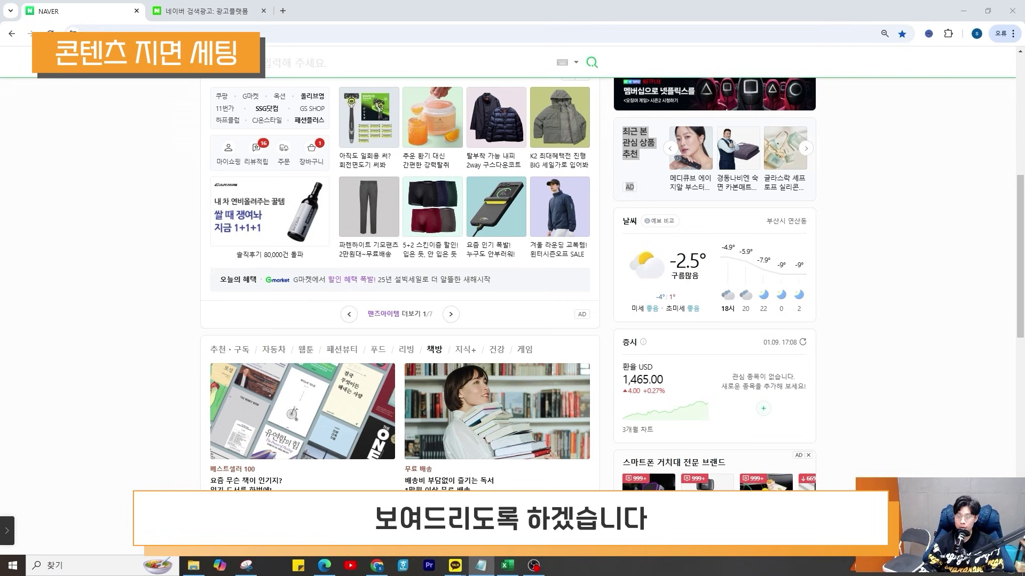
On the Naver ad platform, start a 쇼핑몰 상품형 ad group named "04. 컨텐츠_다양한상품추천" for the smartstore.naver.com/sonbigson mall
left_click(223, 11)
scroll(435, 370, "down", 1)
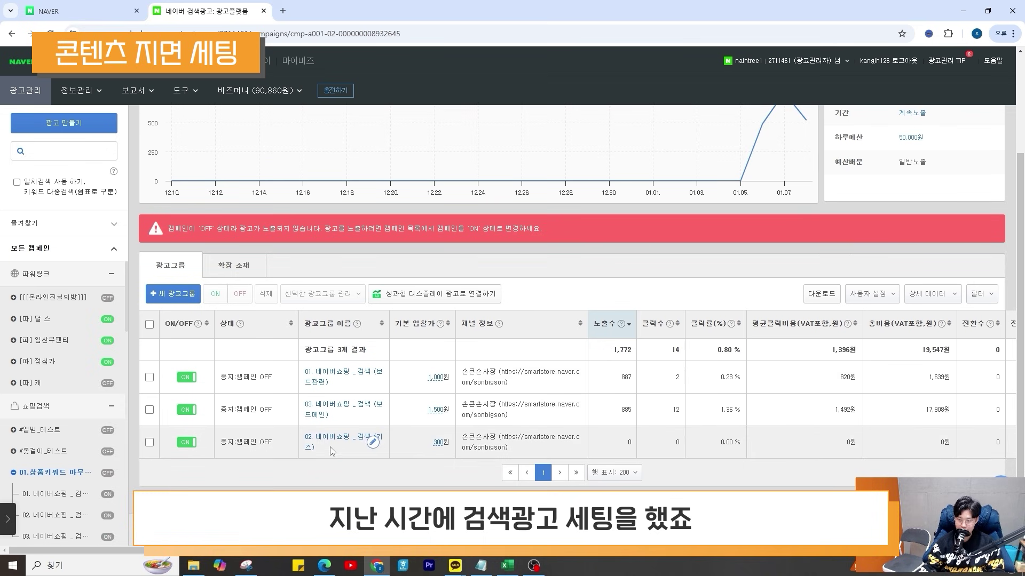
left_click_drag(331, 451, 283, 354)
left_click(584, 292)
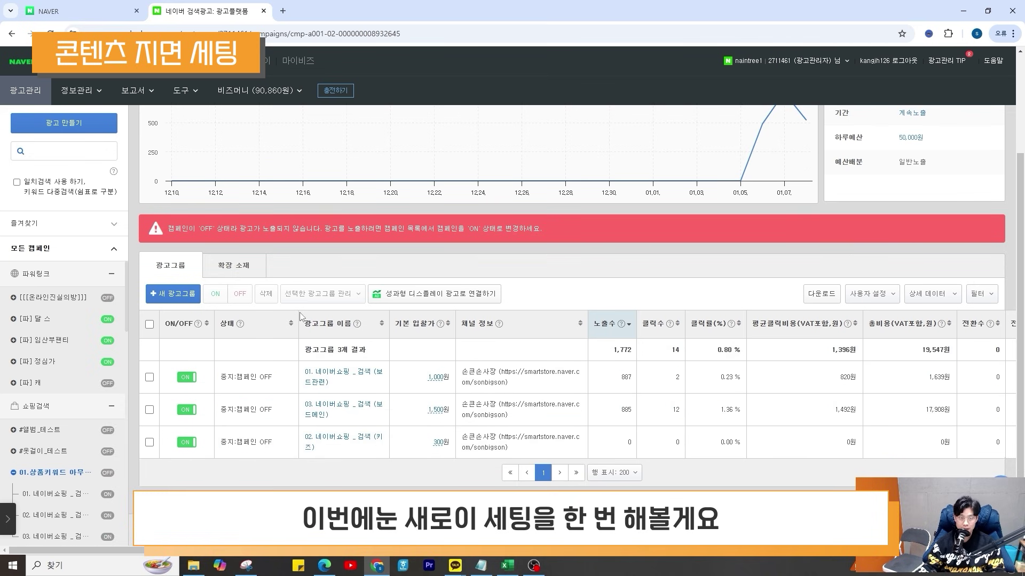
left_click(173, 293)
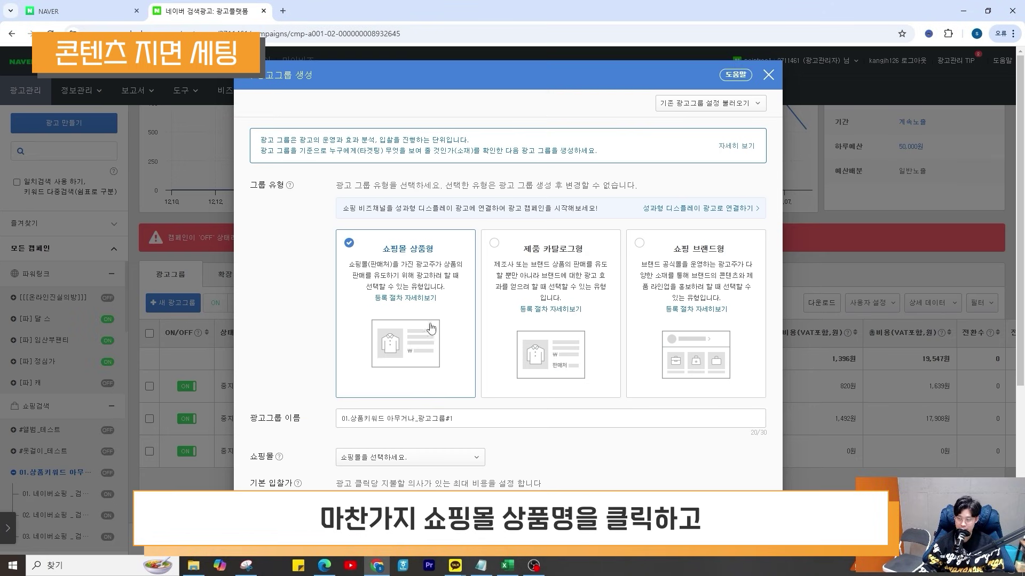
left_click_drag(485, 424, 297, 421)
type("04")
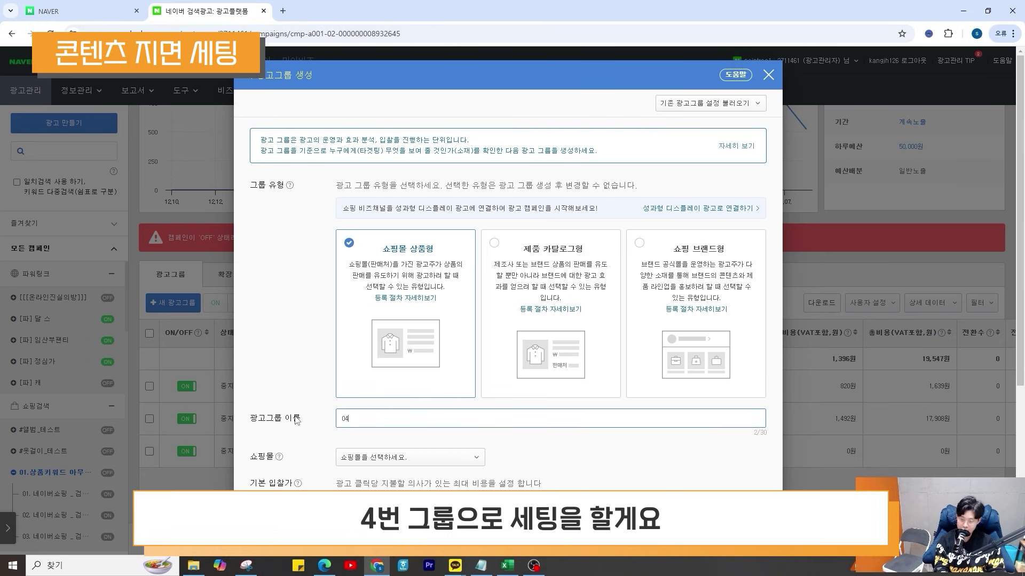
type(". ")
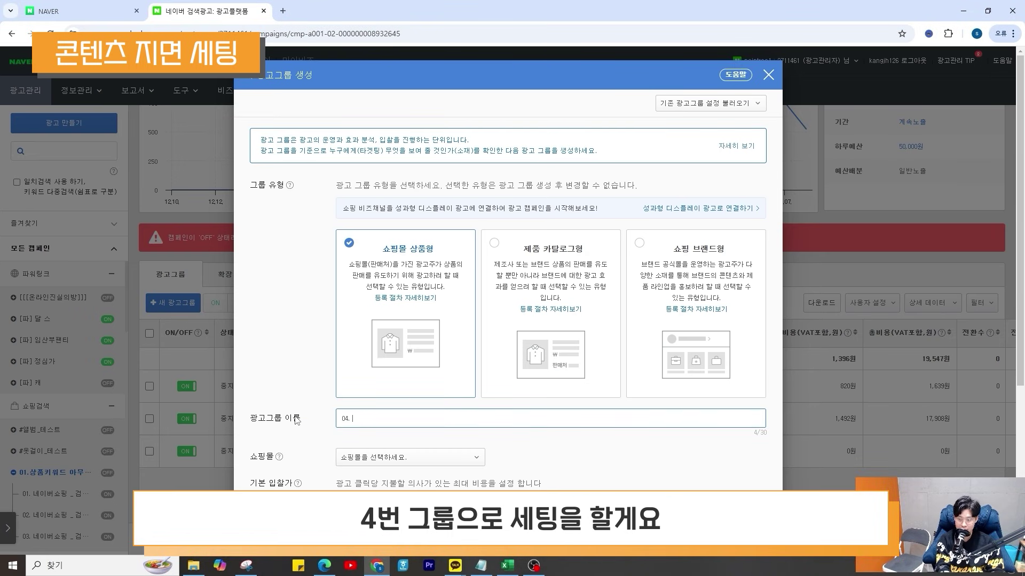
type("컨텐츠_다양한")
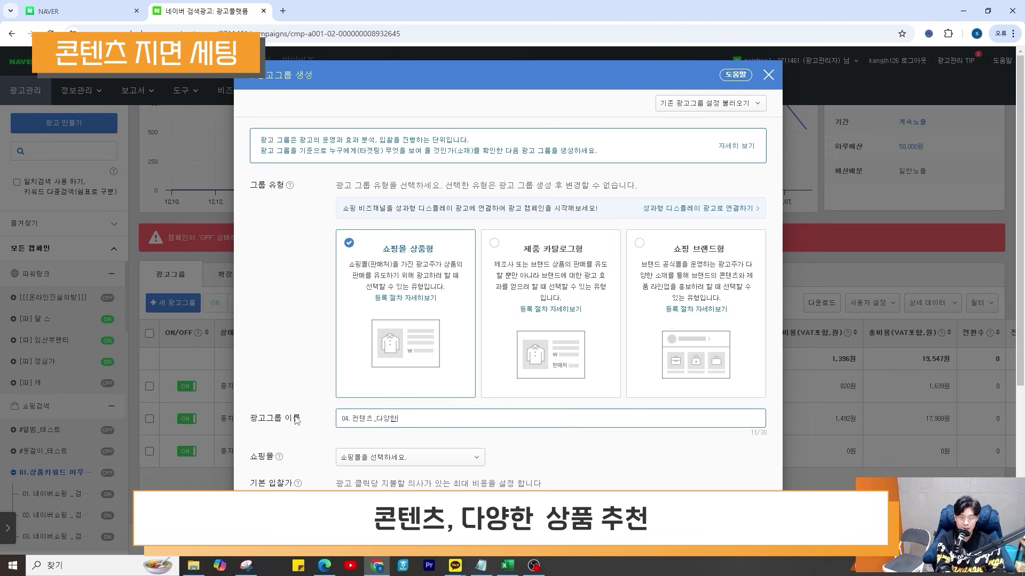
type("천")
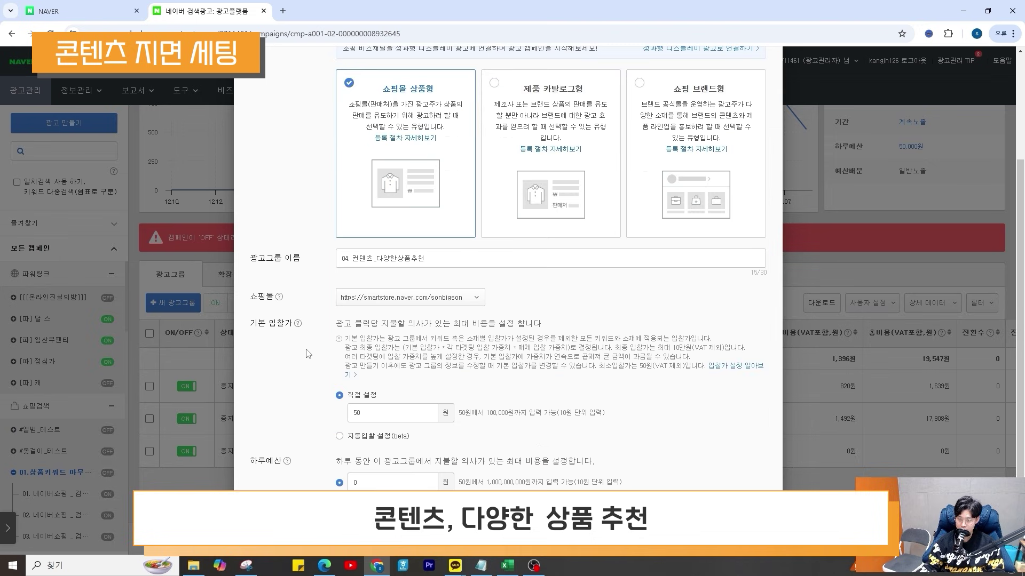
Set the new ad group's daily budget to 20,000원 and expand its advanced options
scroll(272, 368, "down", 2)
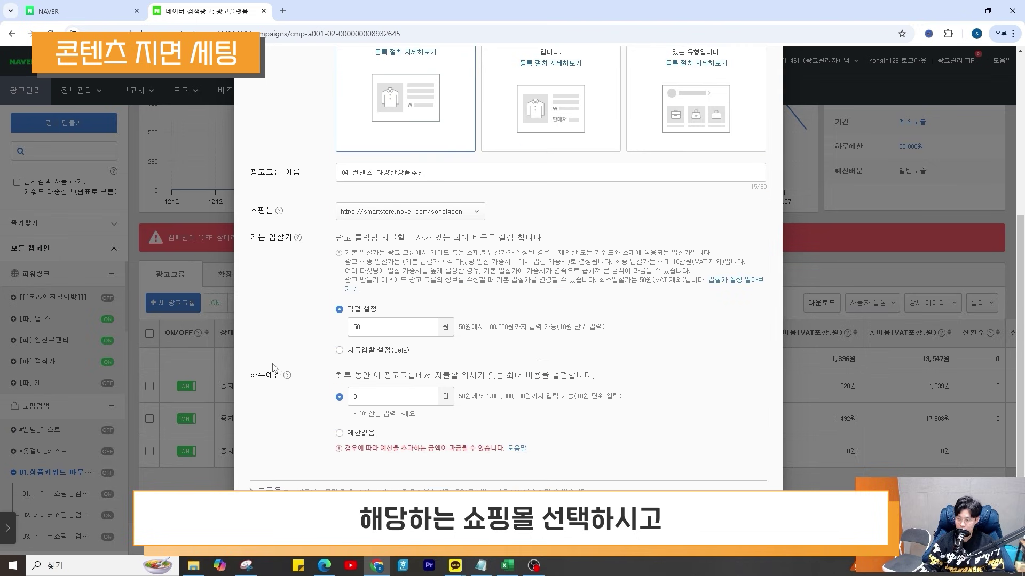
left_click_drag(370, 397, 295, 398)
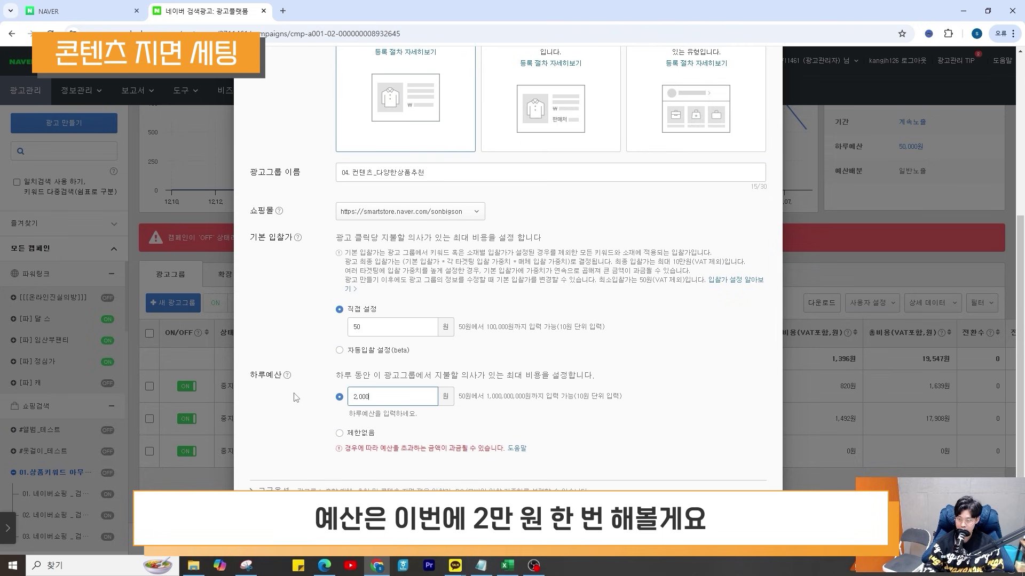
left_click(272, 490)
scroll(317, 361, "down", 5)
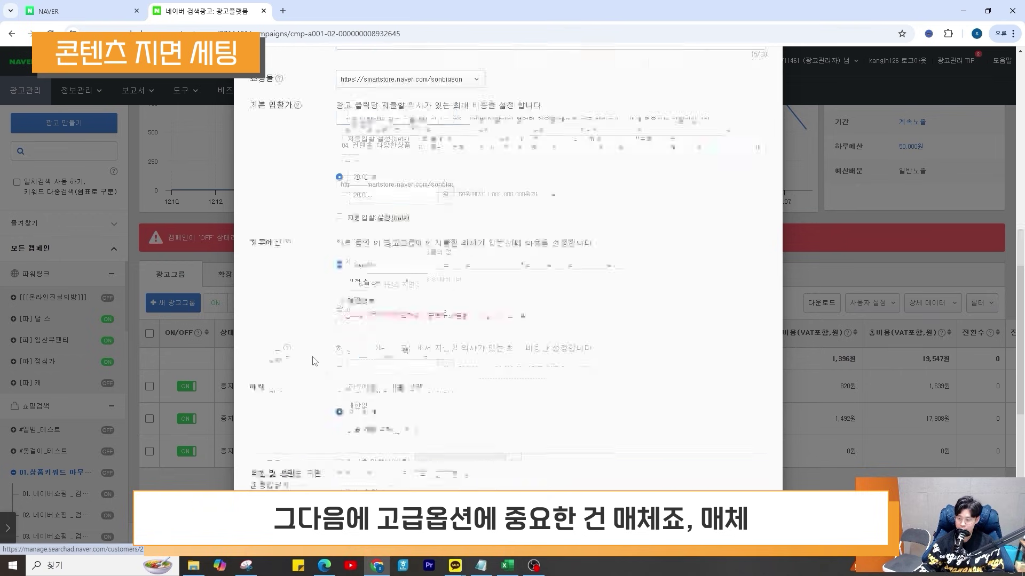
Limit the ad group's media by type to 네이버 매체 under 추천 및 콘텐츠 지면, excluding 검색 지면 and 파트너 매체
left_click_drag(251, 210, 297, 214)
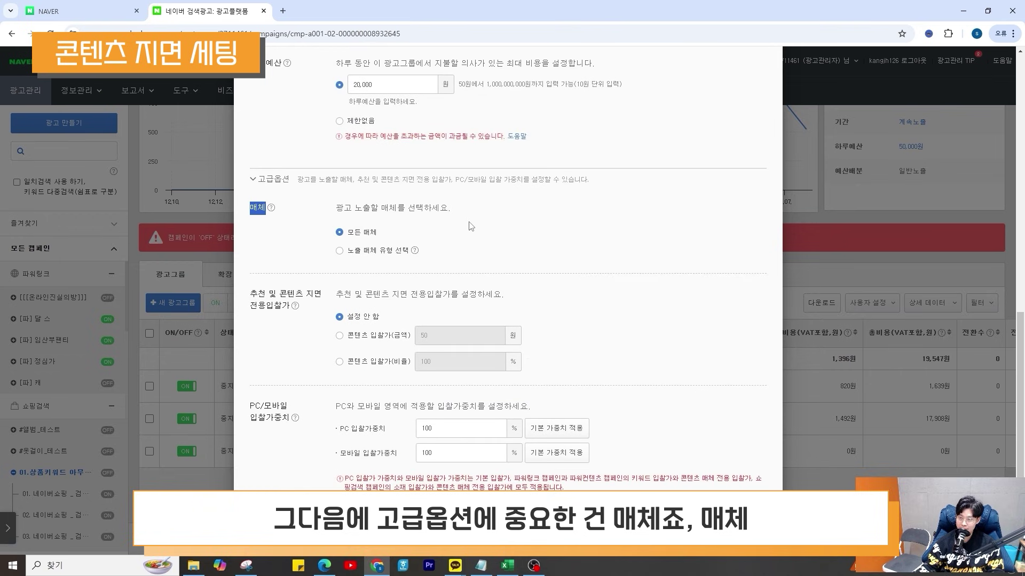
left_click(398, 250)
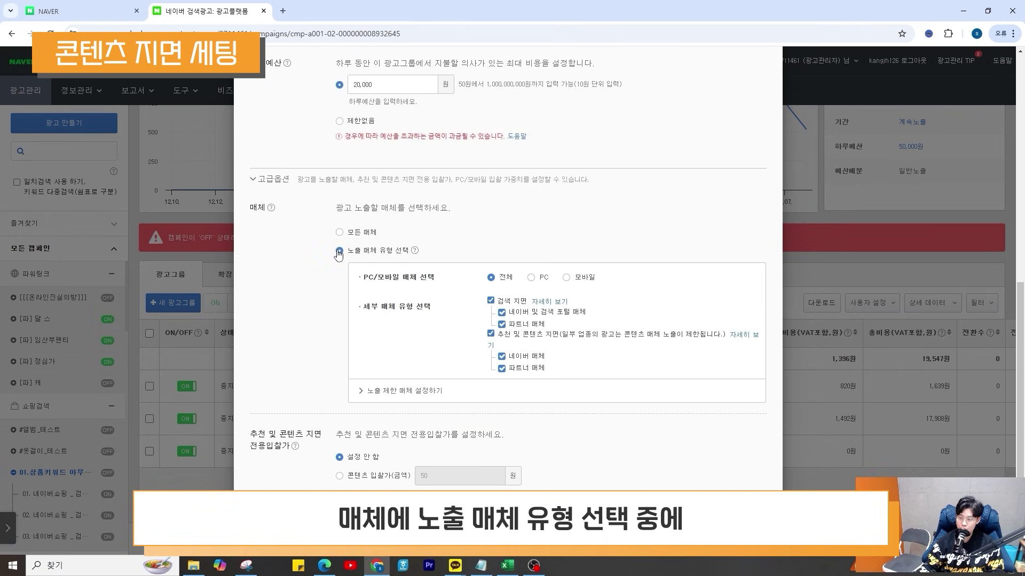
left_click(490, 301)
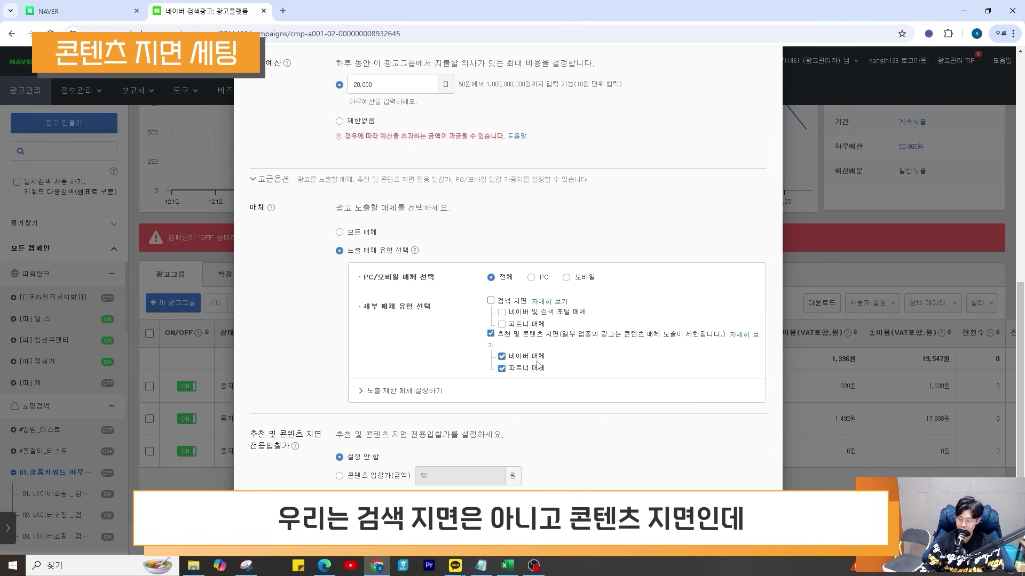
left_click_drag(521, 334, 586, 337)
left_click(581, 334)
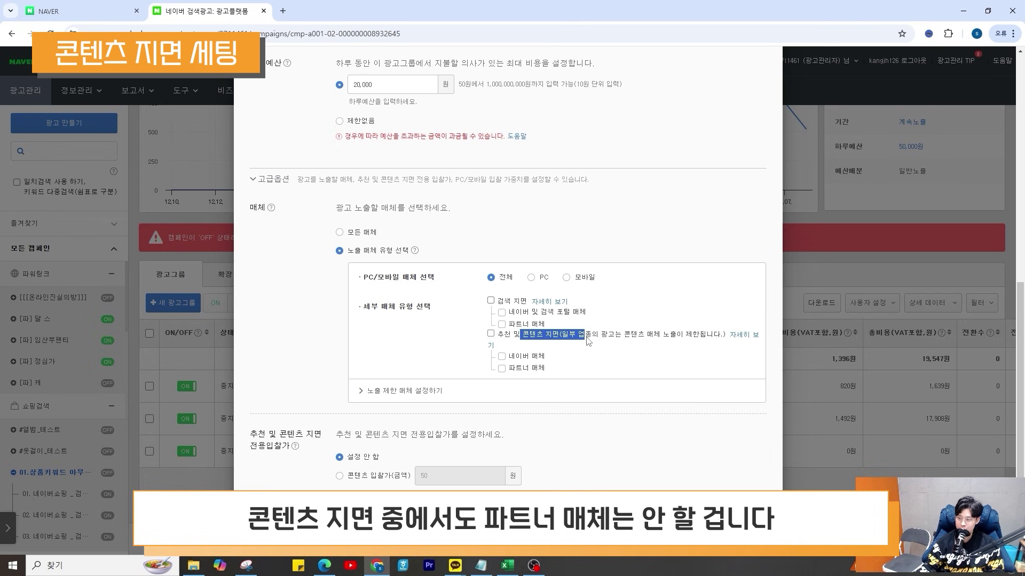
left_click(533, 368)
left_click_drag(545, 368, 508, 372)
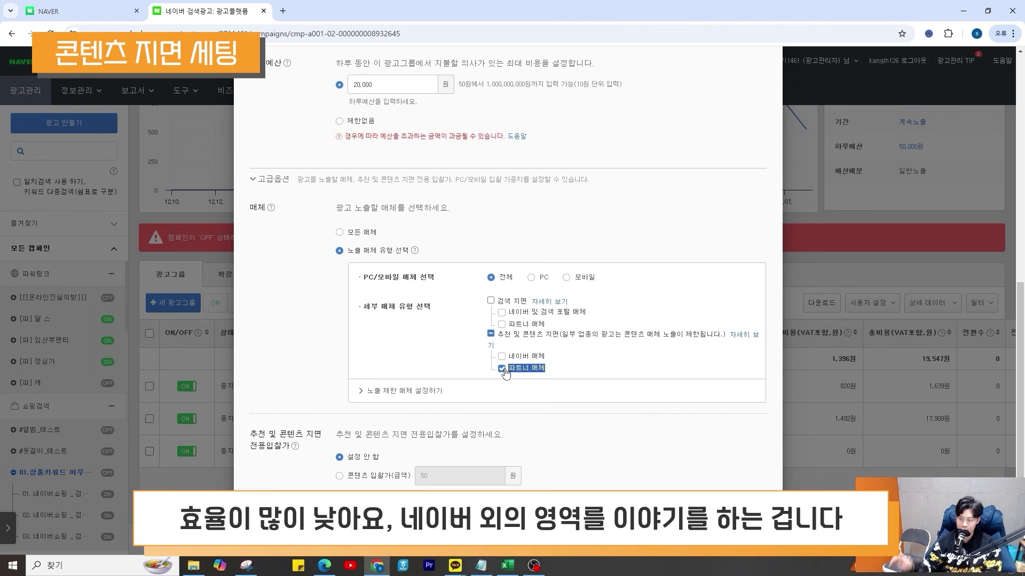
left_click(503, 369)
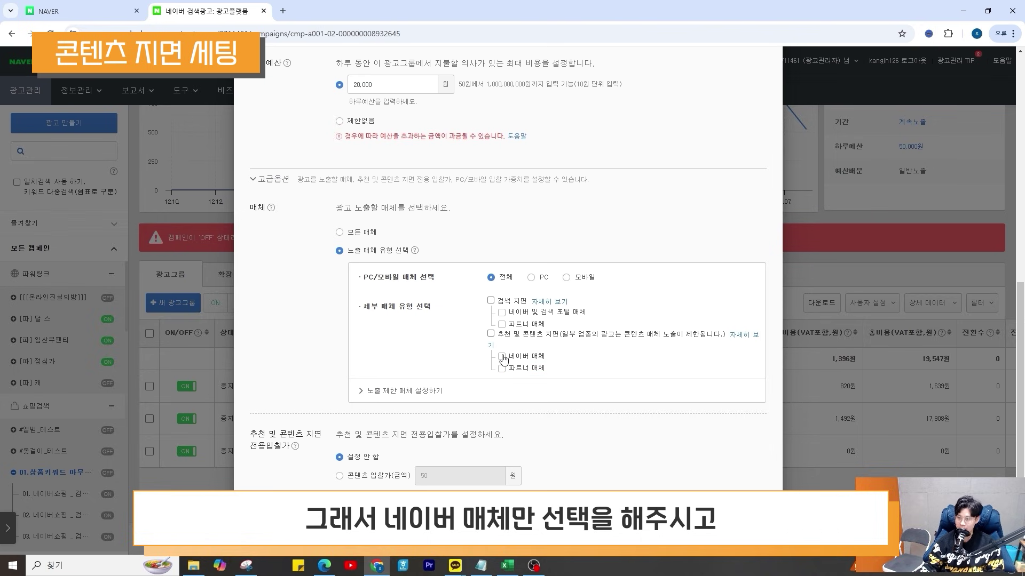
left_click(502, 357)
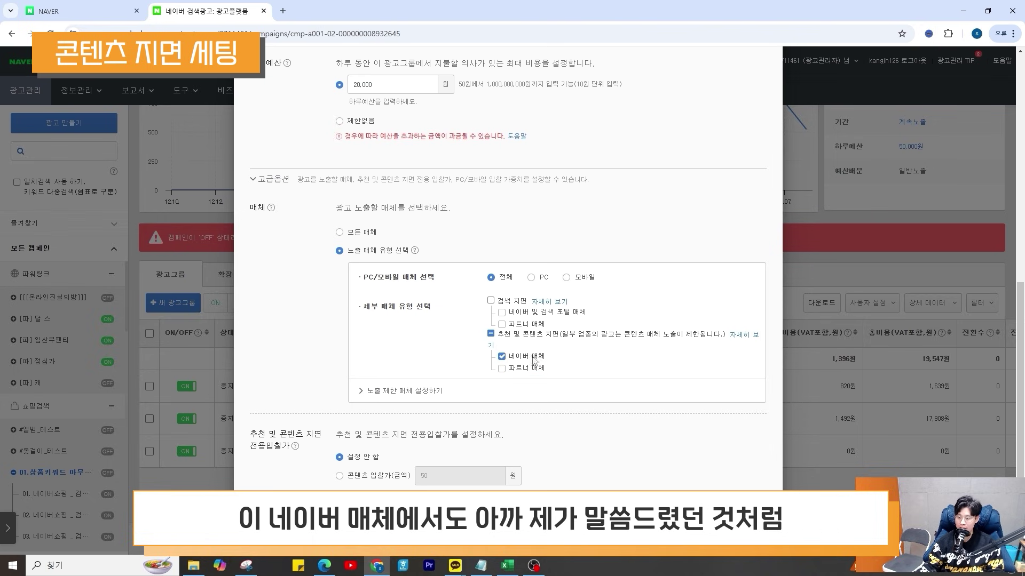
Expand the 노출 제한 매체 settings, list 100 media per page, and find 콘텐츠 on the page
left_click(407, 391)
scroll(556, 419, "down", 3)
scroll(556, 419, "down", 3)
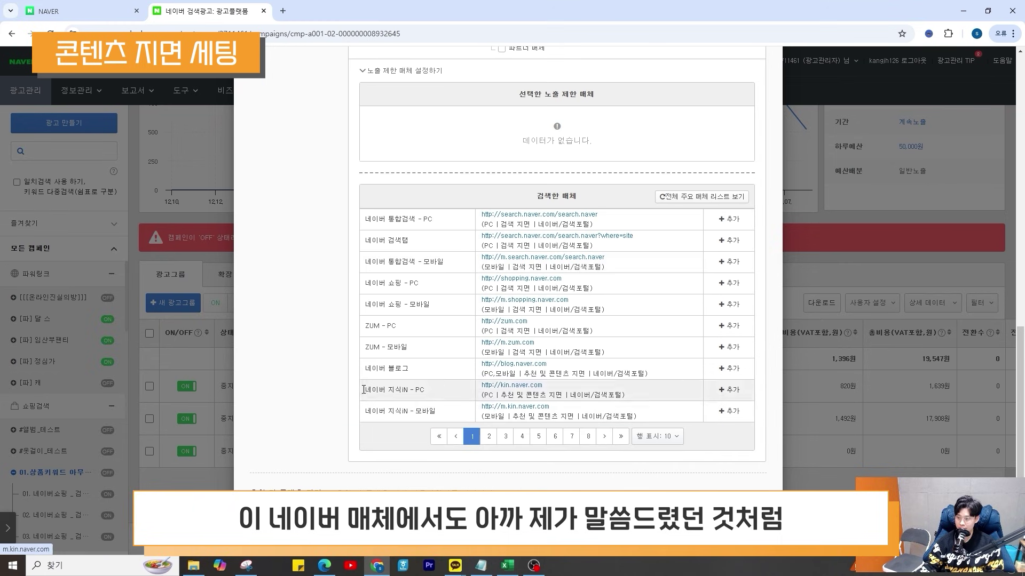
key("ctrl+f")
type("콘텐츠")
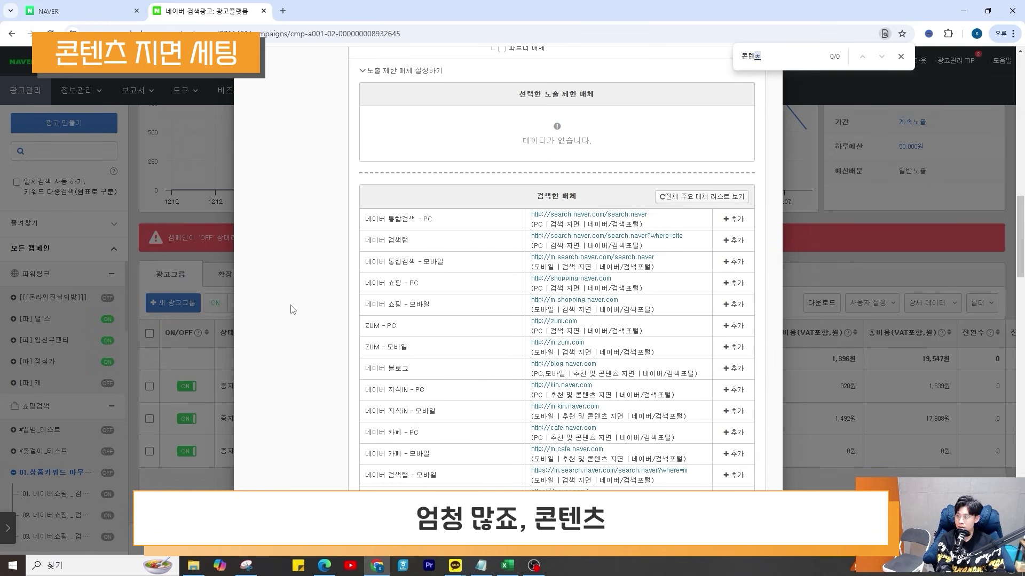
key("Return")
key("Return")
key("Return")
key("Return")
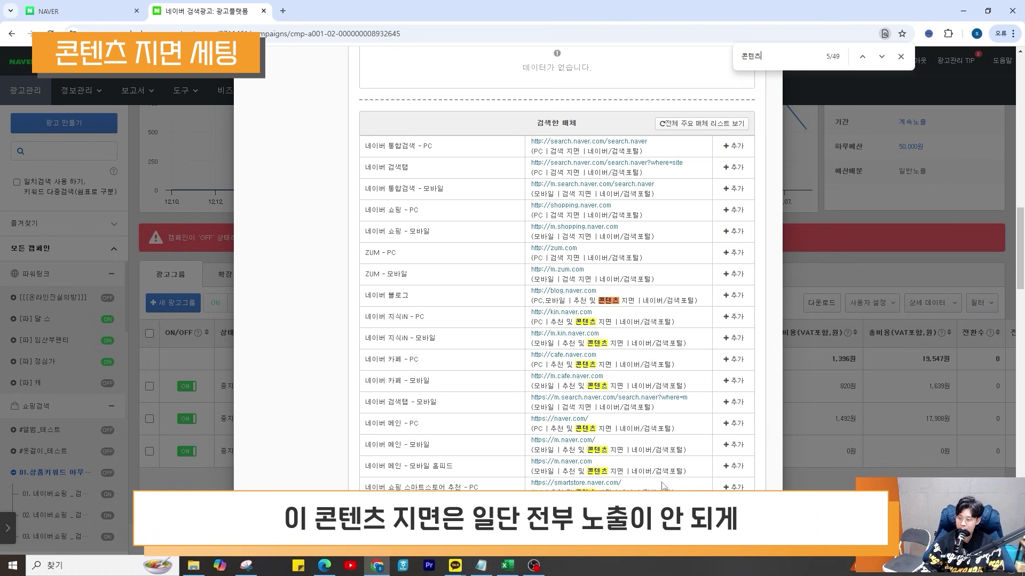
Add the Naver 블로그, 지식iN, 카페, 메인, 메인 홈피드 and 스마트스토어 추천 PC content media to the restricted list
left_click(735, 295)
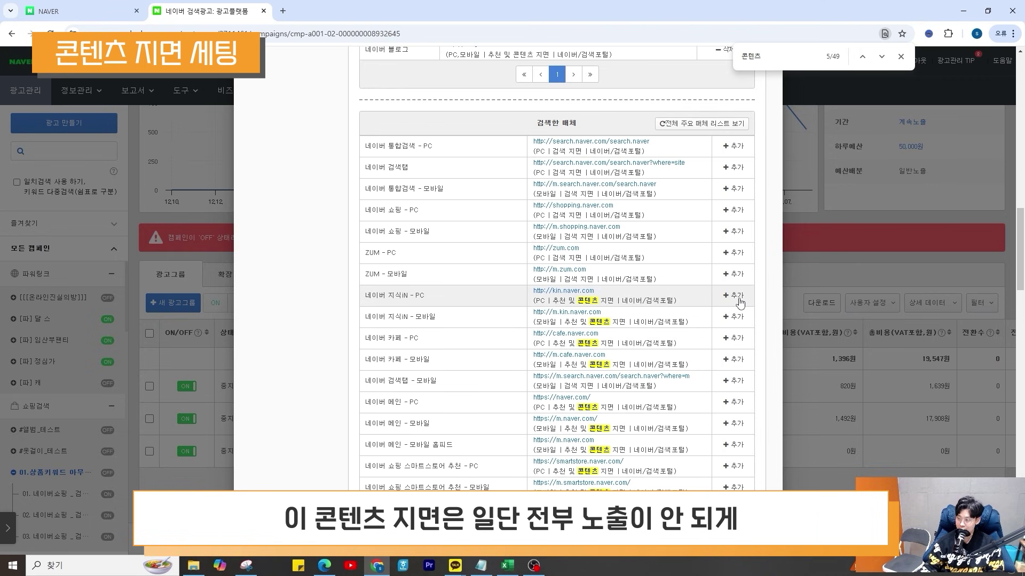
left_click(739, 299)
left_click(739, 299)
left_click(739, 299)
left_click(739, 299)
left_click(735, 319)
left_click(735, 319)
left_click(734, 319)
left_click(734, 319)
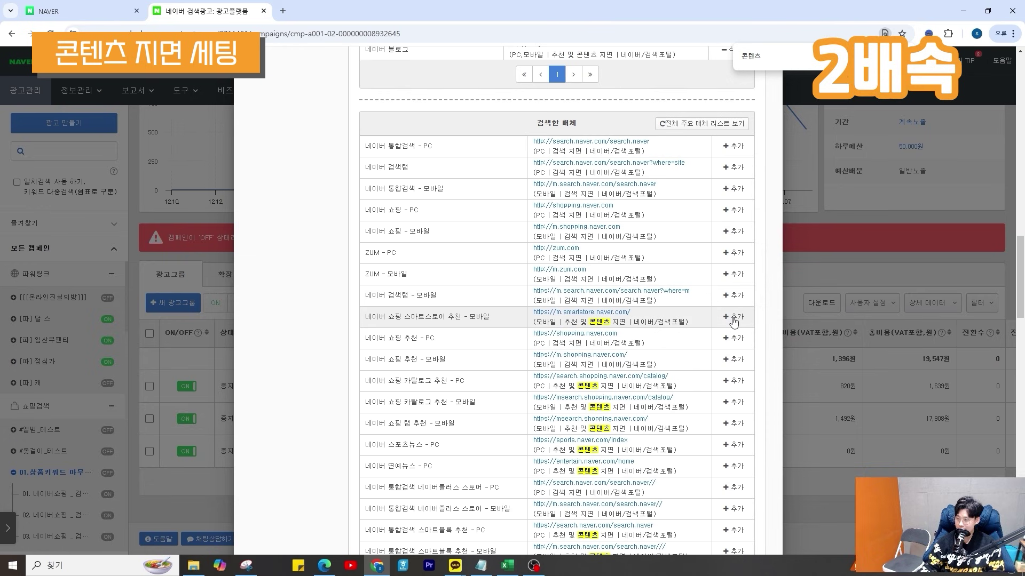
Restrict the 스마트스토어 추천 모바일, 쇼핑 카탈로그, 쇼핑 탭, 스포츠뉴스, 연예뉴스, 스마트블록 and 플러스스토어탭 추천 content media as well
left_click(734, 322)
double_click(735, 361)
triple_click(735, 360)
left_click(735, 404)
left_click(735, 404)
scroll(735, 395, "down", 3)
double_click(735, 308)
left_click(736, 396)
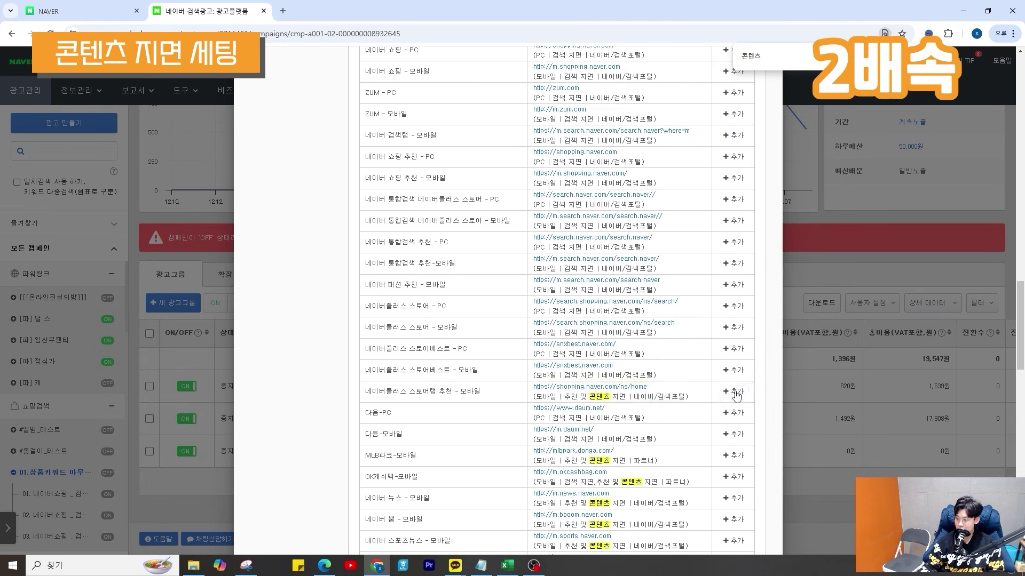
Restrict the remaining Naver content media, skip the partner media, and save the new ad group
scroll(736, 395, "down", 3)
left_click_drag(657, 279, 627, 281)
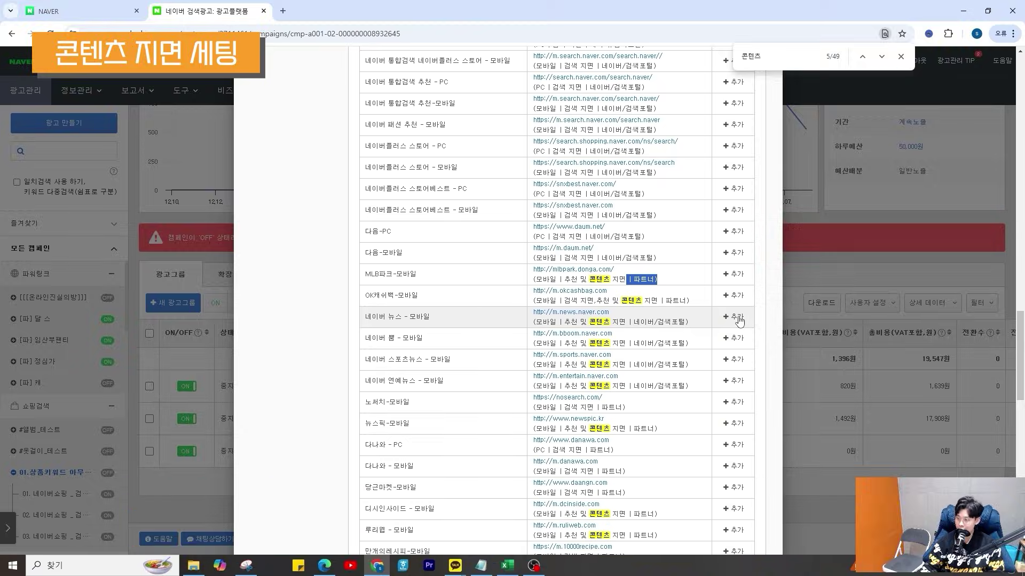
scroll(740, 341, "down", 10)
scroll(694, 437, "up", 20)
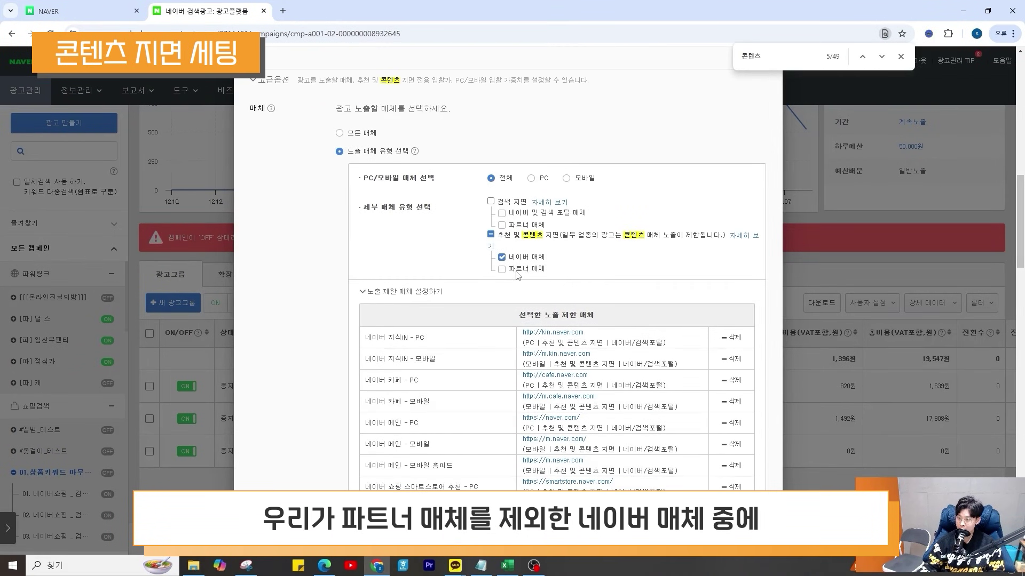
scroll(534, 293, "down", 1)
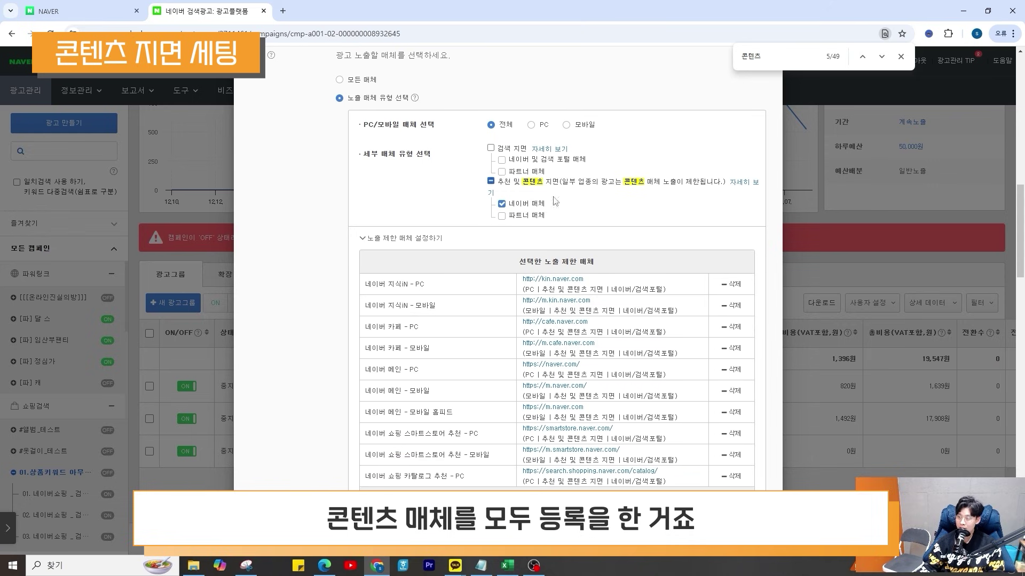
scroll(294, 378, "down", 15)
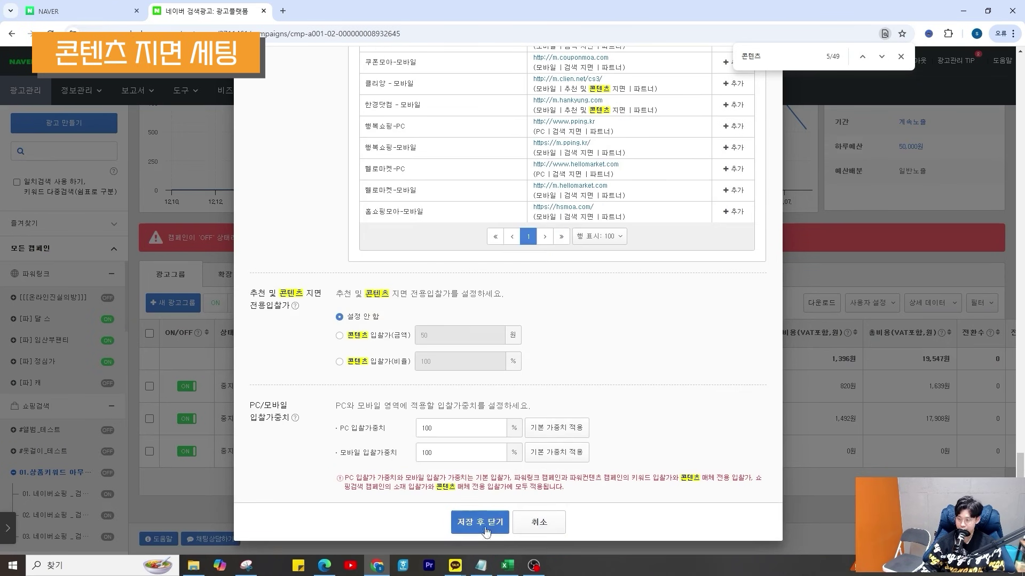
left_click(485, 526)
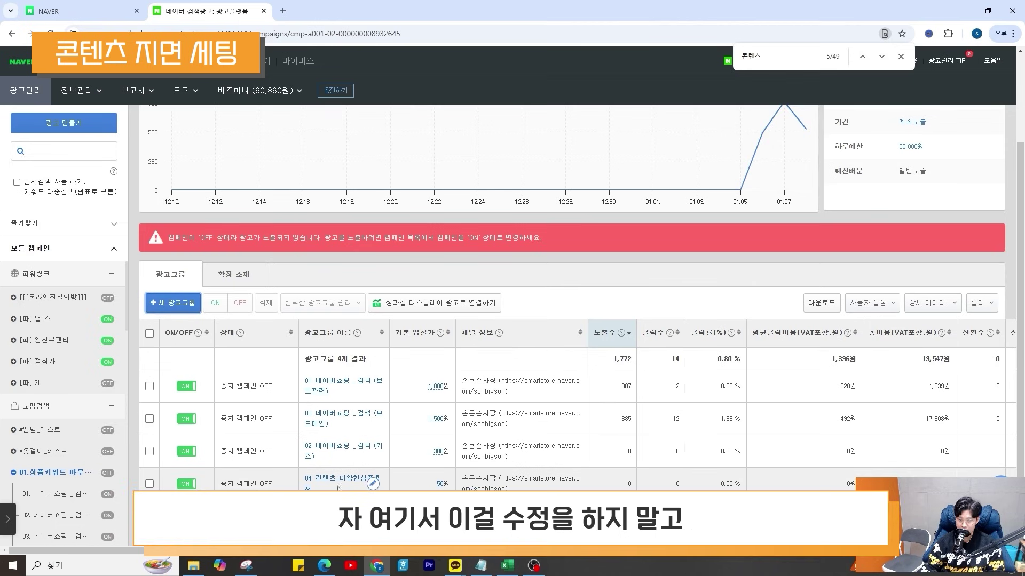
Copy the ad group "04. 컨텐츠_다양한상품추천" into the campaign "01.상품키워드 아무거나"
left_click(149, 483)
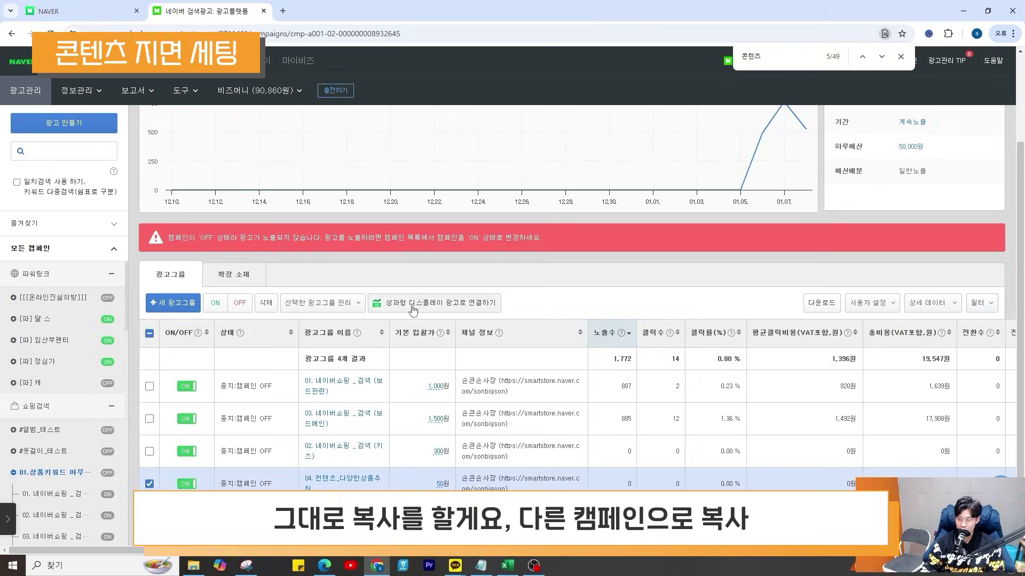
left_click(326, 303)
left_click(339, 462)
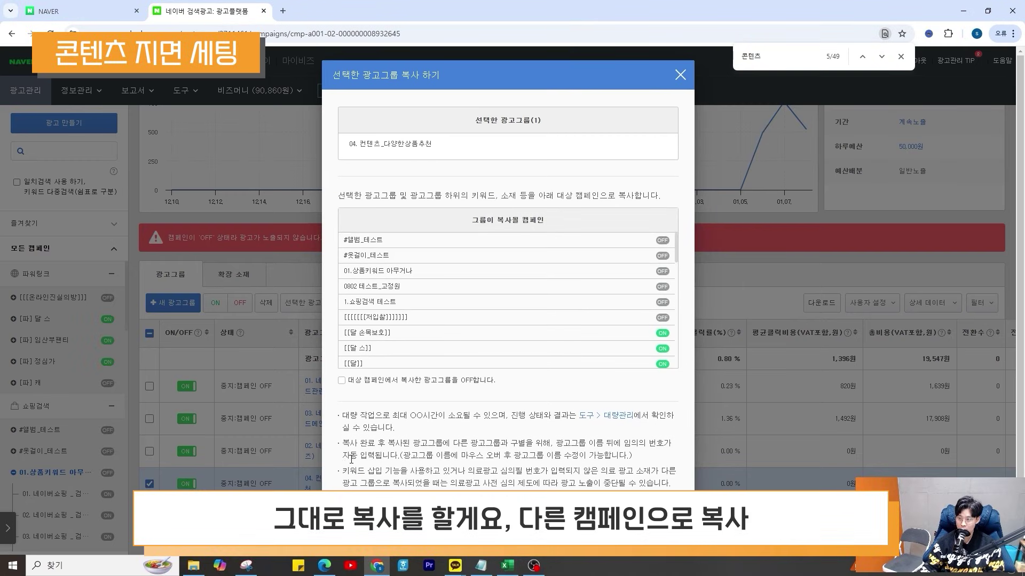
left_click(409, 272)
scroll(409, 271, "down", 2)
left_click(480, 523)
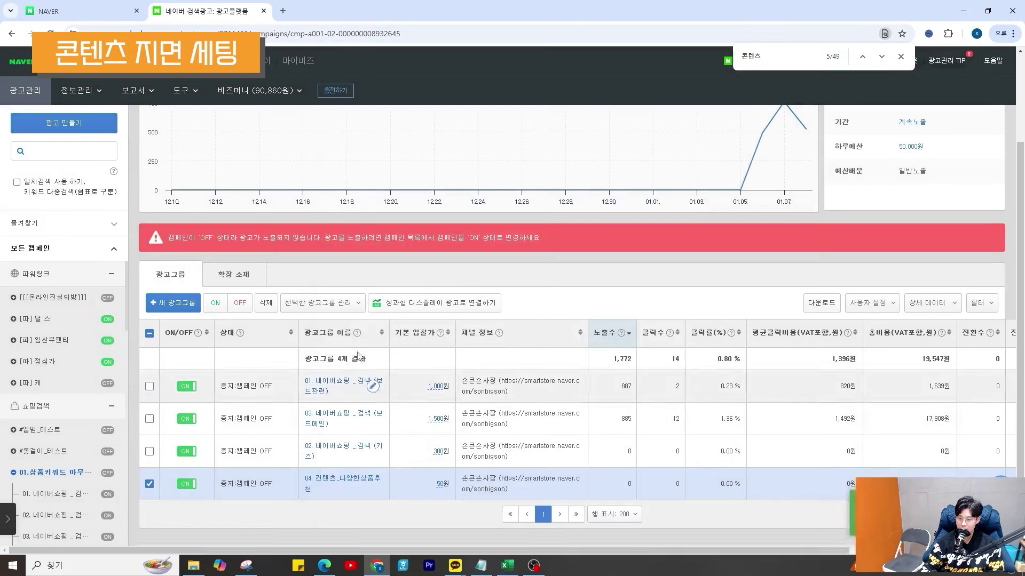
Copy the 04 content ad group into the same campaign a second time and refresh the ad group list
left_click(344, 303)
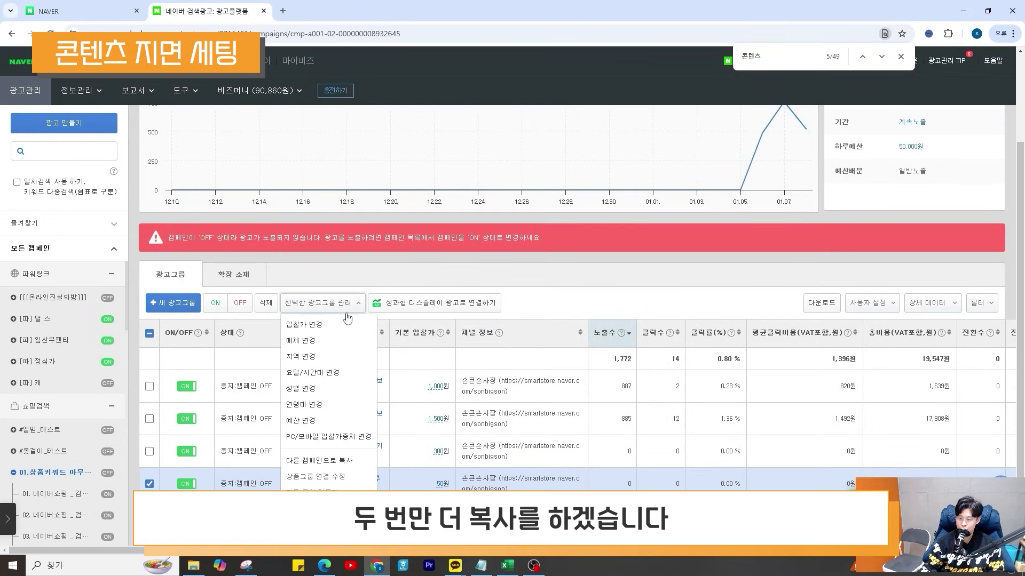
left_click(354, 466)
key("F5")
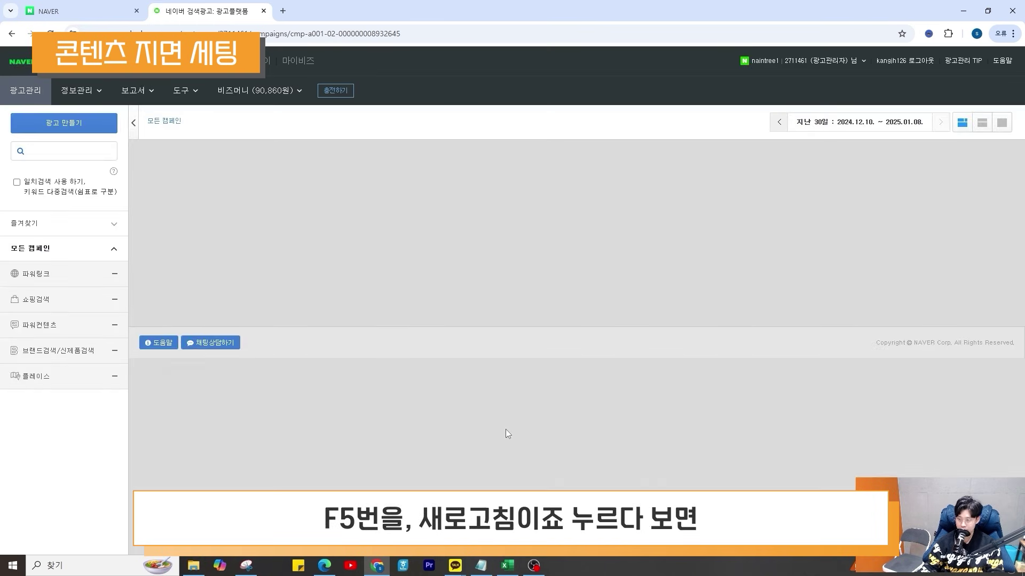
key("F5")
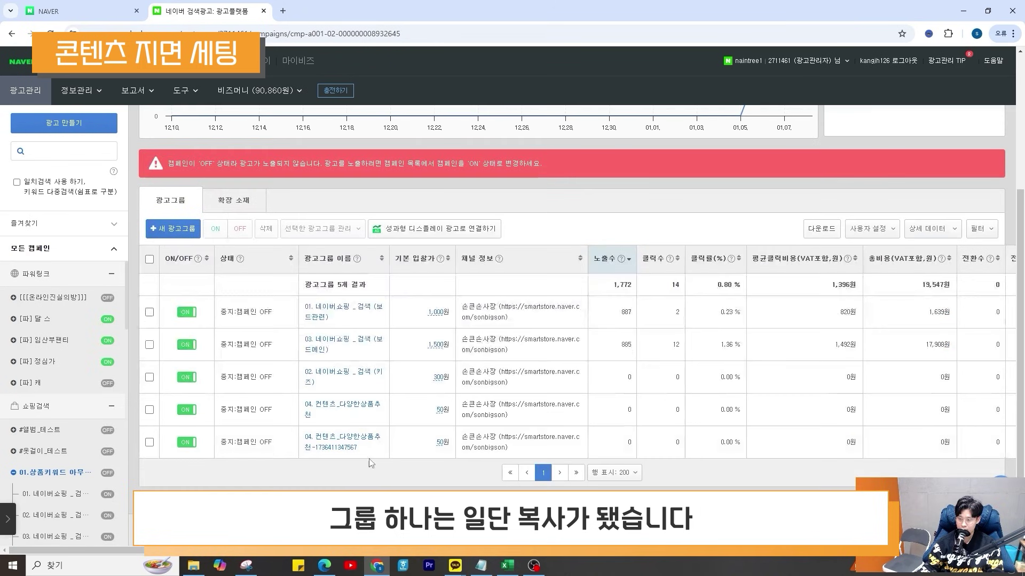
left_click_drag(369, 457, 303, 448)
left_click(397, 470)
key("F5")
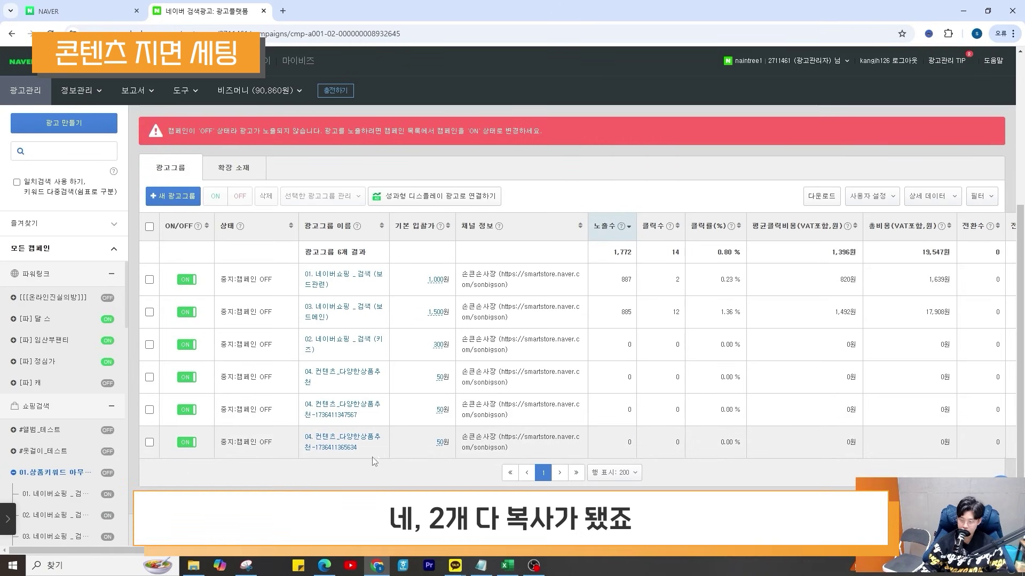
left_click_drag(369, 447, 290, 412)
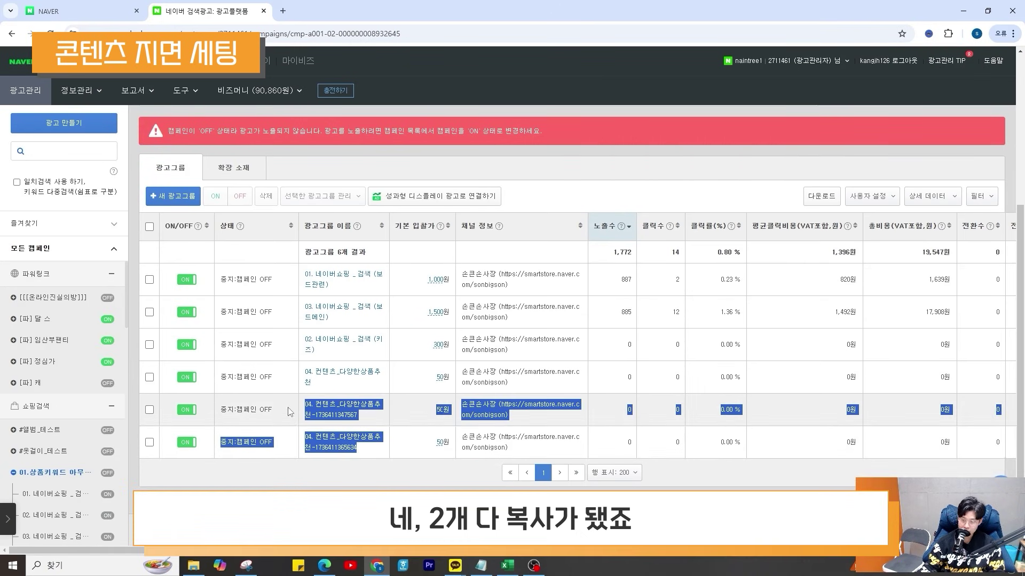
left_click(394, 475)
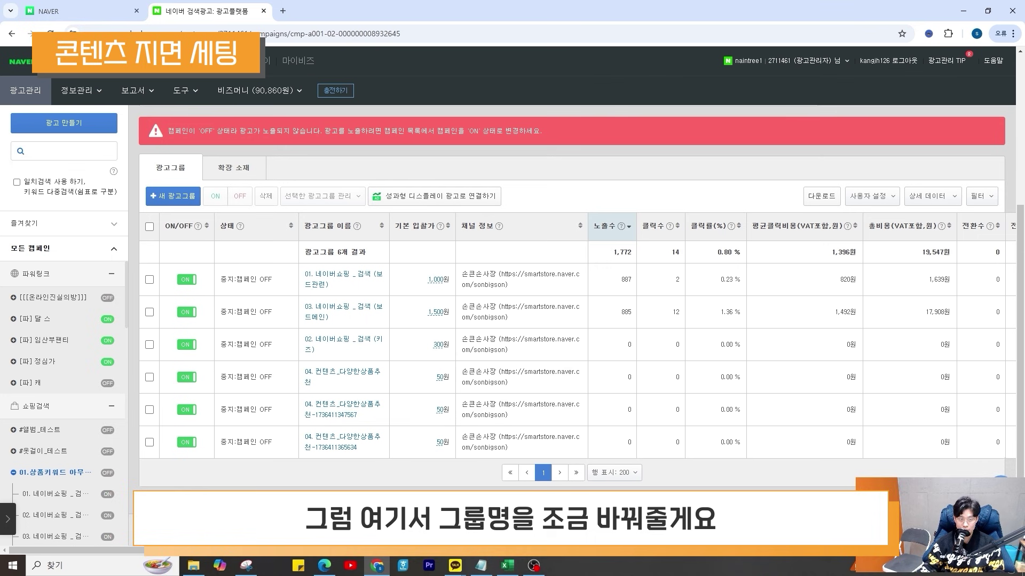
Switch to the Notepad memo and review items 4 to 6 under 컨텐츠 지면 세팅 for the group names
left_click_drag(0, 176, 466, 107)
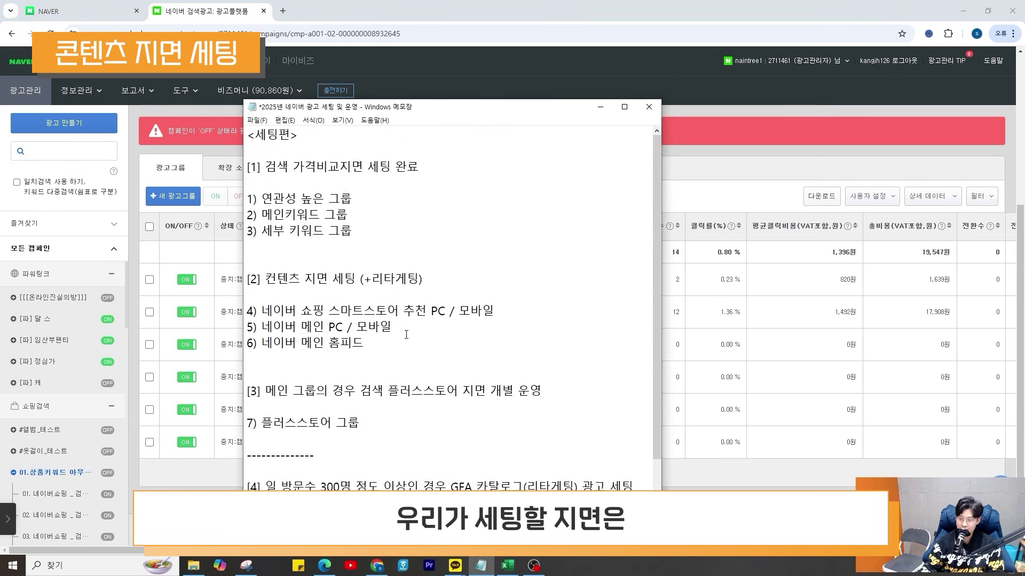
left_click_drag(327, 311, 430, 311)
left_click(447, 314)
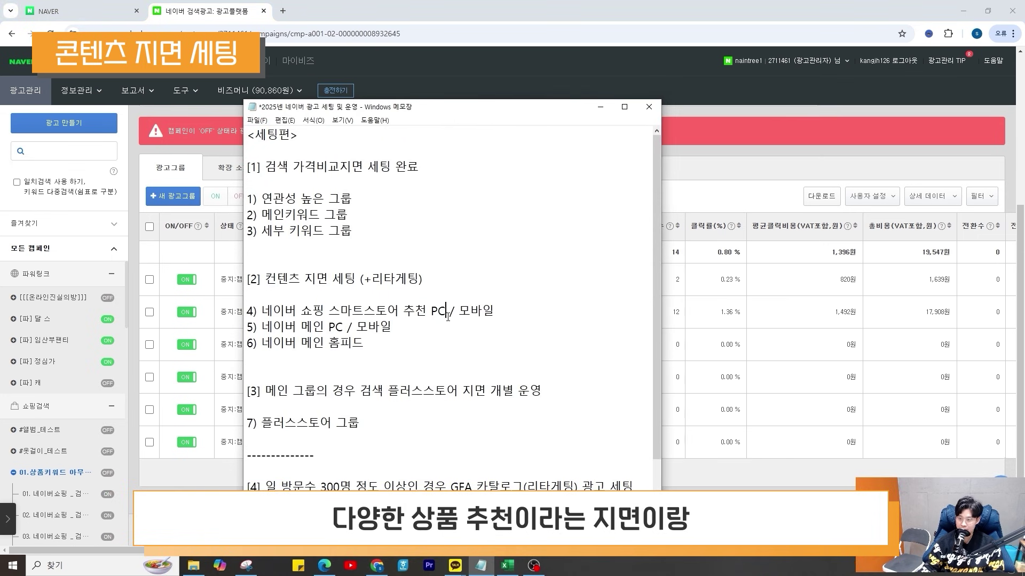
left_click_drag(256, 327, 372, 345)
left_click(293, 351)
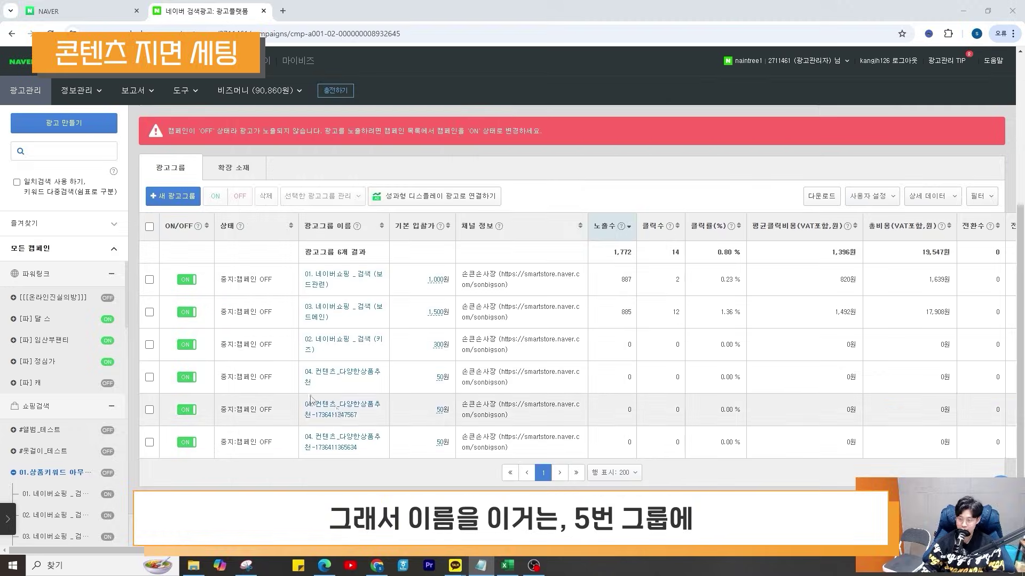
Rename the first copied ad group "05. 컨텐츠_네이버메인", check its restricted media, and save it
left_click(372, 411)
left_click(349, 195)
key("BackSpace")
type("5")
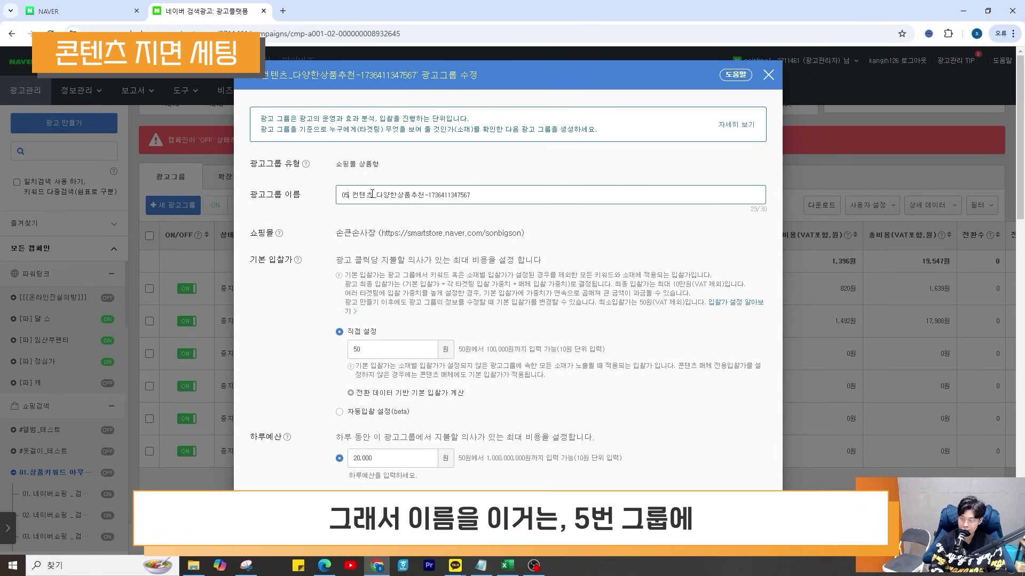
type("네이범")
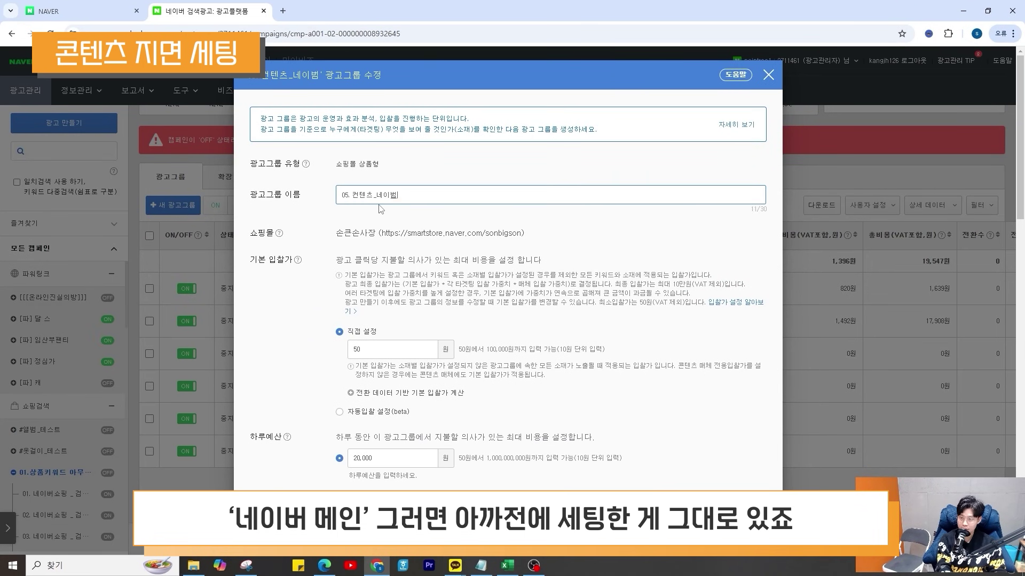
scroll(379, 208, "down", 15)
scroll(373, 320, "up", 5)
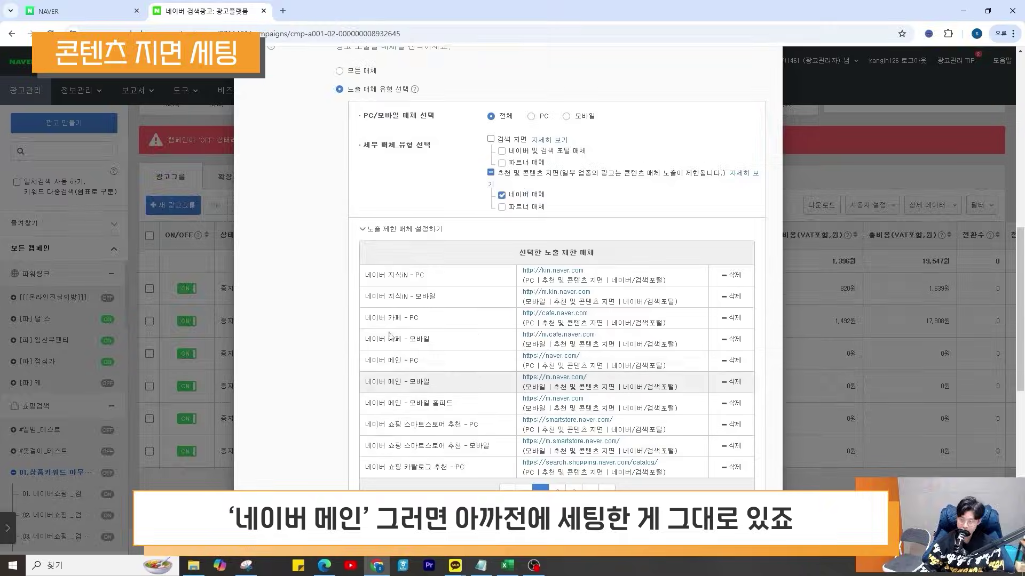
scroll(361, 380, "up", 2)
scroll(360, 380, "down", 5)
scroll(361, 380, "up", 10)
scroll(361, 380, "down", 1)
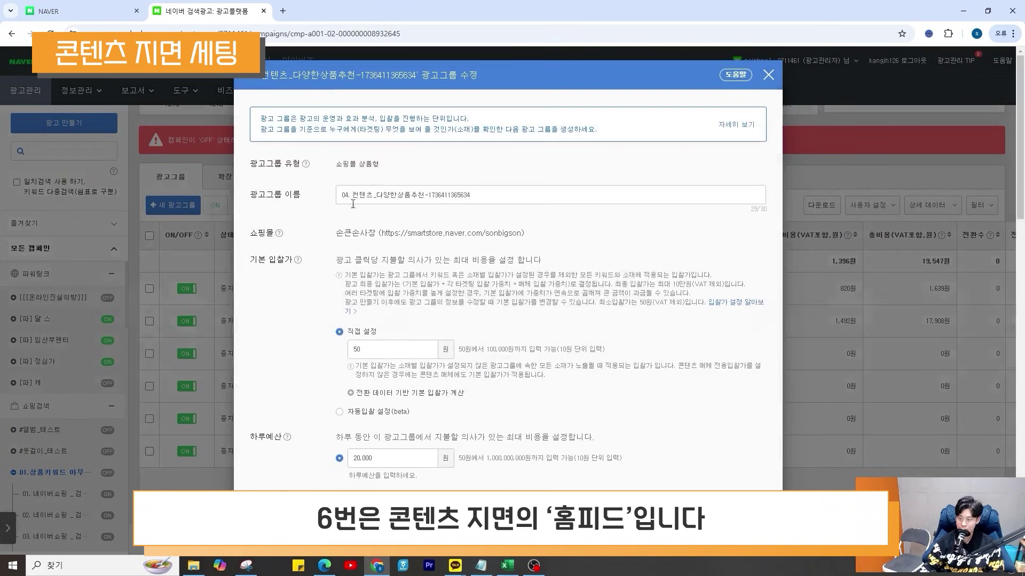
Rename the second copied ad group "06. 컨텐츠_홈피드" and save it
left_click_drag(469, 196, 378, 195)
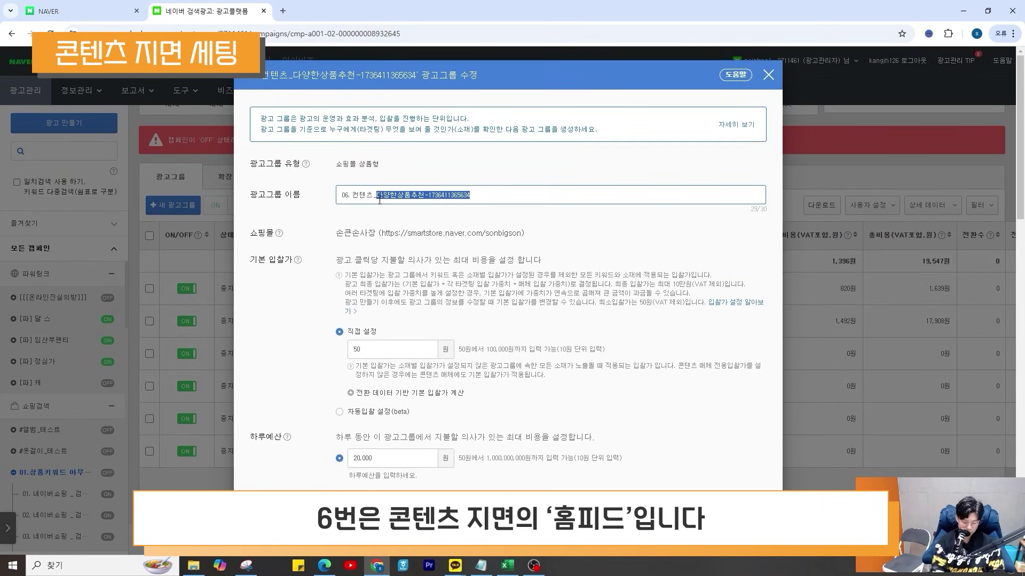
type("홈피드")
scroll(483, 470, "down", 10)
scroll(483, 470, "up", 3)
scroll(483, 469, "down", 3)
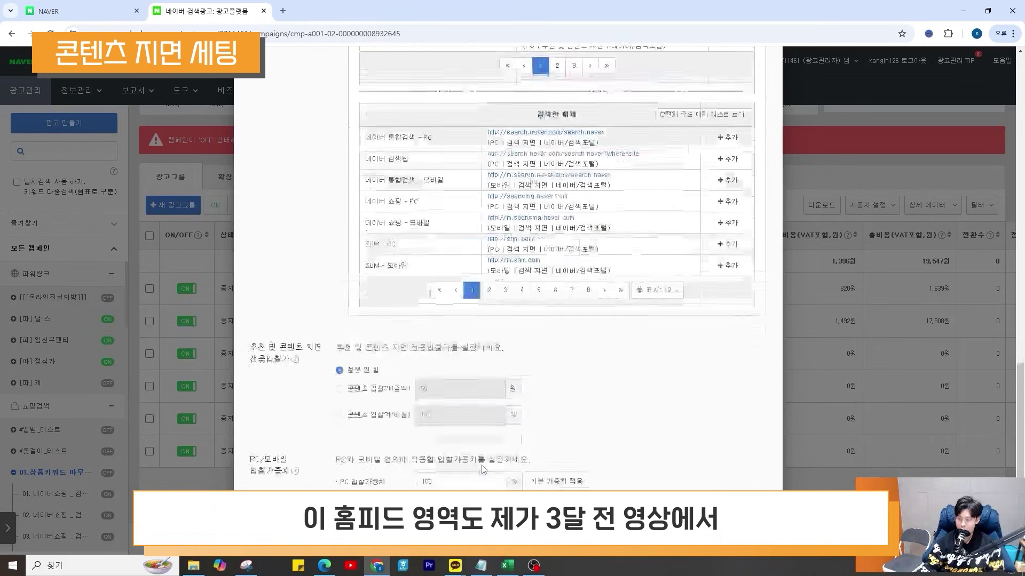
scroll(483, 470, "down", 1)
scroll(448, 302, "up", 10)
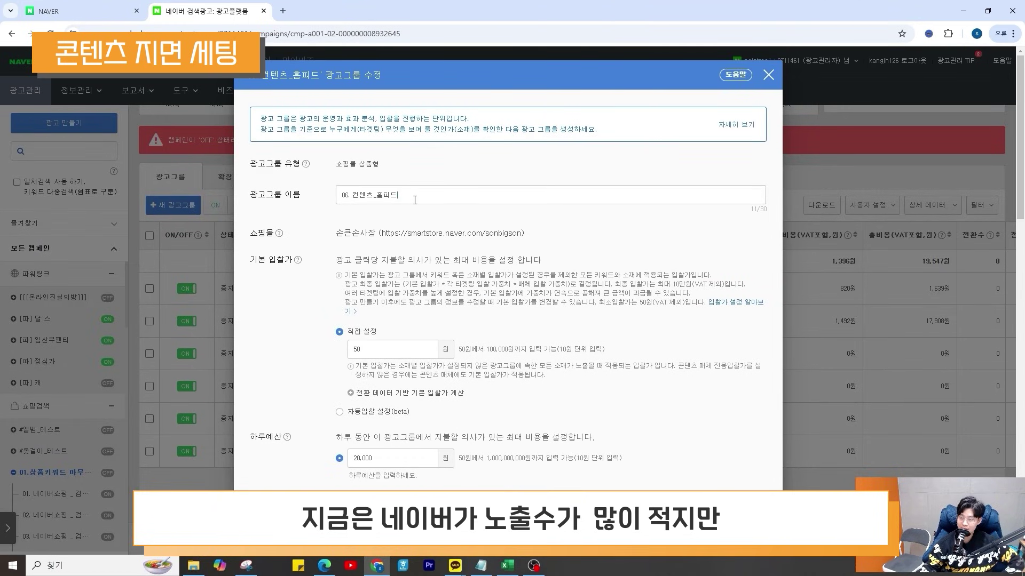
left_click_drag(415, 199, 378, 197)
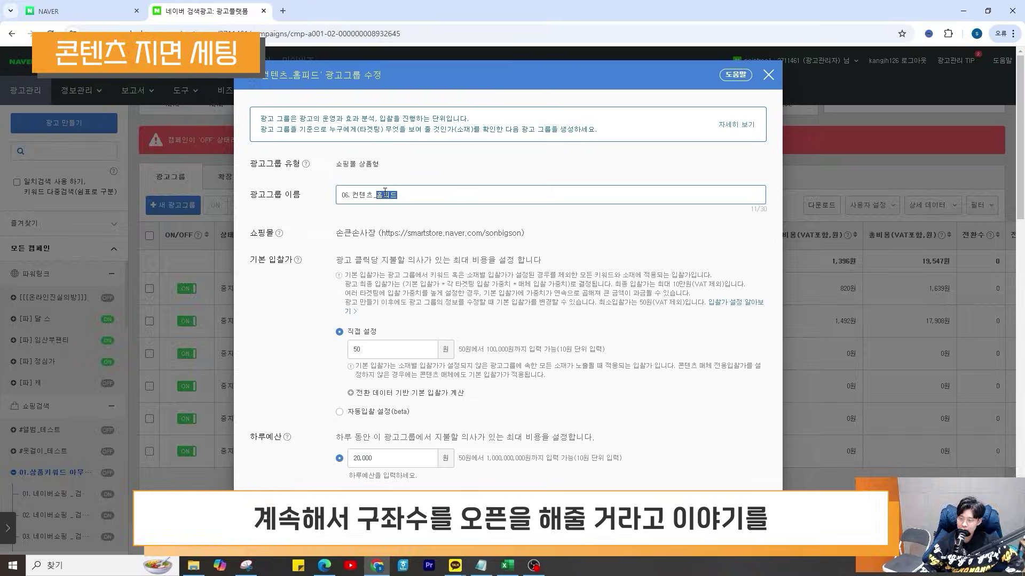
left_click_drag(389, 190, 378, 191)
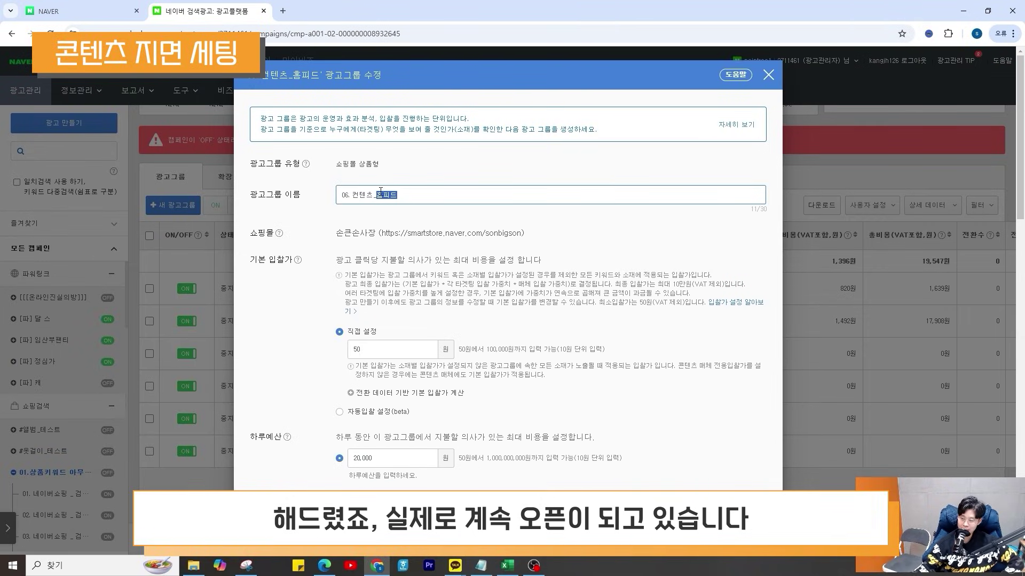
scroll(507, 298, "down", 10)
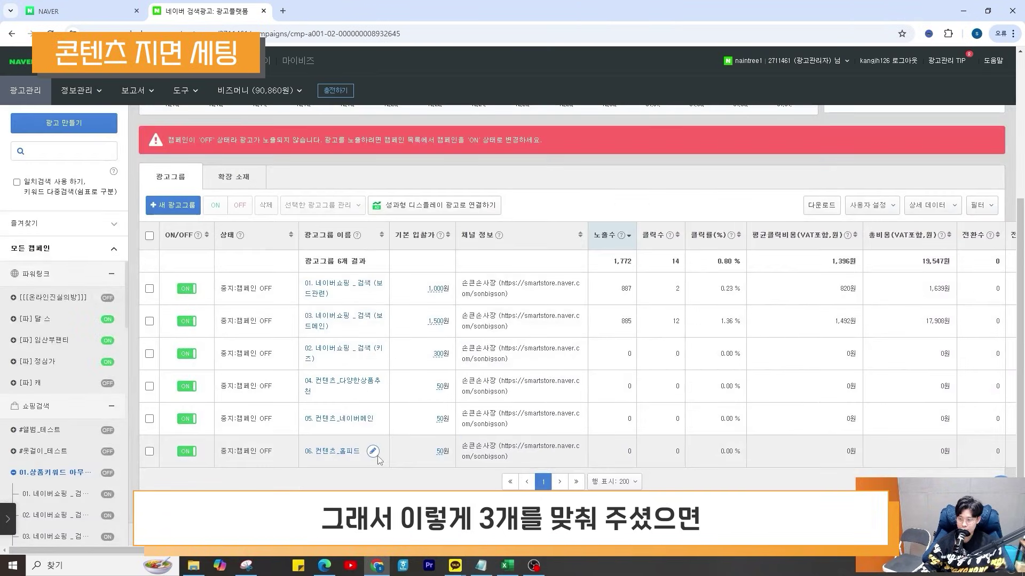
Switch back to the Notepad memo to consult the 컨텐츠 지면 세팅 placements
left_click_drag(361, 451, 323, 416)
left_click(378, 457)
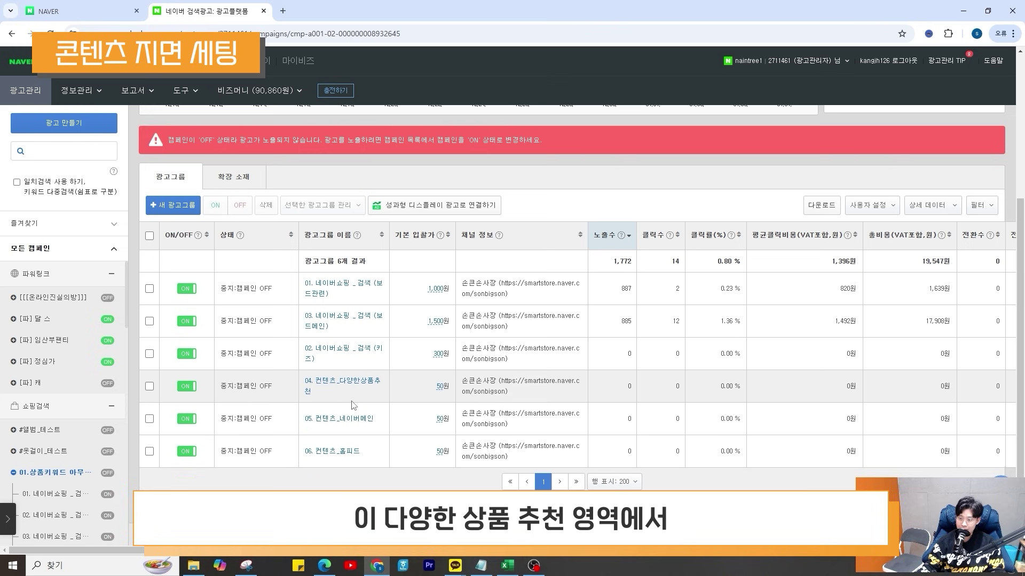
left_click(481, 565)
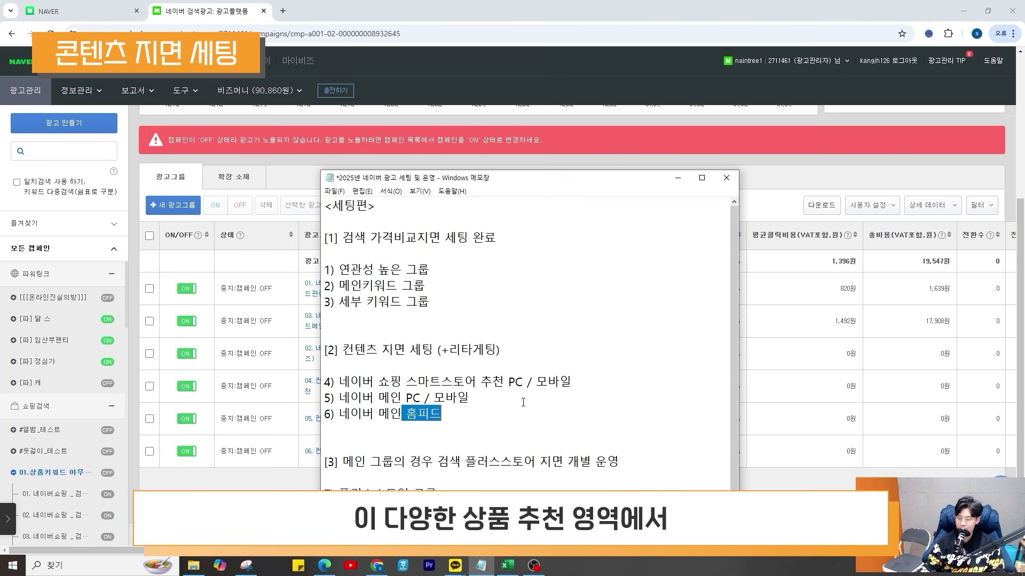
Examine item 4, 네이버 쇼핑 스마트스토어 추천 PC / 모바일, in the memo and move the memo clear of the ad group list
left_click(583, 395)
left_click_drag(584, 387, 286, 376)
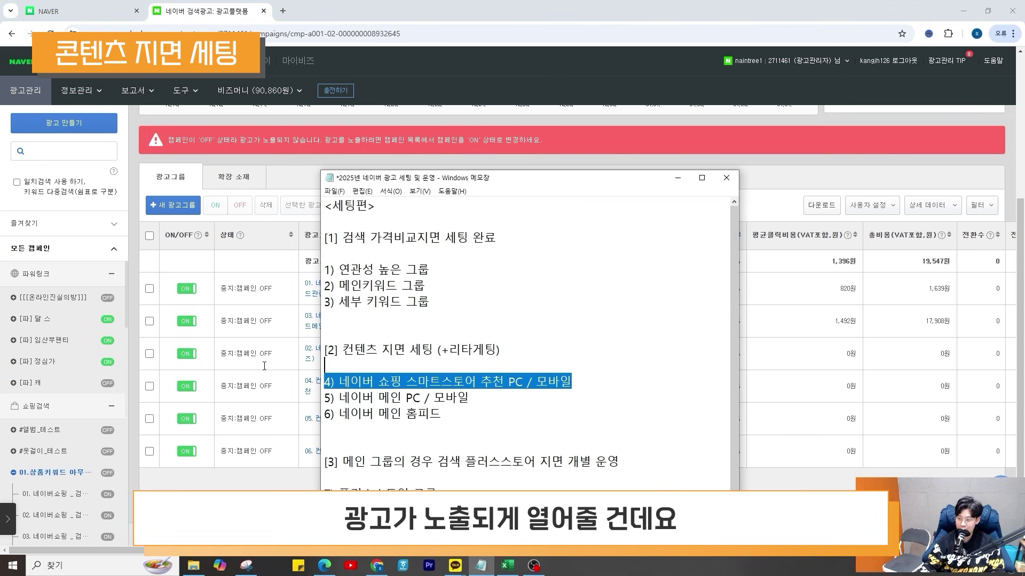
left_click_drag(523, 177, 503, 99)
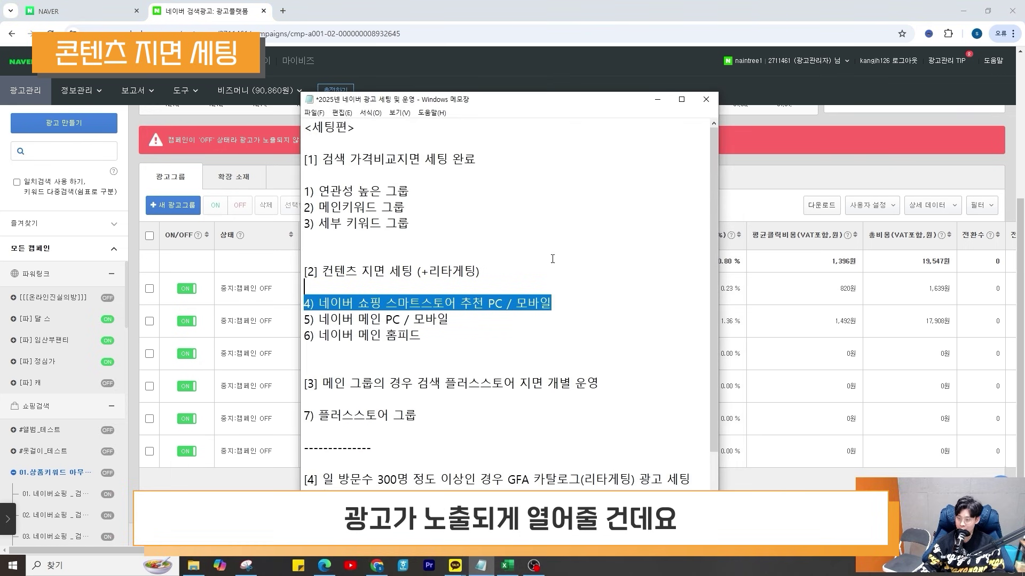
left_click(505, 305)
left_click_drag(552, 303, 408, 304)
left_click(437, 319)
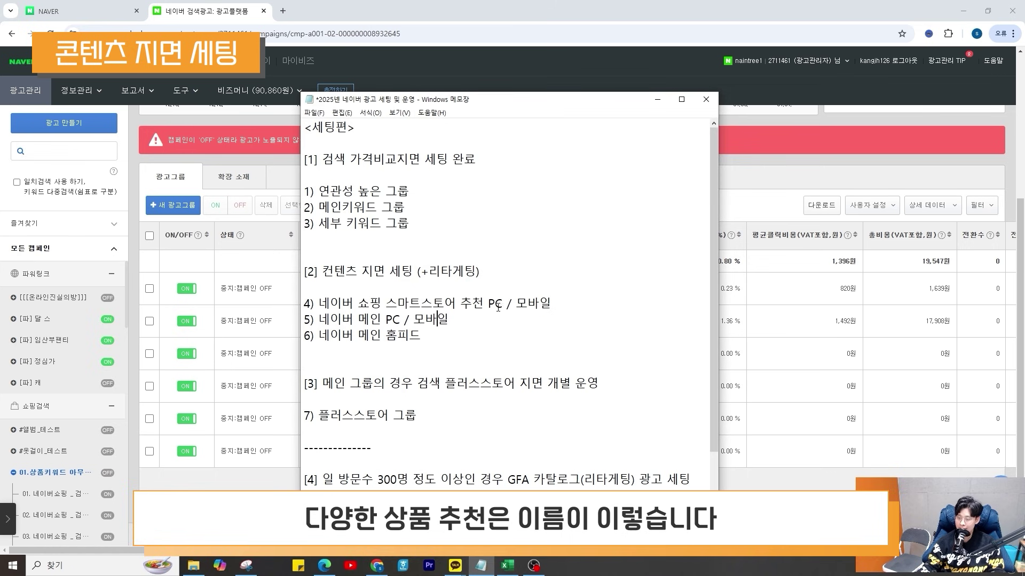
left_click_drag(319, 303, 399, 303)
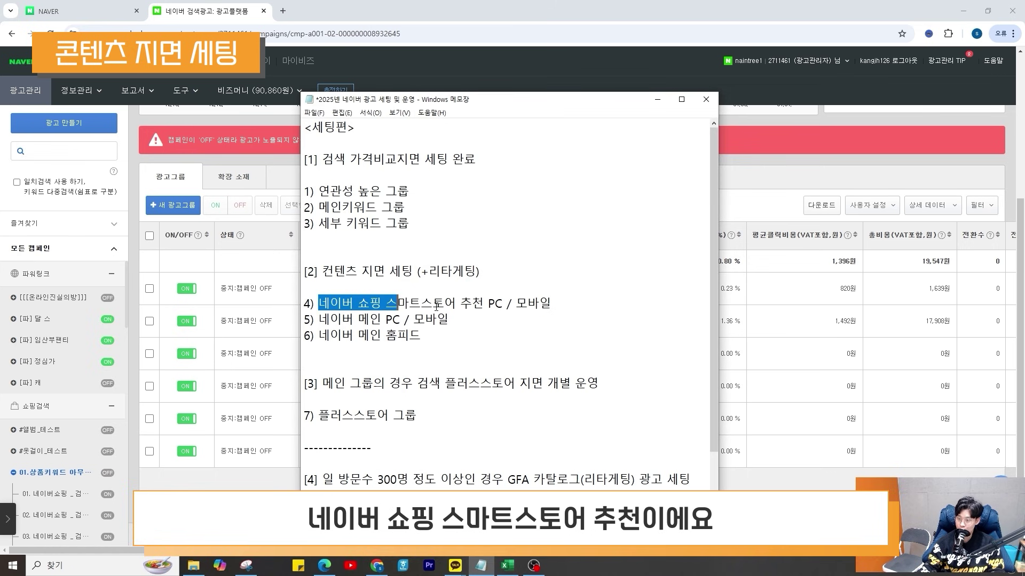
left_click(458, 303)
left_click_drag(484, 303, 318, 302)
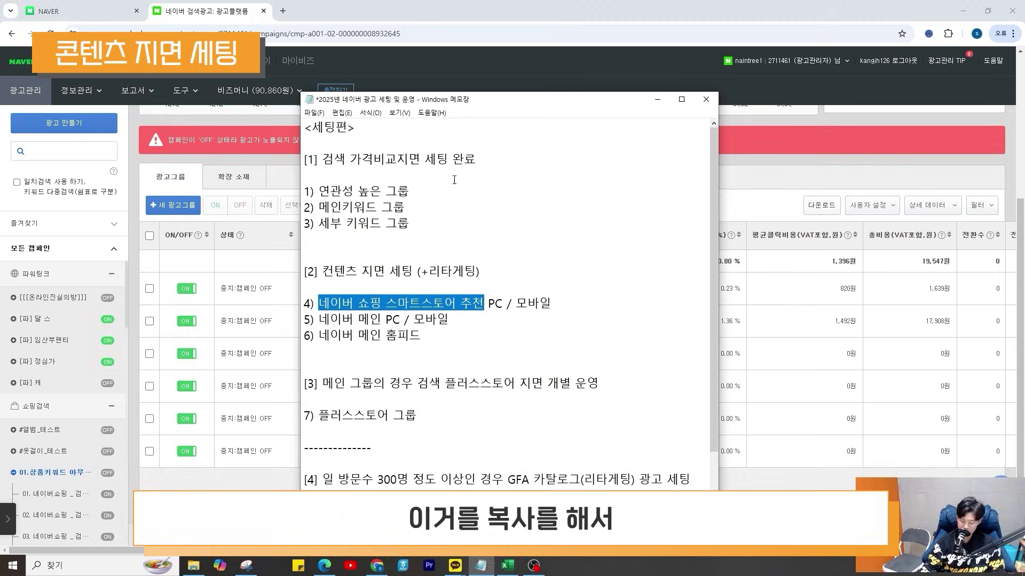
left_click_drag(499, 101, 0, 107)
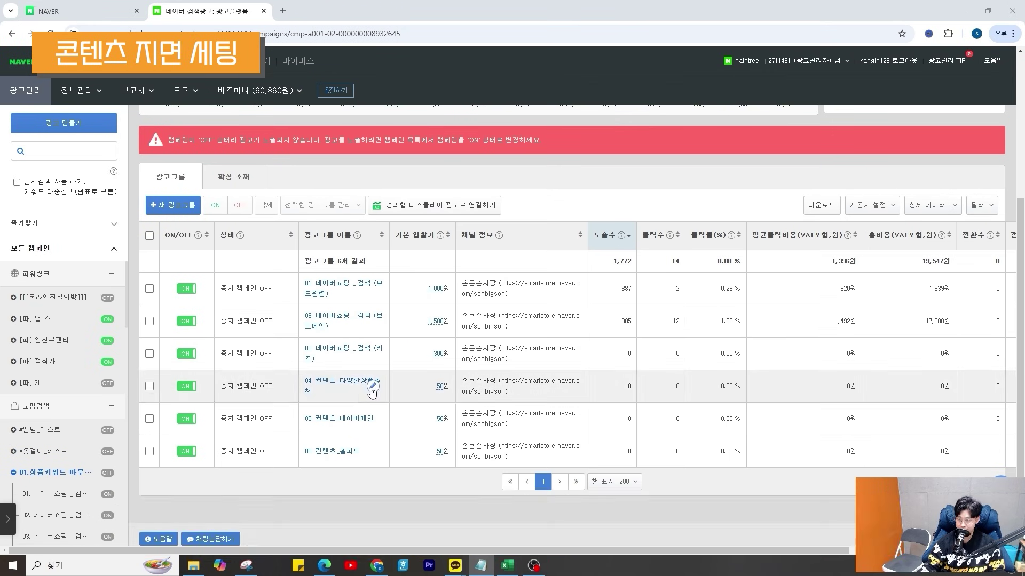
In ad group "04. 컨텐츠_다양한상품추천", remove 네이버 쇼핑 스마트스토어 추천 - PC and 모바일 from the restricted media and save
left_click(371, 387)
scroll(513, 320, "down", 5)
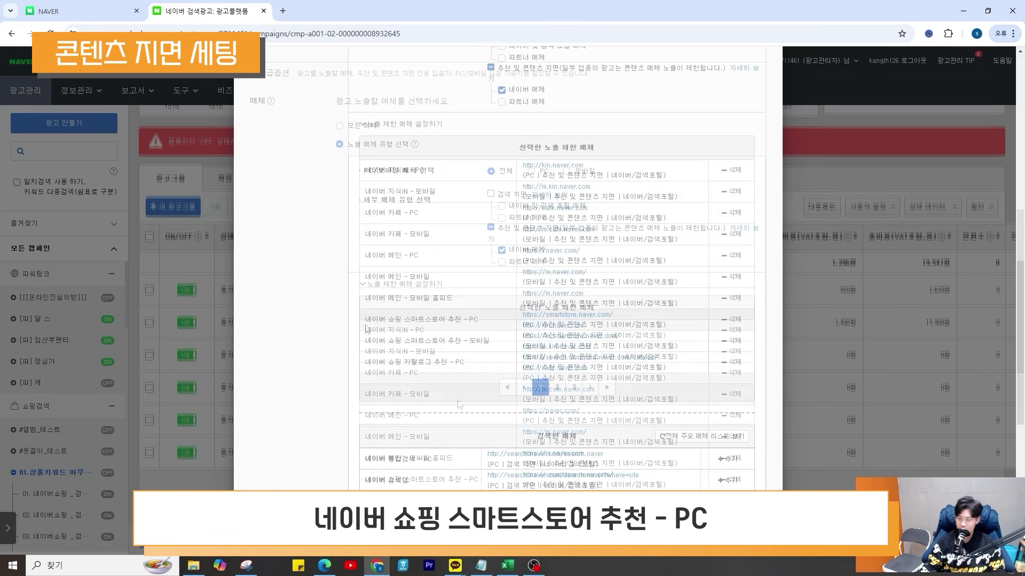
left_click_drag(367, 329, 486, 323)
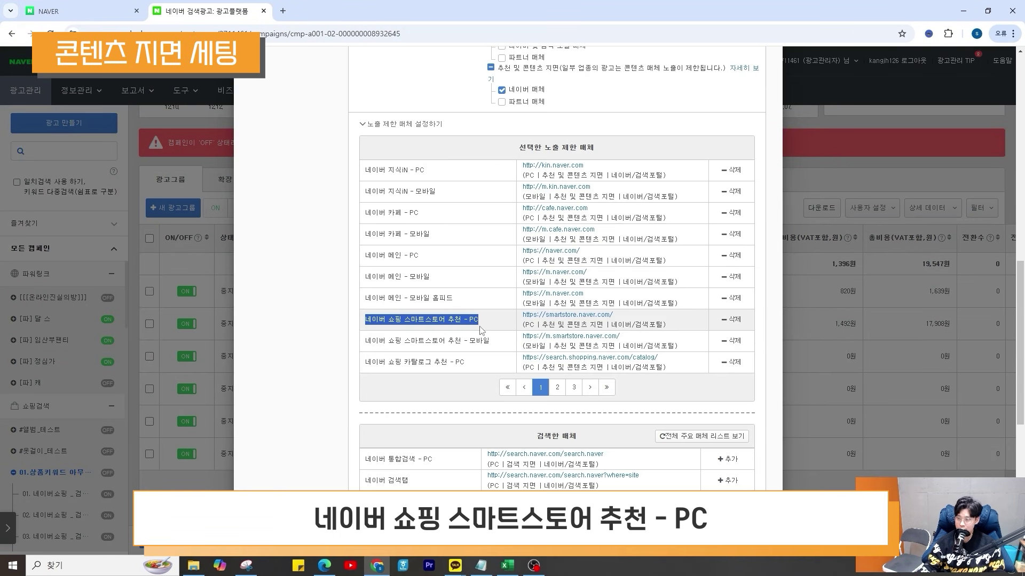
left_click(367, 343)
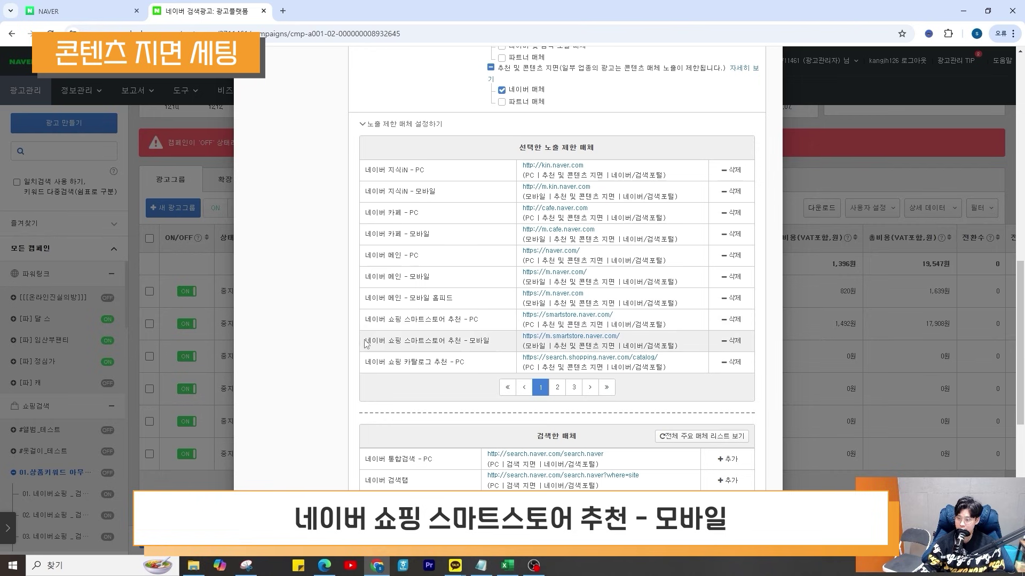
left_click_drag(366, 343, 472, 349)
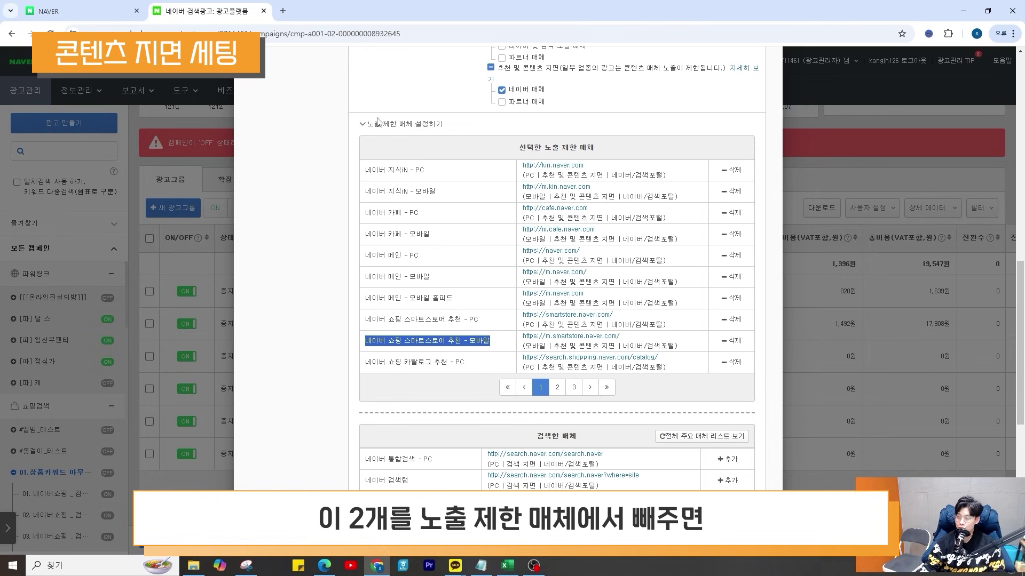
left_click(731, 320)
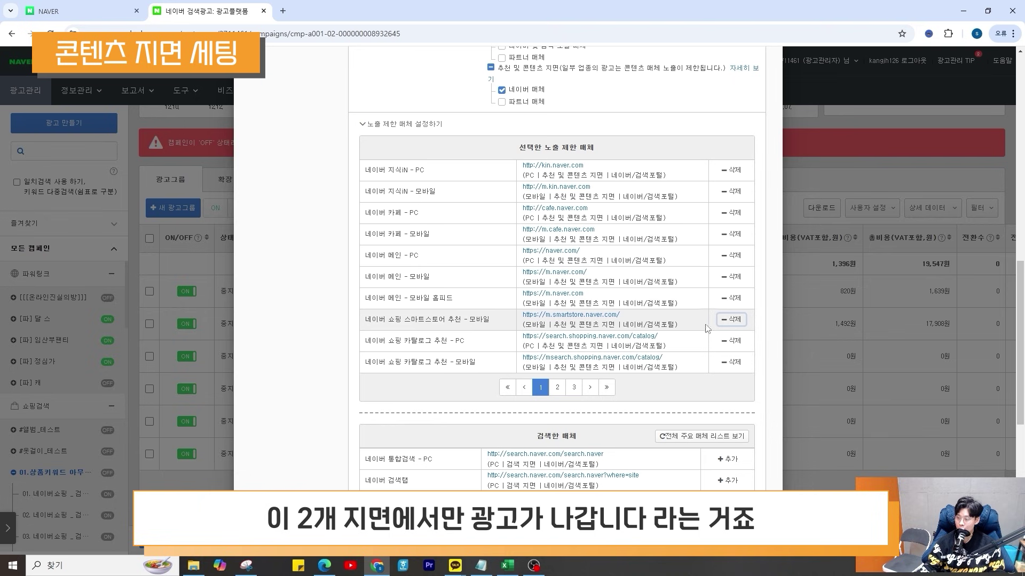
scroll(330, 371, "down", 7)
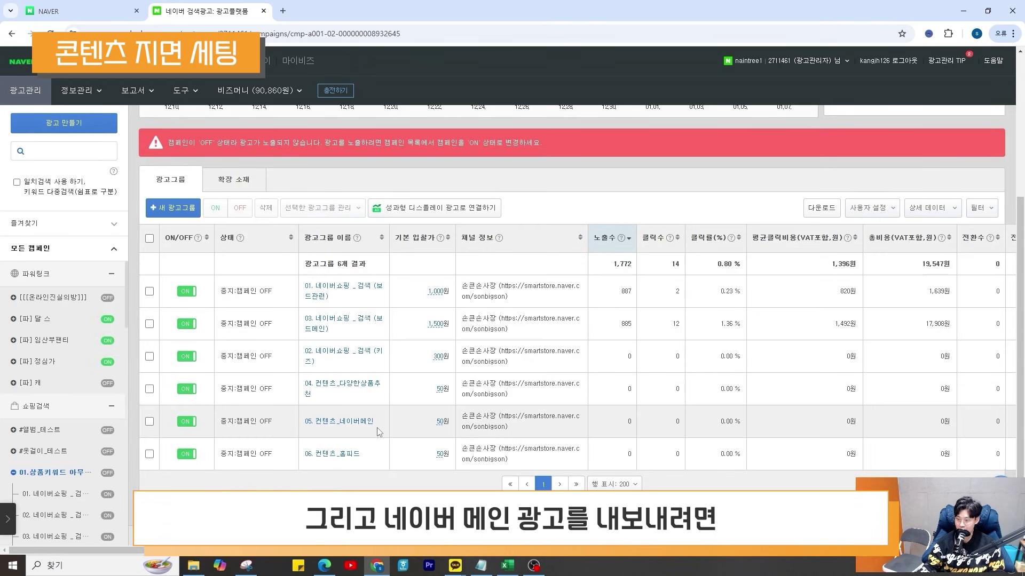
Edit ad group "05. 컨텐츠_네이버메인" and remove 네이버 메인 - PC and 네이버 메인 - 모바일 from its restricted media
triple_click(347, 433)
left_click(373, 422)
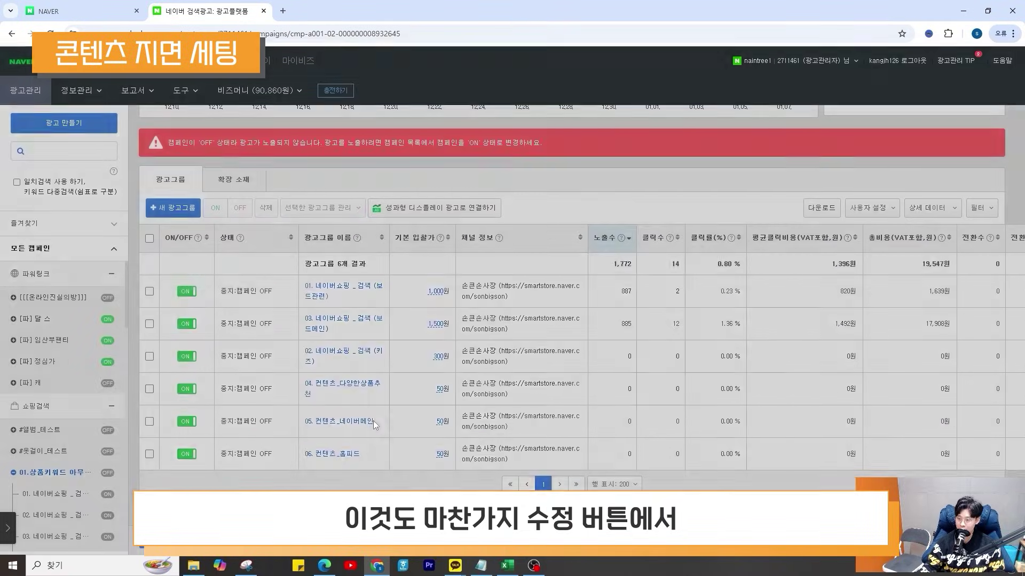
scroll(448, 319, "down", 10)
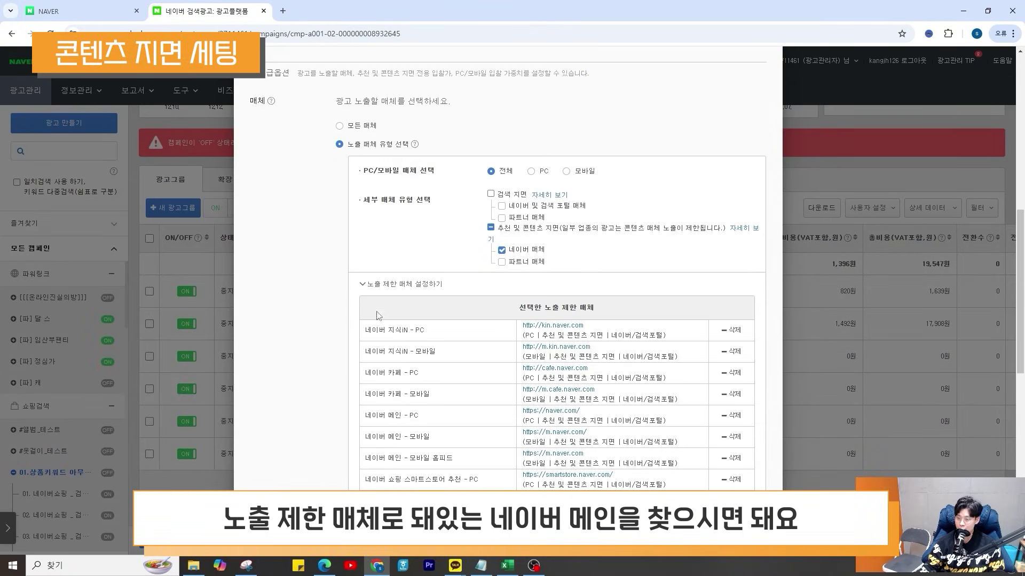
scroll(339, 370, "down", 2)
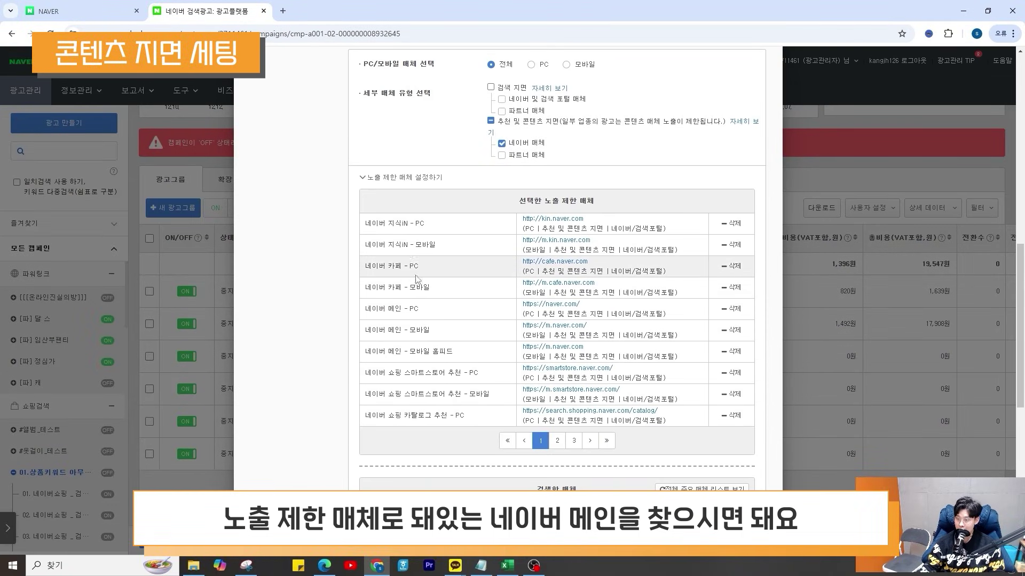
left_click(557, 440)
left_click(524, 440)
left_click_drag(364, 220, 445, 335)
left_click(435, 320)
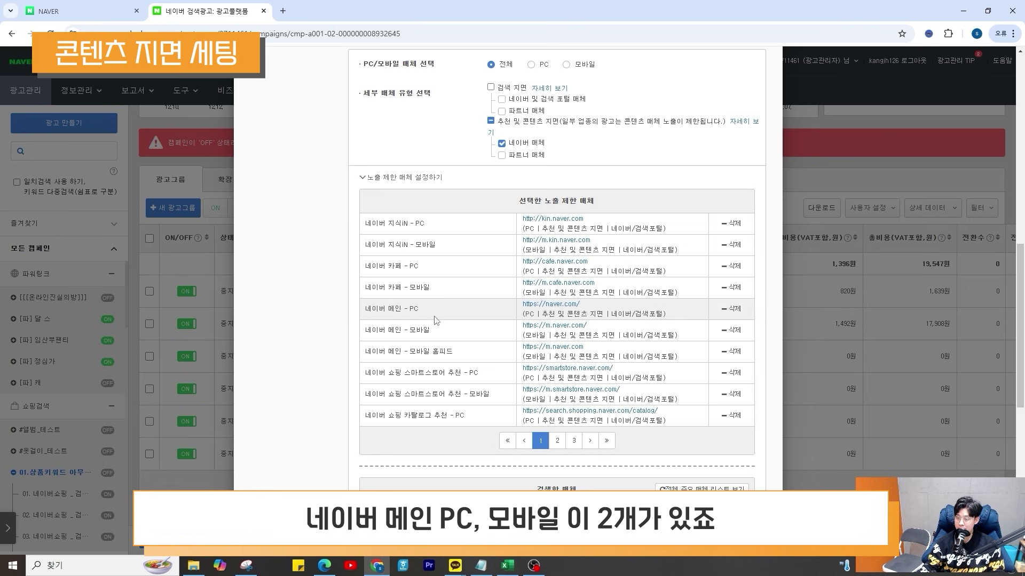
left_click_drag(366, 312, 437, 330)
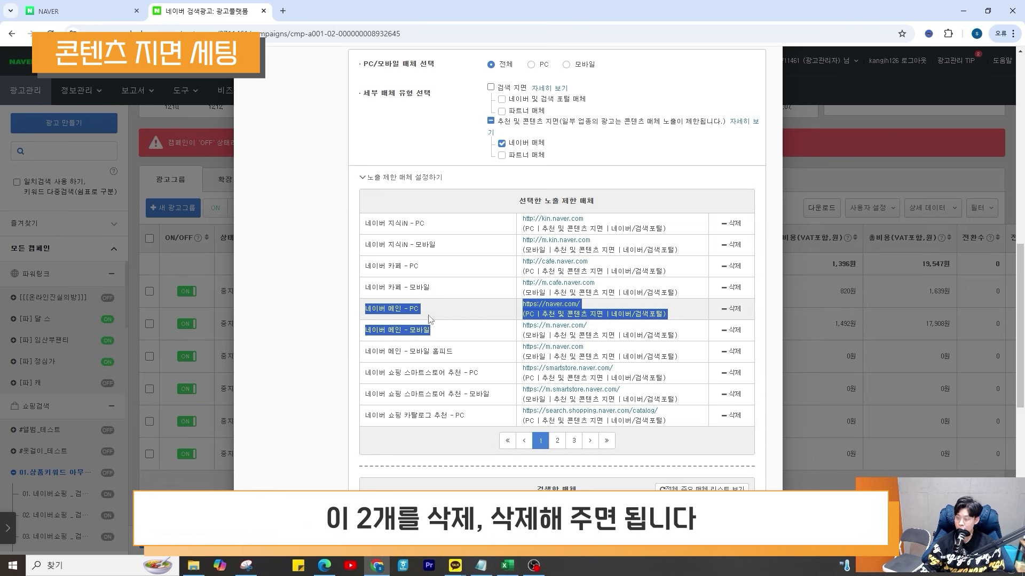
left_click(735, 314)
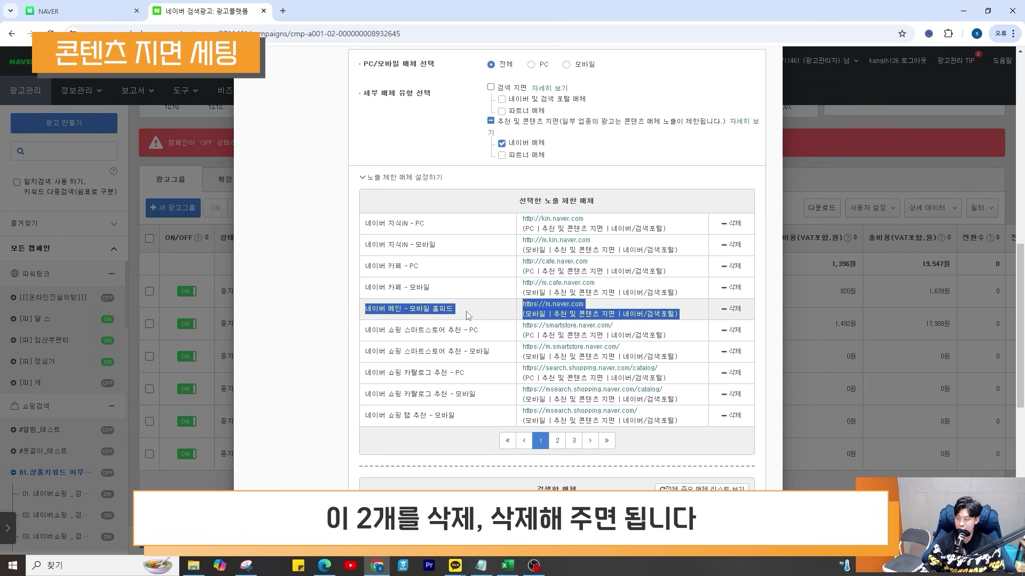
left_click(736, 312)
Set the PC bid weight of ad group 05 to 20% and save the group
scroll(316, 411, "down", 8)
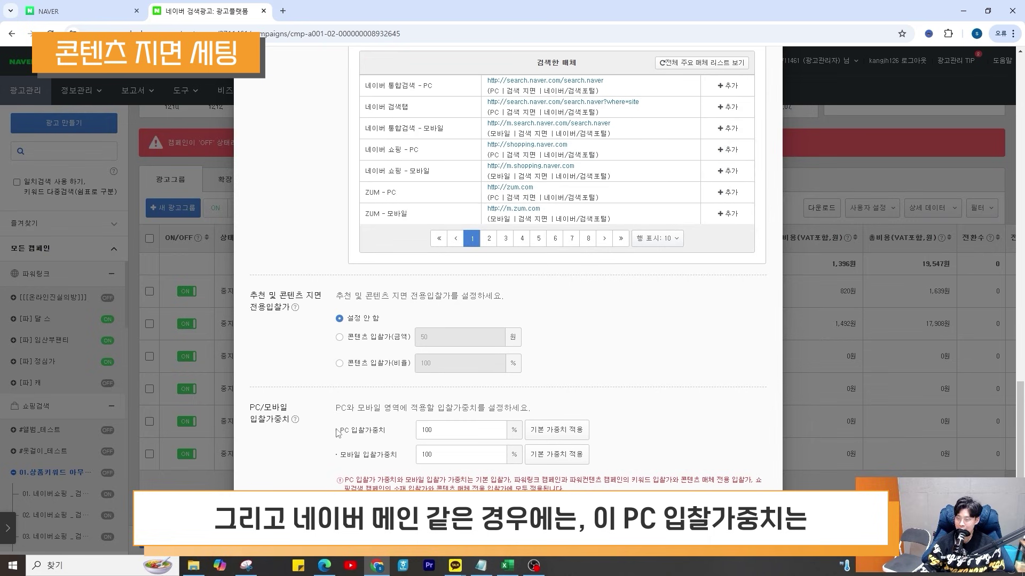
left_click(405, 431)
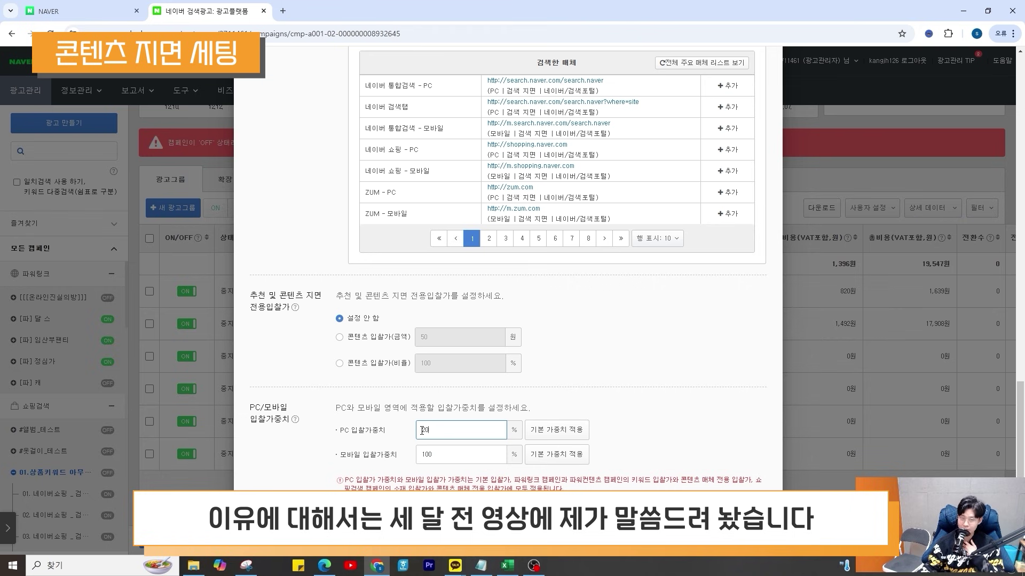
type("20")
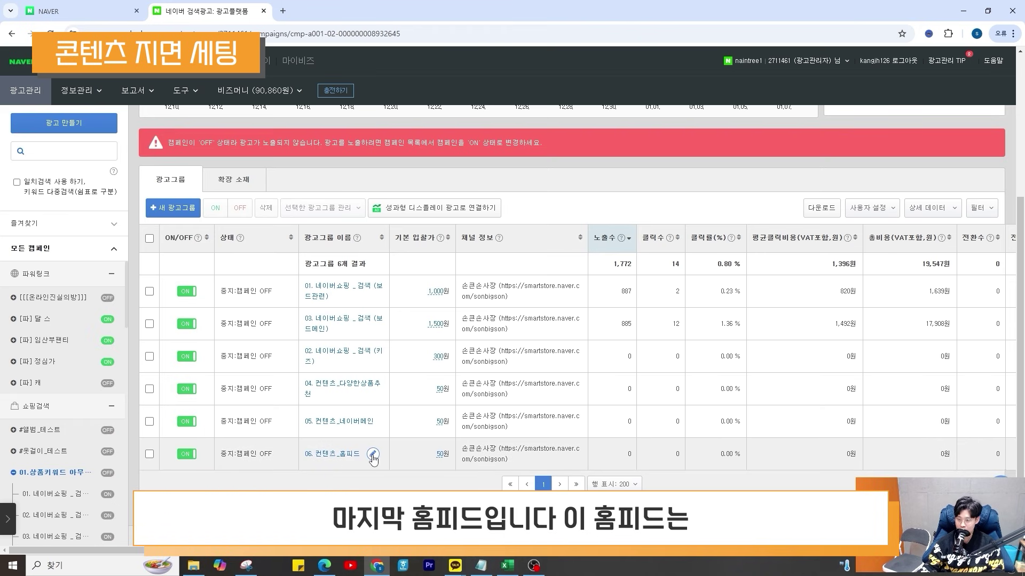
In ad group "06. 컨텐츠_홈피드", remove 네이버 메인 - 모바일 홈피드 from the restricted media and save
left_click(372, 454)
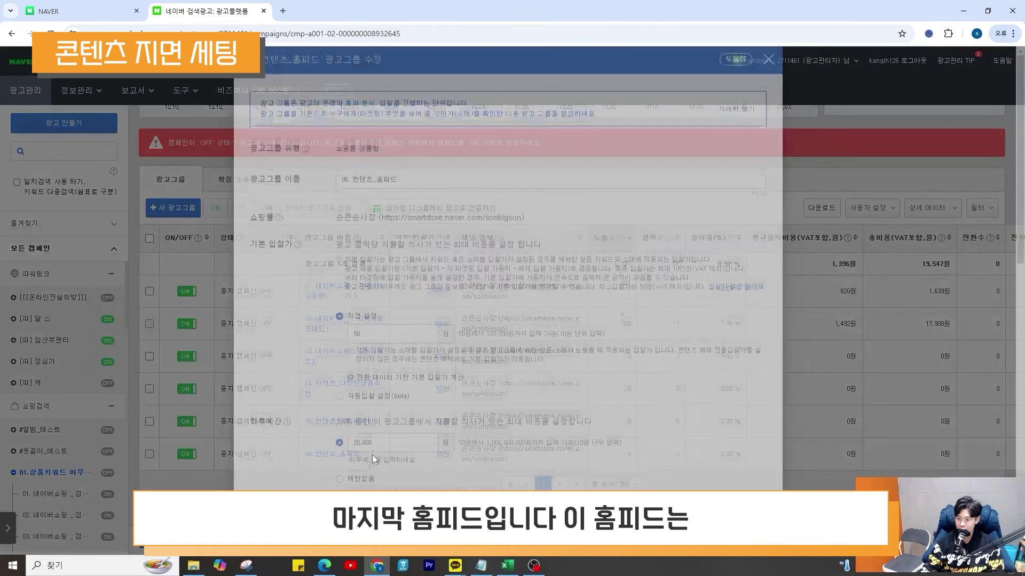
scroll(476, 361, "down", 5)
left_click_drag(477, 361, 374, 355)
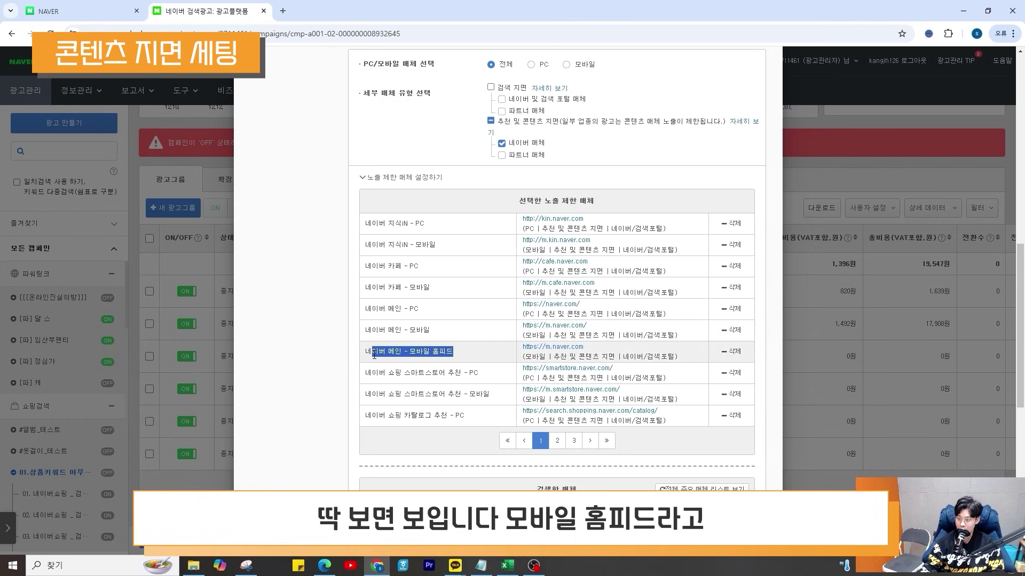
left_click(731, 351)
scroll(731, 351, "down", 5)
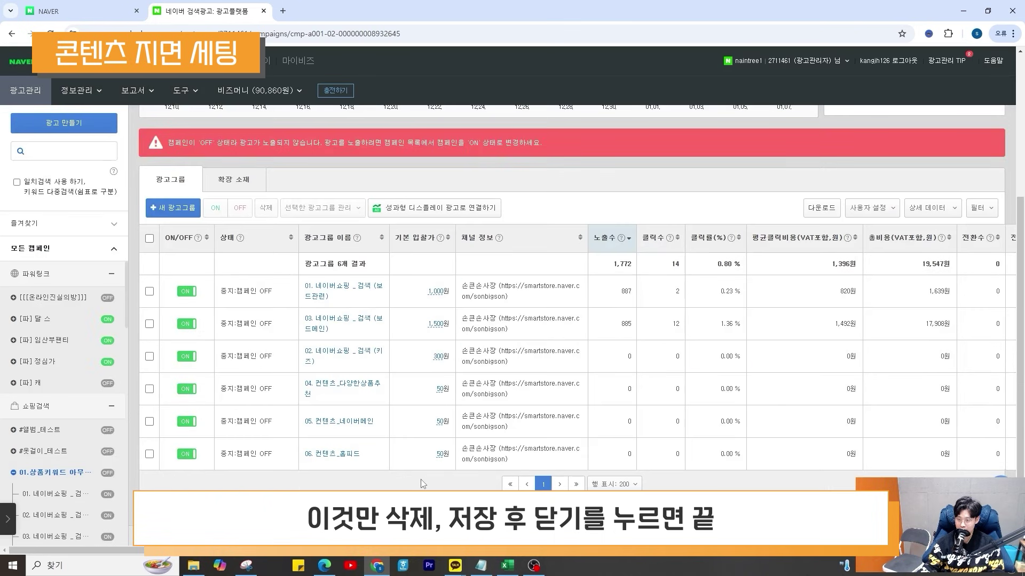
left_click_drag(364, 458, 287, 388)
left_click(561, 365)
left_click_drag(539, 351, 416, 241)
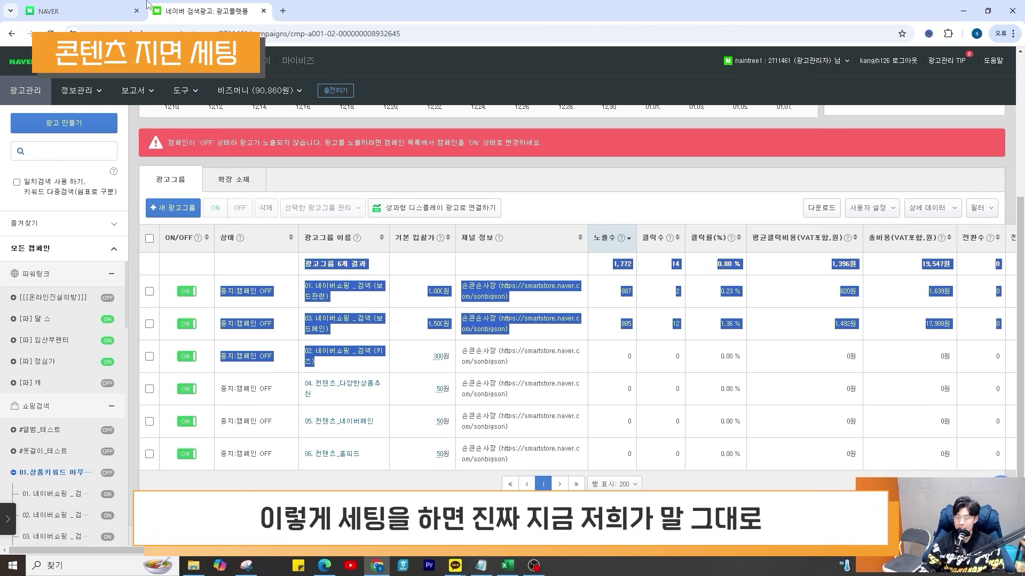
Search Naver for 오렌지 and examine the ad placements among the shopping price comparison results
left_click(102, 11)
left_click(291, 68)
type("오렌지")
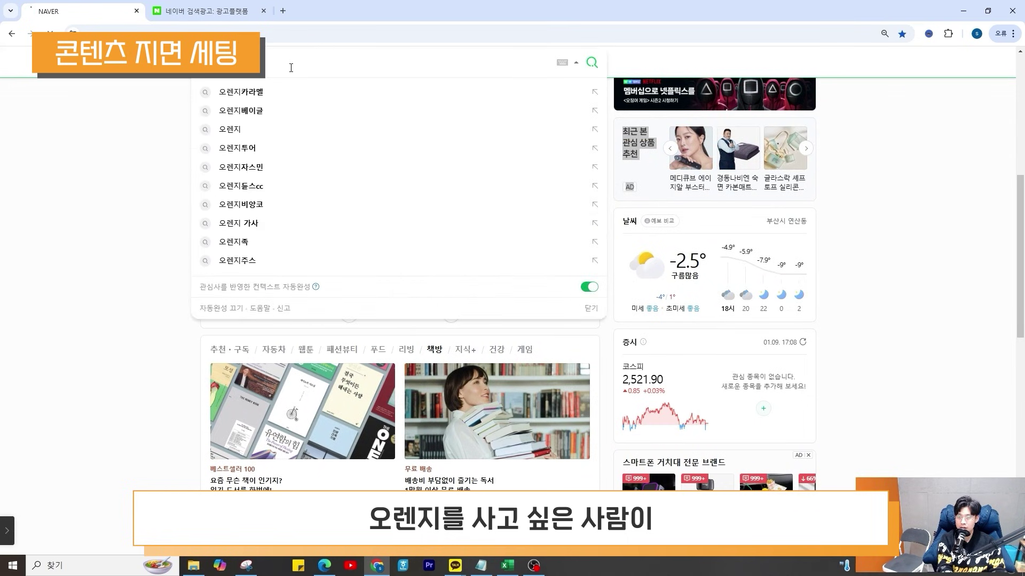
key("Return")
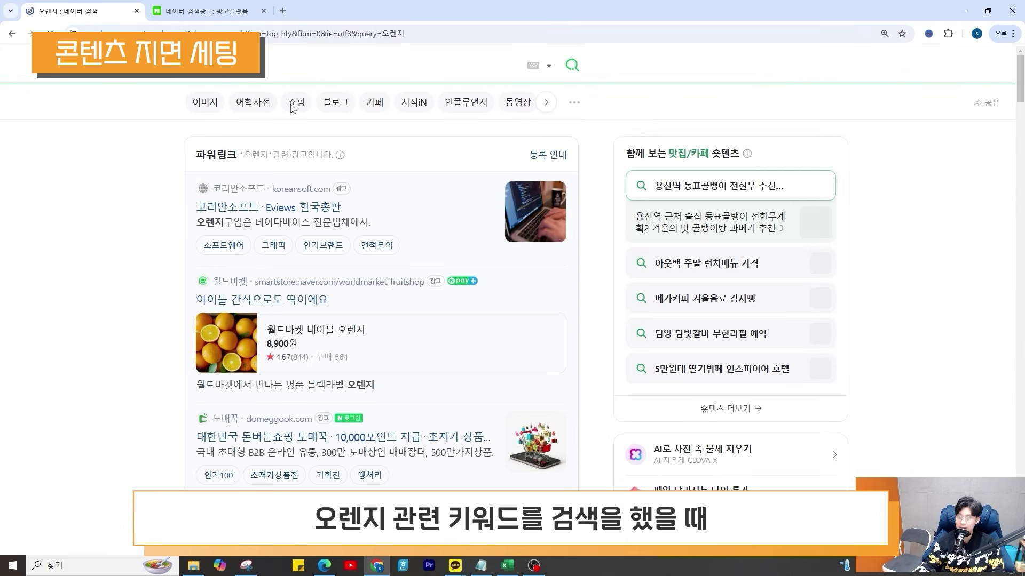
left_click(292, 103)
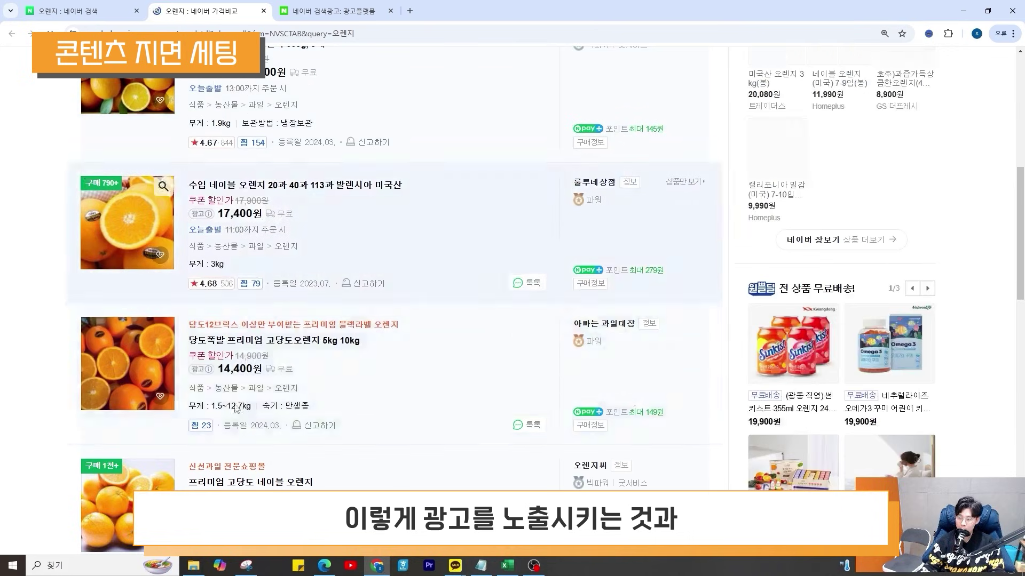
scroll(235, 409, "down", 10)
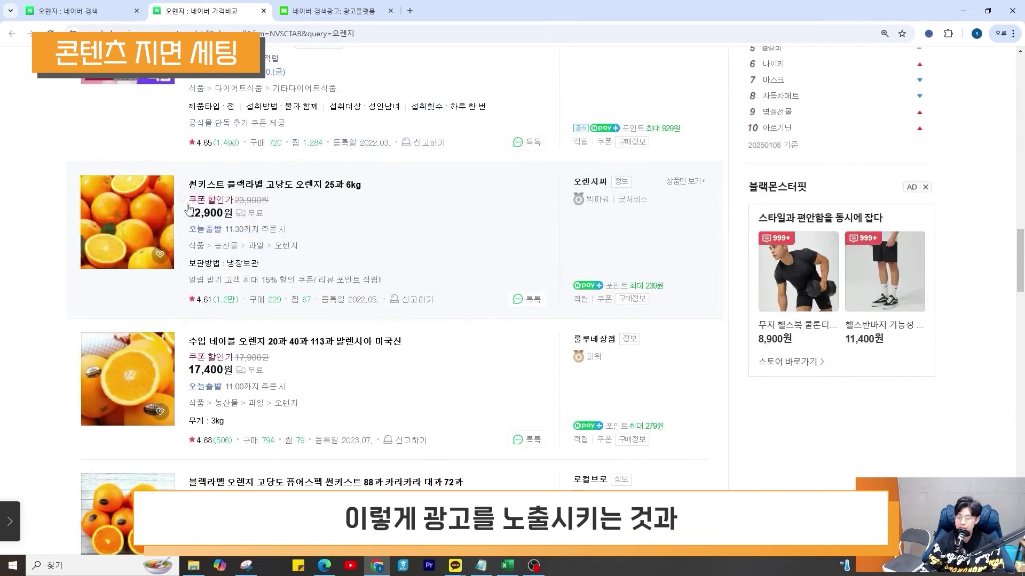
scroll(330, 382, "down", 5)
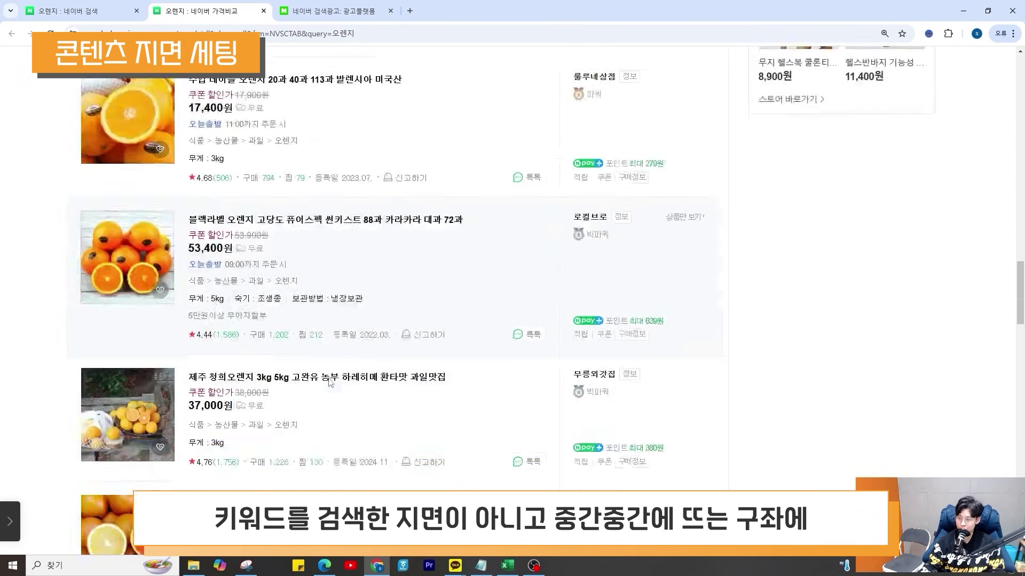
scroll(331, 383, "down", 3)
Return to the Naver search ads campaign and review content ad groups 04 to 06 alongside the search groups
left_click(326, 12)
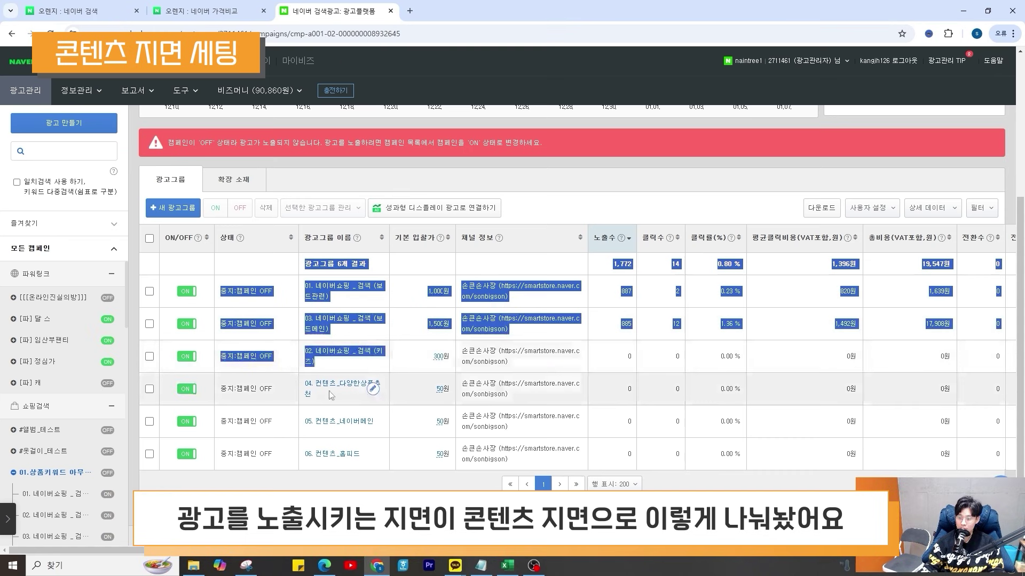
left_click_drag(372, 453, 303, 383)
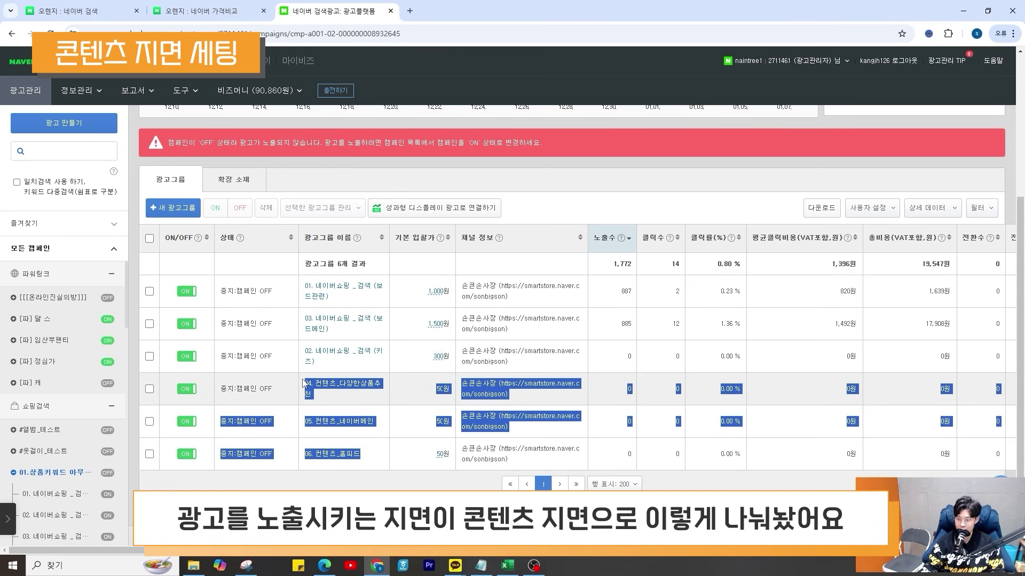
left_click(352, 475)
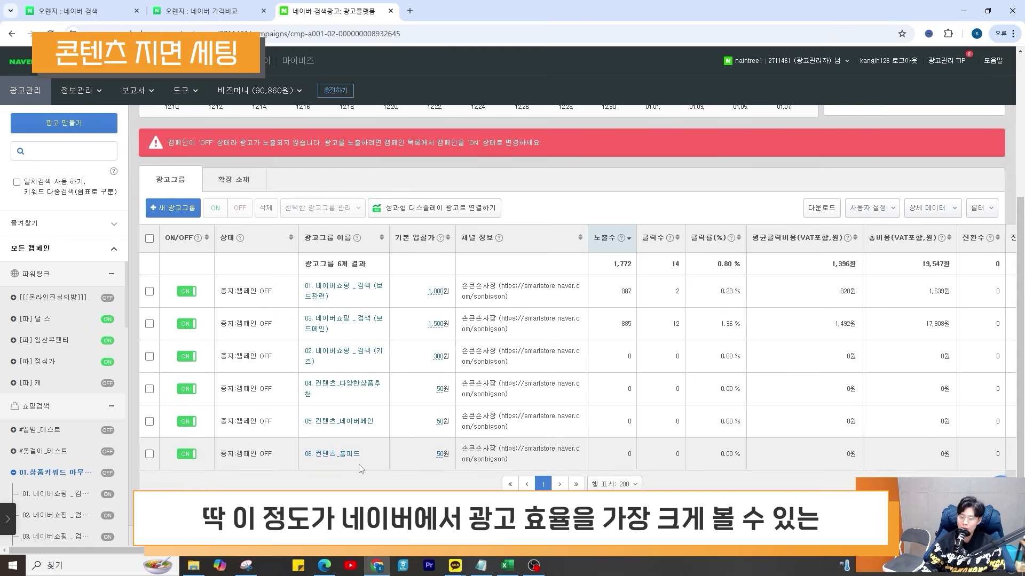
left_click_drag(360, 469, 372, 286)
left_click(568, 206)
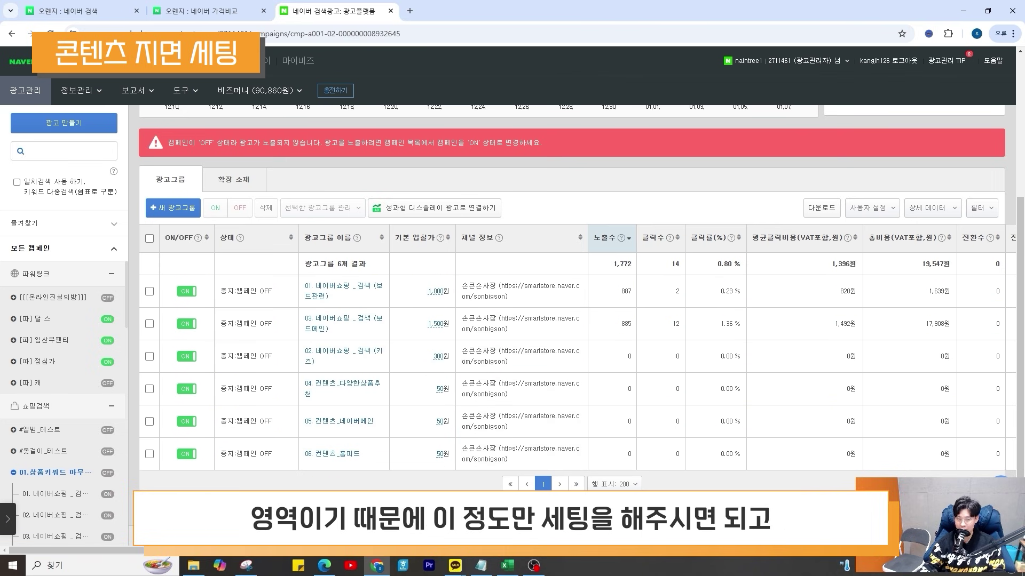
Switch to the Notepad memo and consult the section on running the 플러스스토어 placement separately
left_click(481, 565)
left_click_drag(366, 215, 395, 161)
left_click_drag(240, 440, 358, 440)
left_click(341, 140)
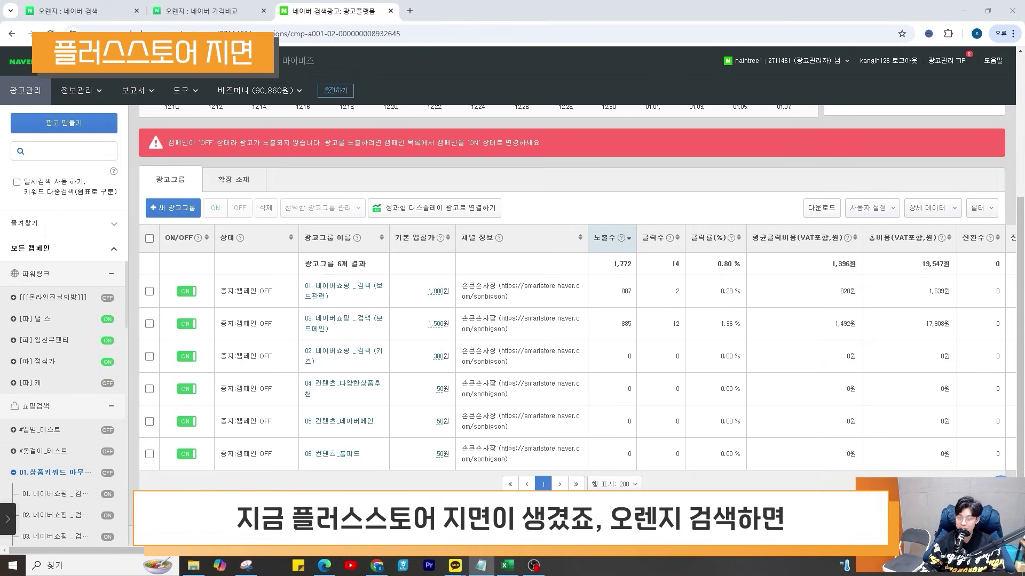
Examine the 오렌지 ad placements under 네이버 가격비교 and 네이버플러스 스토어, opening the full Plus Store listing and comparing it with the price comparison page
left_click(92, 8)
scroll(151, 289, "down", 10)
scroll(151, 298, "down", 5)
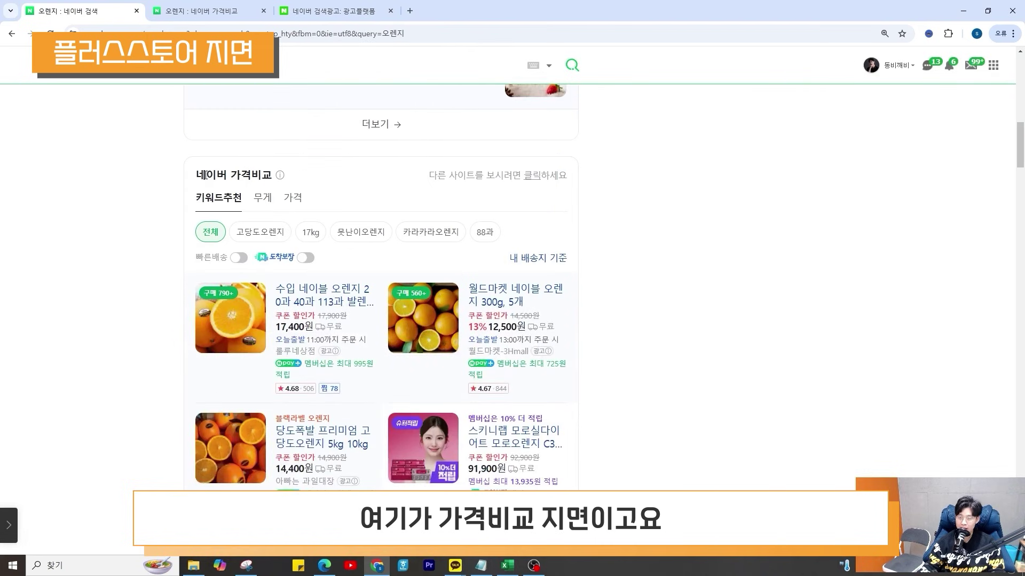
scroll(363, 303, "down", 4)
scroll(362, 303, "down", 5)
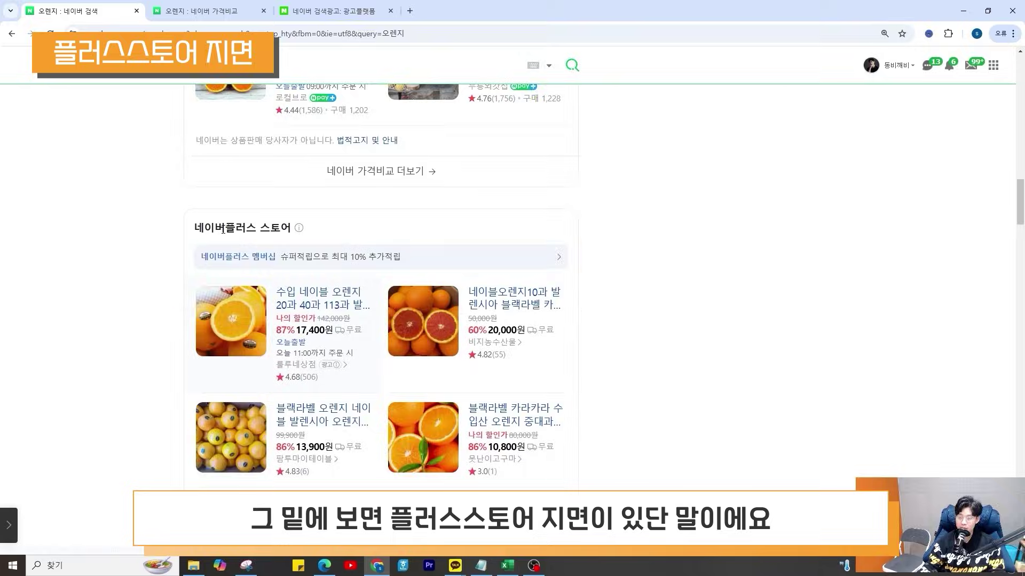
left_click_drag(224, 228, 294, 228)
scroll(261, 369, "down", 2)
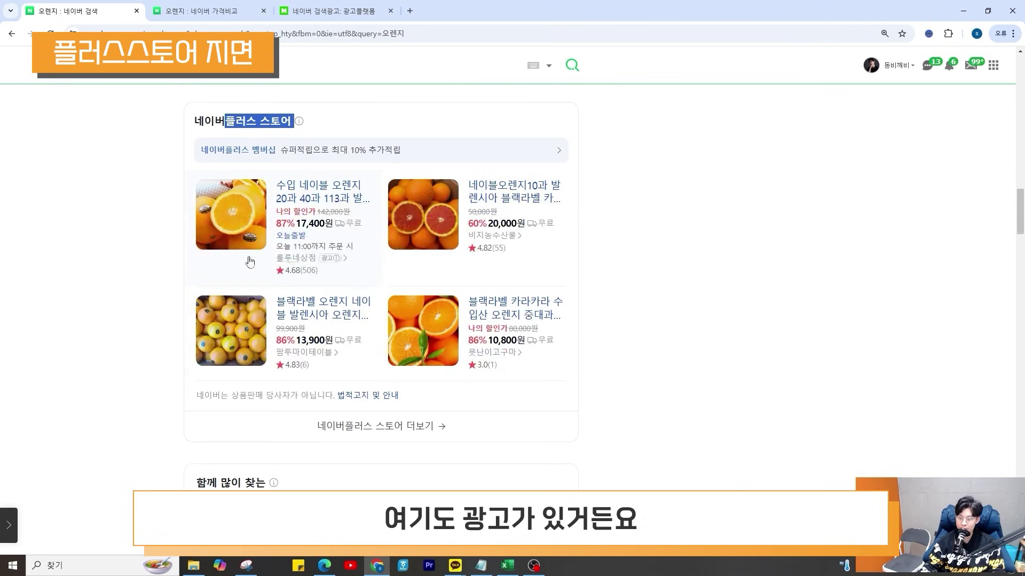
left_click(429, 430)
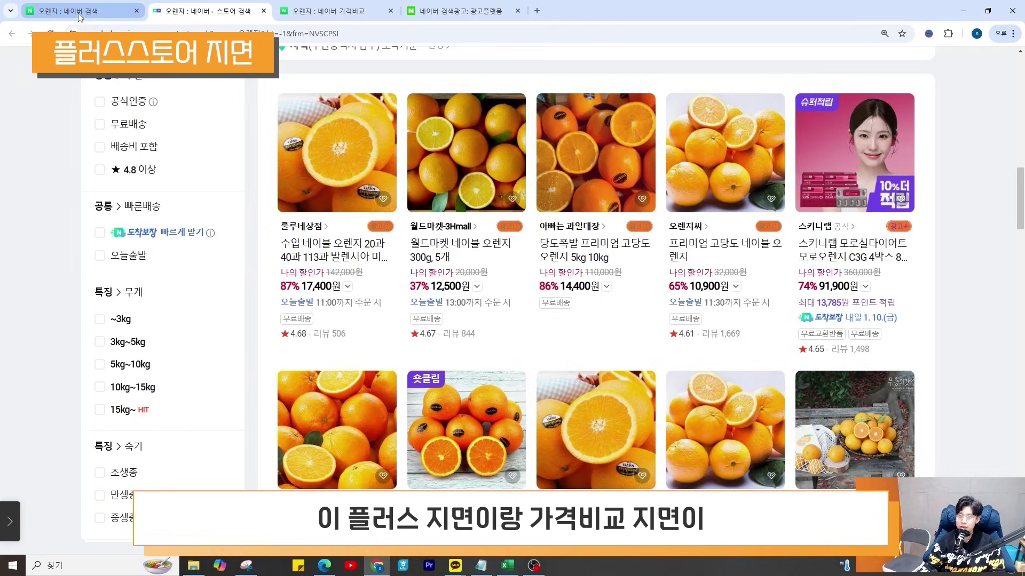
left_click(374, 11)
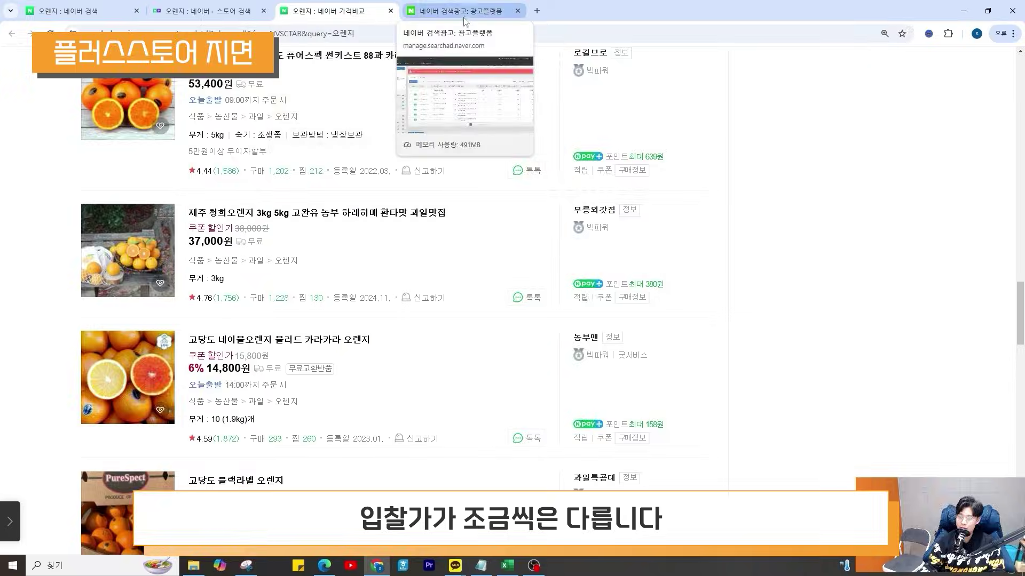
Return to the search ads campaign and review group "03. 네이버쇼핑 _ 검색 (보드메인)" against the memo's 가격비교 placement notes
left_click(467, 12)
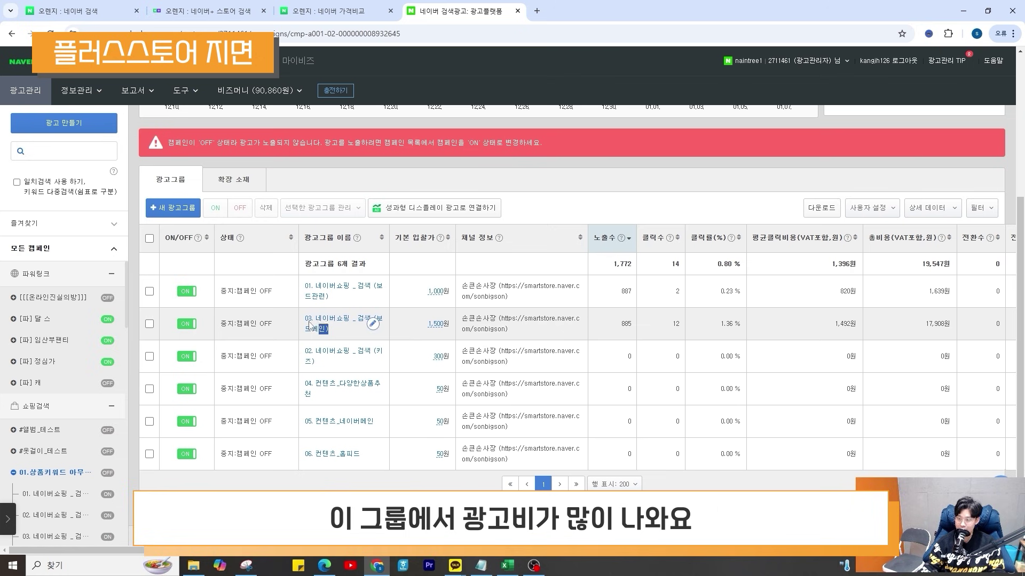
left_click_drag(356, 332, 310, 319)
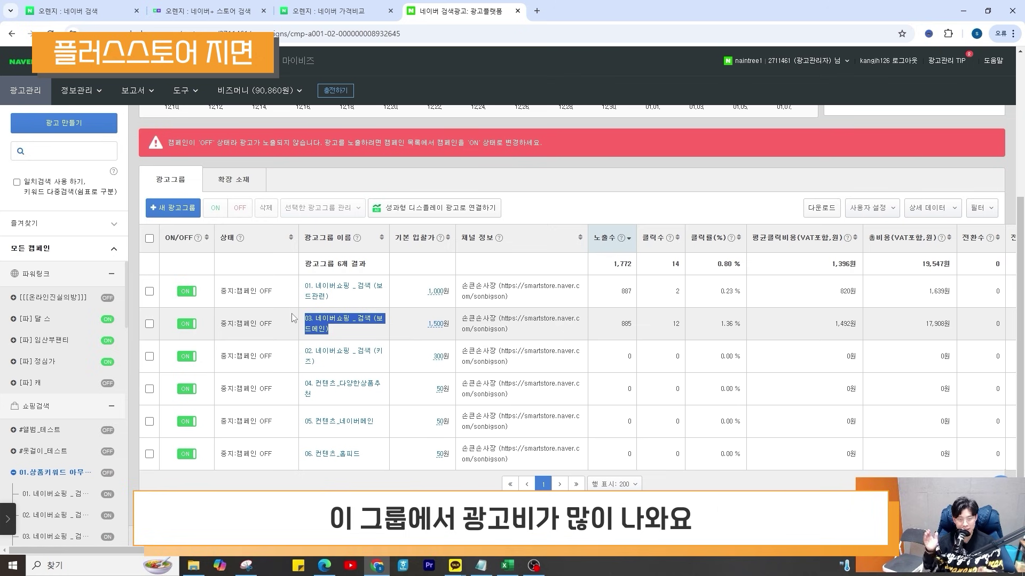
left_click(345, 333)
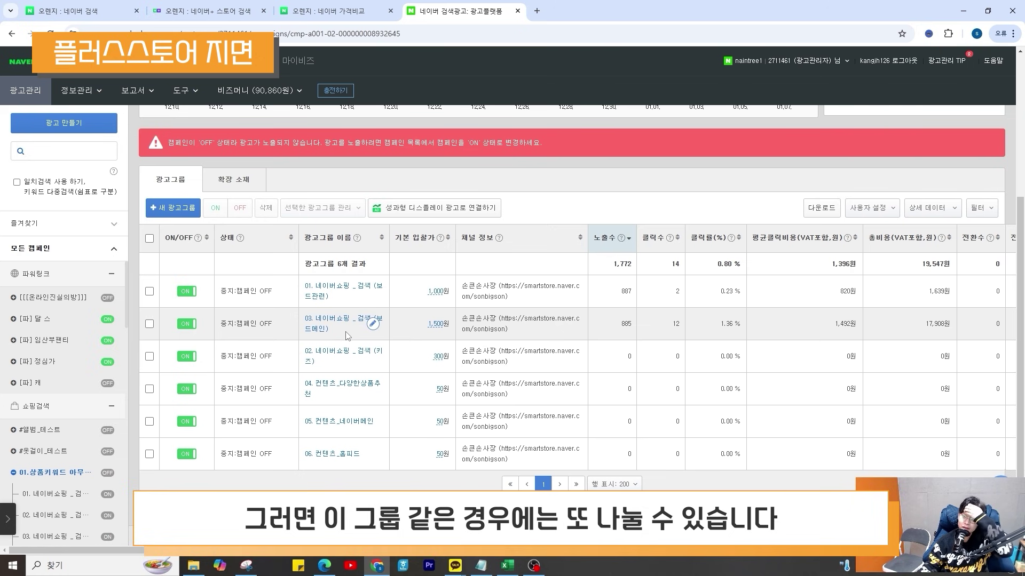
left_click_drag(347, 335, 304, 325)
key("alt+Tab")
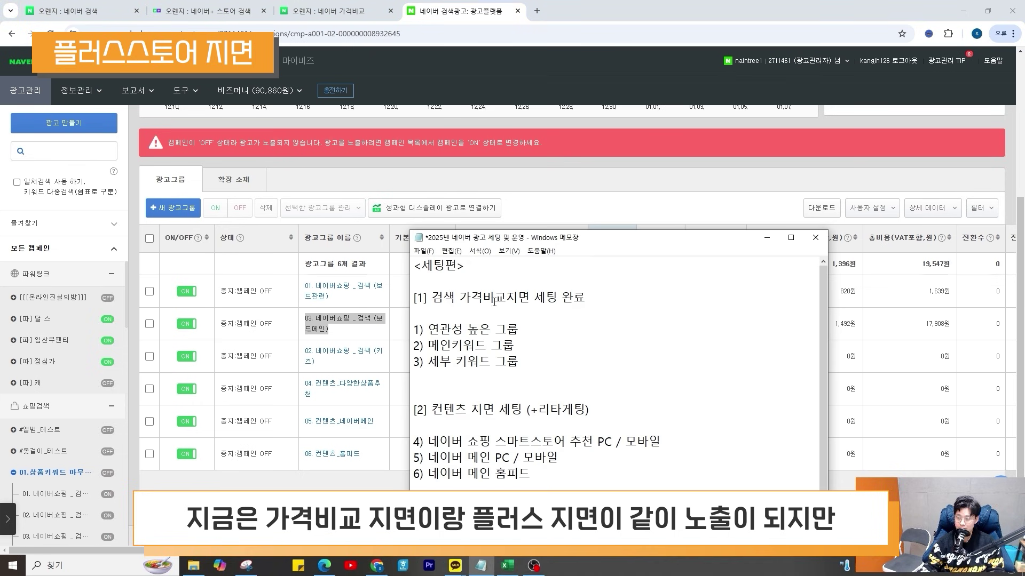
left_click_drag(474, 292, 537, 310)
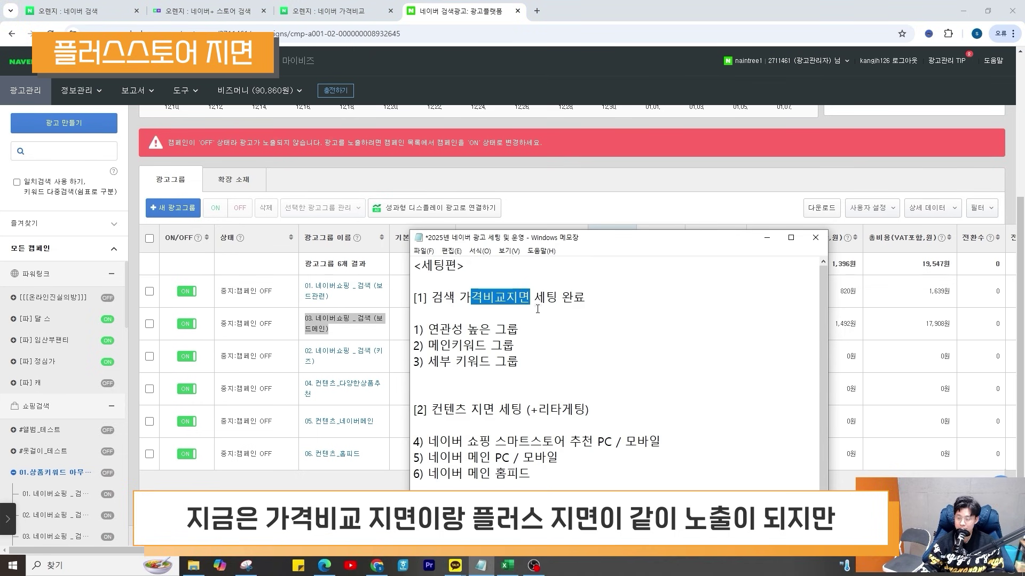
left_click_drag(344, 337, 298, 327)
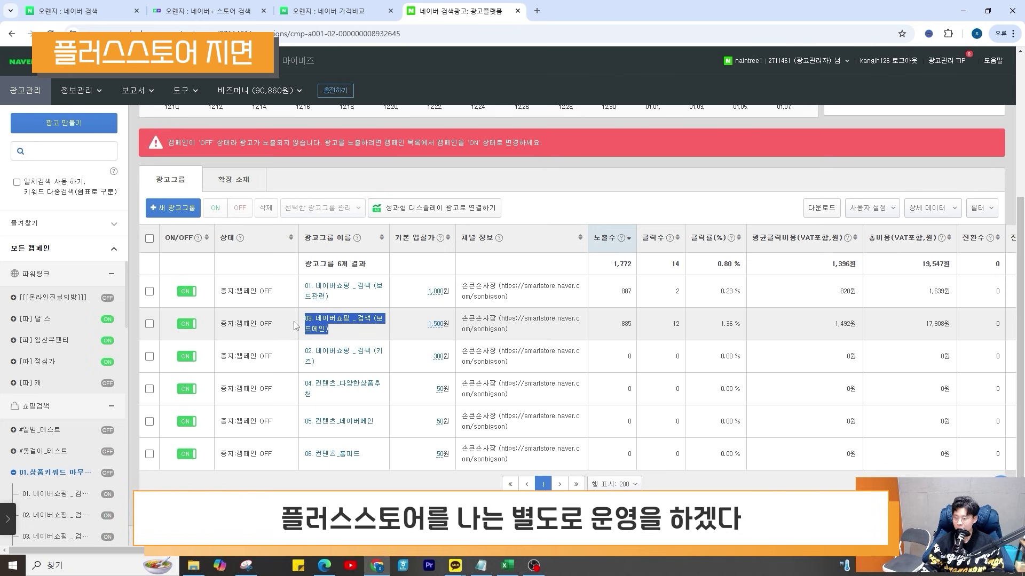
left_click(347, 334)
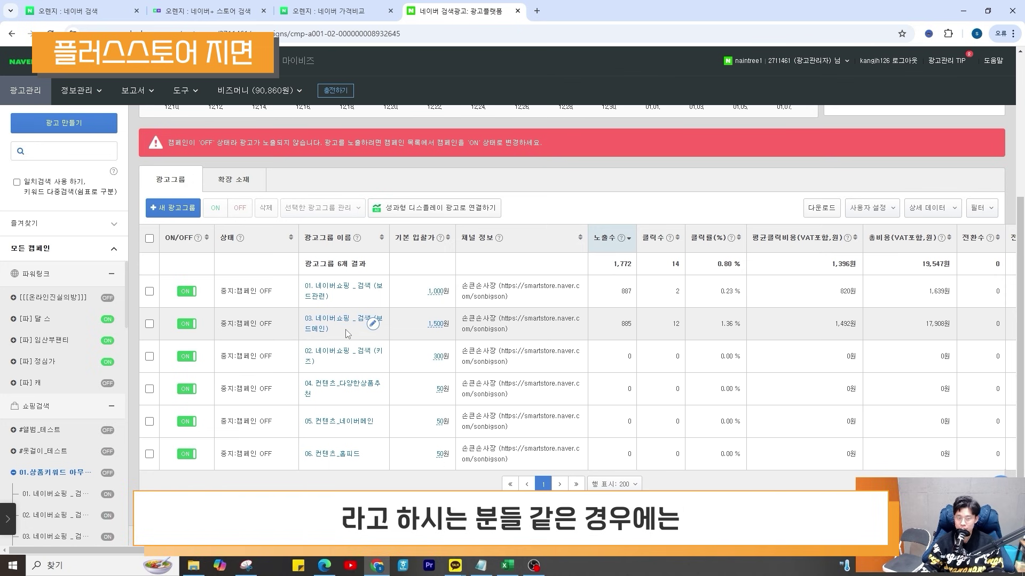
Copy ad group "03. 네이버쇼핑 _ 검색 (보드메인)" into the campaign "01.상품키워드 아무거나" and refresh the group list
left_click(149, 324)
left_click(320, 207)
left_click(357, 376)
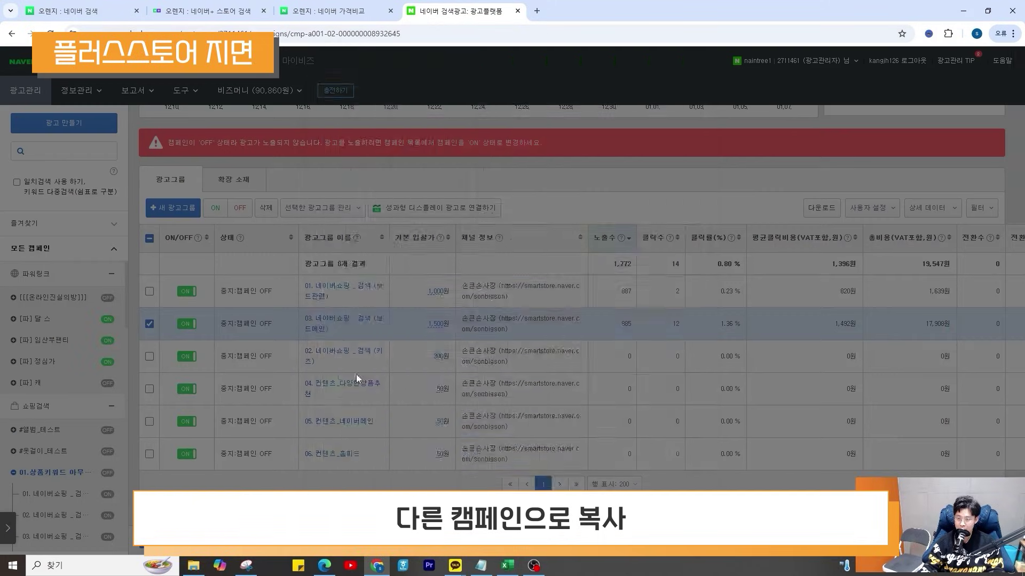
left_click(402, 269)
scroll(469, 432, "down", 2)
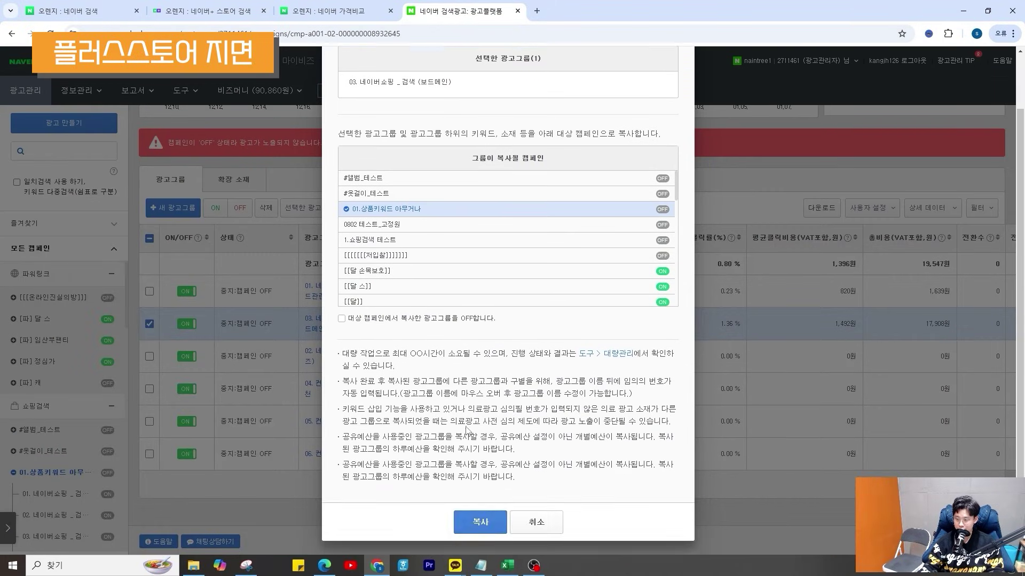
left_click(480, 522)
key("F5")
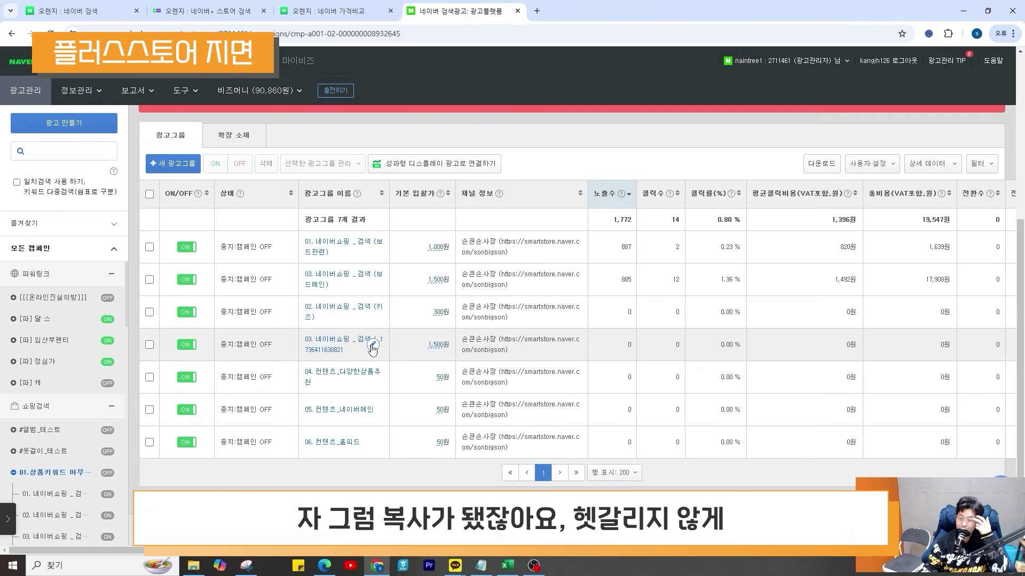
Open the copied ad group's settings and rename it "07. 네이버쇼핑 _ 검색 플러스스토어"
left_click(372, 346)
left_click(350, 196)
key("BackSpace")
type("7")
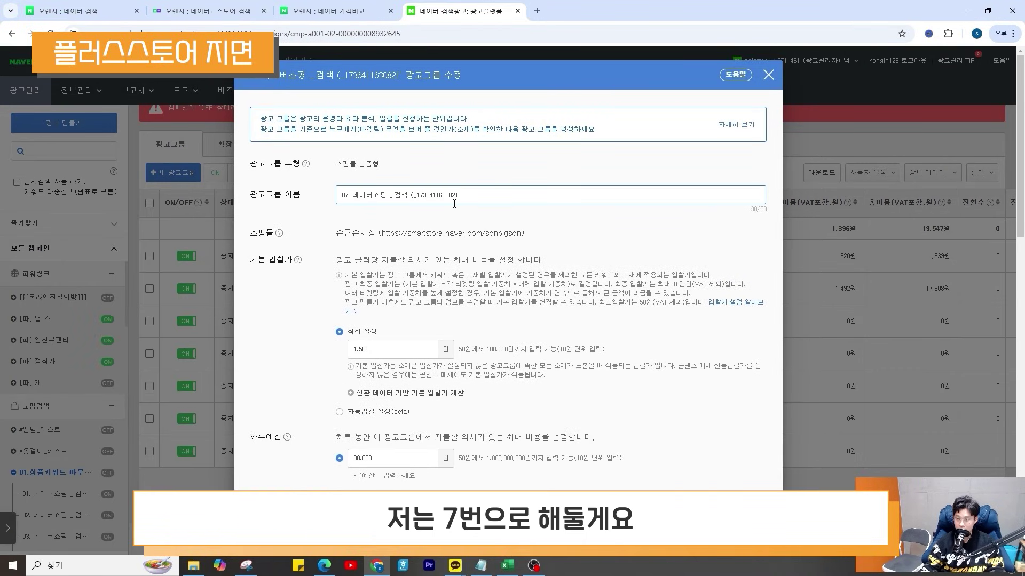
left_click(400, 196)
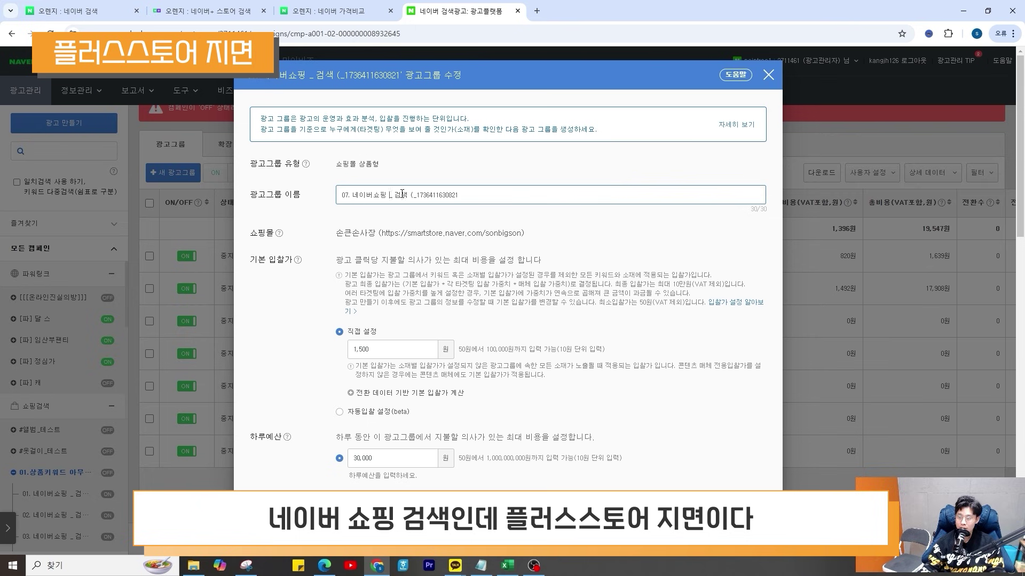
key("shift+End")
type("플러스스토어")
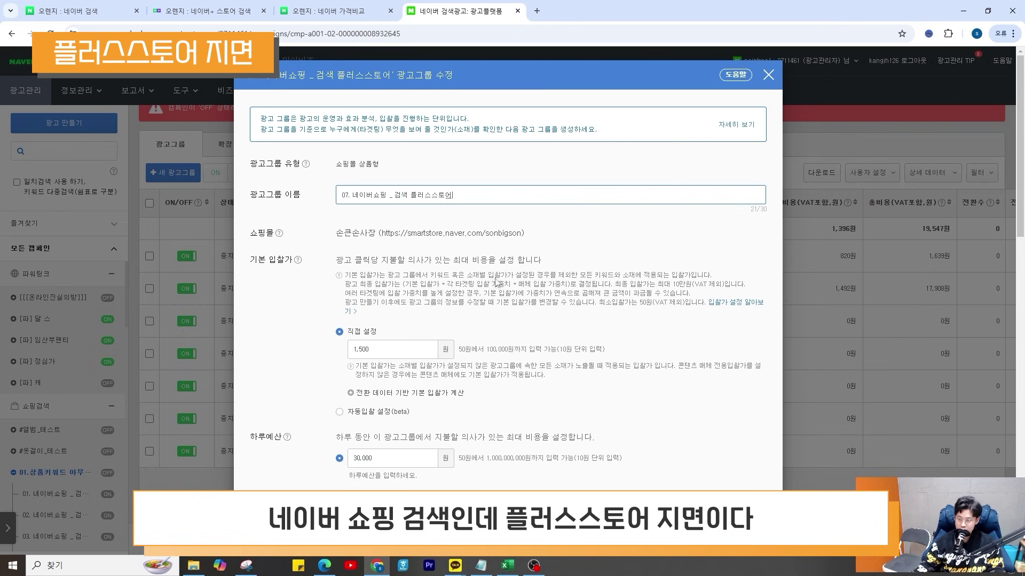
key("Tab")
scroll(265, 291, "down", 3)
scroll(265, 291, "up", 2)
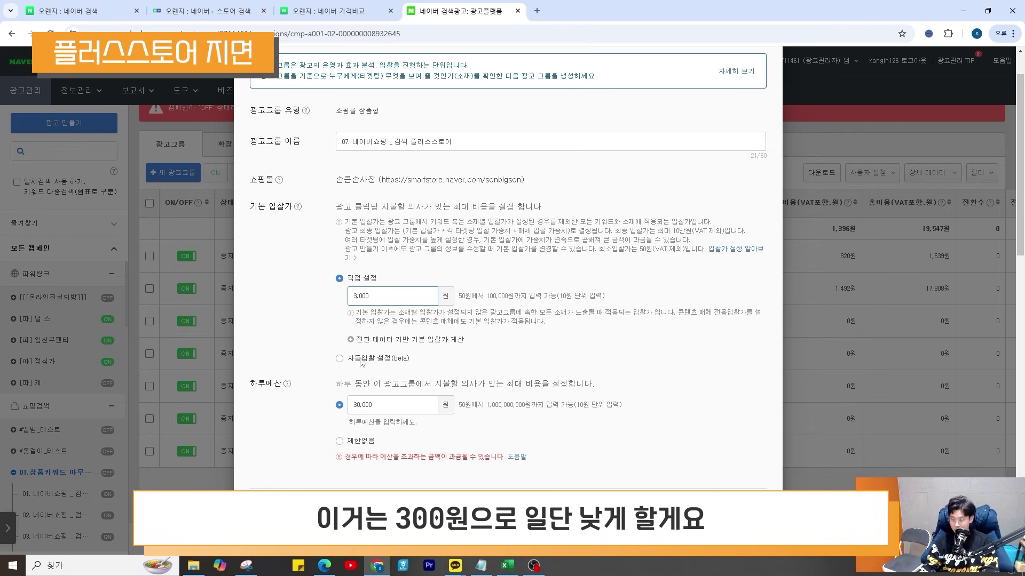
type("3000")
key("BackSpace")
key("ctrl+a")
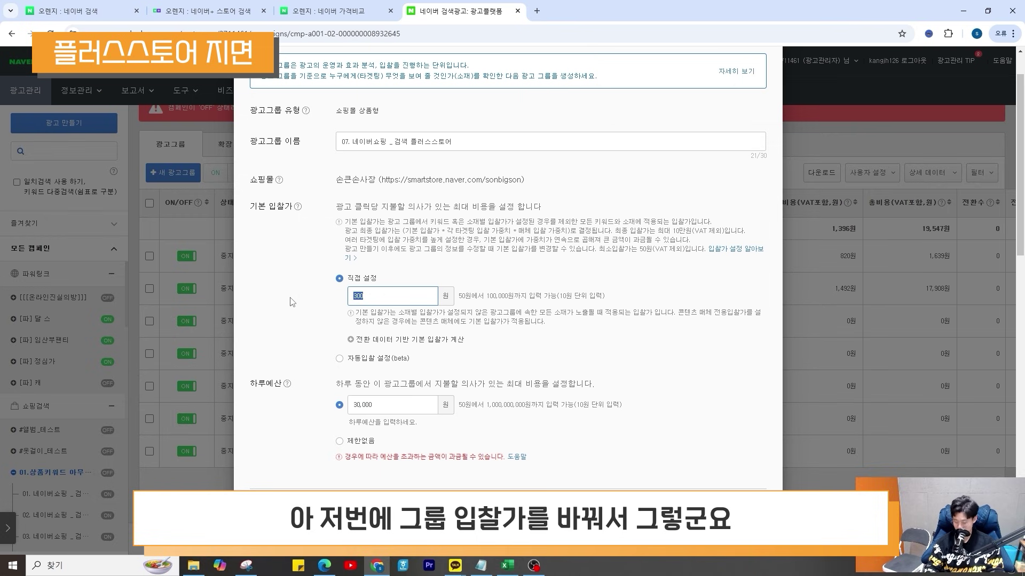
type("1,500")
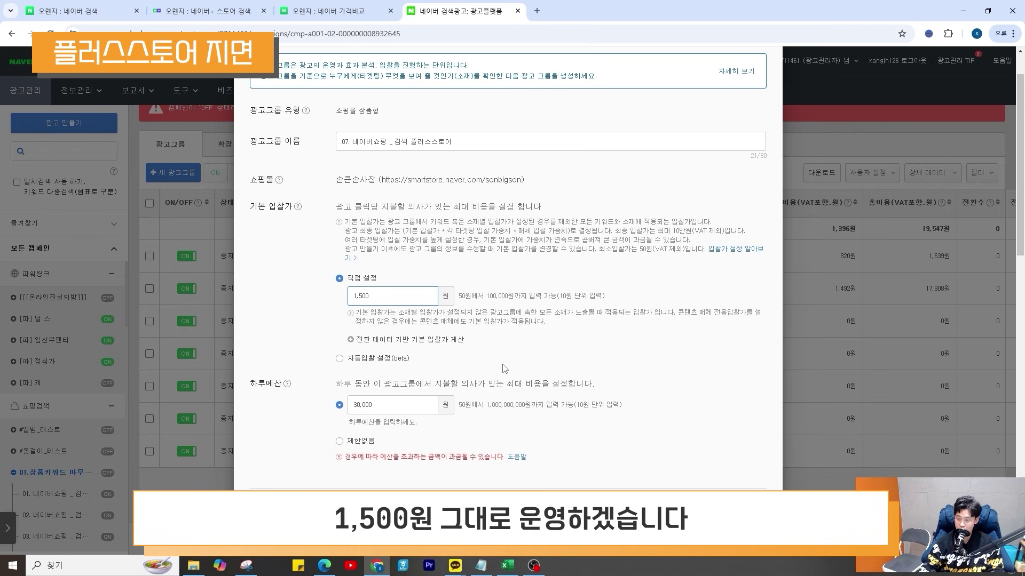
Show more media per page in the group's restricted media settings and search the page for 검색
scroll(504, 368, "down", 15)
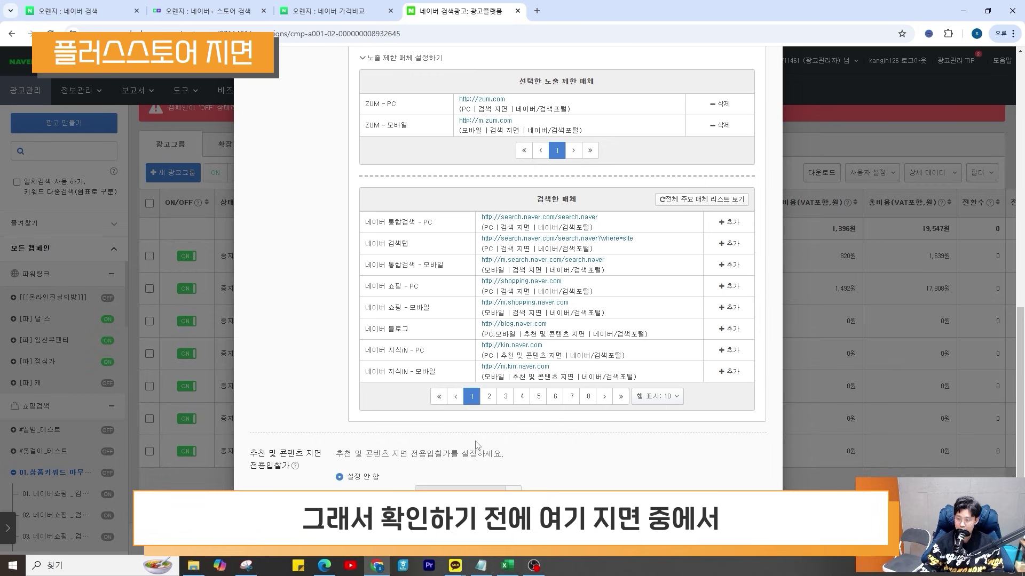
left_click(671, 405)
left_click(648, 470)
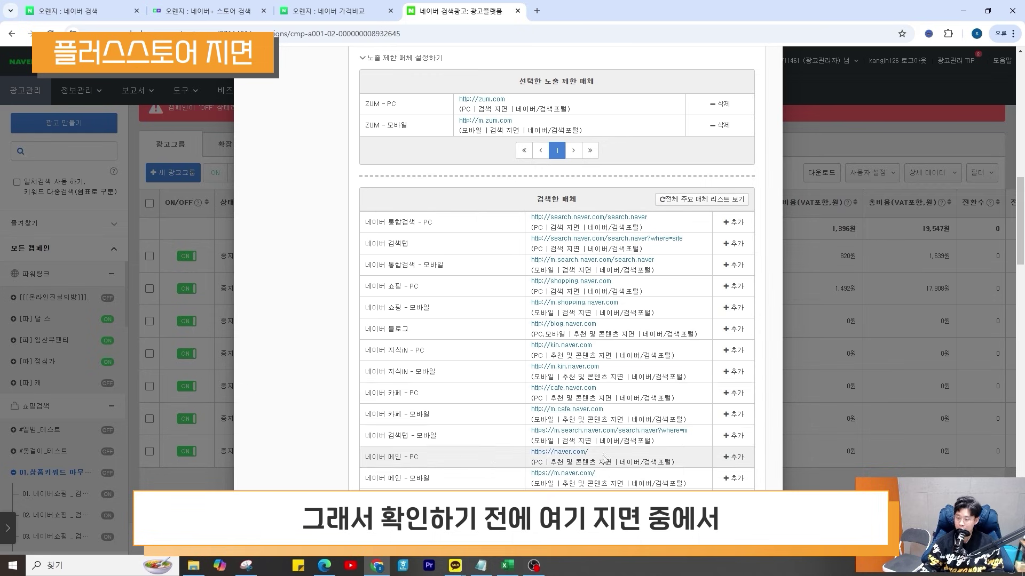
scroll(353, 426, "up", 15)
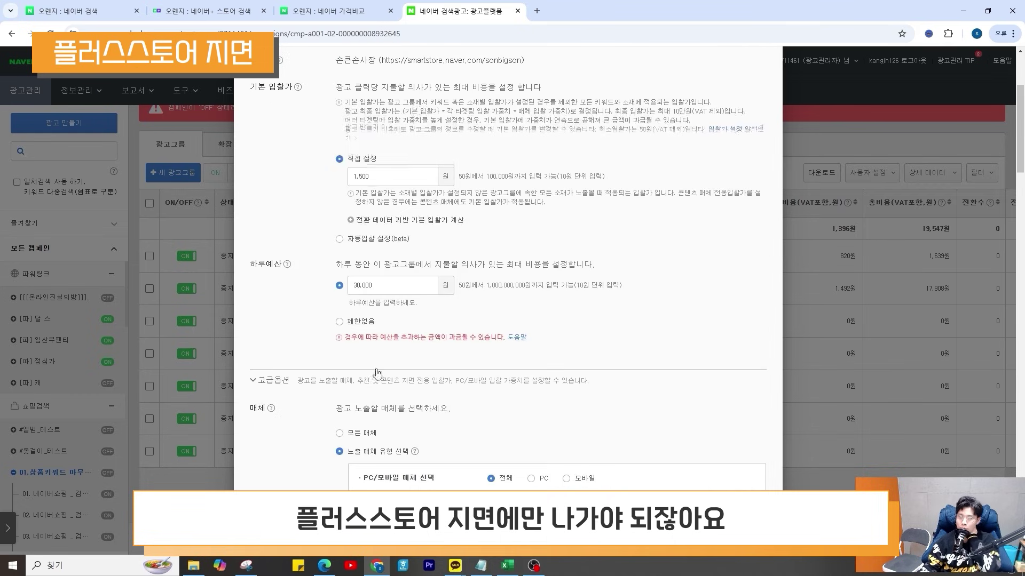
scroll(464, 264, "down", 15)
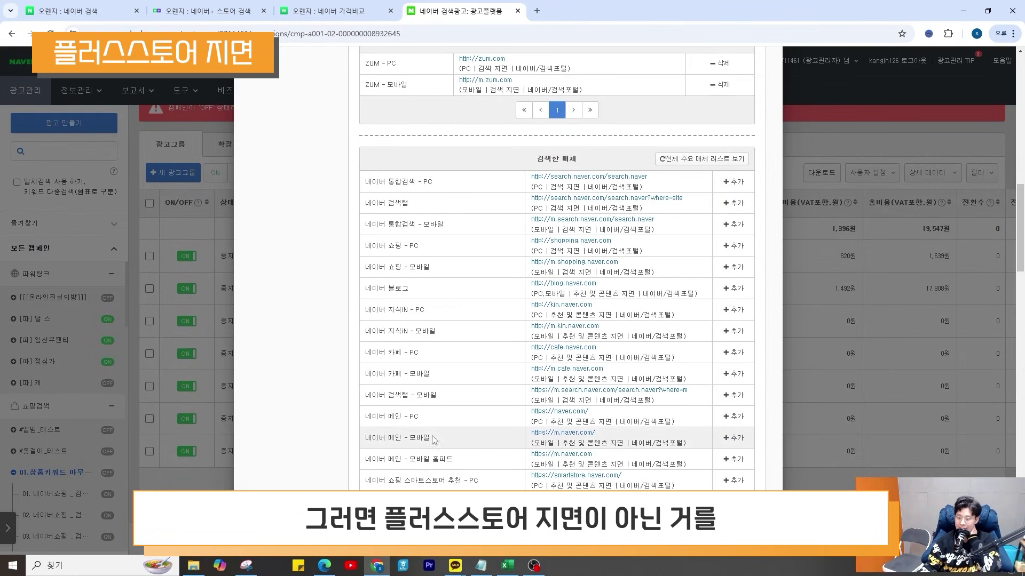
scroll(433, 440, "down", 2)
scroll(457, 277, "up", 1)
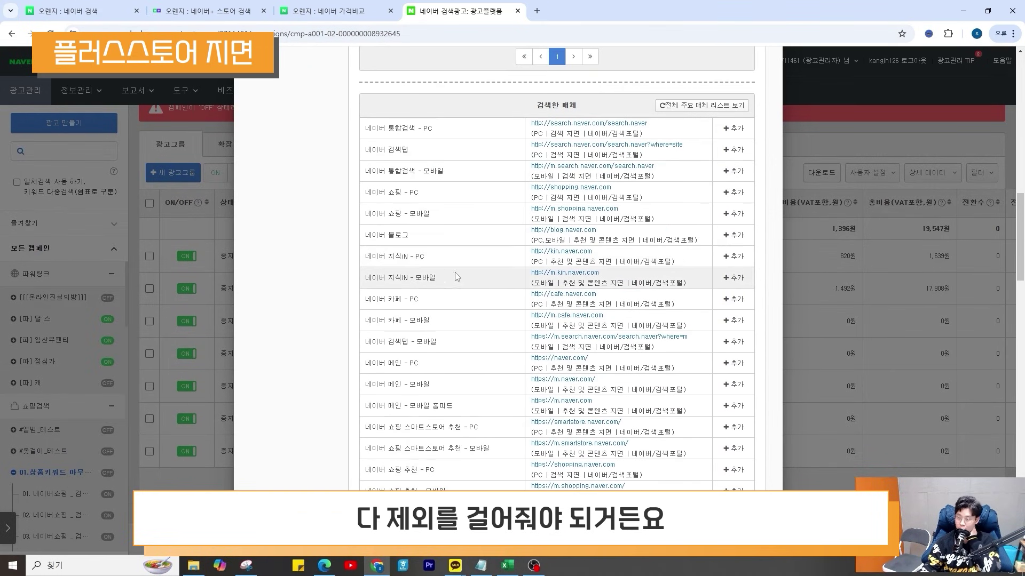
scroll(645, 178, "up", 2)
key("ctrl+f")
type("검색")
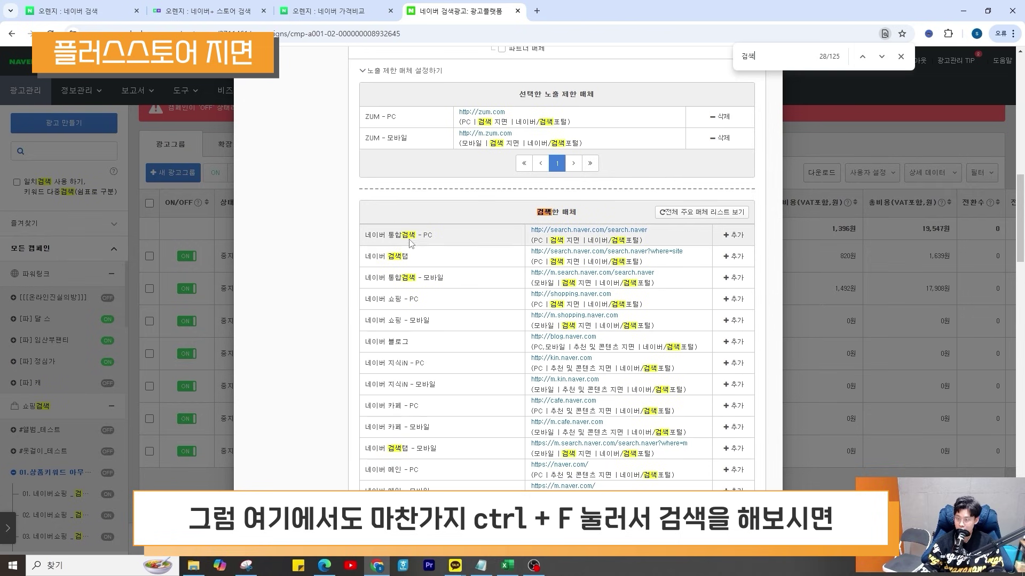
Add 네이버 통합검색, 네이버 검색탭 and 네이버 쇼핑, each for PC and 모바일, to the group's restricted media
left_click(736, 241)
left_click(733, 238)
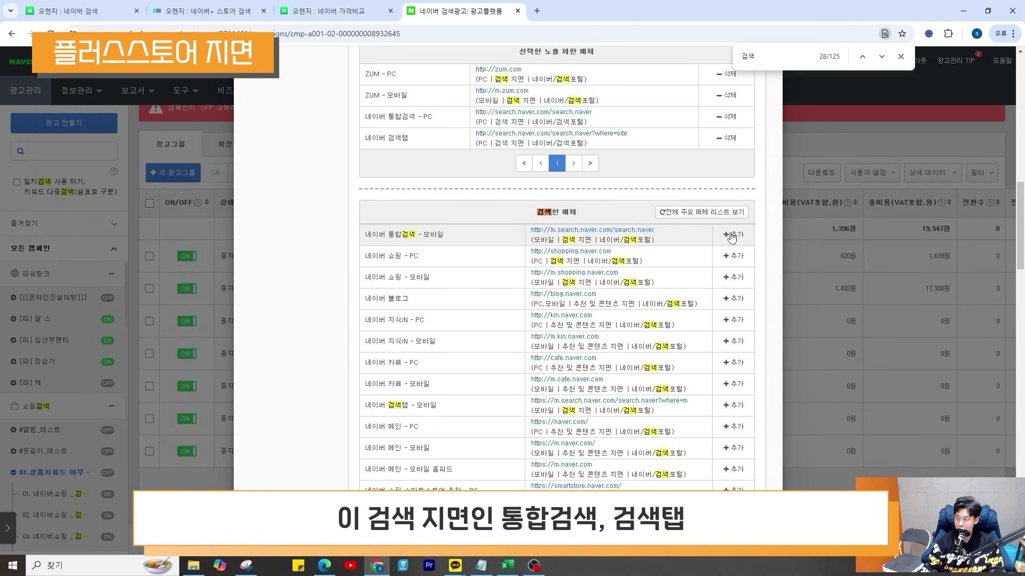
left_click(735, 238)
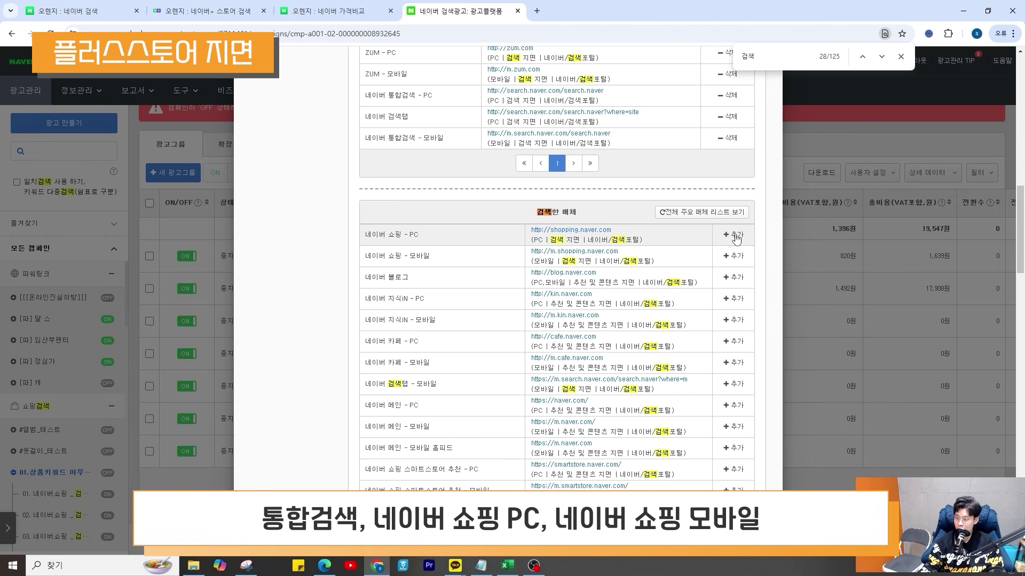
left_click(736, 238)
left_click(736, 237)
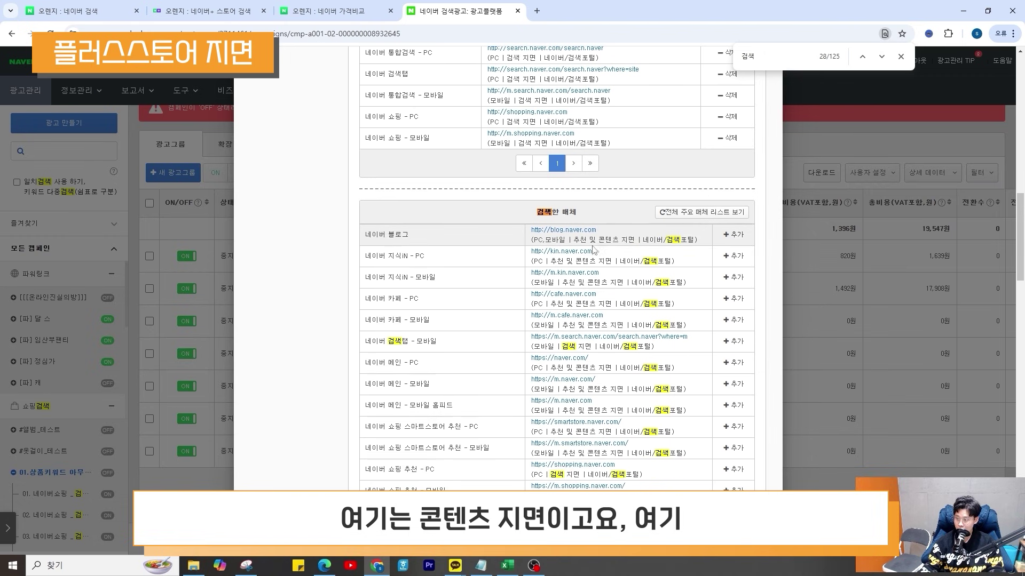
left_click(735, 341)
Restrict 네이버 쇼핑 추천 and 네이버 통합검색 추천 for PC and 모바일, plus 통합검색 스마트블록 - 모바일 and 패션 추천 - 모바일
scroll(626, 347, "down", 2)
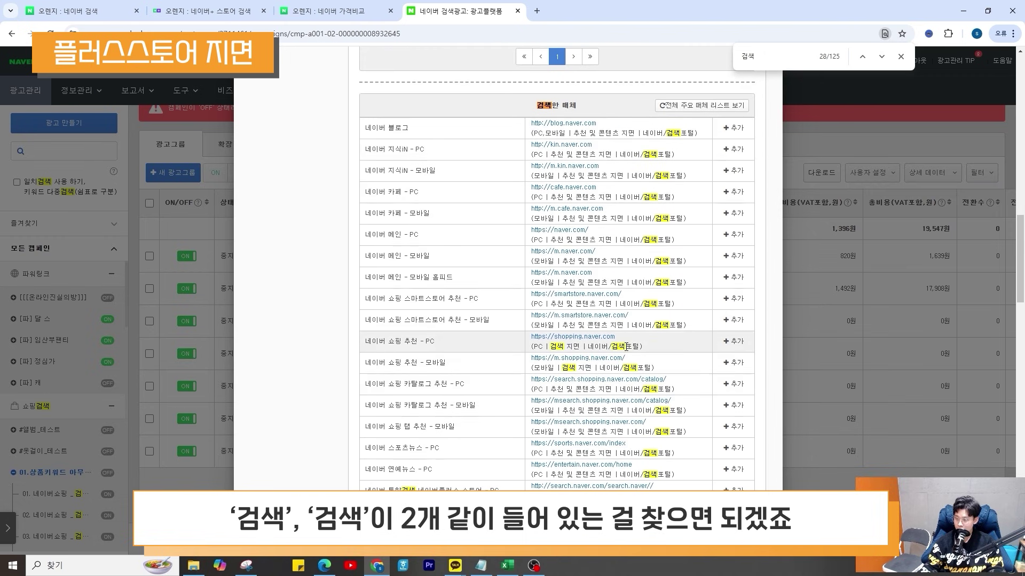
left_click(737, 341)
left_click(737, 341)
scroll(587, 330, "down", 3)
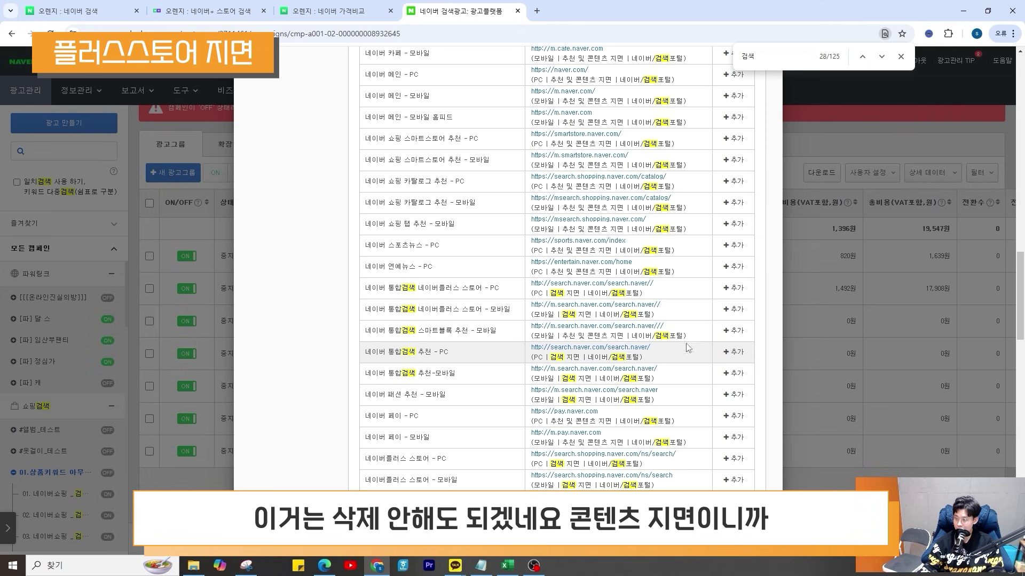
left_click(737, 330)
left_click(736, 330)
left_click_drag(386, 331, 514, 356)
left_click(737, 332)
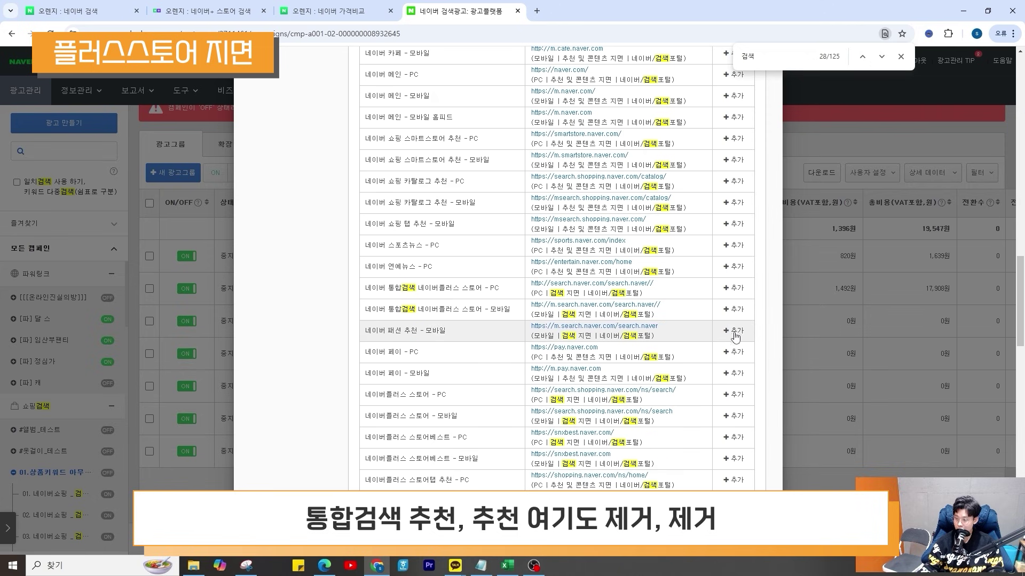
left_click(733, 332)
Add 네이버플러스 스토어 - PC to the restricted media and check the 네이버플러스 스토어 entries left in the media list
scroll(733, 267, "down", 2)
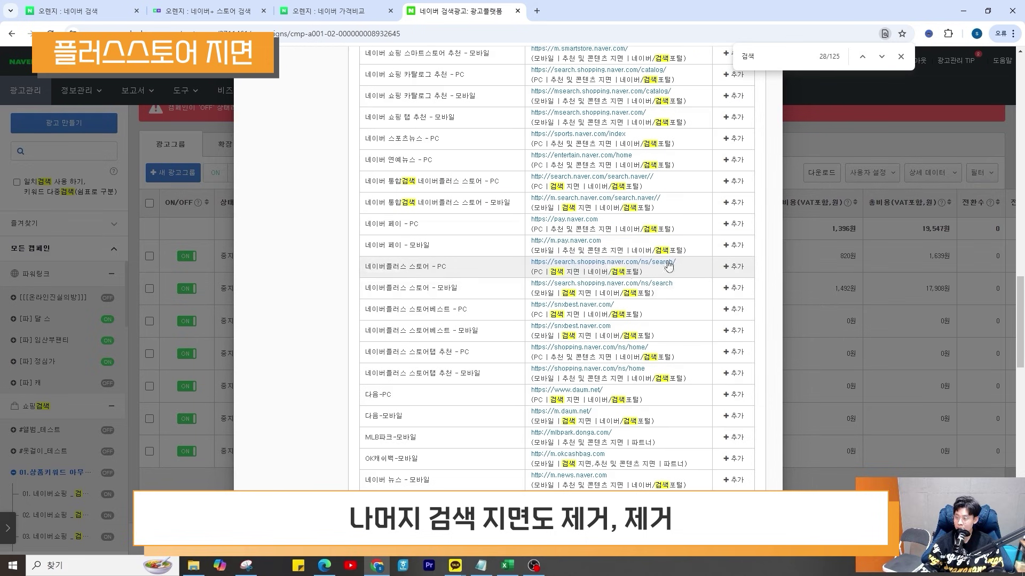
left_click(735, 266)
left_click_drag(379, 267, 472, 274)
left_click_drag(392, 288, 468, 294)
left_click_drag(409, 181, 475, 185)
left_click_drag(416, 203, 490, 204)
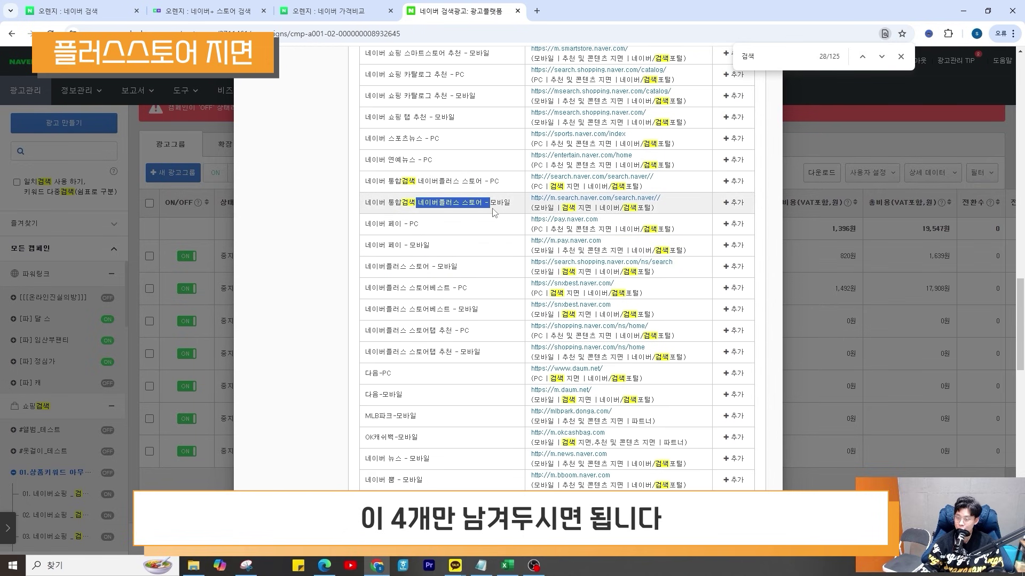
Check the 네이버플러스 스토어 search entries to keep and take 네이버플러스 스토어 - PC back out of the restricted media
left_click_drag(410, 181, 500, 184)
left_click_drag(438, 203, 510, 204)
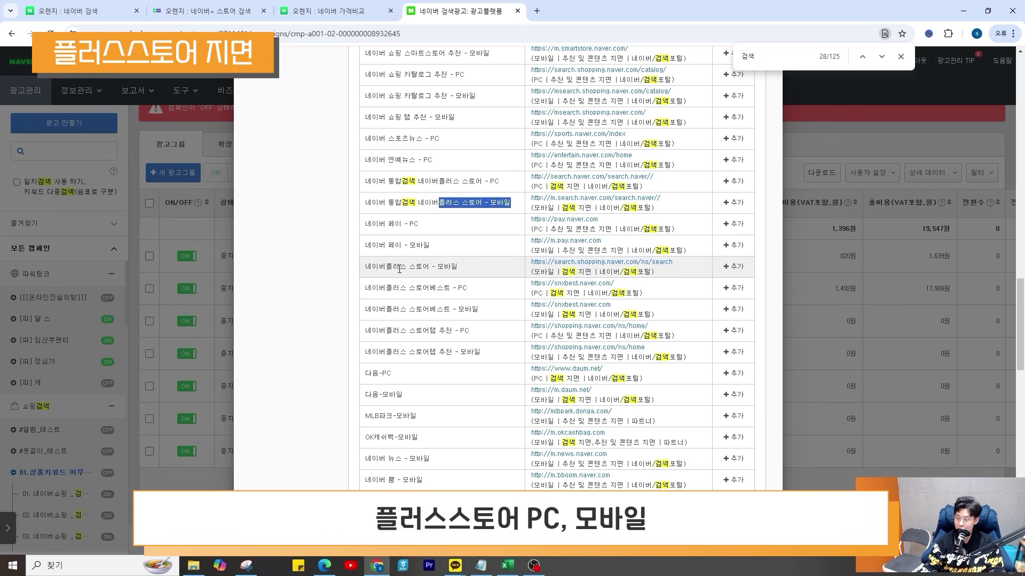
left_click_drag(400, 267, 458, 268)
left_click_drag(379, 288, 467, 291)
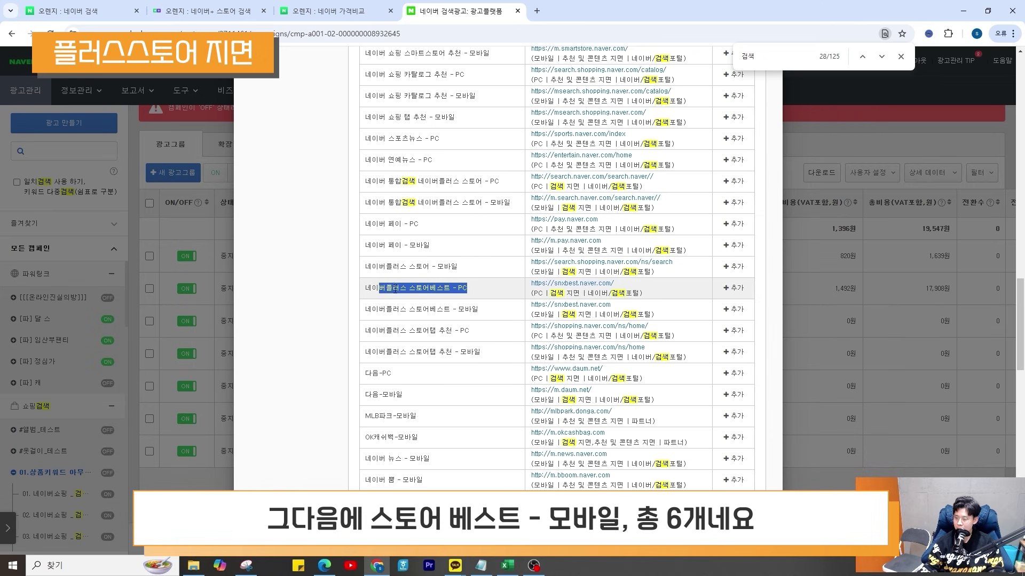
left_click_drag(386, 310, 464, 316)
left_click(477, 316)
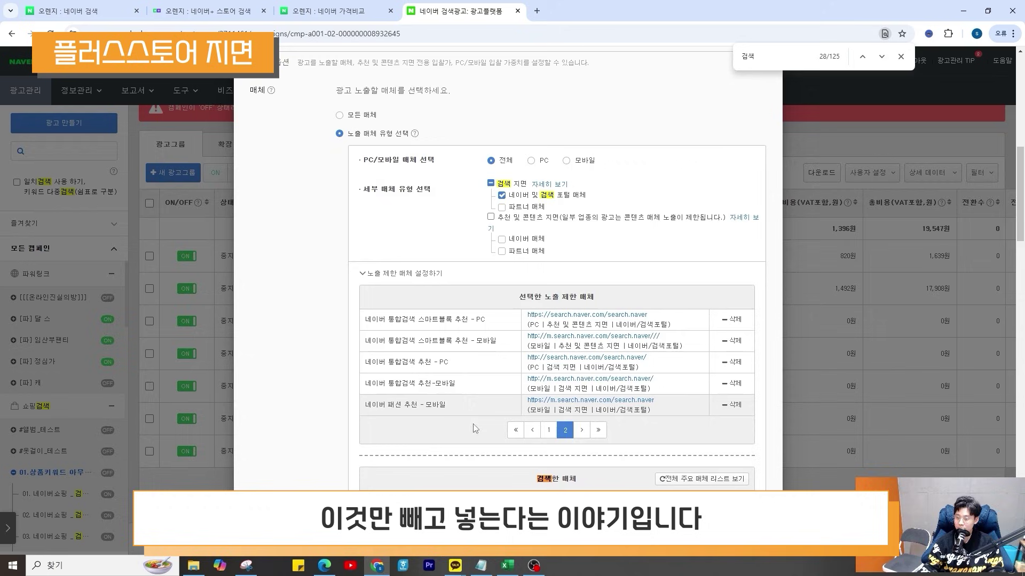
scroll(475, 428, "down", 15)
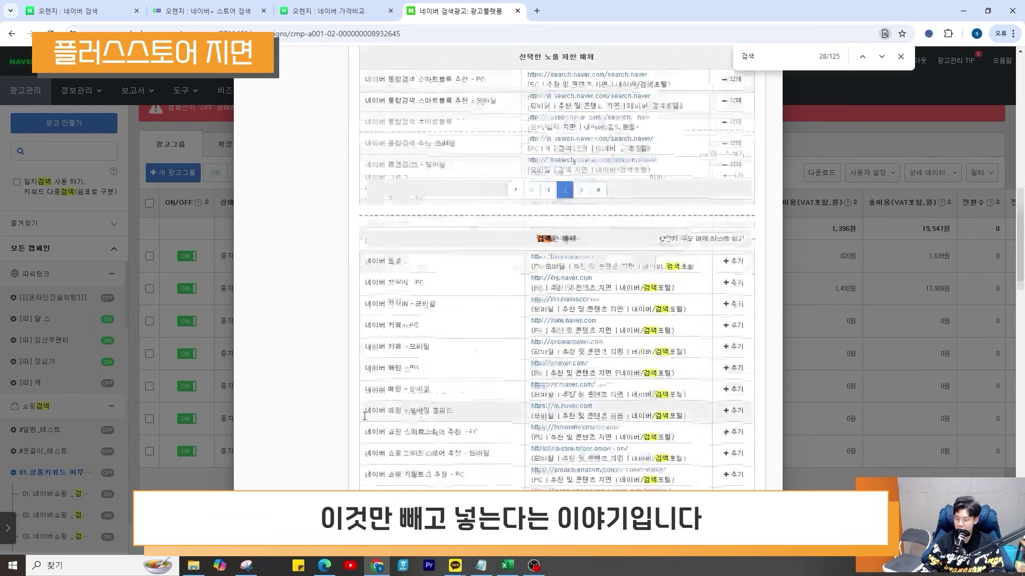
scroll(503, 309, "down", 3)
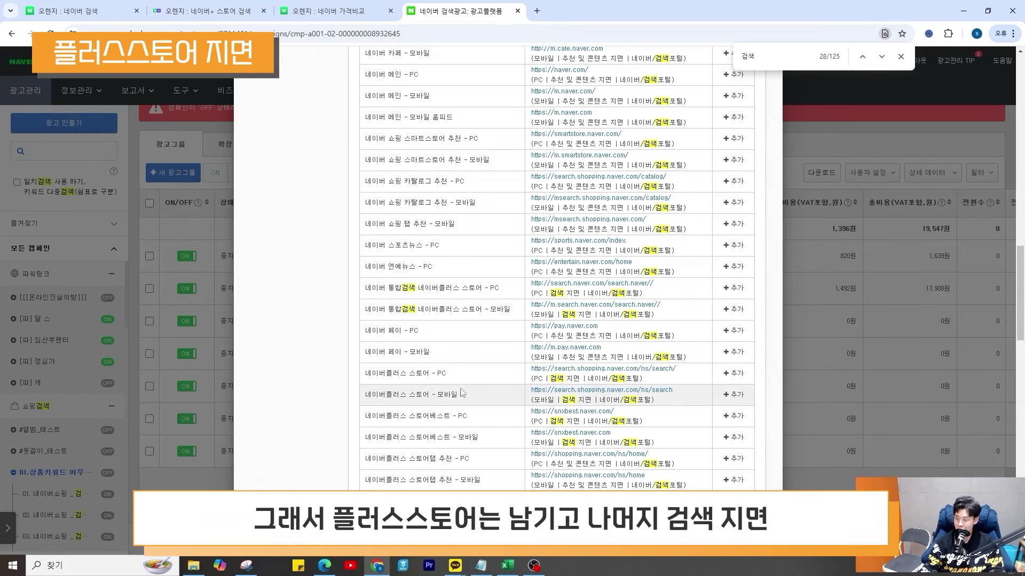
Add 다음-PC and 다음-모바일 to the restricted media and save the Plus Store ad group
left_click(733, 342)
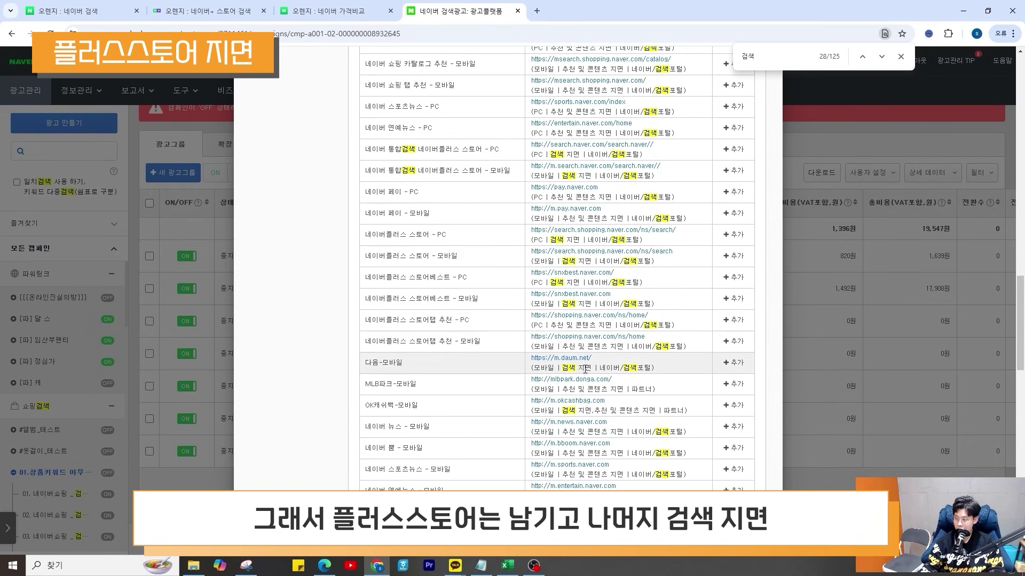
left_click(729, 365)
scroll(697, 225, "down", 5)
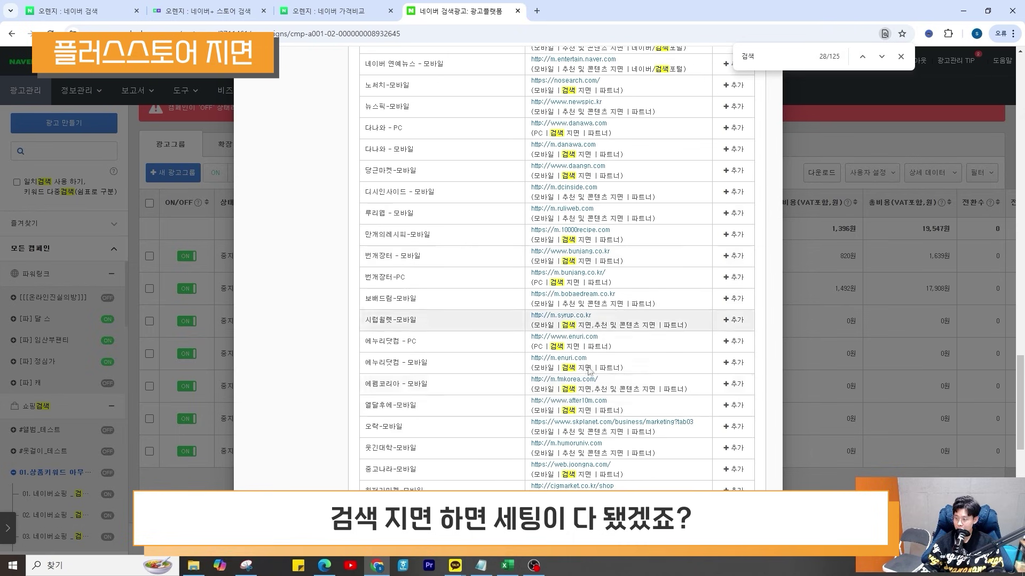
scroll(669, 208, "down", 10)
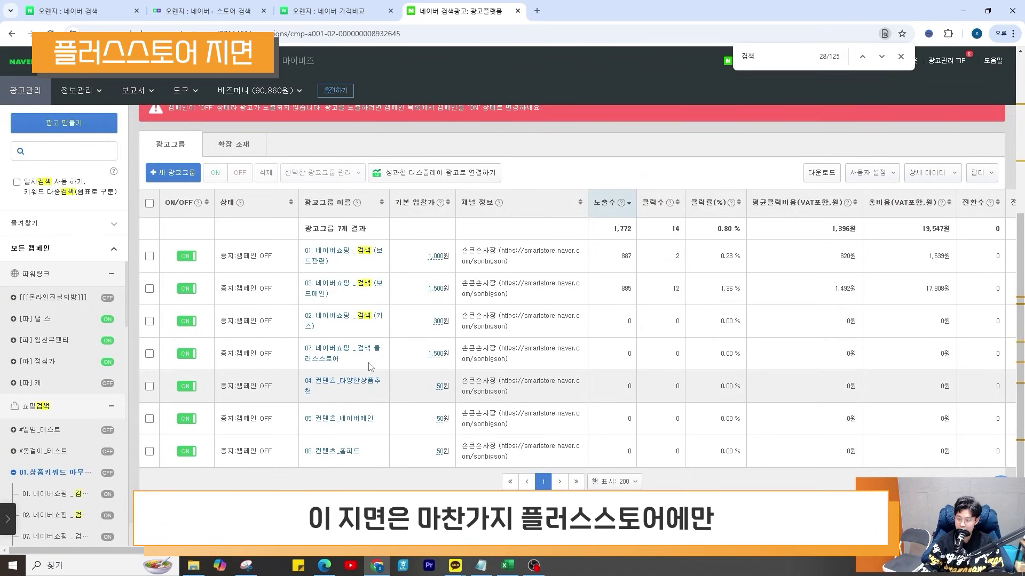
Compare ad groups 07 and 03 in the list and open 03. 네이버쇼핑 _ 검색 (보드메인) for editing
left_click_drag(370, 366, 300, 352)
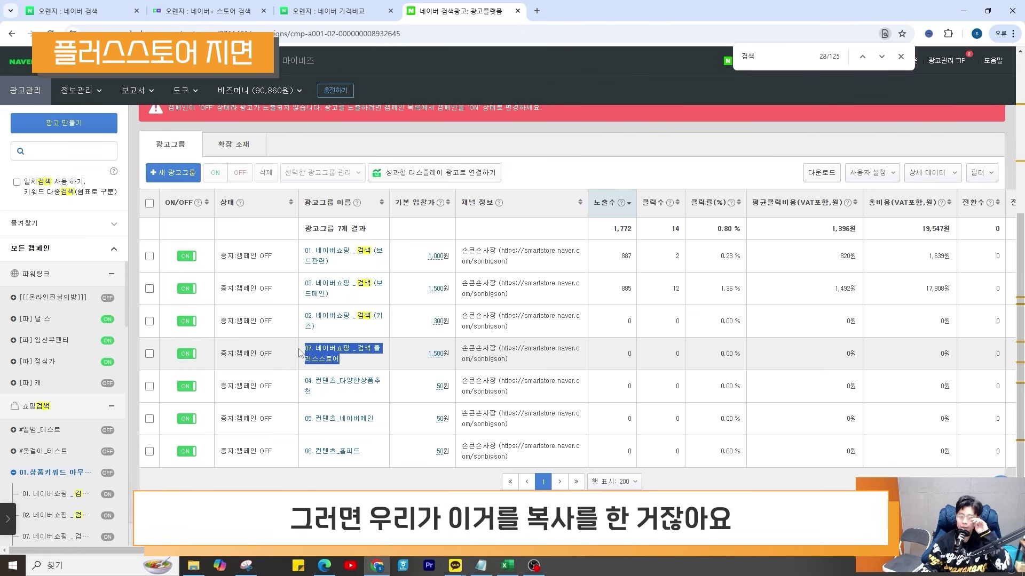
left_click_drag(330, 294, 285, 284)
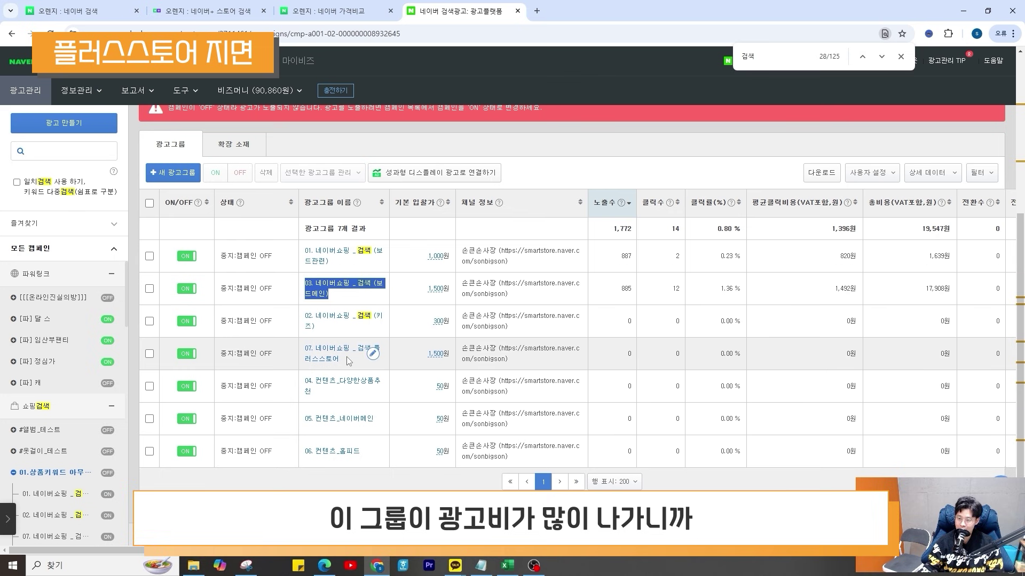
left_click_drag(347, 364, 292, 349)
triple_click(325, 294)
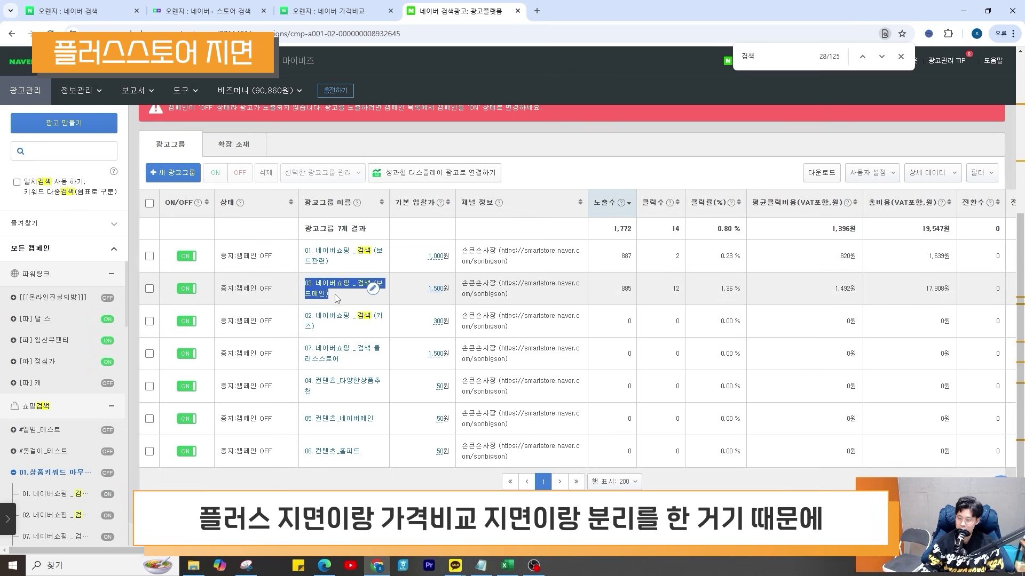
left_click(378, 292)
left_click(375, 291)
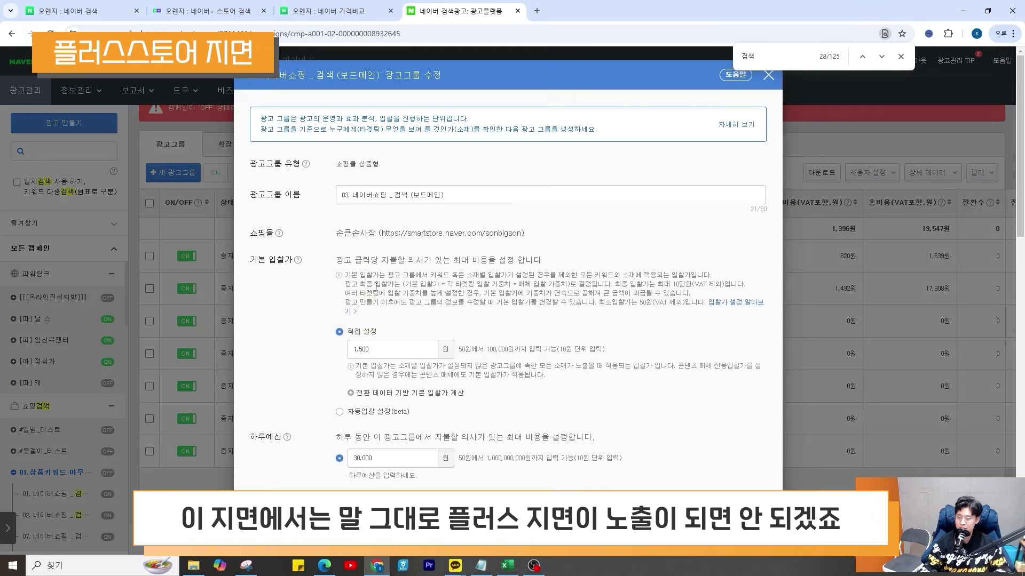
Show more media per page in group 03's restricted media settings and search the page for 플러스
scroll(412, 349, "down", 10)
scroll(412, 348, "down", 5)
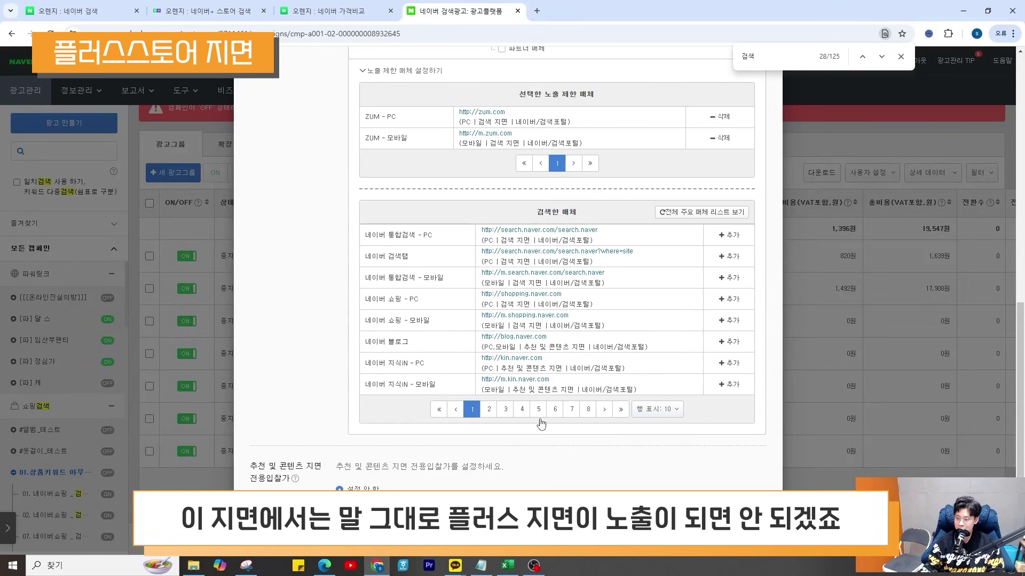
left_click(658, 410)
left_click(643, 478)
scroll(523, 346, "down", 4)
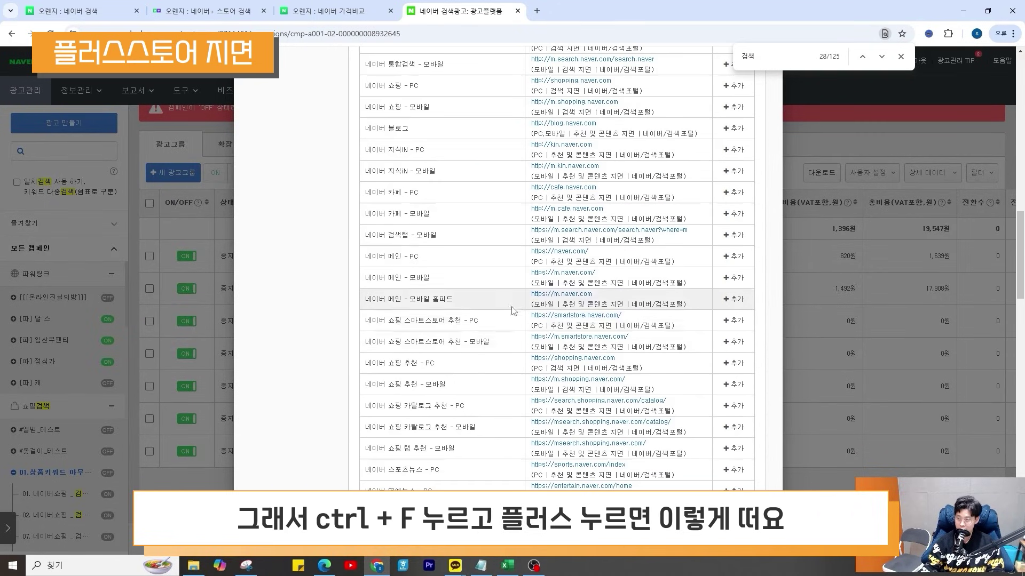
scroll(523, 345, "up", 3)
key("ctrl+f")
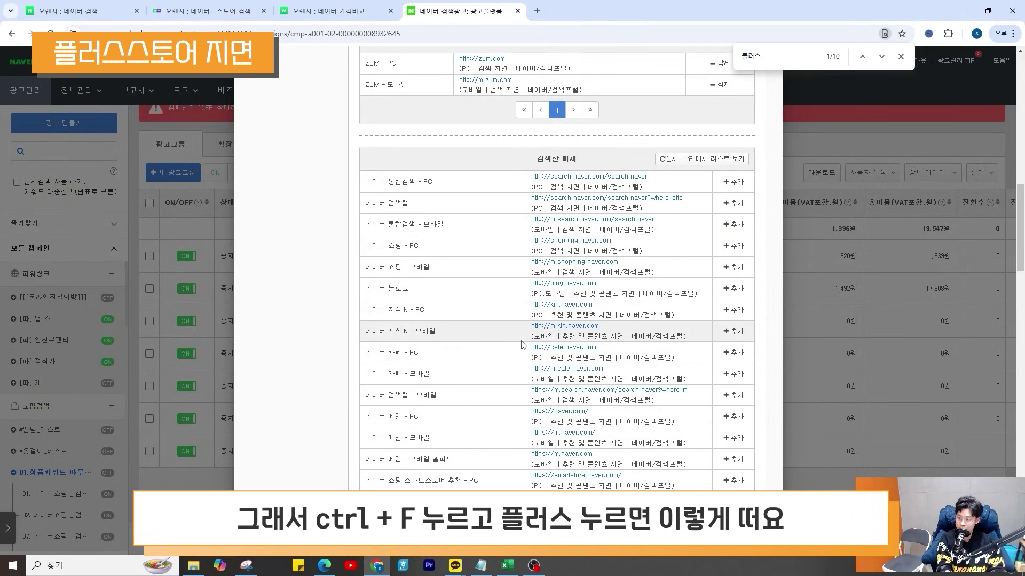
key("Return")
key("Return")
key("Return")
scroll(522, 346, "down", 3)
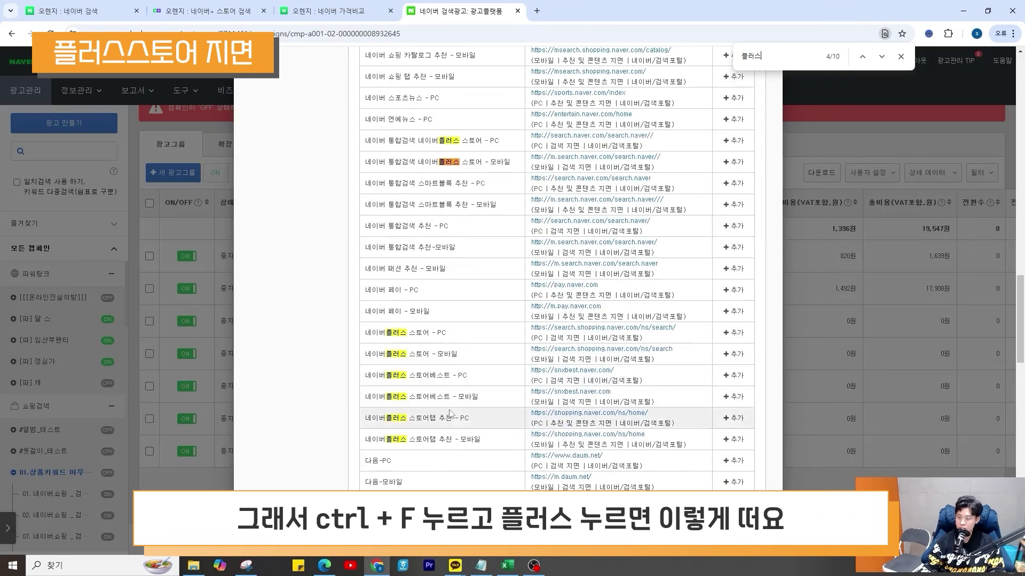
Restrict 통합검색 네이버플러스 스토어, 네이버플러스 스토어, 스토어베스트 and 스토어탭 추천 for PC and 모바일, and save ad group 03
left_click(737, 142)
left_click(736, 143)
left_click(737, 314)
left_click(737, 315)
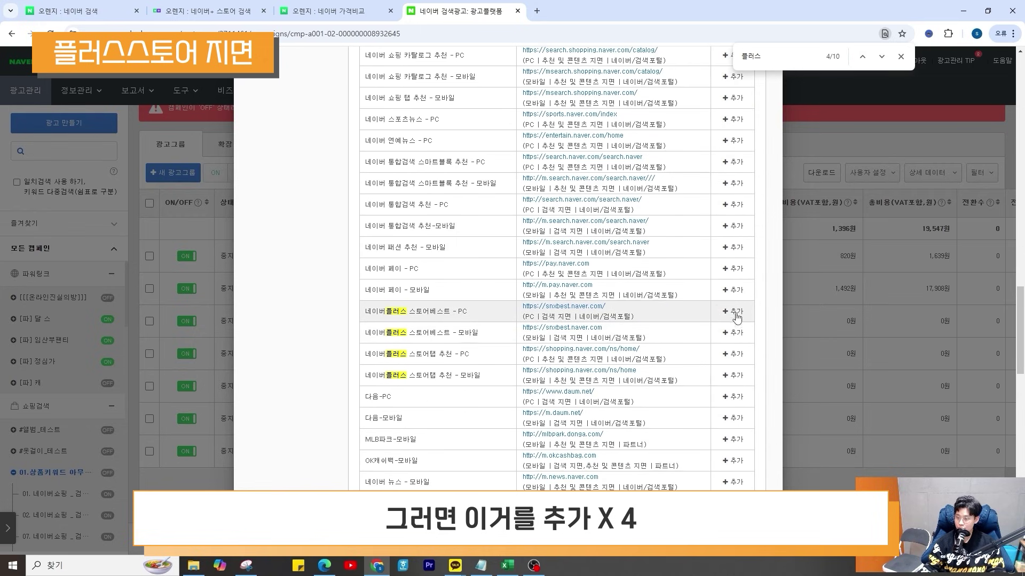
left_click(737, 314)
left_click(737, 314)
left_click(736, 313)
left_click(736, 314)
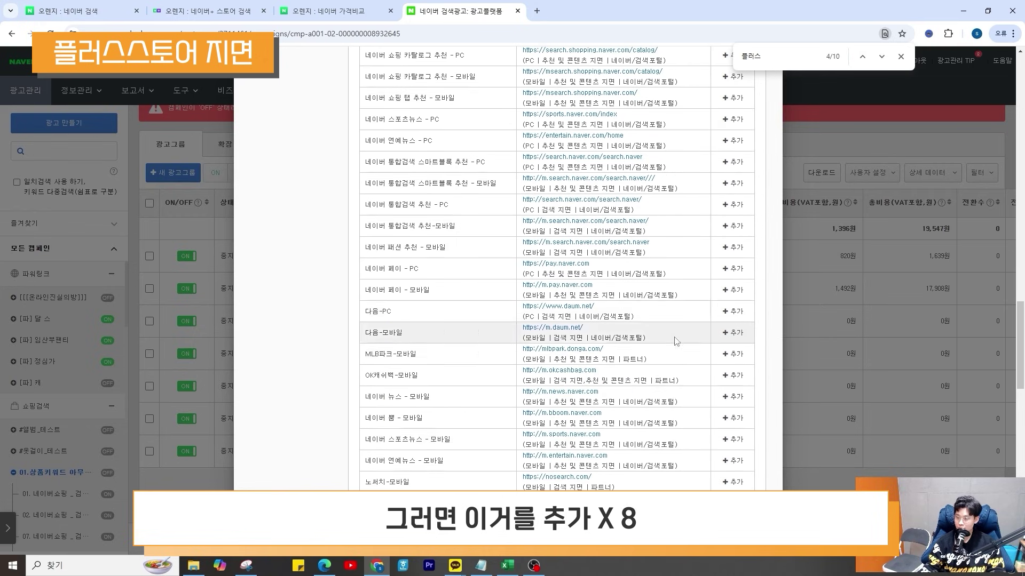
scroll(348, 399, "down", 10)
scroll(348, 399, "down", 7)
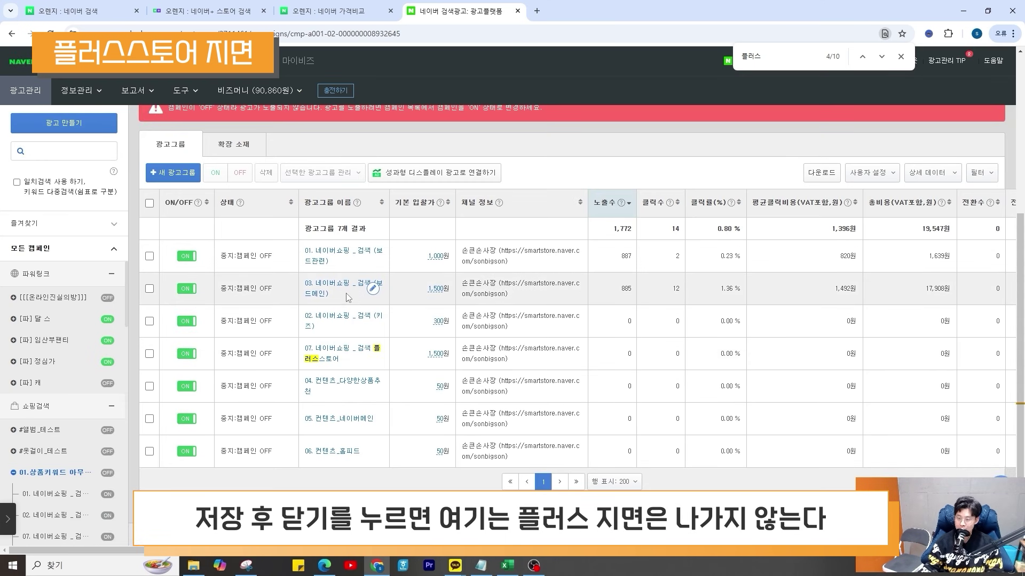
Switch to the Notepad file 2025년 네이버 광고 세팅 및 운영 and save it
left_click_drag(350, 298, 294, 286)
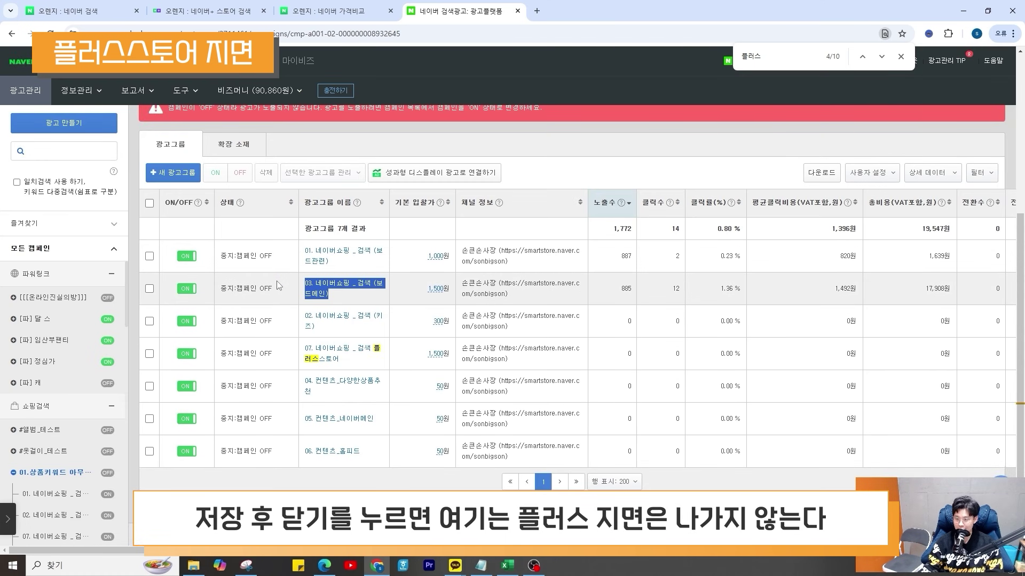
left_click_drag(340, 359, 293, 351)
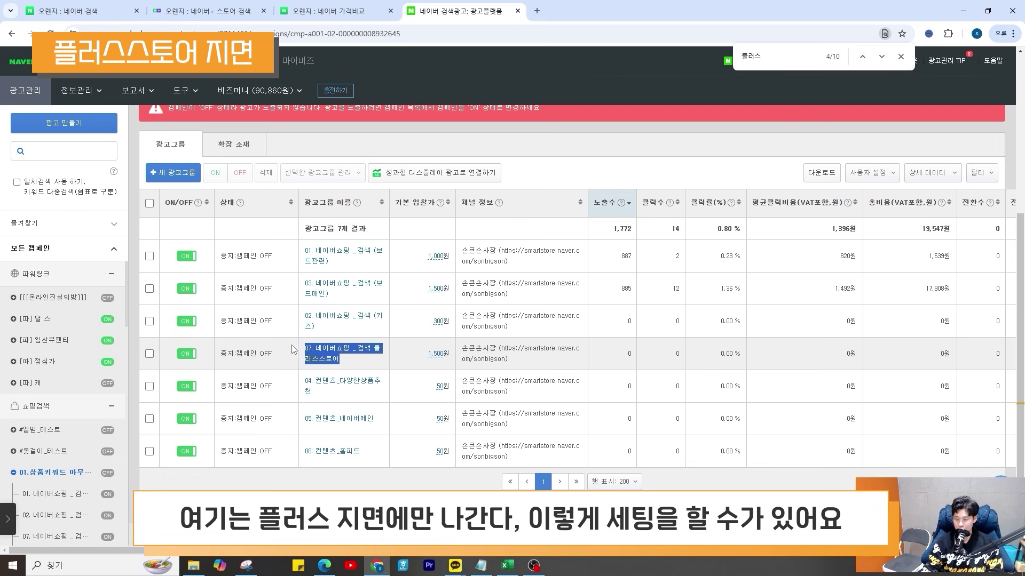
left_click(481, 565)
left_click(494, 270)
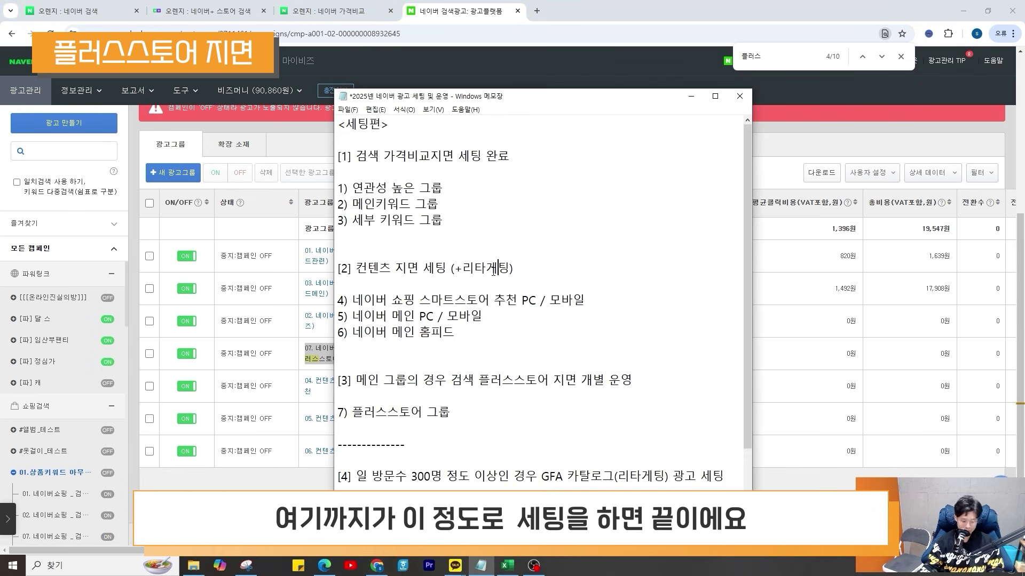
key("ctrl+s")
Review sections [1] to [4] of the 세팅편 notes, from the search placements to the GFA 카탈로그(리타게팅) ads
left_click(415, 172)
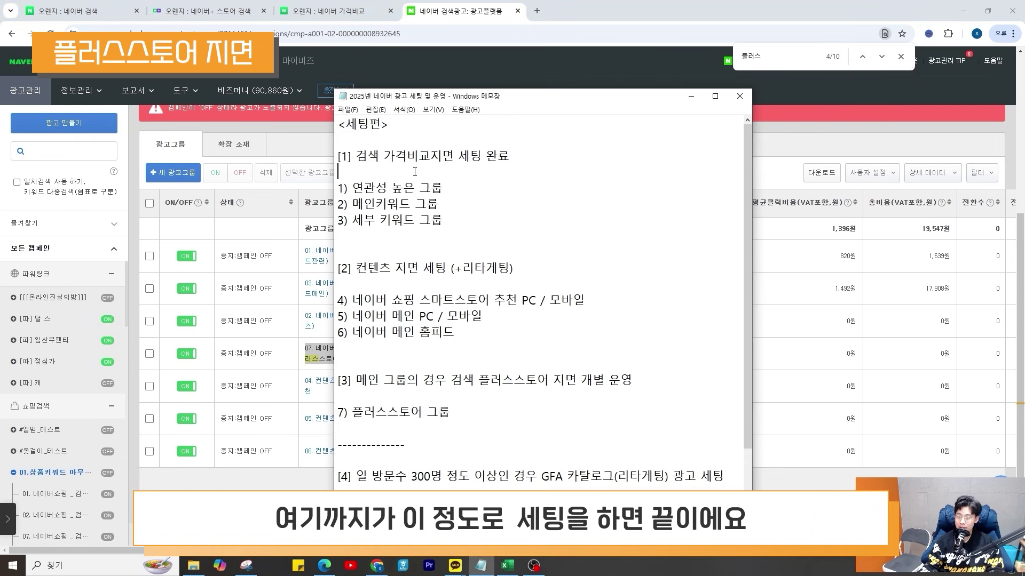
left_click_drag(527, 159, 348, 156)
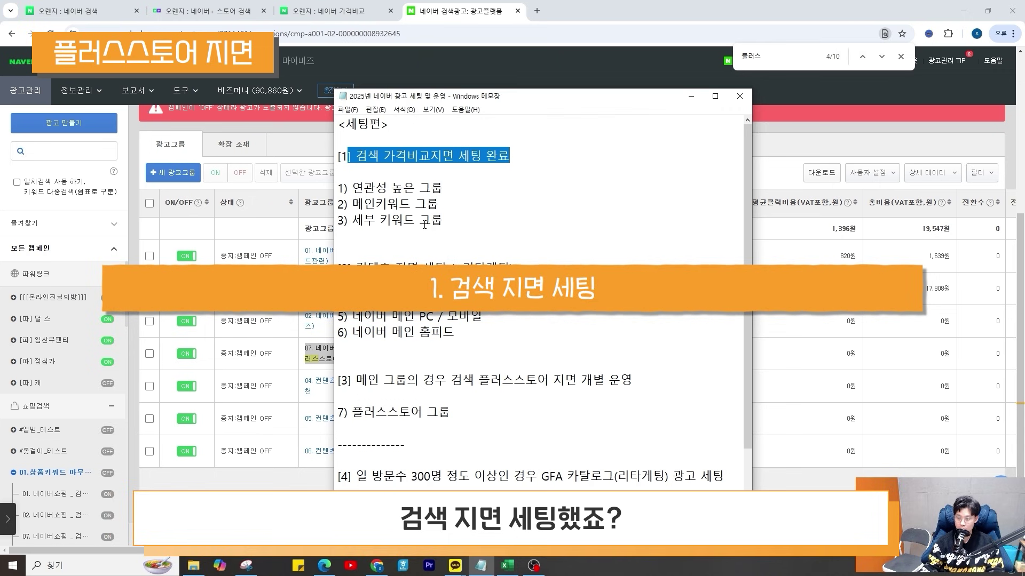
left_click_drag(356, 268, 514, 269)
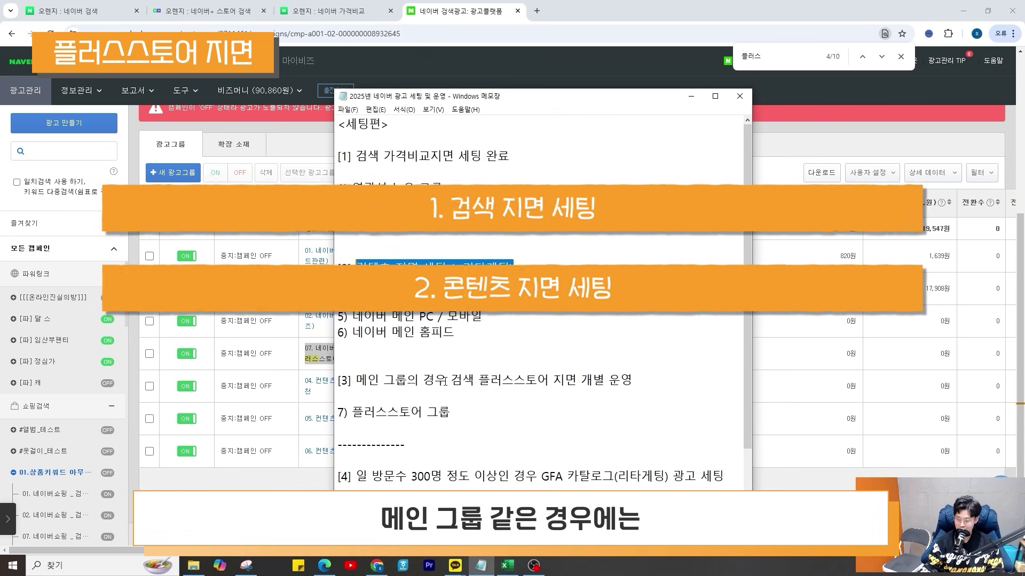
left_click_drag(640, 383, 394, 382)
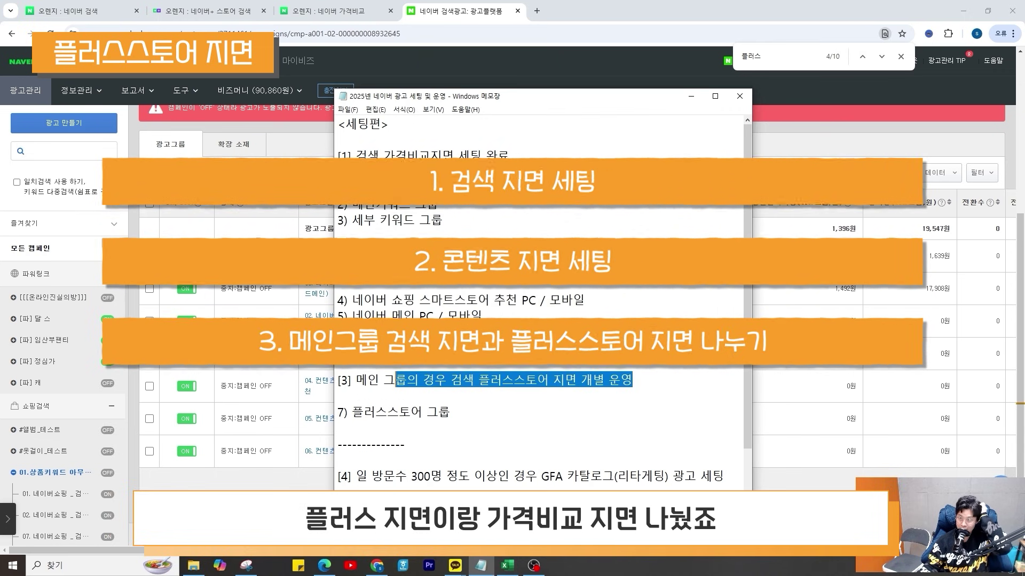
left_click_drag(514, 156, 370, 154)
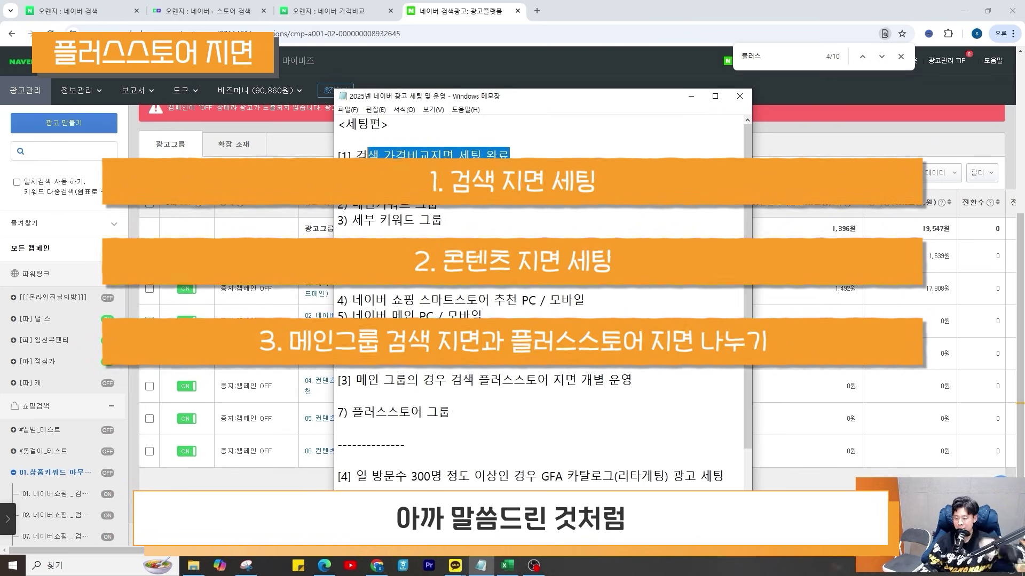
scroll(539, 299, "down", 2)
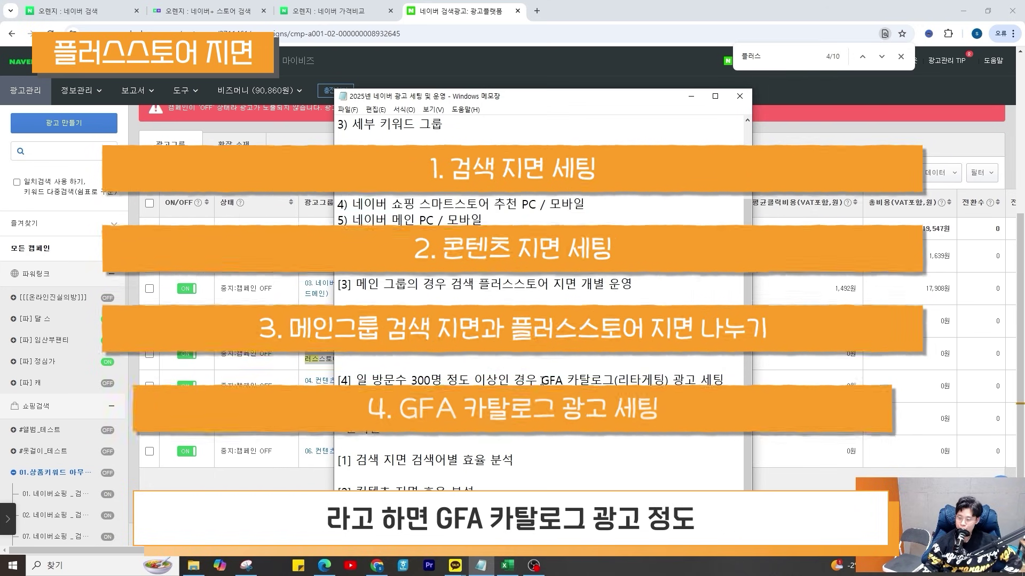
left_click_drag(541, 381, 618, 381)
left_click(697, 380)
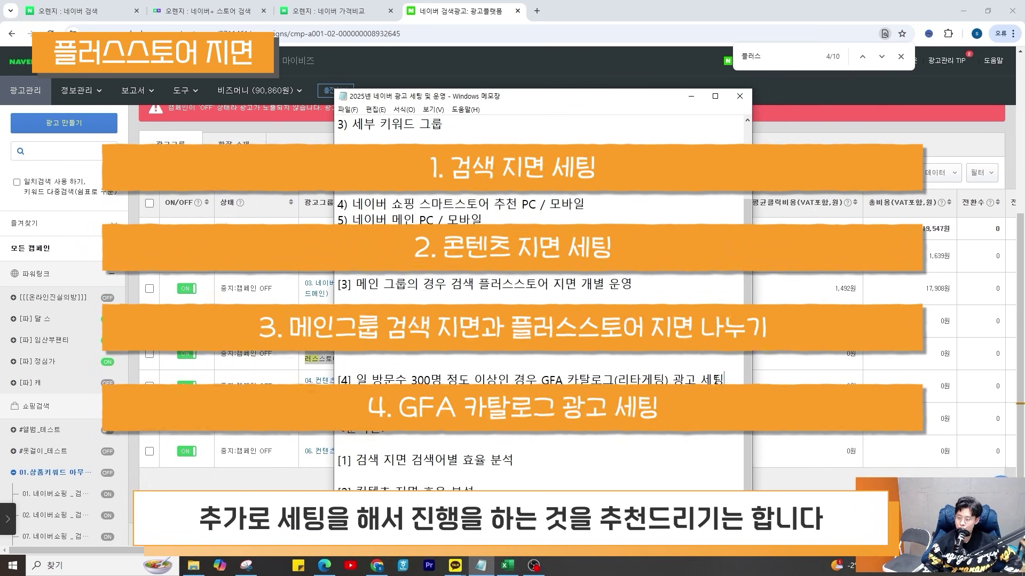
left_click_drag(727, 380, 368, 380)
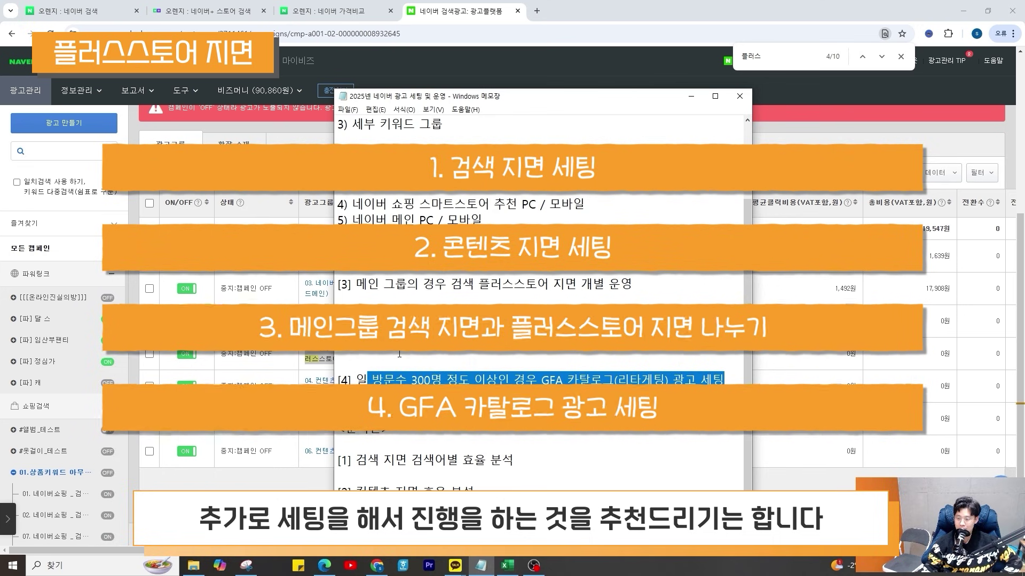
left_click_drag(541, 380, 723, 380)
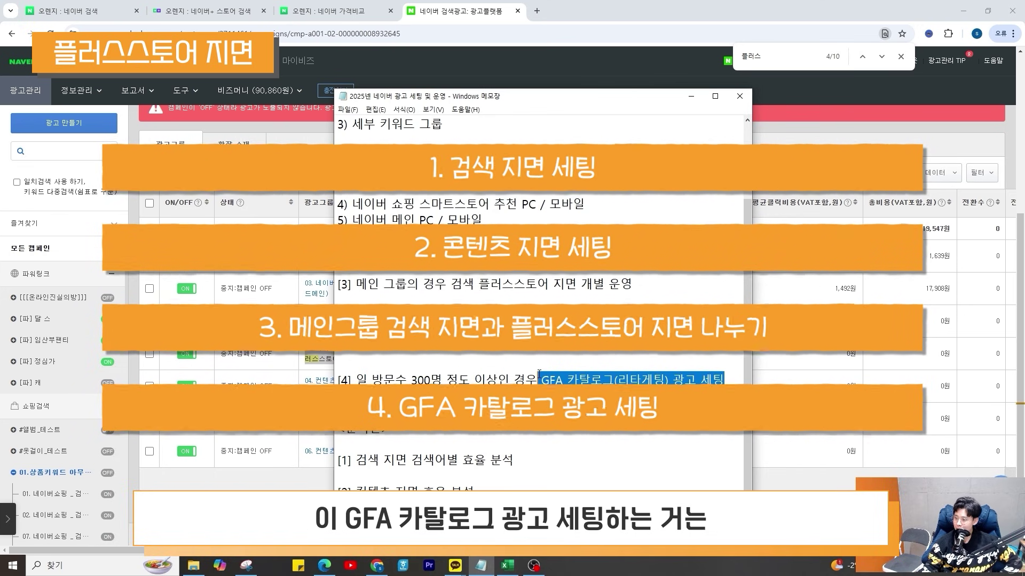
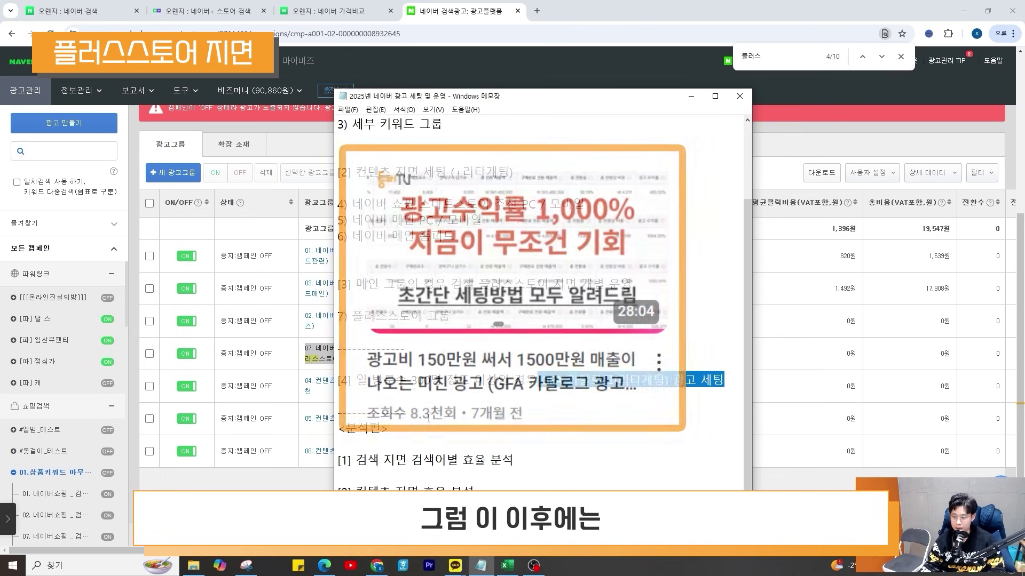
Insert a blank line above the <분석편> heading in the notes and go through the analysis items under it
key("Return")
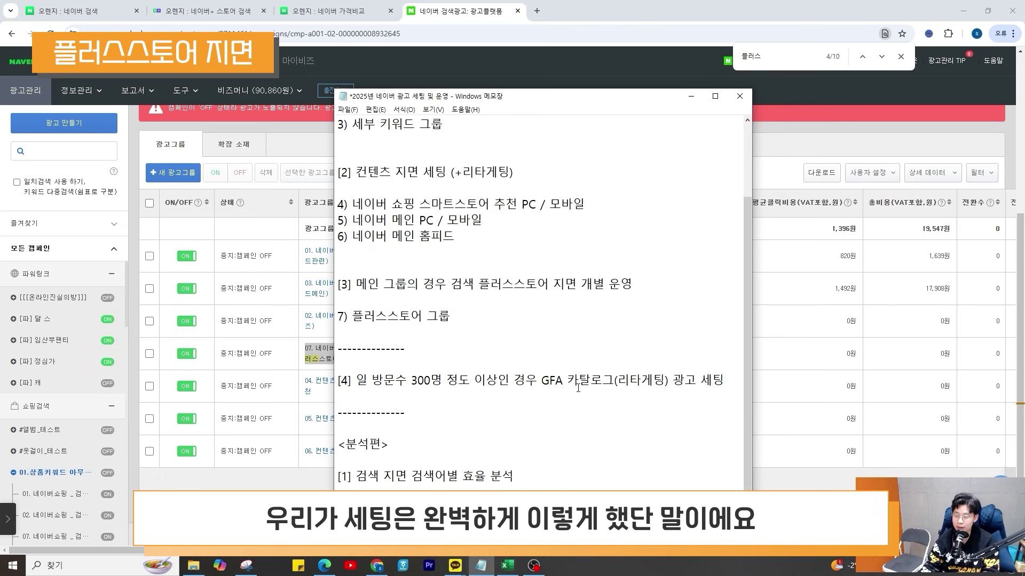
left_click_drag(727, 383, 276, 35)
left_click_drag(273, 113, 320, 159)
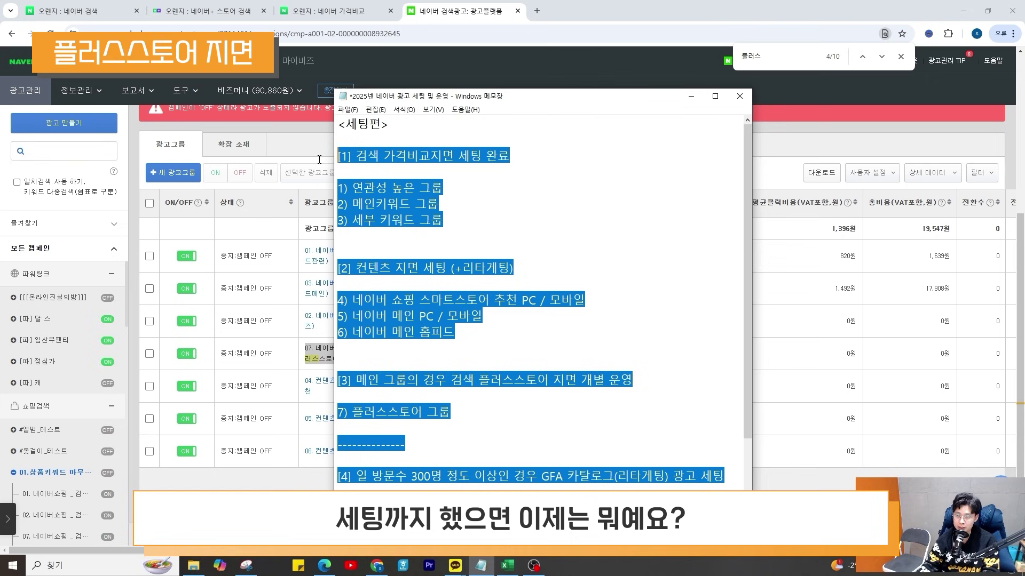
scroll(459, 396, "down", 2)
left_click(355, 267)
scroll(355, 267, "down", 2)
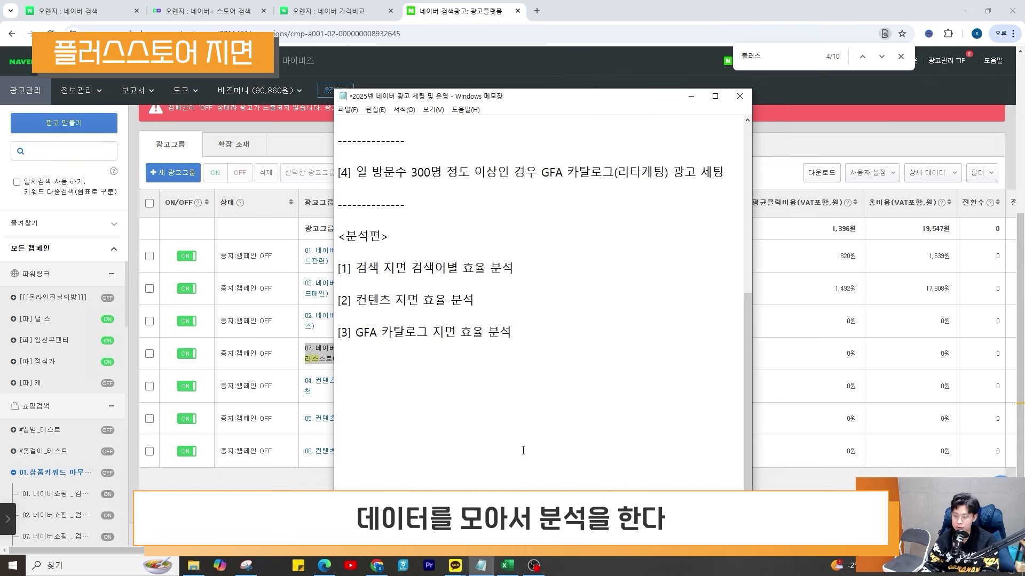
Open the excluded-keyword dialog of ad group 03. 네이버쇼핑 _ 검색 (보드메인) and go through its search terms for the past 30 days
left_click_drag(355, 267, 414, 269)
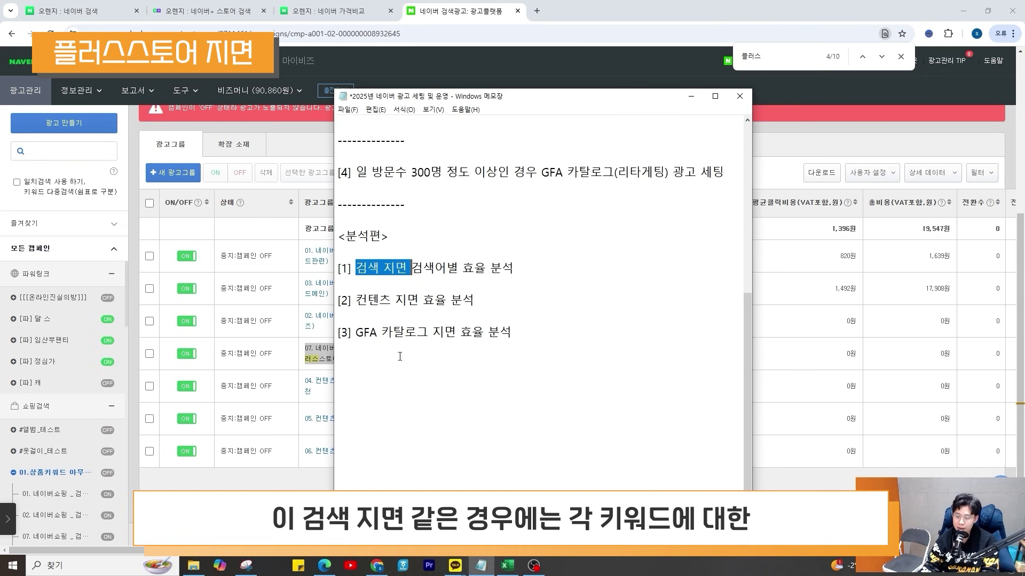
left_click(691, 97)
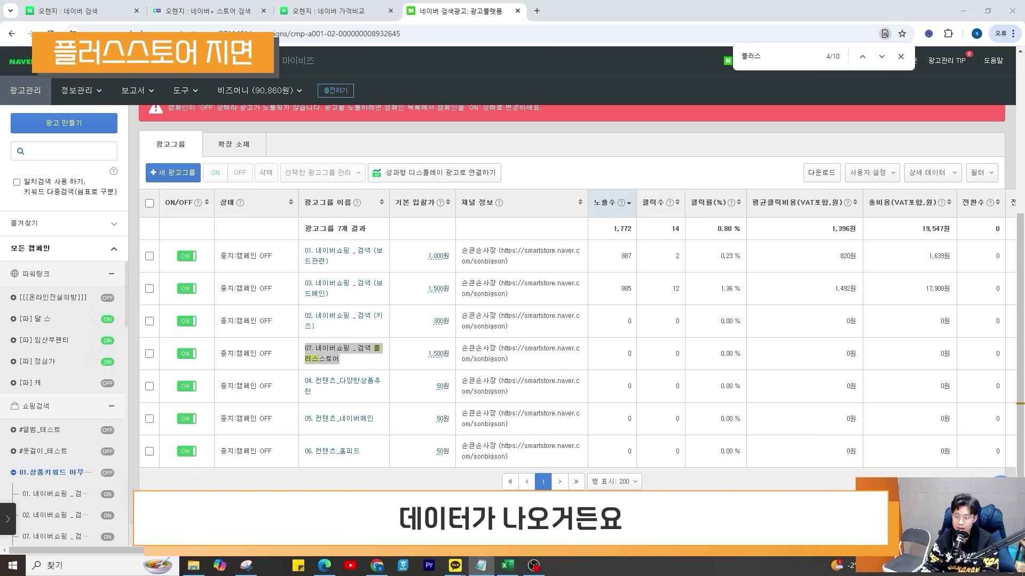
left_click(349, 285)
scroll(371, 361, "down", 3)
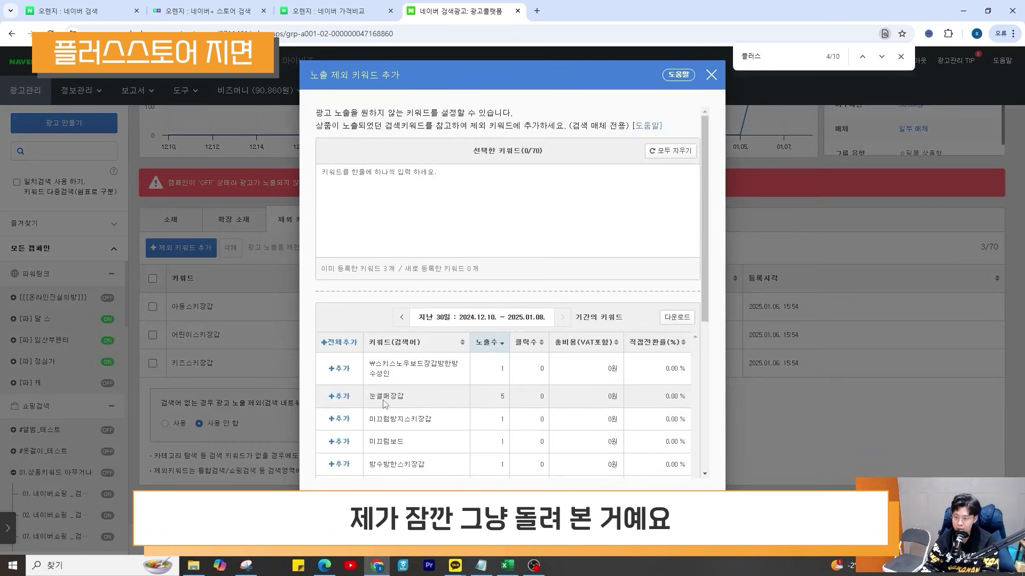
scroll(515, 459, "down", 5)
left_click(628, 396)
left_click(616, 370)
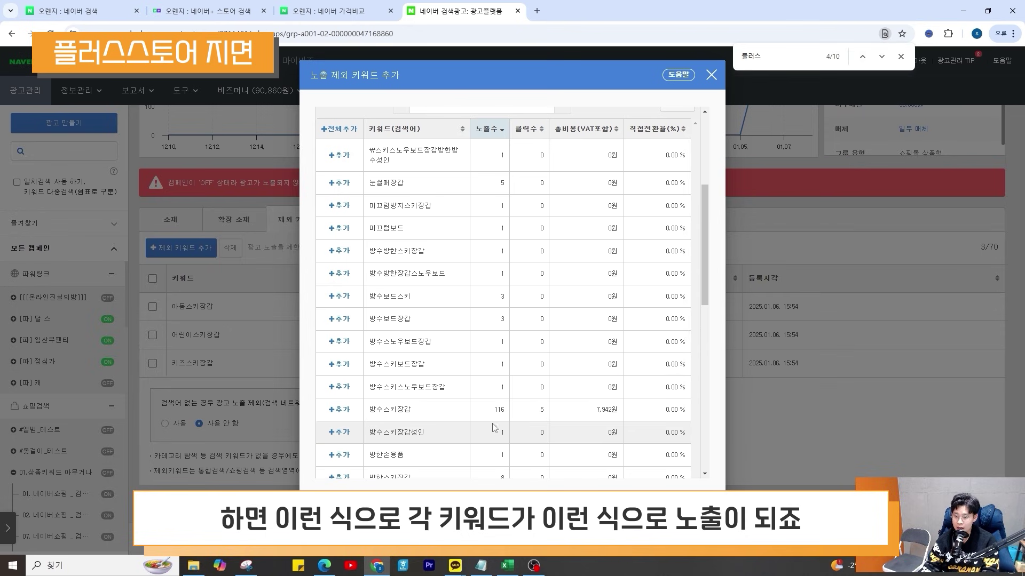
Sort the search terms by 노출수 in descending order and highlight them from the top of the list onward
scroll(493, 427, "up", 3)
left_click(490, 294)
left_click(488, 289)
left_click_drag(369, 310, 405, 373)
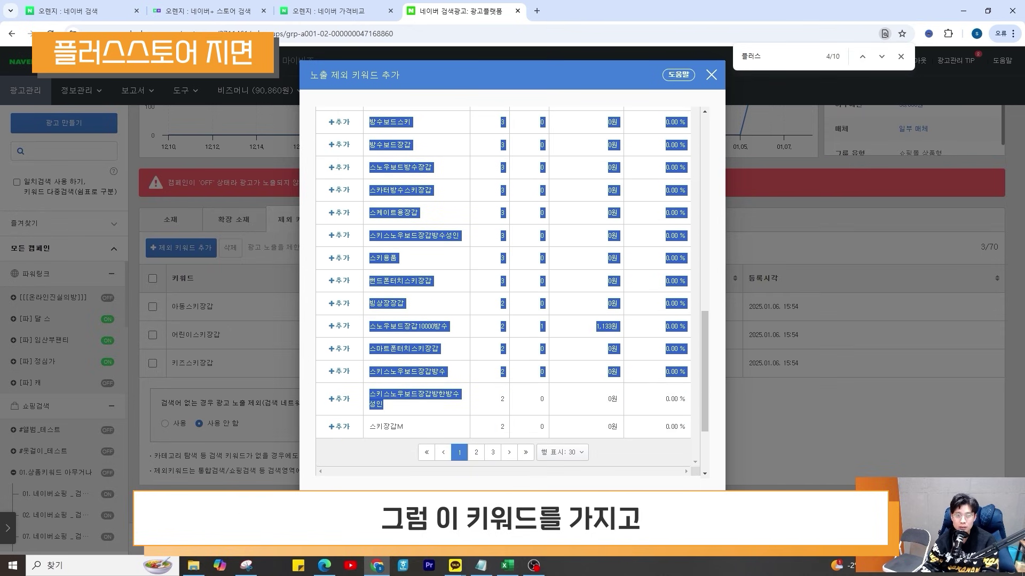
Switch to the Notepad notes and go through <분석편> items [1] to [3], from search terms to the content and GFA 카탈로그 placements
key("alt+Tab")
left_click_drag(227, 271, 334, 274)
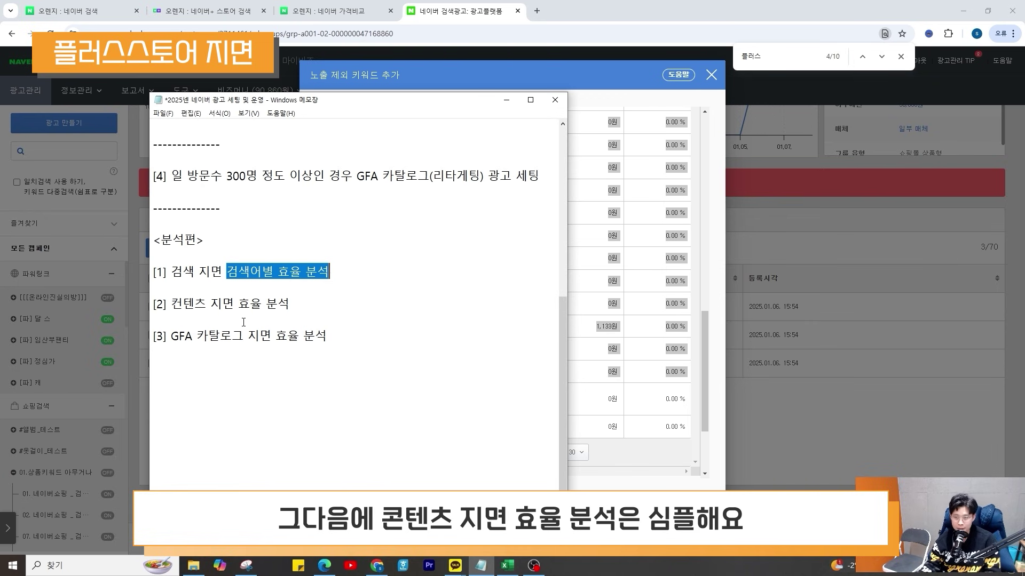
left_click_drag(290, 304, 155, 305)
left_click(303, 308)
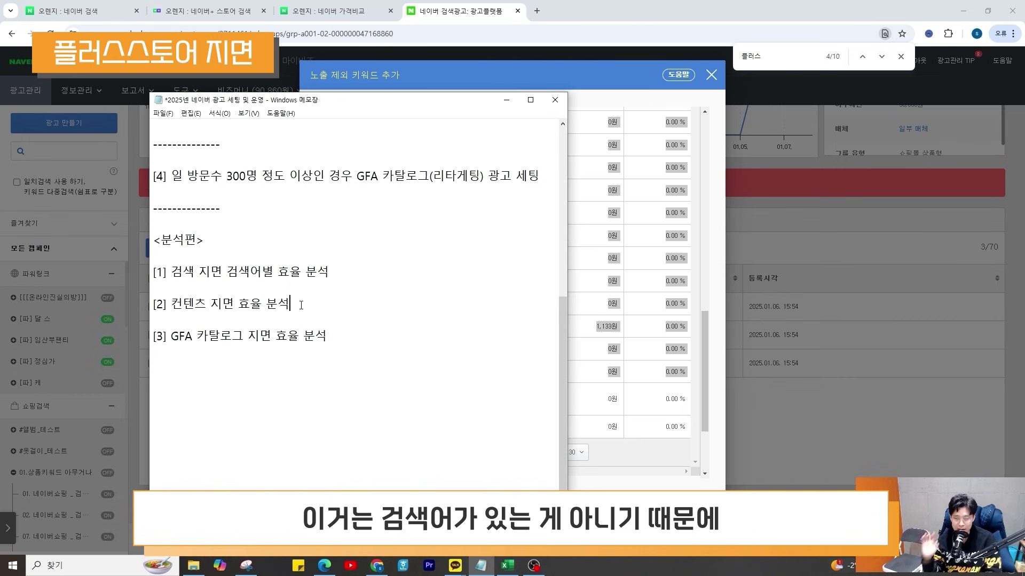
left_click_drag(183, 304, 281, 305)
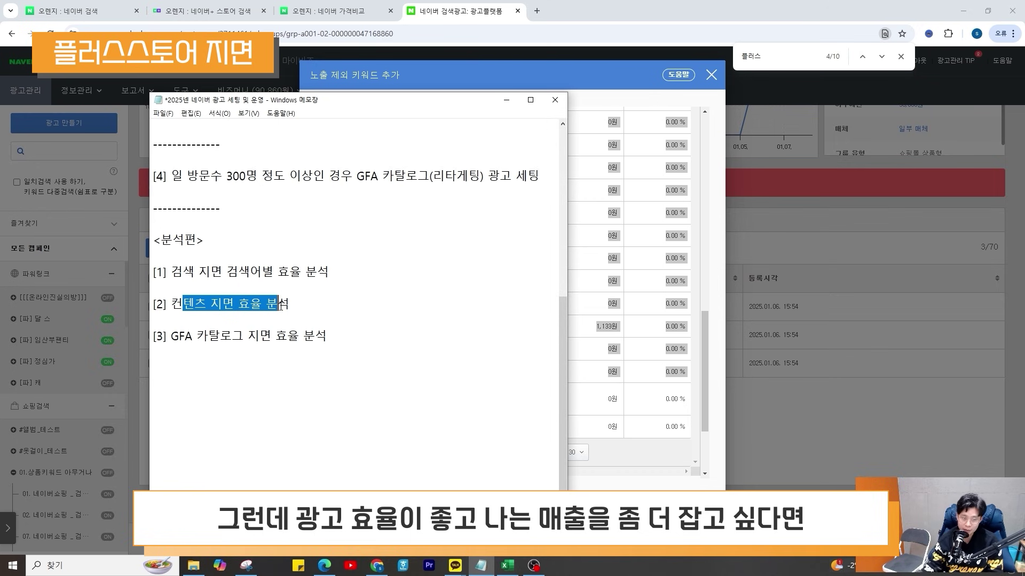
left_click(298, 312)
left_click_drag(301, 302, 140, 291)
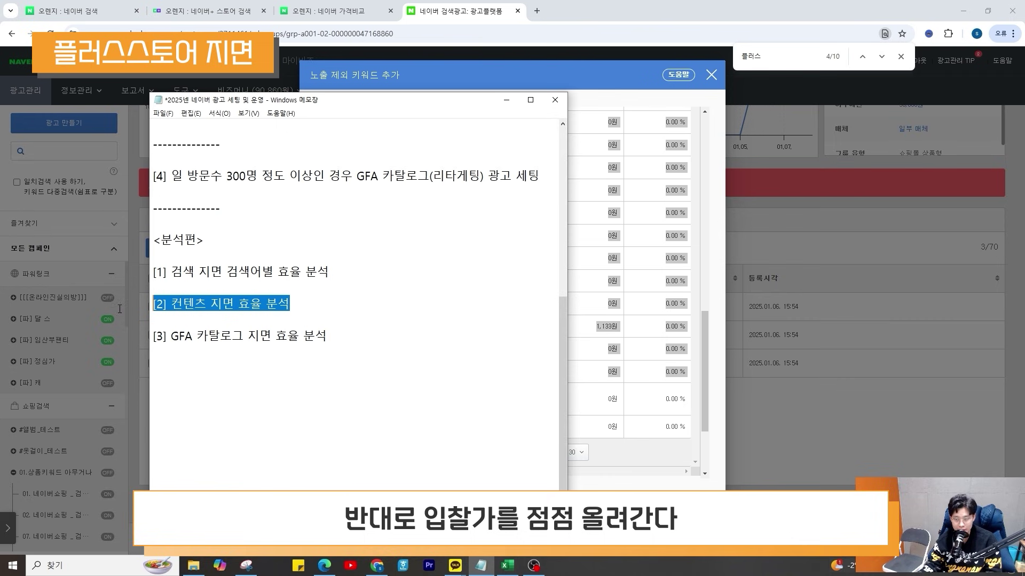
left_click_drag(328, 336, 169, 337)
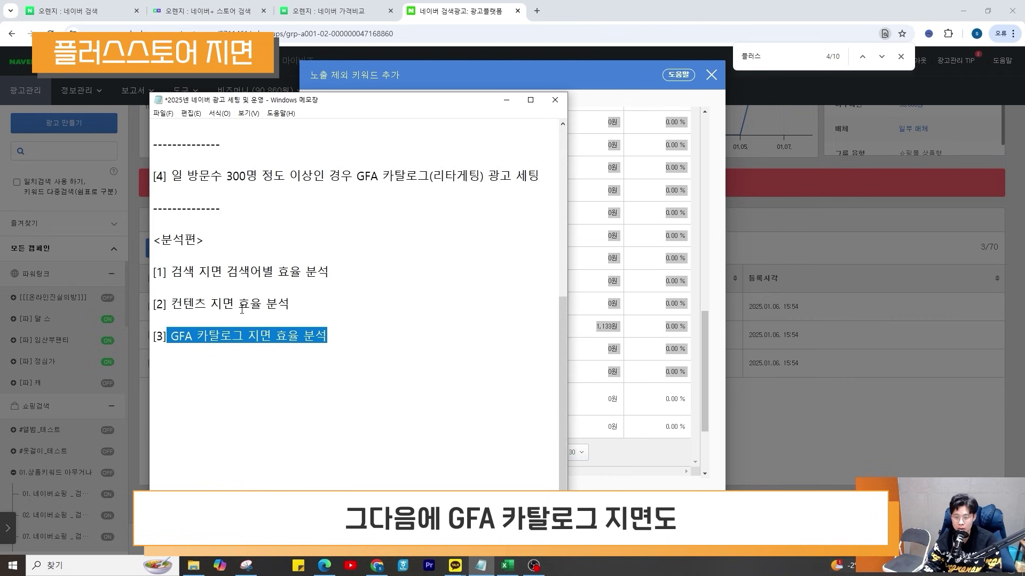
left_click_drag(278, 304, 183, 304)
left_click_drag(327, 336, 130, 307)
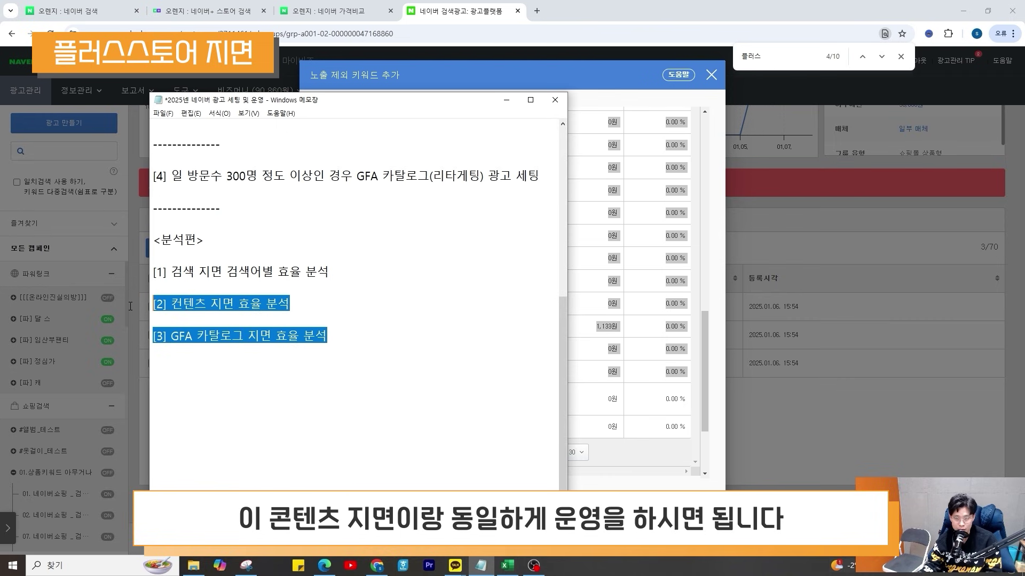
Add the line "입찰가를 하향 조절하면서 수익률 체크" below item [3] of the <분석편> notes, leaving a blank line between them
left_click(276, 336)
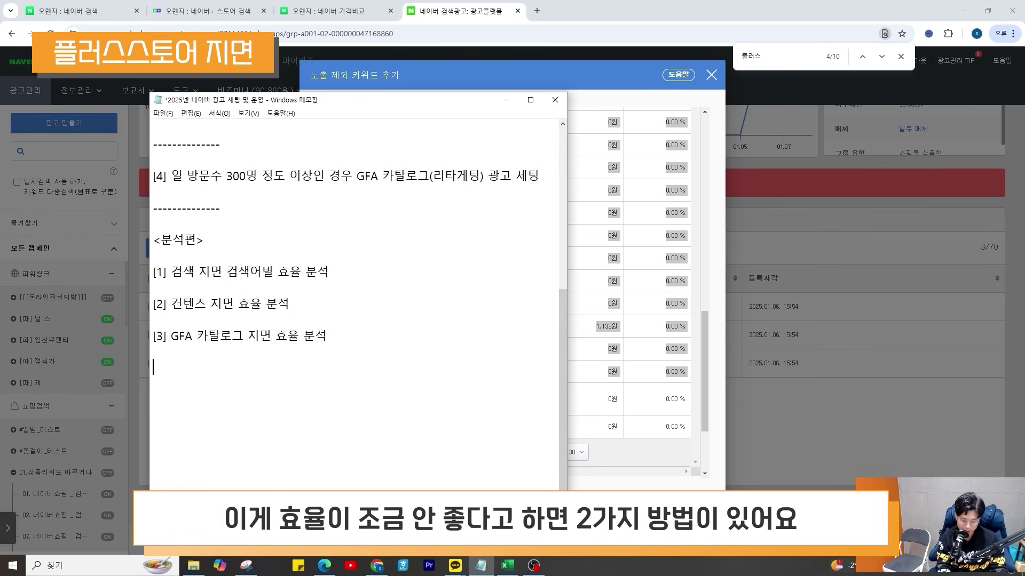
type("입찰가를 하")
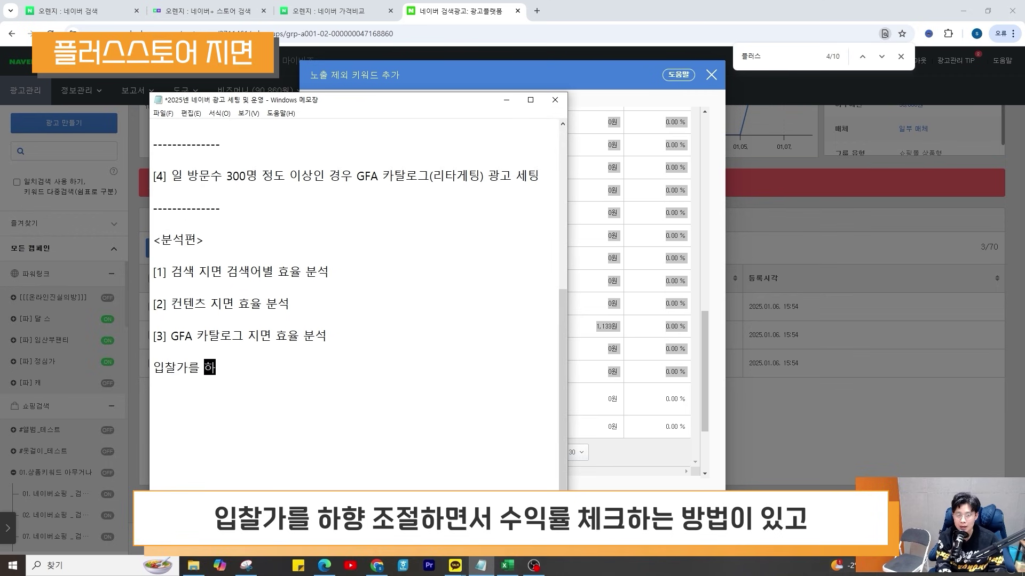
type("향 조절하면서 수익률 체크")
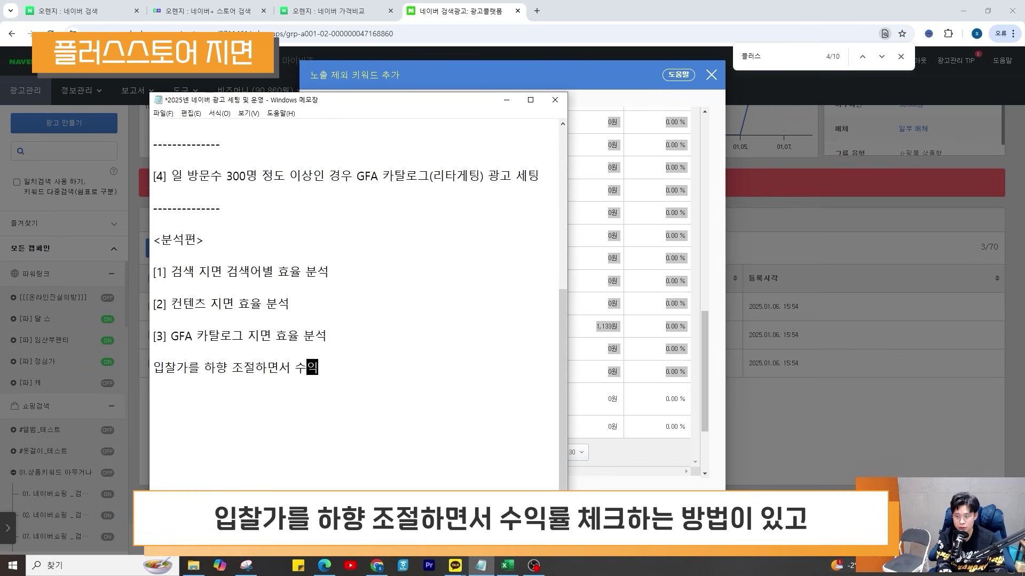
key("Return")
Add the line "우선 노출되는 메인 광고상품 변경" directly below the note about lowering bids
type("우선")
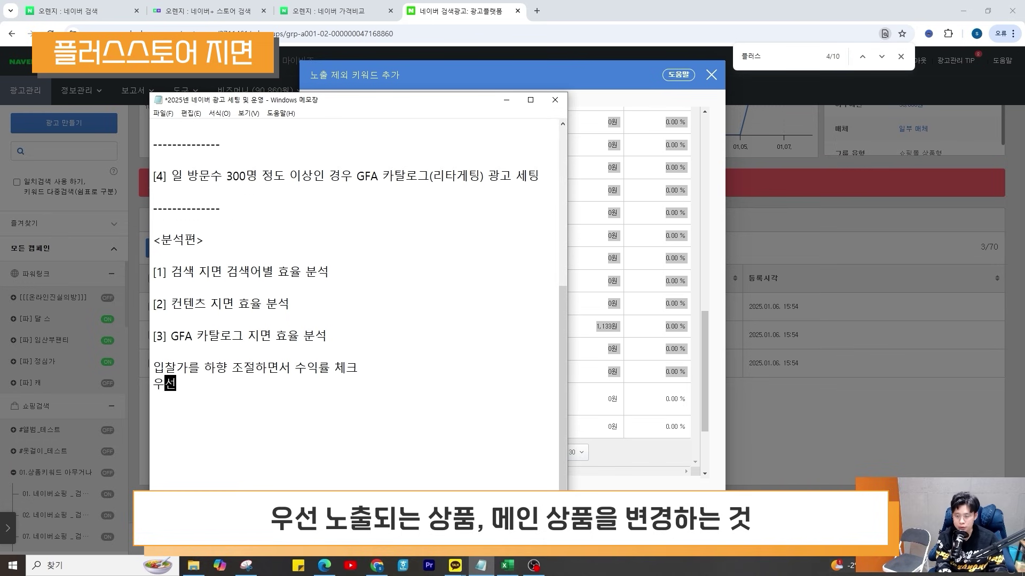
type(" 노출되는 상ㅍ품")
left_click(244, 383)
type("메인 광고상품")
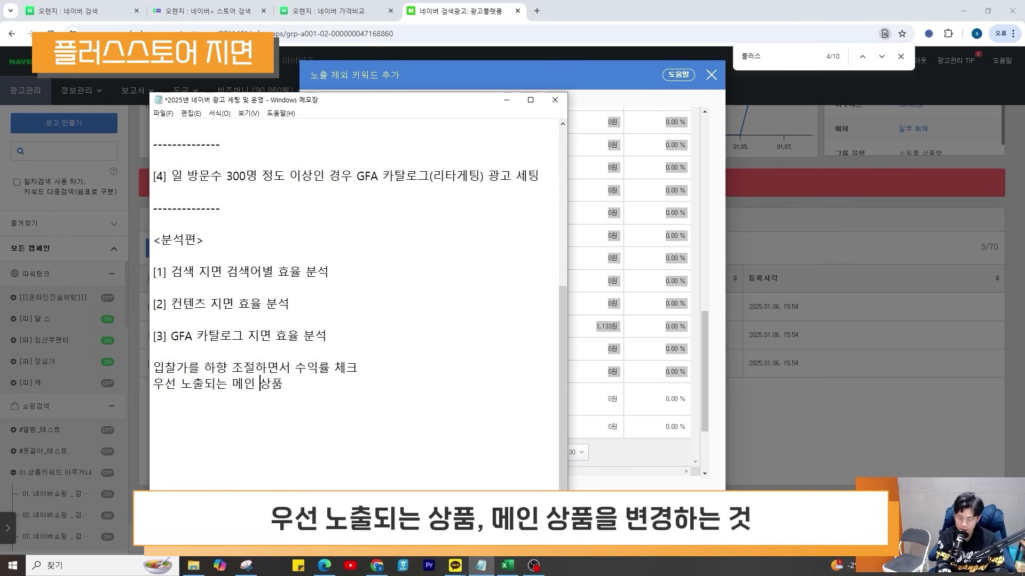
type(" 변경")
key("Left")
key("Left")
key("Left")
key("Left")
key("Left")
type("광고")
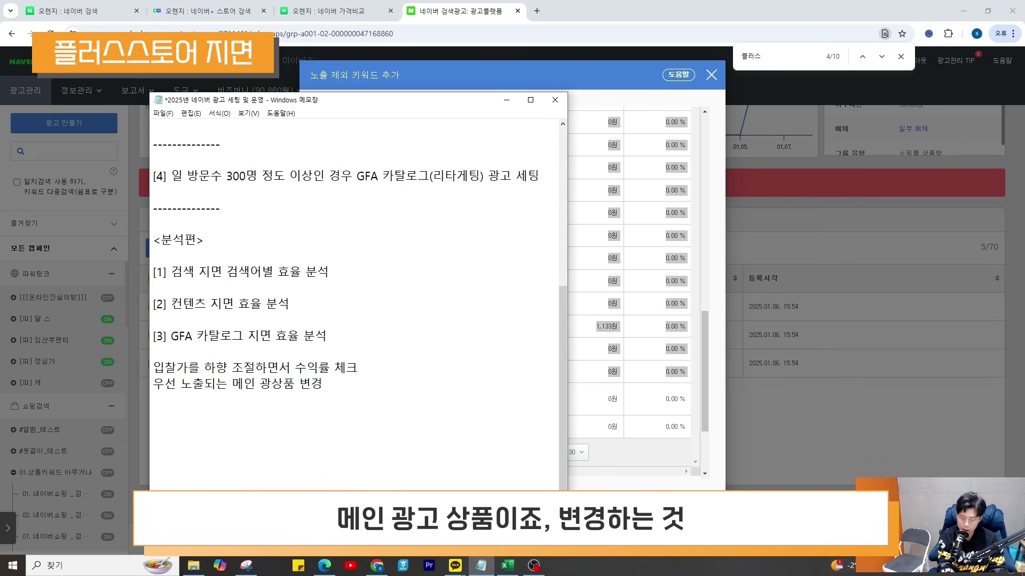
Review the two lines just added under item [3] and <세팅편> sections [1] to [3] with their seven ad groups
left_click_drag(344, 396, 153, 368)
left_click(347, 396)
left_click_drag(338, 384, 123, 370)
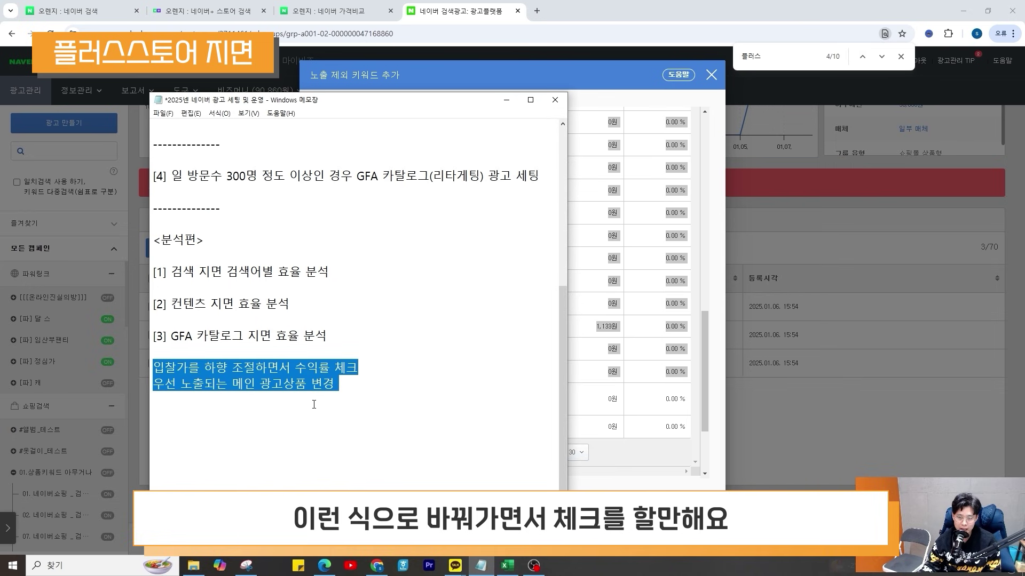
left_click(290, 392)
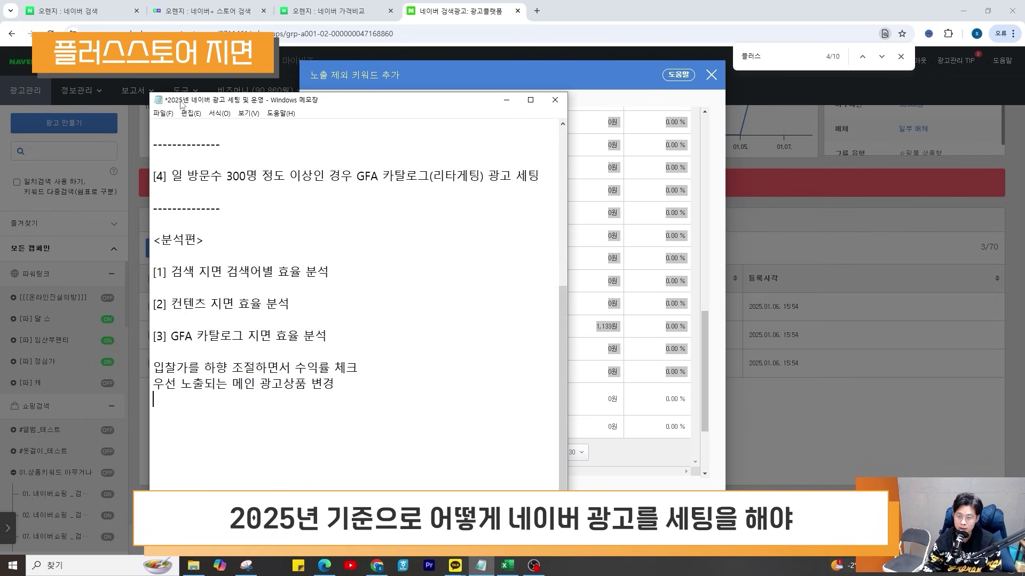
scroll(295, 274, "up", 6)
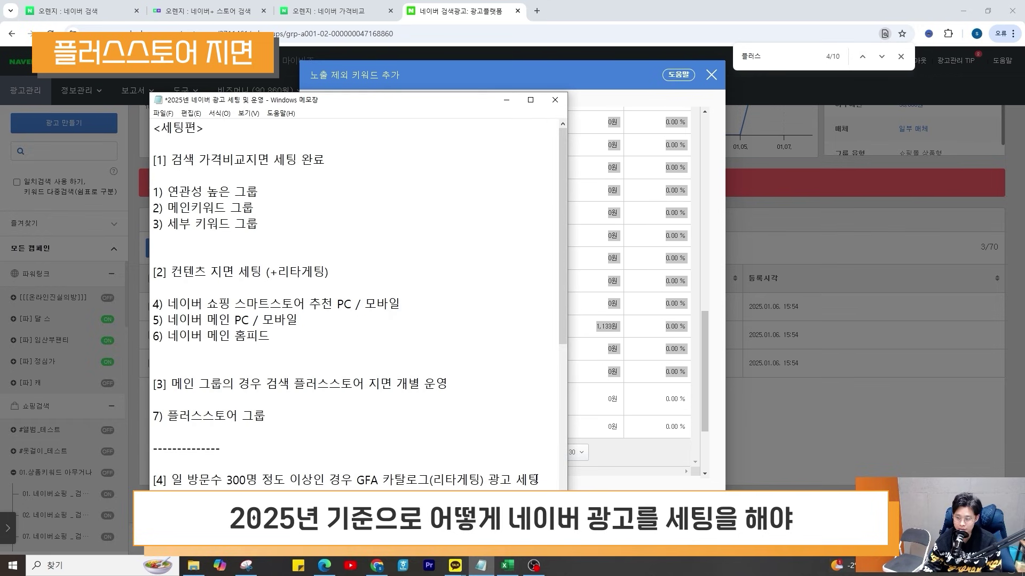
left_click_drag(160, 496, 95, 81)
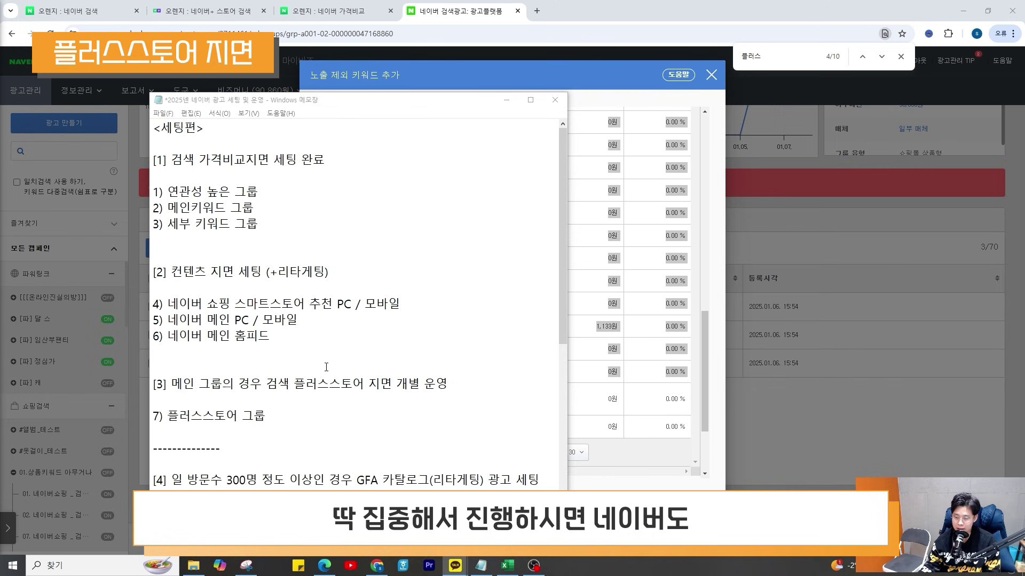
left_click_drag(304, 418, 134, 162)
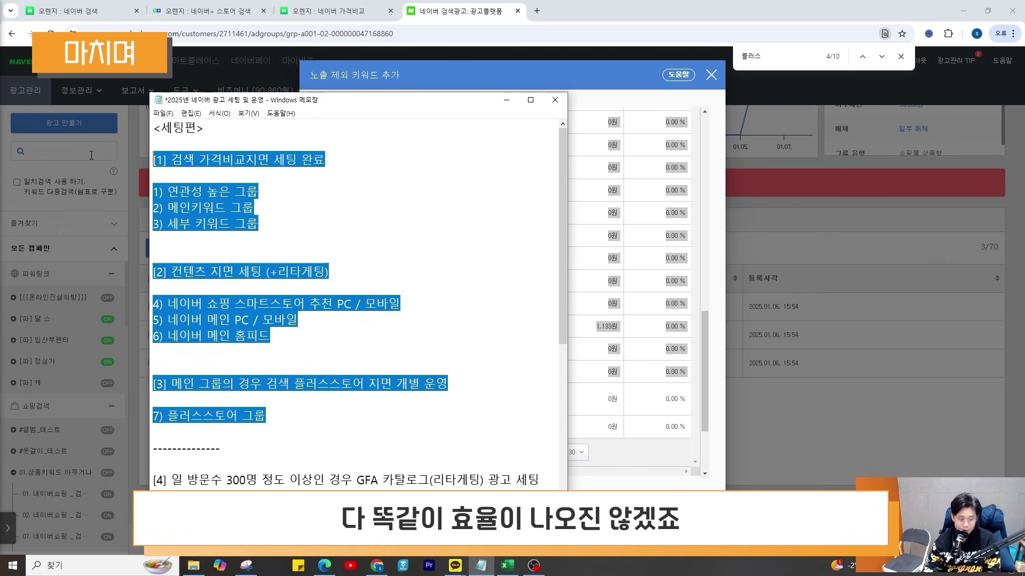
left_click(344, 384)
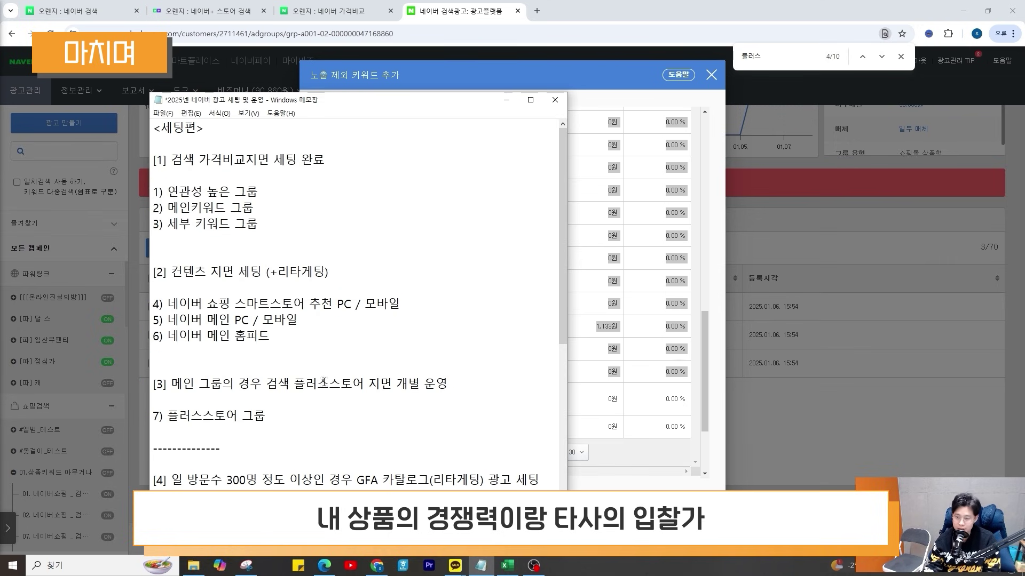
Re-enter the blank line above section [3] of <세팅편> and save the notes file
left_click(250, 365)
key("BackSpace")
key("Return")
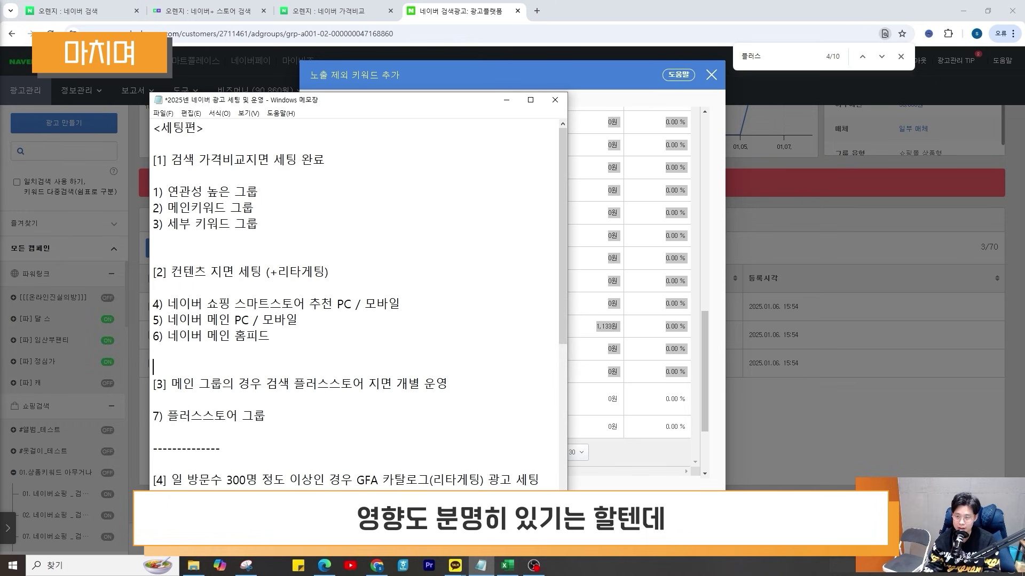
key("ctrl+s")
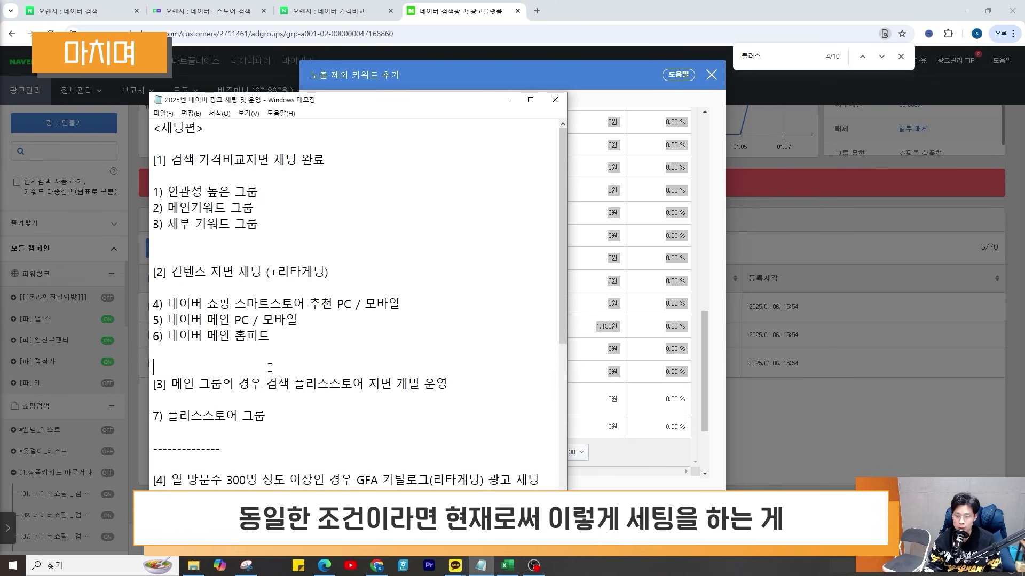
Lengthen the dashed separator line above the <분석편> heading with extra dashes
left_click_drag(338, 430, 153, 127)
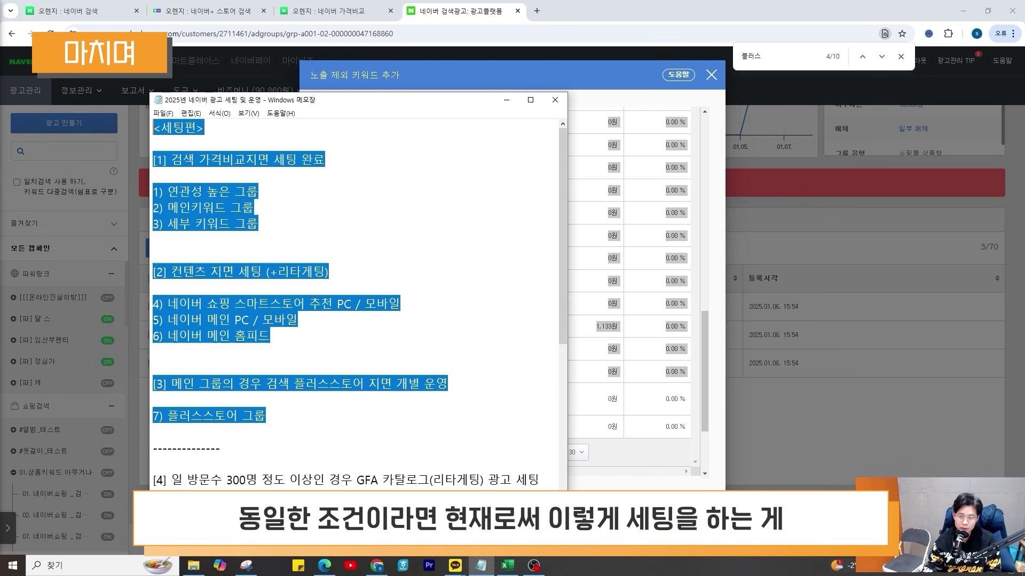
left_click(338, 397)
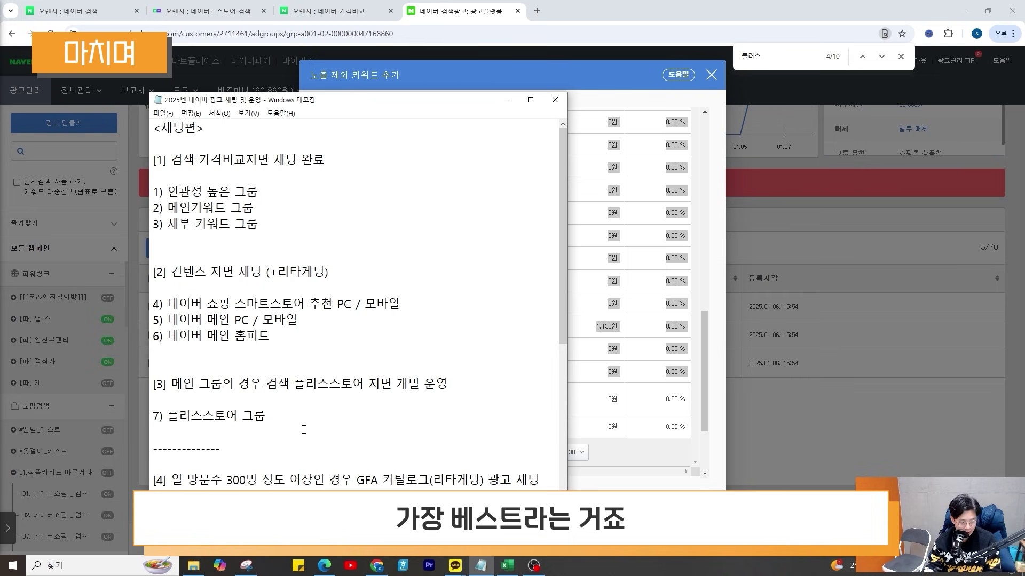
scroll(304, 429, "down", 4)
left_click(269, 321)
type("-----------------")
Go through the <분석편> heading, its items [1] to [3] and the adjustment notes below them
left_click_drag(339, 498, 152, 383)
left_click(273, 384)
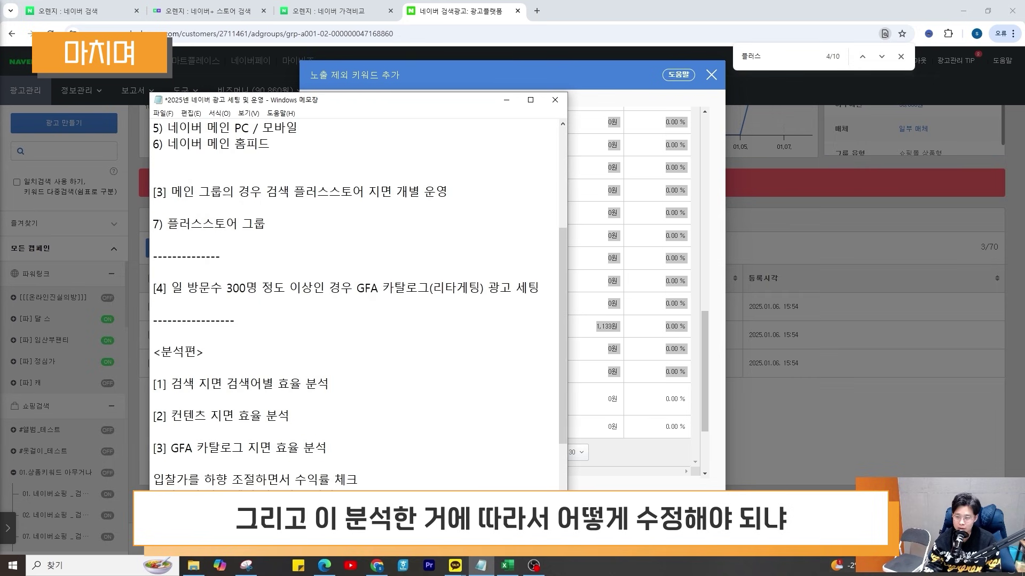
left_click_drag(319, 482, 155, 382)
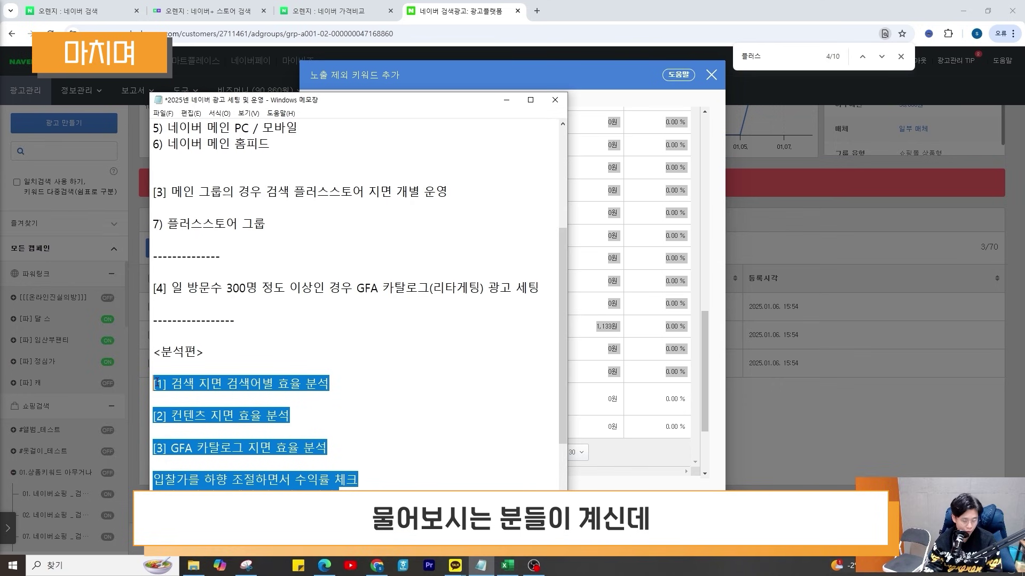
left_click(287, 444)
left_click_drag(340, 494, 154, 384)
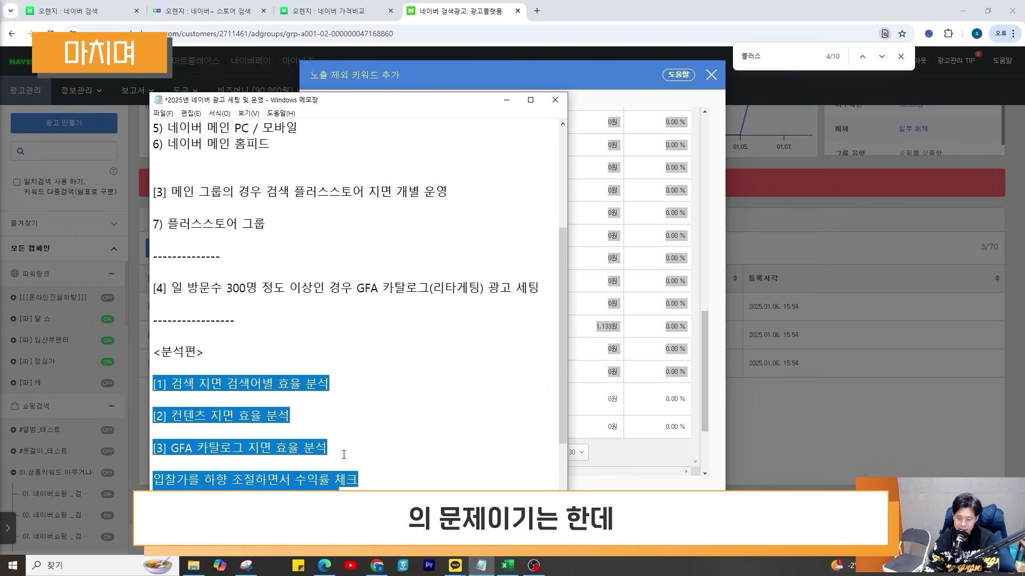
left_click_drag(161, 351, 196, 352)
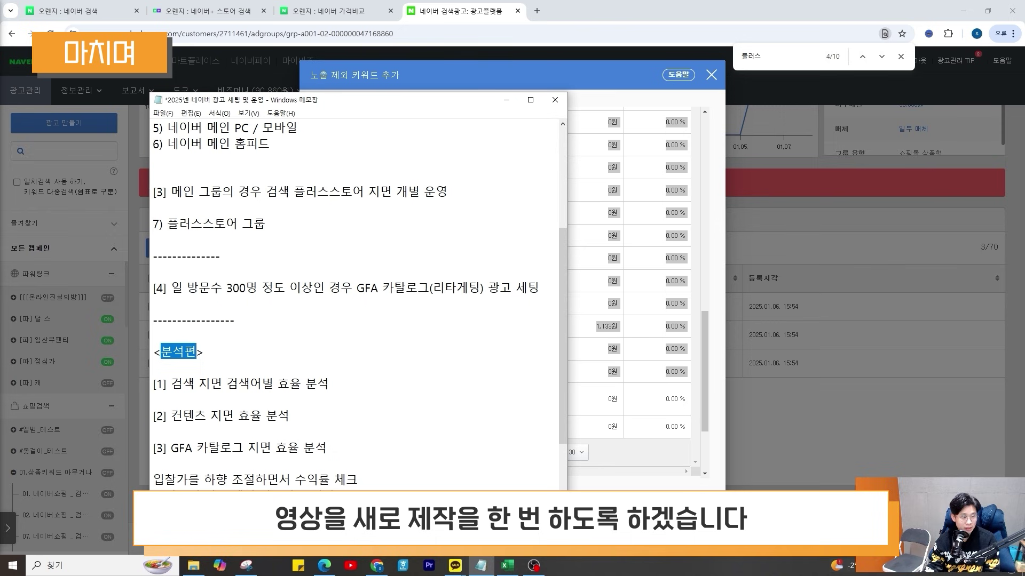
Save the notes file and highlight <세팅편> sections [1] to [4] for a closing review
scroll(349, 410, "up", 4)
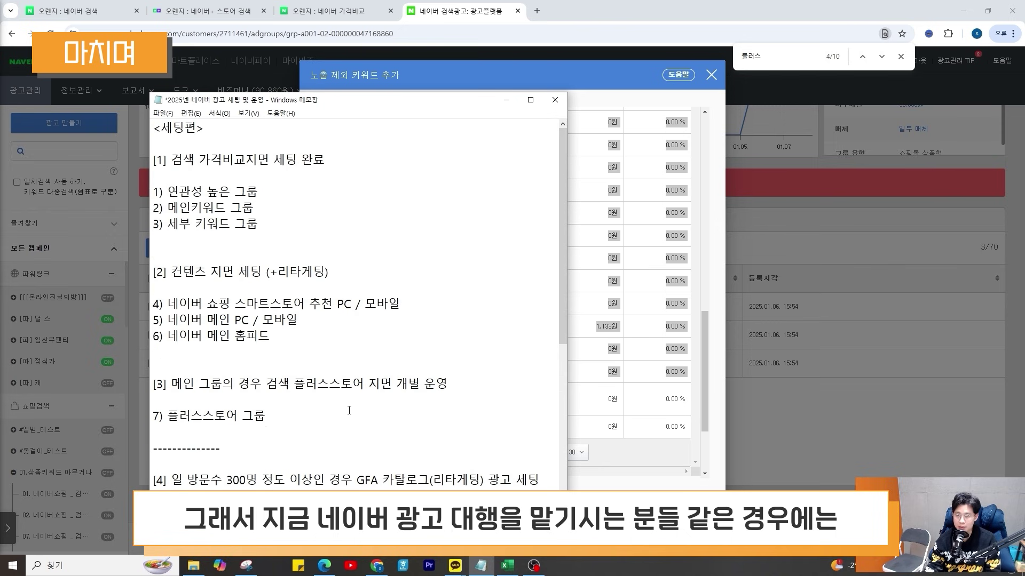
key("ctrl+s")
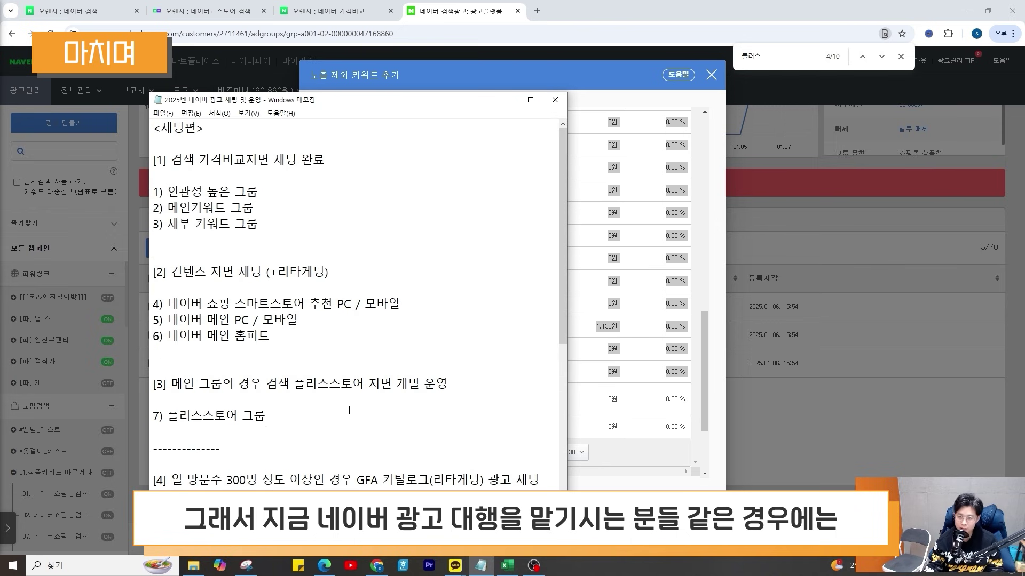
left_click(349, 399)
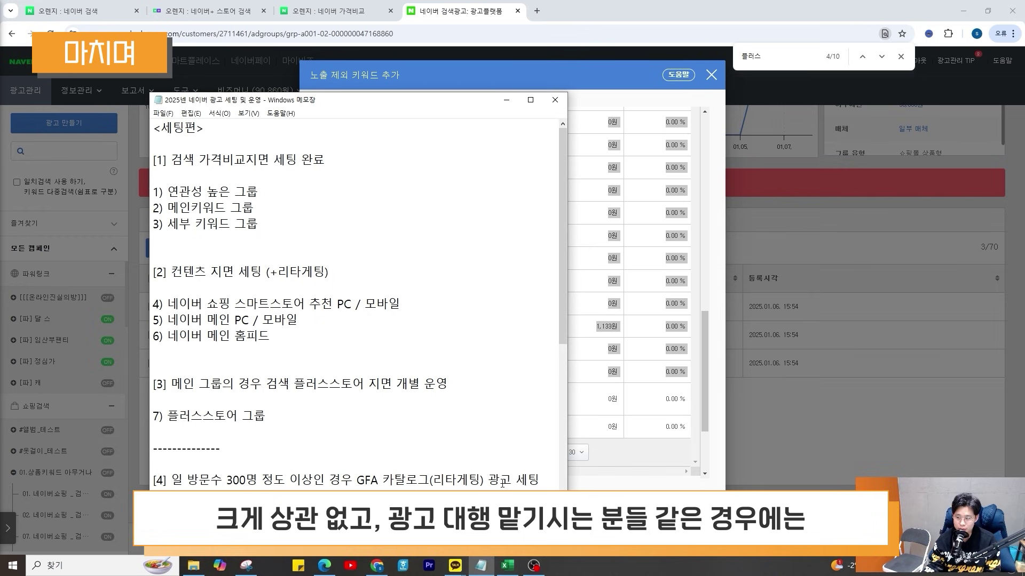
left_click_drag(538, 480, 91, 160)
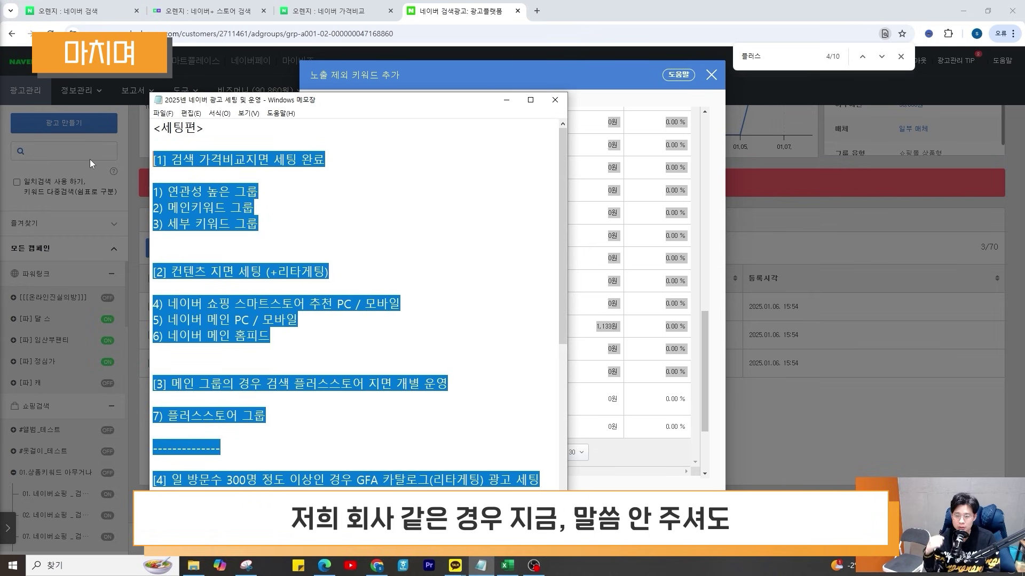
Review the <세팅편> checklist by highlighting sections [1] to [4] repeatedly, plus the part from its heading to item 7) 플러스스토어 그룹
left_click(334, 404)
left_click_drag(538, 484, 113, 160)
left_click(302, 380)
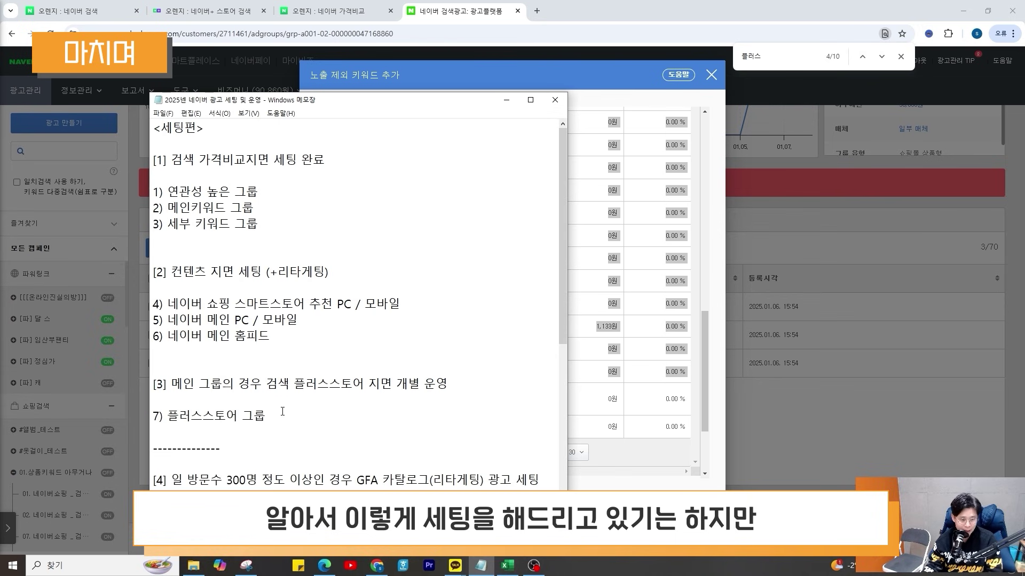
left_click(542, 479)
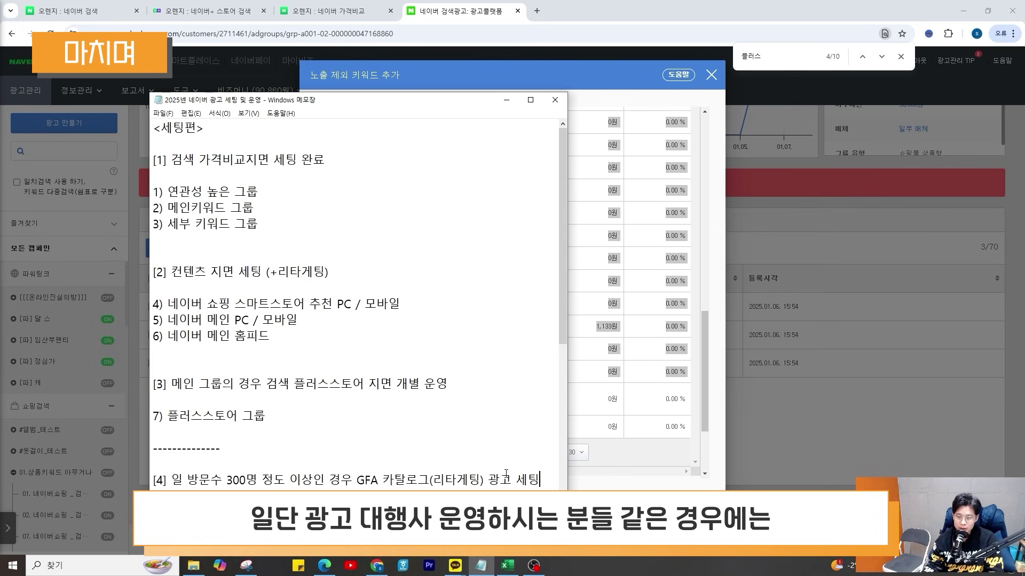
left_click_drag(541, 479, 118, 159)
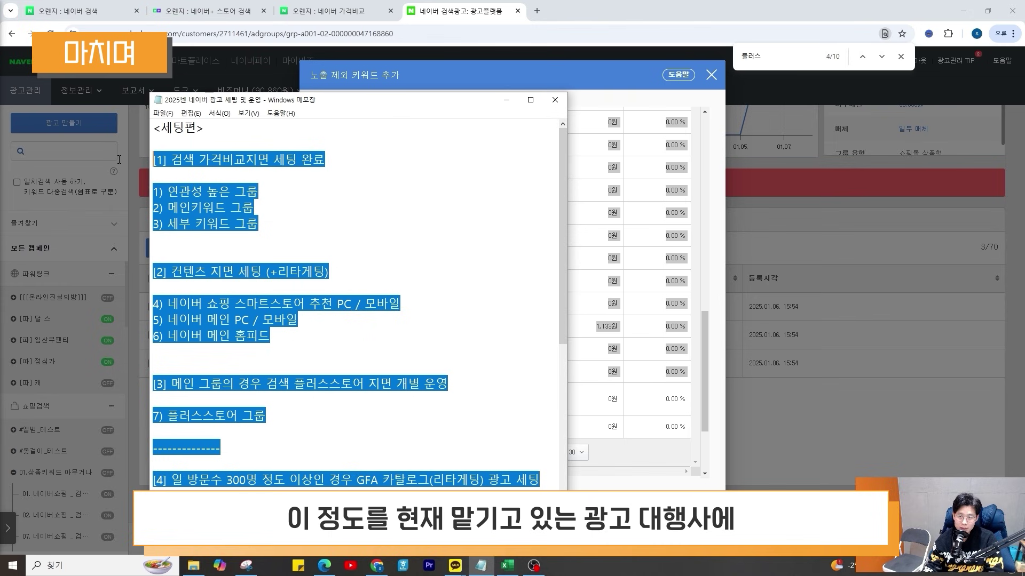
left_click(280, 427)
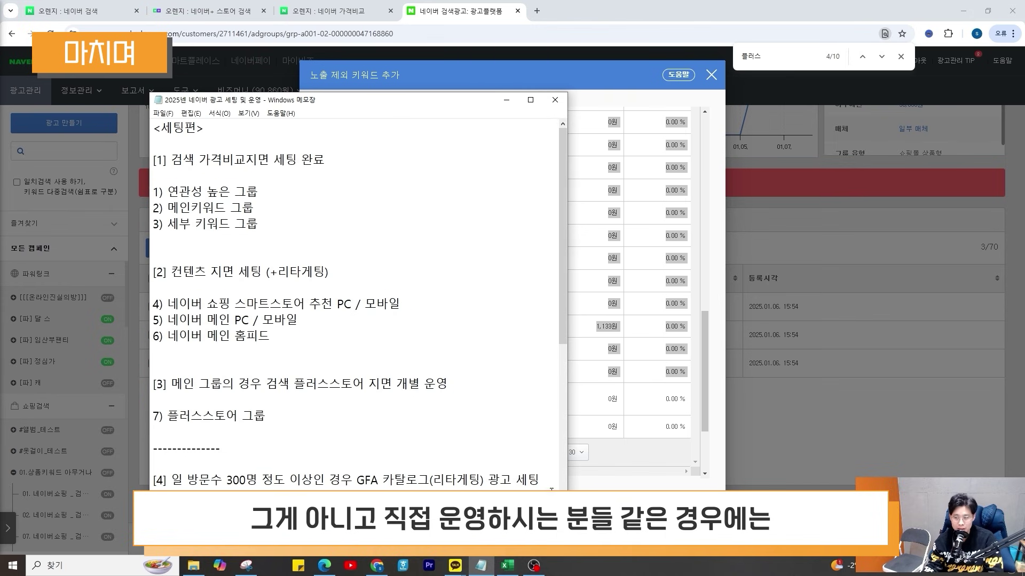
left_click_drag(552, 490, 111, 155)
left_click(351, 370)
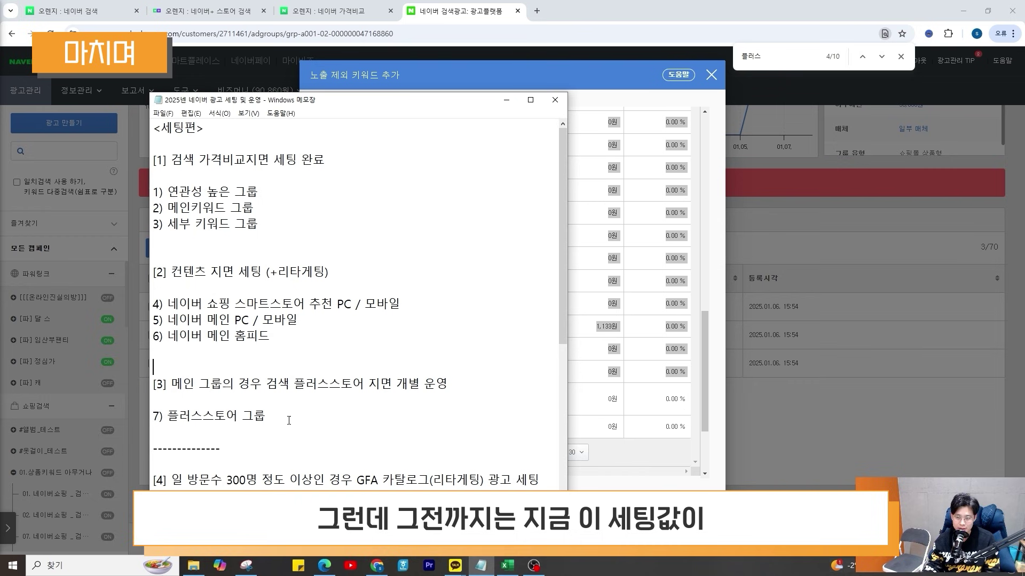
left_click_drag(373, 430, 153, 127)
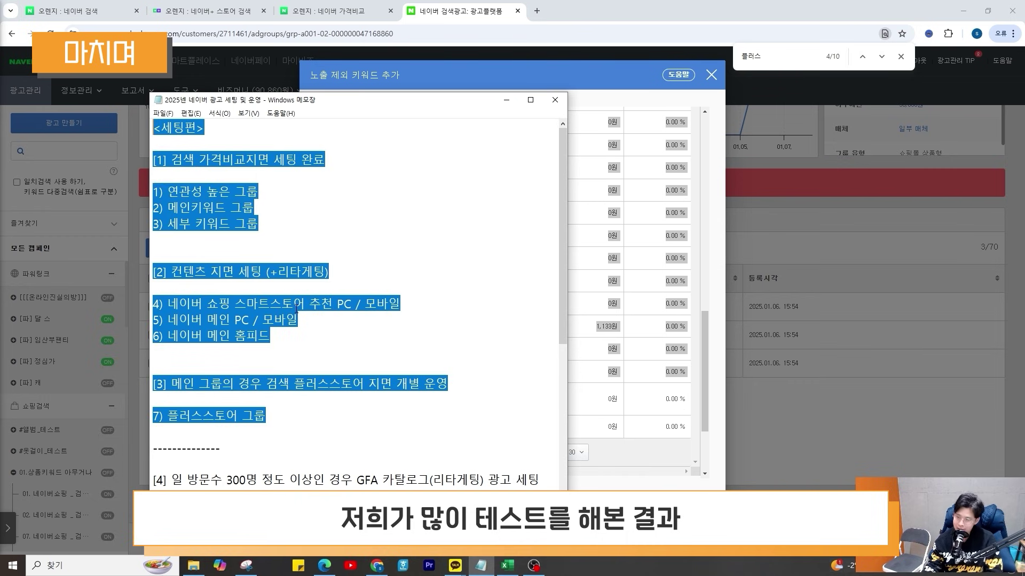